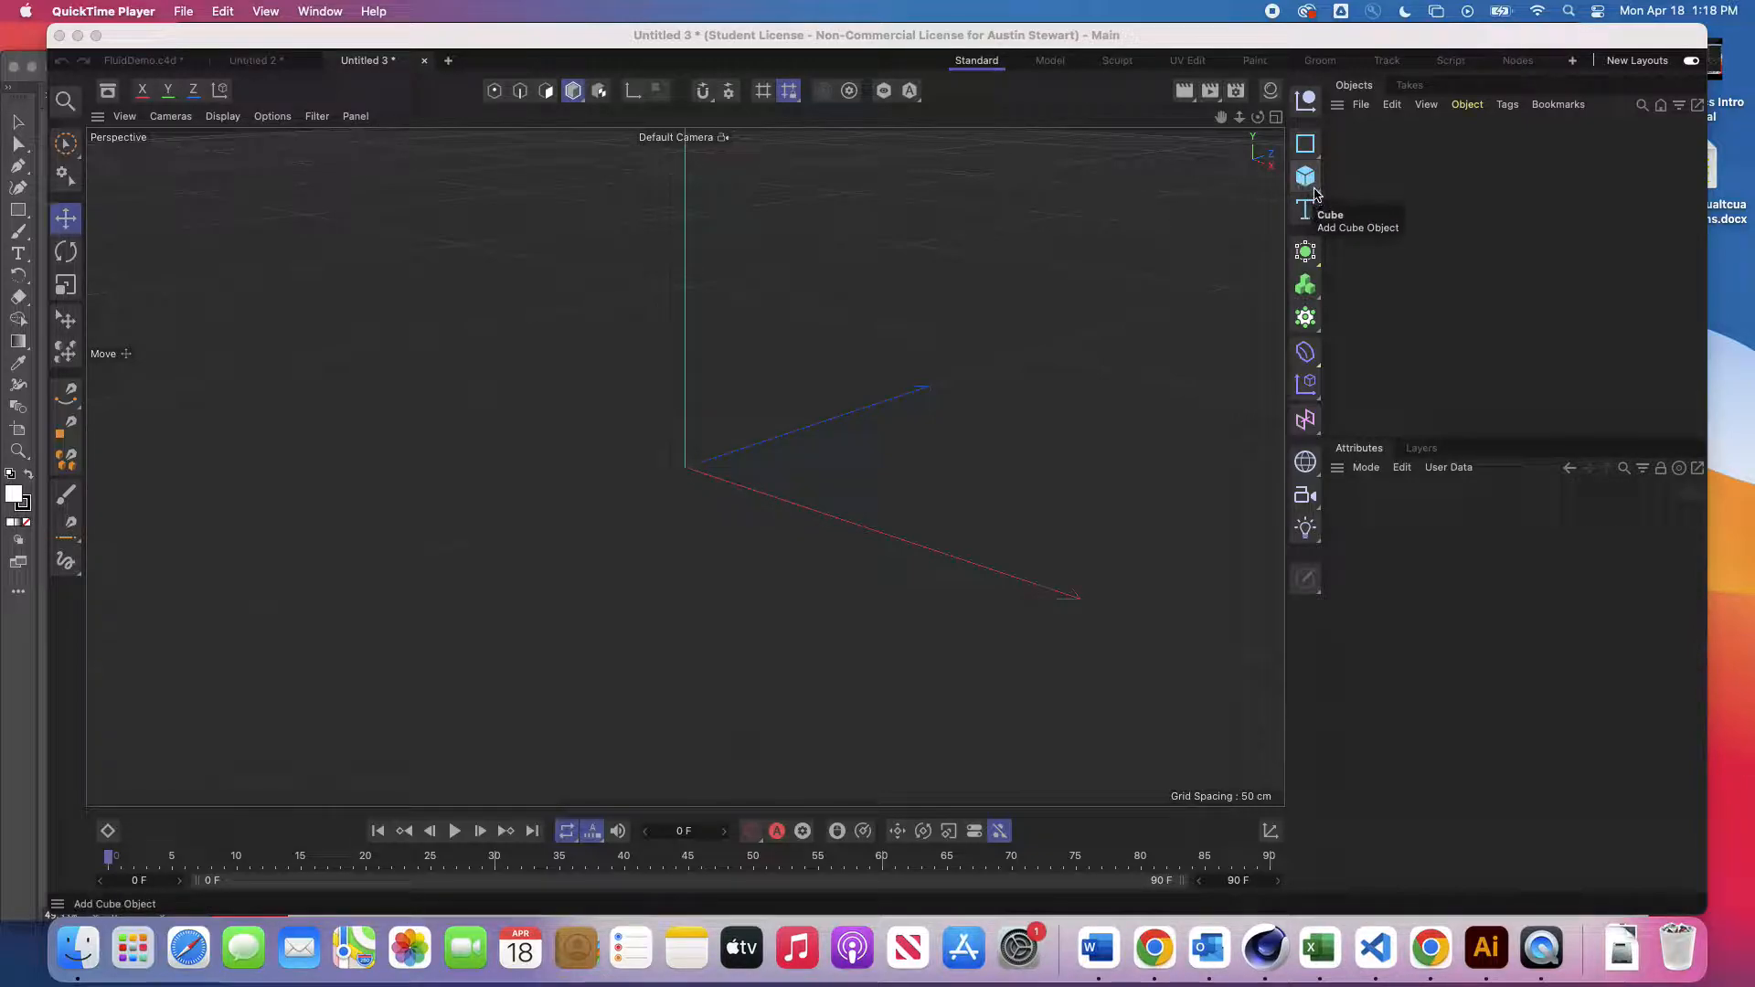
Step: Add a cube and a plane to the scene, and raise the plane above the top of the cube
{"action": "left_click", "coordinate": [1305, 175]}
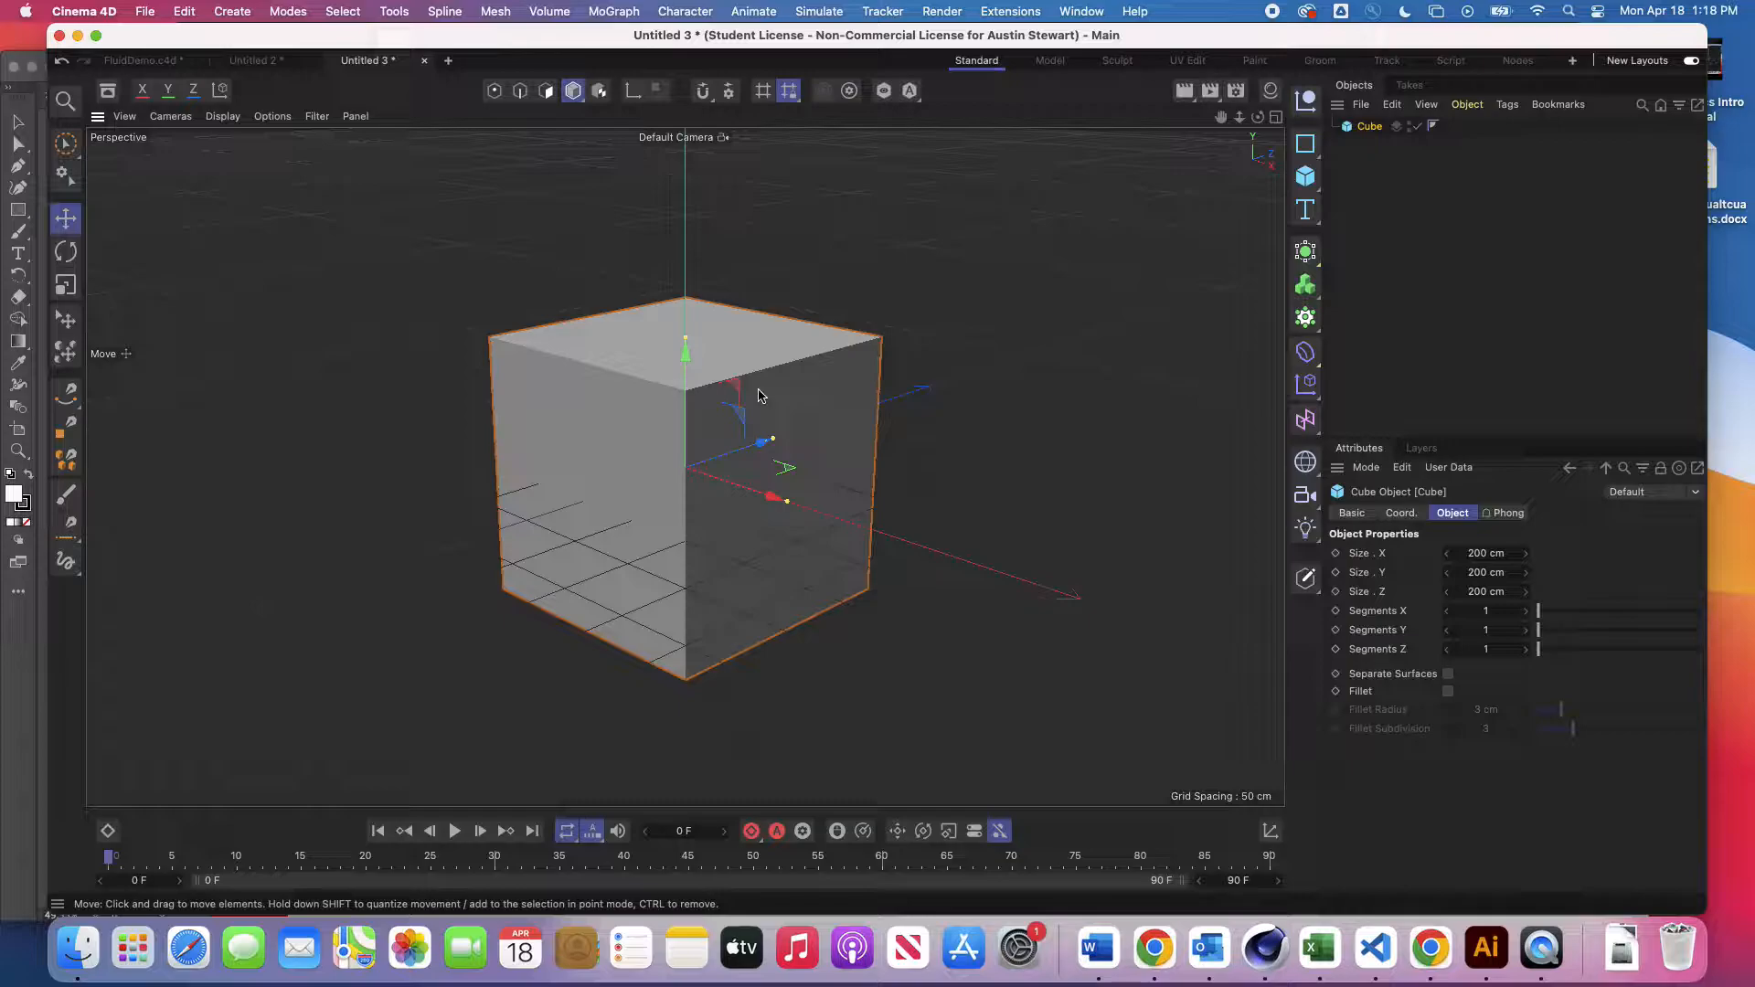
{"action": "left_click", "coordinate": [1305, 179]}
{"action": "left_click", "coordinate": [1375, 233]}
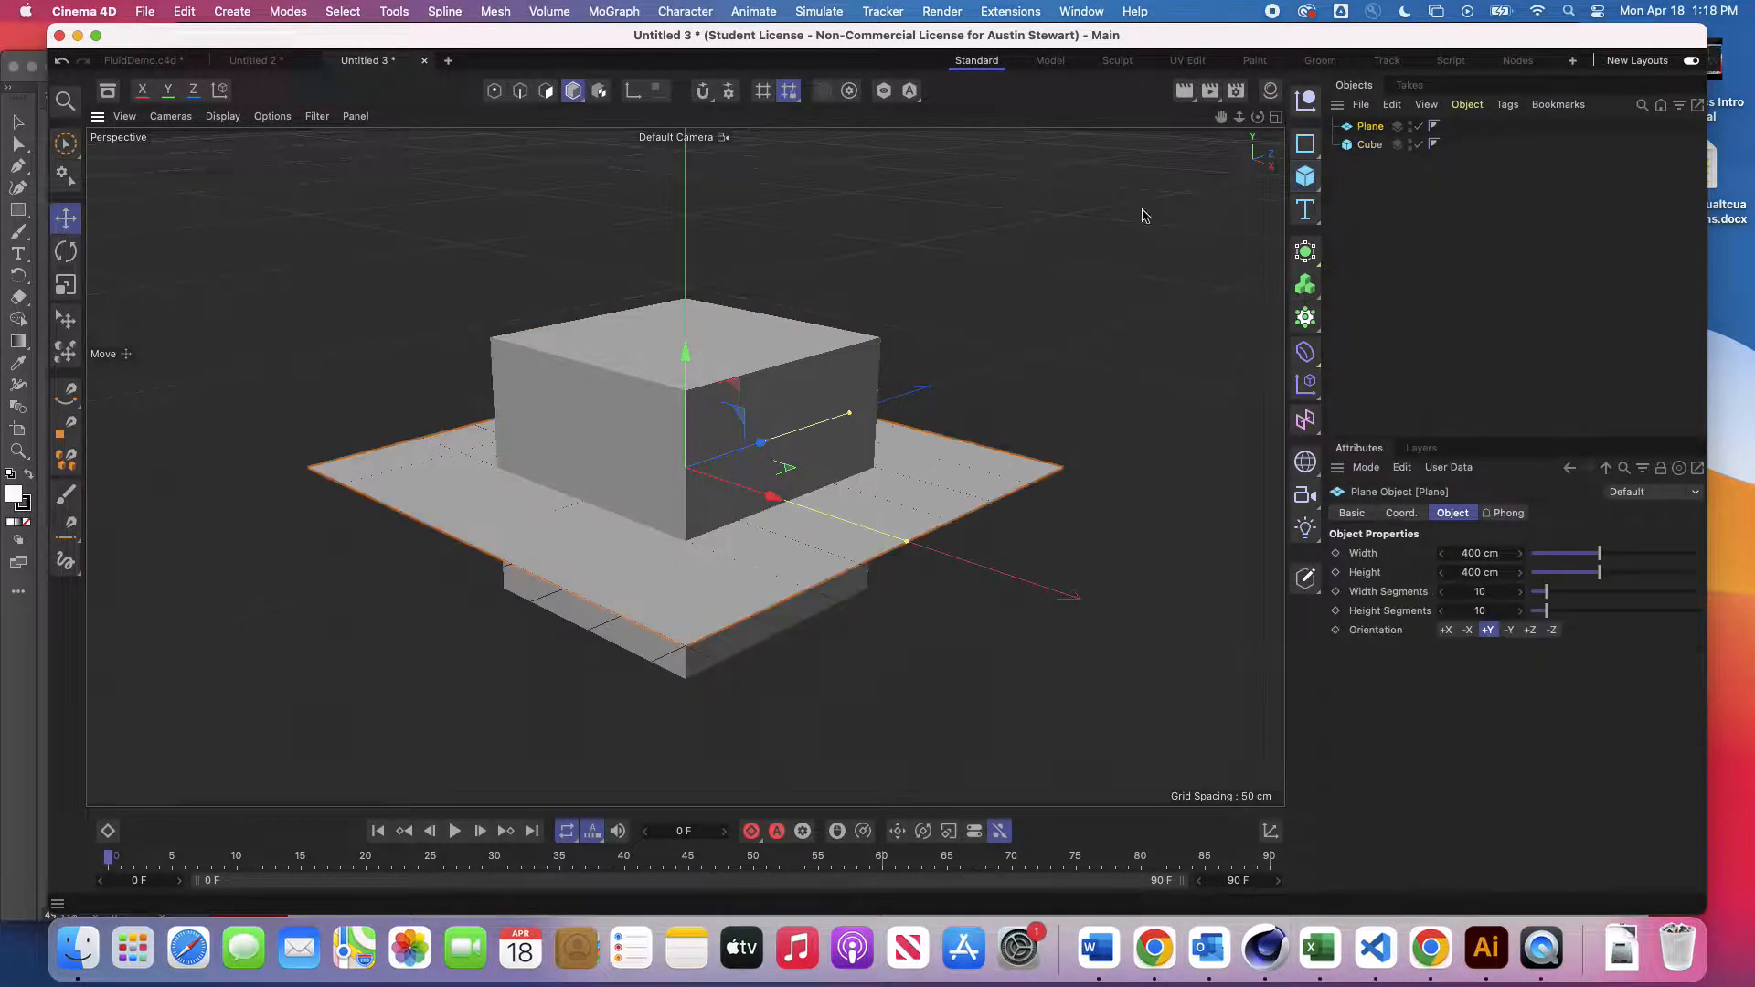
{"action": "left_click_drag", "start_coordinate": [685, 353], "coordinate": [637, 137]}
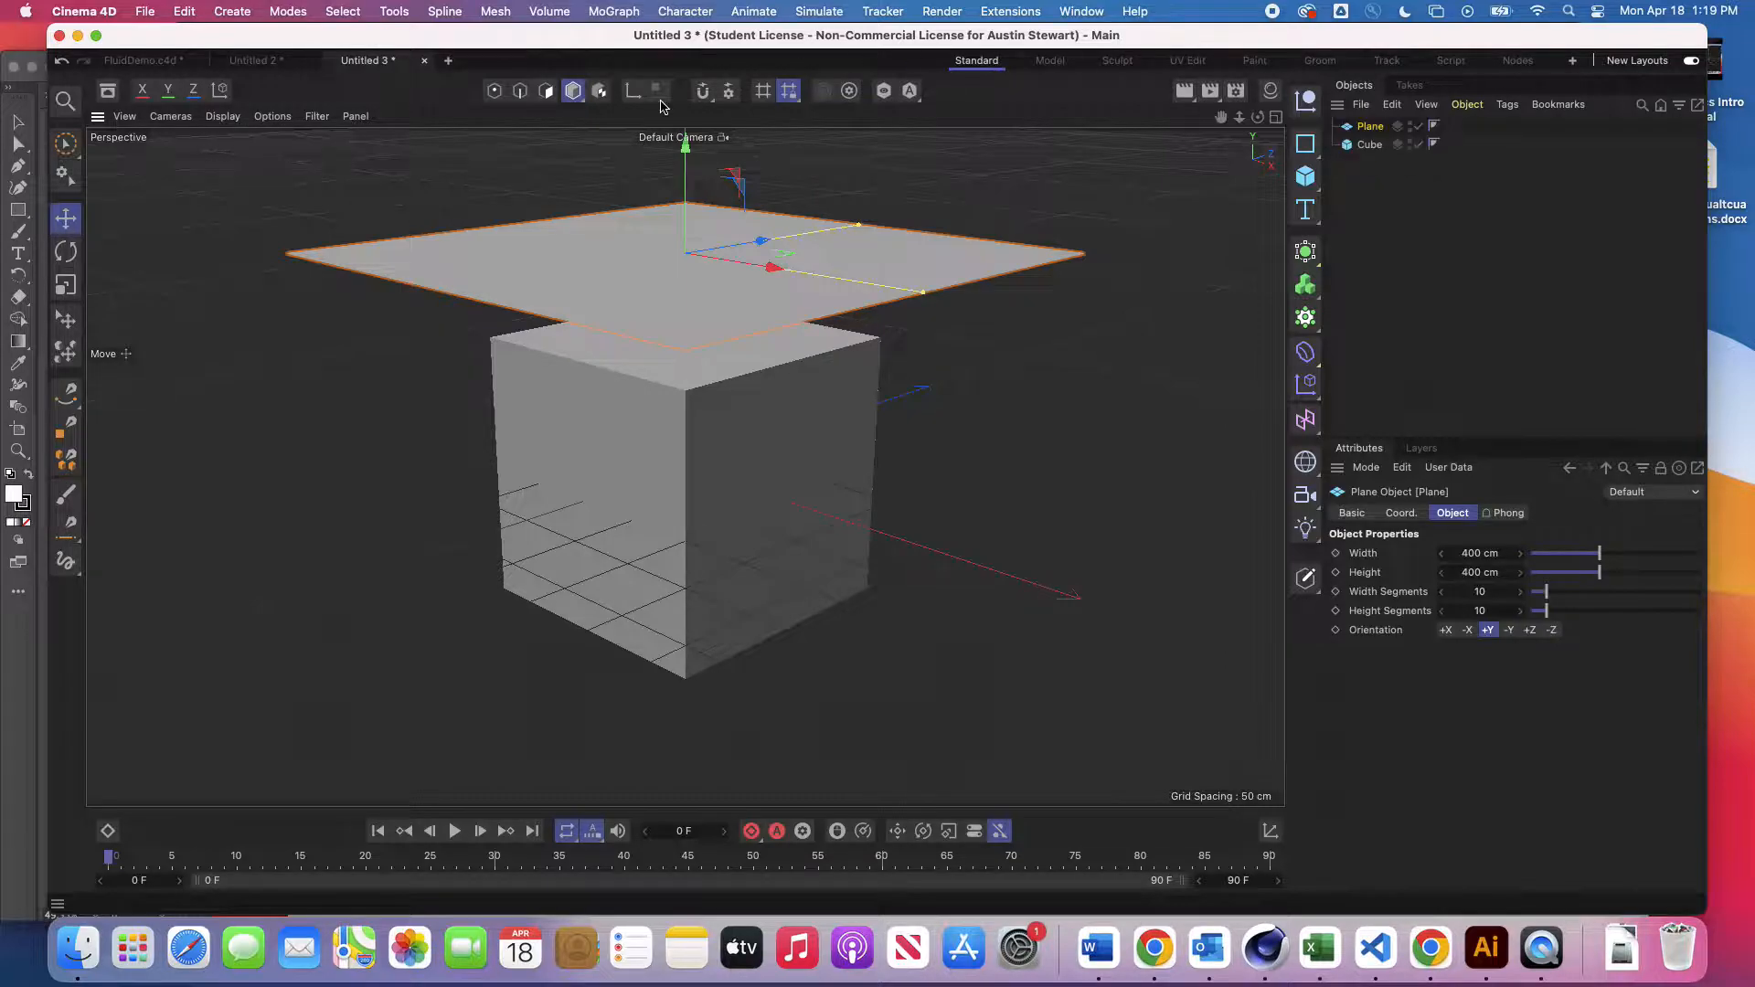
Step: Set the viewport display to Gouraud Shading (Lines) to show the plane's polygon grid
{"action": "left_click", "coordinate": [223, 119]}
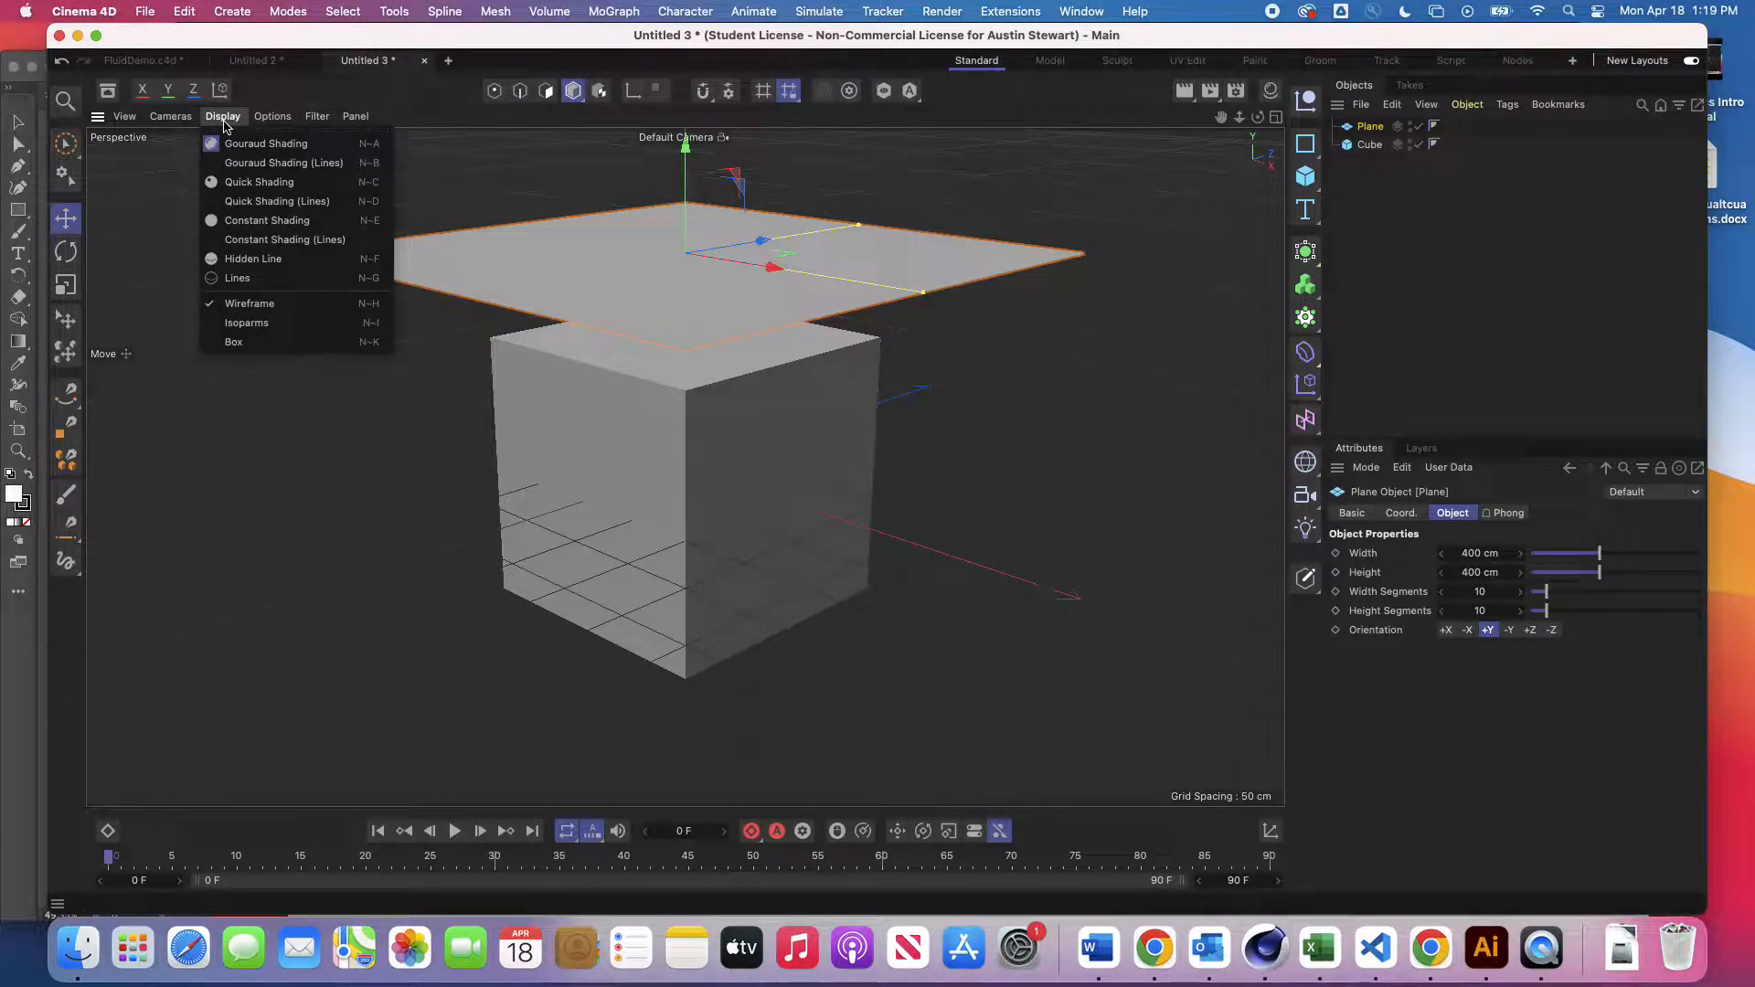
{"action": "left_click", "coordinate": [245, 164]}
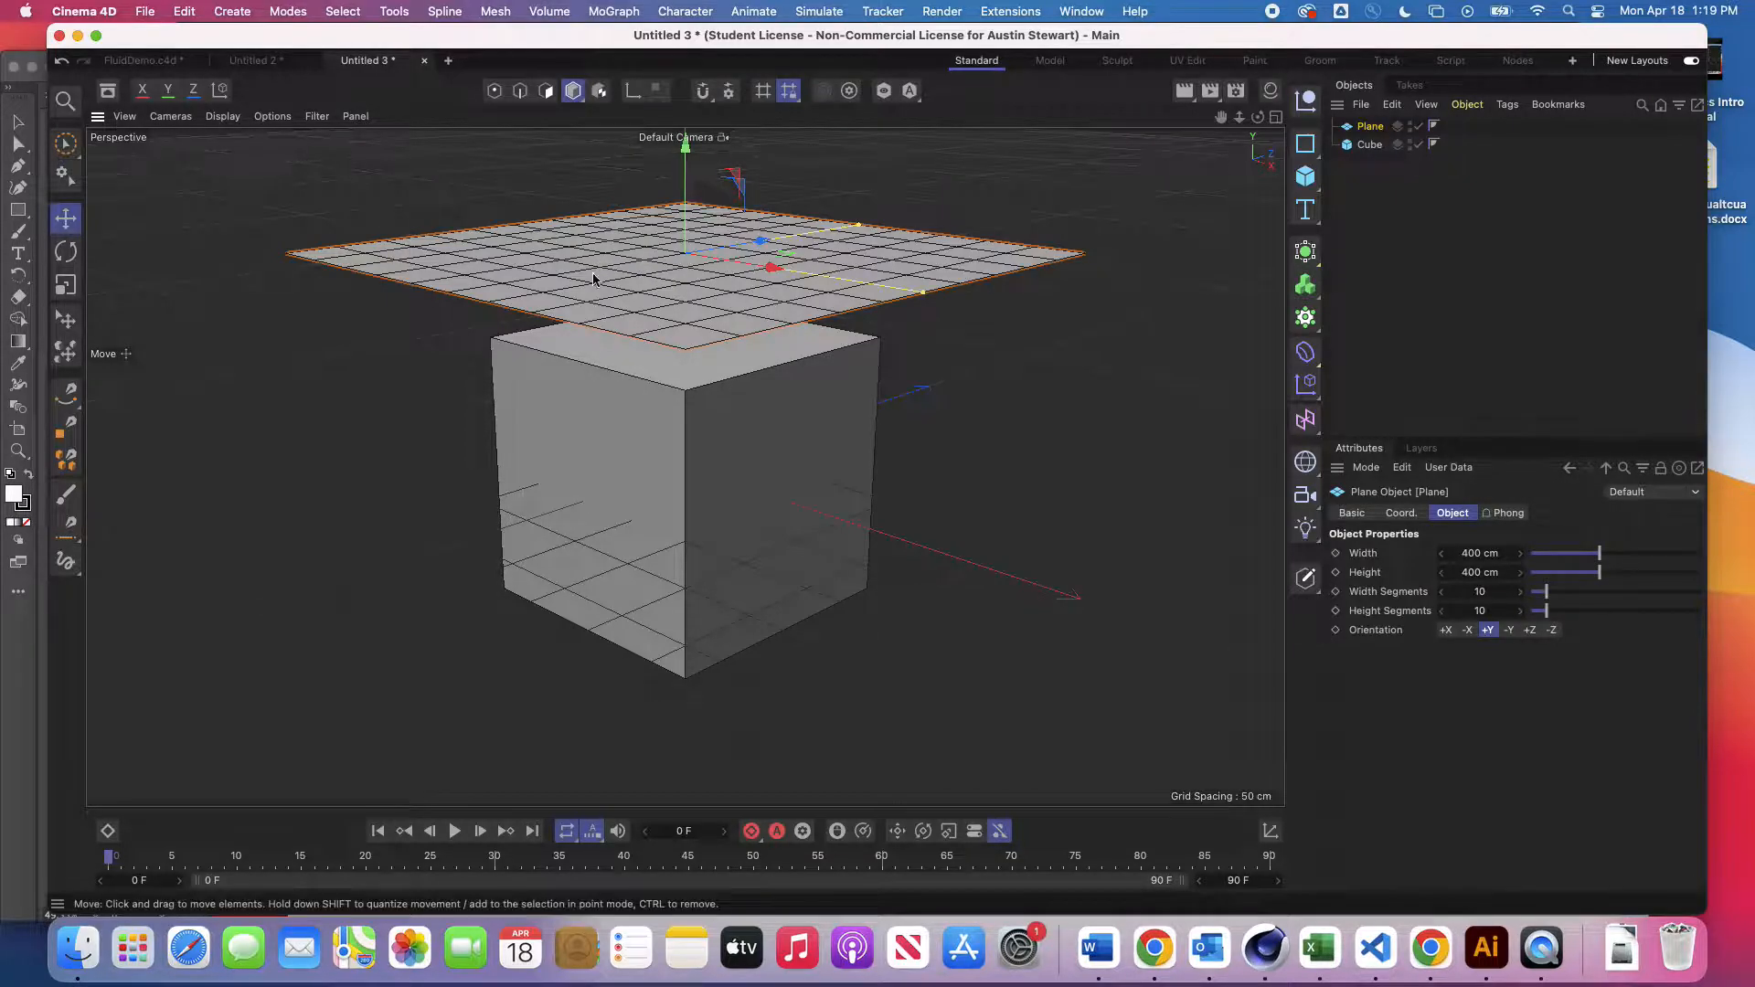
{"action": "left_click_drag", "start_coordinate": [654, 292], "coordinate": [658, 584], "text": "alt"}
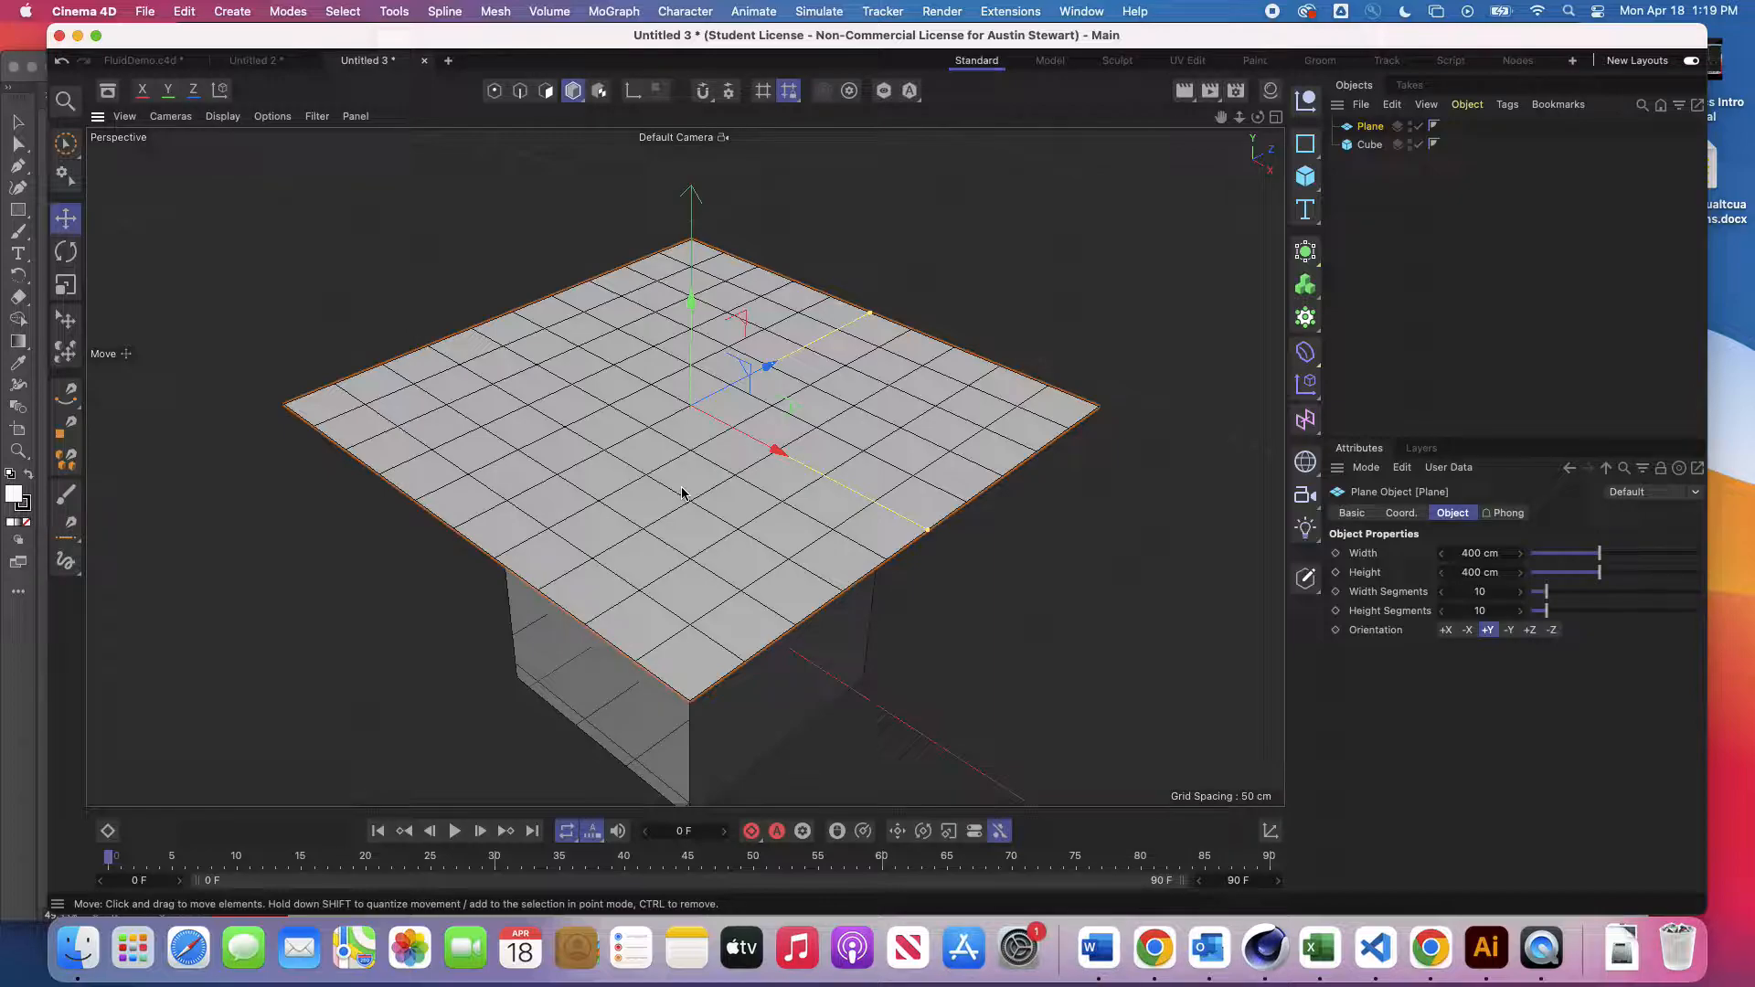
Step: Set the plane's width segments and height segments to 20 each
{"action": "double_click", "coordinate": [1483, 593]}
{"action": "key", "text": "BackSpace"}
{"action": "type", "text": "20"}
{"action": "key", "text": "Tab"}
{"action": "type", "text": "20"}
{"action": "key", "text": "Return"}
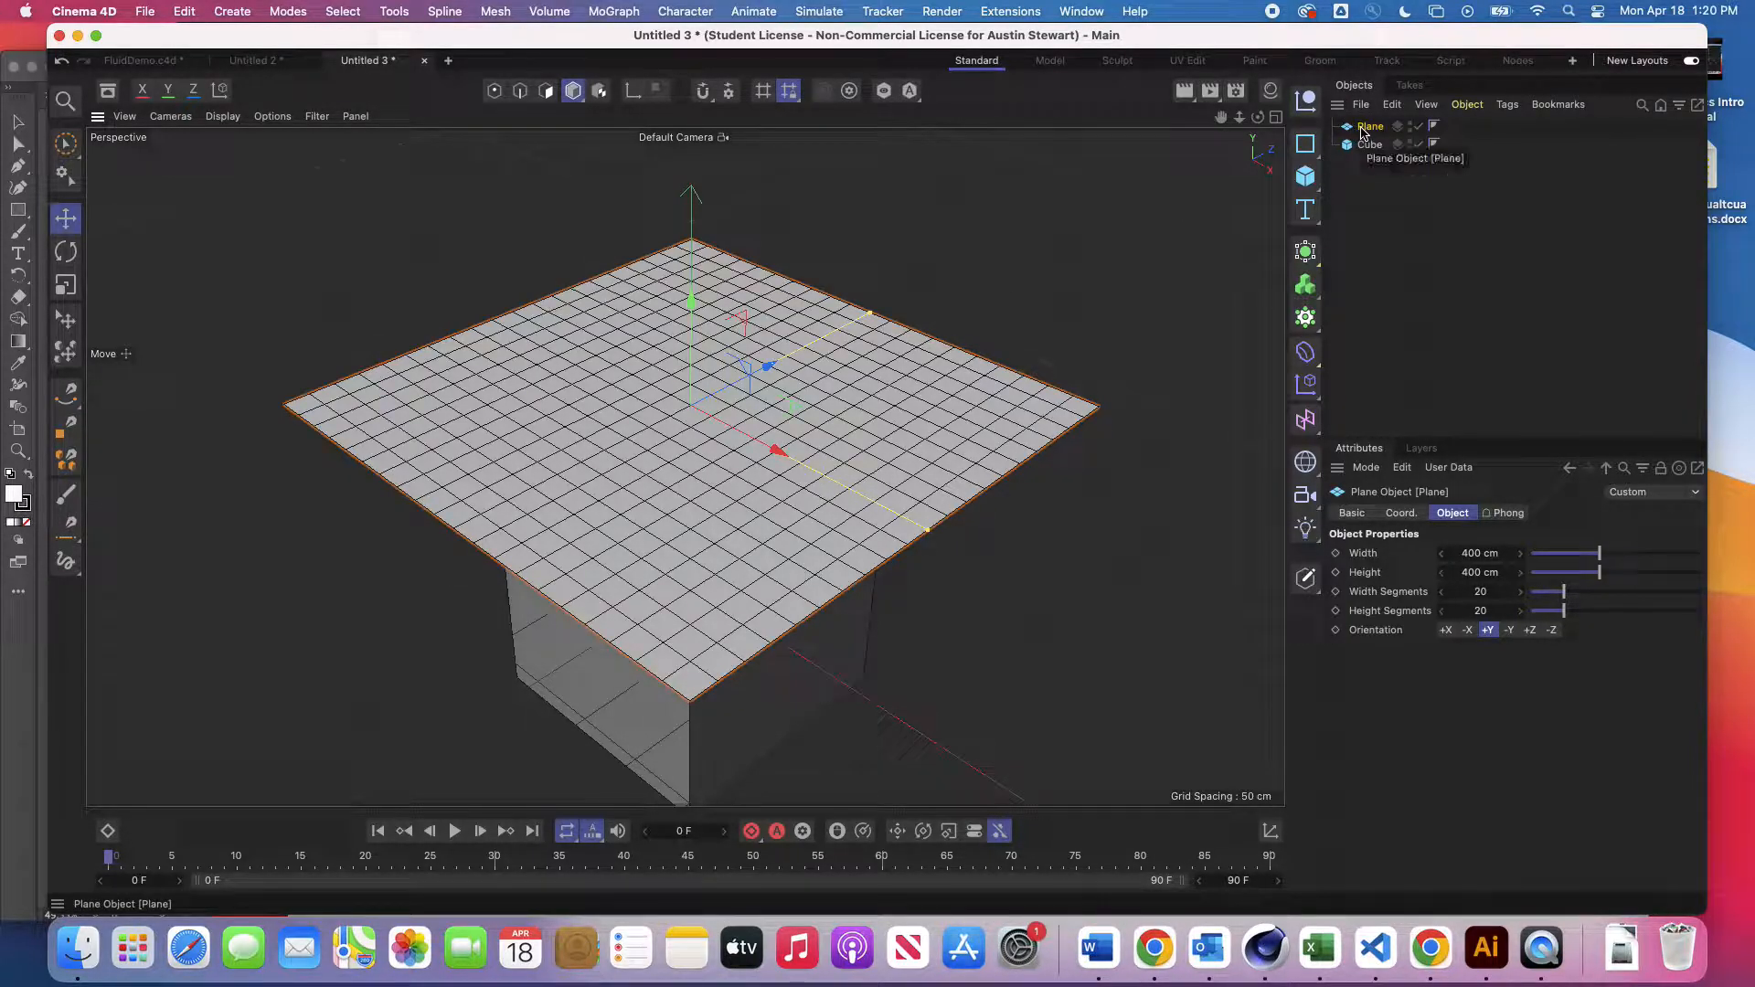
Step: Make the plane editable and apply a Cloth simulation tag to it
{"action": "key", "text": "c"}
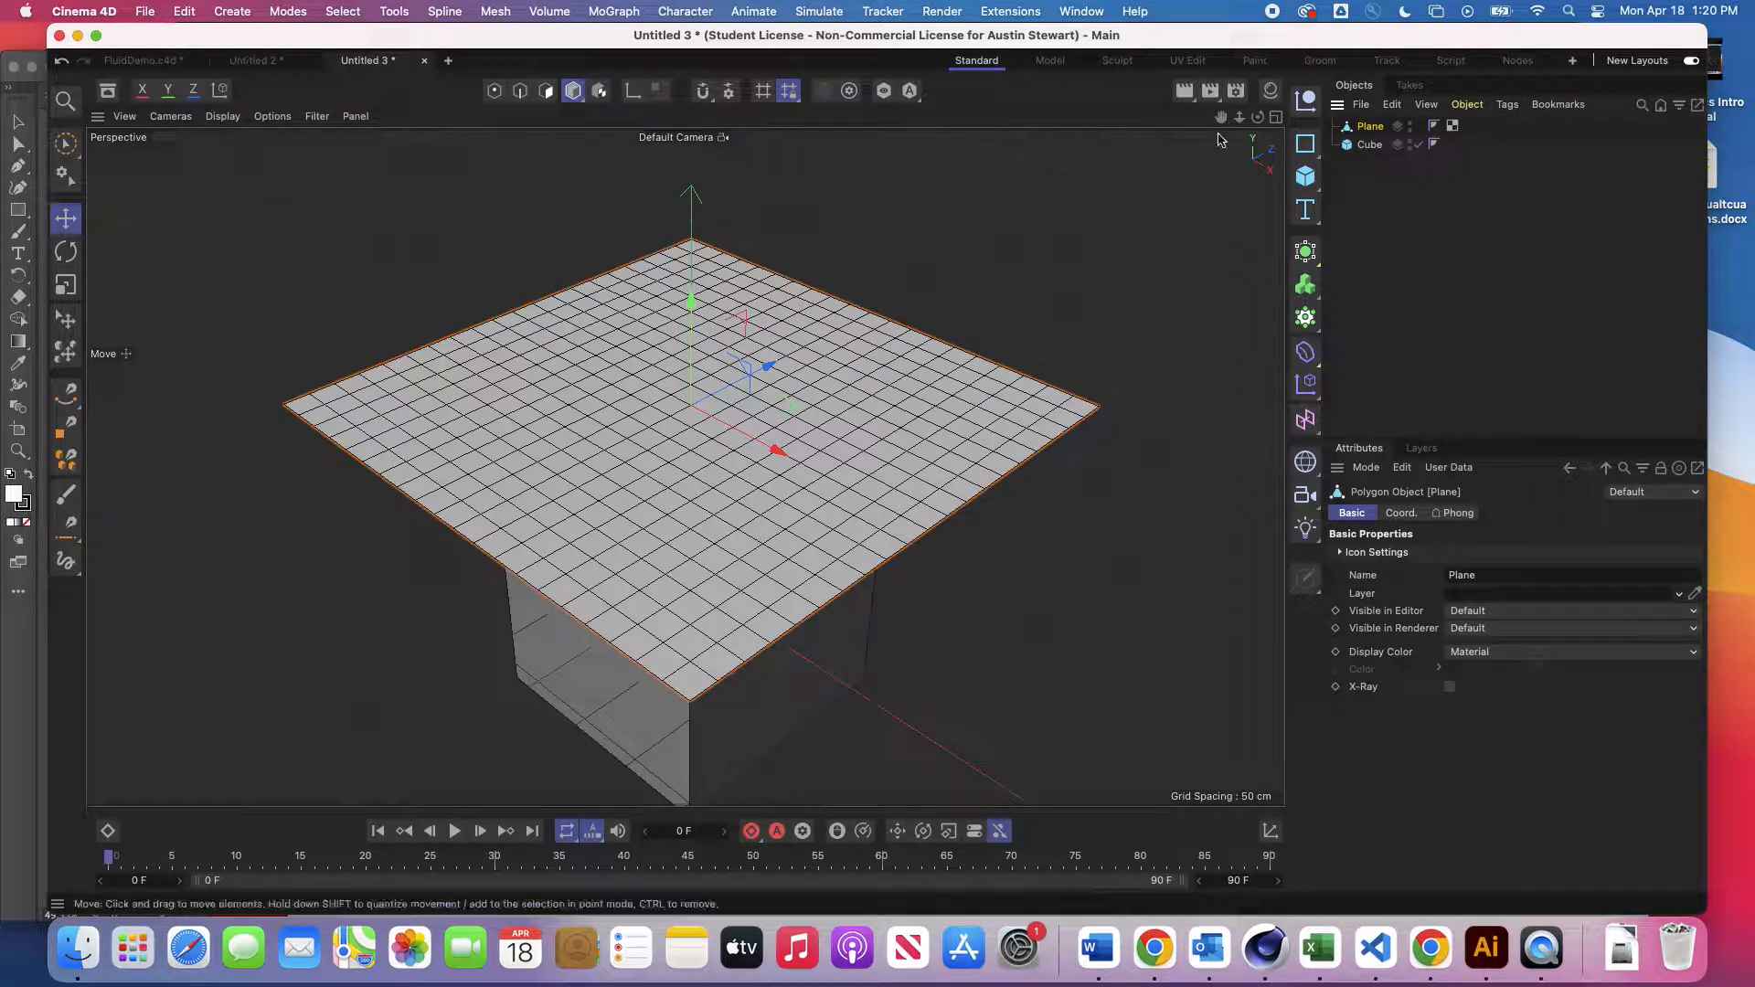
{"action": "left_click", "coordinate": [1508, 106]}
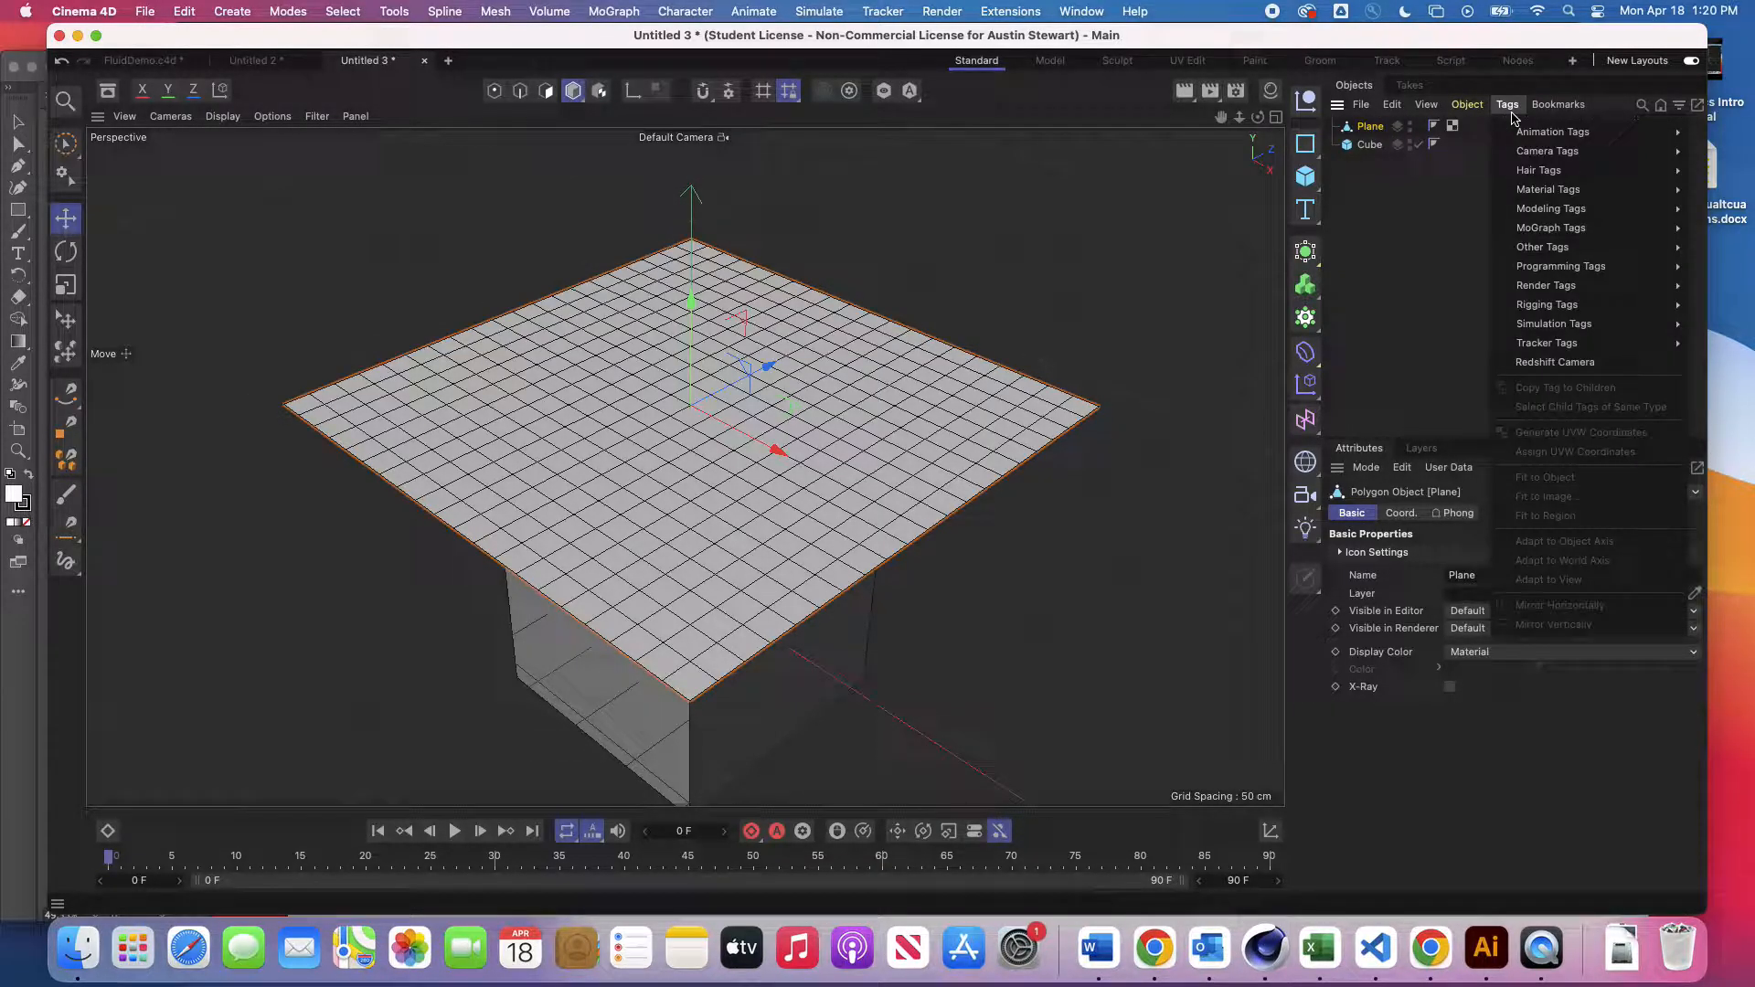
{"action": "mouse_move", "coordinate": [1559, 322]}
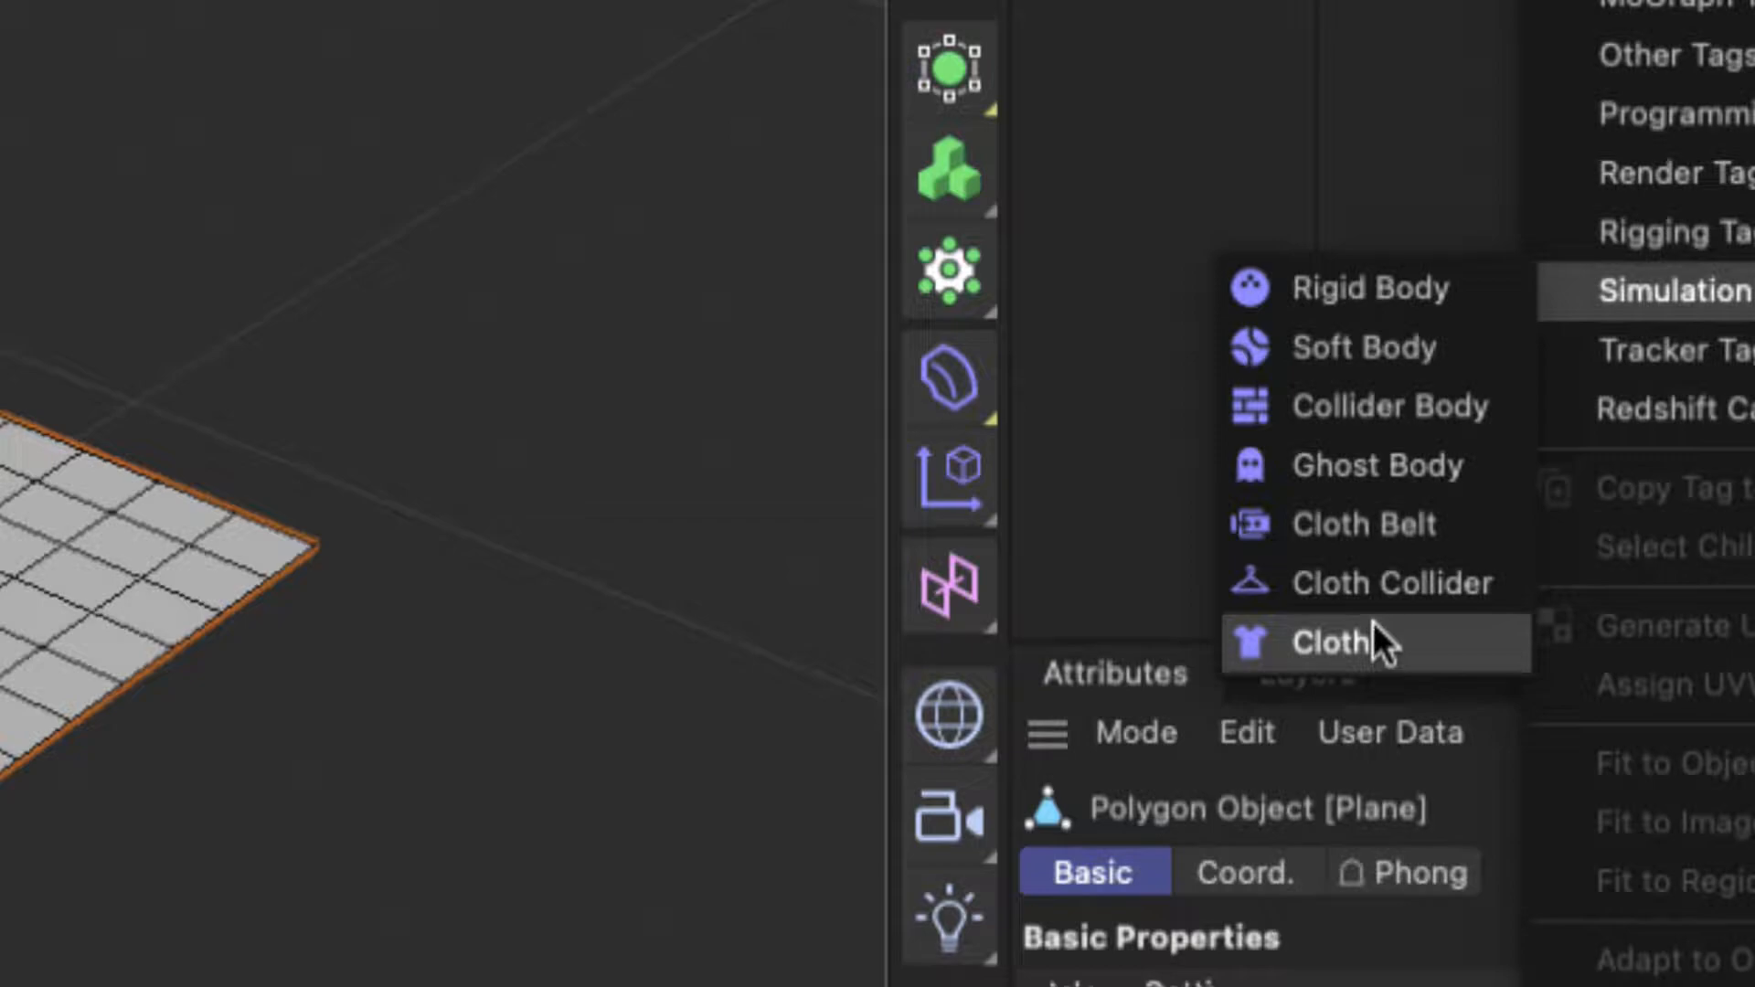
{"action": "left_click", "coordinate": [1318, 631]}
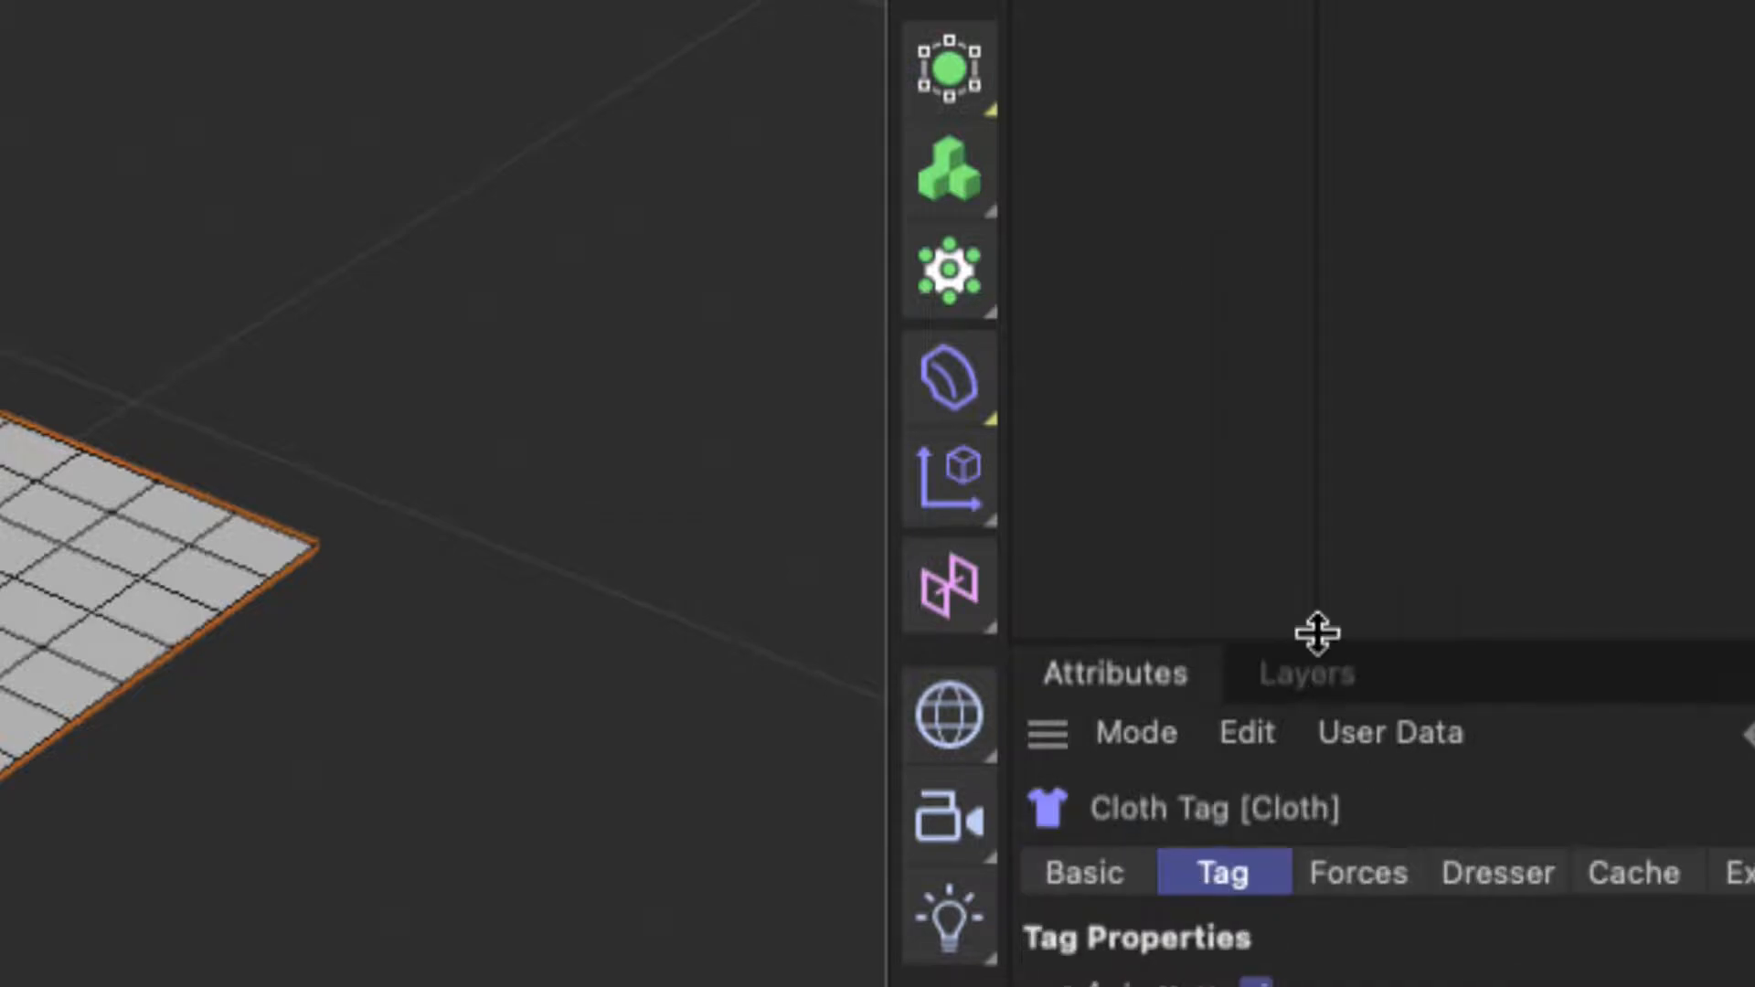
{"action": "middle_click_drag", "start_coordinate": [365, 545], "coordinate": [517, 408], "text": "alt"}
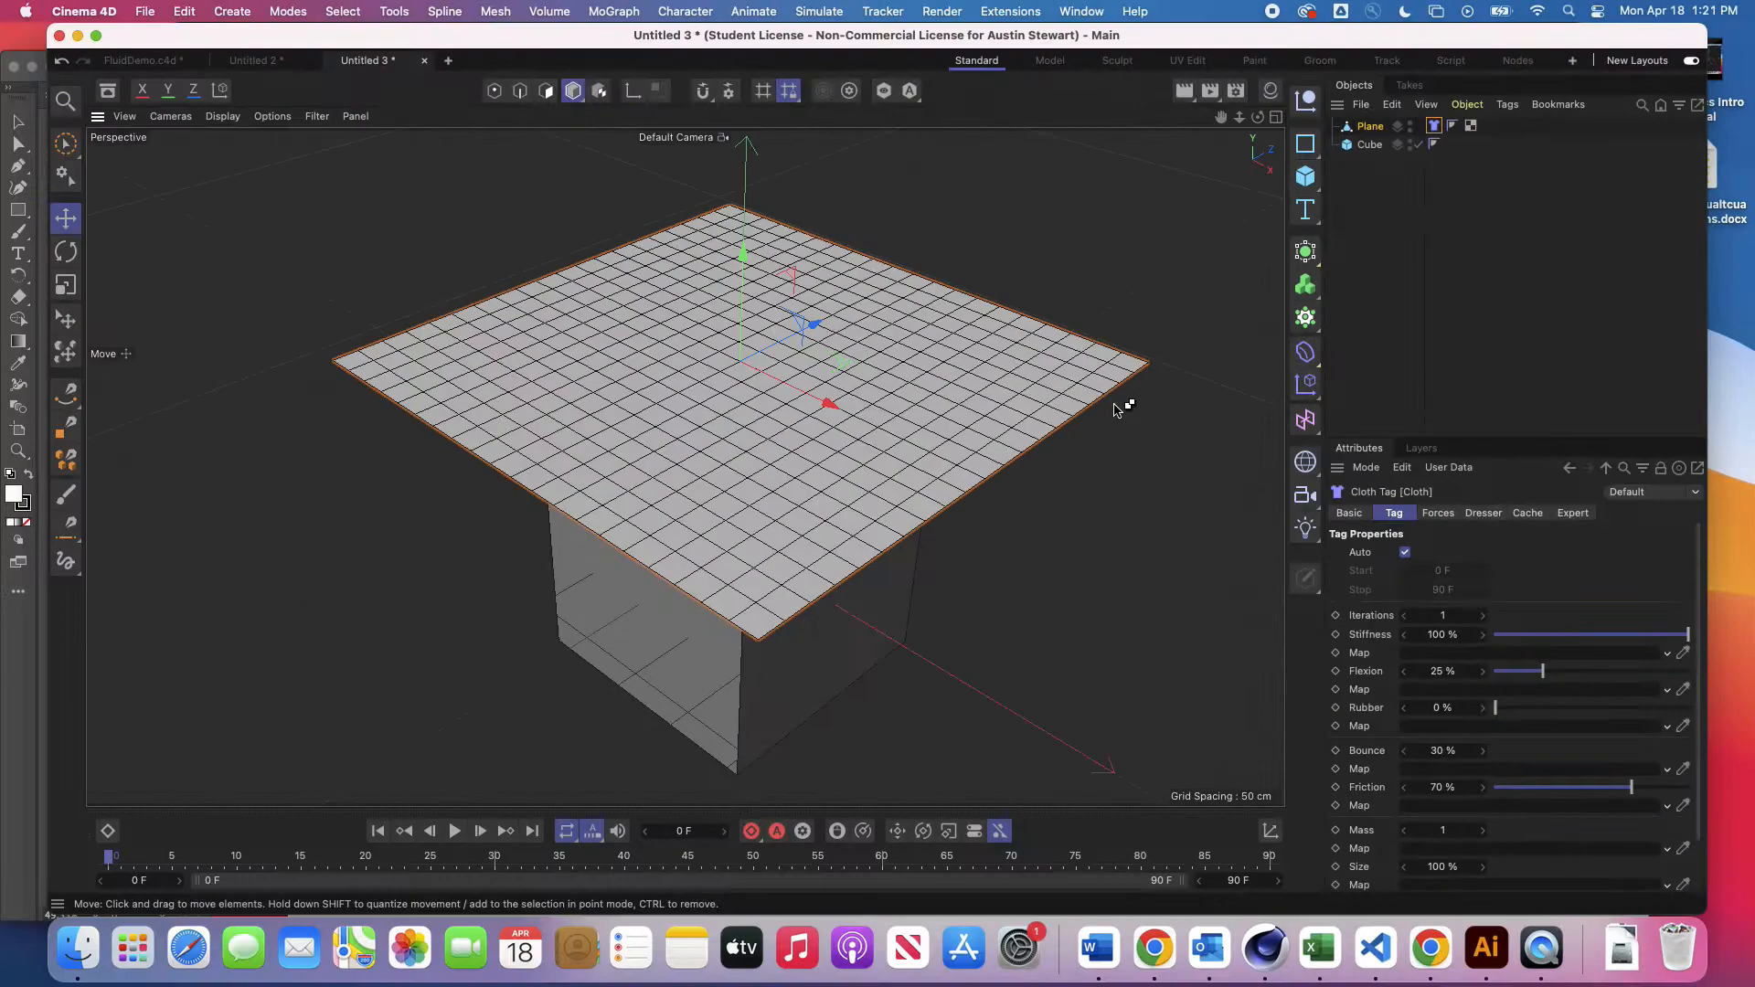
Step: Apply a Cloth Collider simulation tag to the cube
{"action": "left_click", "coordinate": [1369, 145]}
{"action": "right_click", "coordinate": [1369, 144]}
{"action": "mouse_move", "coordinate": [1419, 269]}
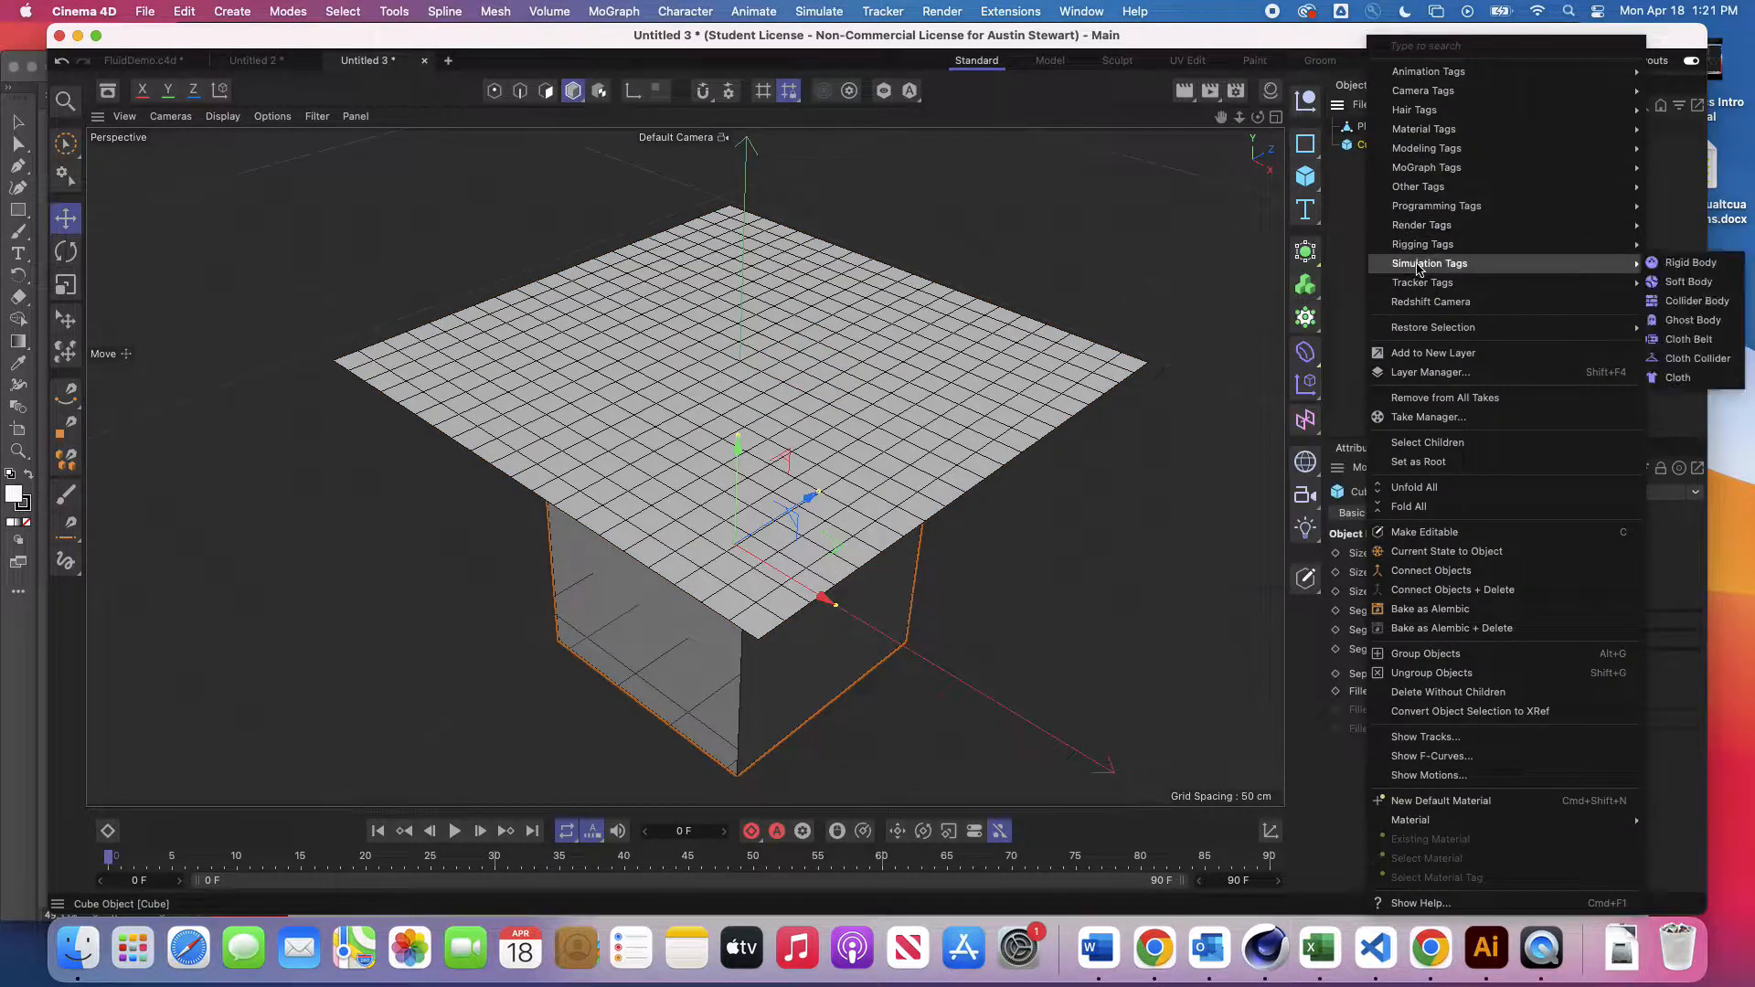
{"action": "left_click", "coordinate": [1709, 360]}
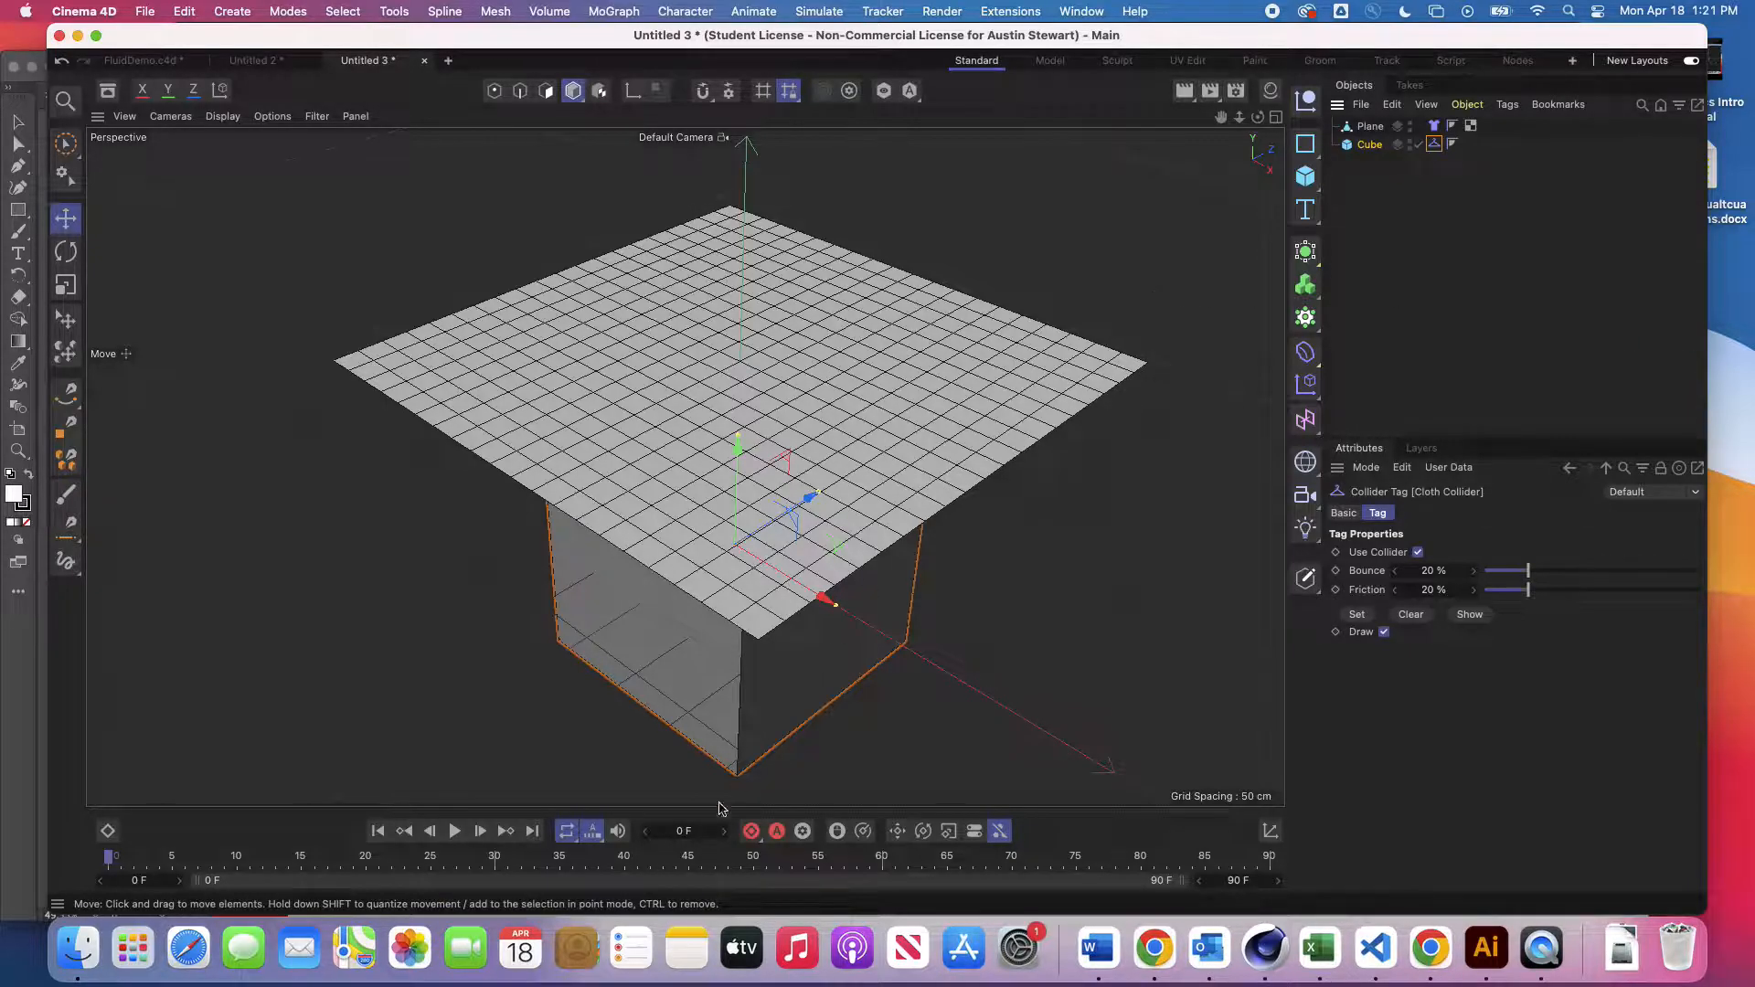
Step: Play the cloth simulation, stop it at frame 73 with the cloth draped over the cube, and render the view
{"action": "left_click", "coordinate": [455, 830]}
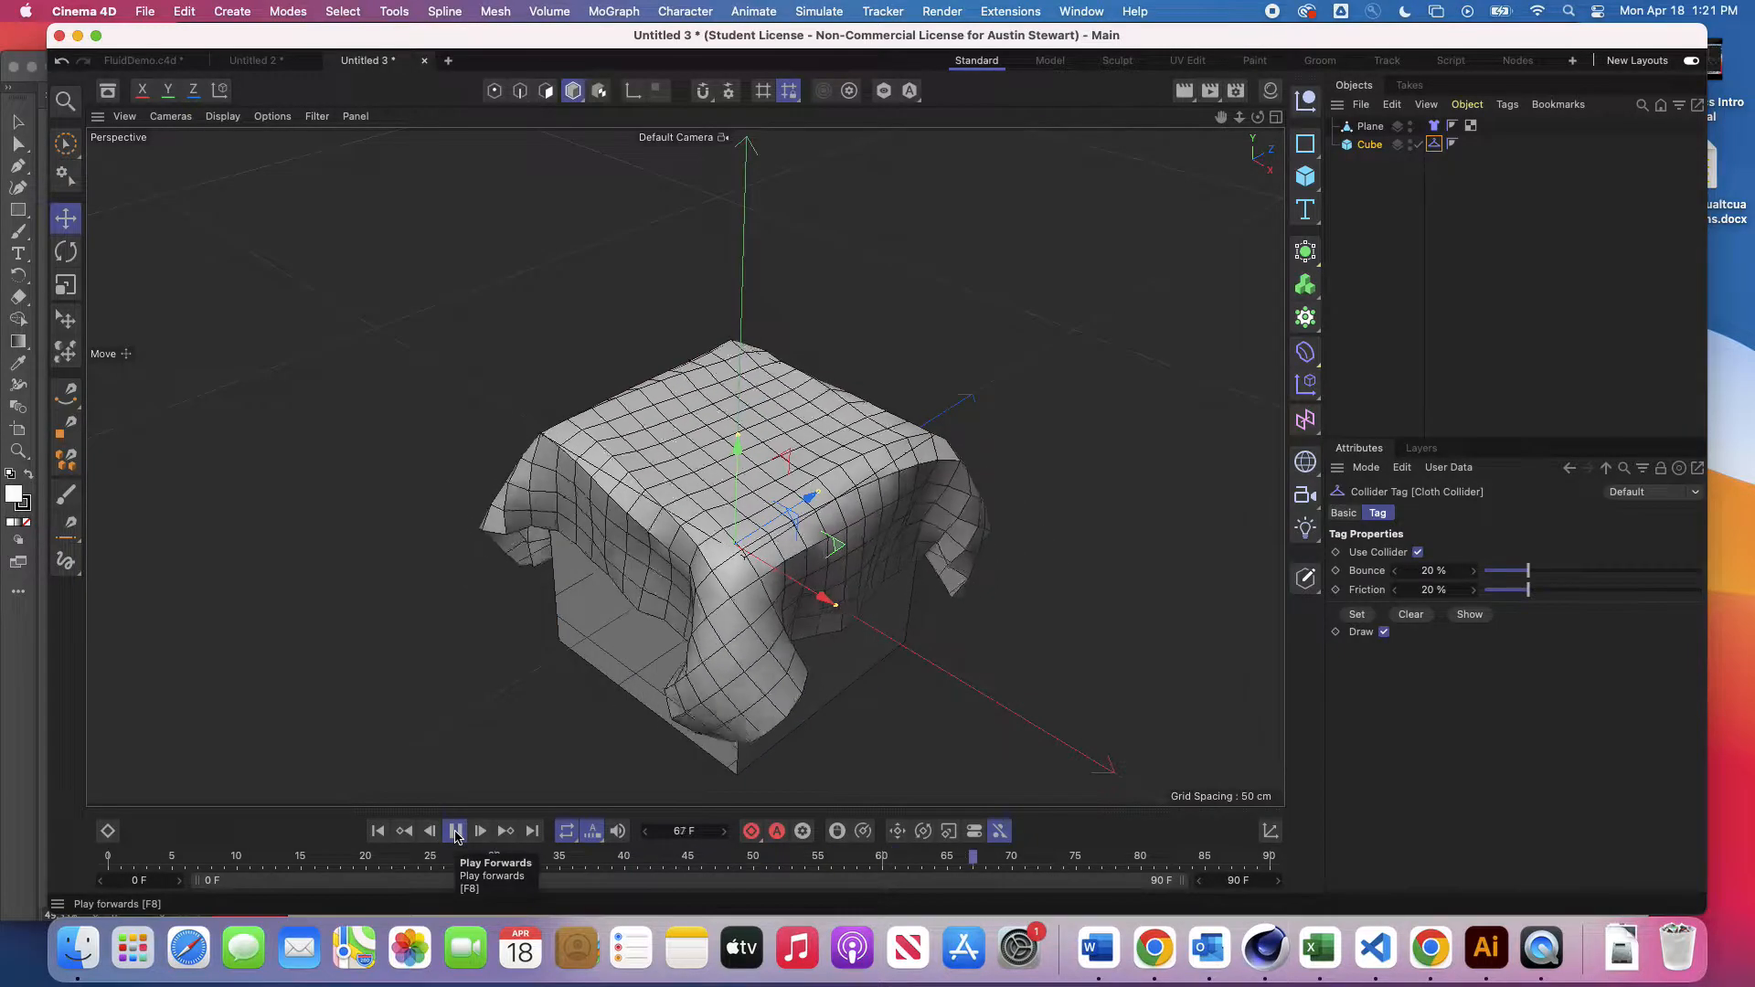
{"action": "left_click", "coordinate": [455, 831]}
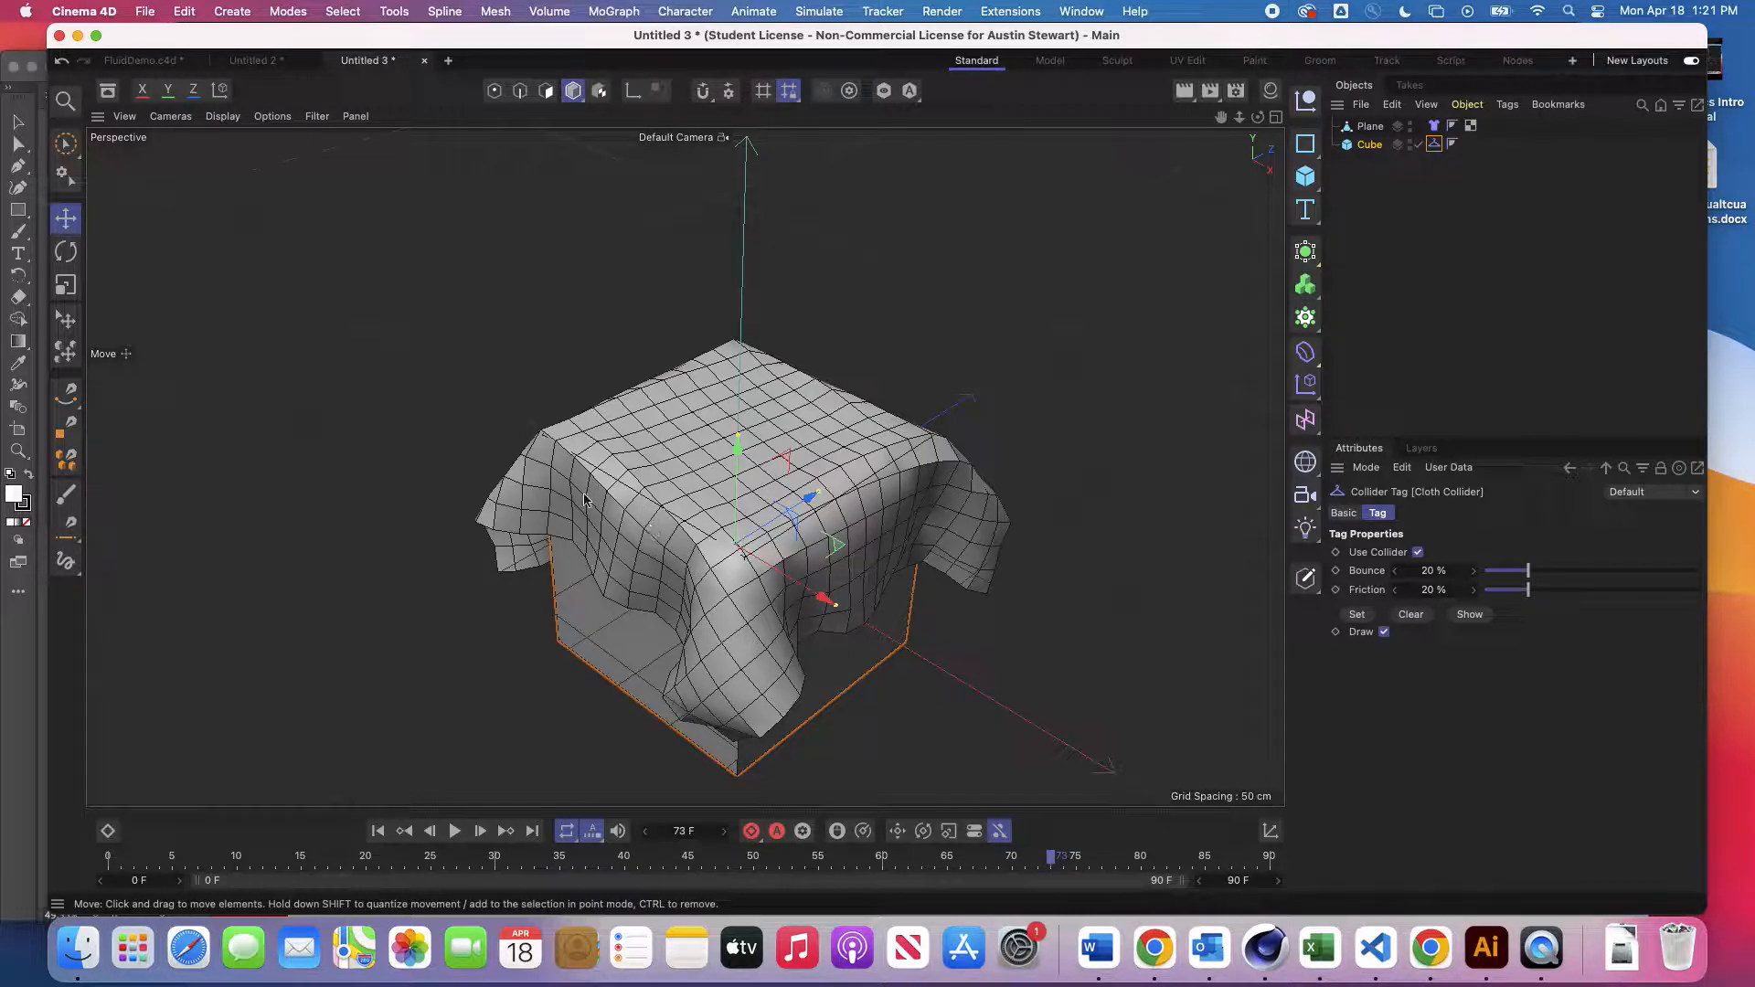
{"action": "key", "text": "super+r"}
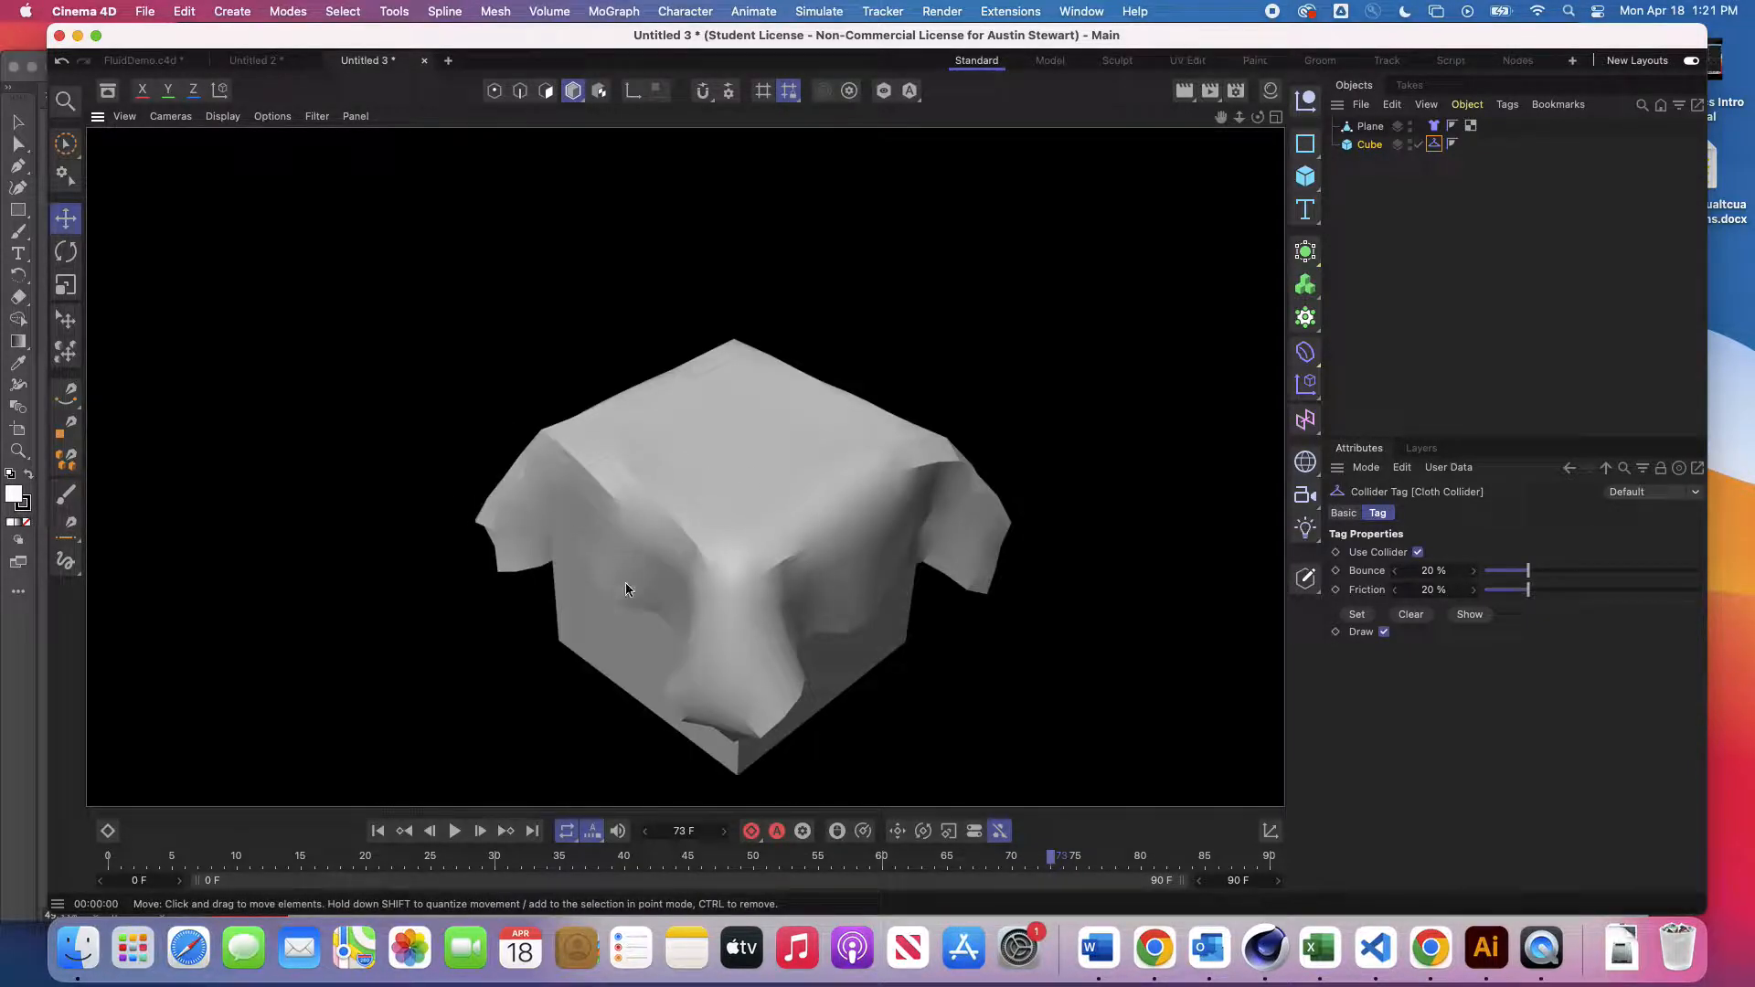
Step: Examine the draped cloth's folds up close and in a render from the side of the cube
{"action": "scroll", "coordinate": [671, 601], "scroll_direction": "up", "scroll_amount": 10}
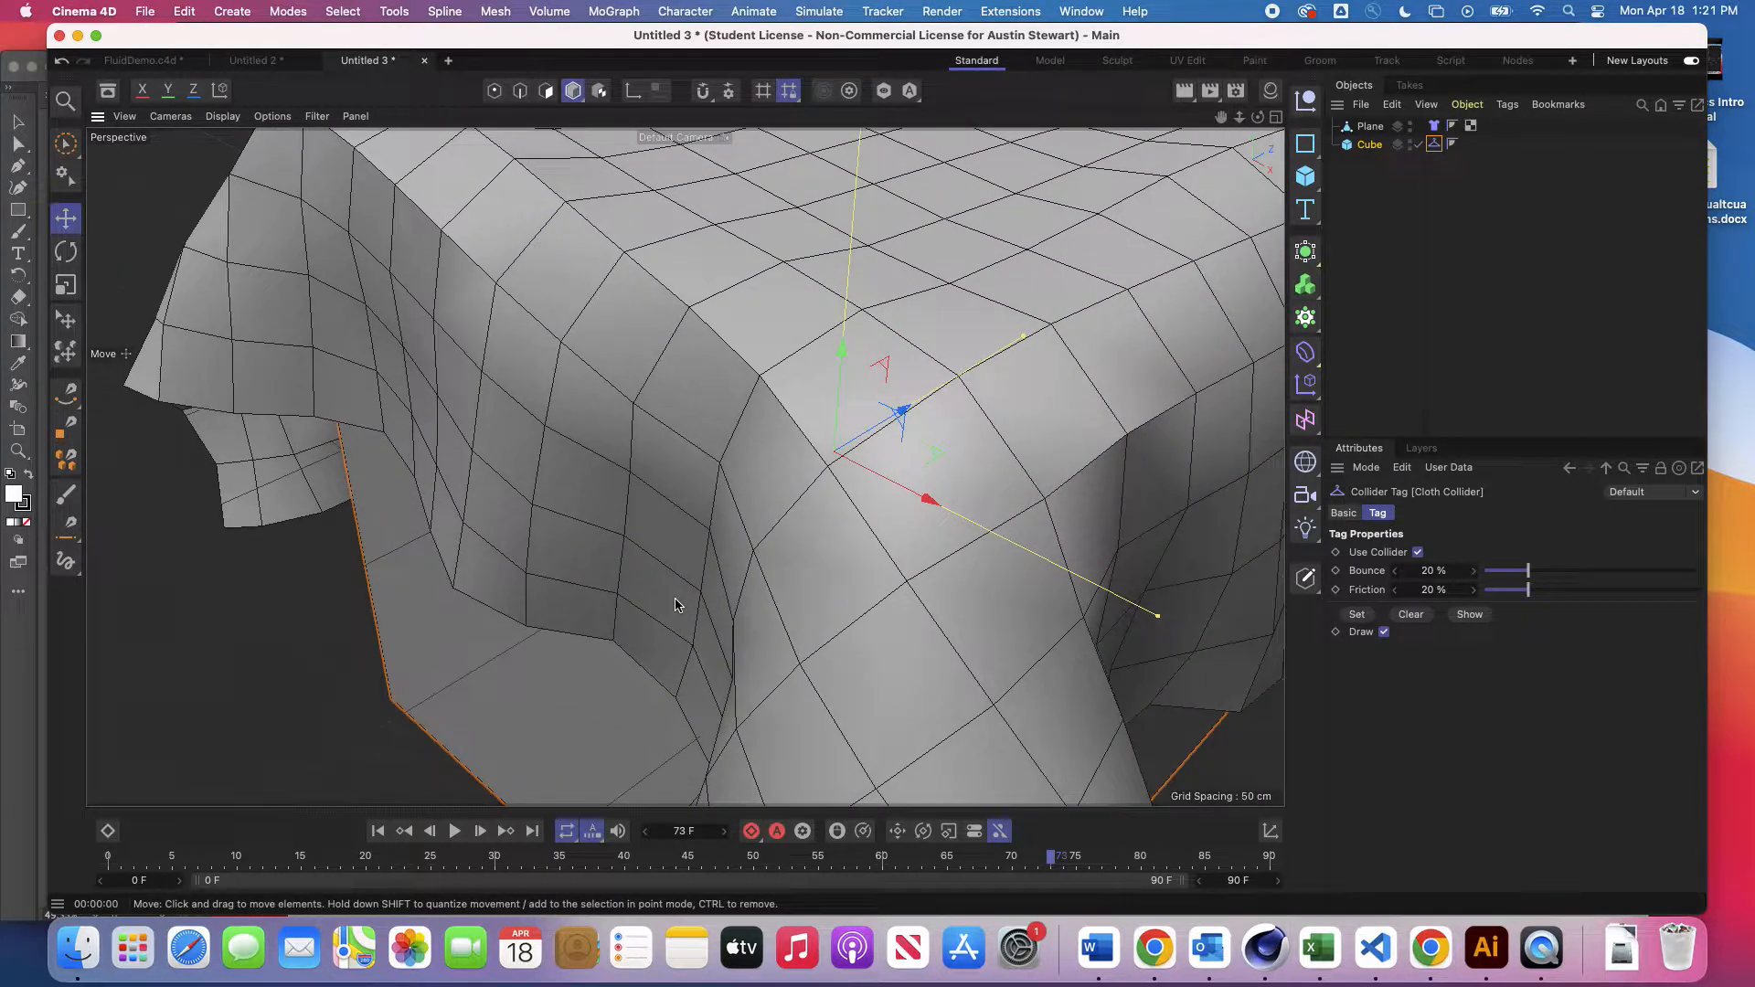
{"action": "scroll", "coordinate": [674, 604], "scroll_direction": "down", "scroll_amount": 10}
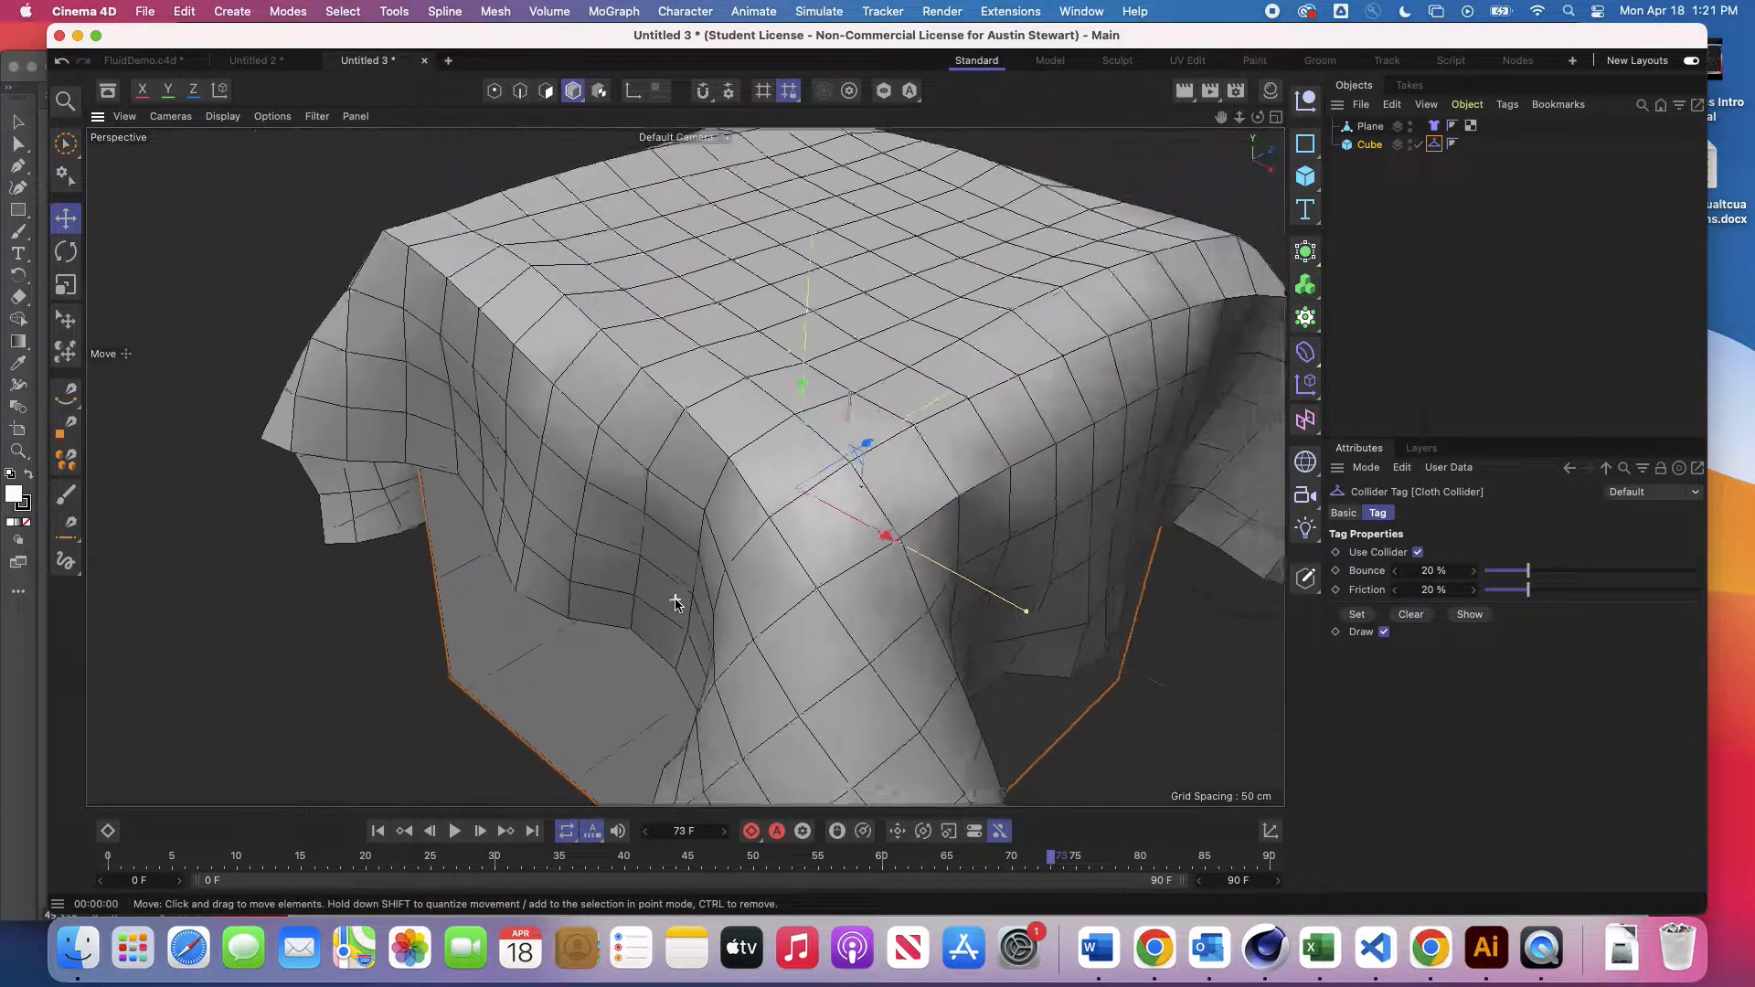
{"action": "left_click_drag", "start_coordinate": [721, 560], "coordinate": [862, 485], "text": "alt"}
{"action": "key", "text": "super+r"}
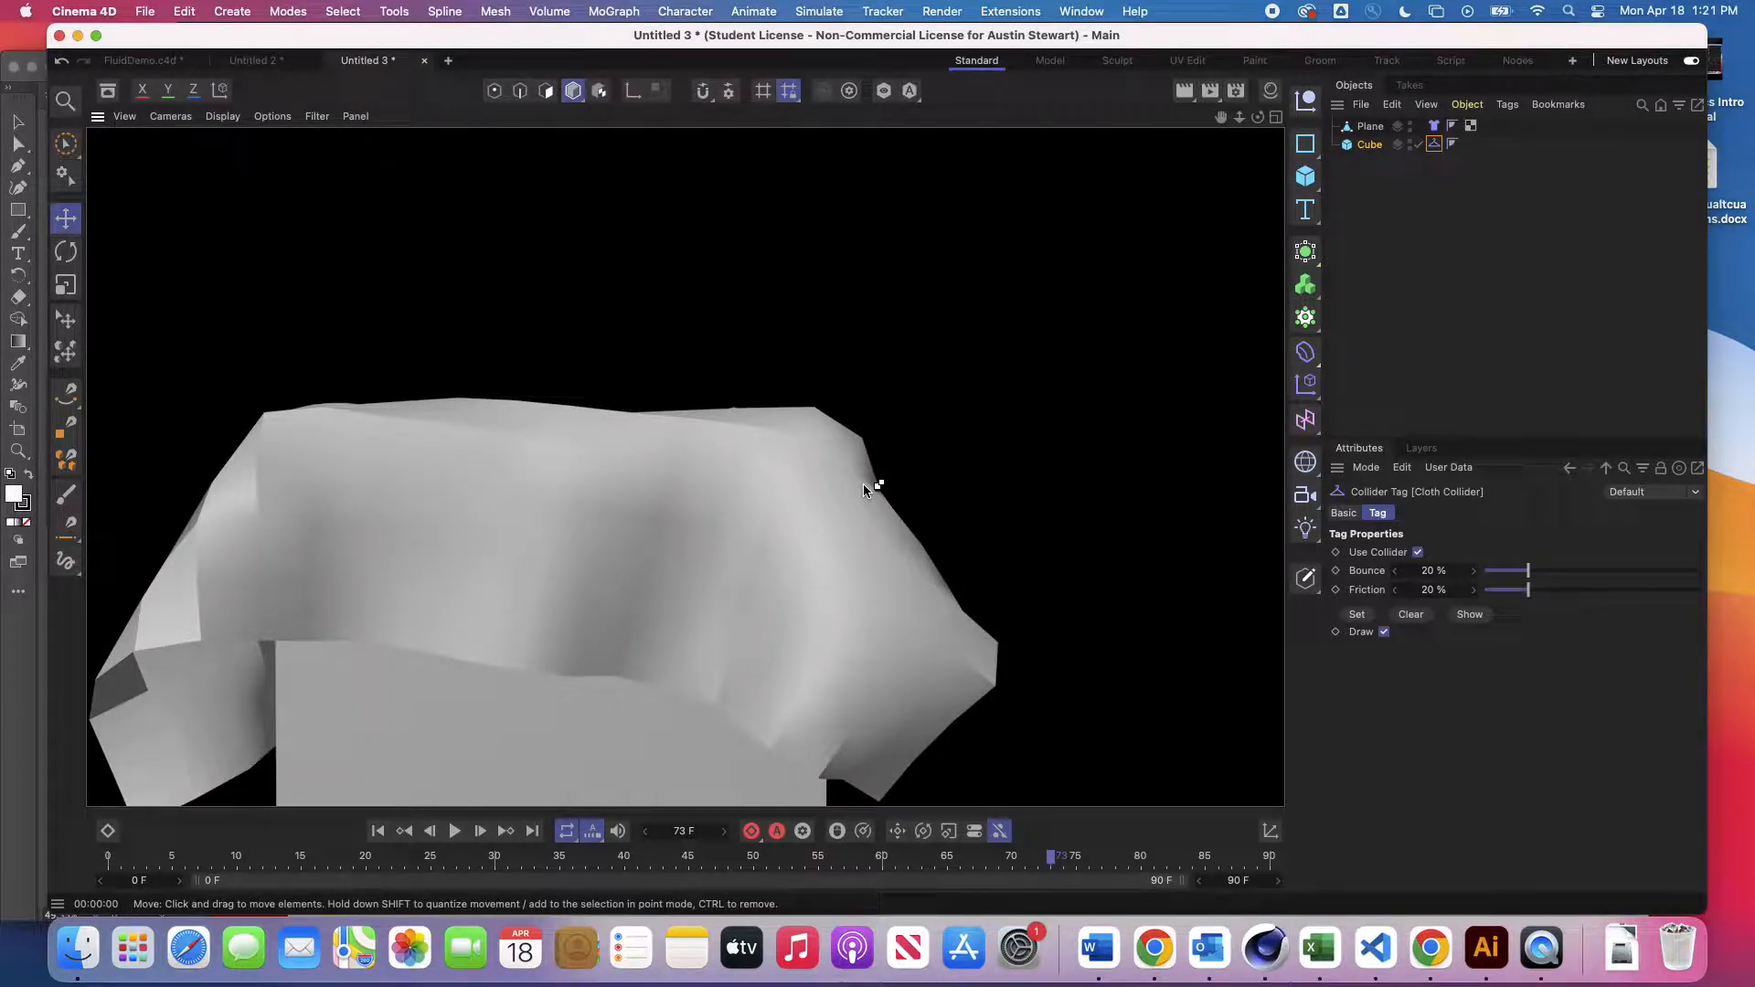
{"action": "scroll", "coordinate": [584, 578], "scroll_direction": "down", "scroll_amount": 4}
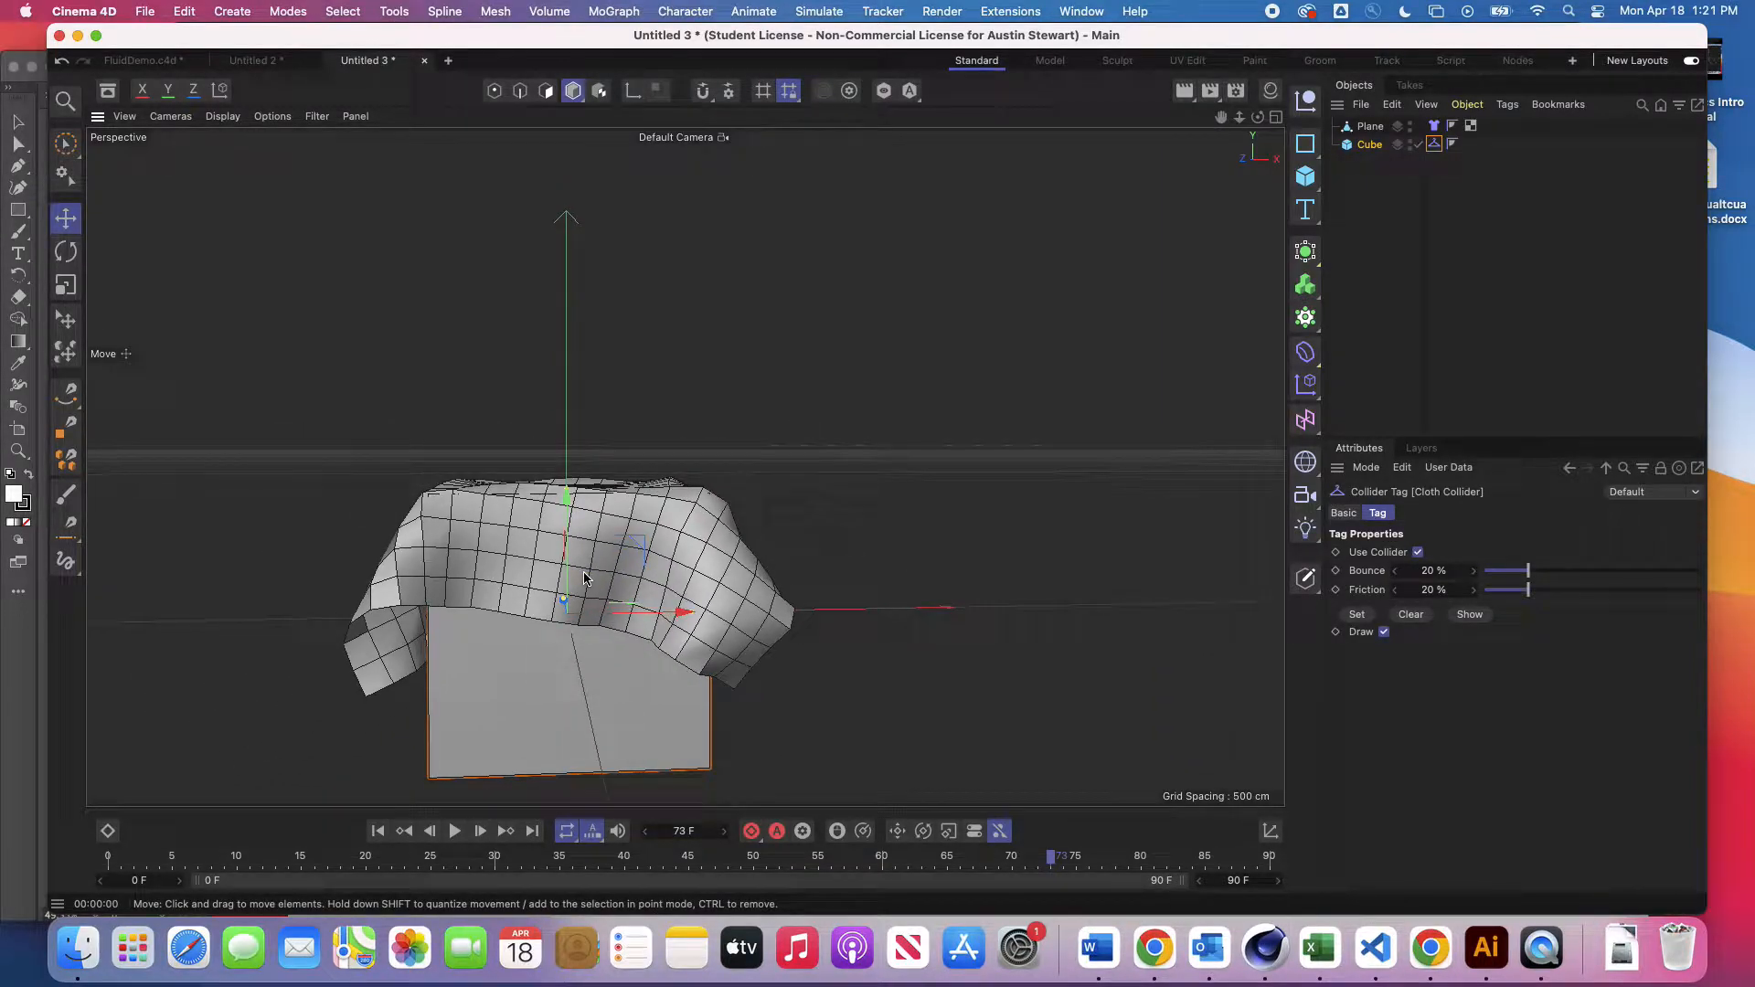
{"action": "left_click_drag", "start_coordinate": [584, 578], "coordinate": [461, 625], "text": "alt"}
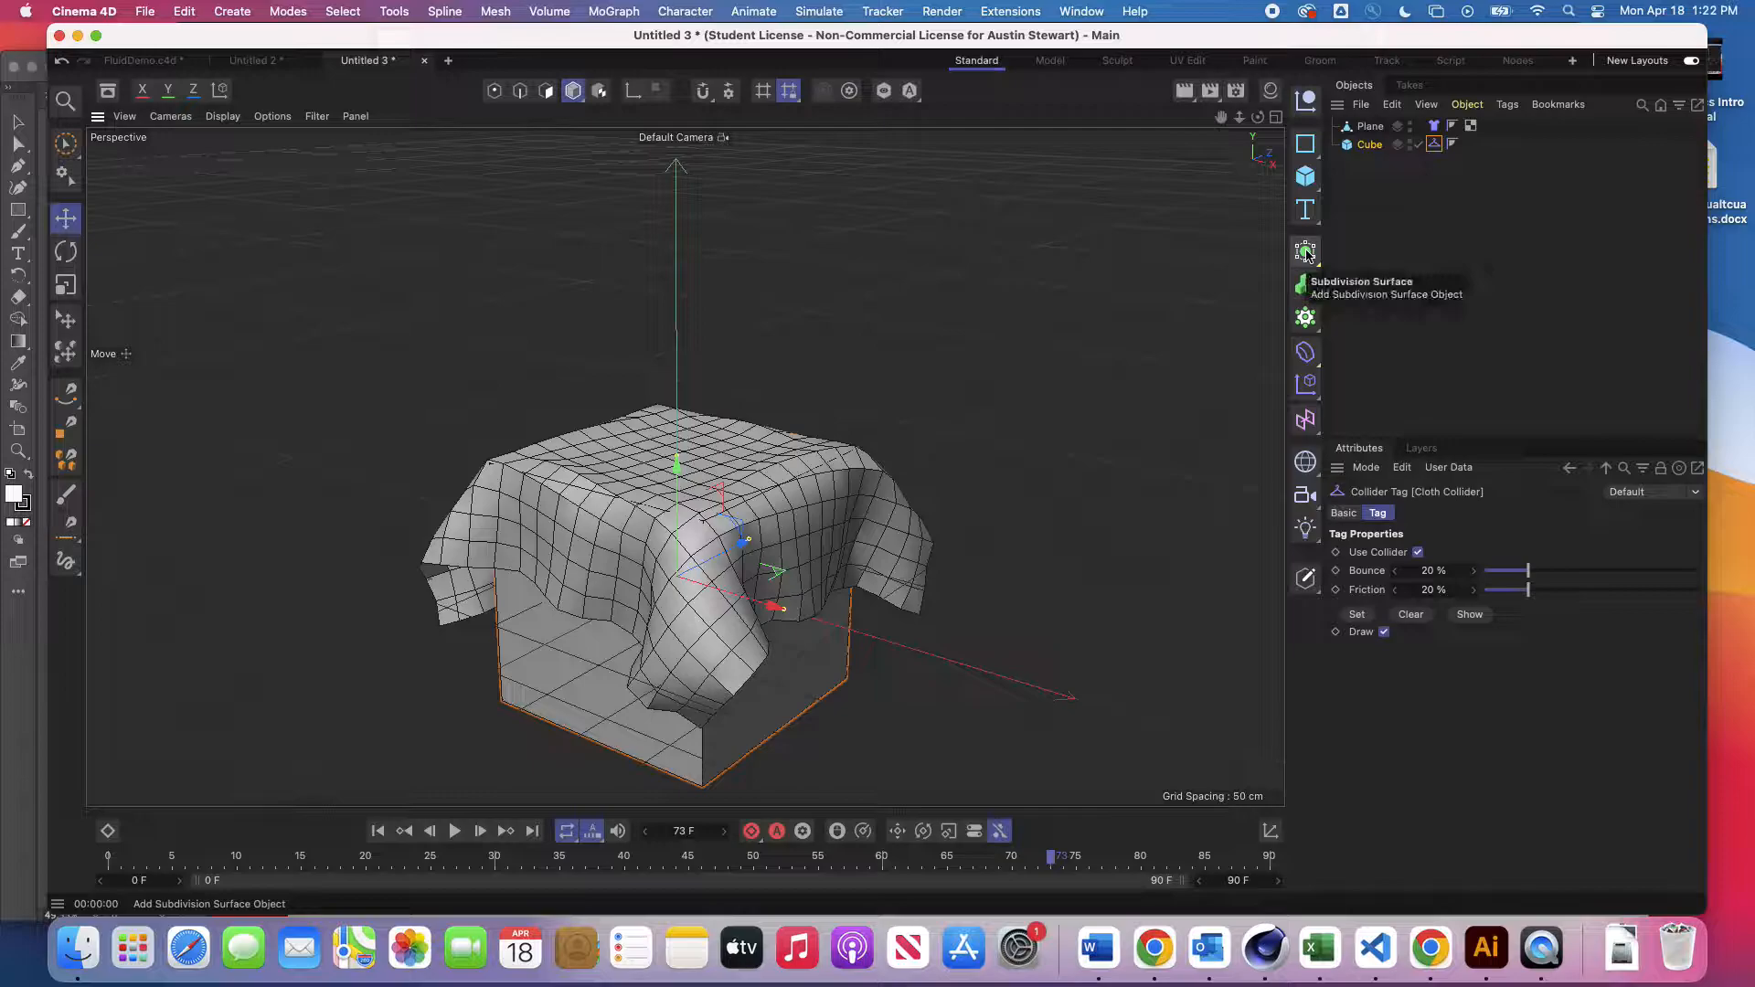
Step: Add a Subdivision Surface, try the plane as its child, inspect the cloth corners, and undo the nesting
{"action": "left_click", "coordinate": [1305, 253]}
{"action": "left_click_drag", "start_coordinate": [1378, 148], "coordinate": [1401, 134]}
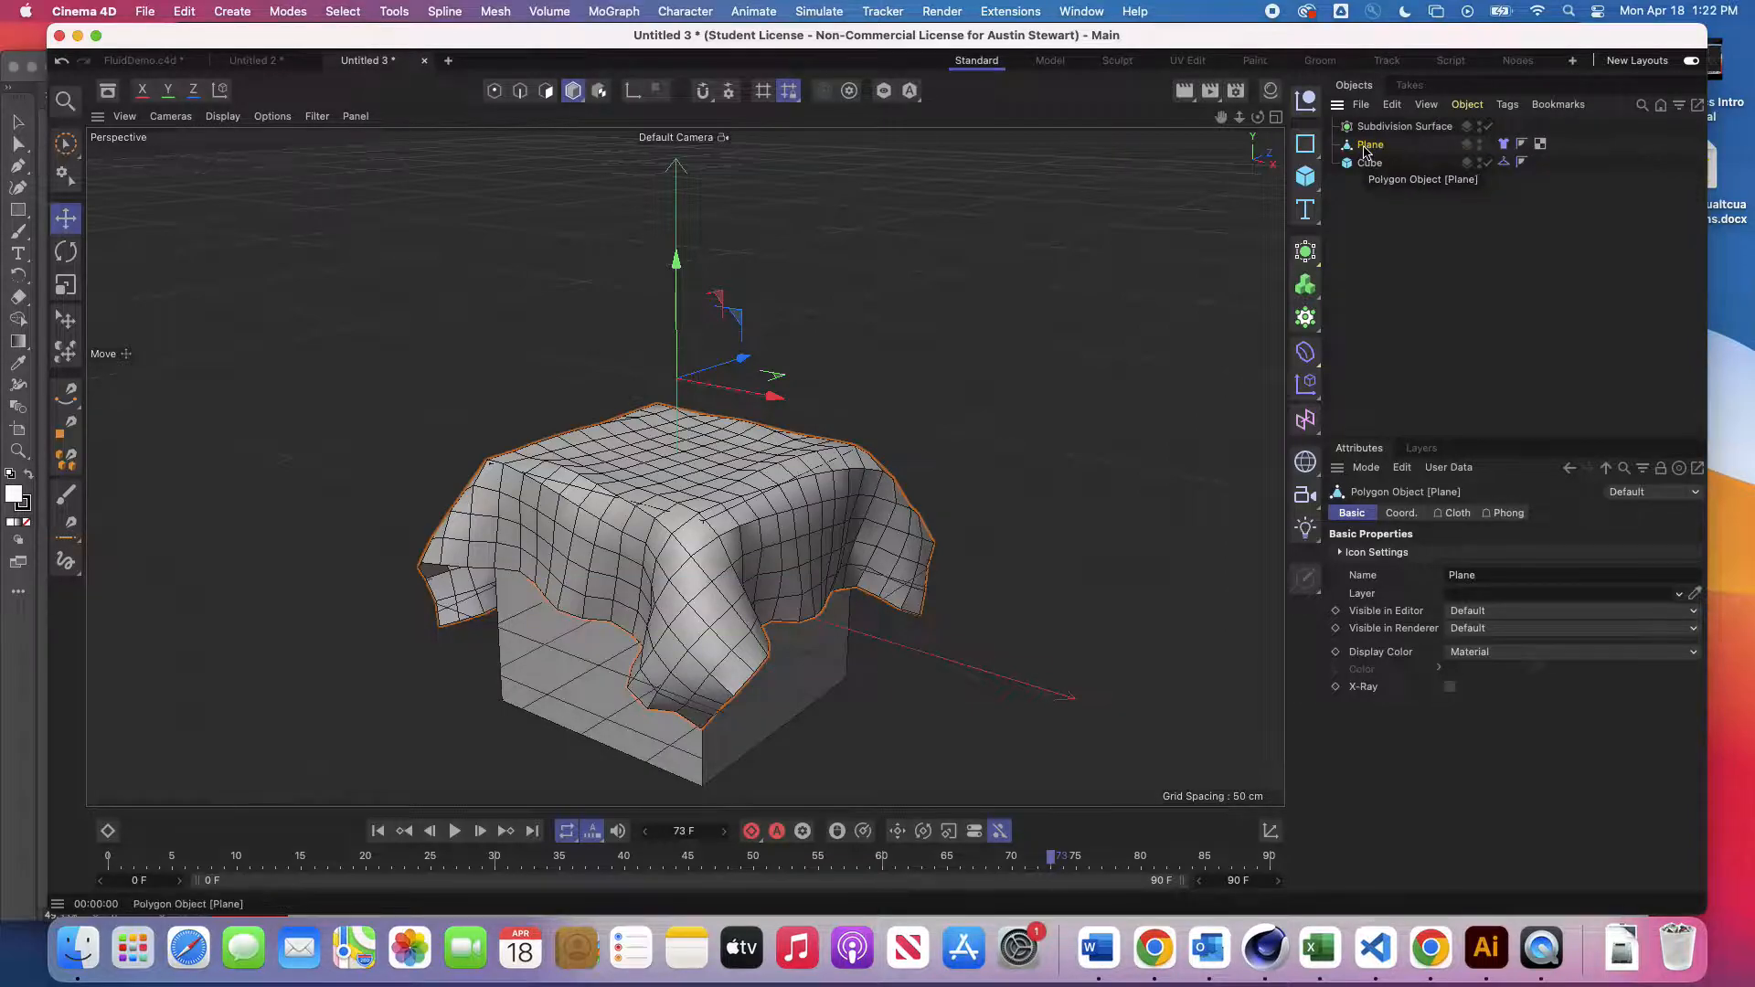
{"action": "left_click_drag", "start_coordinate": [1364, 151], "coordinate": [1399, 128]}
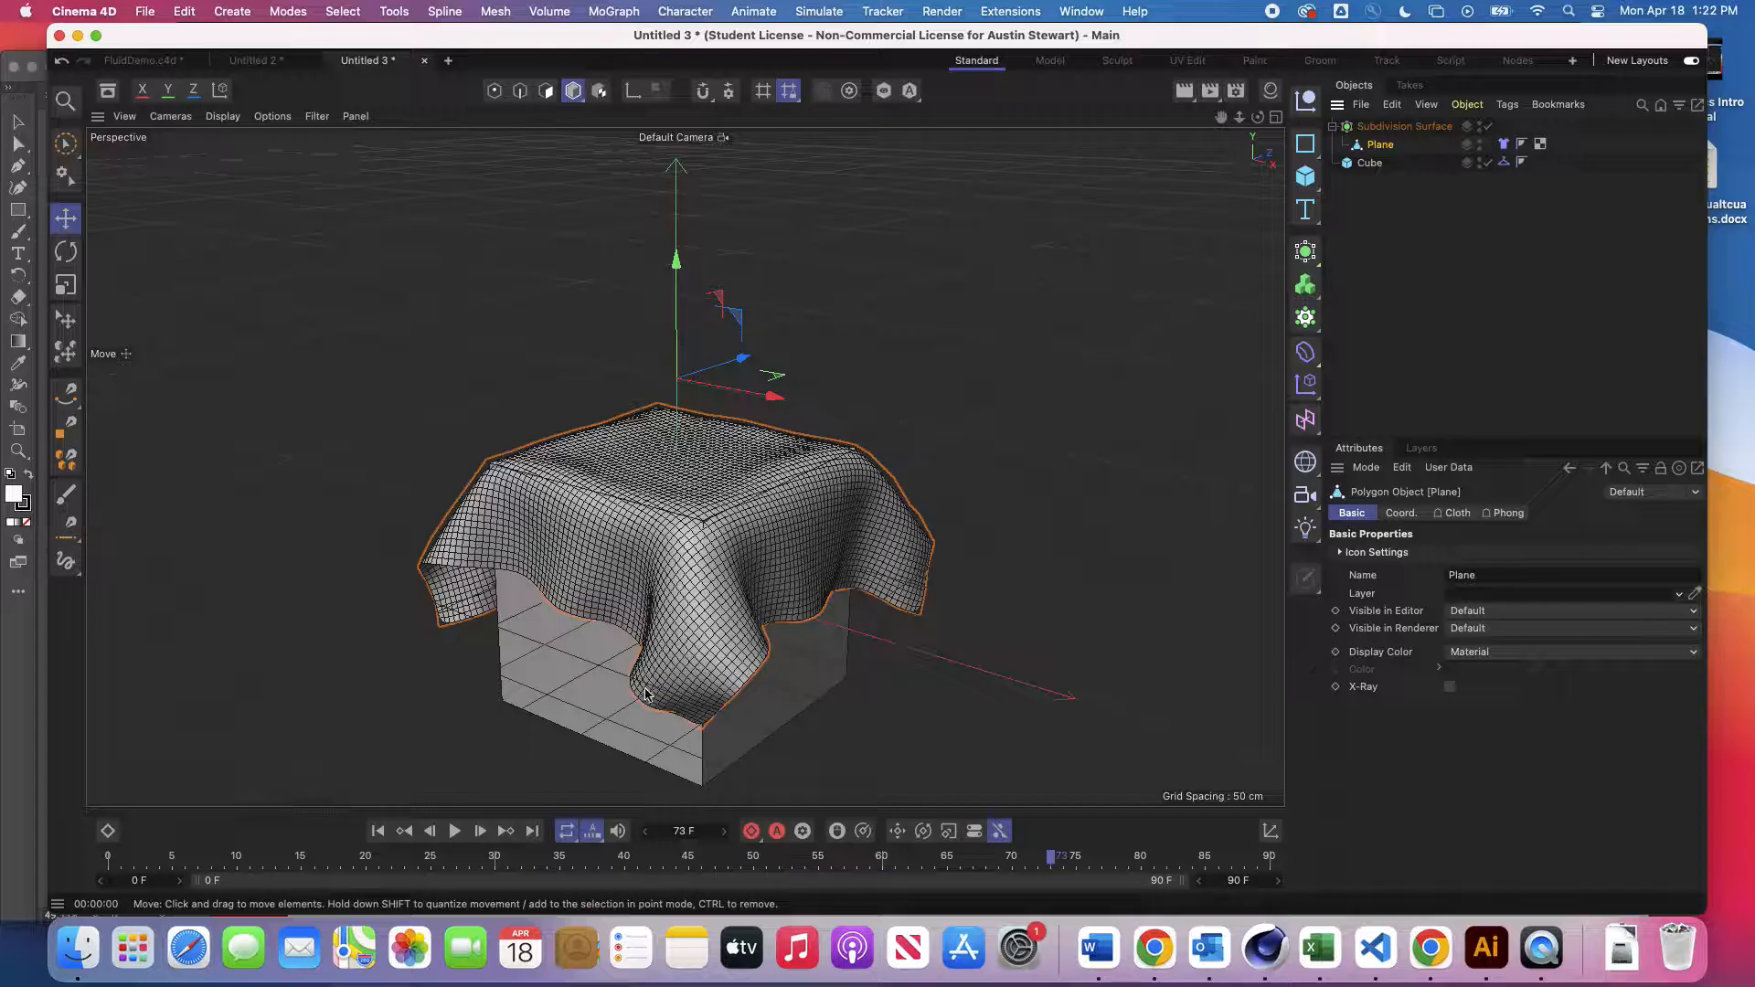
{"action": "scroll", "coordinate": [644, 693], "scroll_direction": "up", "scroll_amount": 10}
{"action": "left_click_drag", "start_coordinate": [644, 693], "coordinate": [685, 387], "text": "alt"}
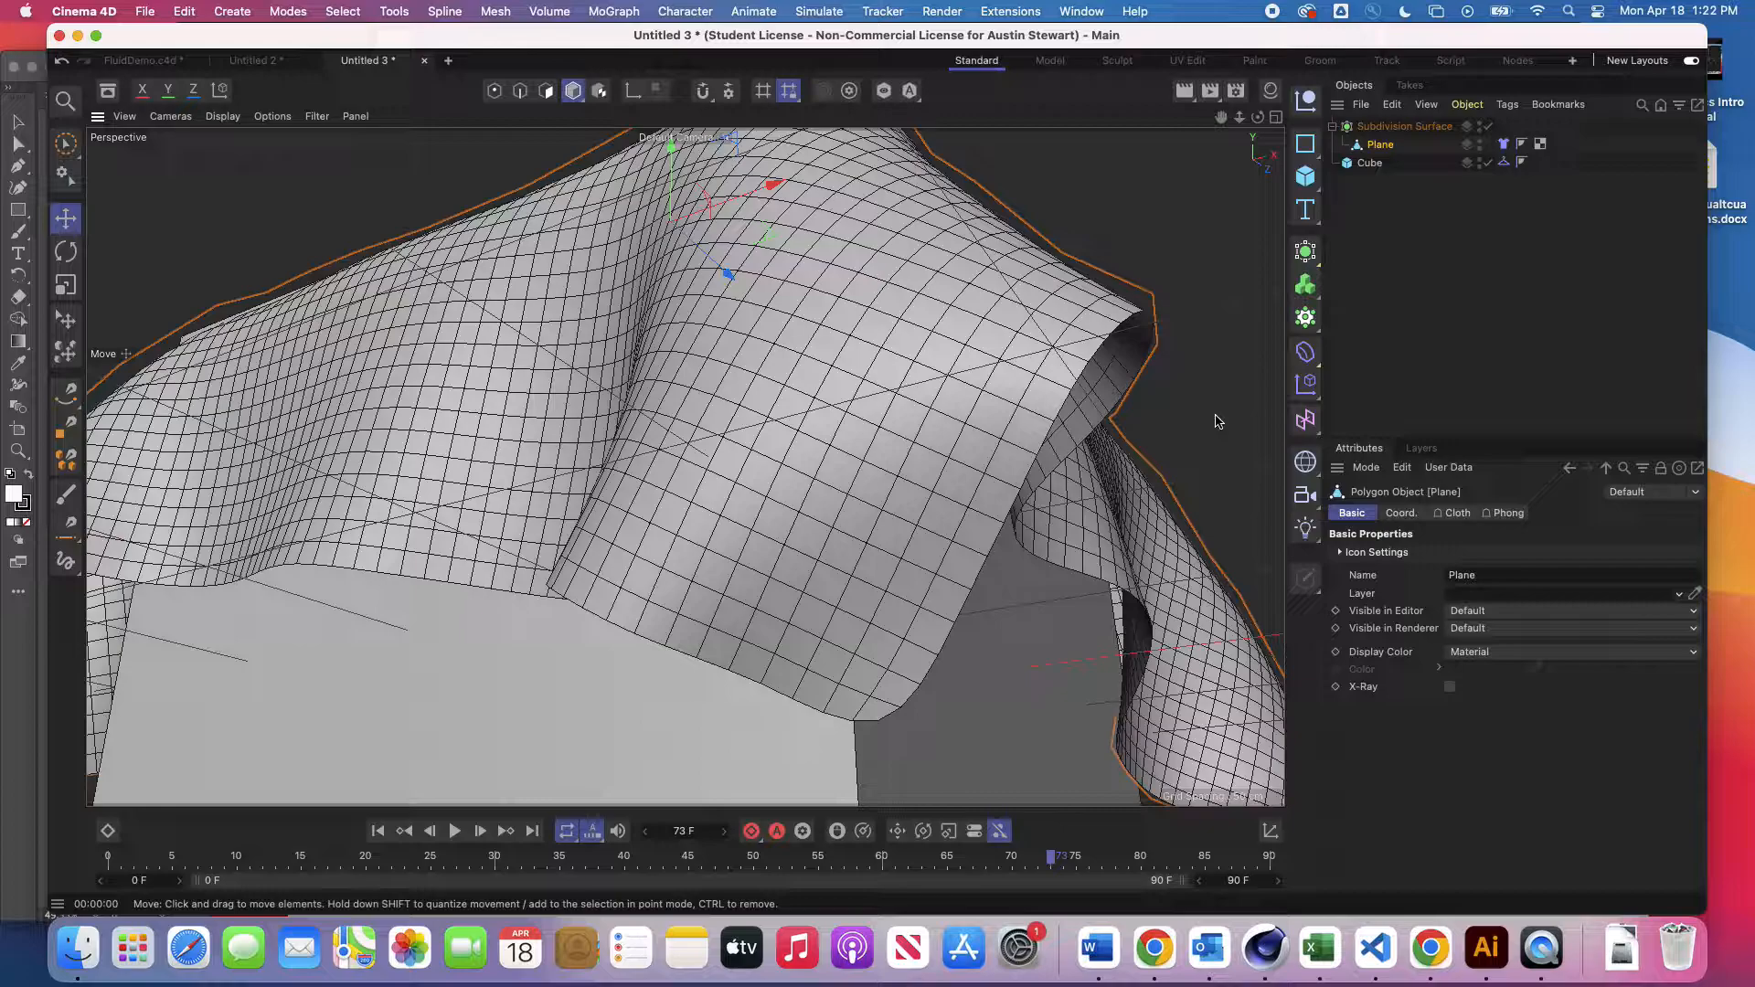
{"action": "key", "text": "q"}
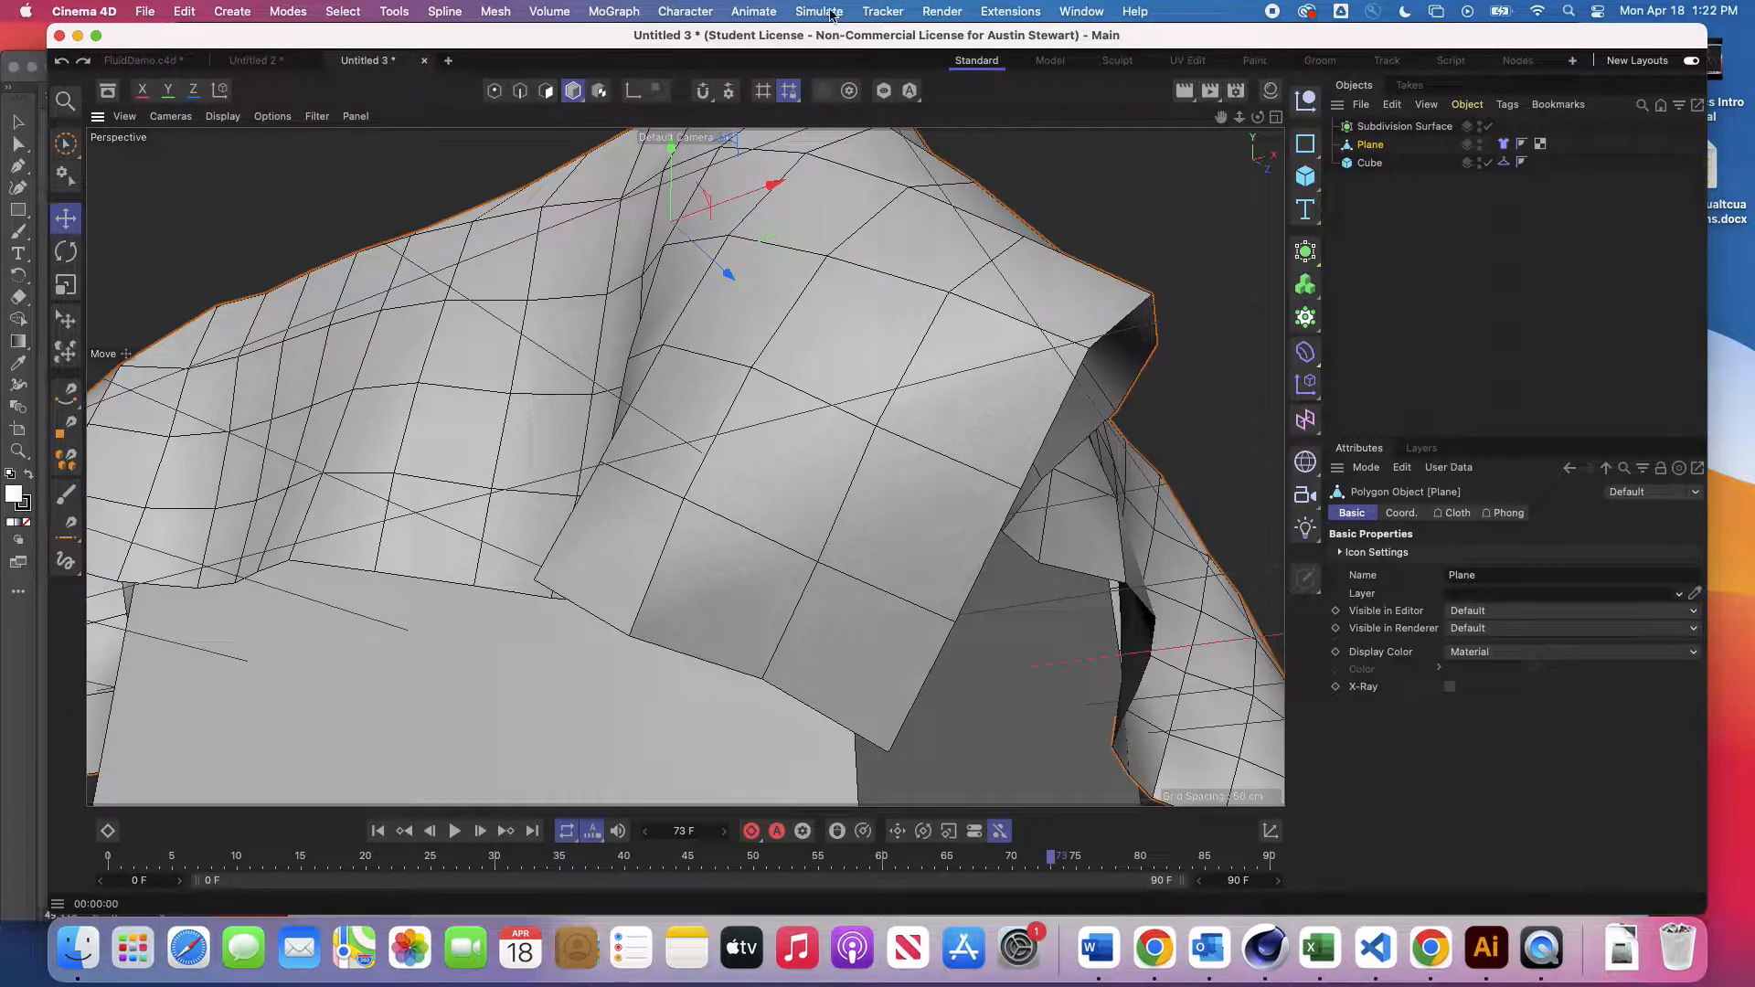
{"action": "left_click", "coordinate": [832, 12]}
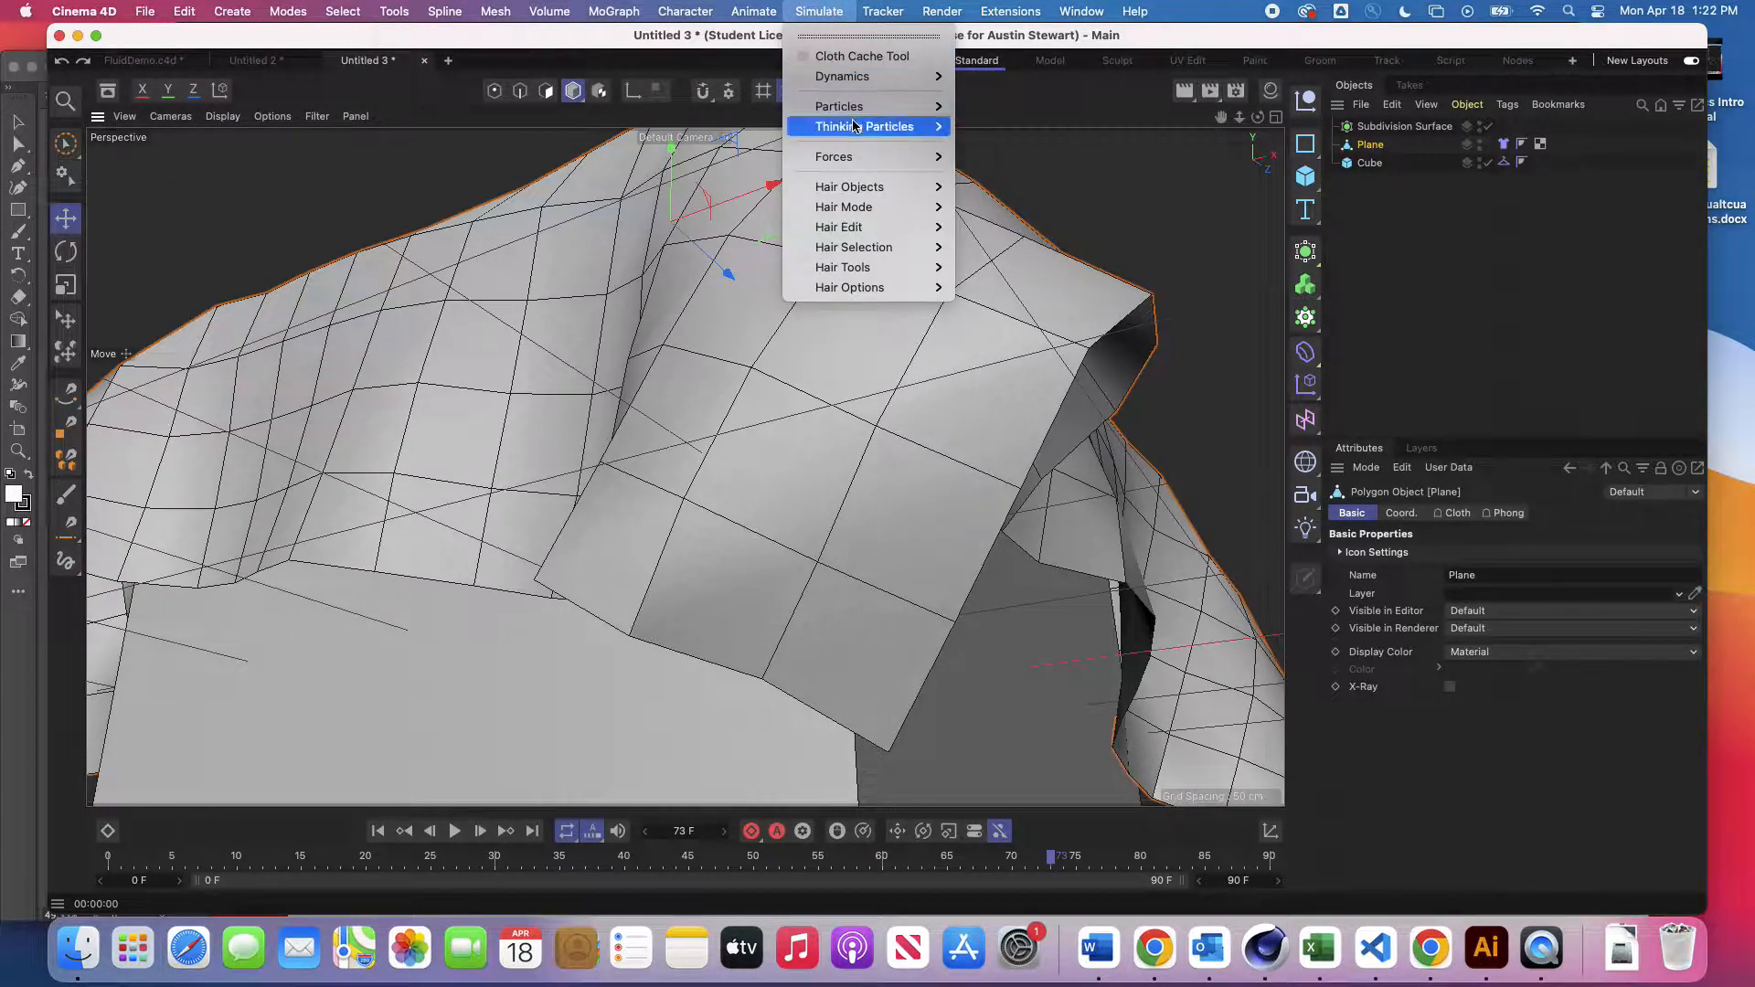
{"action": "mouse_move", "coordinate": [856, 117]}
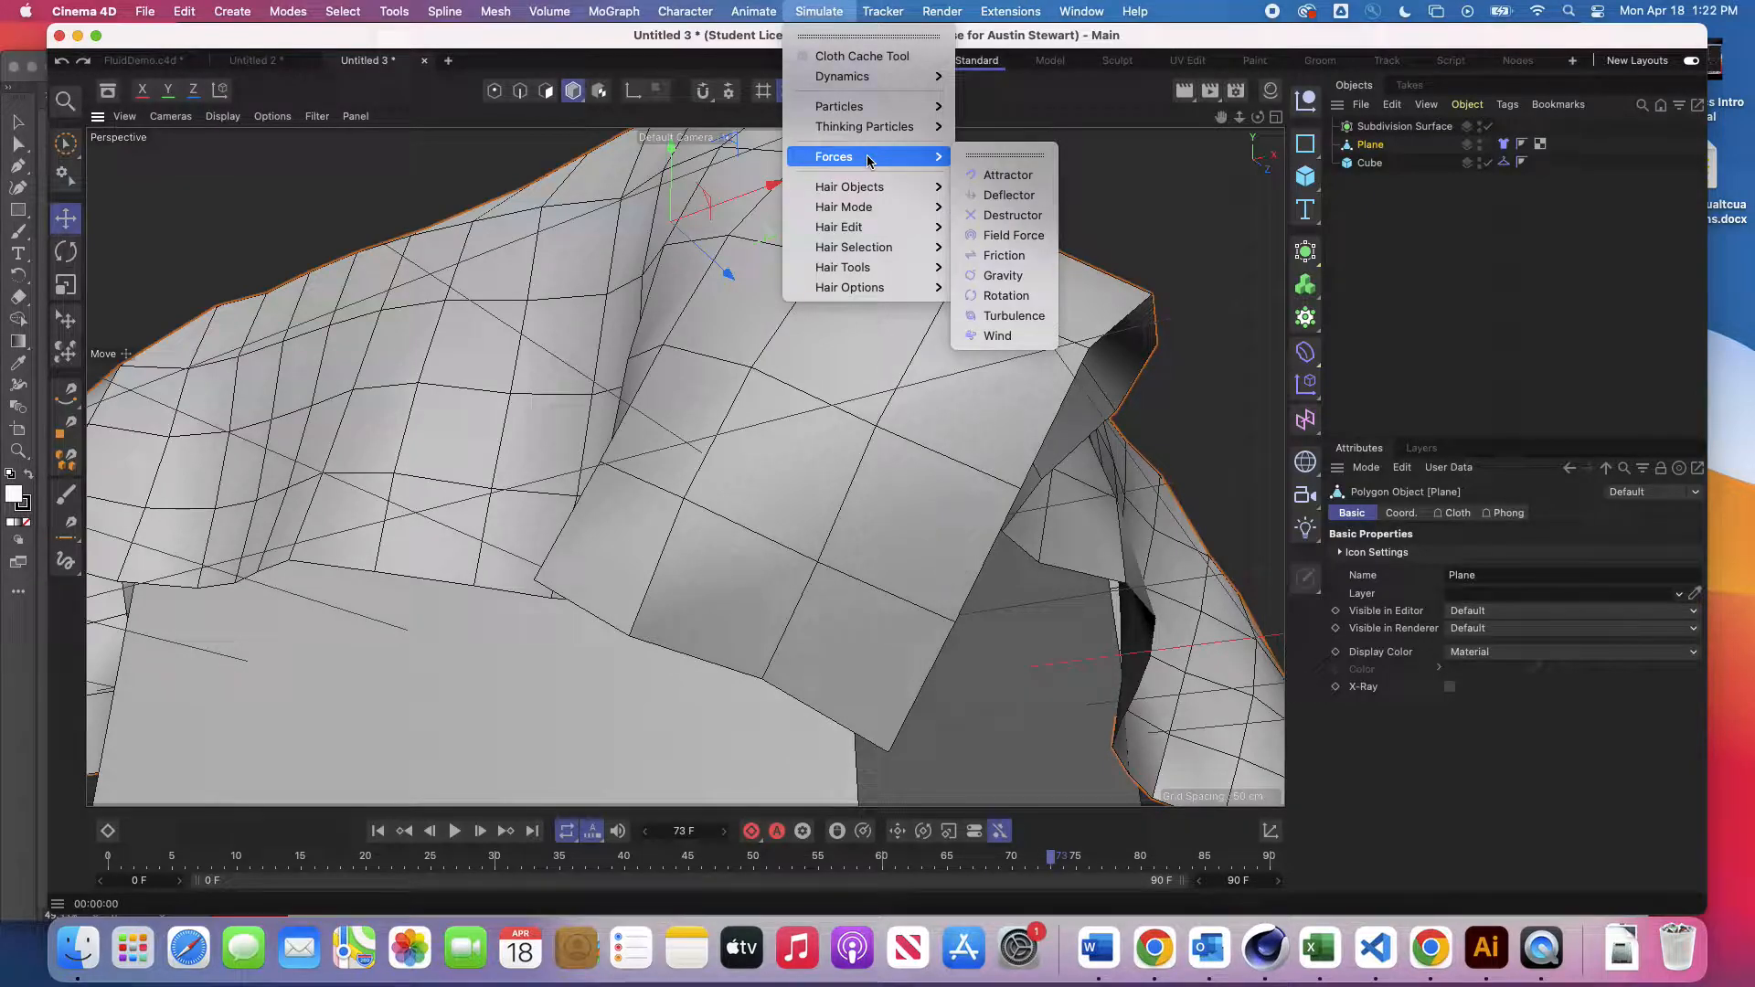
{"action": "mouse_move", "coordinate": [900, 287]}
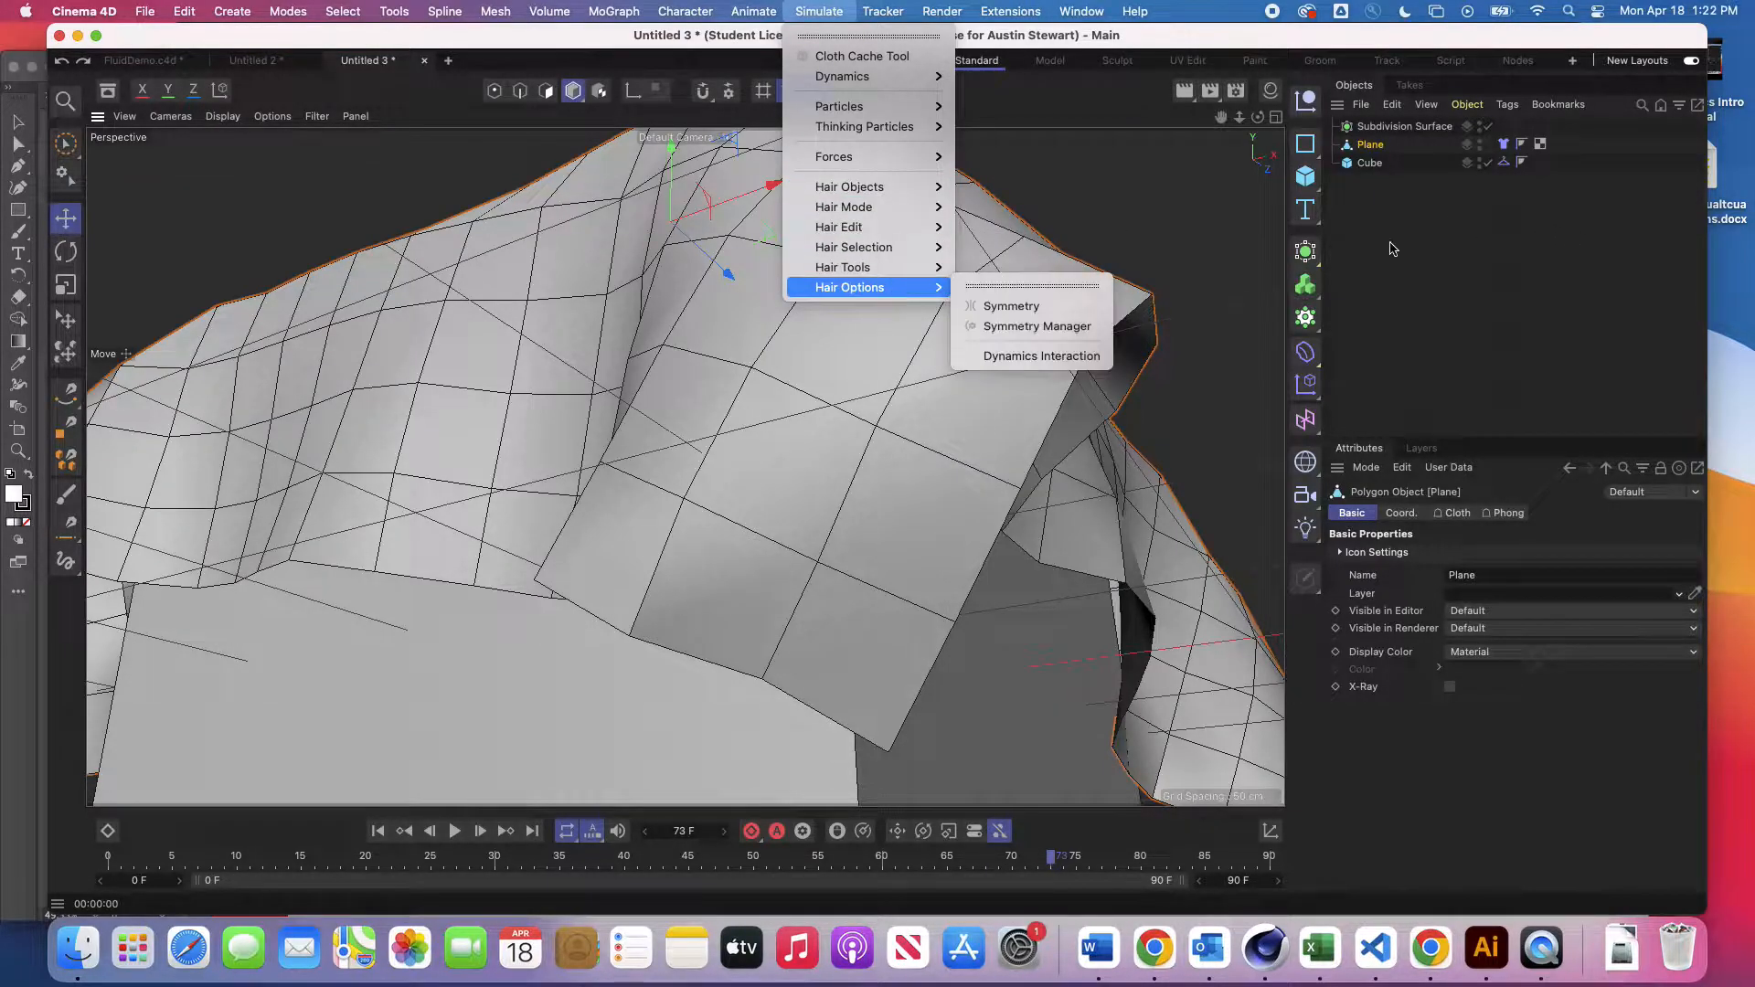
Step: Add a Cloth Surface generator and make the plane its child
{"action": "left_click", "coordinate": [1309, 253]}
{"action": "left_click", "coordinate": [1308, 253]}
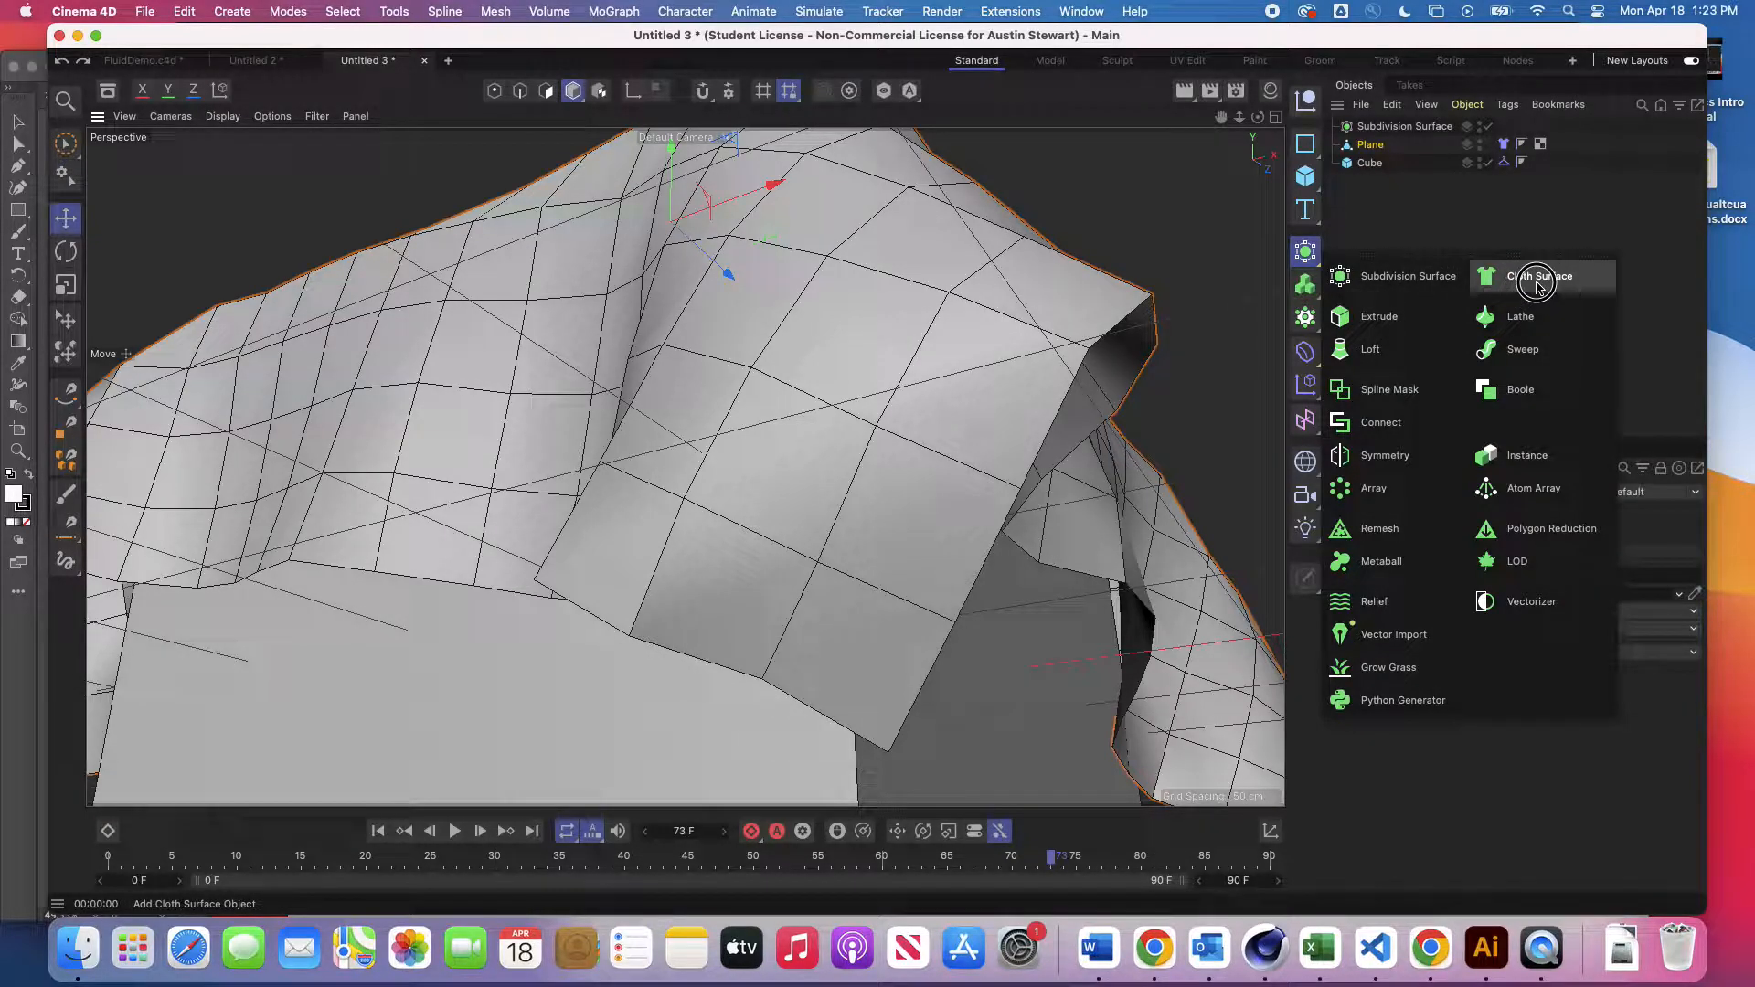
{"action": "left_click", "coordinate": [1536, 285]}
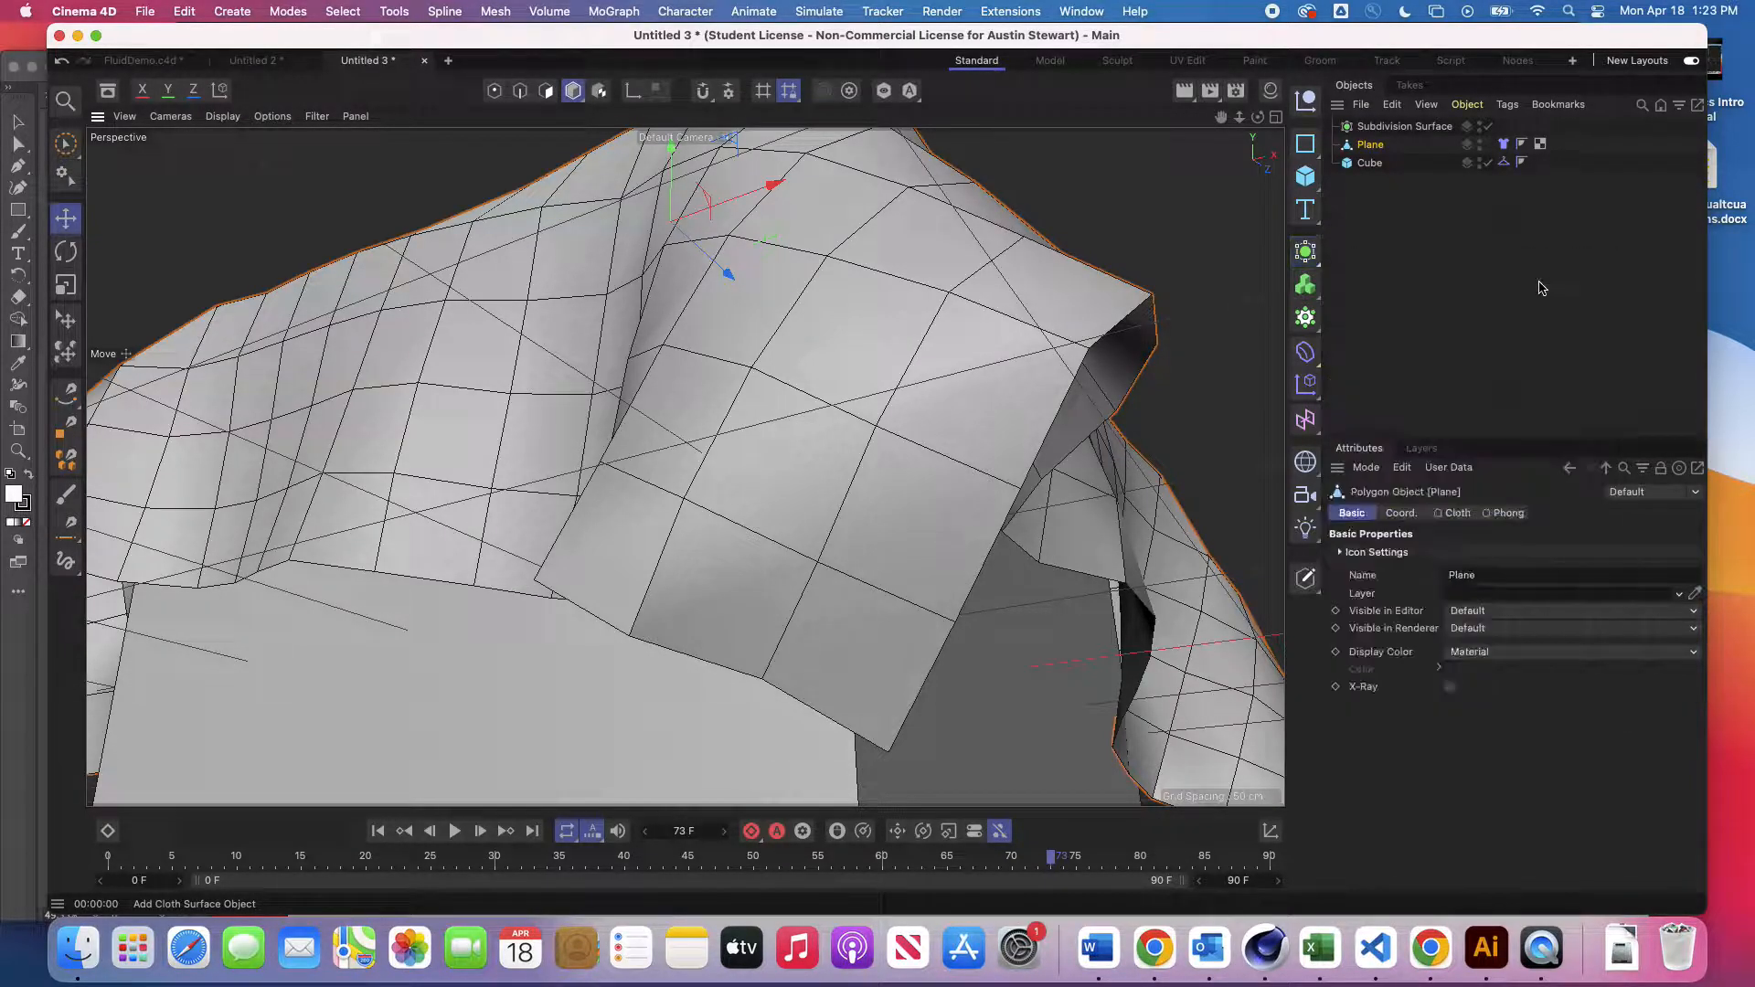
{"action": "left_click_drag", "start_coordinate": [1376, 163], "coordinate": [1388, 128]}
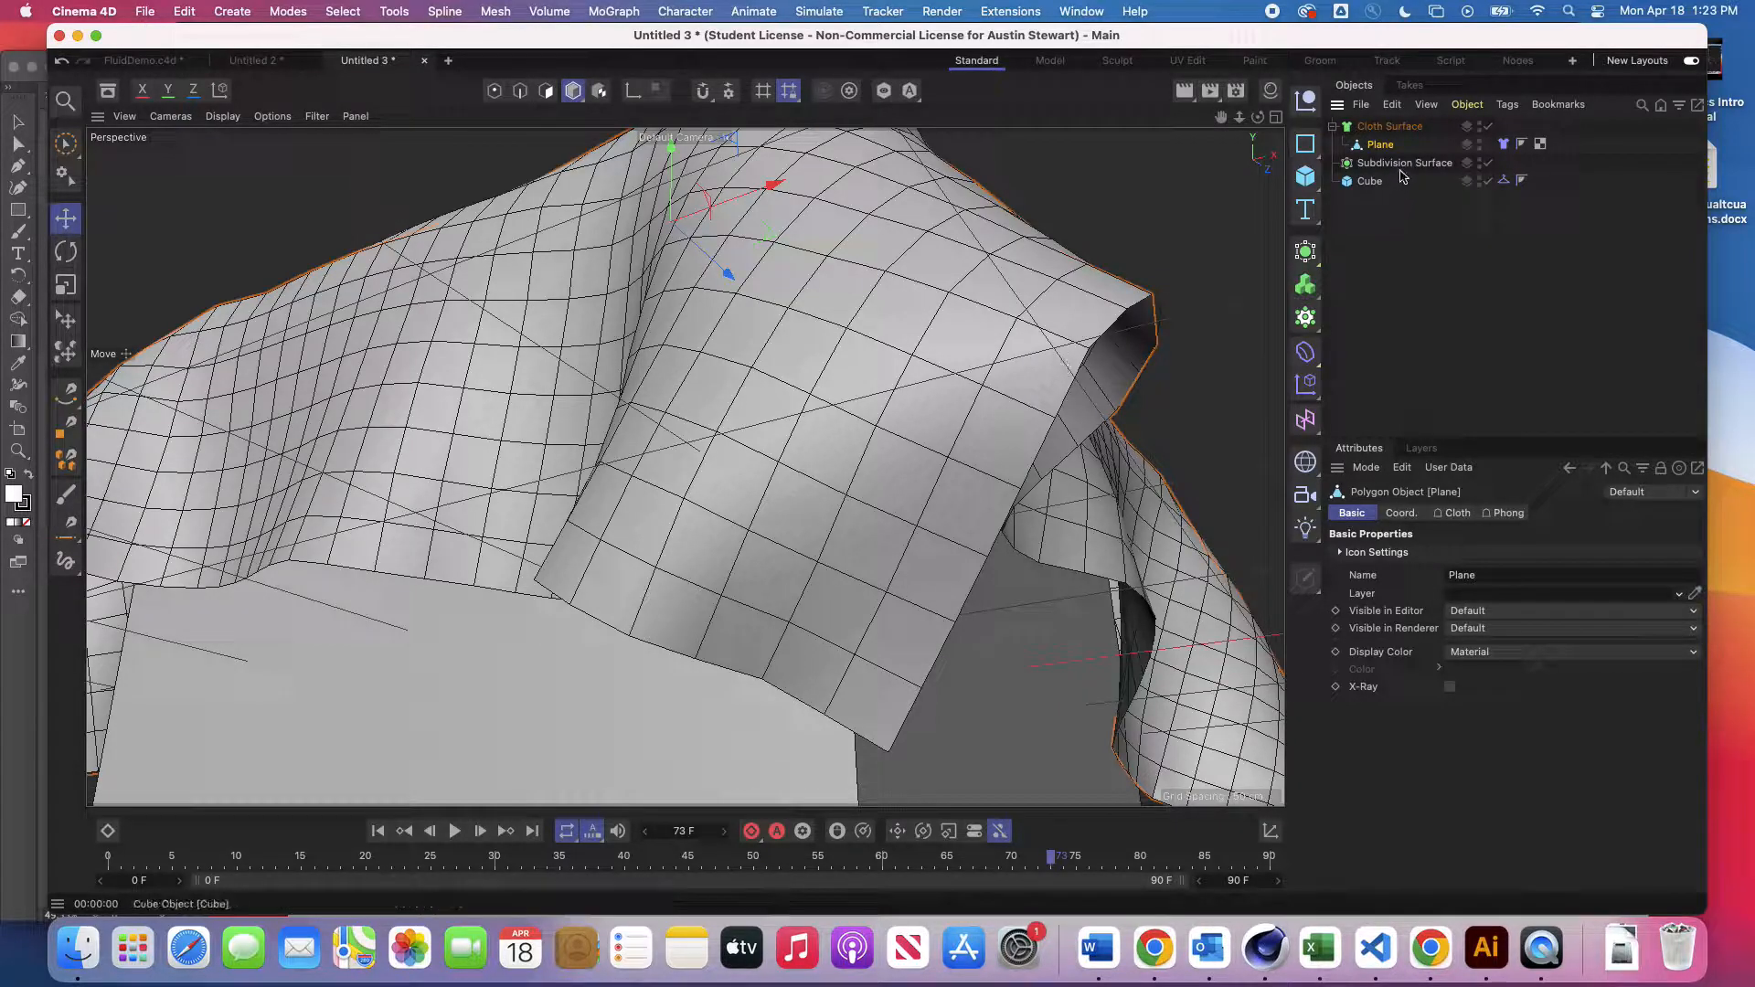
Step: Set the Cloth Surface's subdivisions to 3
{"action": "left_click", "coordinate": [1389, 127]}
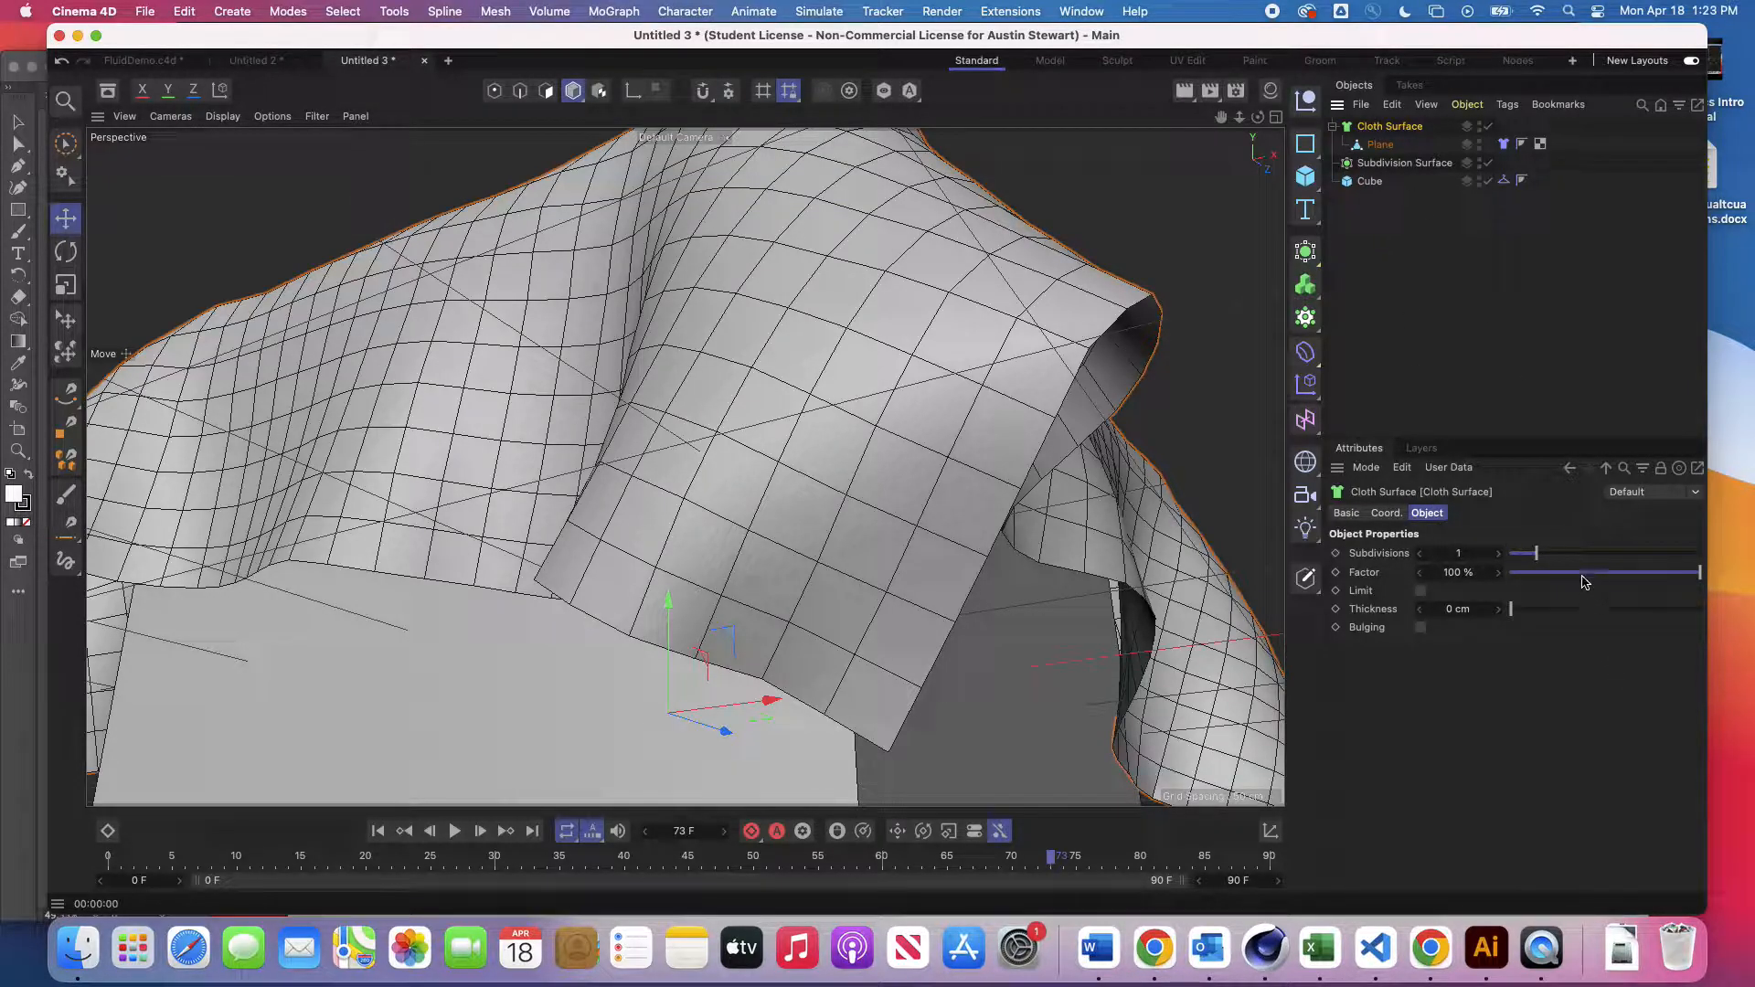
{"action": "left_click", "coordinate": [1587, 554]}
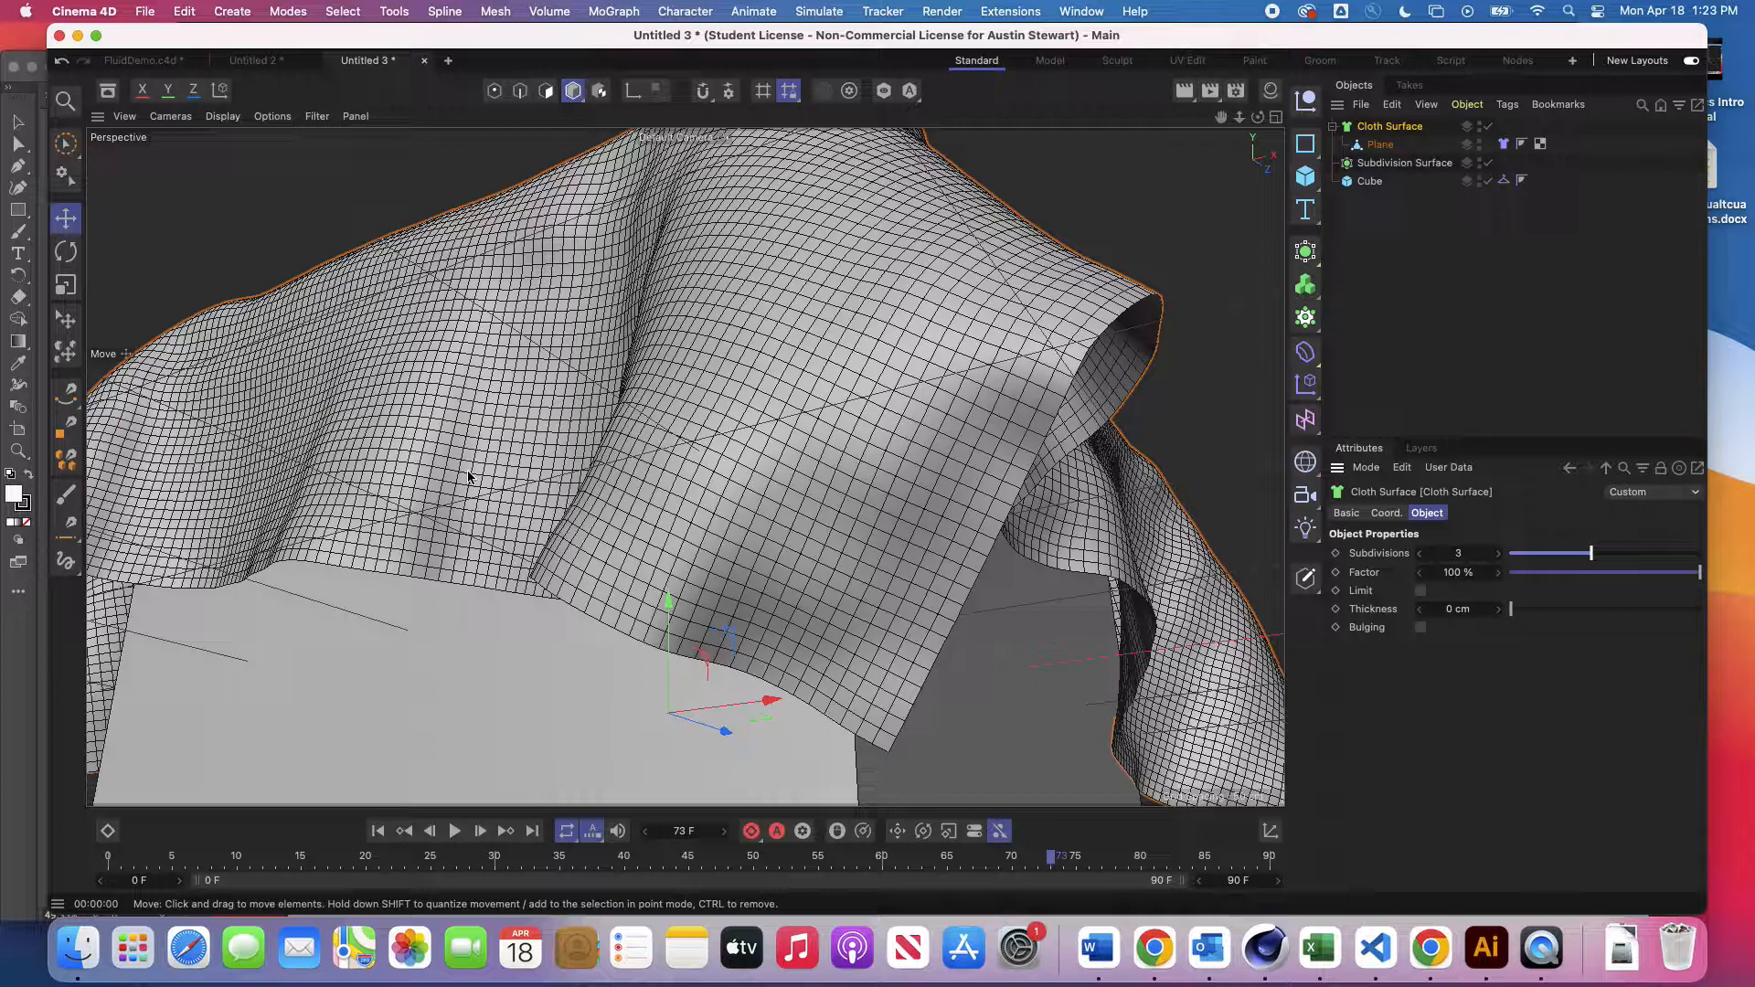
{"action": "scroll", "coordinate": [468, 477], "scroll_direction": "down", "scroll_amount": 8}
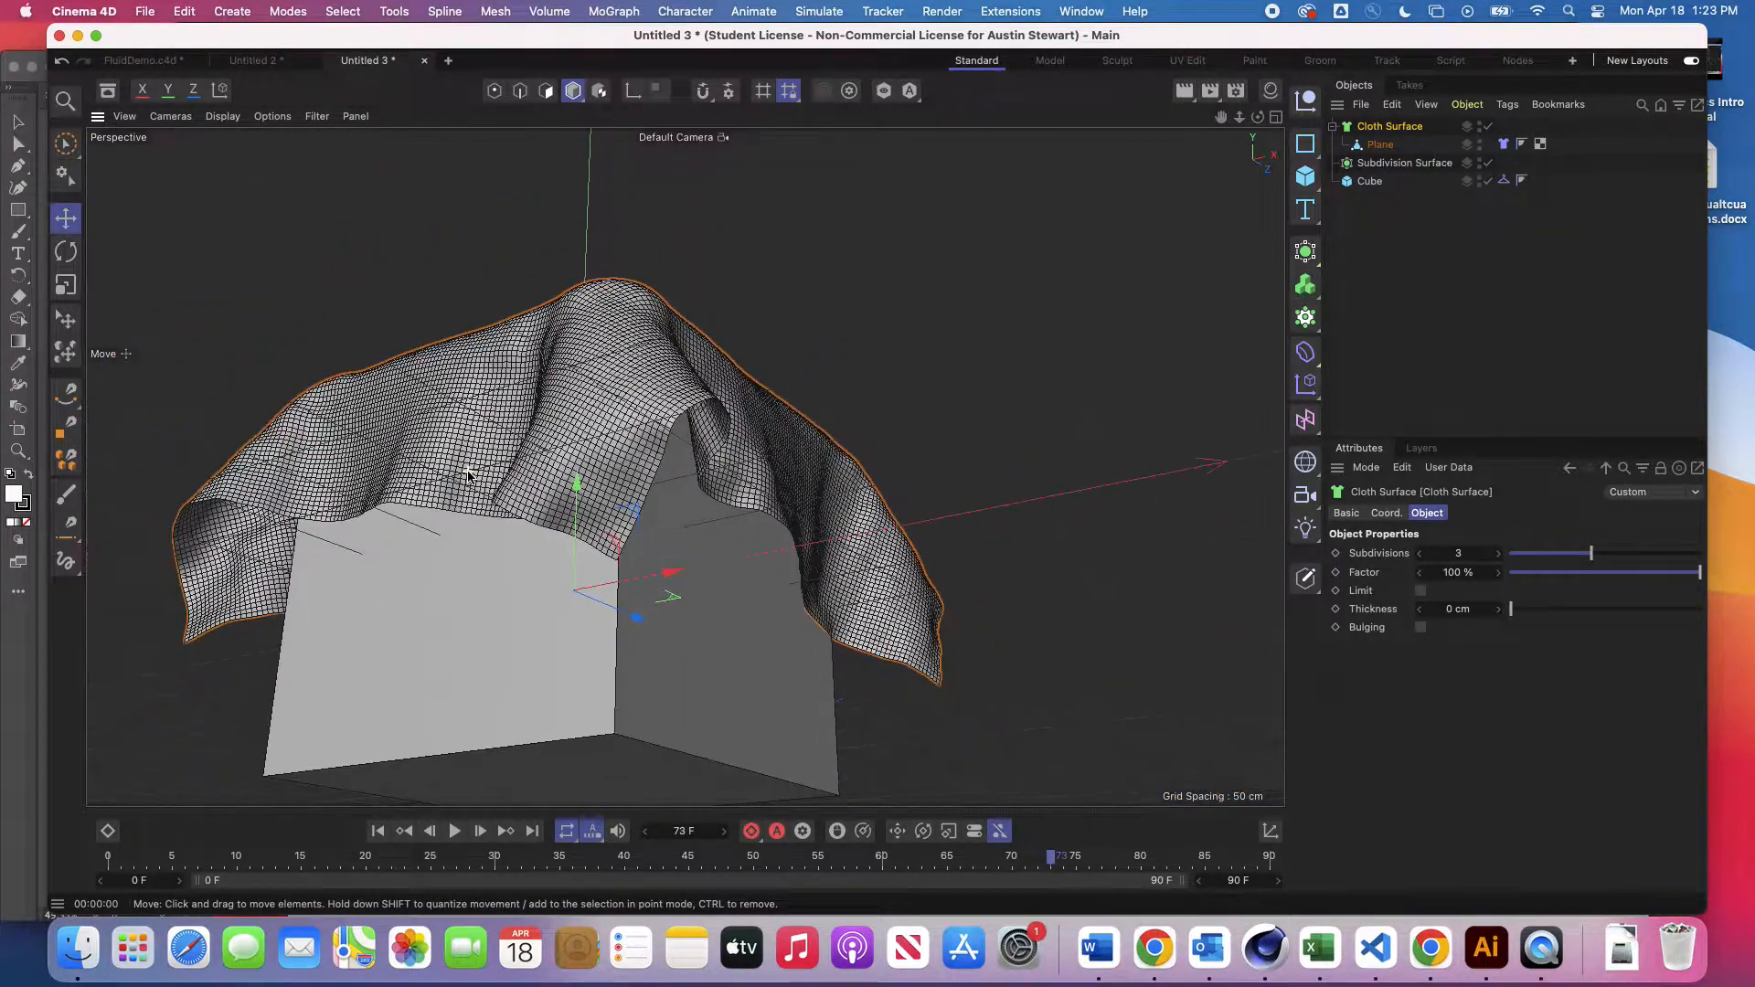
Step: Render the view to check the smoothed cloth, and inspect the cloth's folded corner up close
{"action": "key", "text": "super+r"}
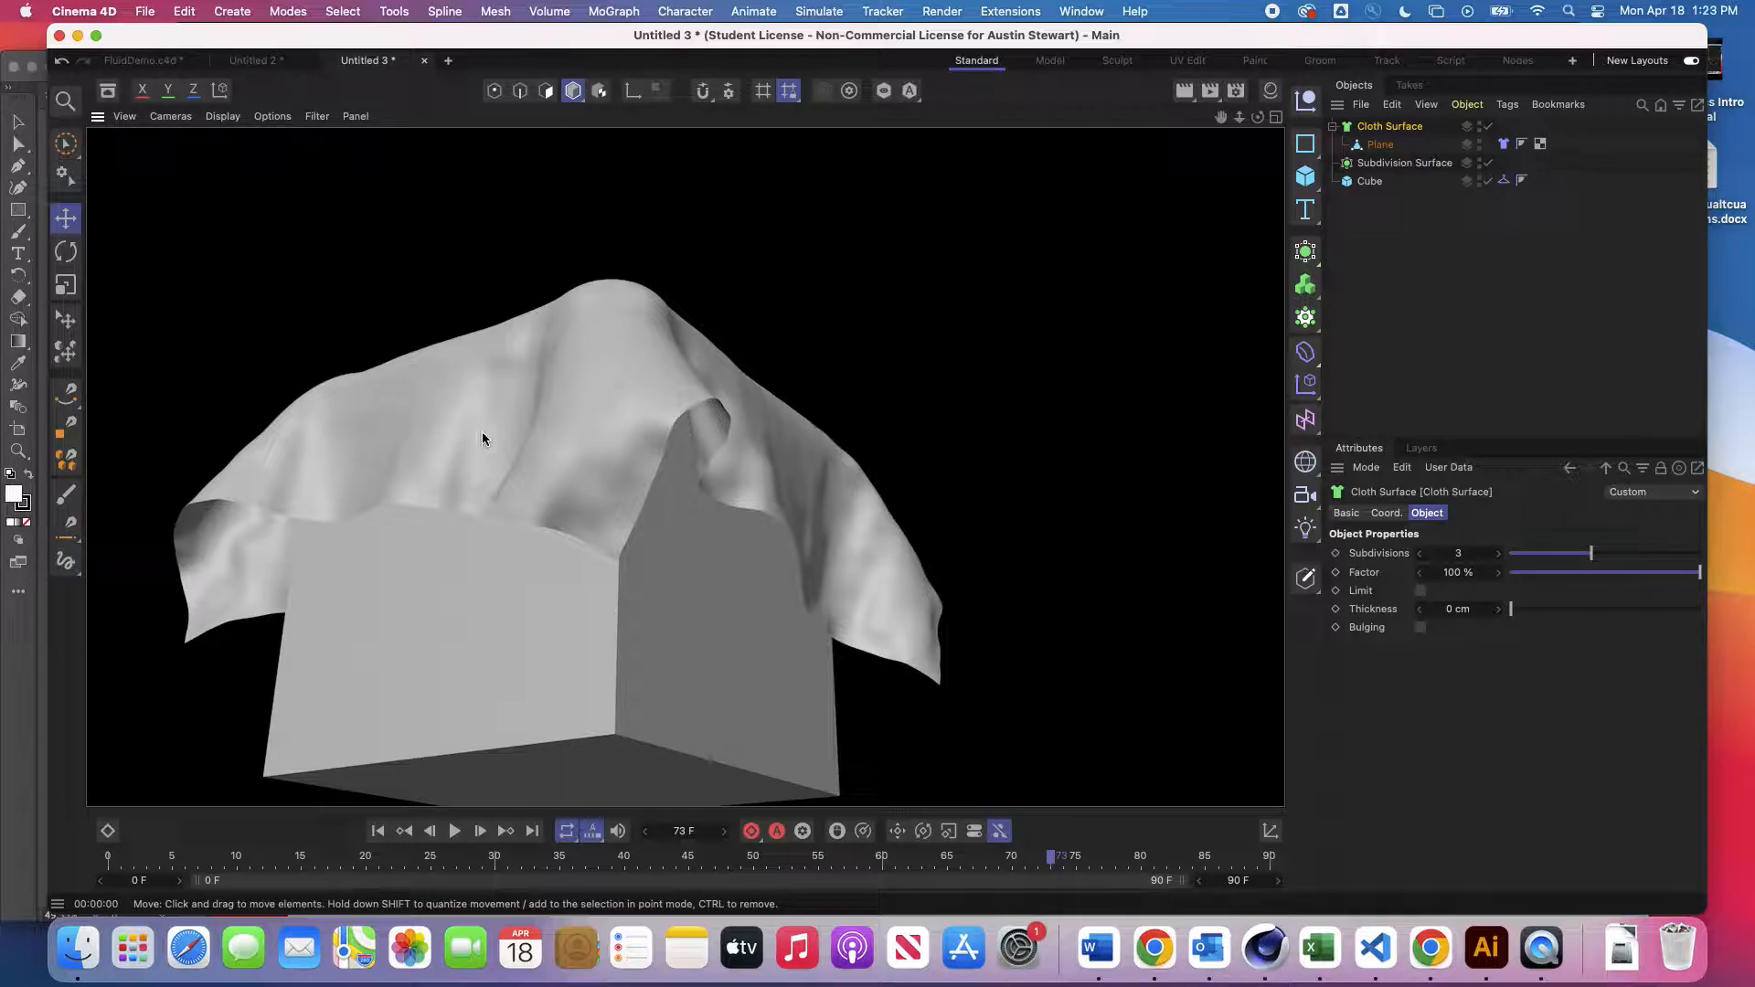
{"action": "scroll", "coordinate": [483, 437], "scroll_direction": "up", "scroll_amount": 6}
{"action": "scroll", "coordinate": [482, 437], "scroll_direction": "down", "scroll_amount": 1}
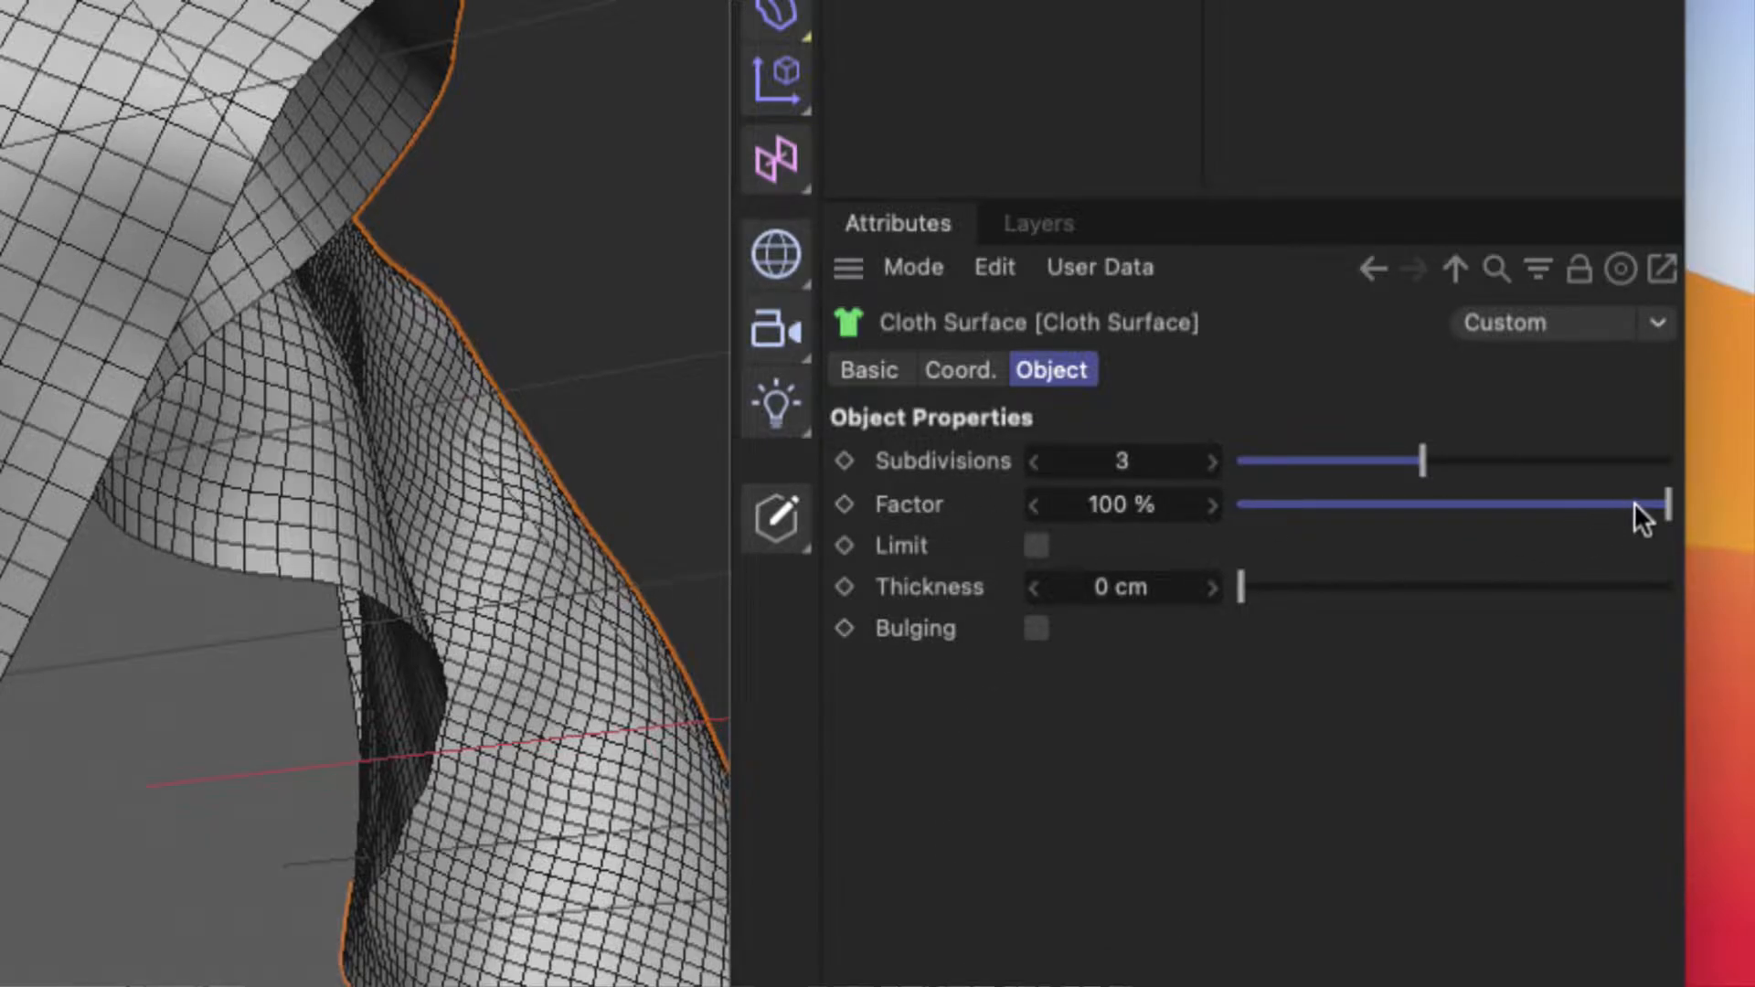
Step: Set the Cloth Surface's thickness to 3 cm and examine the thickened cloth edges around the folded corner
{"action": "left_click_drag", "start_coordinate": [1665, 503], "coordinate": [1751, 539]}
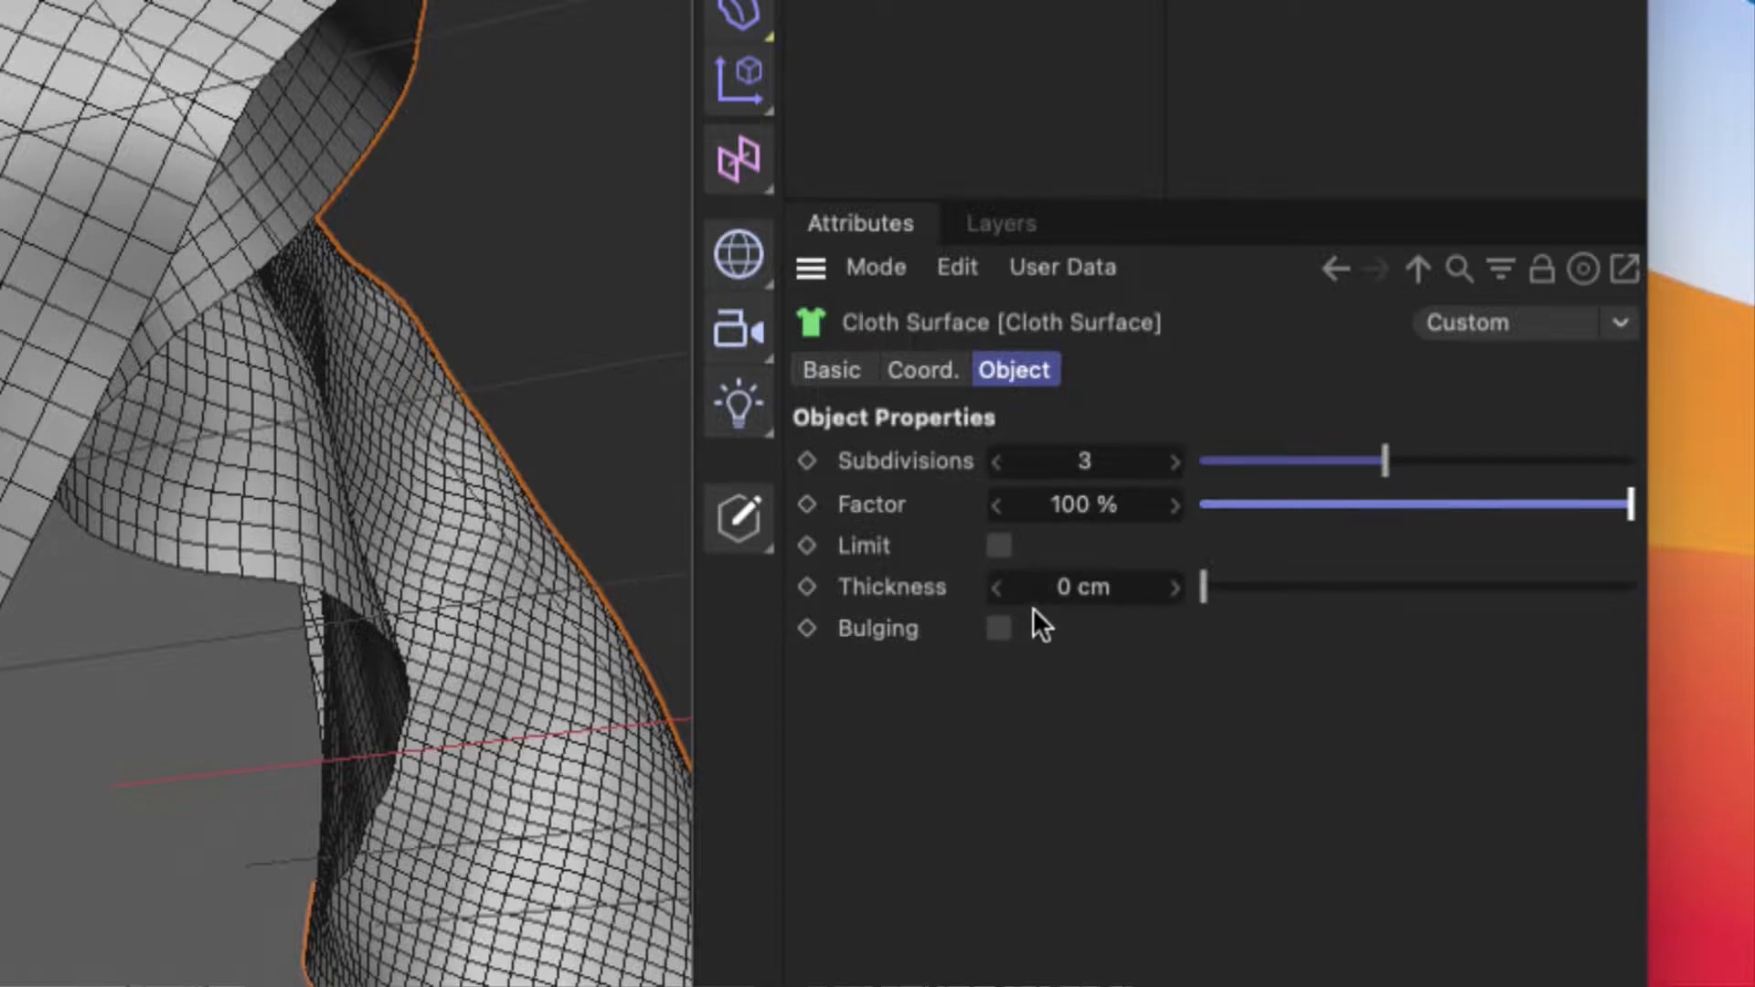
{"action": "double_click", "coordinate": [1065, 586]}
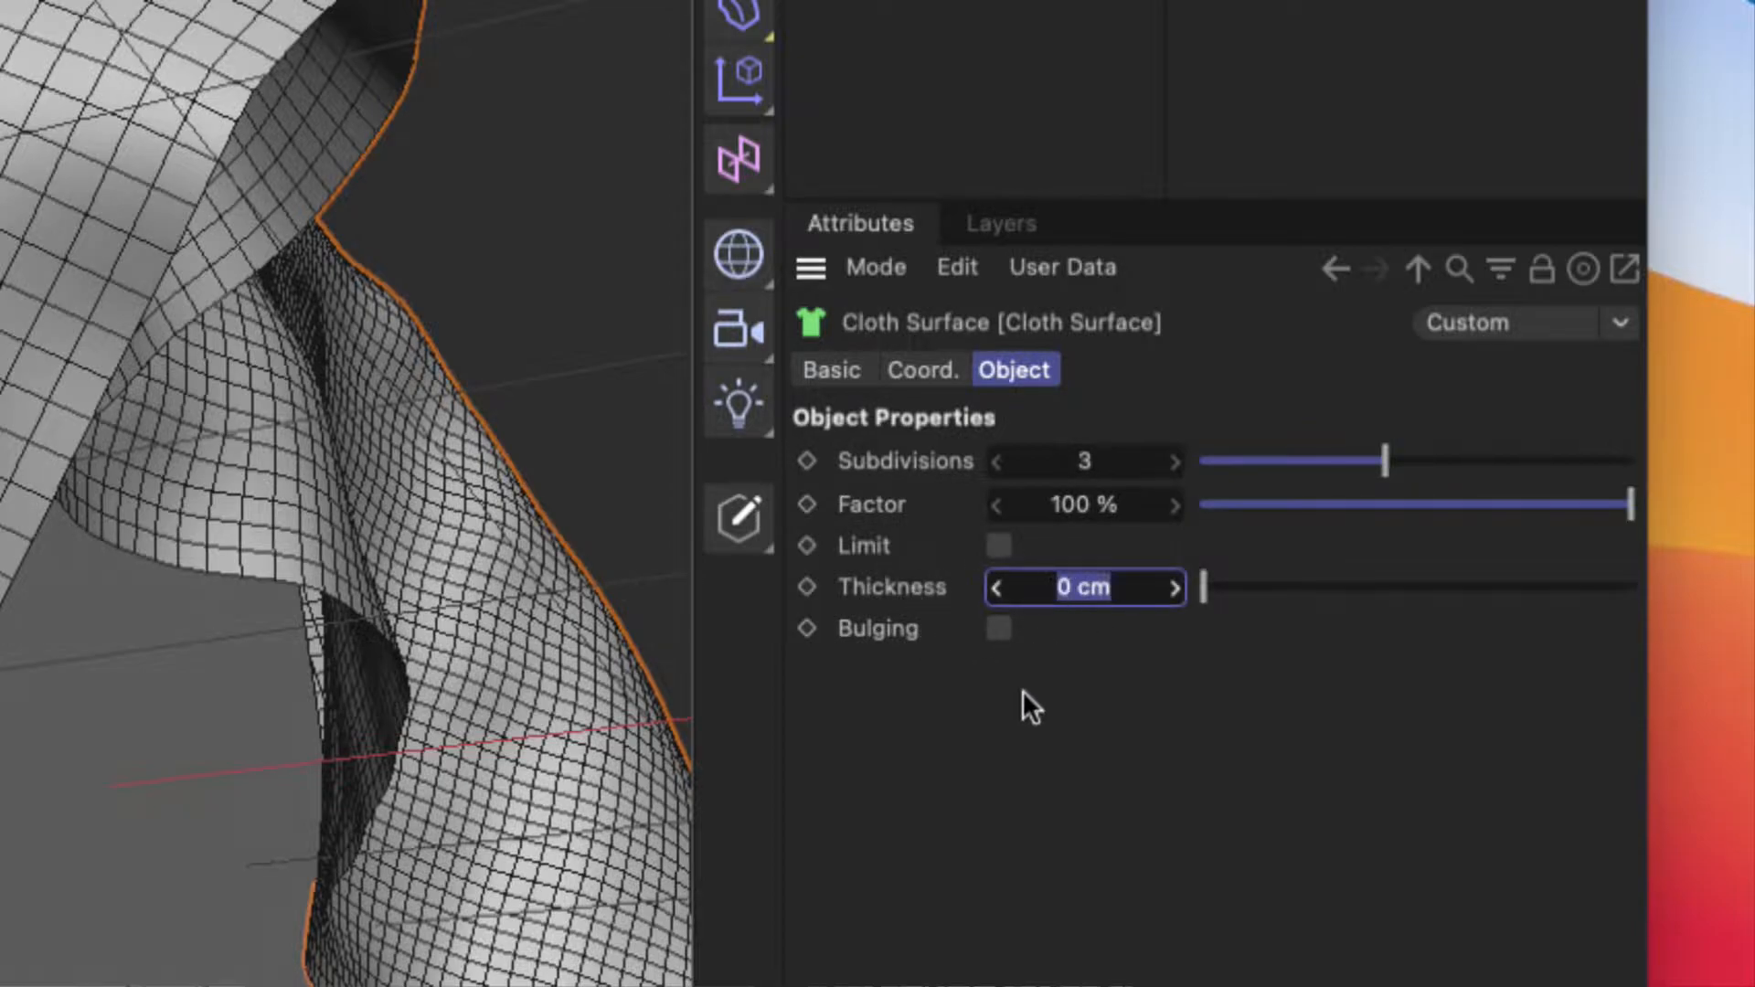
{"action": "type", "text": "3"}
{"action": "key", "text": "Return"}
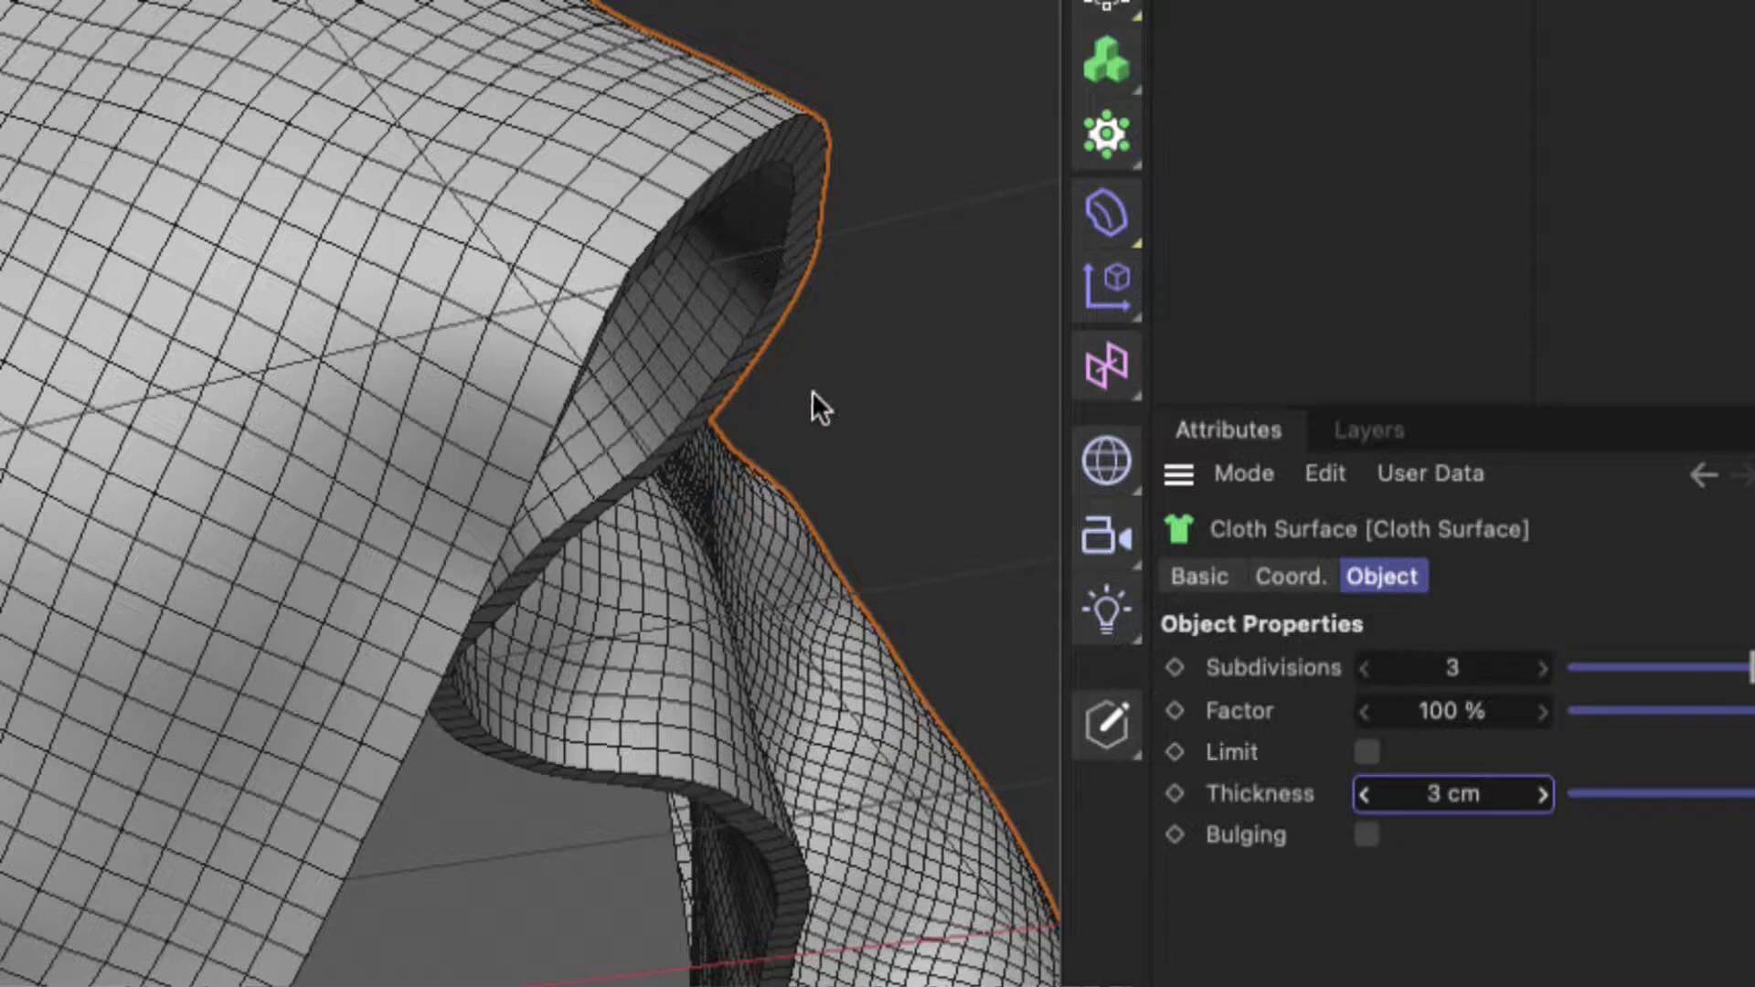
{"action": "scroll", "coordinate": [683, 320], "scroll_direction": "down", "scroll_amount": 12}
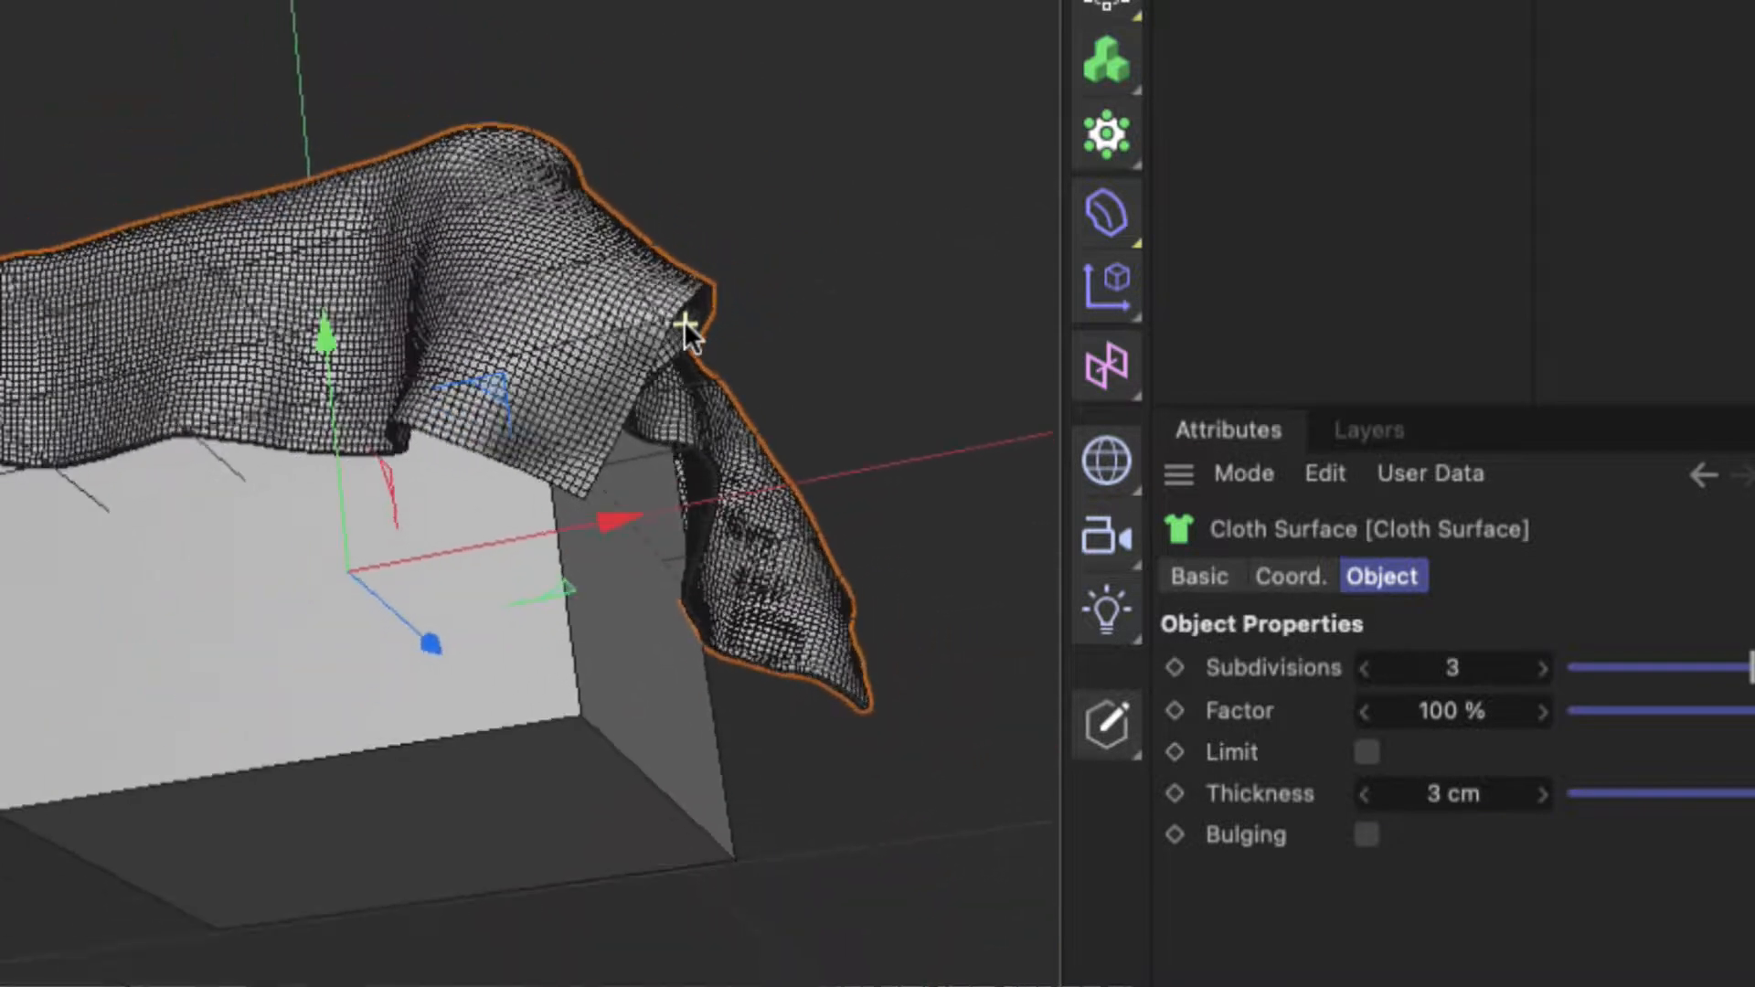
{"action": "middle_click_drag", "start_coordinate": [684, 320], "coordinate": [729, 526], "text": "alt"}
{"action": "scroll", "coordinate": [604, 448], "scroll_direction": "up", "scroll_amount": 10}
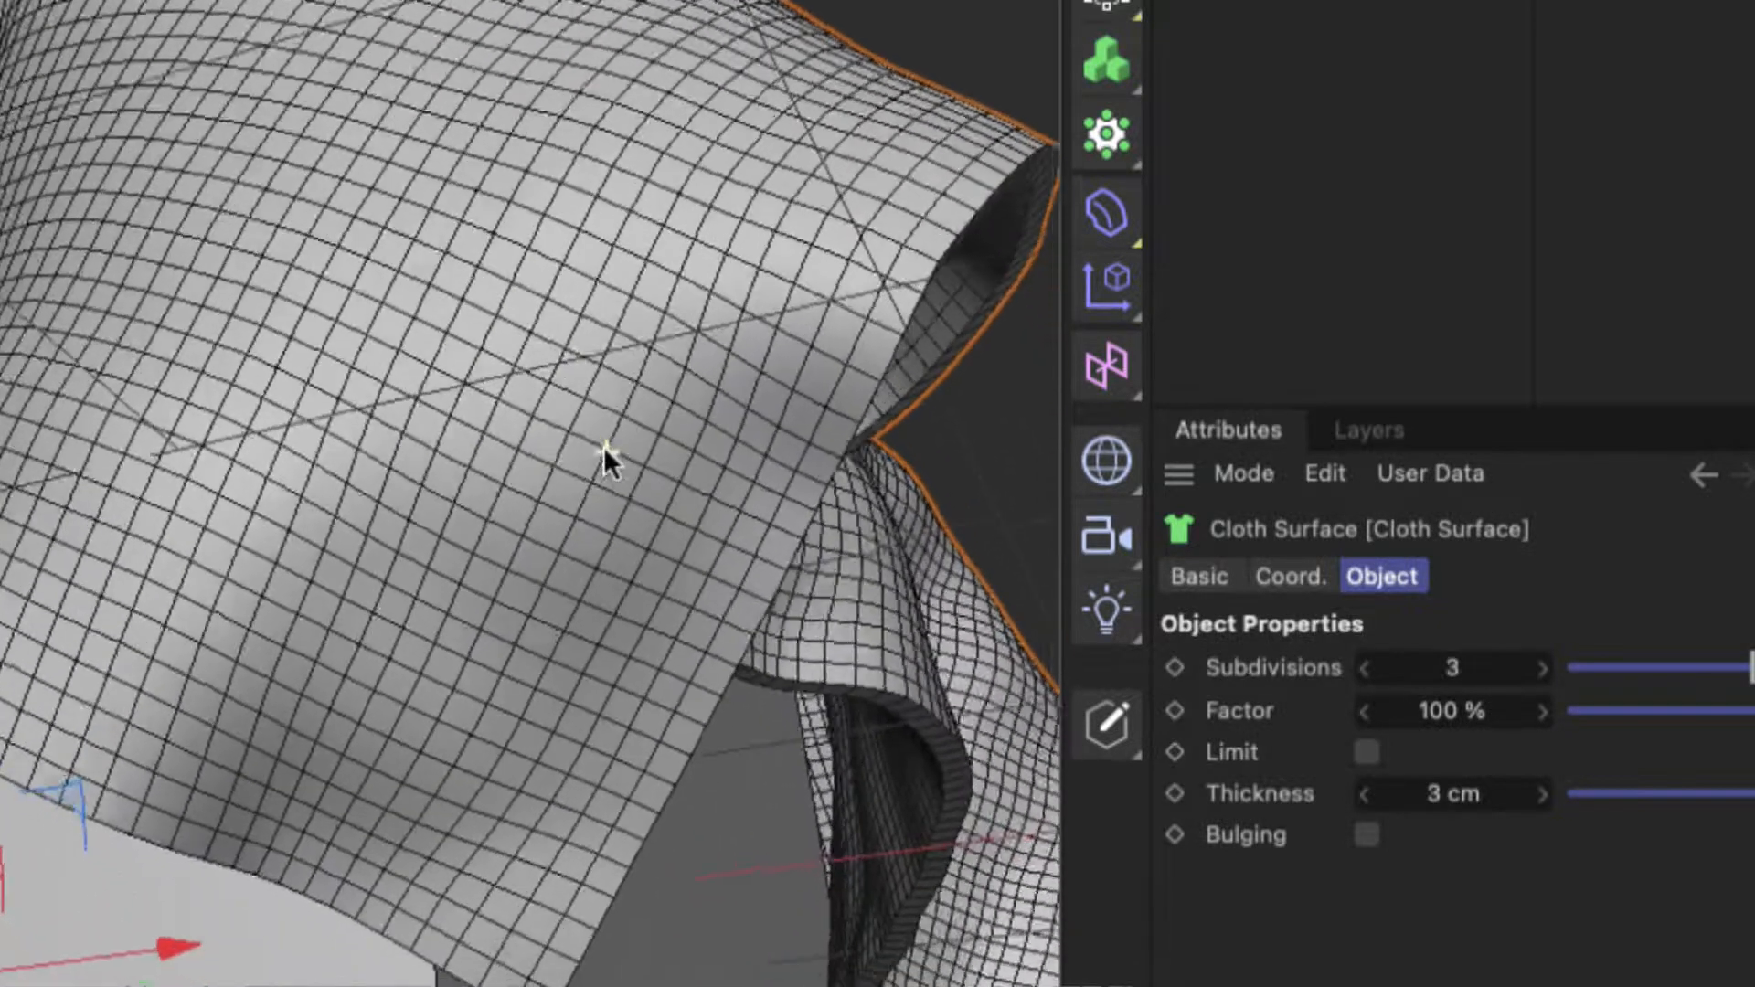
{"action": "scroll", "coordinate": [604, 446], "scroll_direction": "down", "scroll_amount": 1}
{"action": "scroll", "coordinate": [605, 447], "scroll_direction": "up", "scroll_amount": 8}
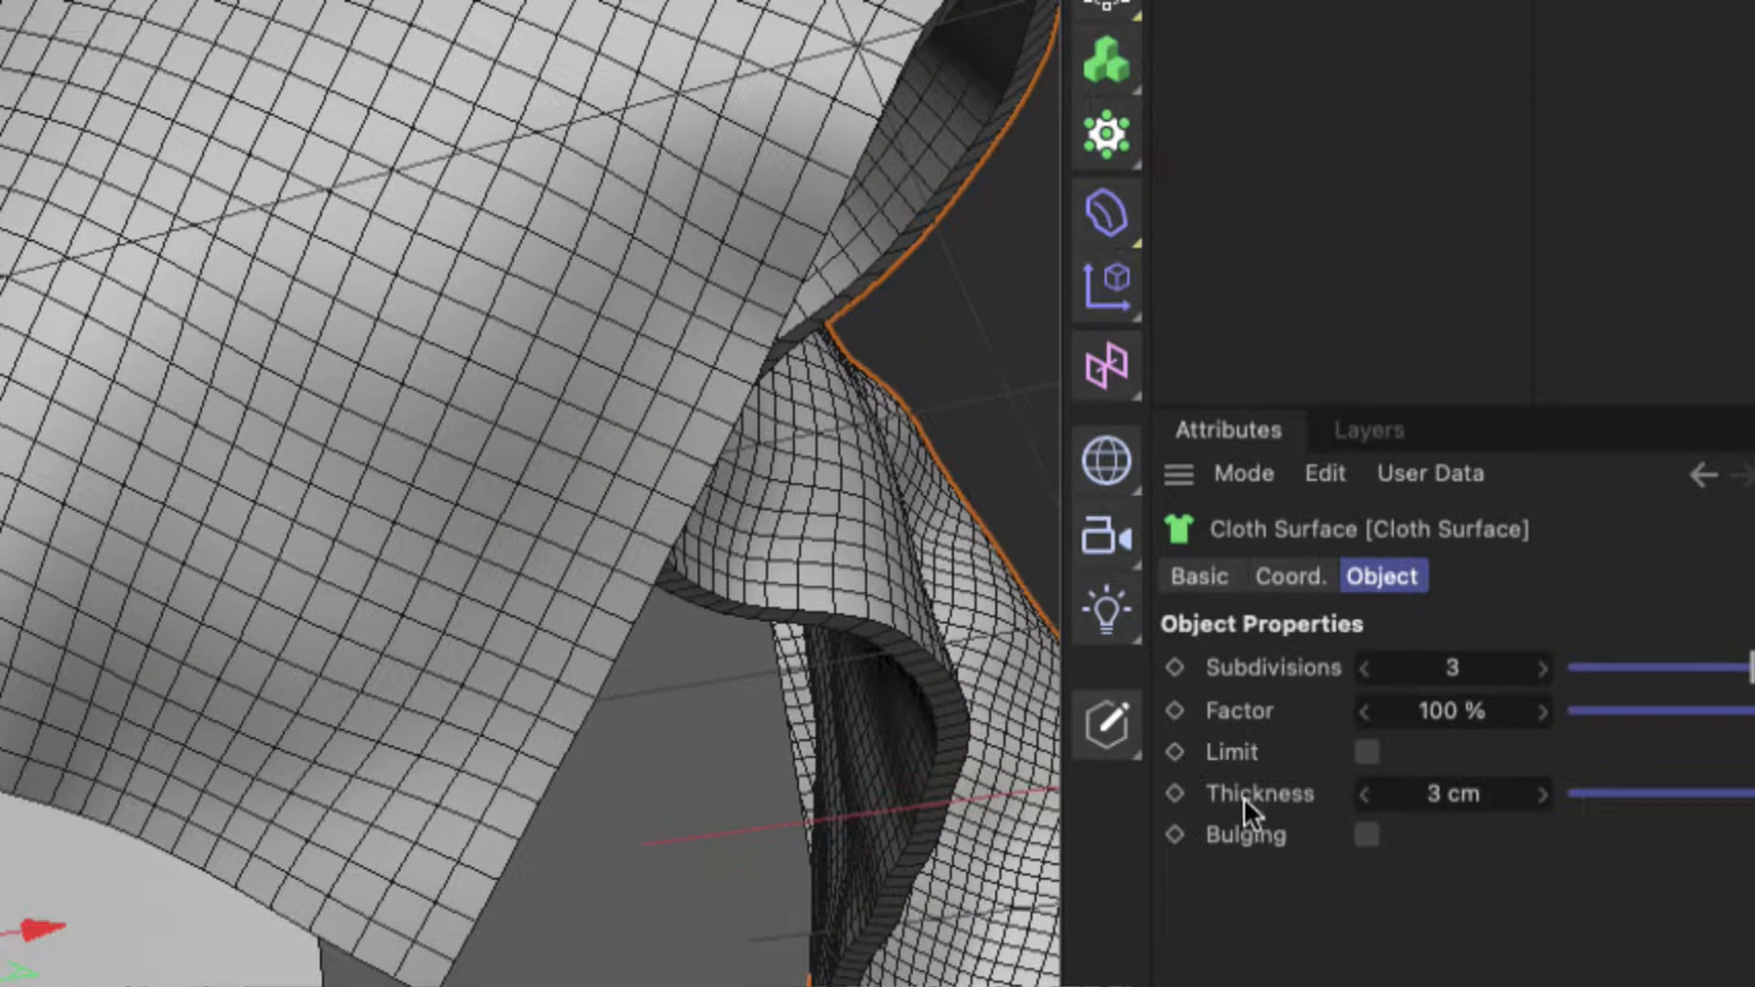
{"action": "scroll", "coordinate": [403, 534], "scroll_direction": "down", "scroll_amount": 1}
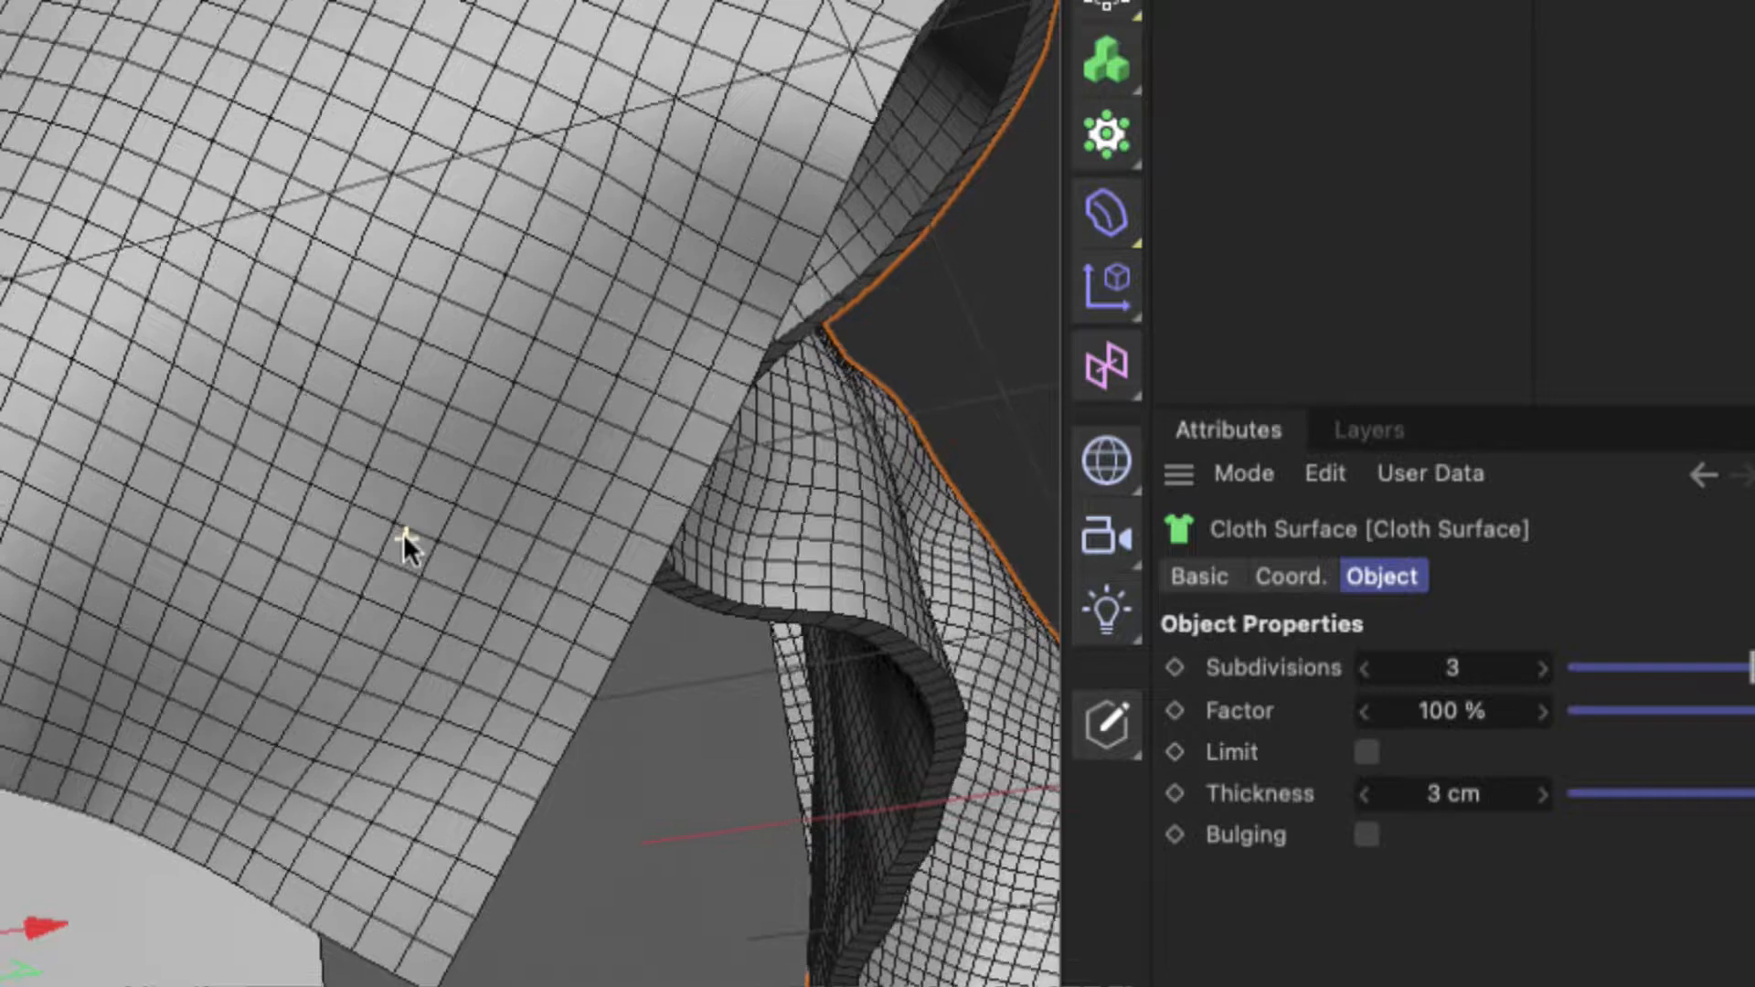
Step: Enable bulging on the Cloth Surface and inspect the cloth's edges from another angle
{"action": "scroll", "coordinate": [403, 534], "scroll_direction": "down", "scroll_amount": 3}
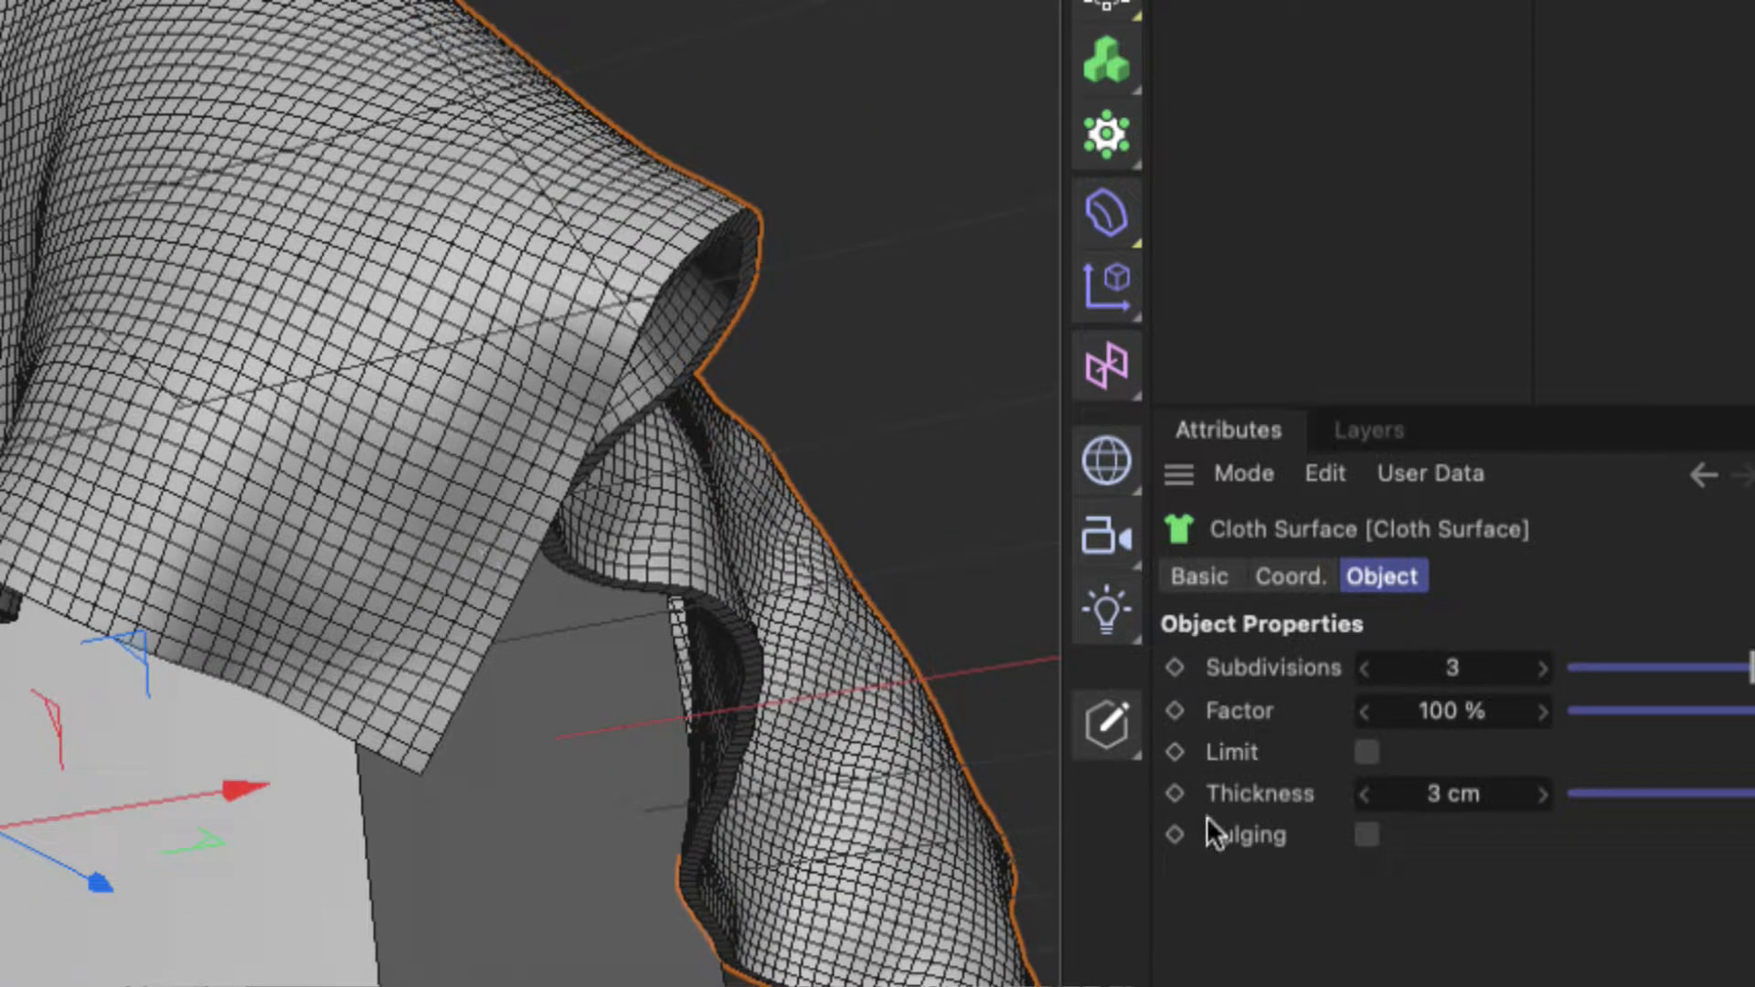
{"action": "scroll", "coordinate": [819, 652], "scroll_direction": "down", "scroll_amount": 5}
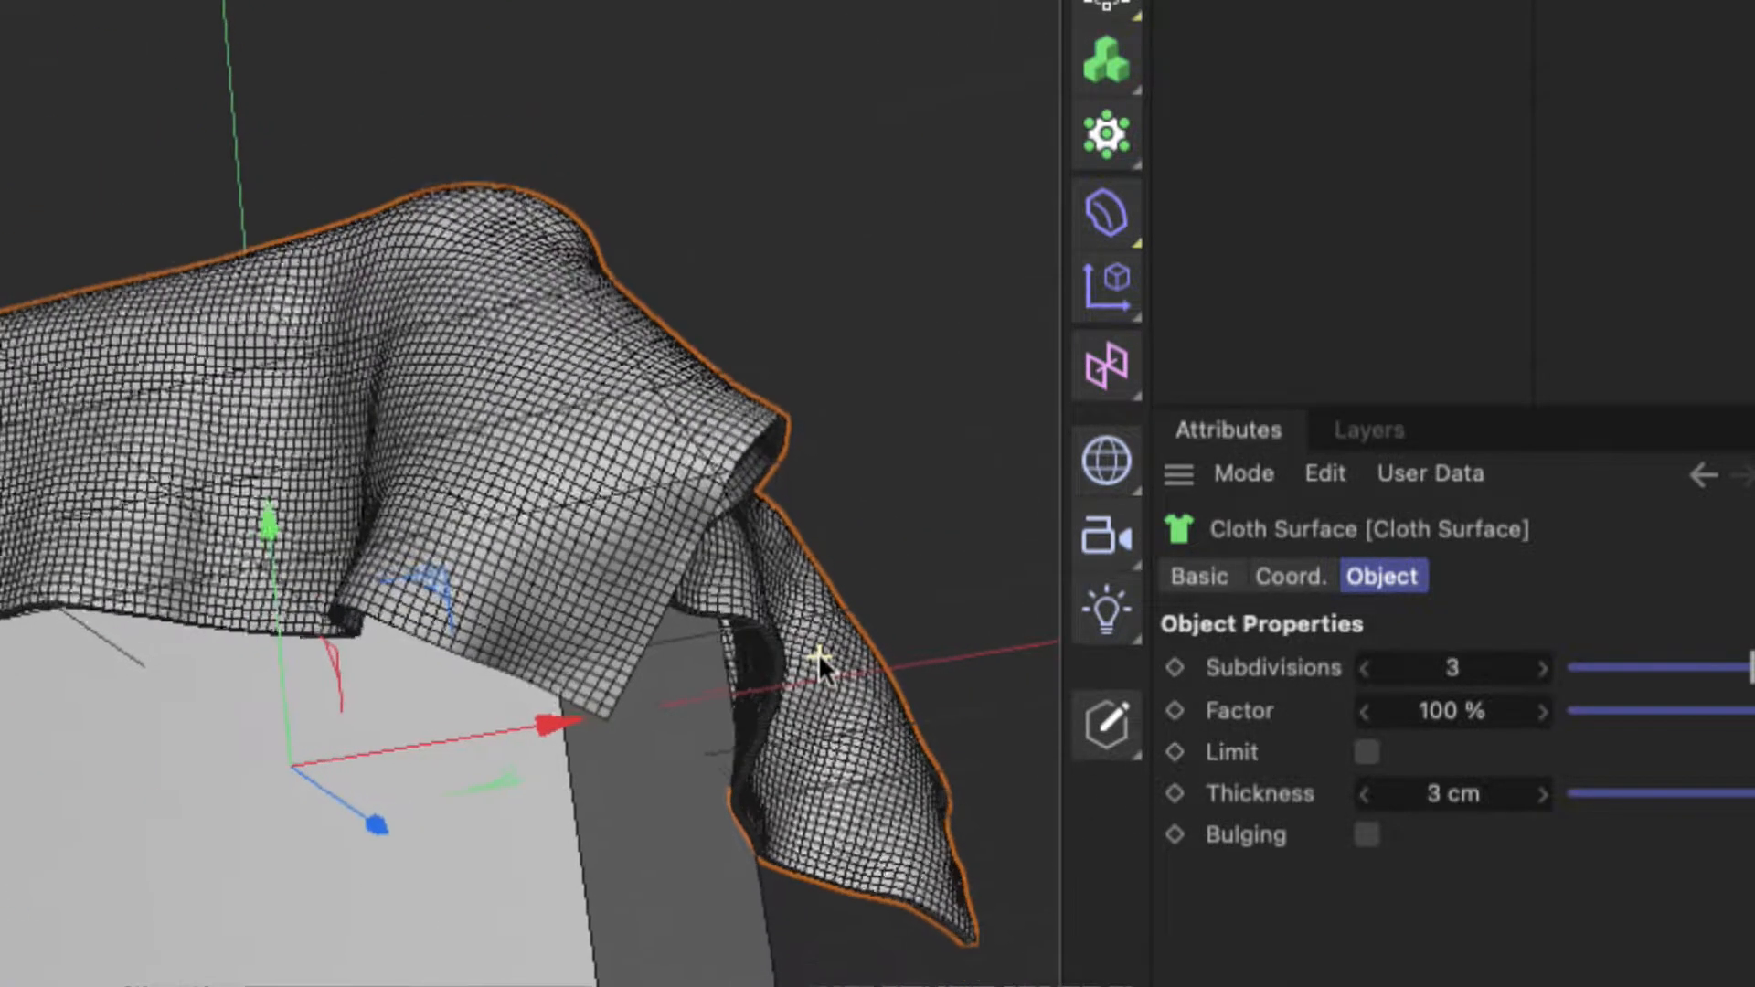
{"action": "left_click", "coordinate": [1367, 835]}
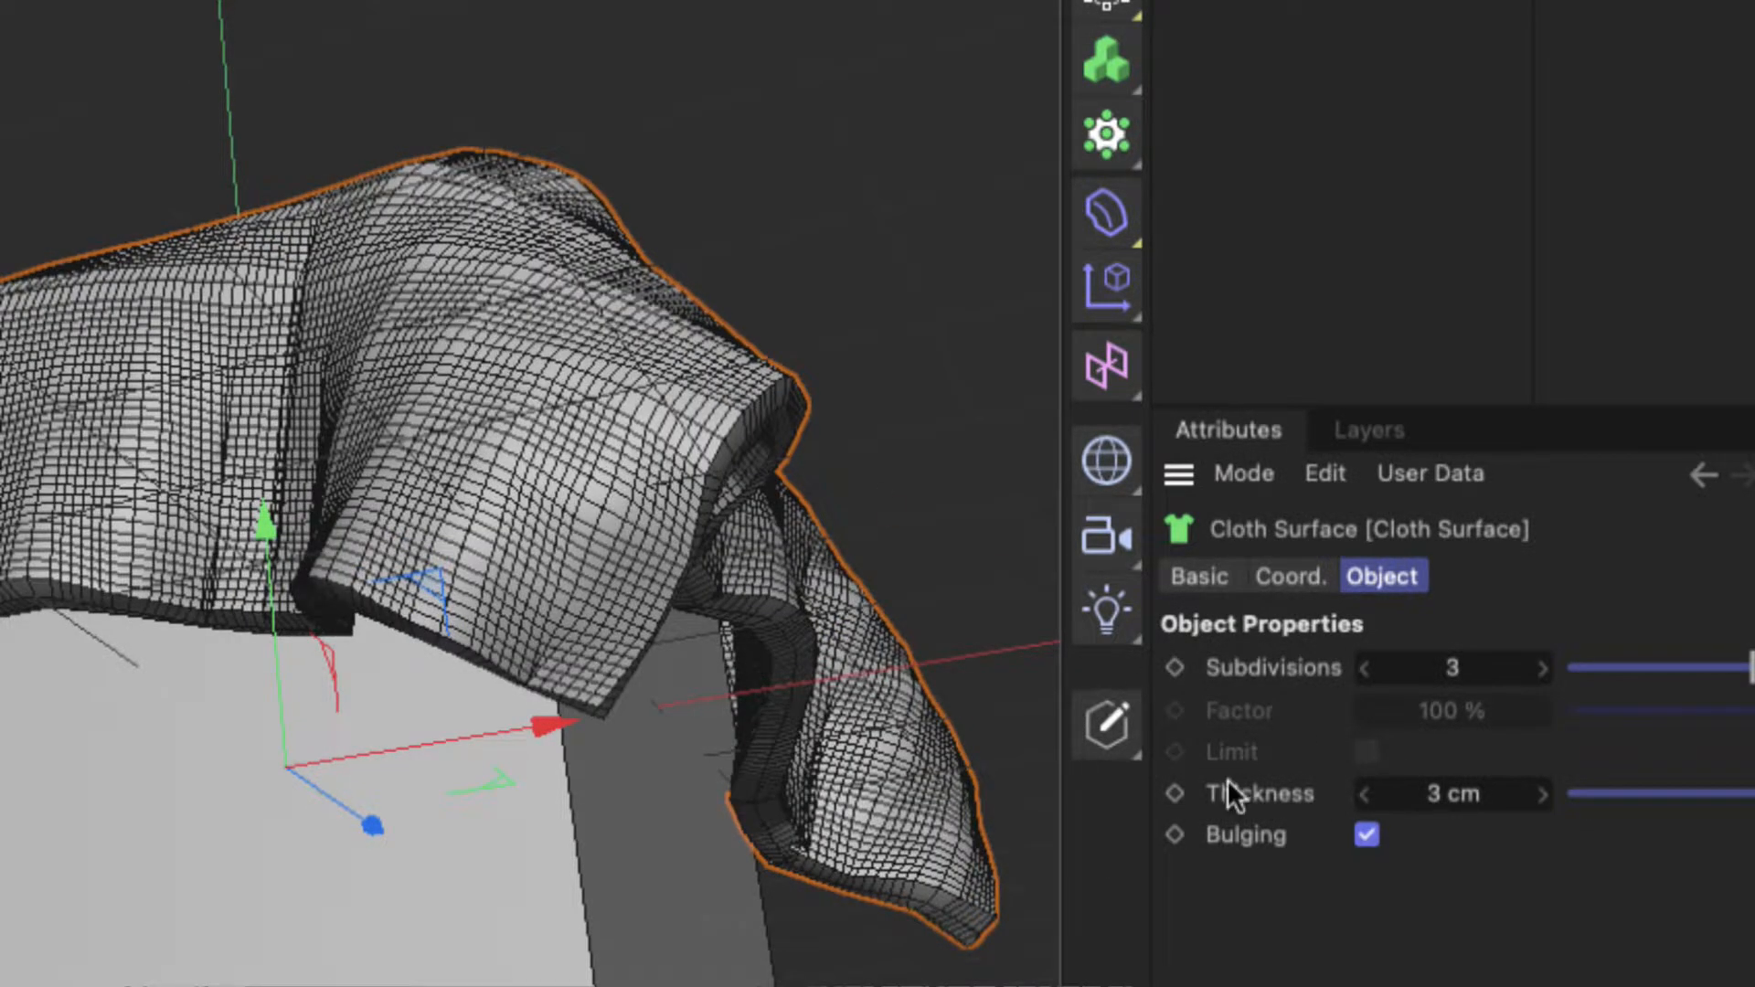
{"action": "left_click_drag", "start_coordinate": [681, 425], "coordinate": [848, 402], "text": "alt"}
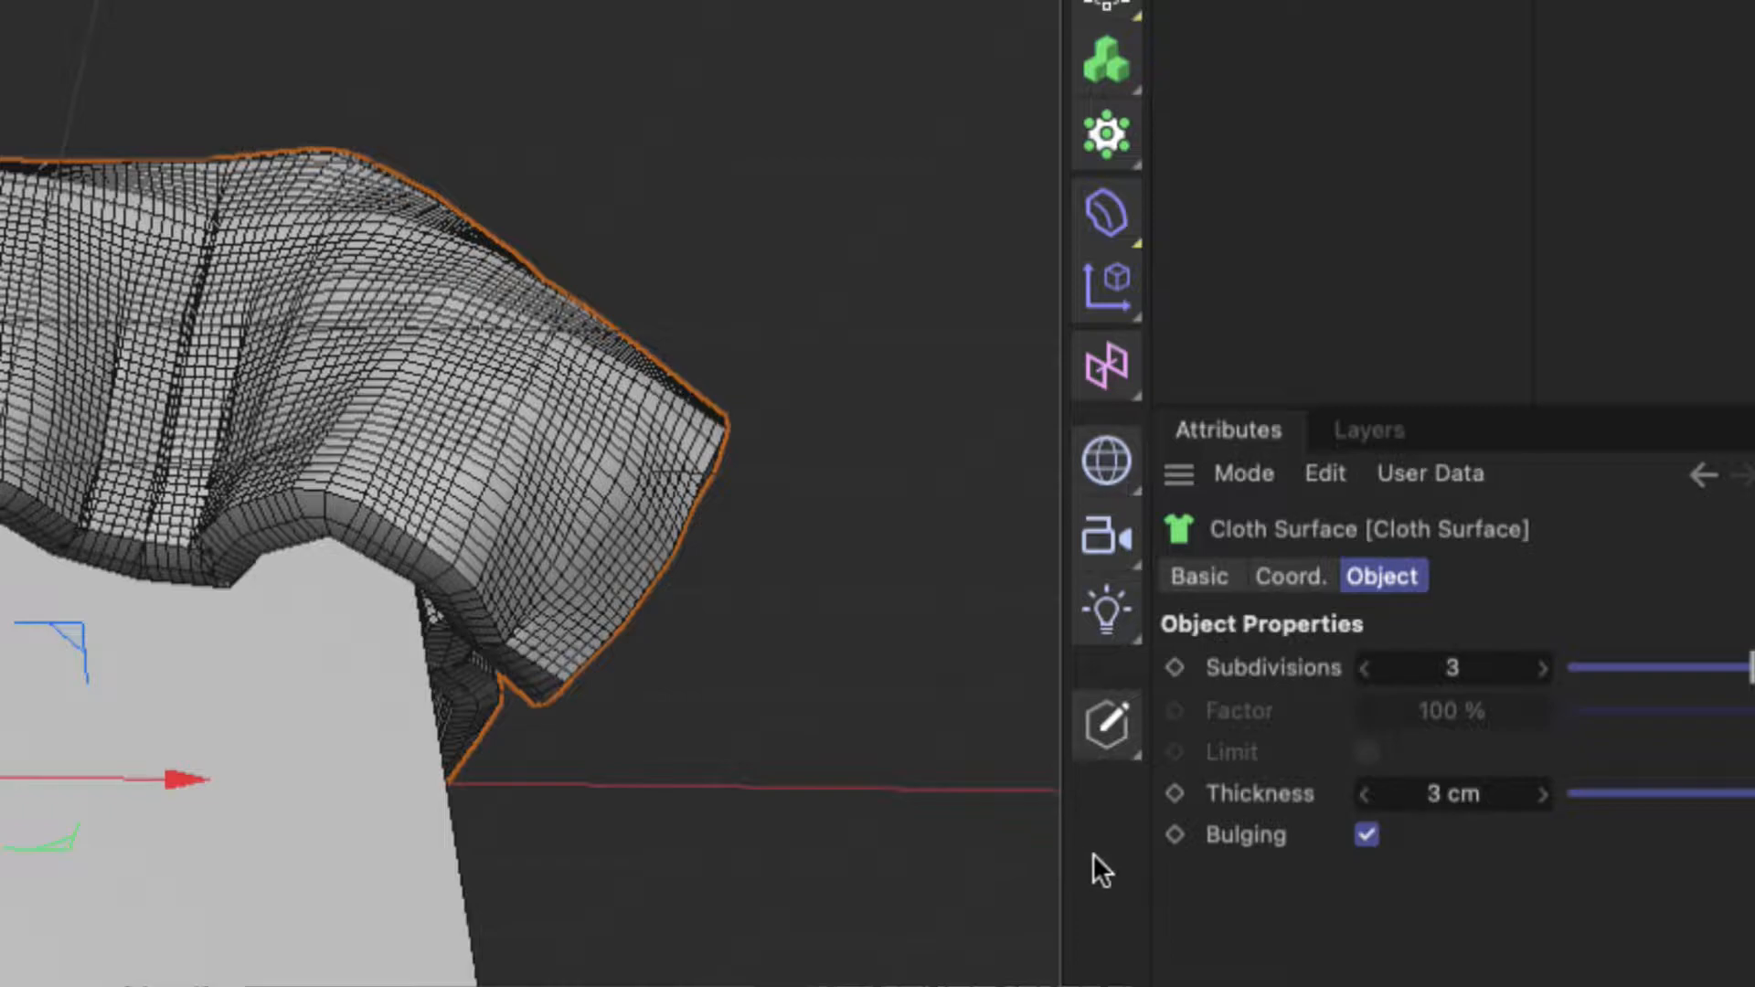
Step: Reduce the Cloth Surface's thickness to 1 cm
{"action": "left_click_drag", "start_coordinate": [1494, 797], "coordinate": [1468, 797]}
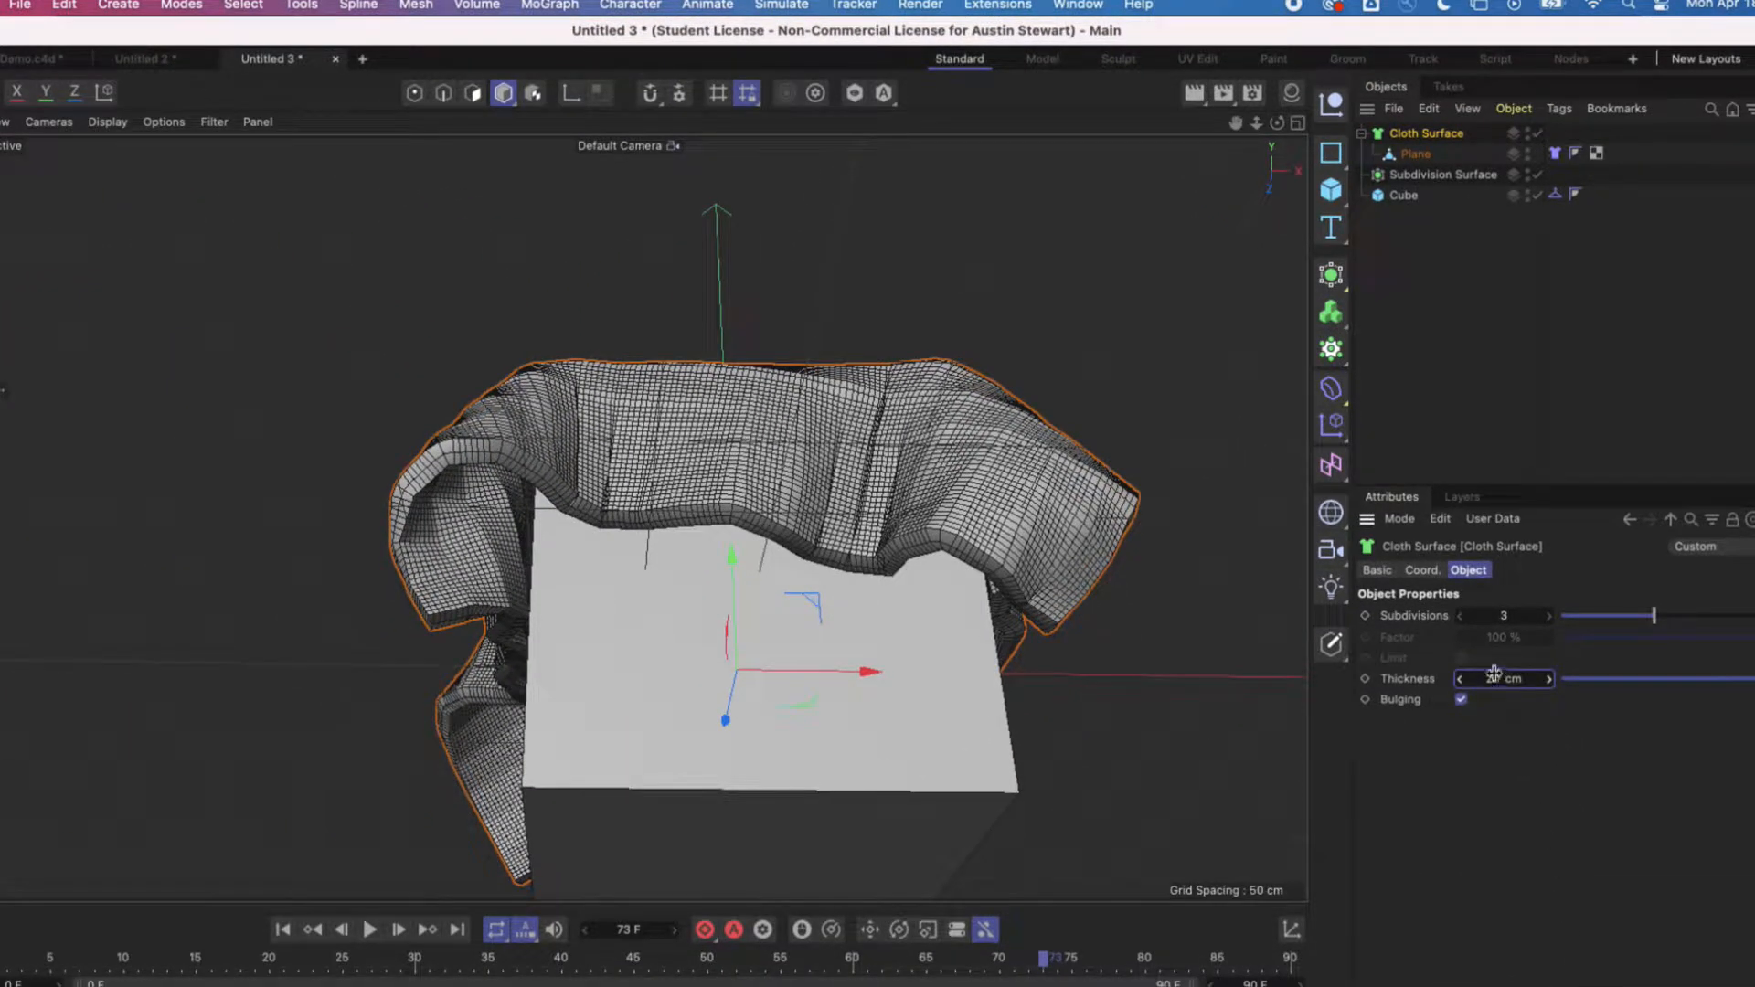
{"action": "left_click", "coordinate": [1493, 677]}
{"action": "type", "text": "1"}
{"action": "key", "text": "Return"}
Step: Set the Cloth Surface's subdivisions to 5
{"action": "scroll", "coordinate": [655, 428], "scroll_direction": "up", "scroll_amount": 5}
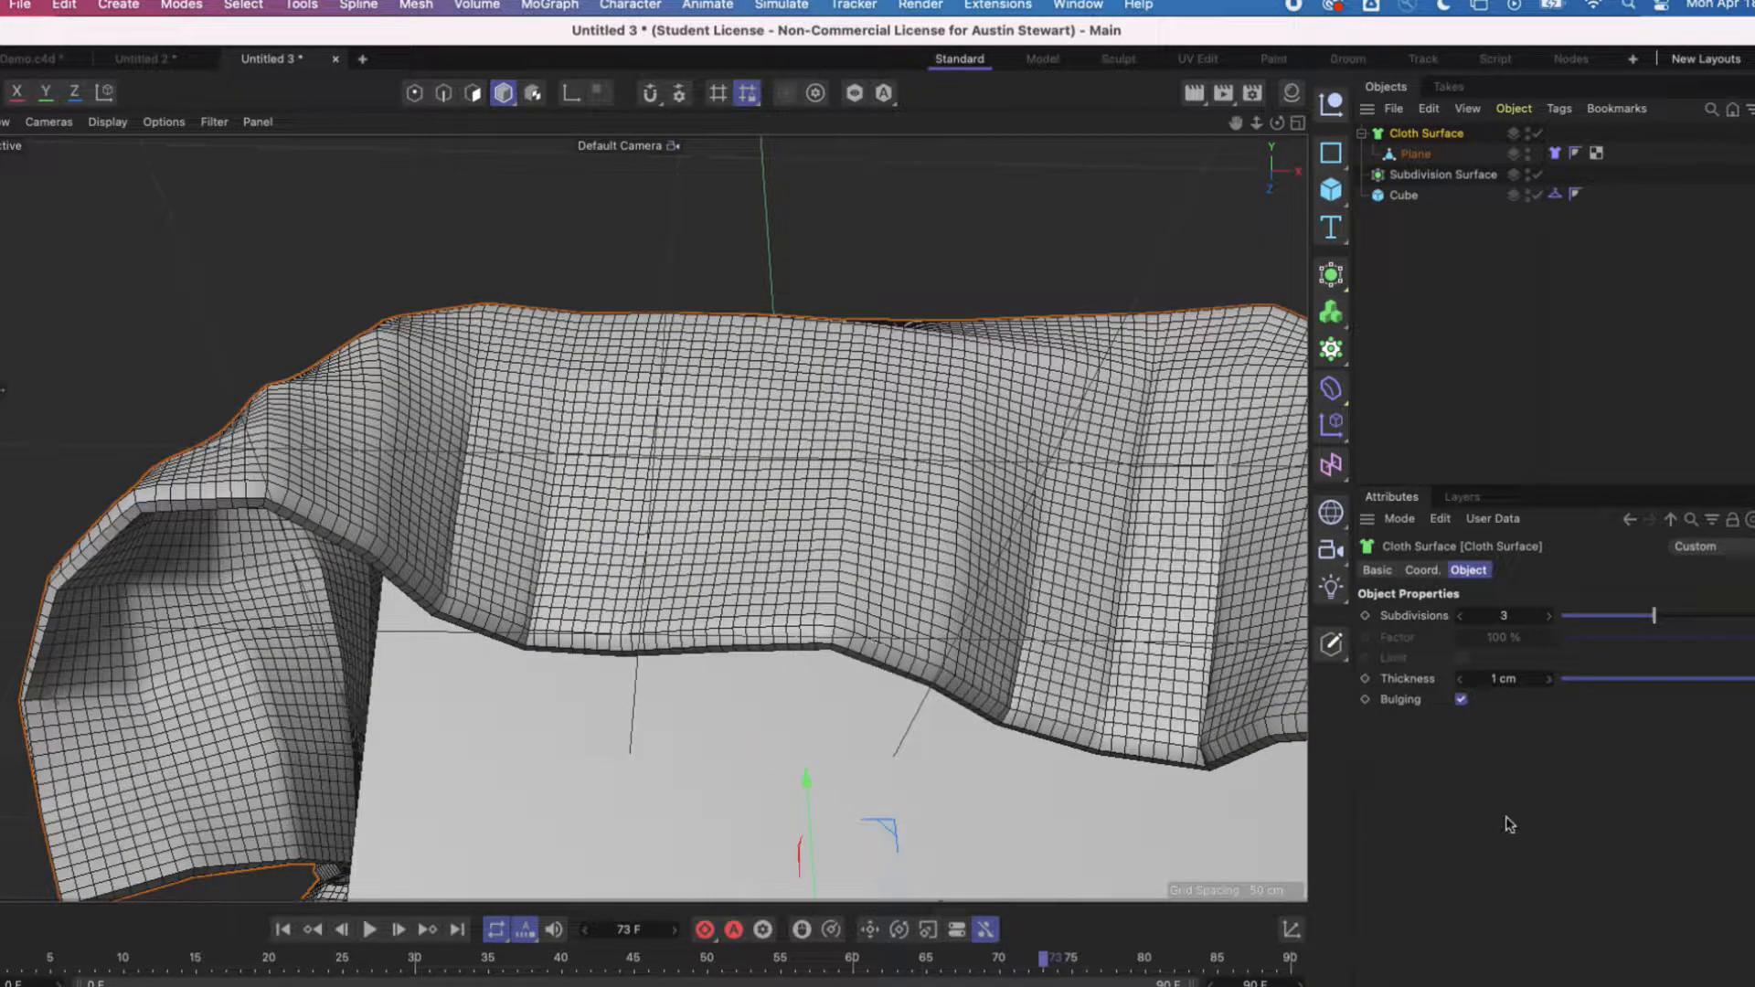
{"action": "left_click", "coordinate": [1698, 619]}
{"action": "left_click", "coordinate": [1717, 620]}
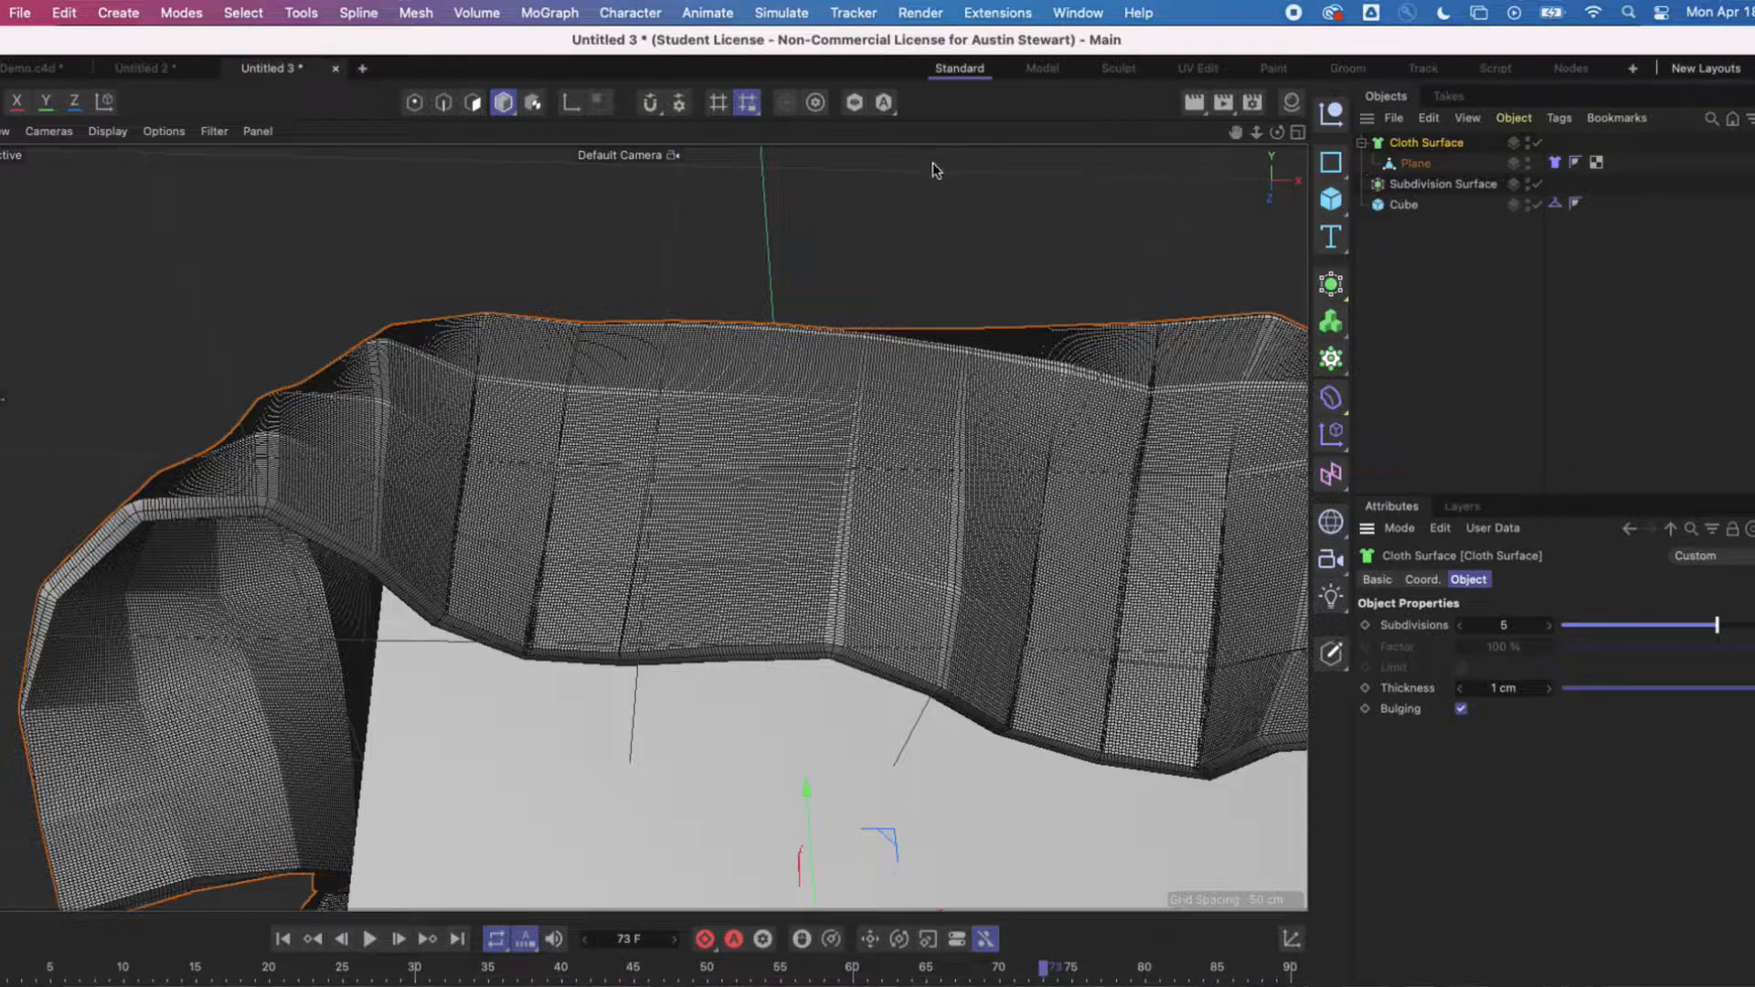
Step: Try nesting the existing Cloth Surface under a second Cloth Surface generator, and undo both the nesting and the addition
{"action": "left_click", "coordinate": [1333, 300]}
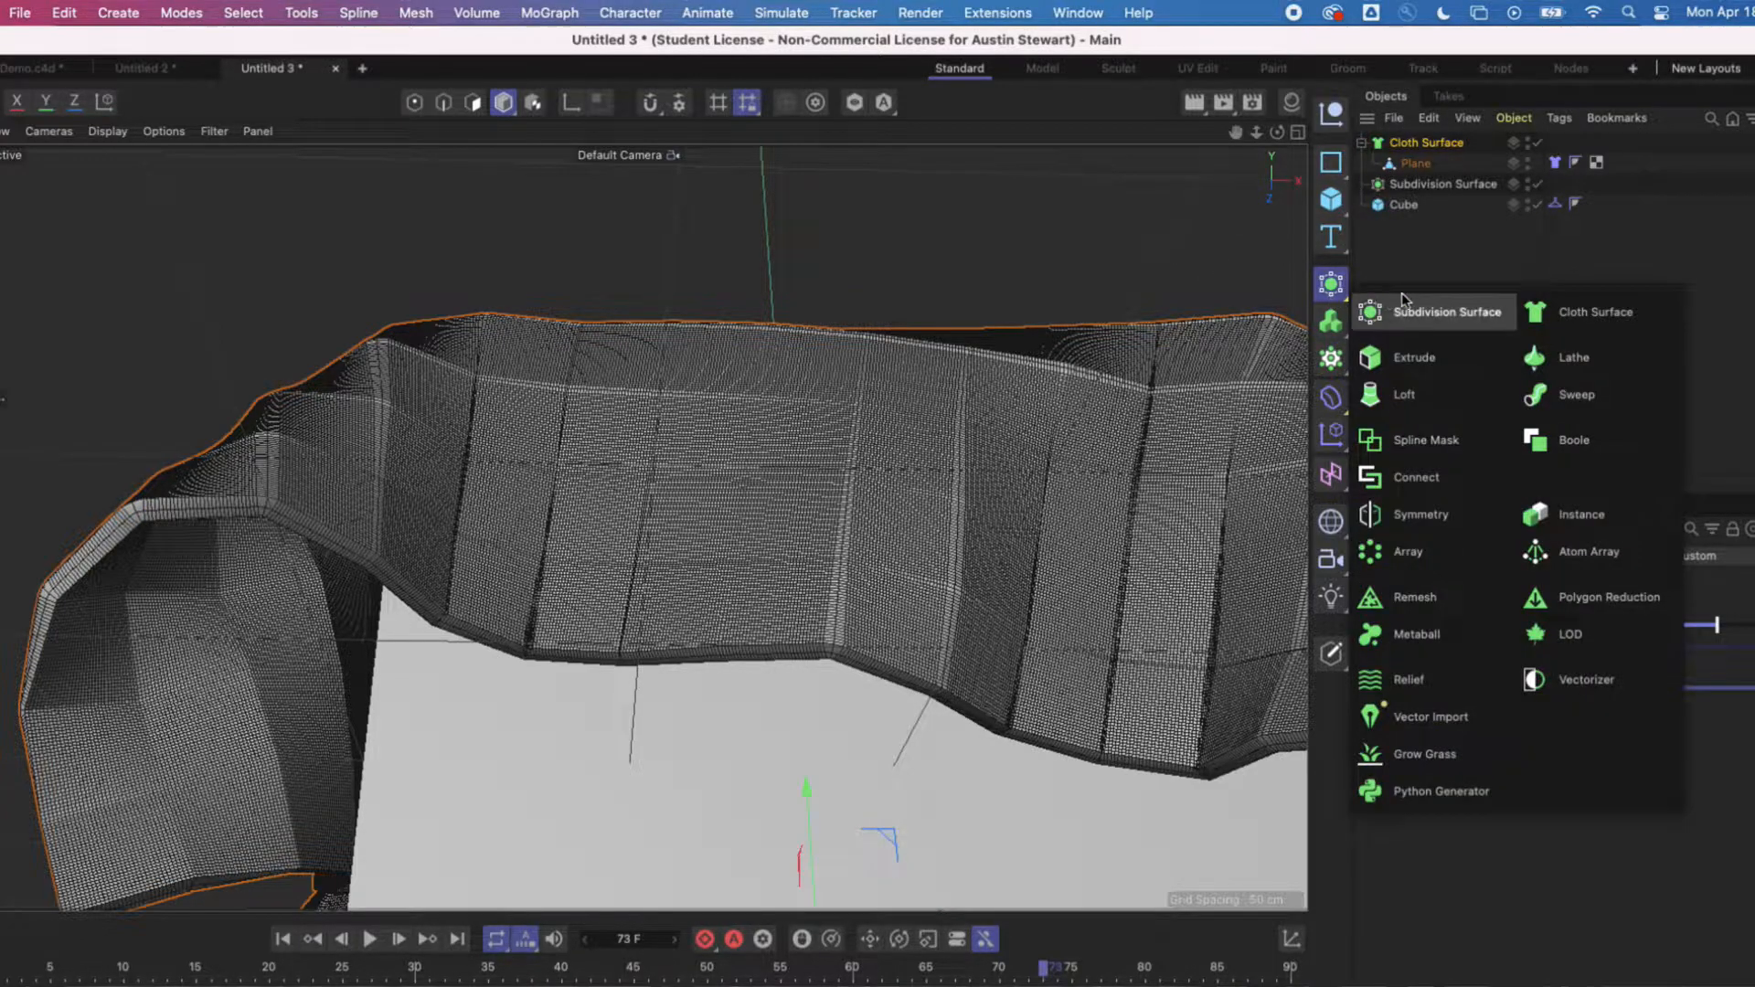
{"action": "left_click", "coordinate": [1608, 300]}
{"action": "left_click_drag", "start_coordinate": [1424, 166], "coordinate": [1446, 148]}
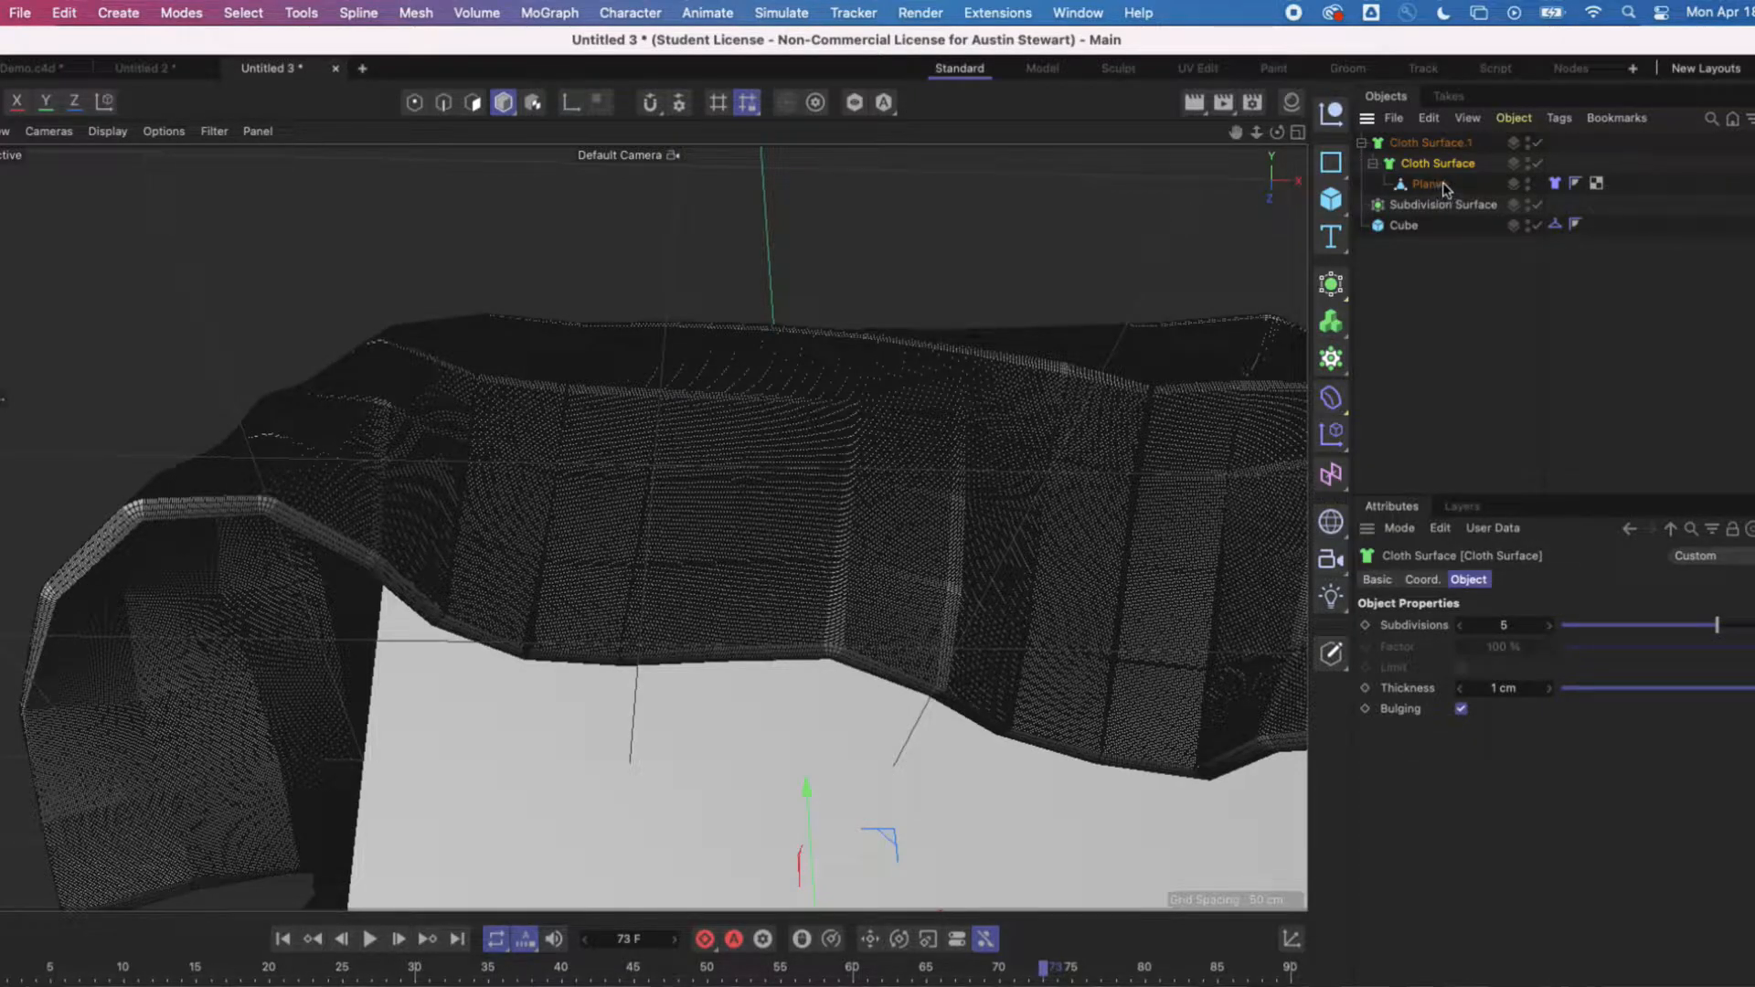
{"action": "key", "text": "super+z"}
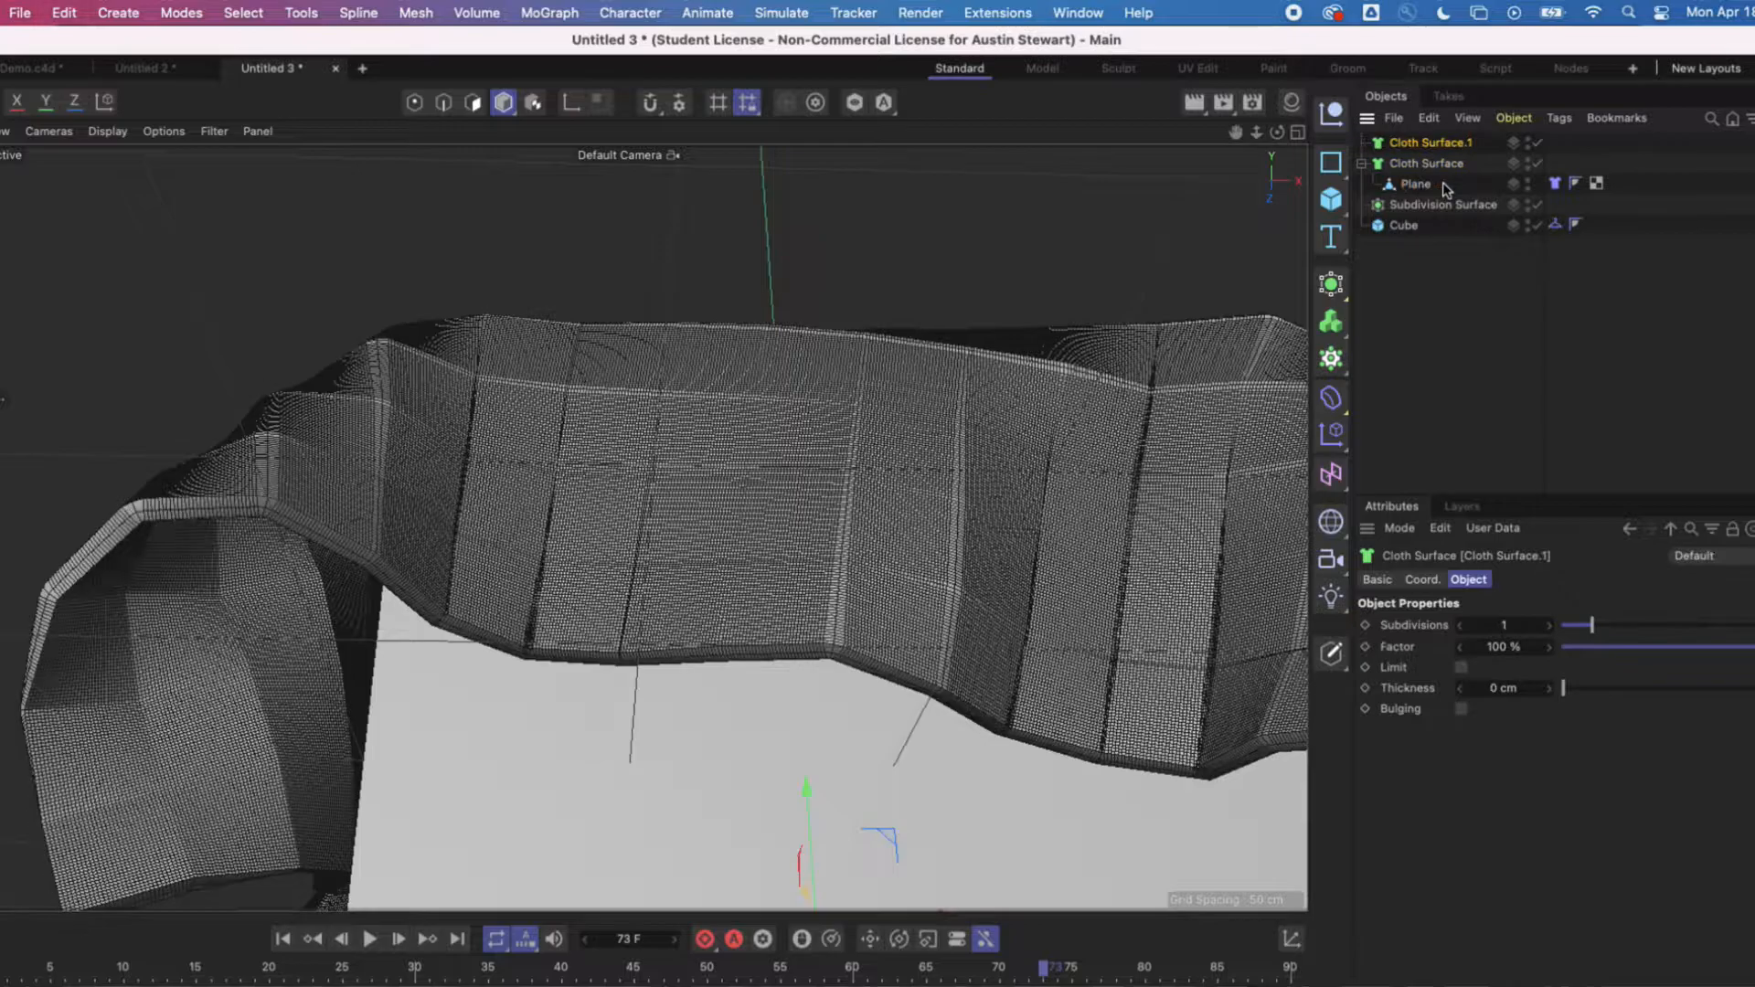
{"action": "key", "text": "super+z"}
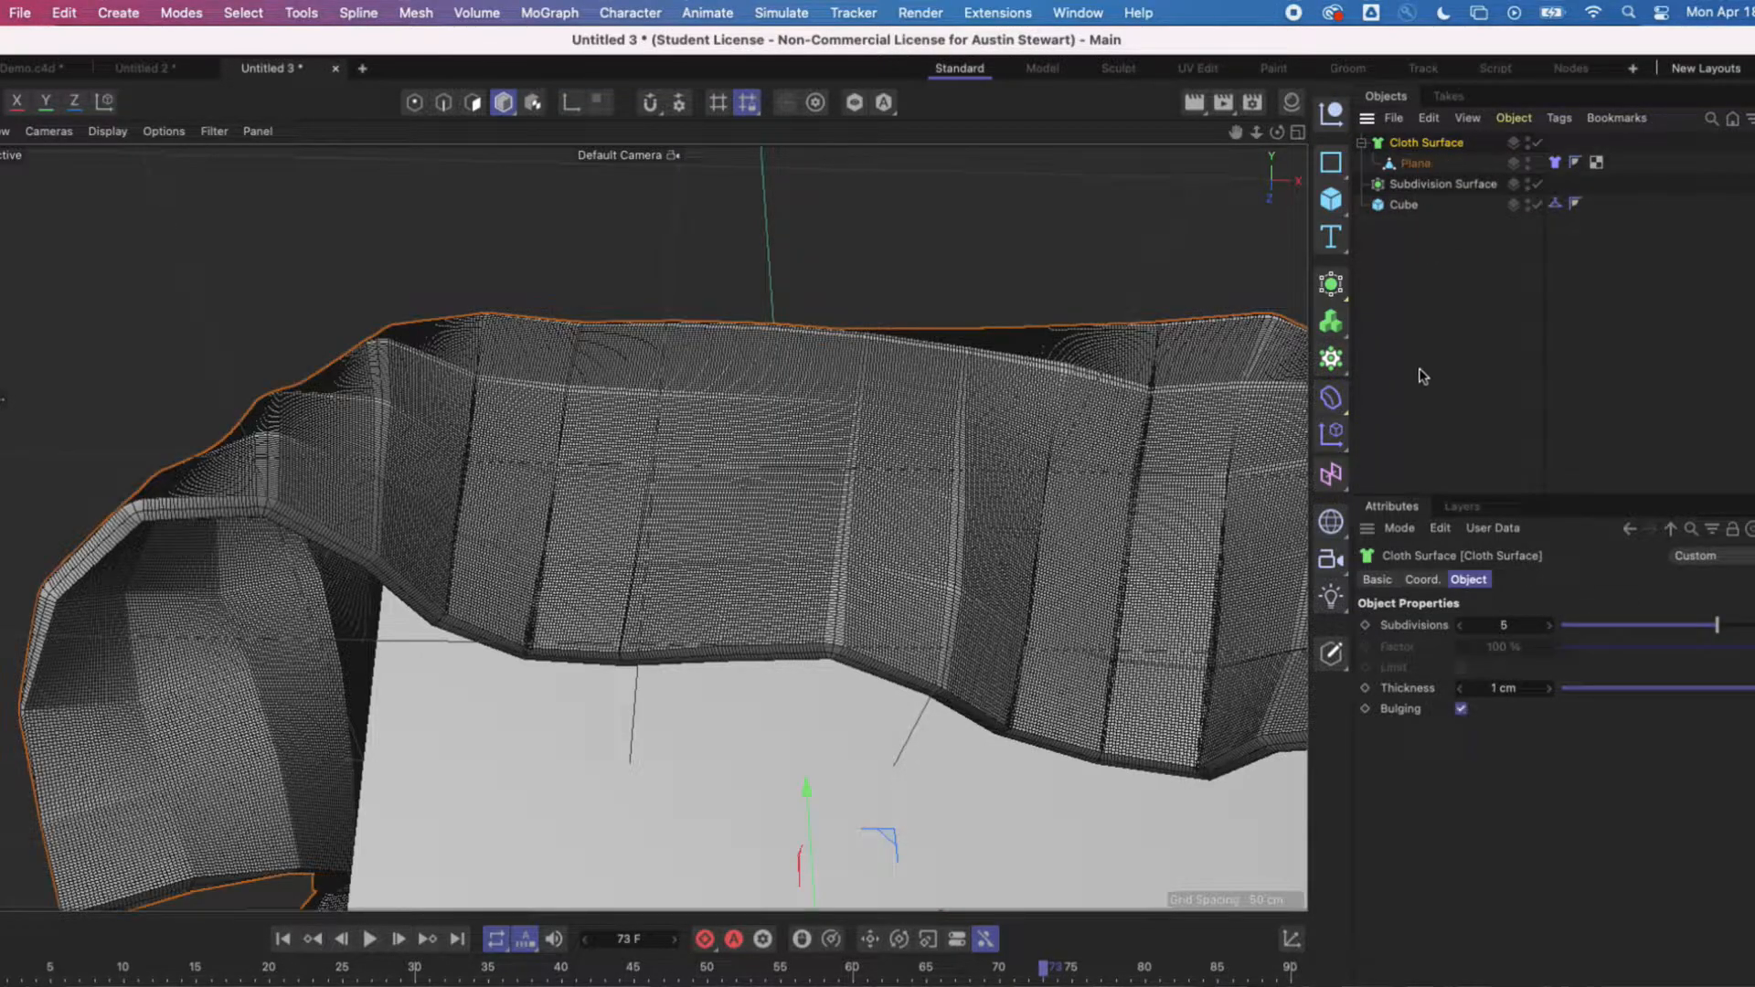
Step: Turn off bulging on the Cloth Surface and render the draped cloth from above the cube's side
{"action": "left_click", "coordinate": [1462, 713]}
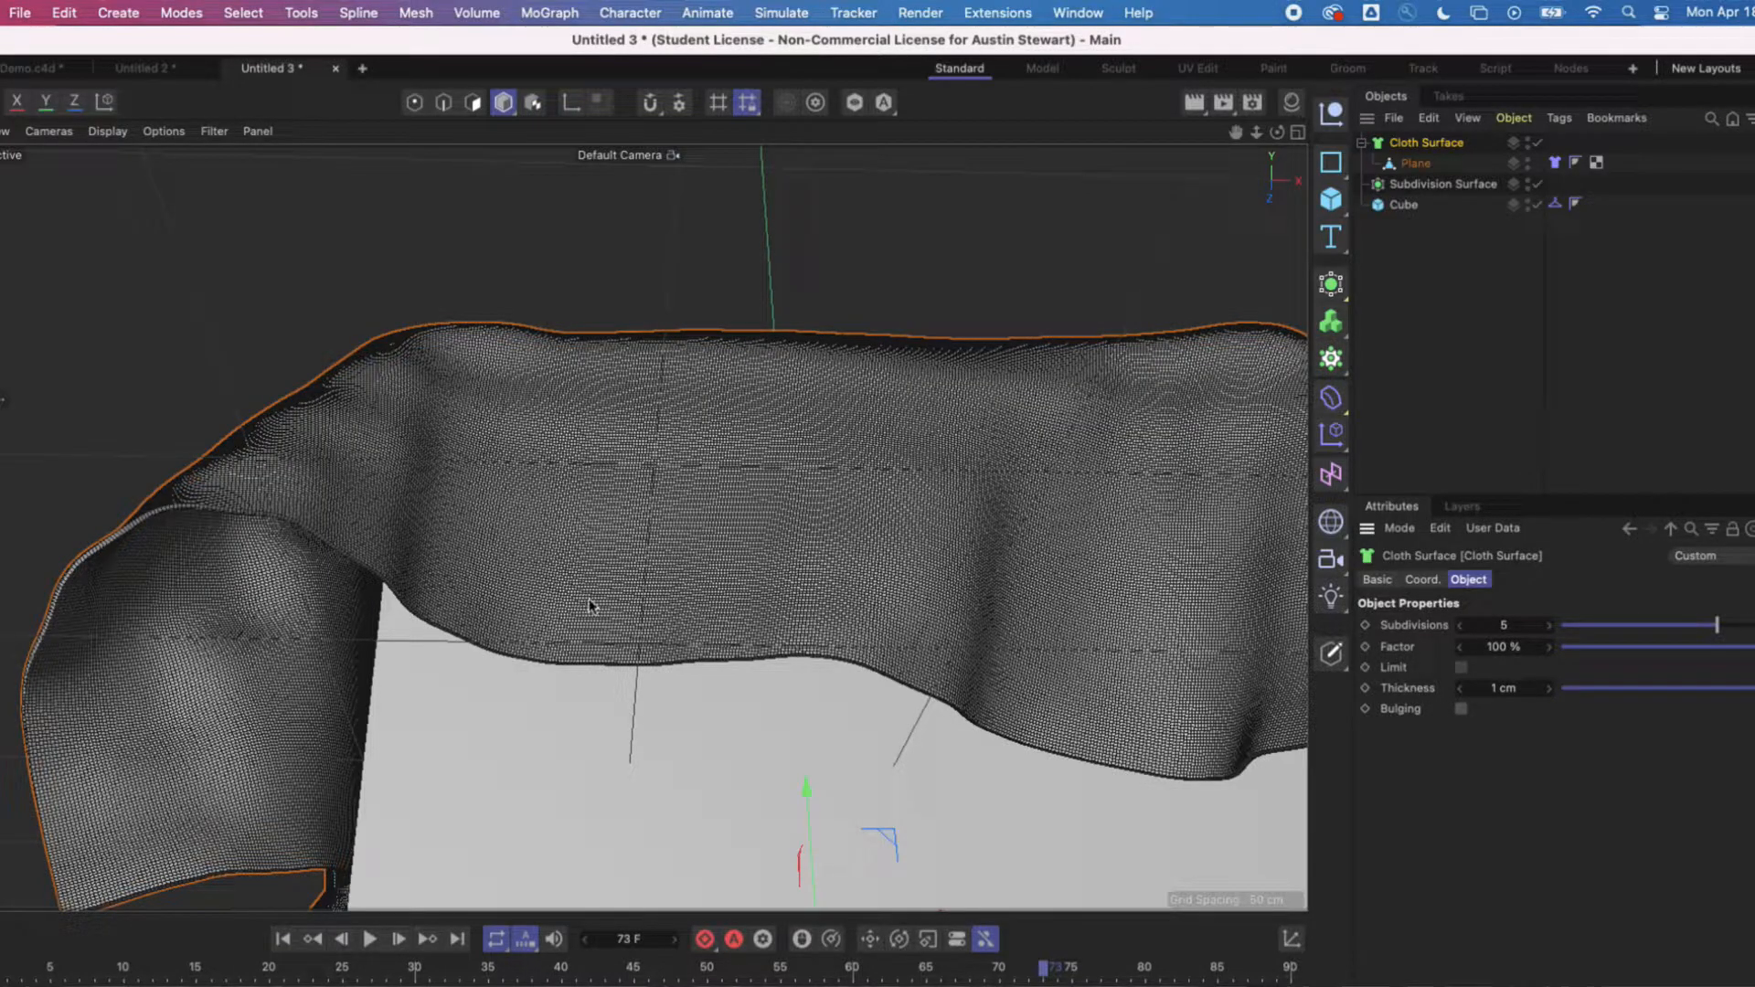
{"action": "left_click_drag", "start_coordinate": [716, 534], "coordinate": [676, 778], "text": "alt"}
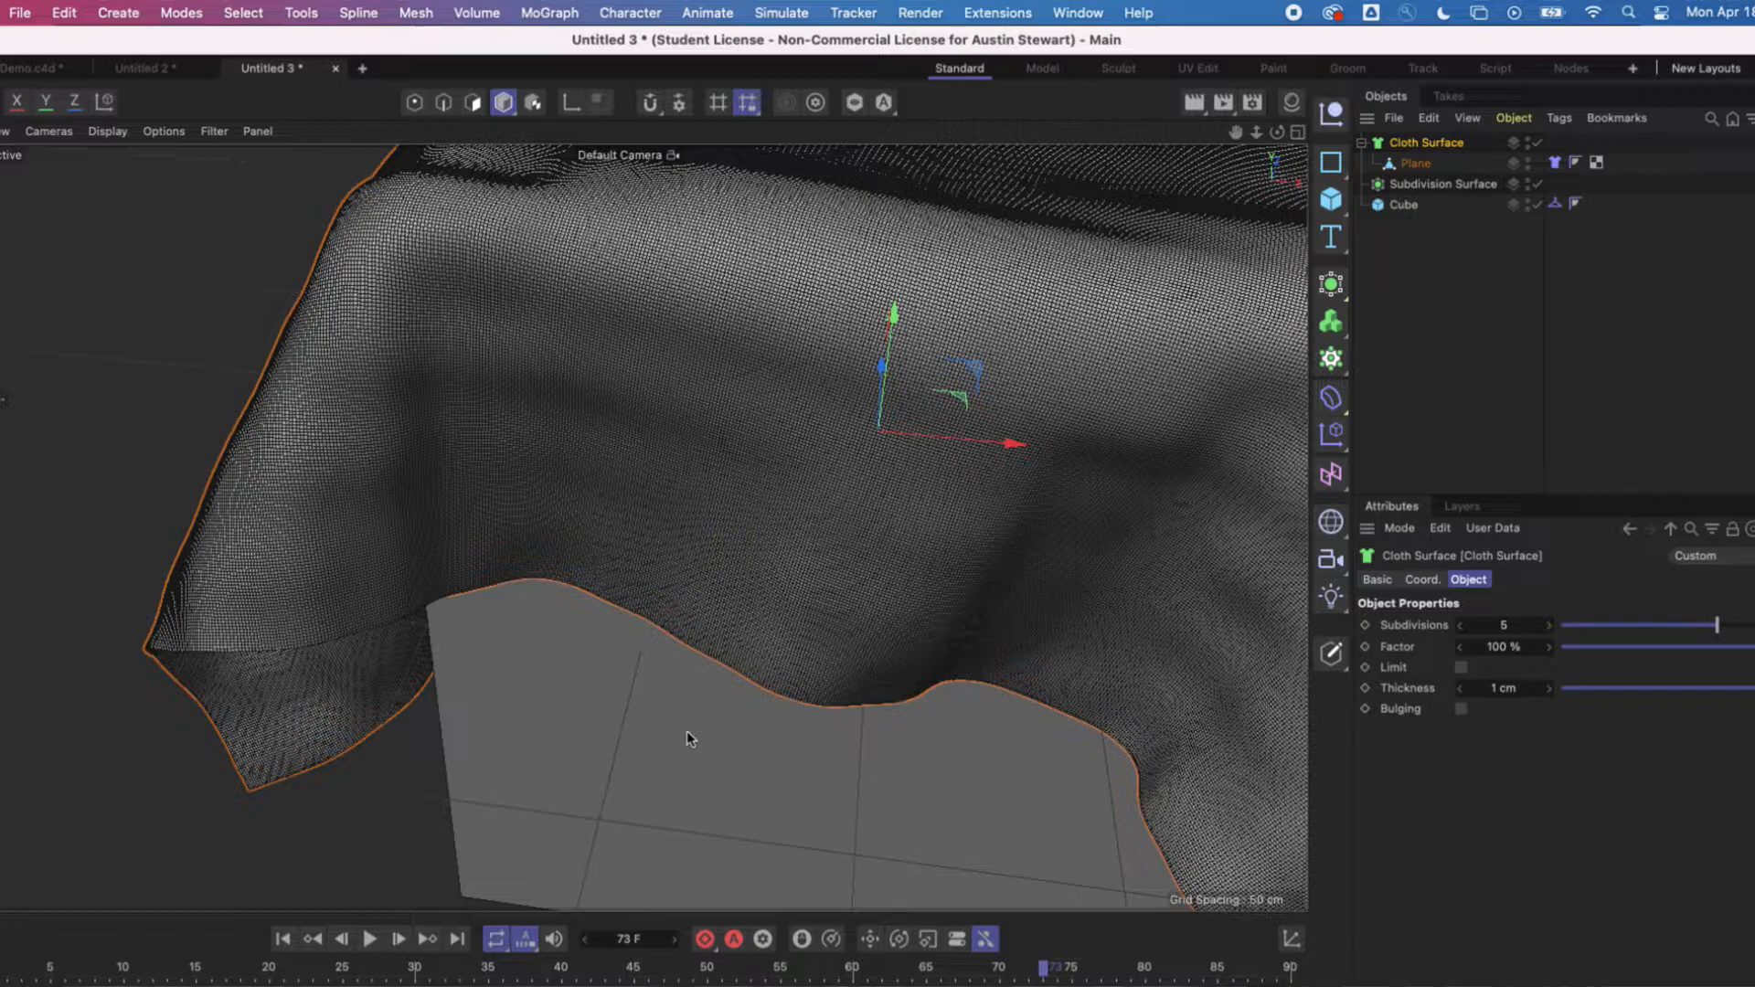
{"action": "scroll", "coordinate": [732, 631], "scroll_direction": "down", "scroll_amount": 4}
{"action": "scroll", "coordinate": [732, 632], "scroll_direction": "up", "scroll_amount": 3}
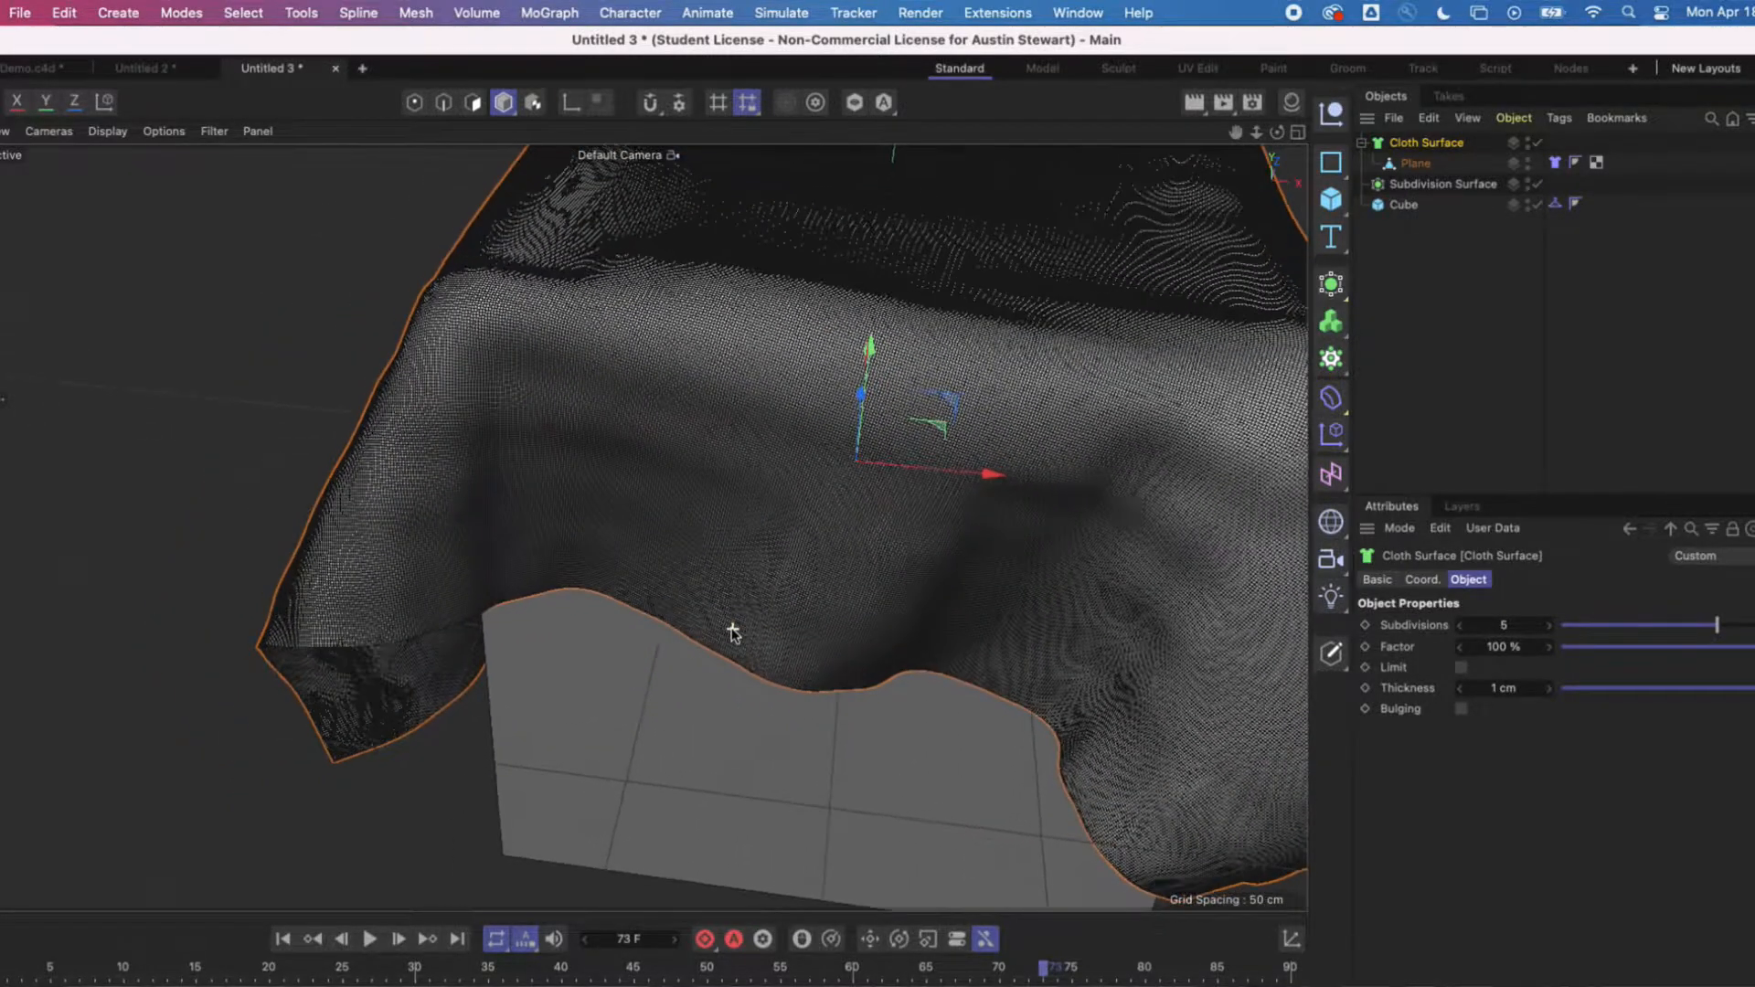
{"action": "key", "text": "super+r"}
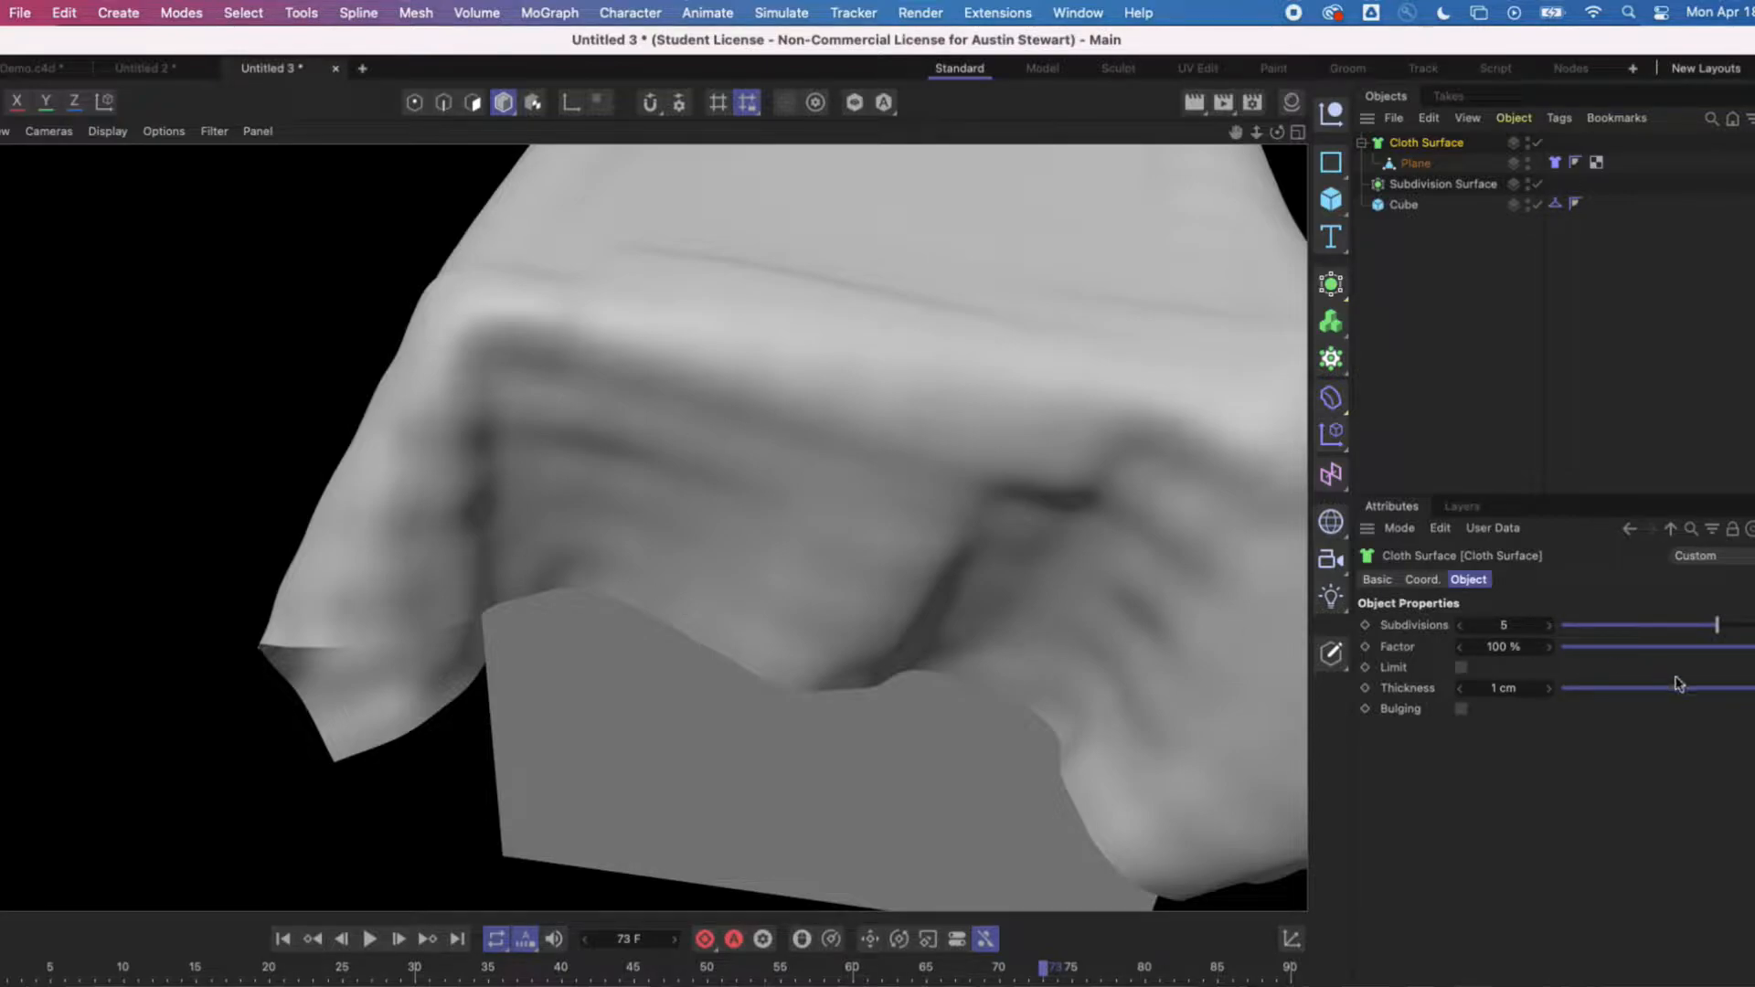
Step: Disable the Cloth Surface generator and frame the whole unsmoothed cloth over the cube
{"action": "left_click", "coordinate": [1535, 145]}
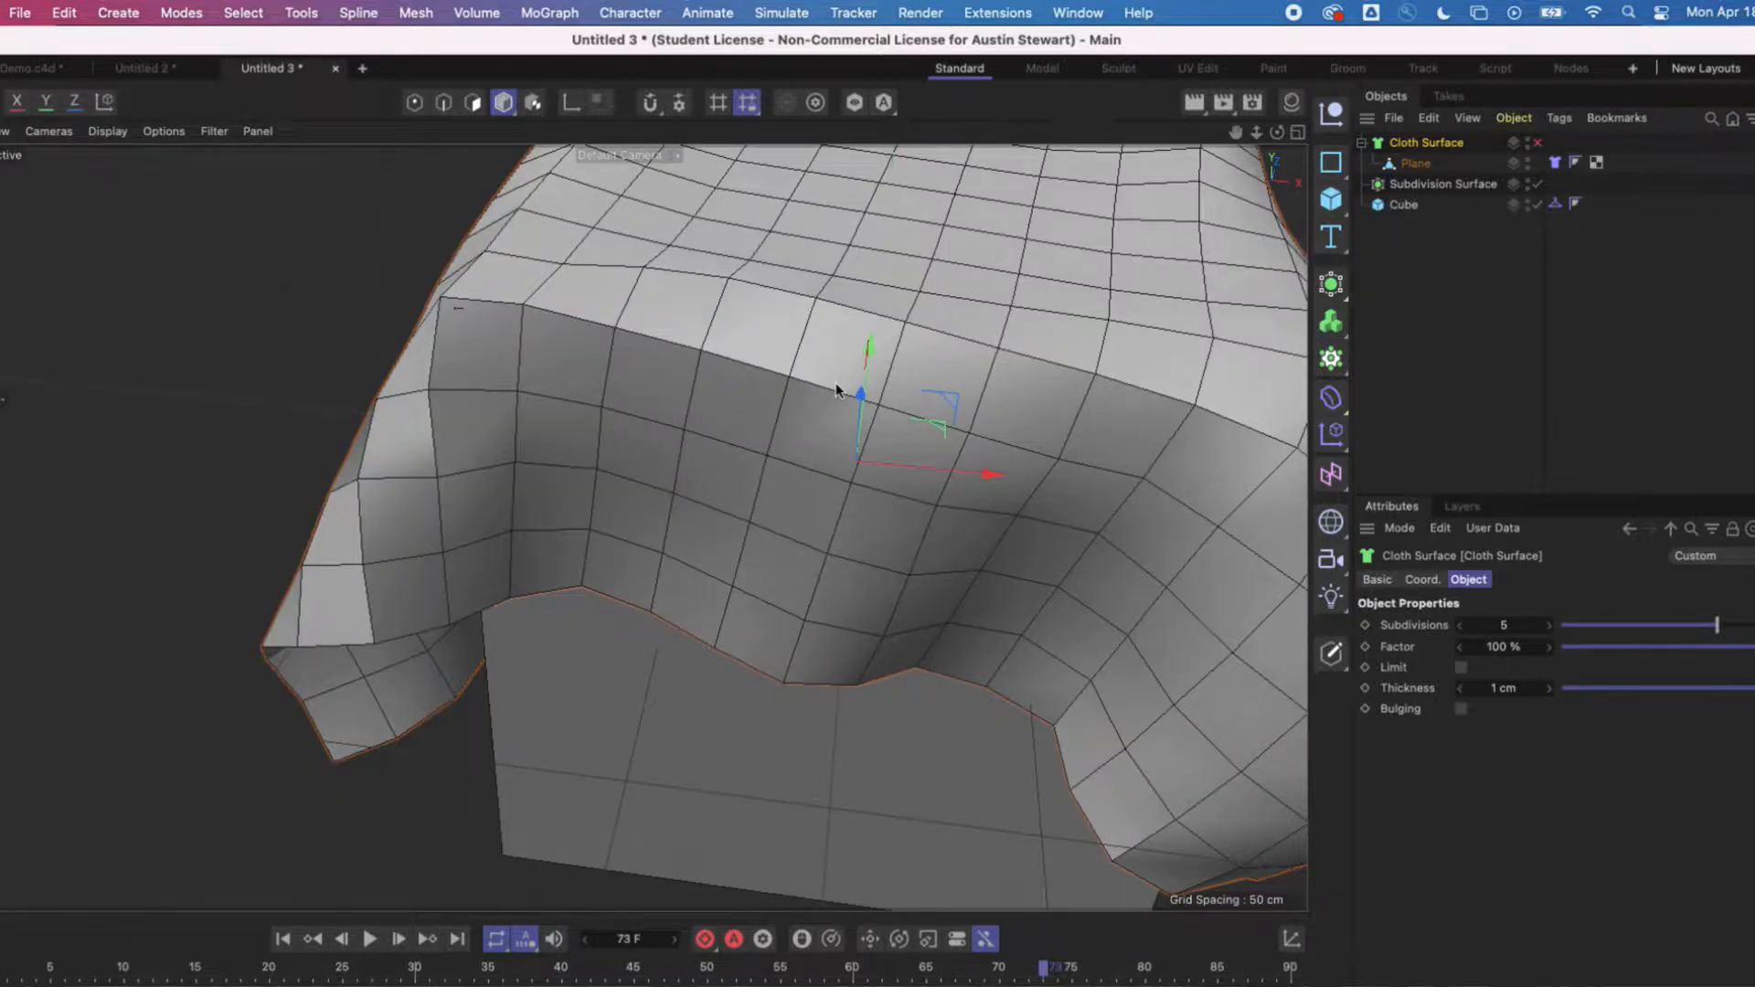
{"action": "scroll", "coordinate": [836, 390], "scroll_direction": "down", "scroll_amount": 5}
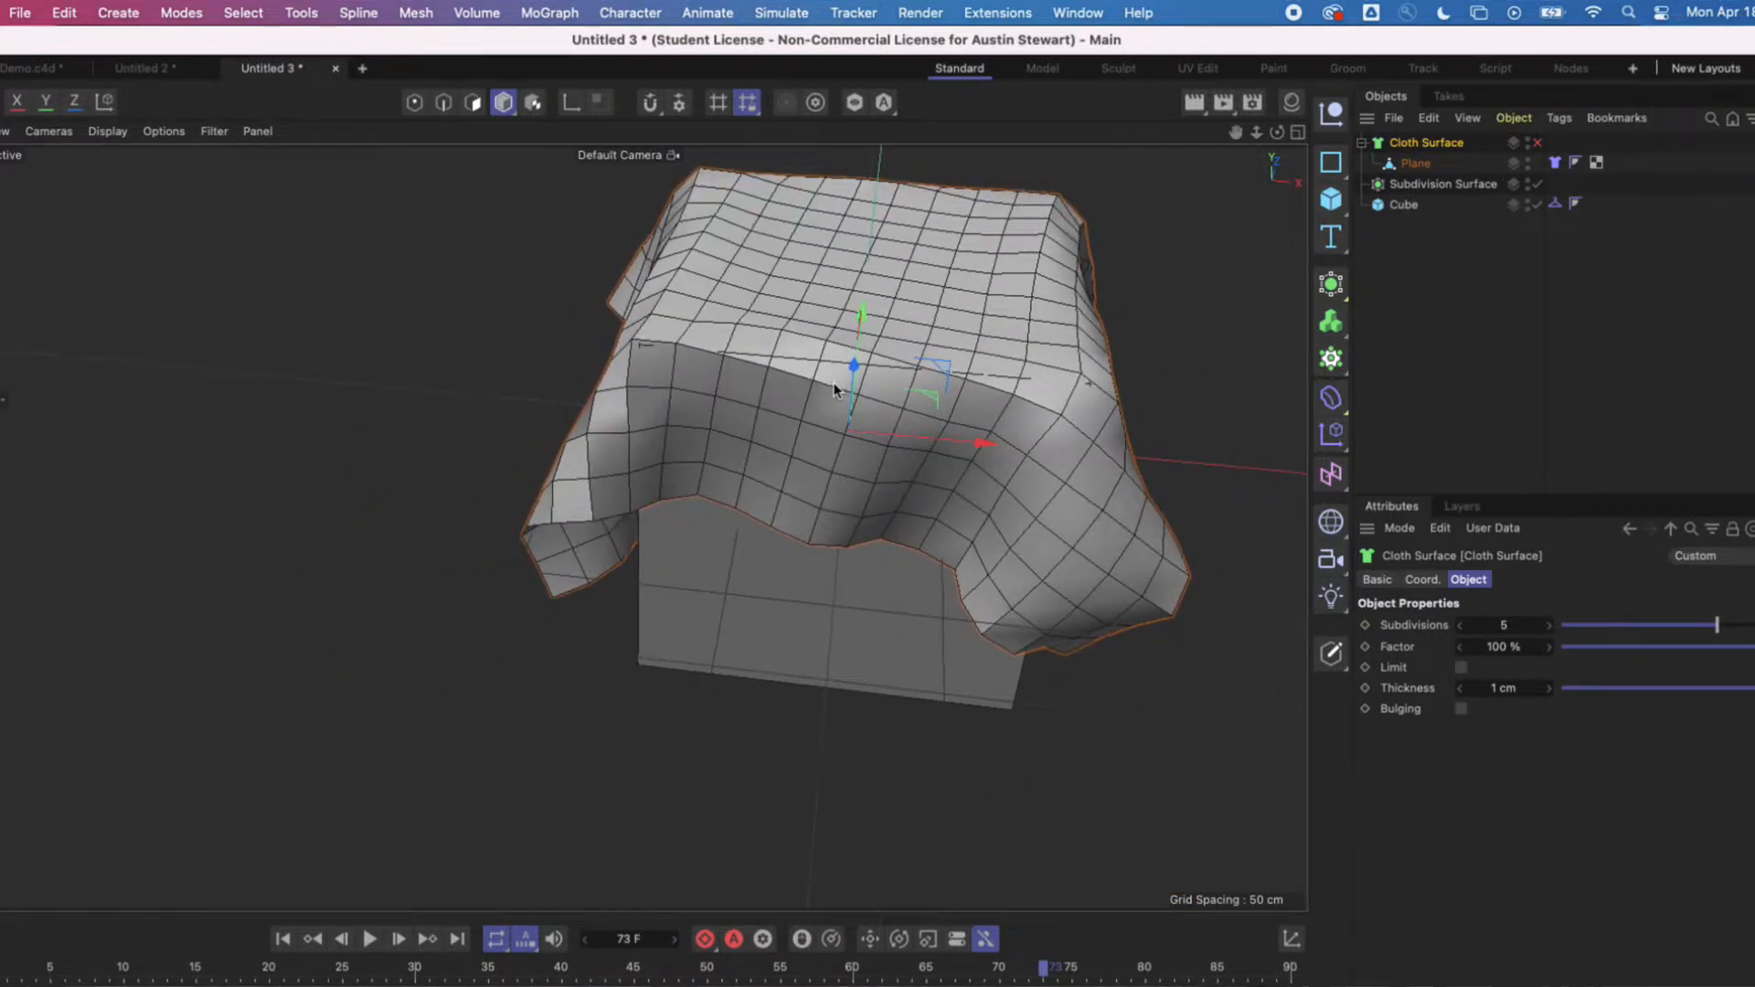
{"action": "mouse_move", "coordinate": [833, 385]}
{"action": "left_mouse_down", "text": "alt"}
{"action": "mouse_move", "coordinate": [633, 356]}
{"action": "mouse_move", "coordinate": [813, 360]}
{"action": "left_mouse_up", "text": "alt"}
{"action": "middle_click_drag", "start_coordinate": [813, 359], "coordinate": [625, 376], "text": "alt"}
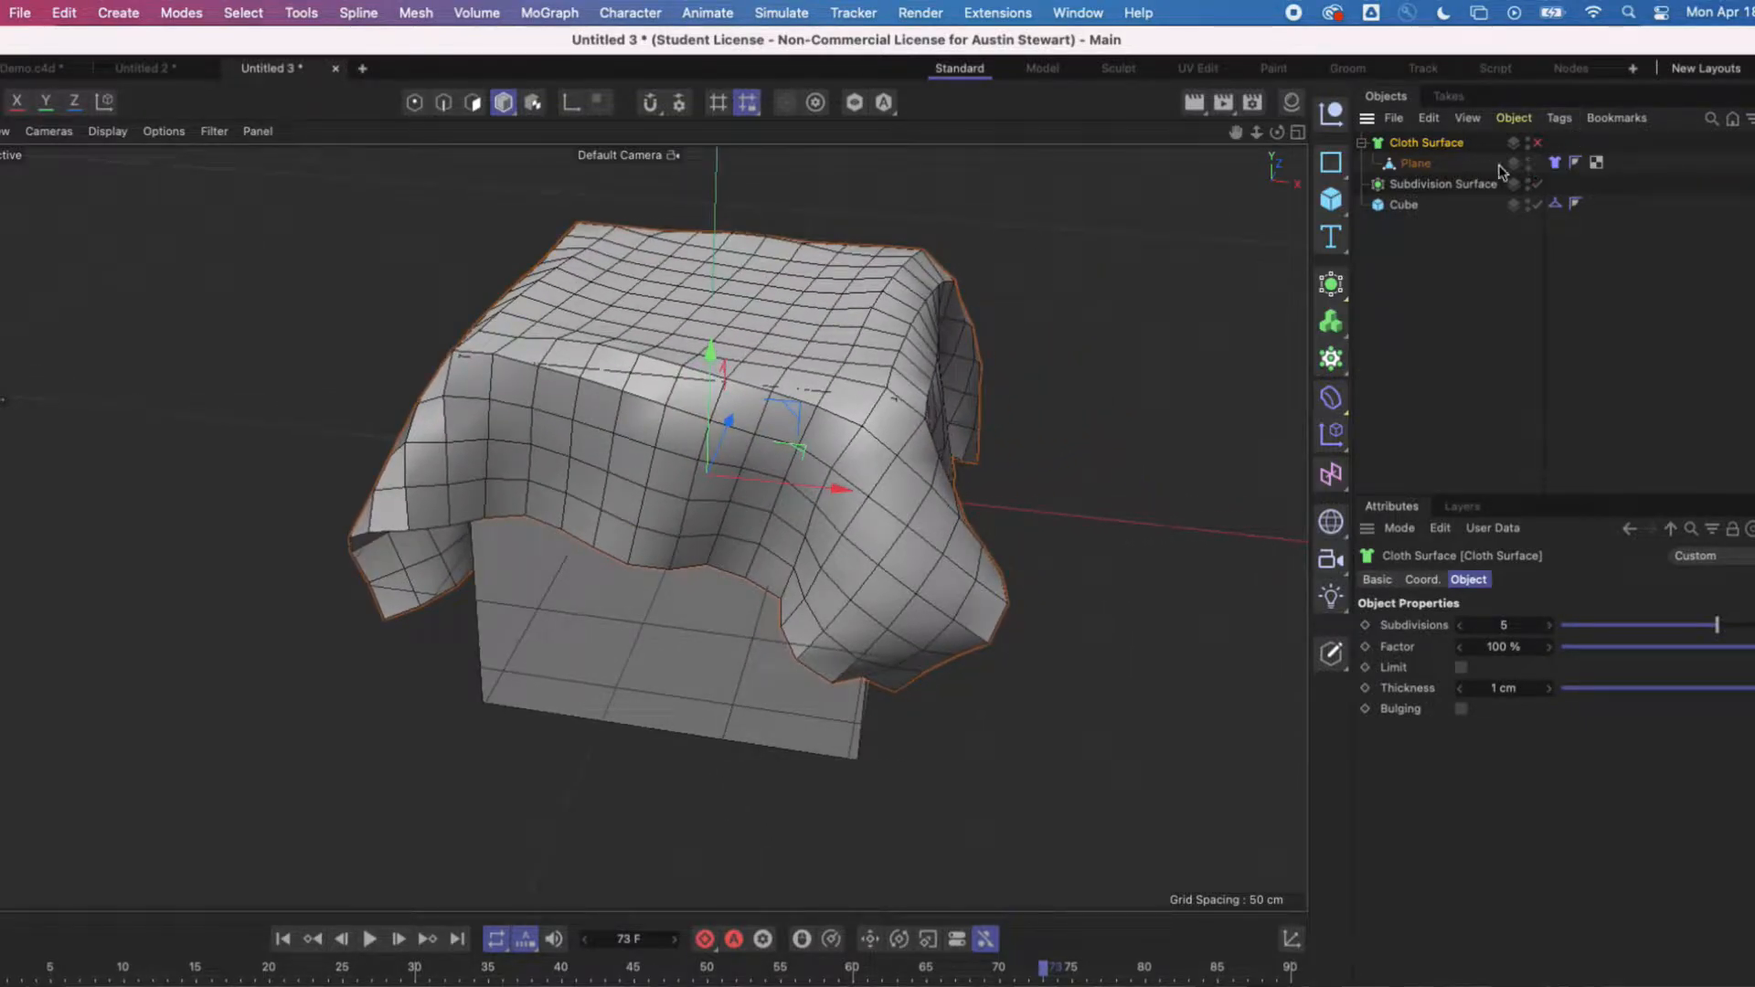
Step: Open the plane's Cloth tag properties and set the stiffness to 12%
{"action": "left_click", "coordinate": [1555, 164]}
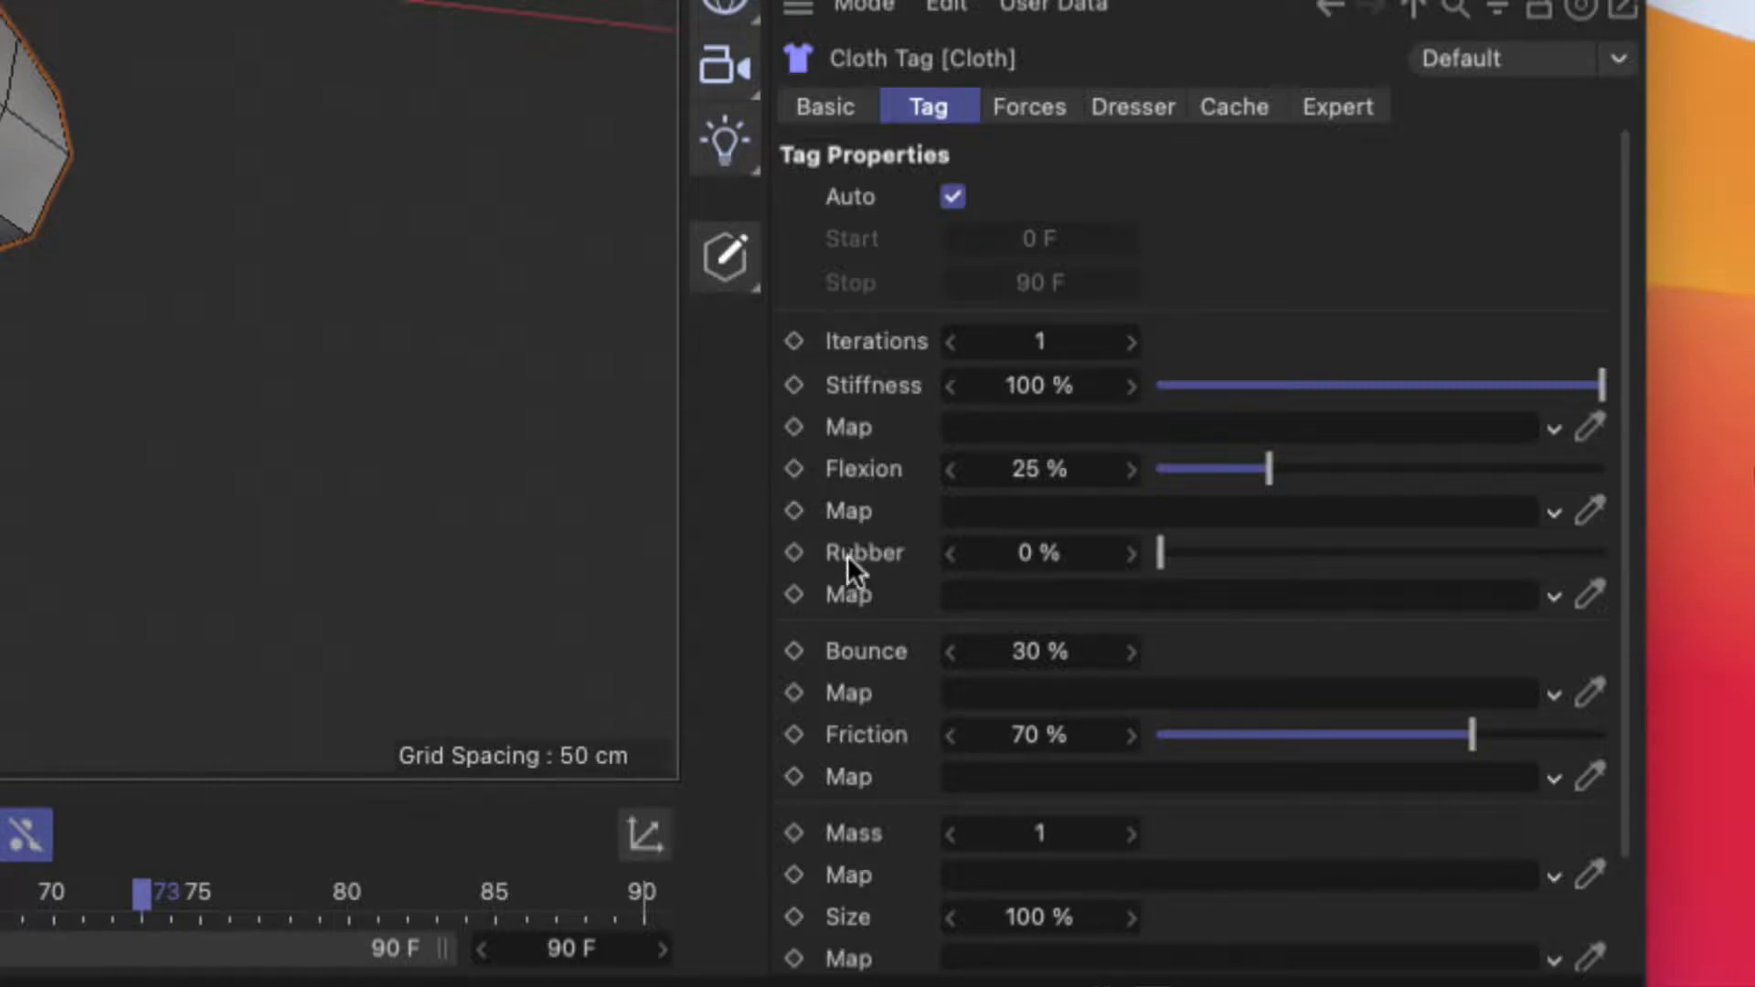
{"action": "scroll", "coordinate": [898, 799], "scroll_direction": "down", "scroll_amount": 3}
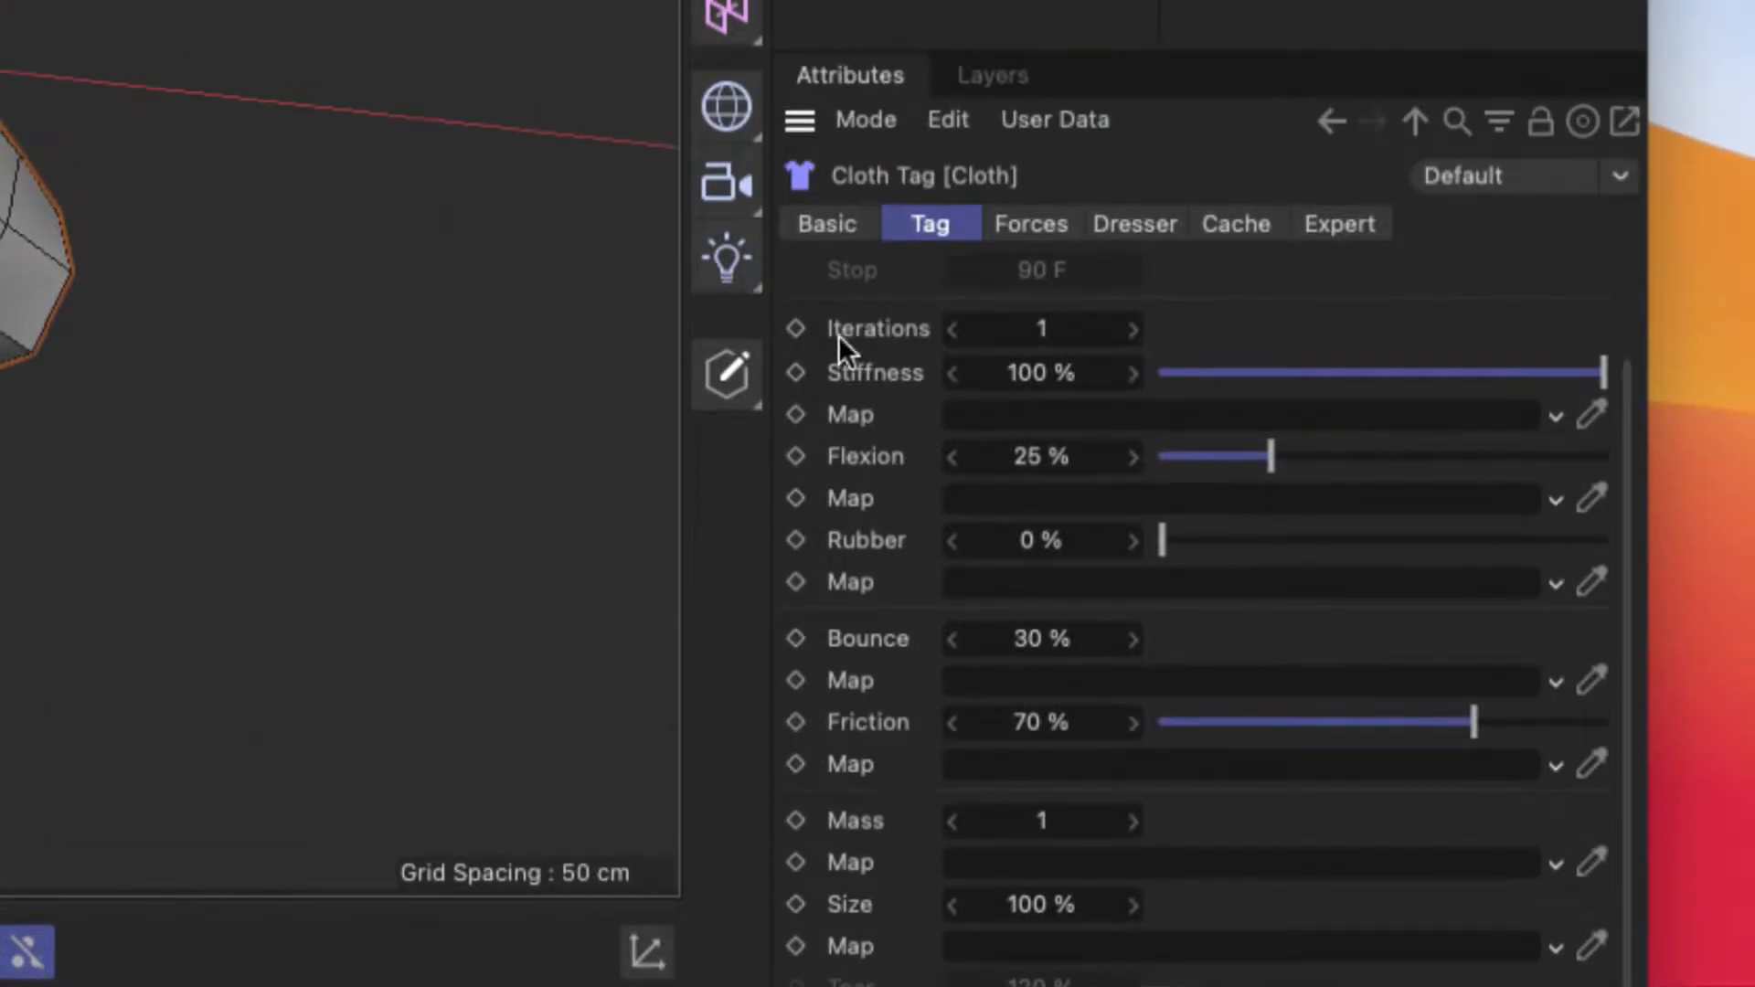
{"action": "scroll", "coordinate": [850, 365], "scroll_direction": "up", "scroll_amount": 1}
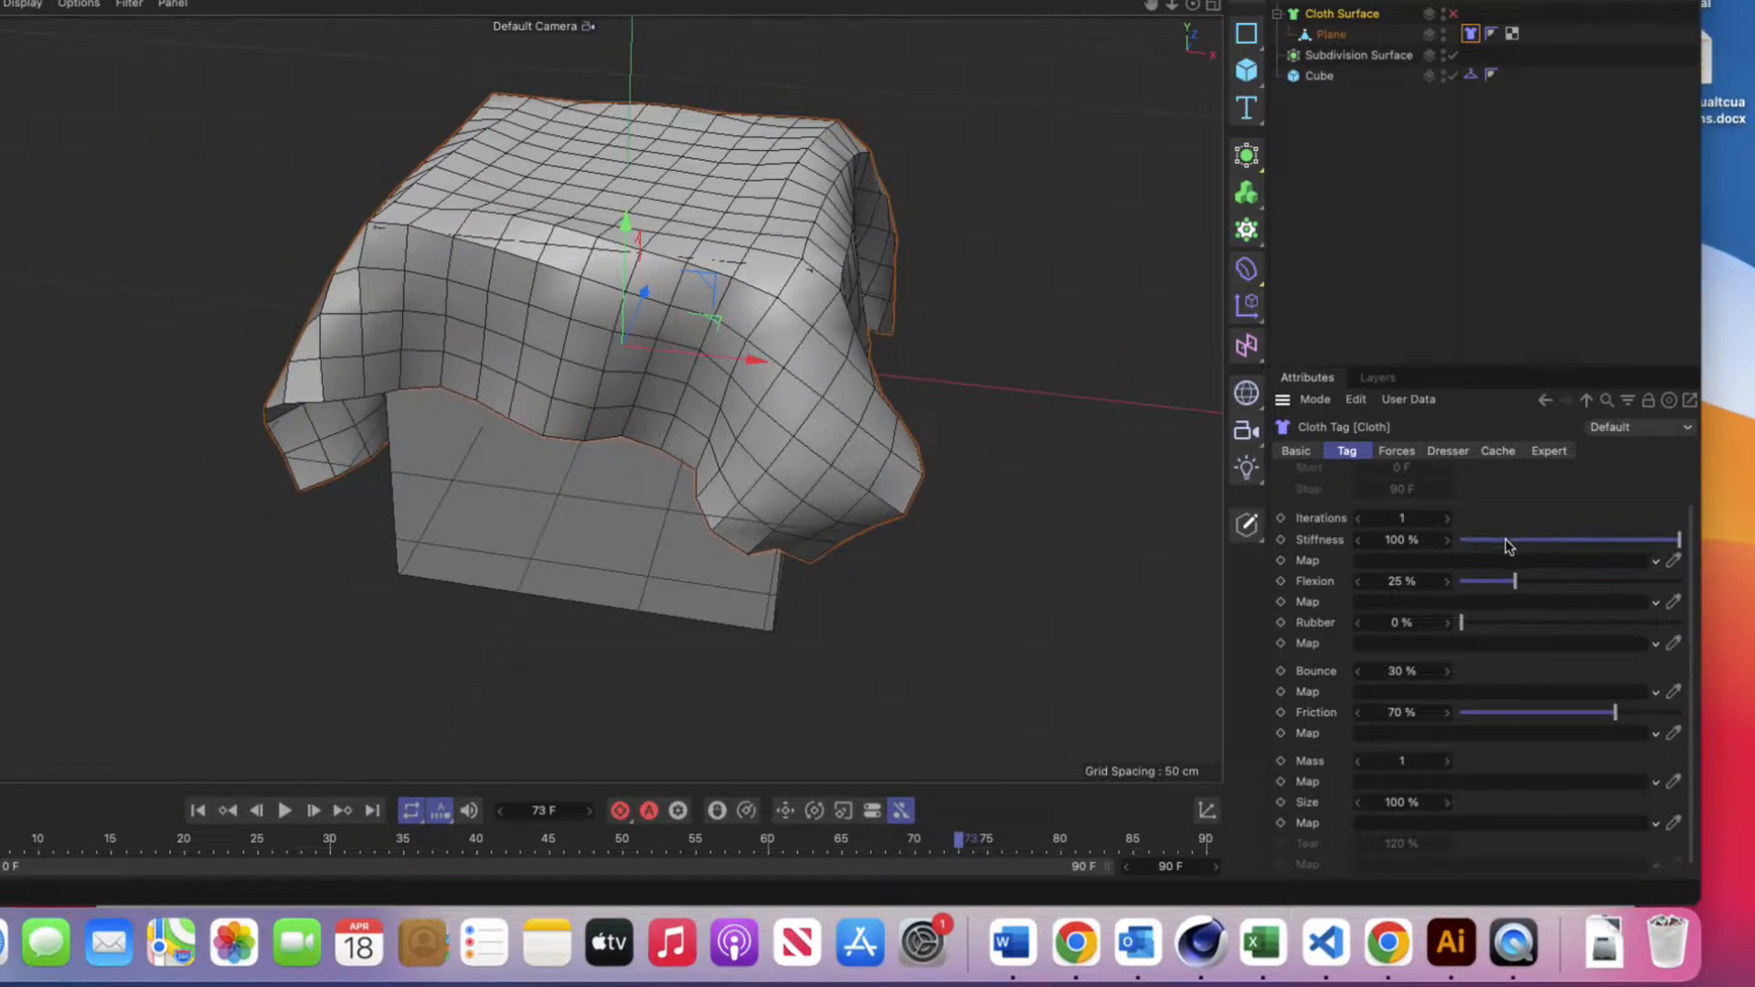
{"action": "left_click", "coordinate": [1506, 541]}
{"action": "left_click_drag", "start_coordinate": [1506, 545], "coordinate": [1491, 544]}
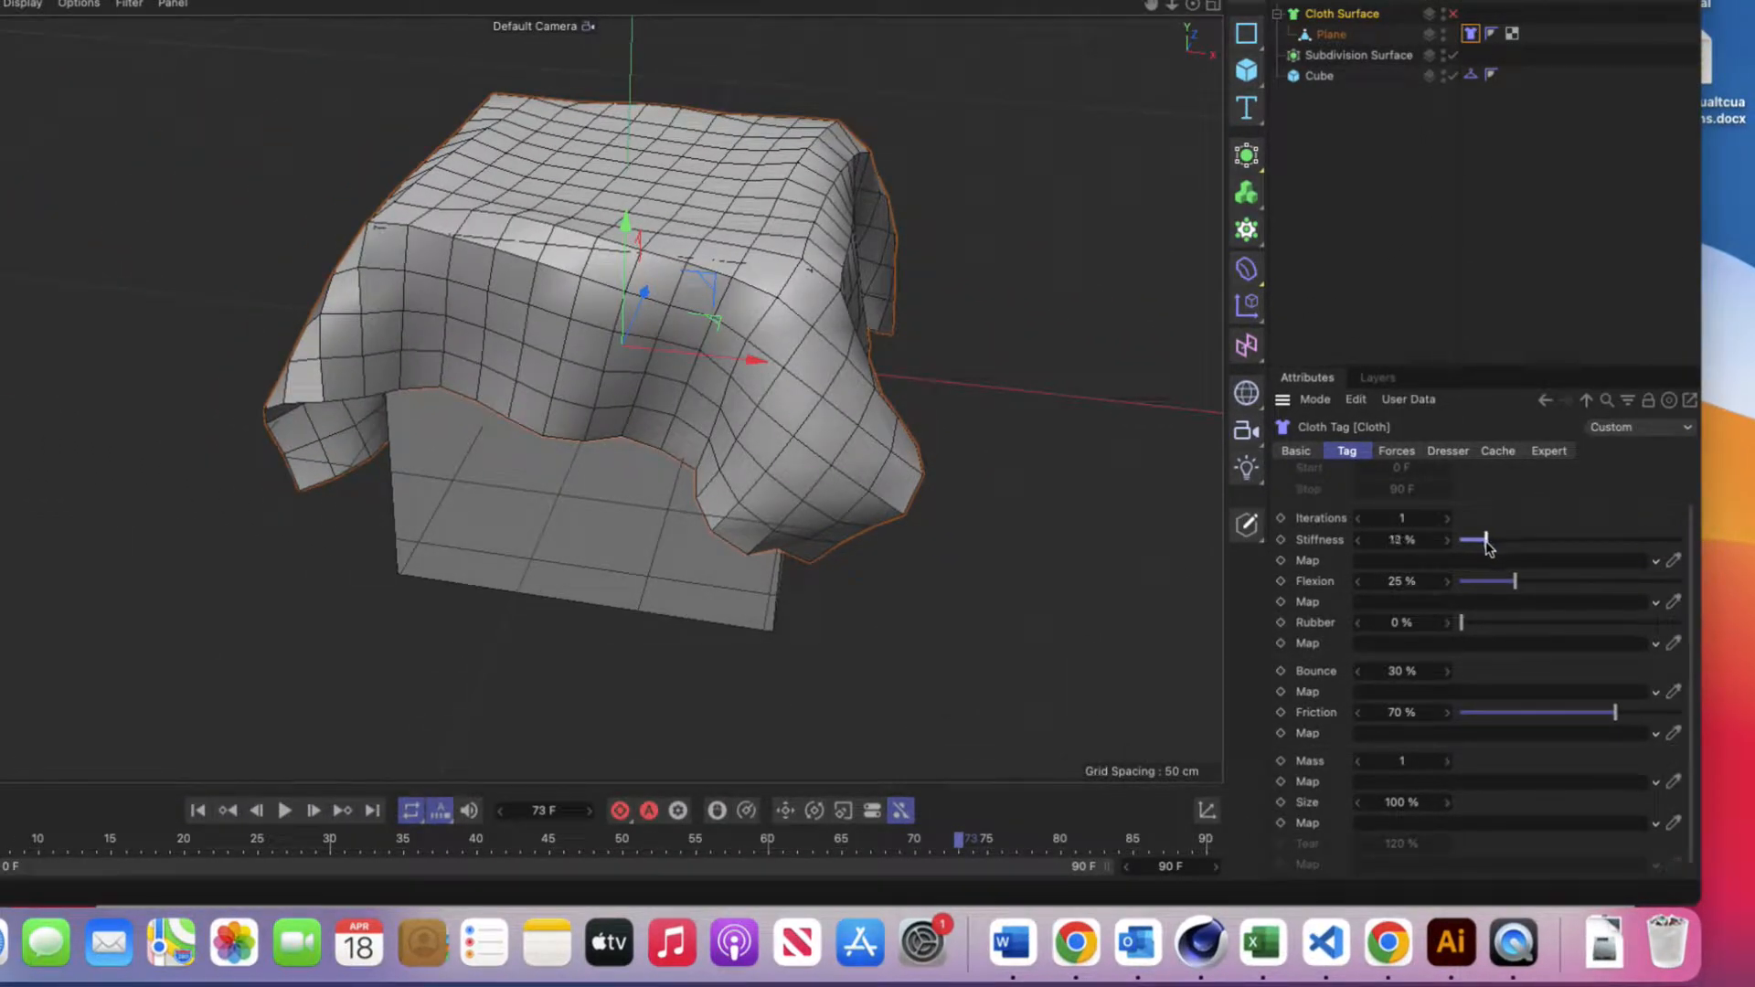
Step: Replay the cloth simulation from the first frame and stop it at frame 59 to check the softer drape
{"action": "left_click", "coordinate": [197, 811]}
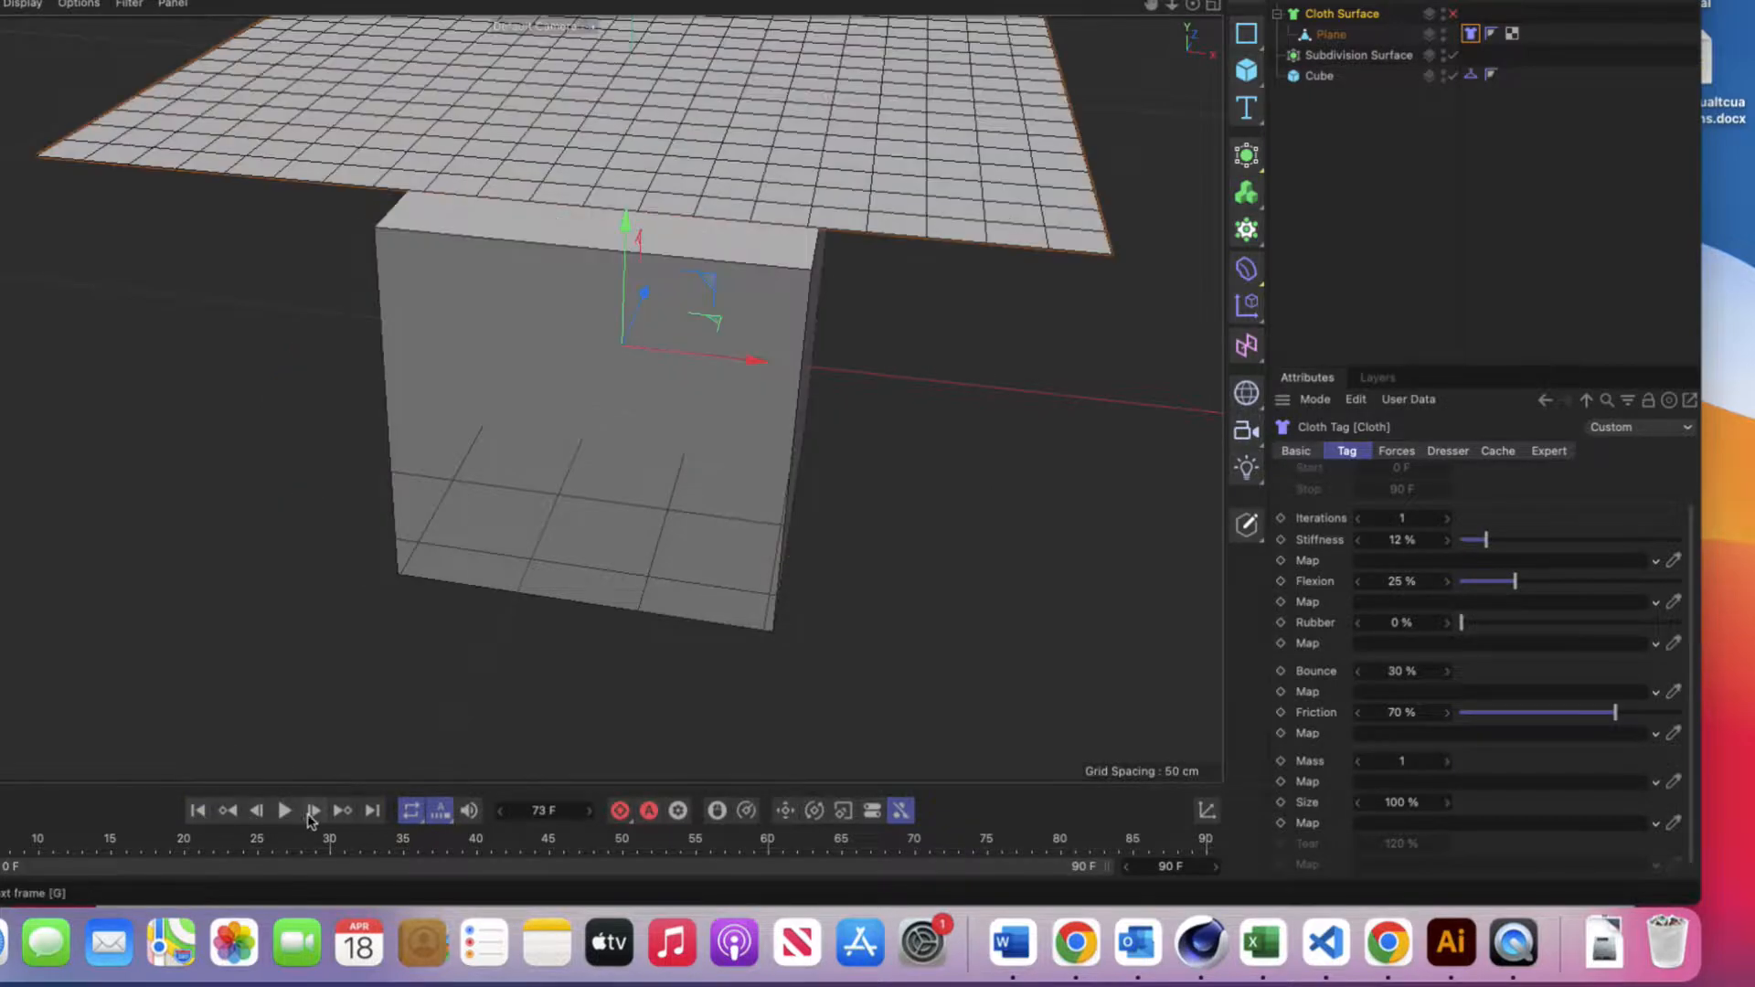
{"action": "left_click", "coordinate": [285, 812]}
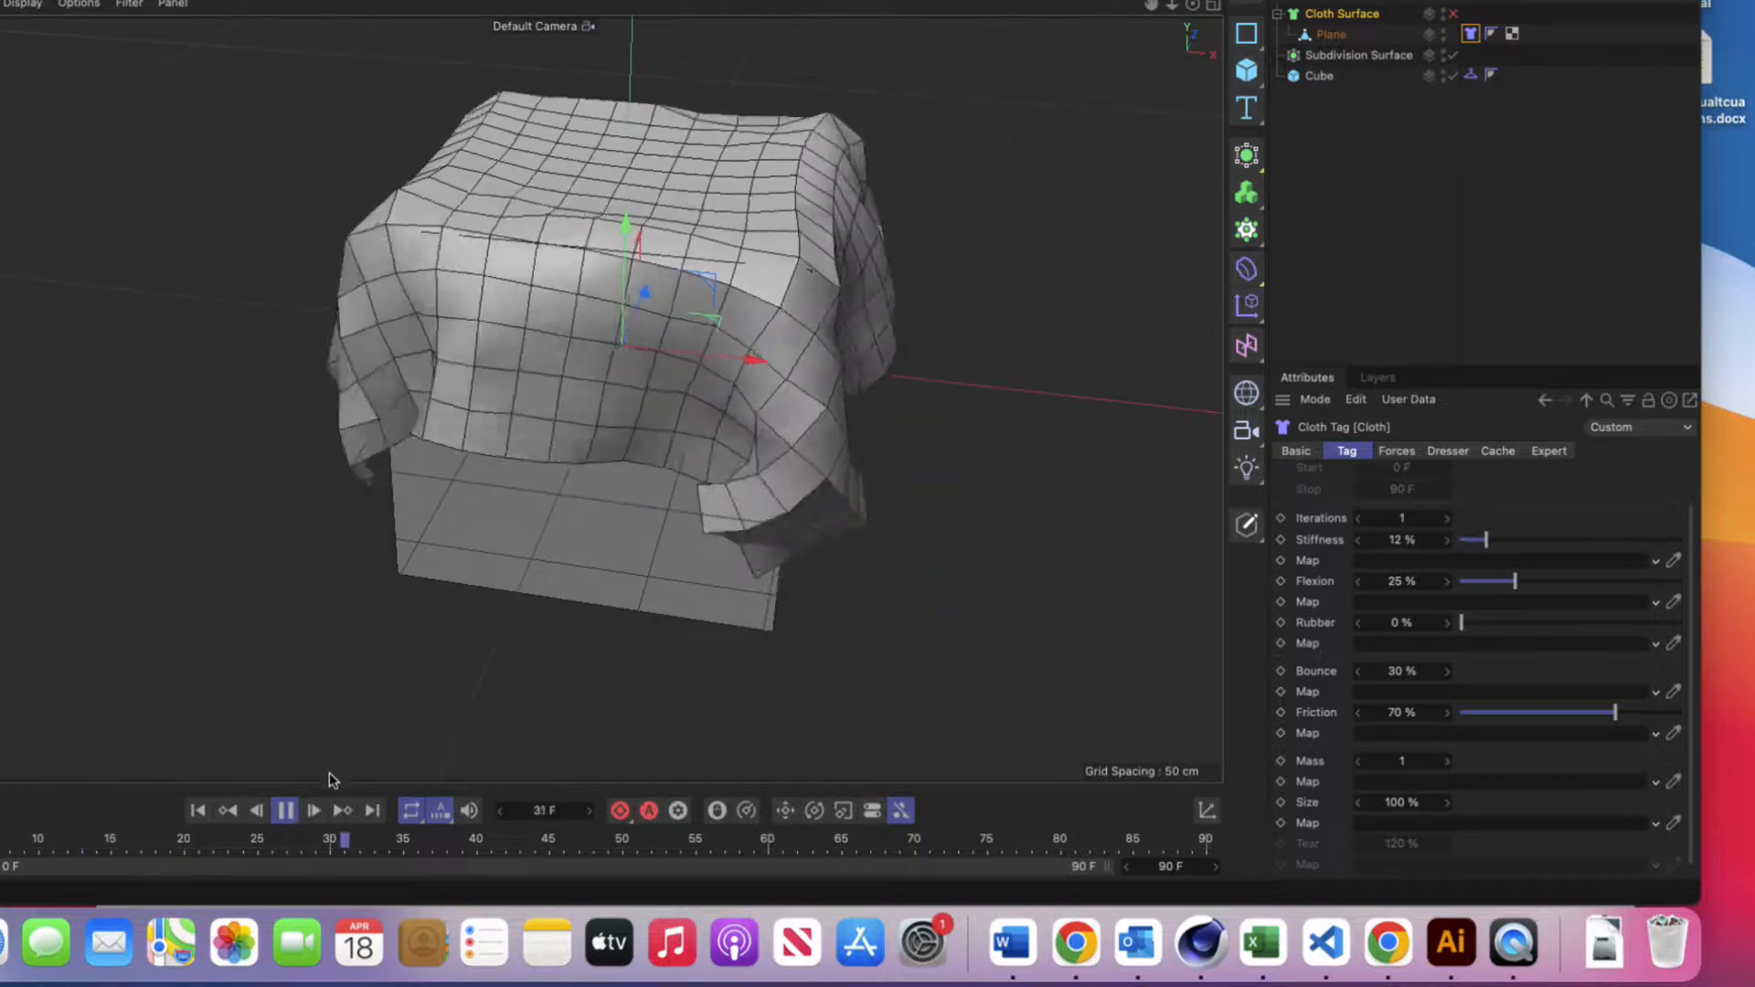
{"action": "left_click", "coordinate": [283, 812]}
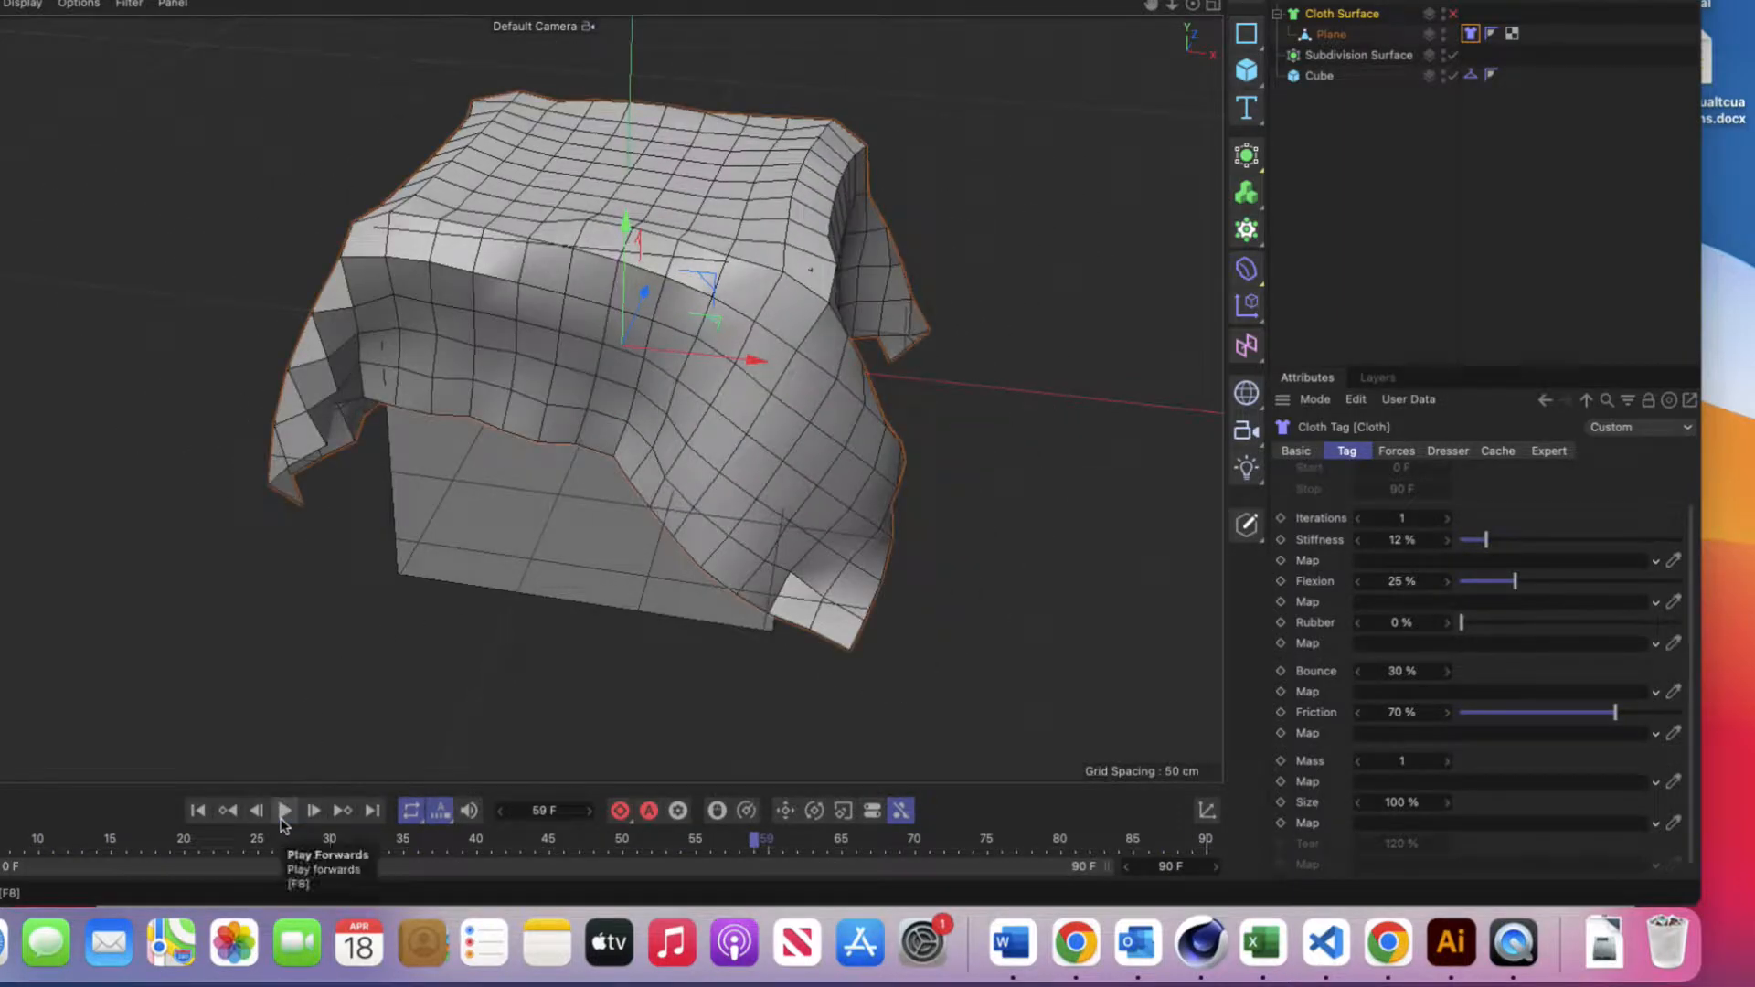
Step: Set the Cloth tag's flexion to 83%
{"action": "left_click_drag", "start_coordinate": [1514, 588], "coordinate": [1645, 599]}
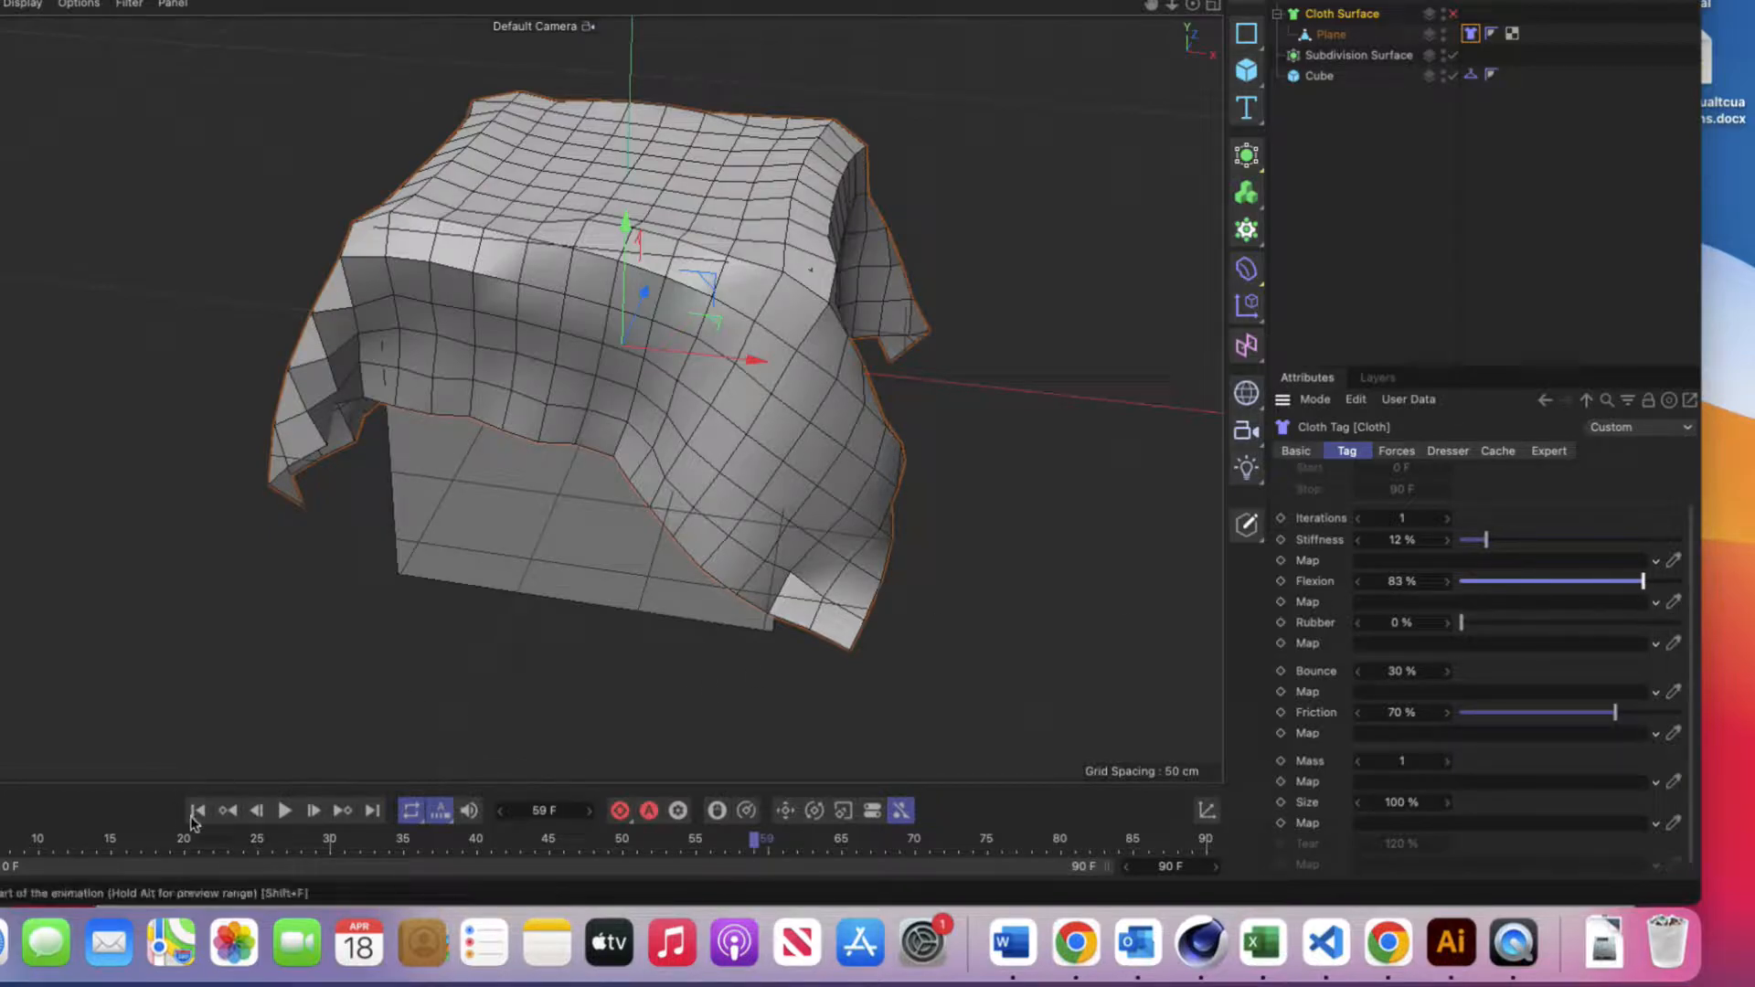
Step: Replay the cloth simulation from the first frame and set the Cloth tag's flexion to 12%
{"action": "left_click", "coordinate": [196, 814]}
{"action": "left_click", "coordinate": [283, 818]}
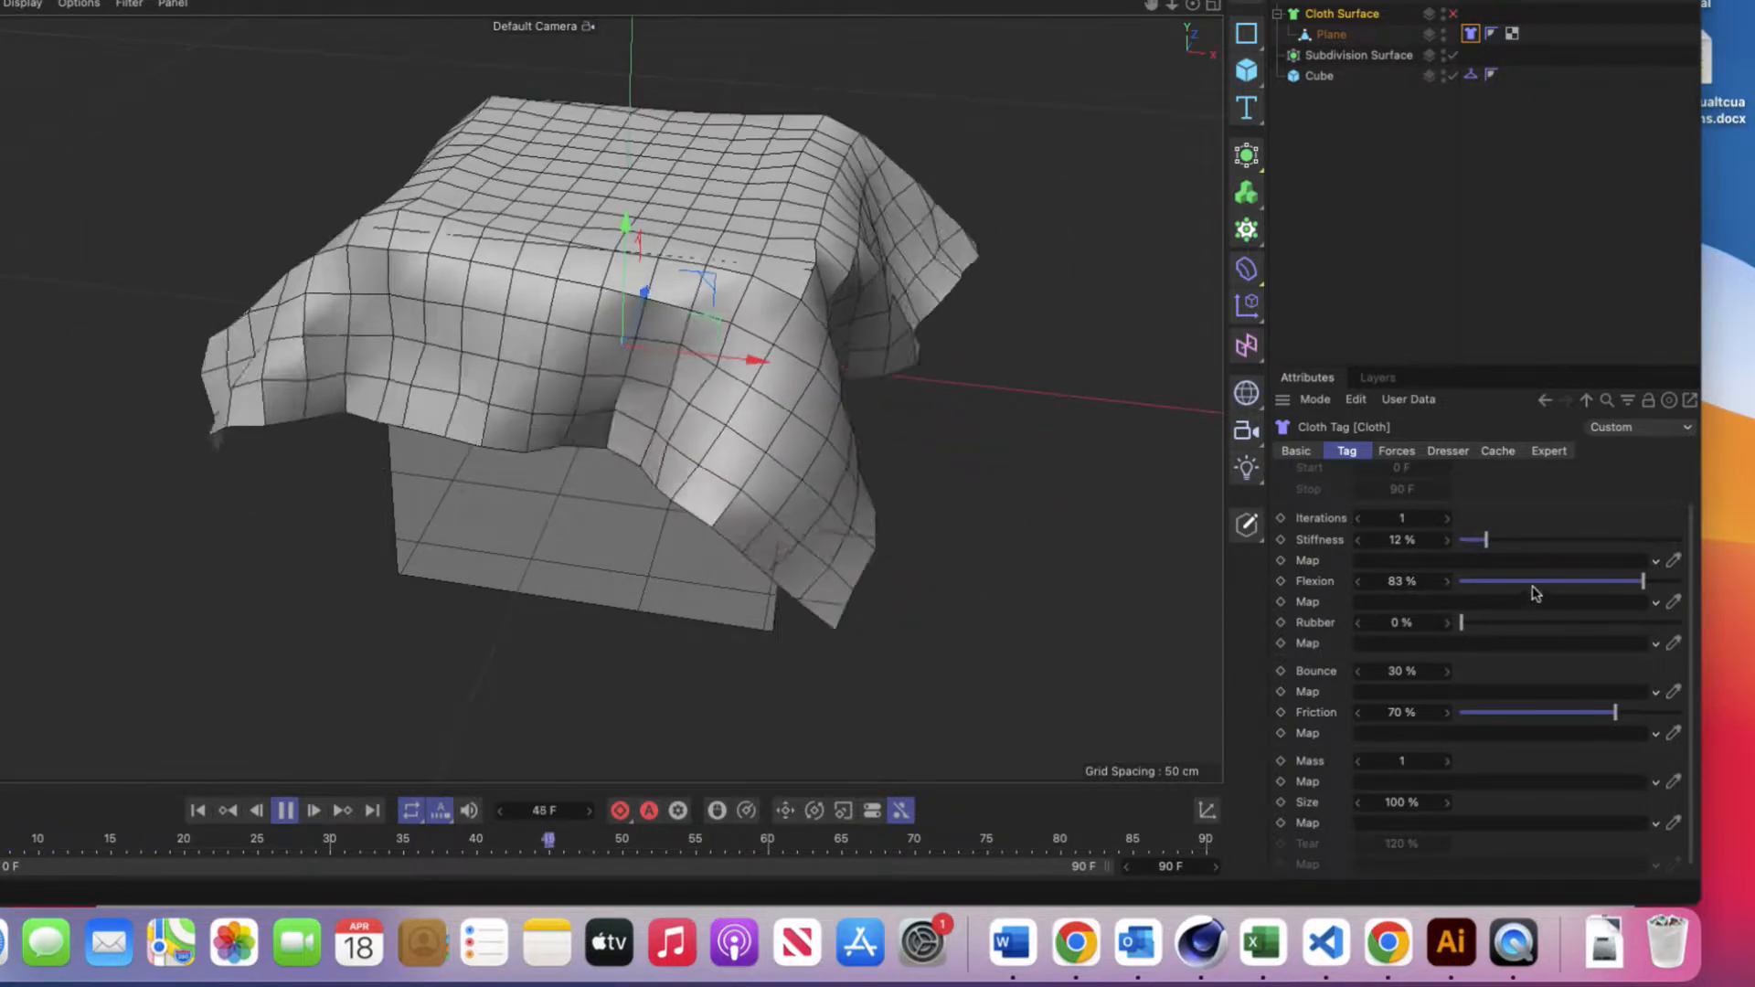
{"action": "left_click", "coordinate": [1485, 582]}
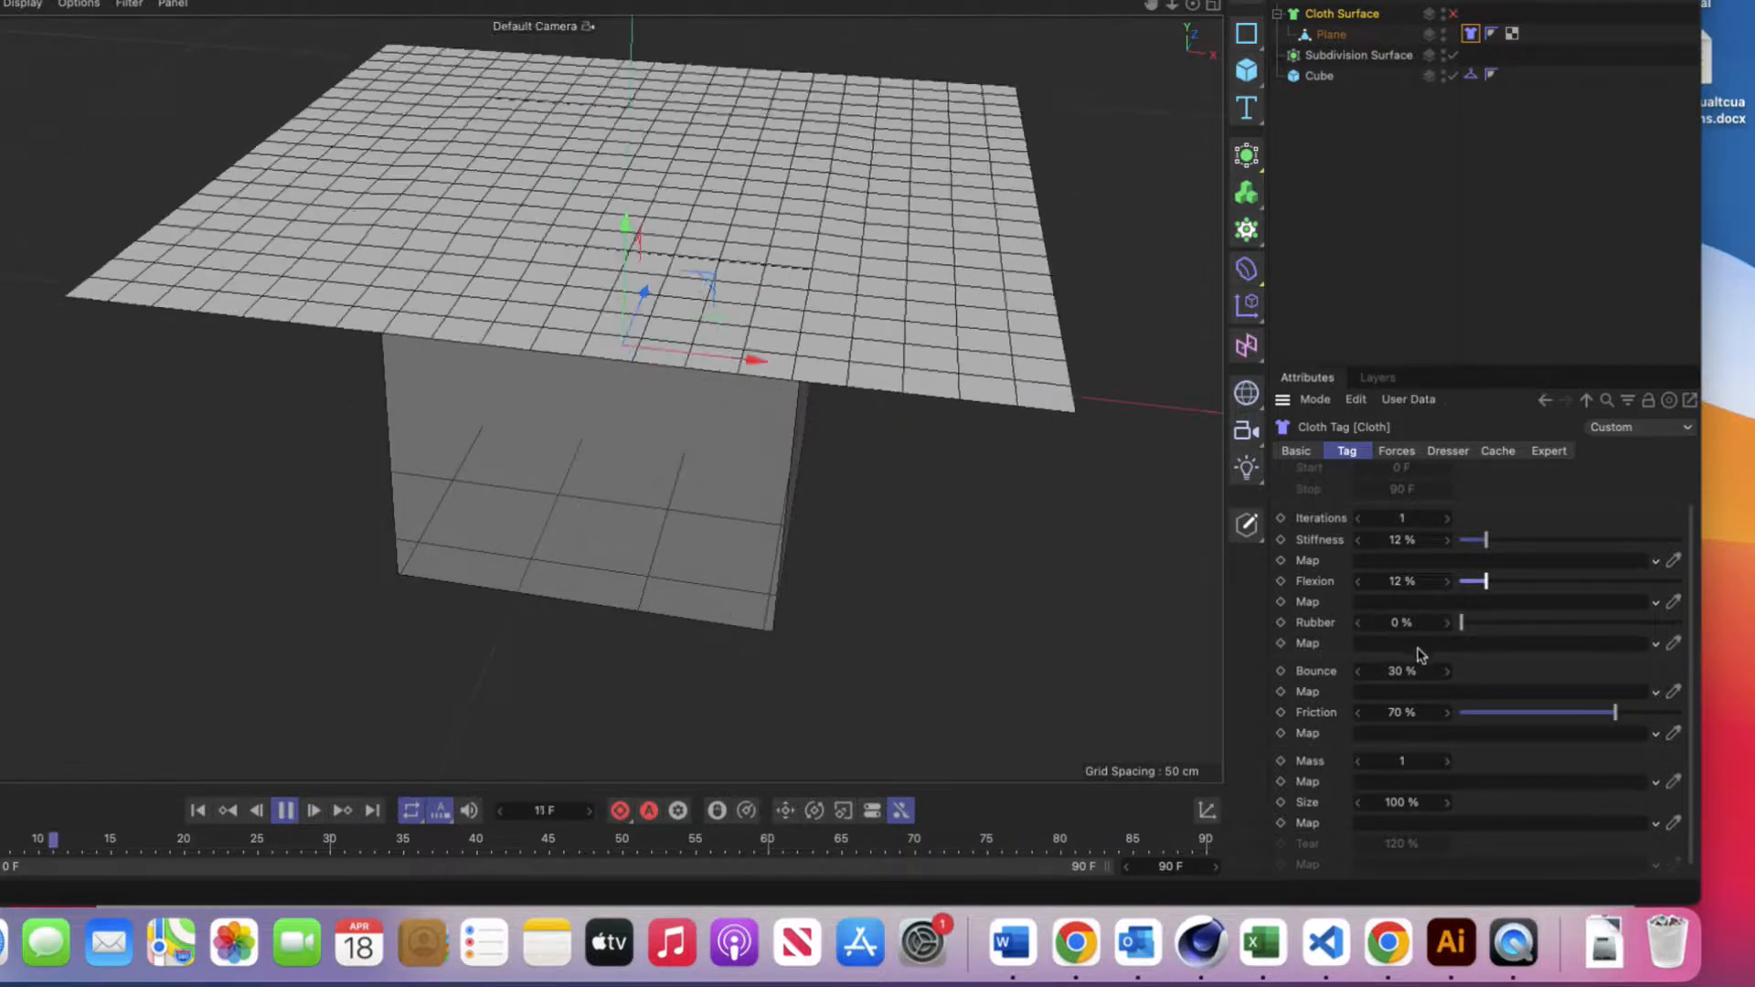
Step: While the simulation plays, try the Cloth tag's rubber at 85%, set friction to 12%, and reduce rubber to 10%
{"action": "left_click", "coordinate": [1649, 624]}
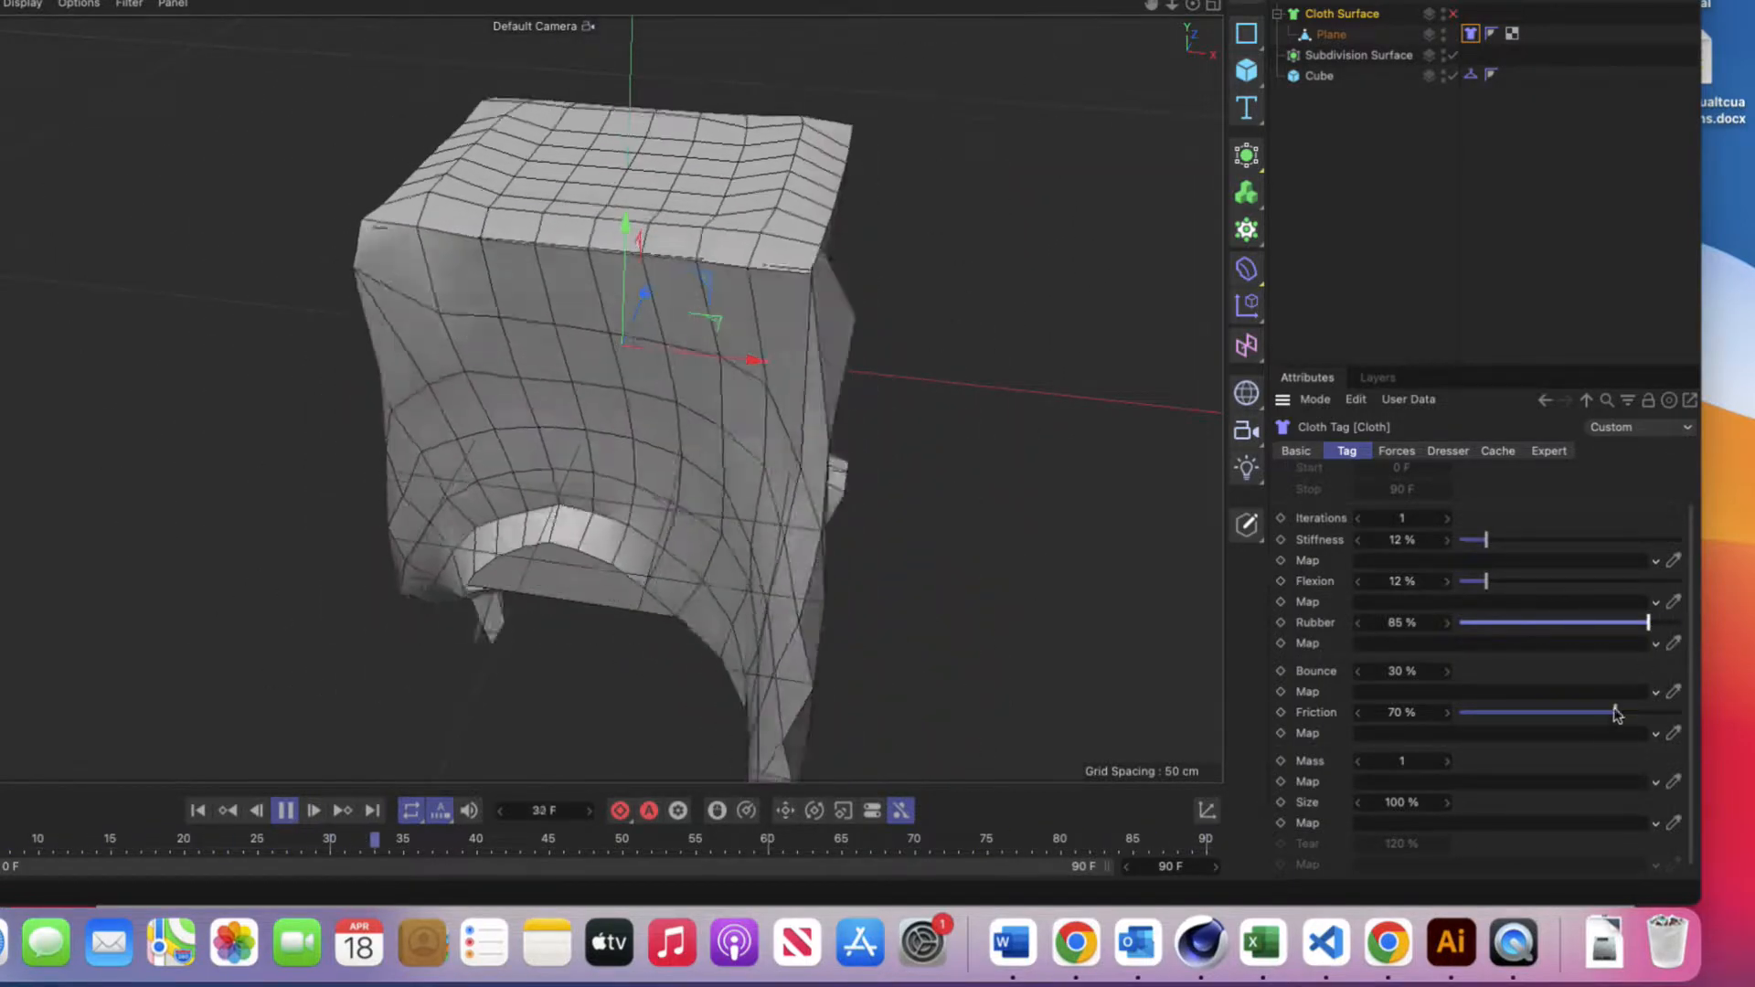
{"action": "left_click", "coordinate": [1486, 714]}
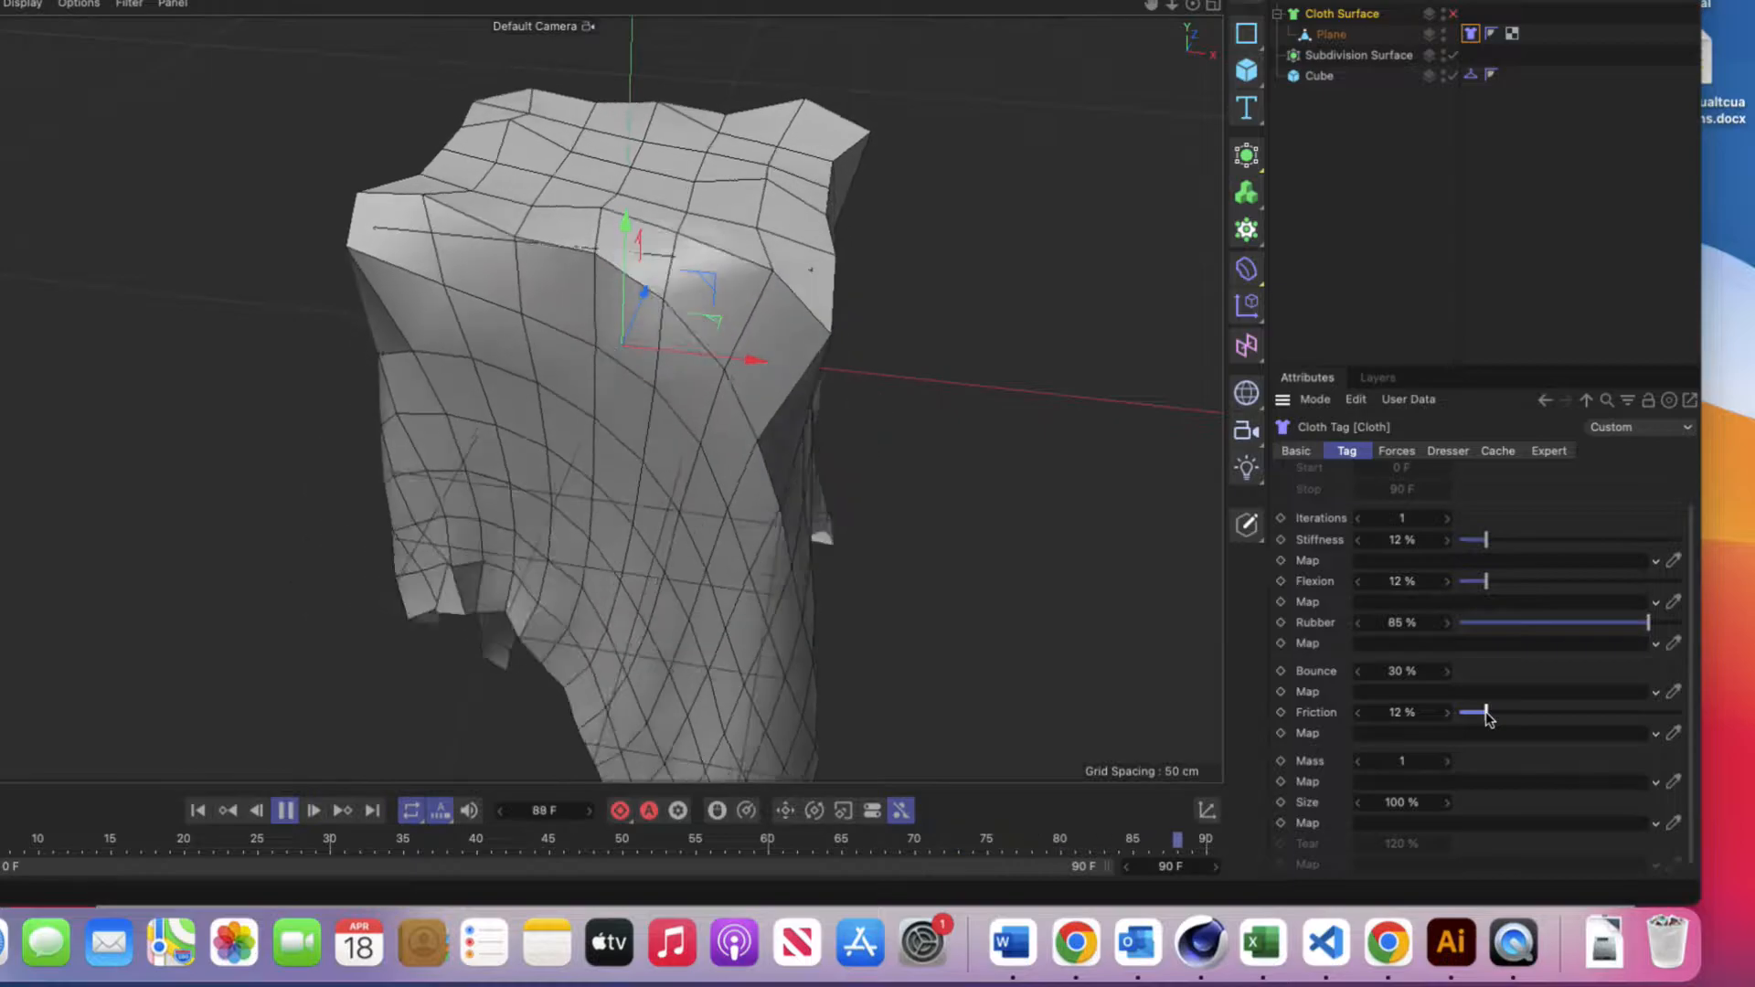
{"action": "left_click", "coordinate": [1480, 623]}
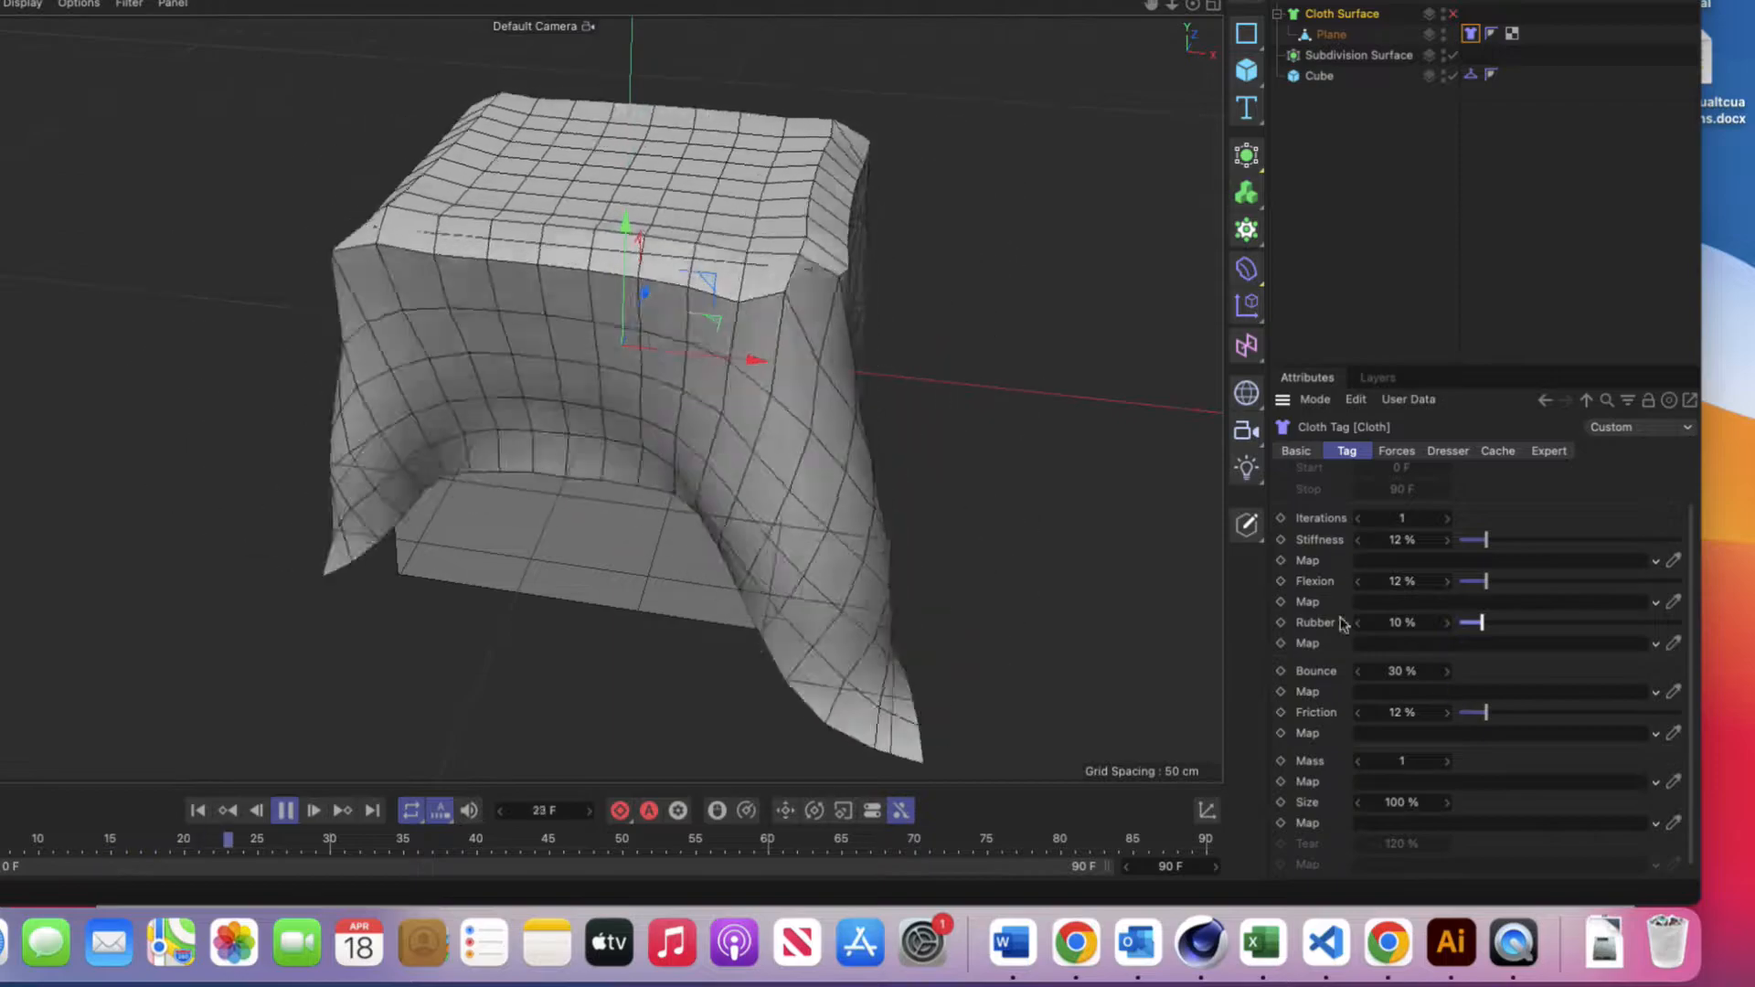
Step: Select the cube and rotate it so that it sits tilted beneath the falling cloth
{"action": "left_click", "coordinate": [1319, 75]}
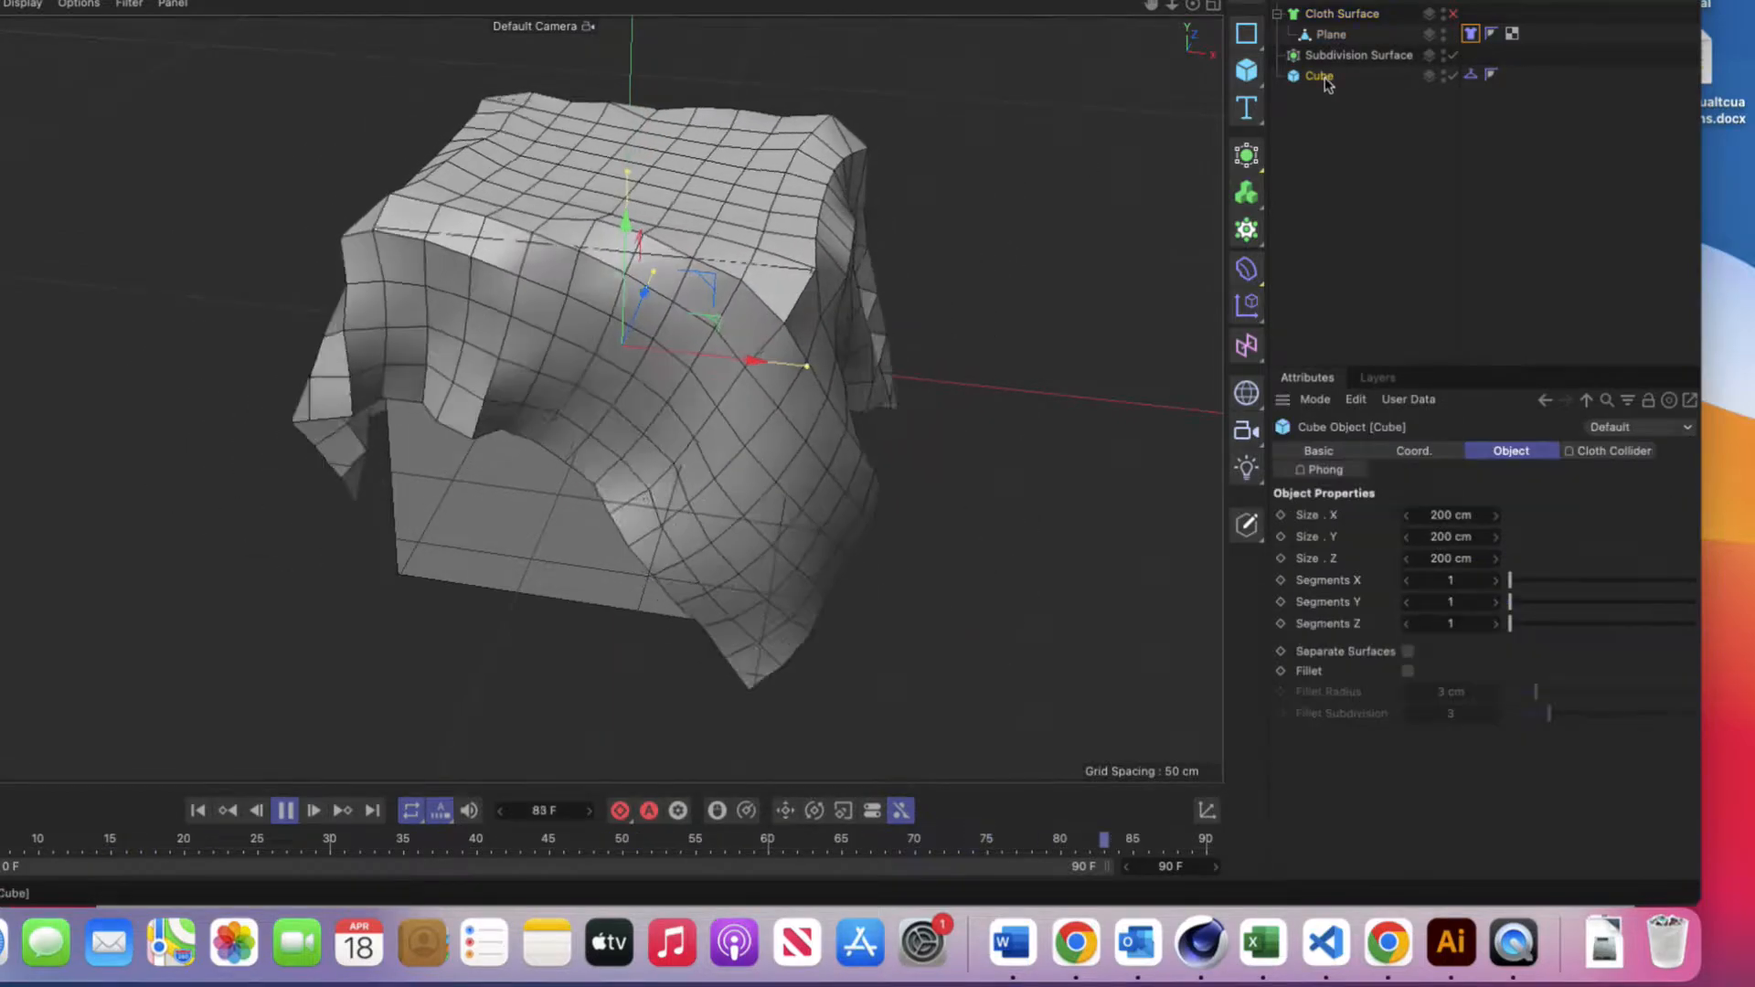
{"action": "key", "text": "r"}
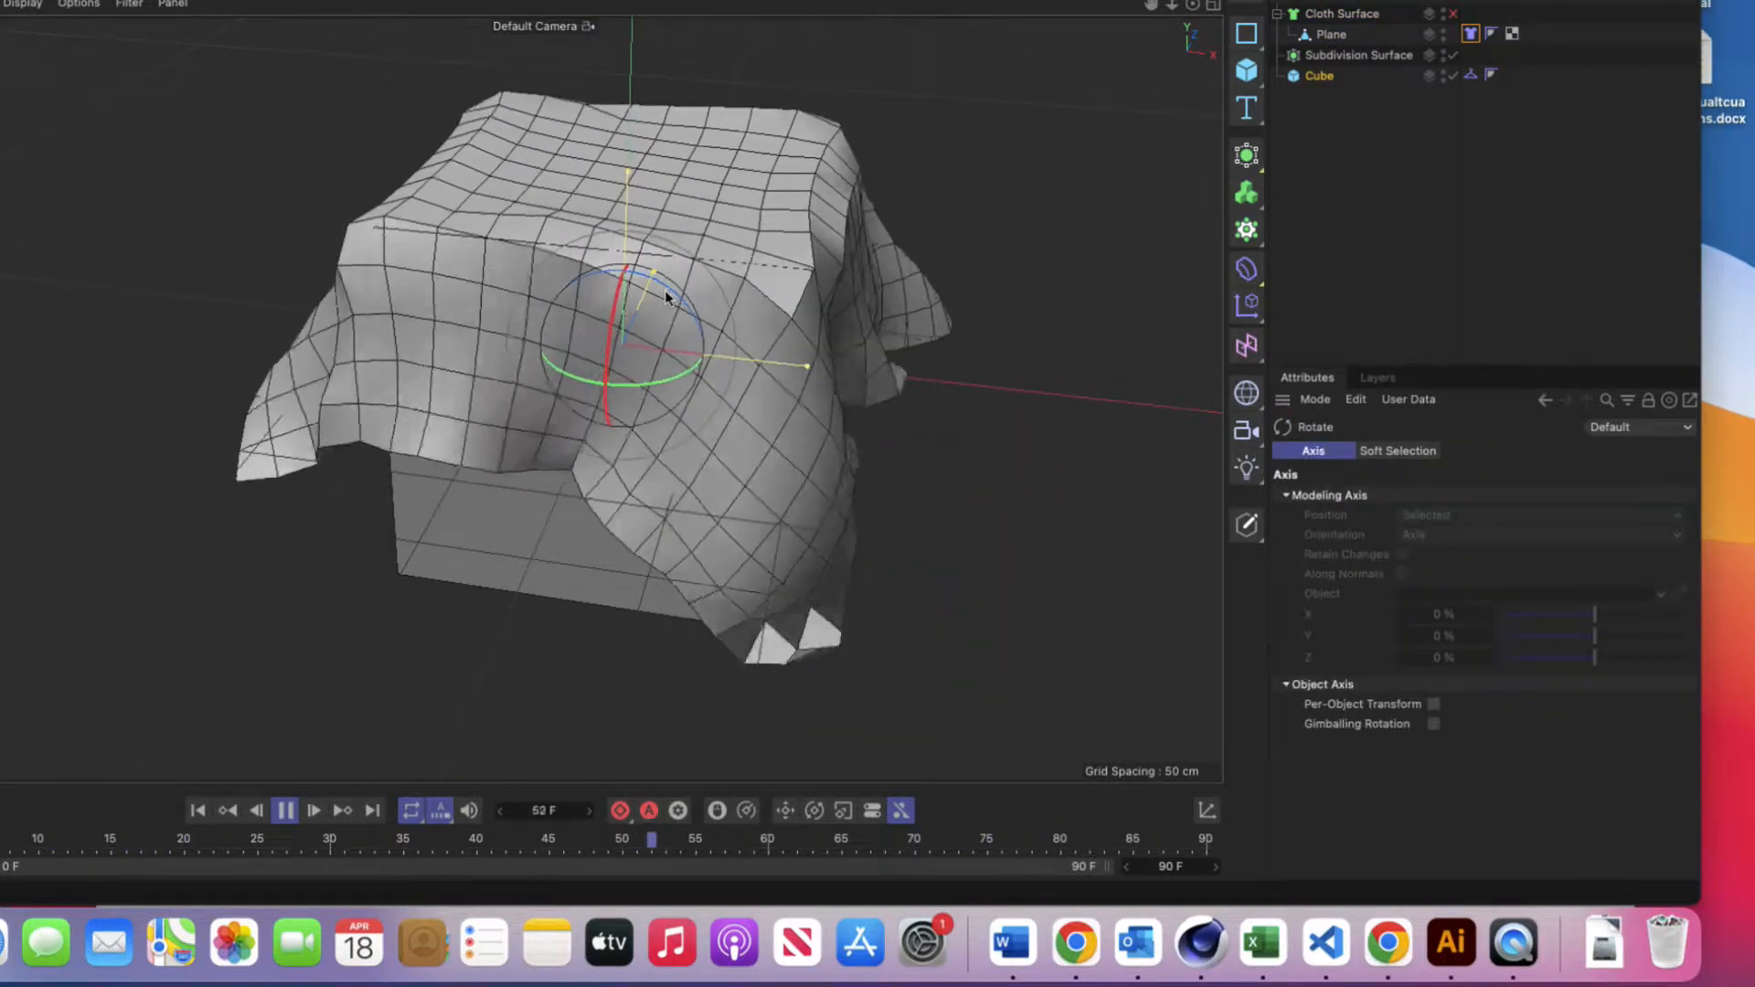
{"action": "left_click_drag", "start_coordinate": [668, 292], "coordinate": [700, 330]}
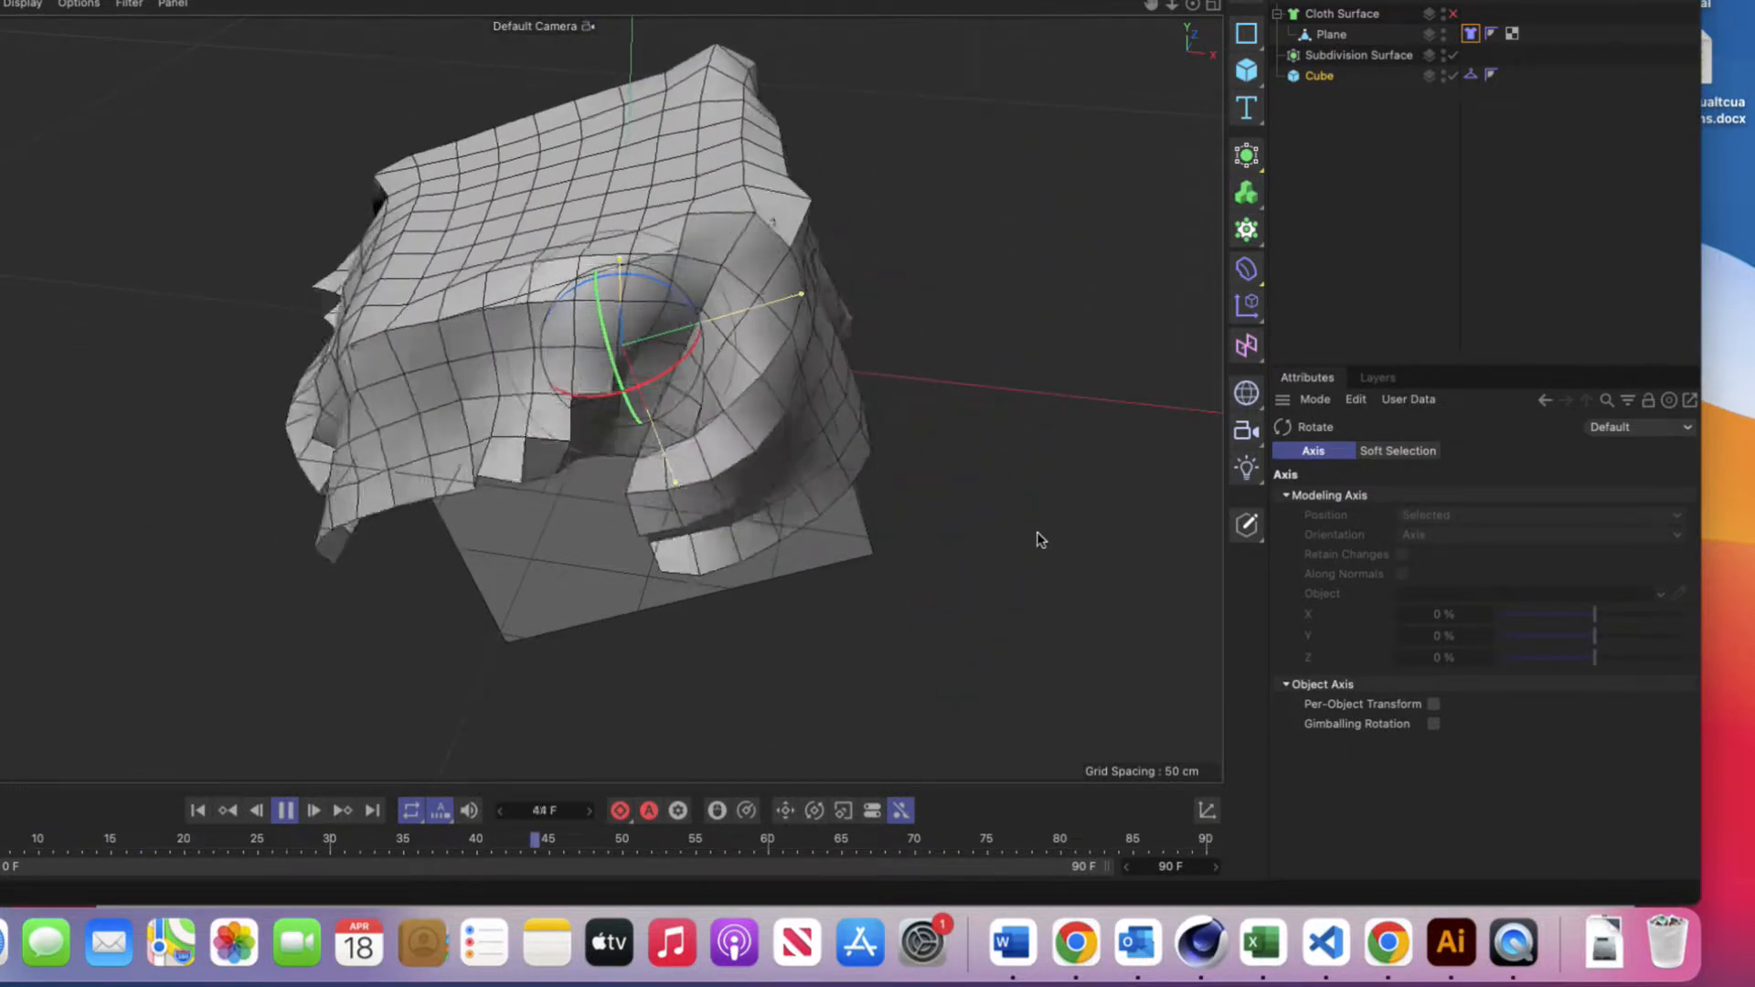
Step: Set the plane's Cloth tag to 100% stiffness and 49% flexion, and stop and rewind the simulation
{"action": "left_click", "coordinate": [1330, 34]}
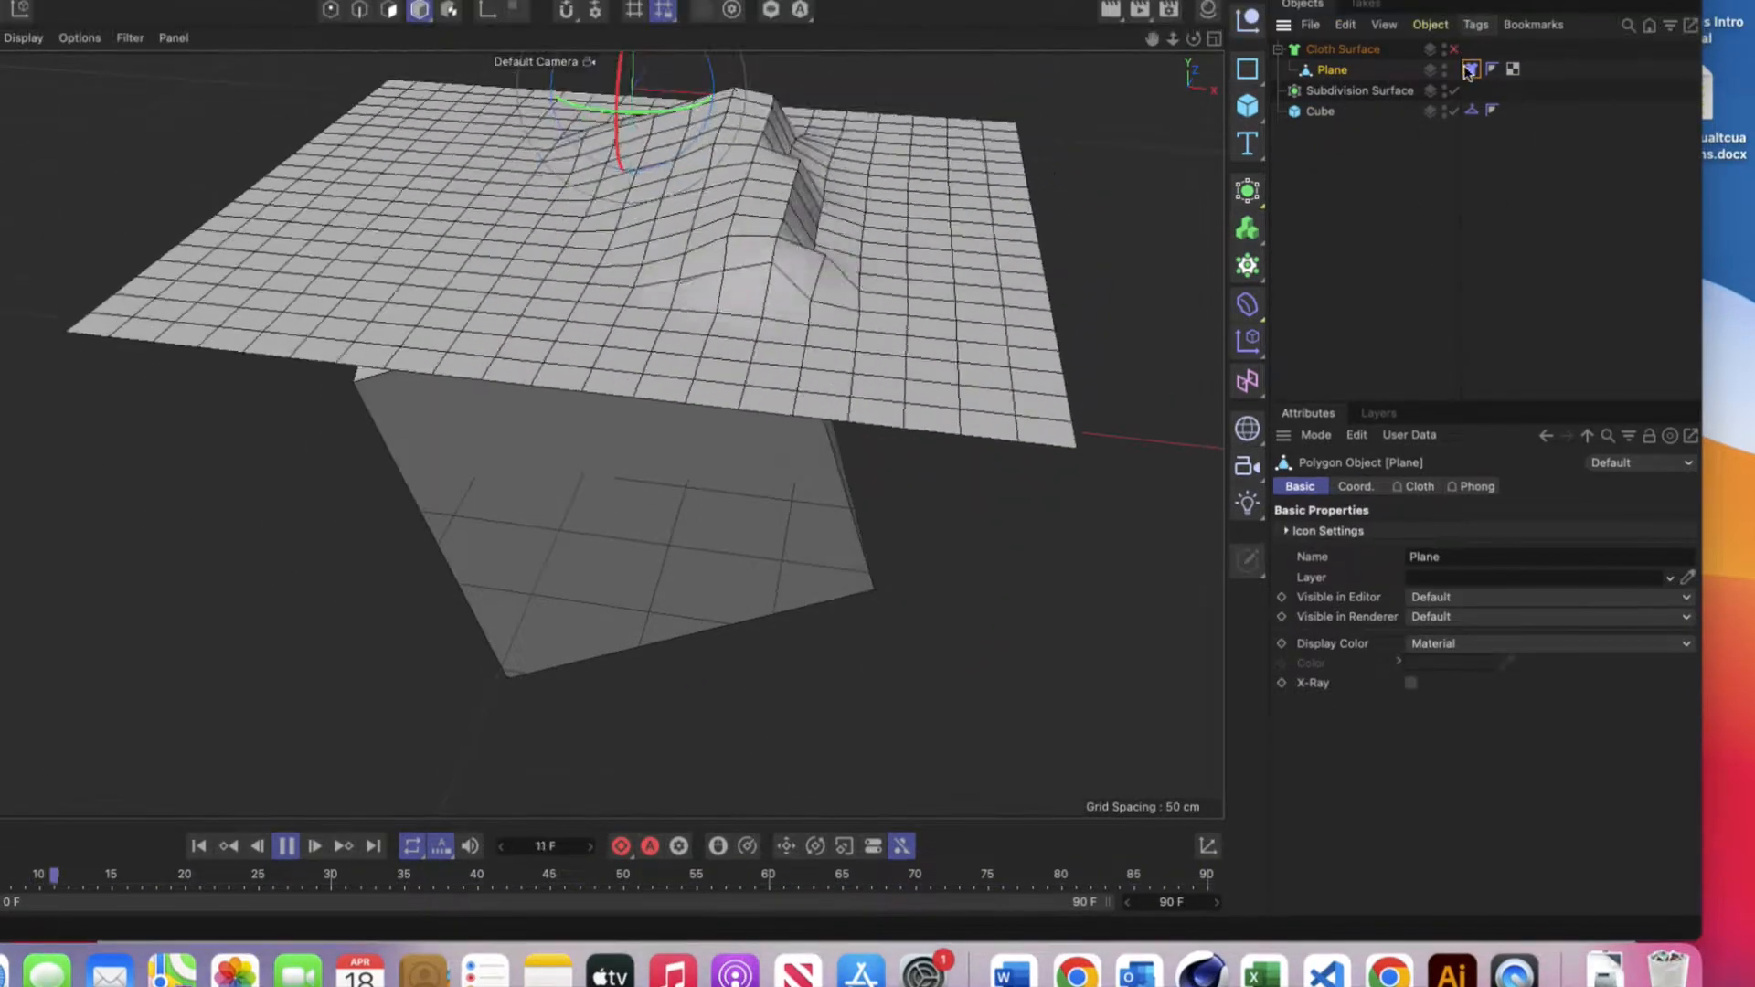
{"action": "left_click", "coordinate": [1419, 450]}
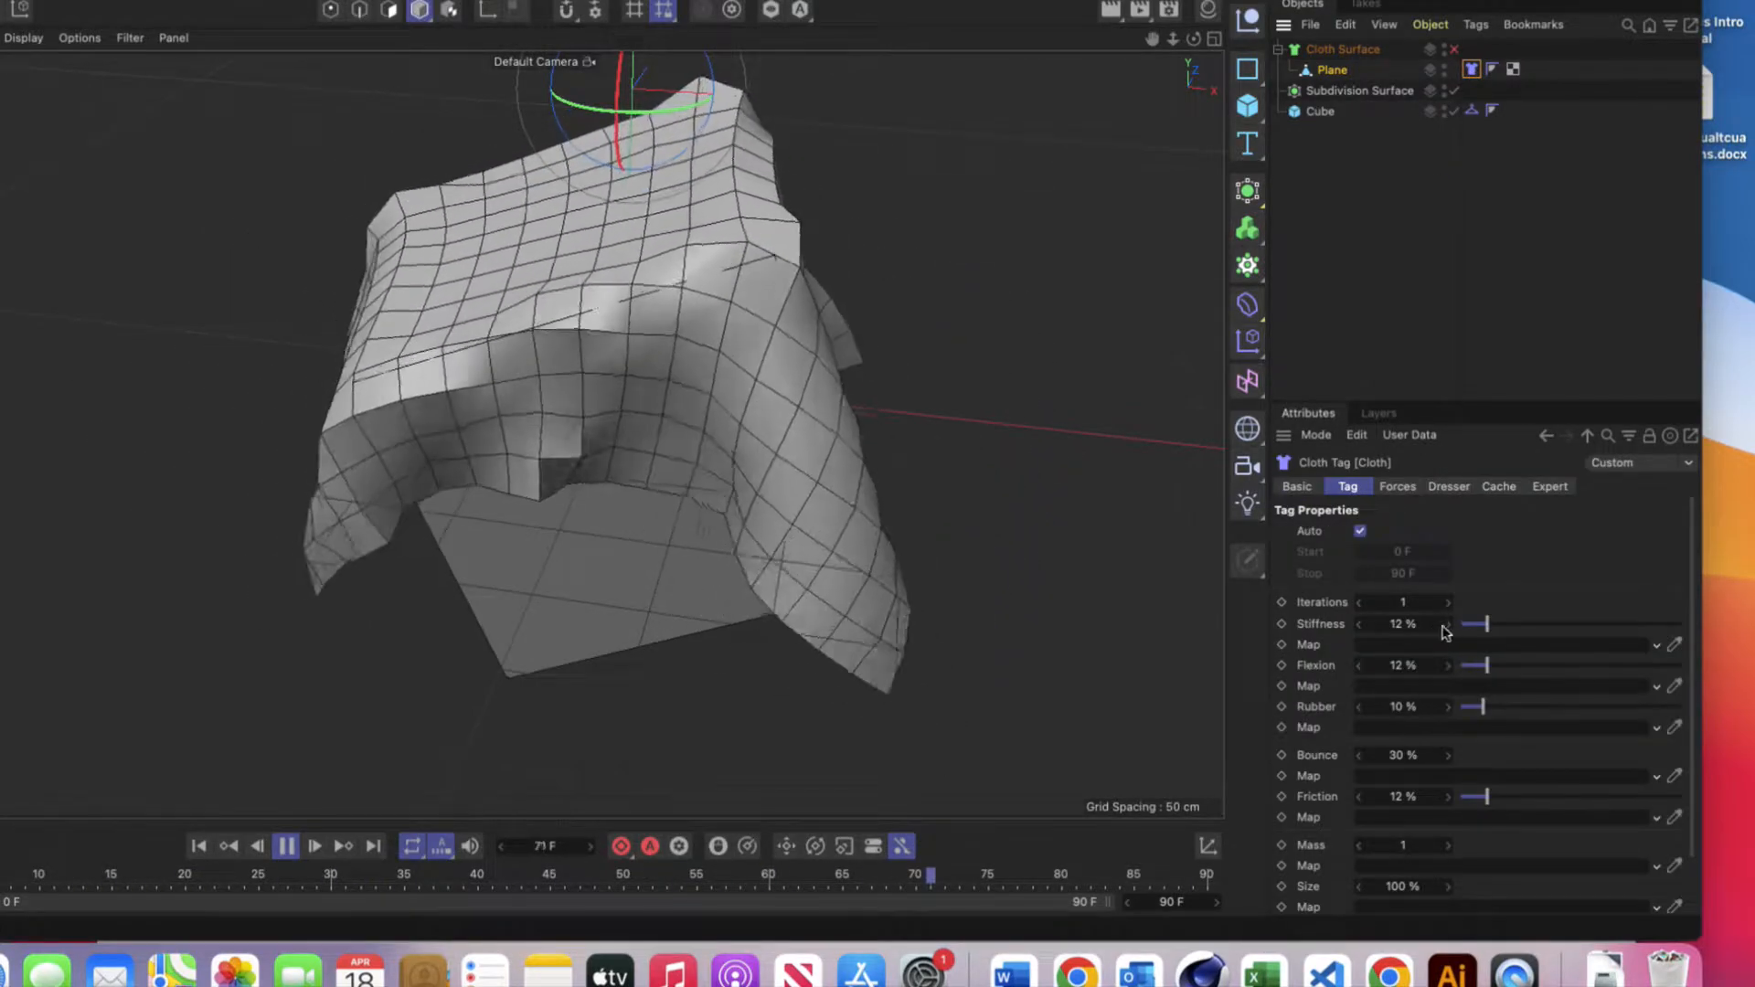
{"action": "left_click_drag", "start_coordinate": [1586, 629], "coordinate": [1616, 637]}
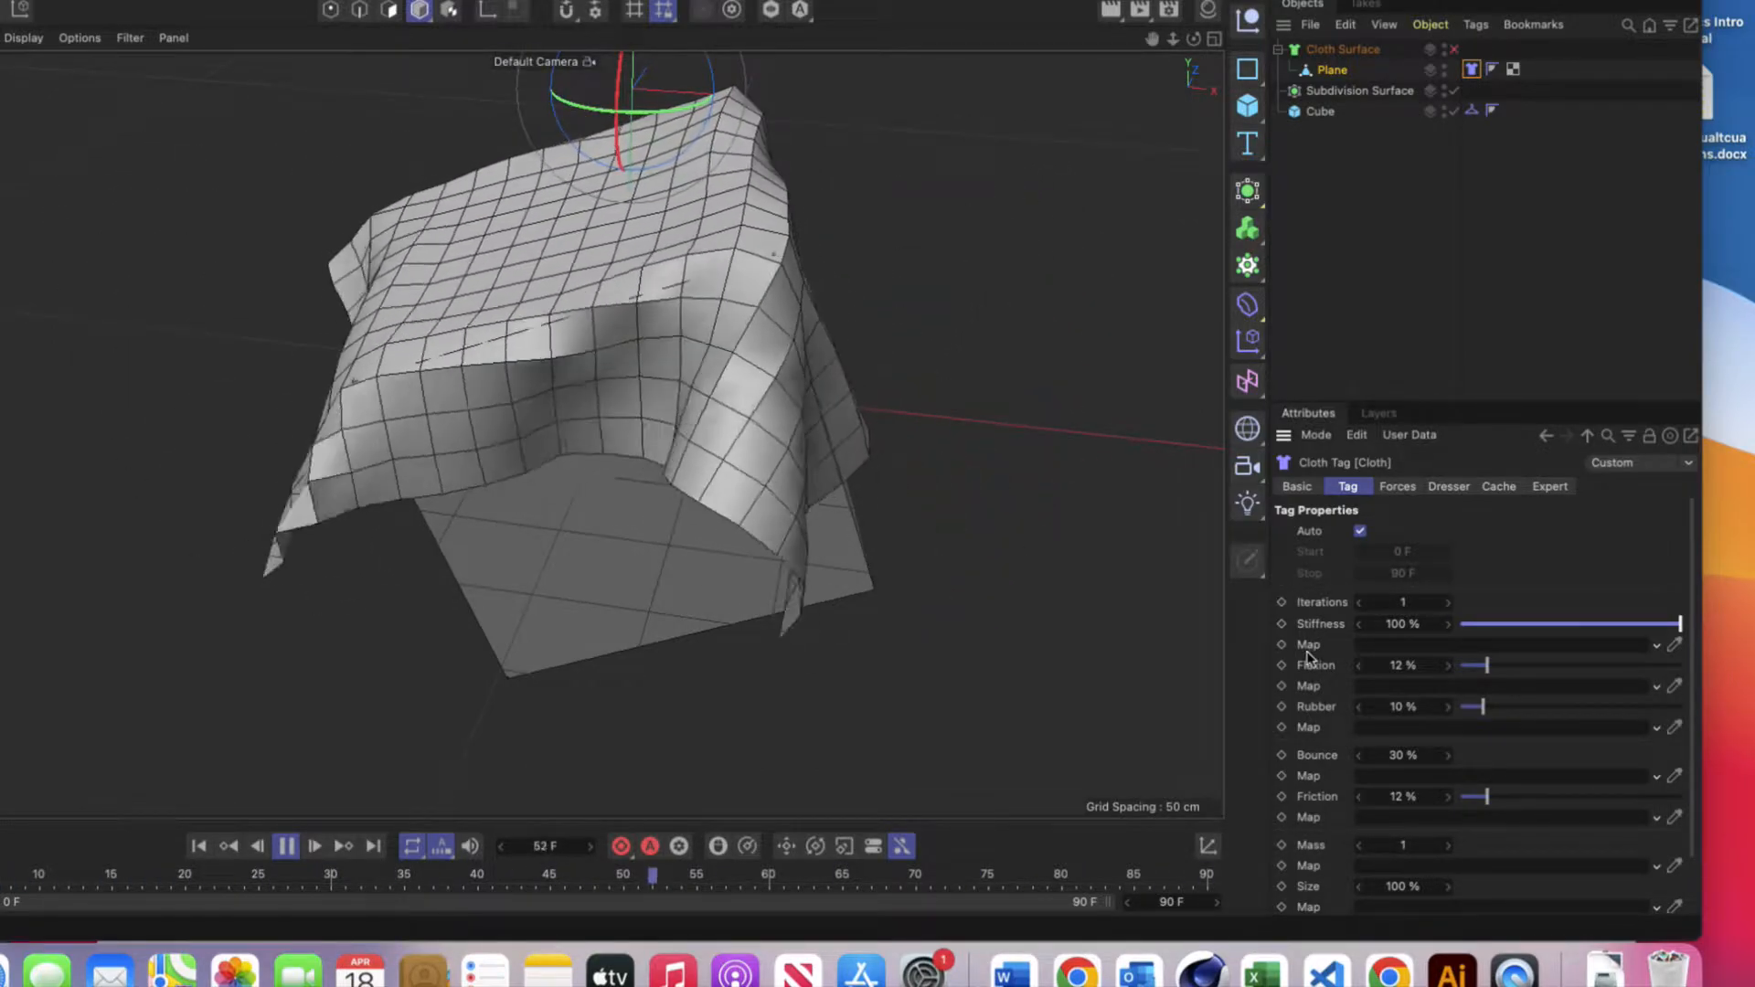
{"action": "left_click_drag", "start_coordinate": [1486, 665], "coordinate": [1570, 674]}
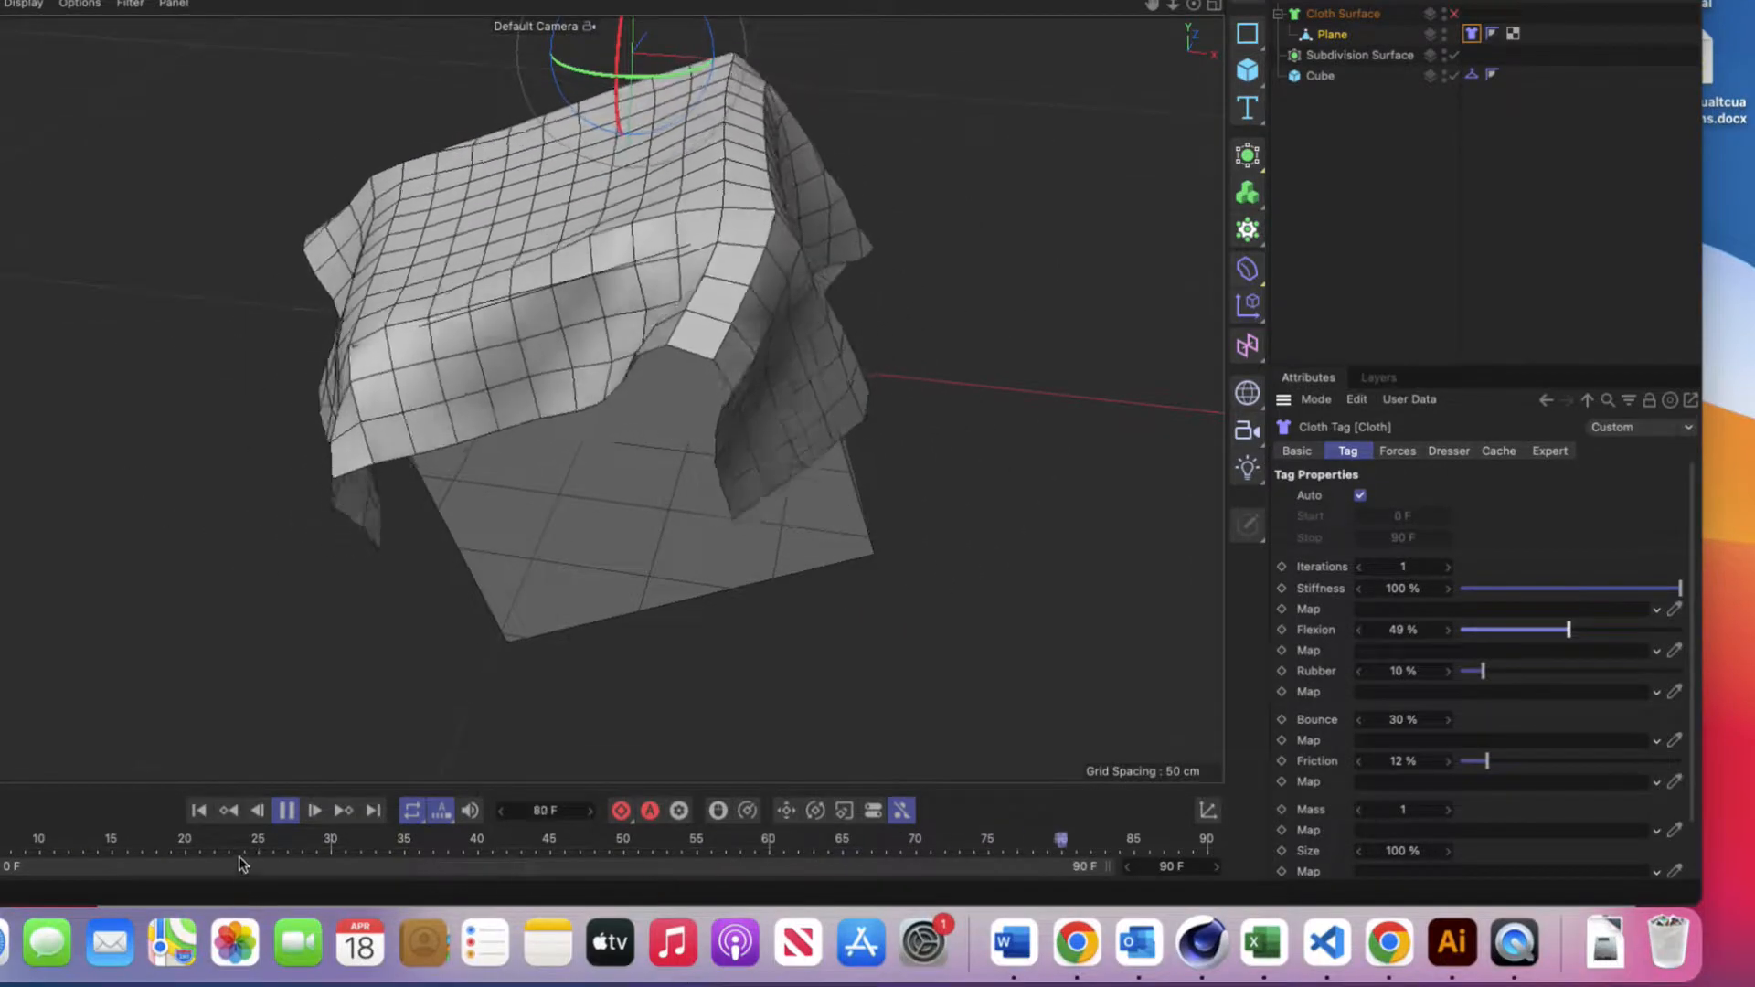
{"action": "left_click", "coordinate": [284, 812]}
{"action": "left_click", "coordinate": [194, 811]}
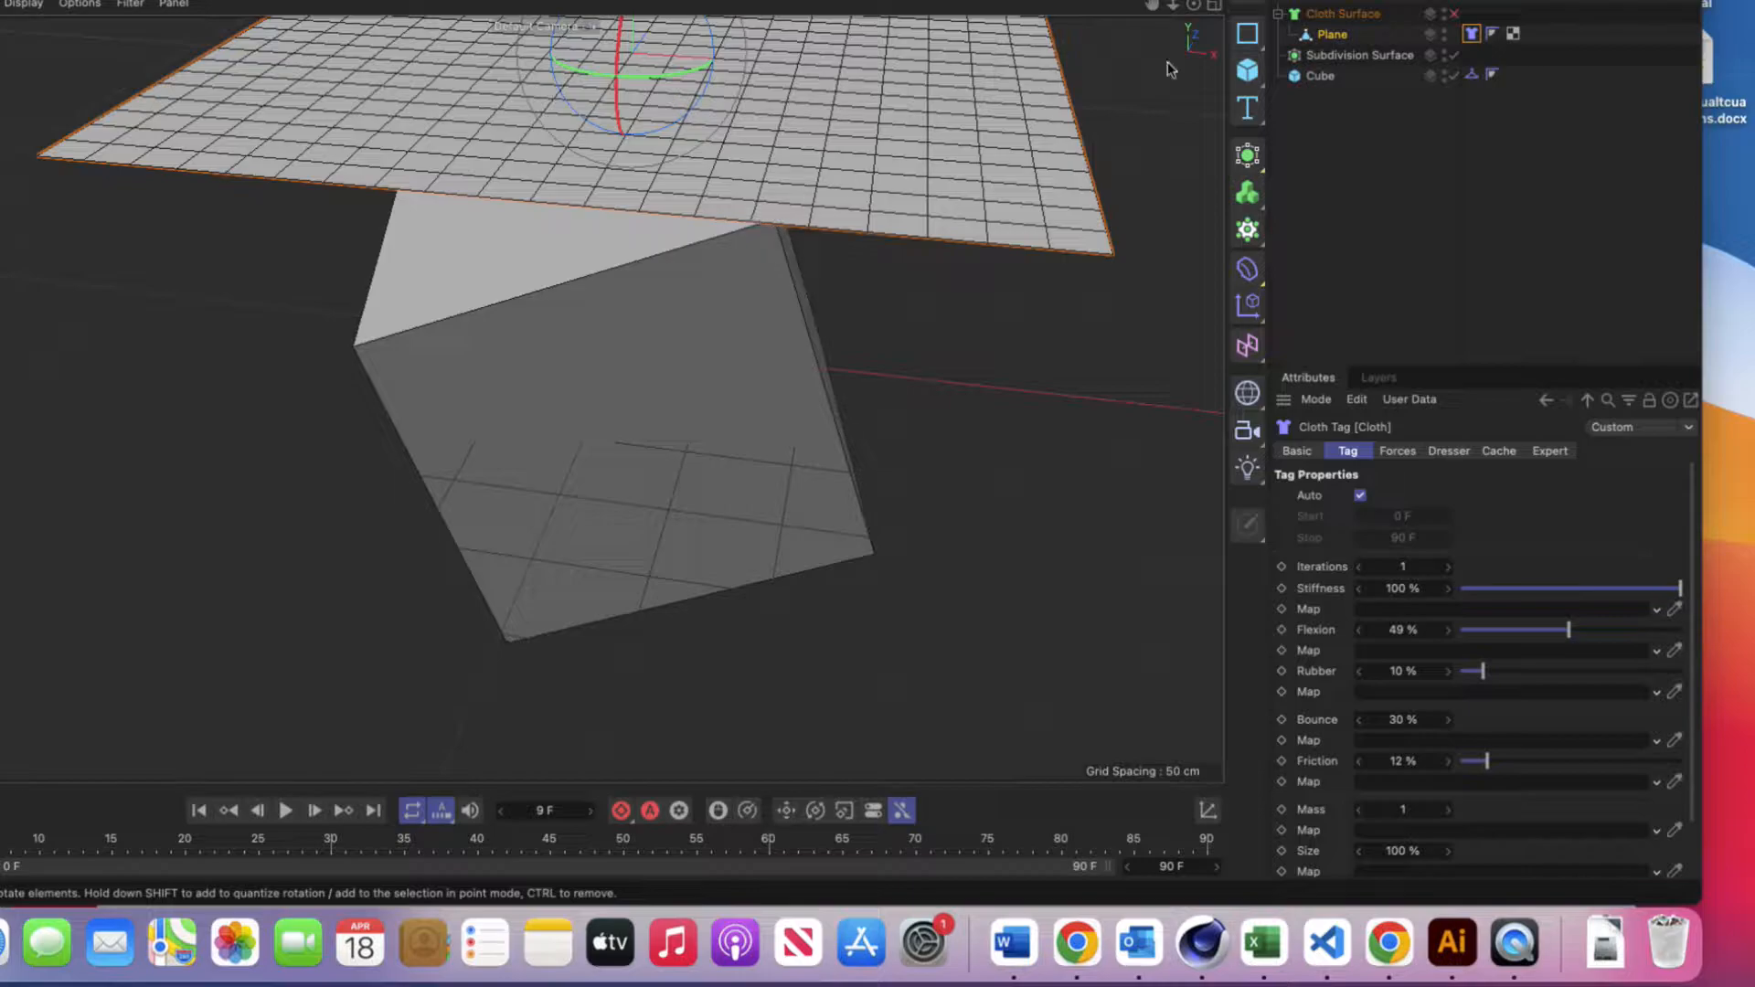
Step: Subdivide the plane's mesh with the Catmull-Clark pattern and 2 subdivisions
{"action": "left_click", "coordinate": [1330, 35]}
{"action": "scroll", "coordinate": [827, 112], "scroll_direction": "down", "scroll_amount": 5}
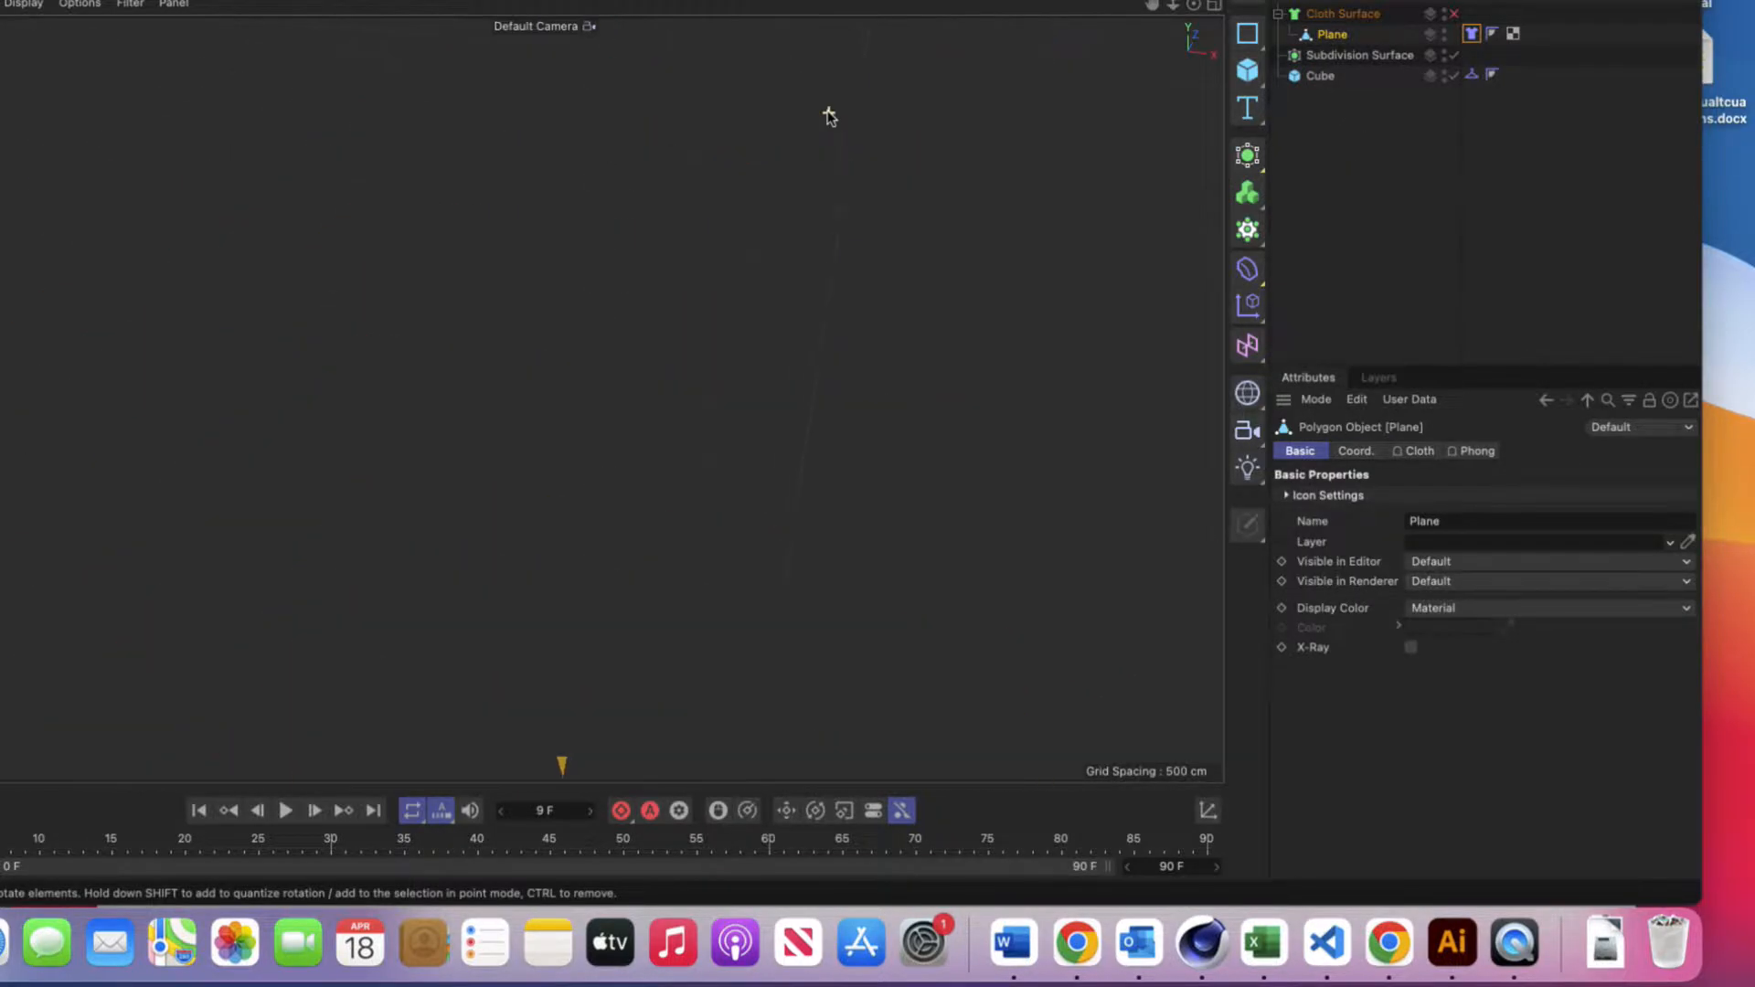
{"action": "scroll", "coordinate": [829, 115], "scroll_direction": "up", "scroll_amount": 5}
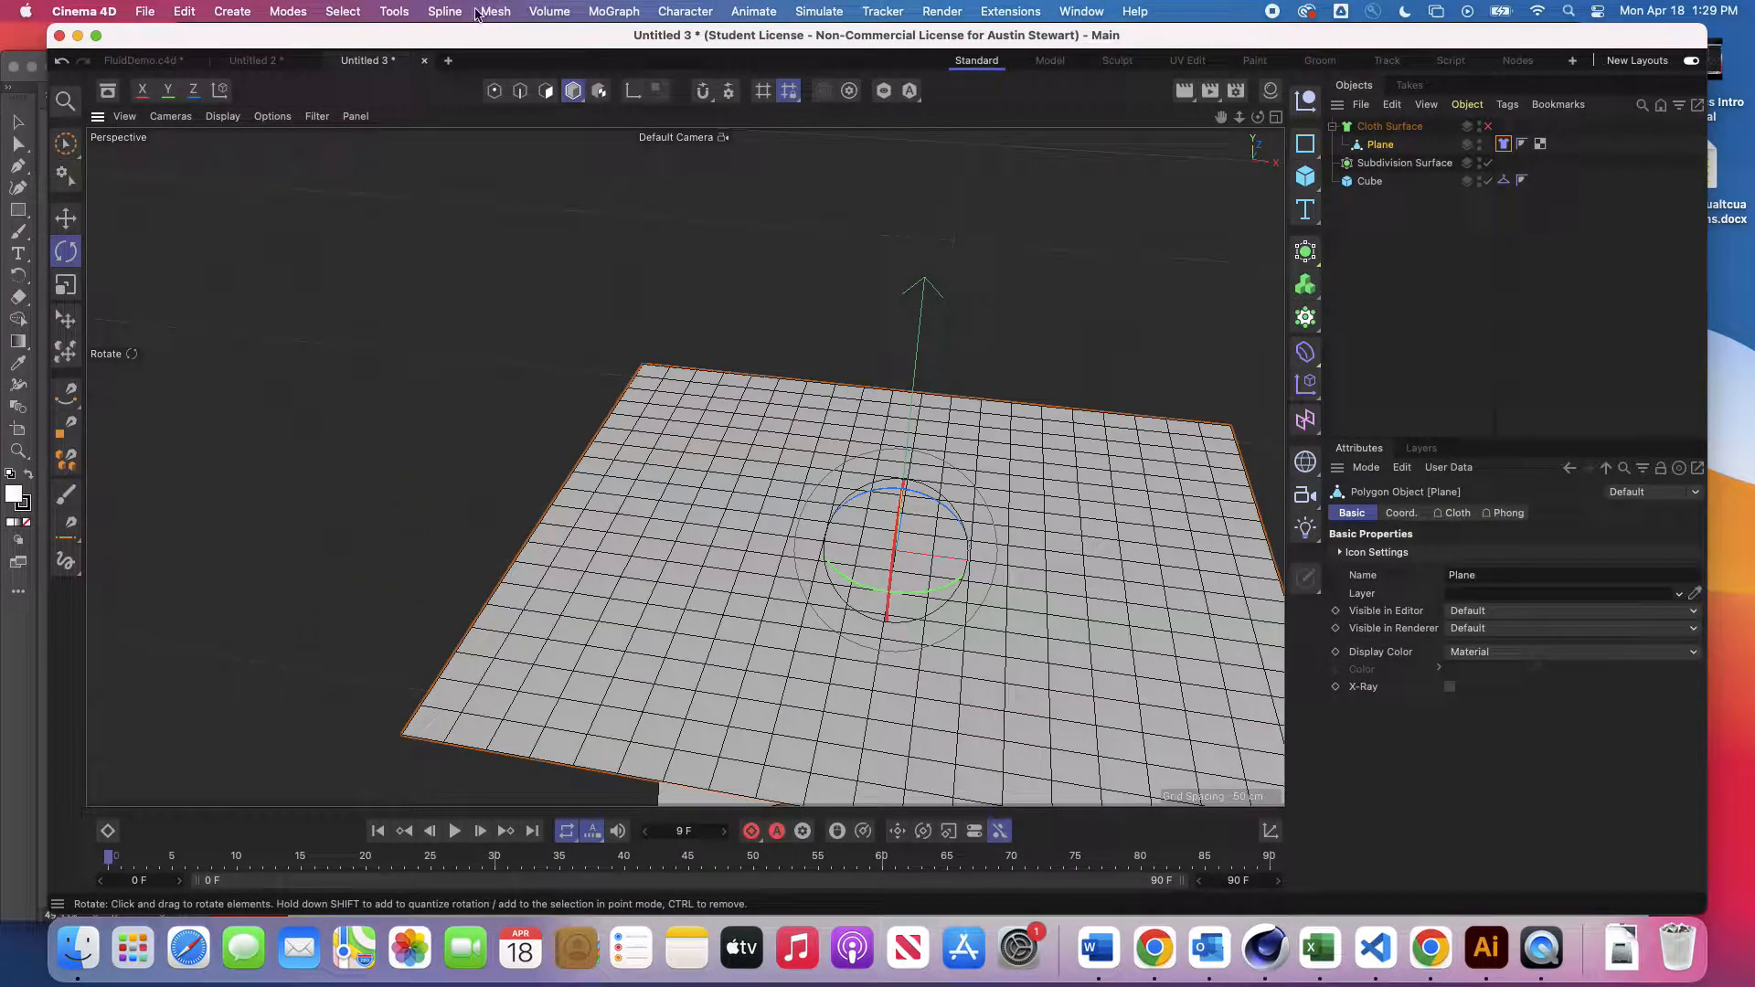
{"action": "left_click", "coordinate": [501, 11]}
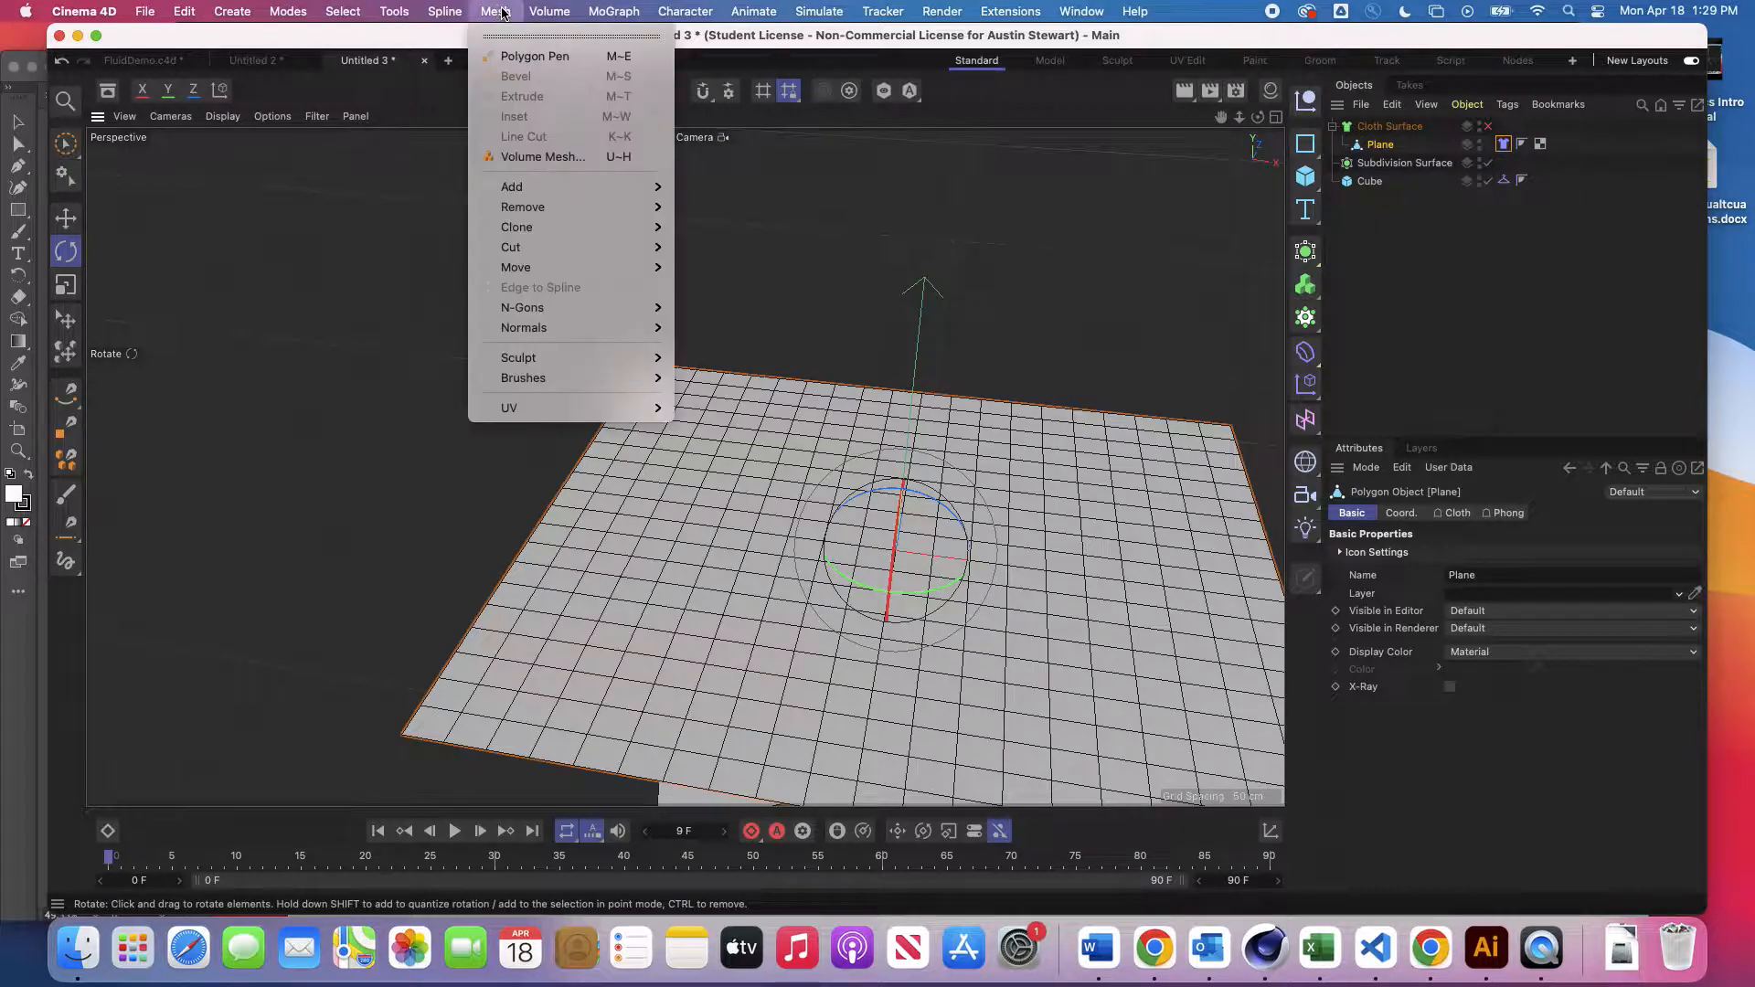
{"action": "mouse_move", "coordinate": [545, 198]}
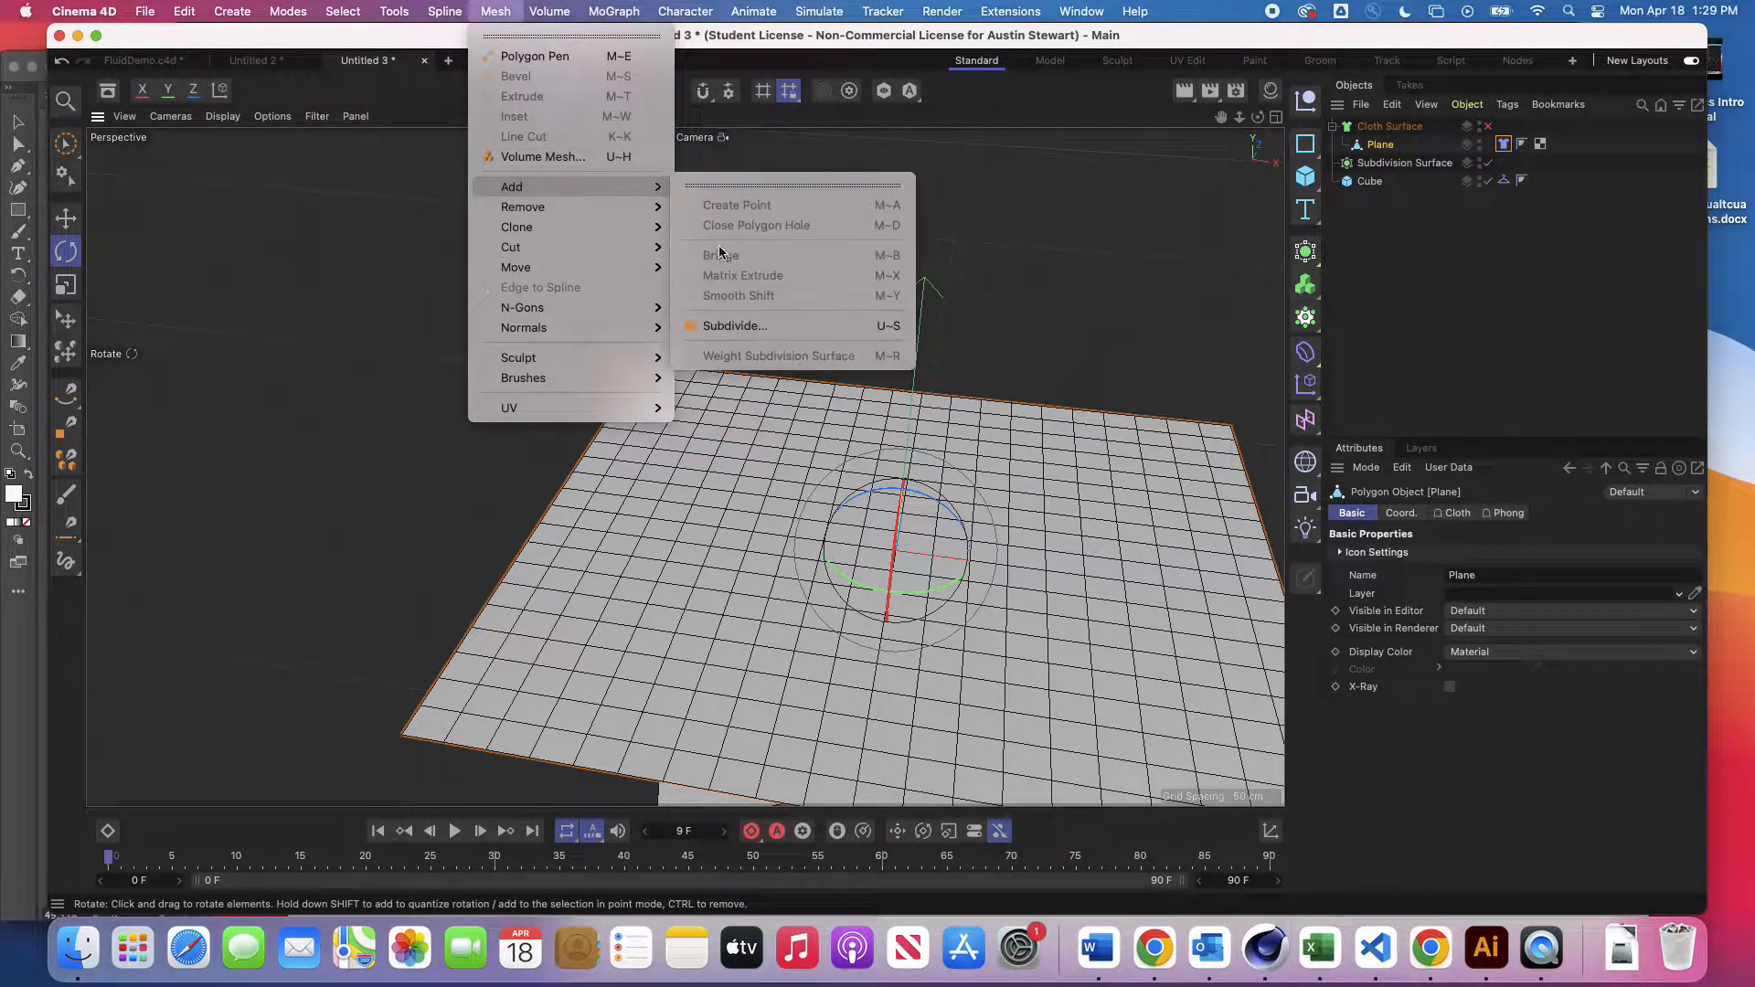
{"action": "left_click", "coordinate": [737, 327]}
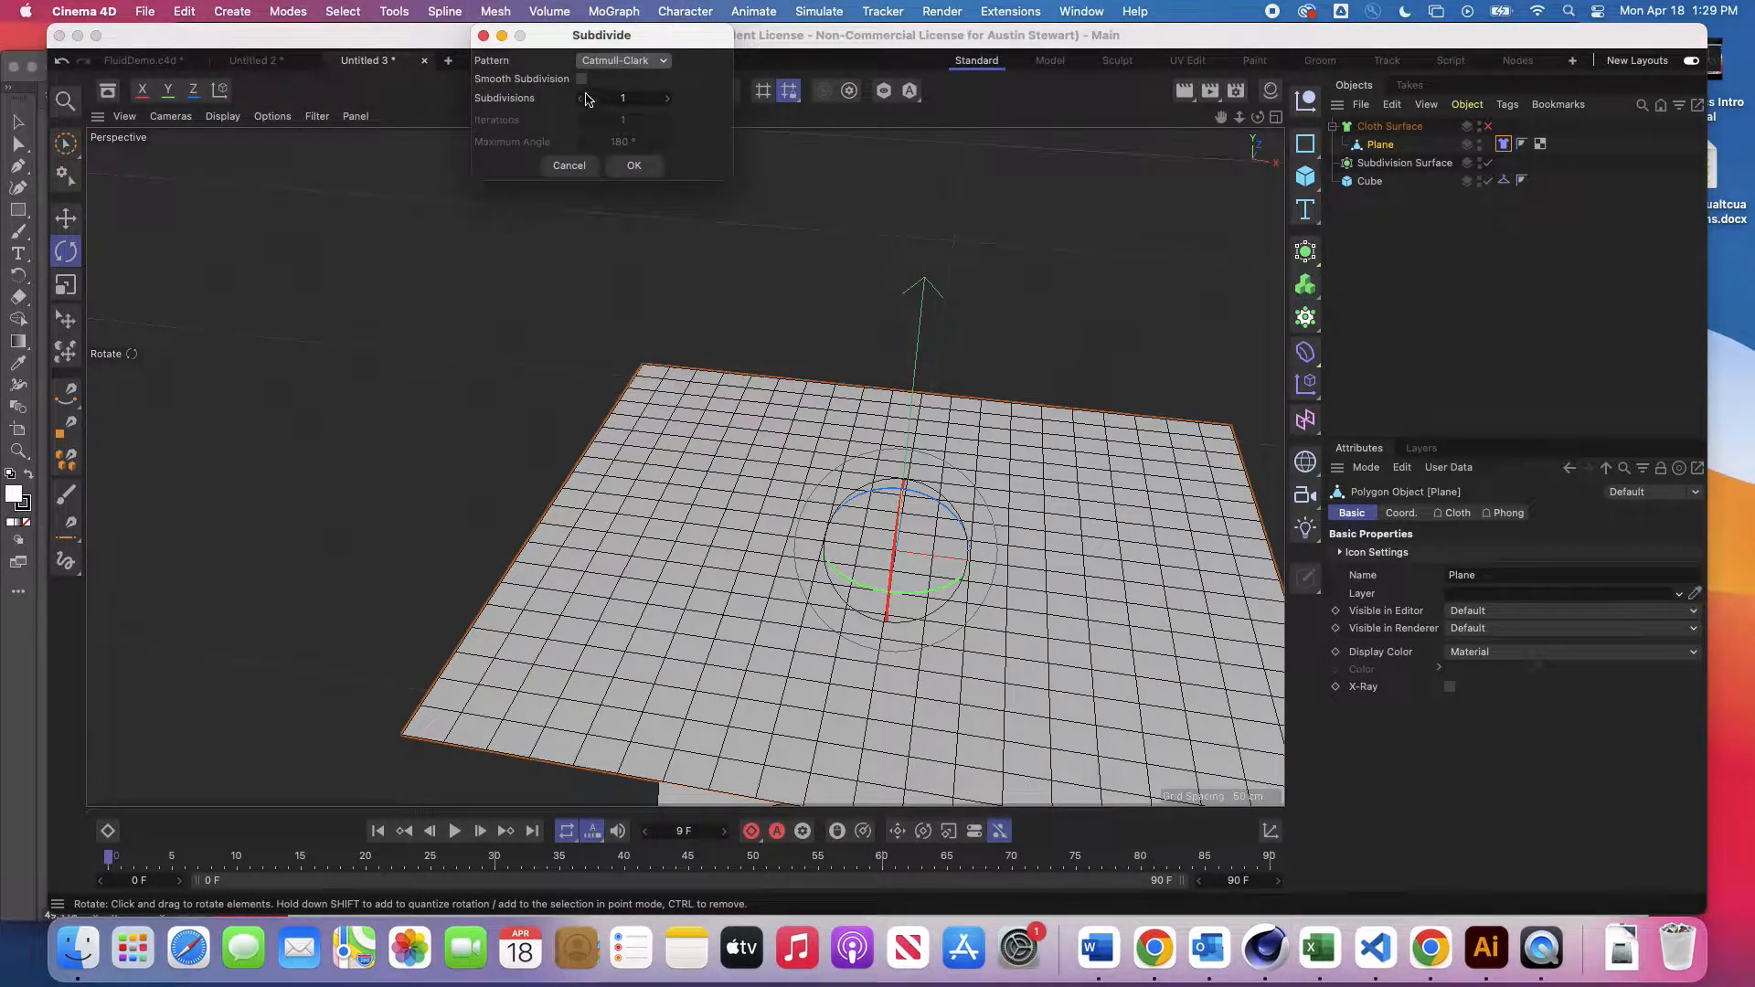
{"action": "left_click", "coordinate": [667, 98]}
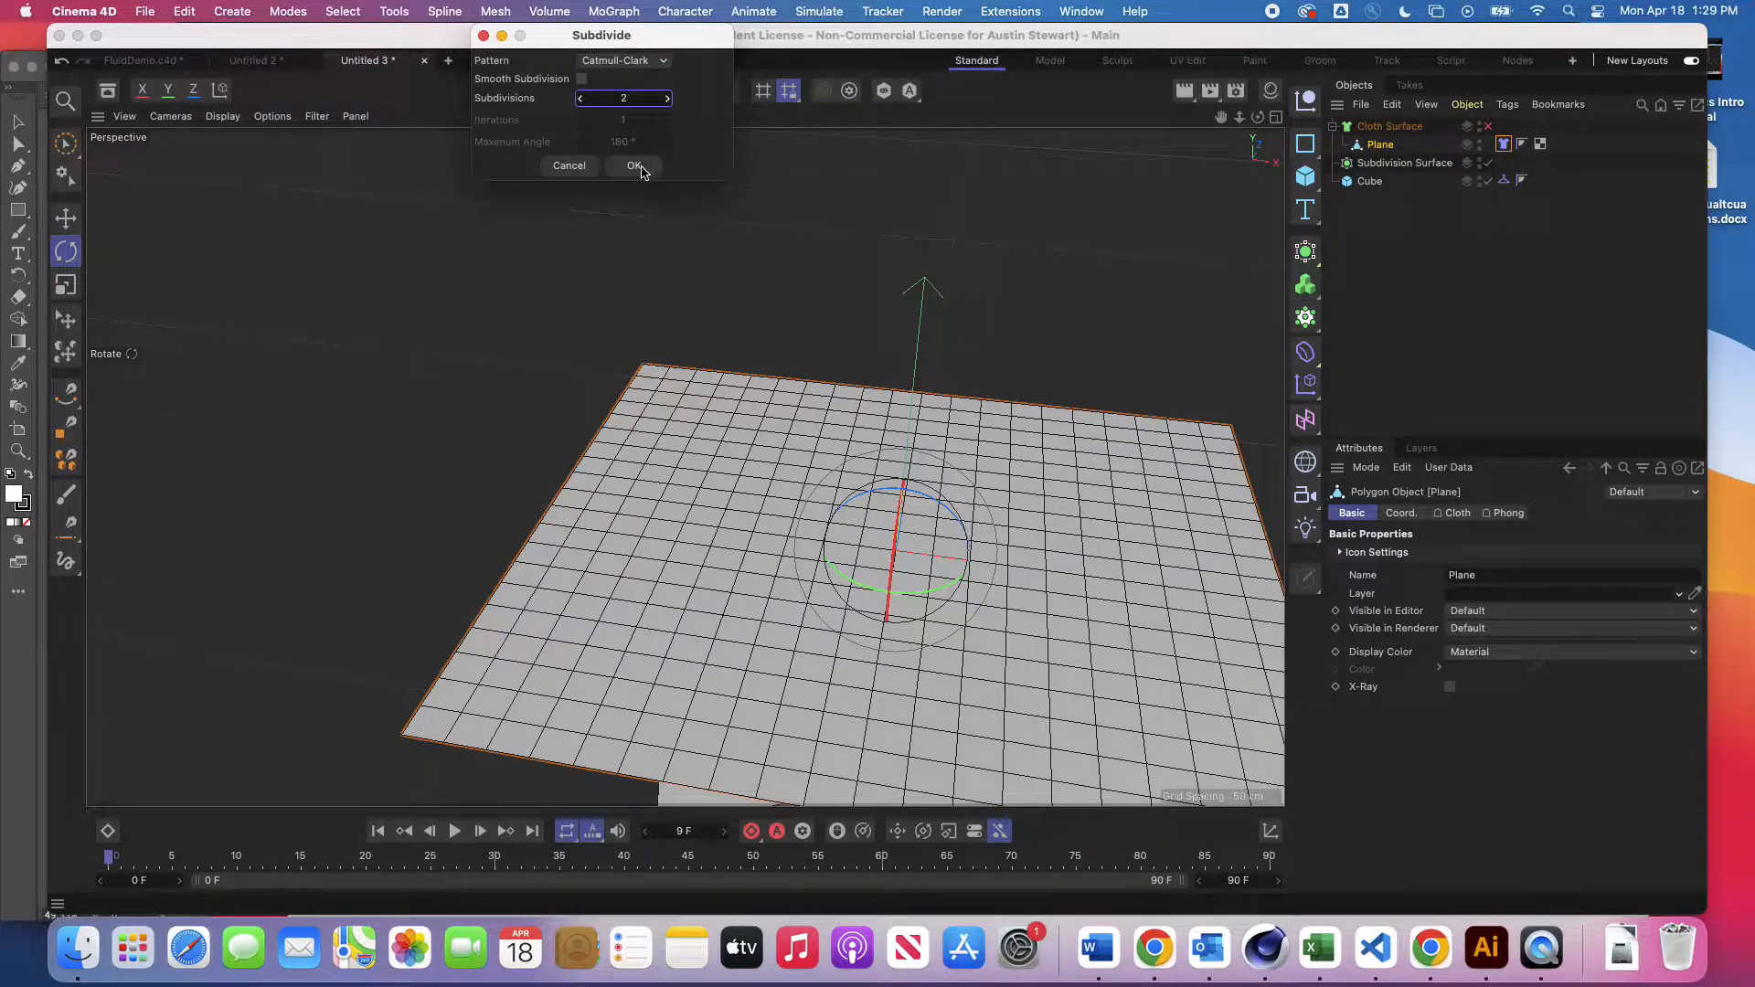
{"action": "left_click", "coordinate": [635, 166]}
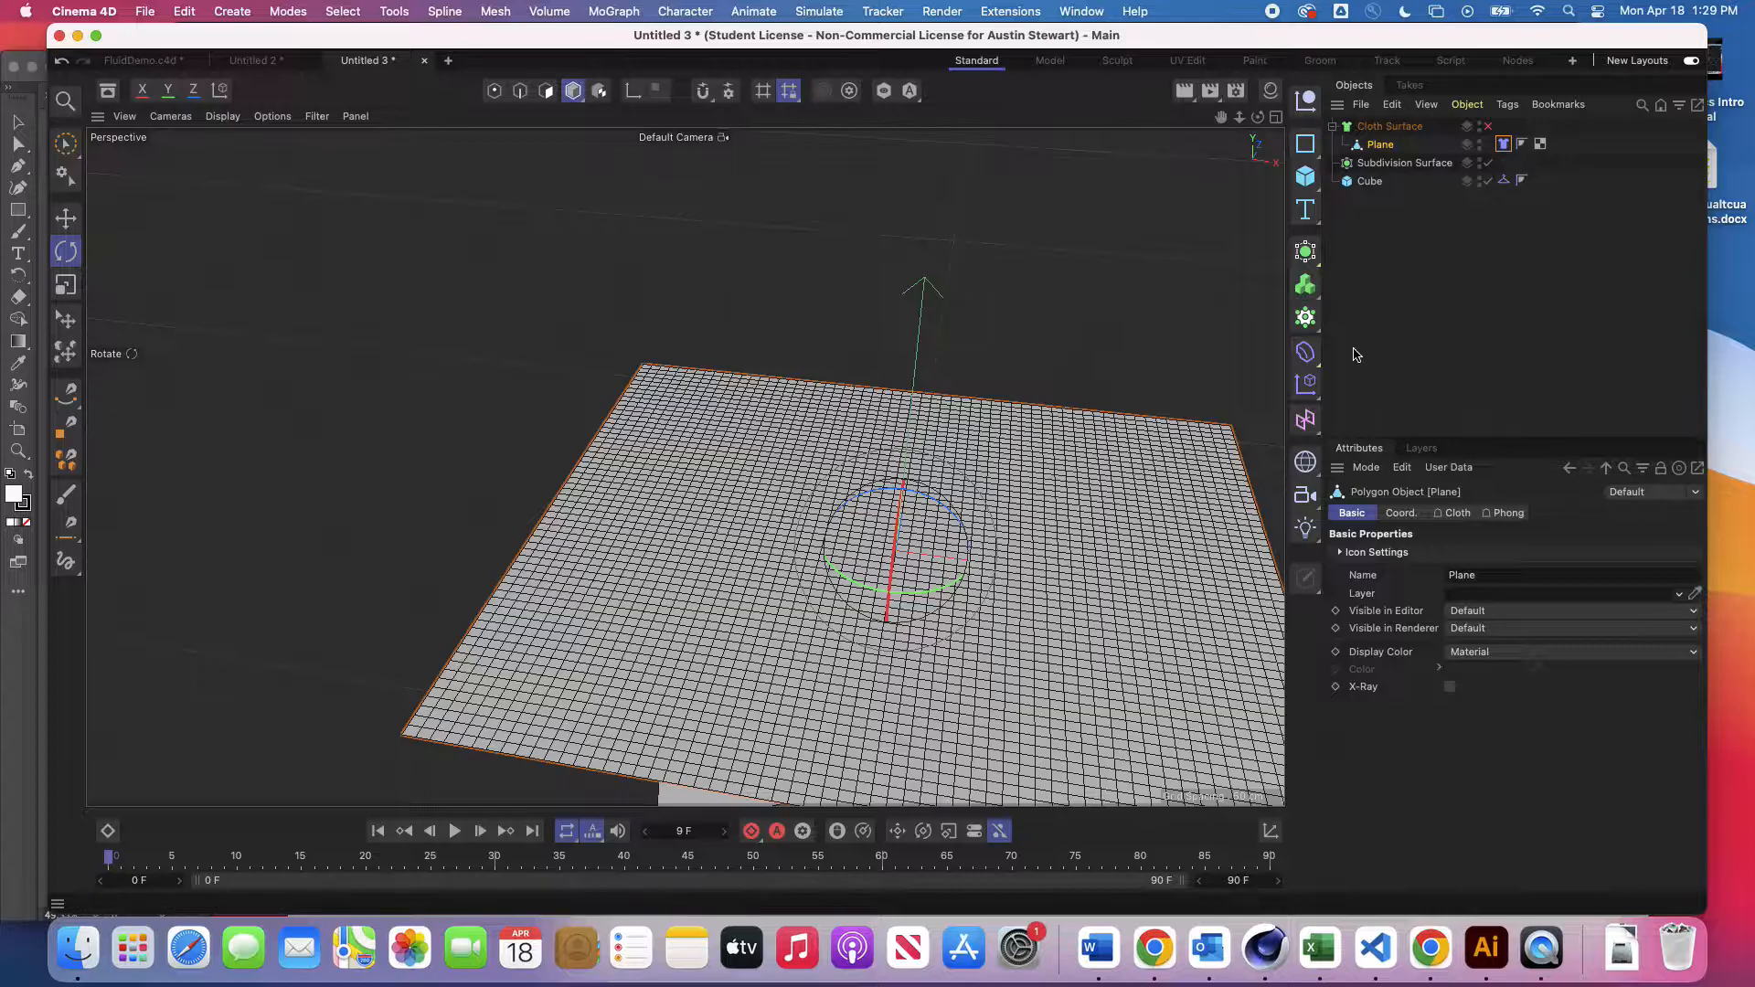
Step: Play the simulation with the denser mesh, stop it at frame 50, and enable the Cloth Surface generator
{"action": "middle_click_drag", "start_coordinate": [960, 535], "coordinate": [774, 350], "text": "alt"}
{"action": "left_click", "coordinate": [454, 831]}
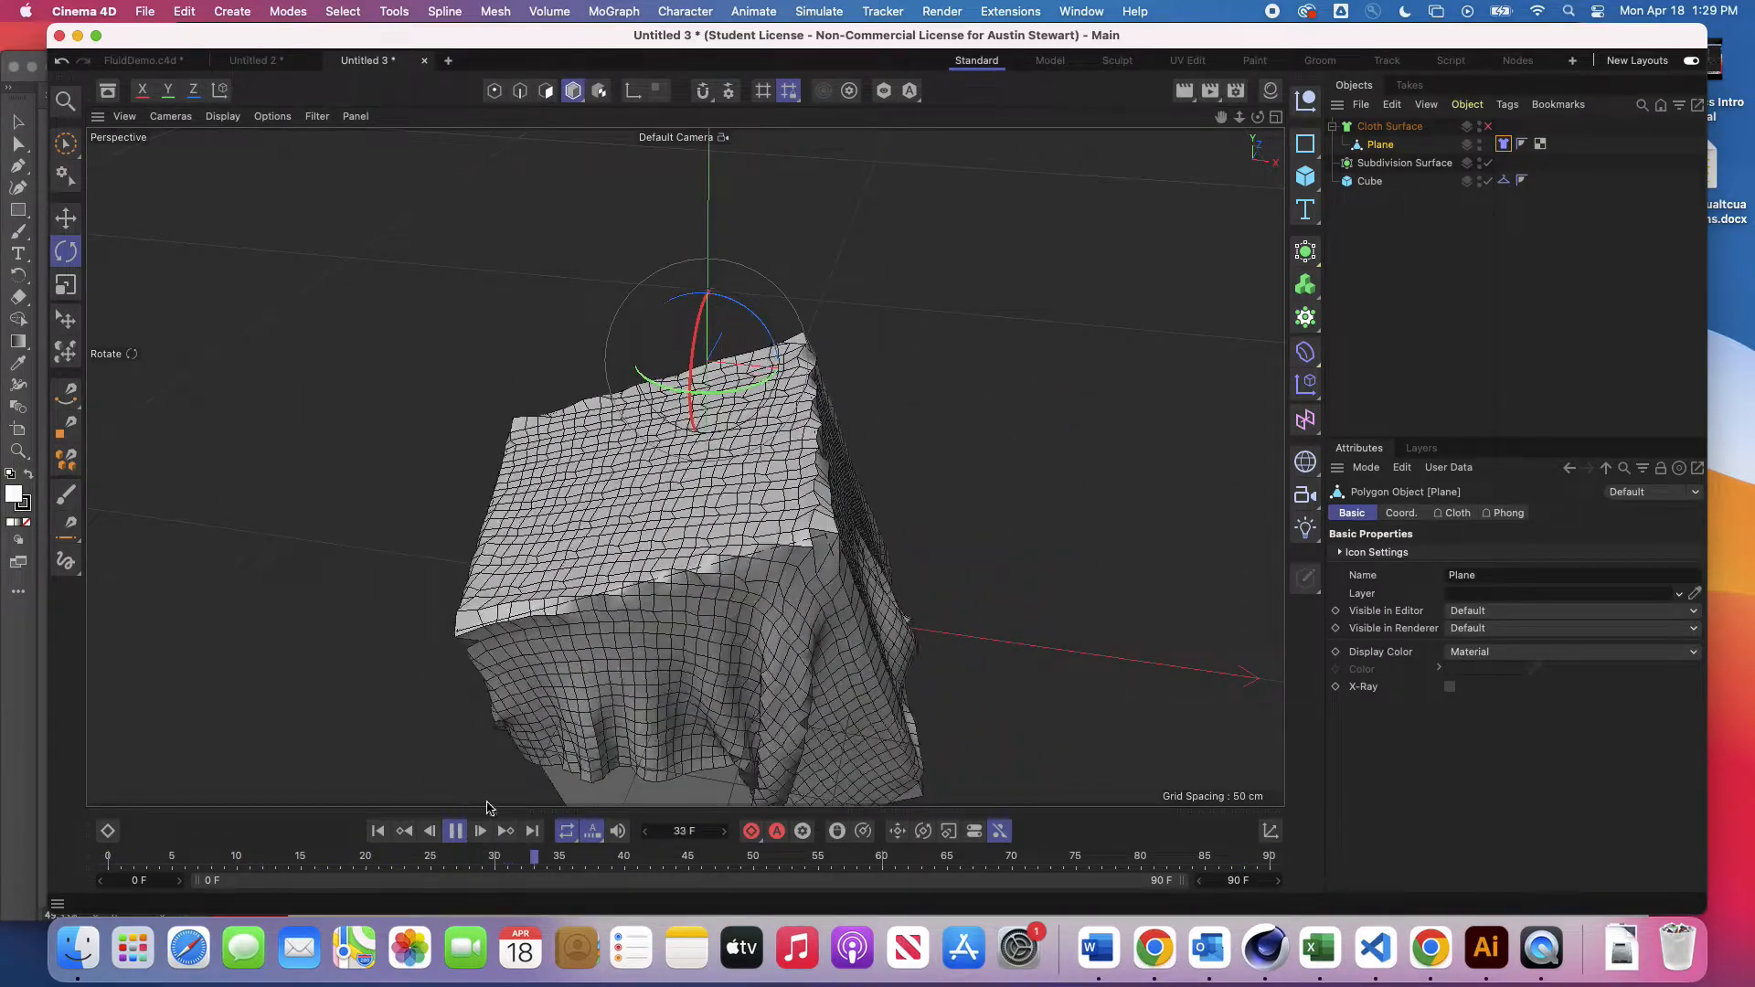
{"action": "left_click", "coordinate": [459, 835]}
{"action": "mouse_move", "coordinate": [553, 707]}
{"action": "middle_mouse_down", "text": "alt"}
{"action": "mouse_move", "coordinate": [645, 456]}
{"action": "mouse_move", "coordinate": [553, 708]}
{"action": "middle_mouse_up", "text": "alt"}
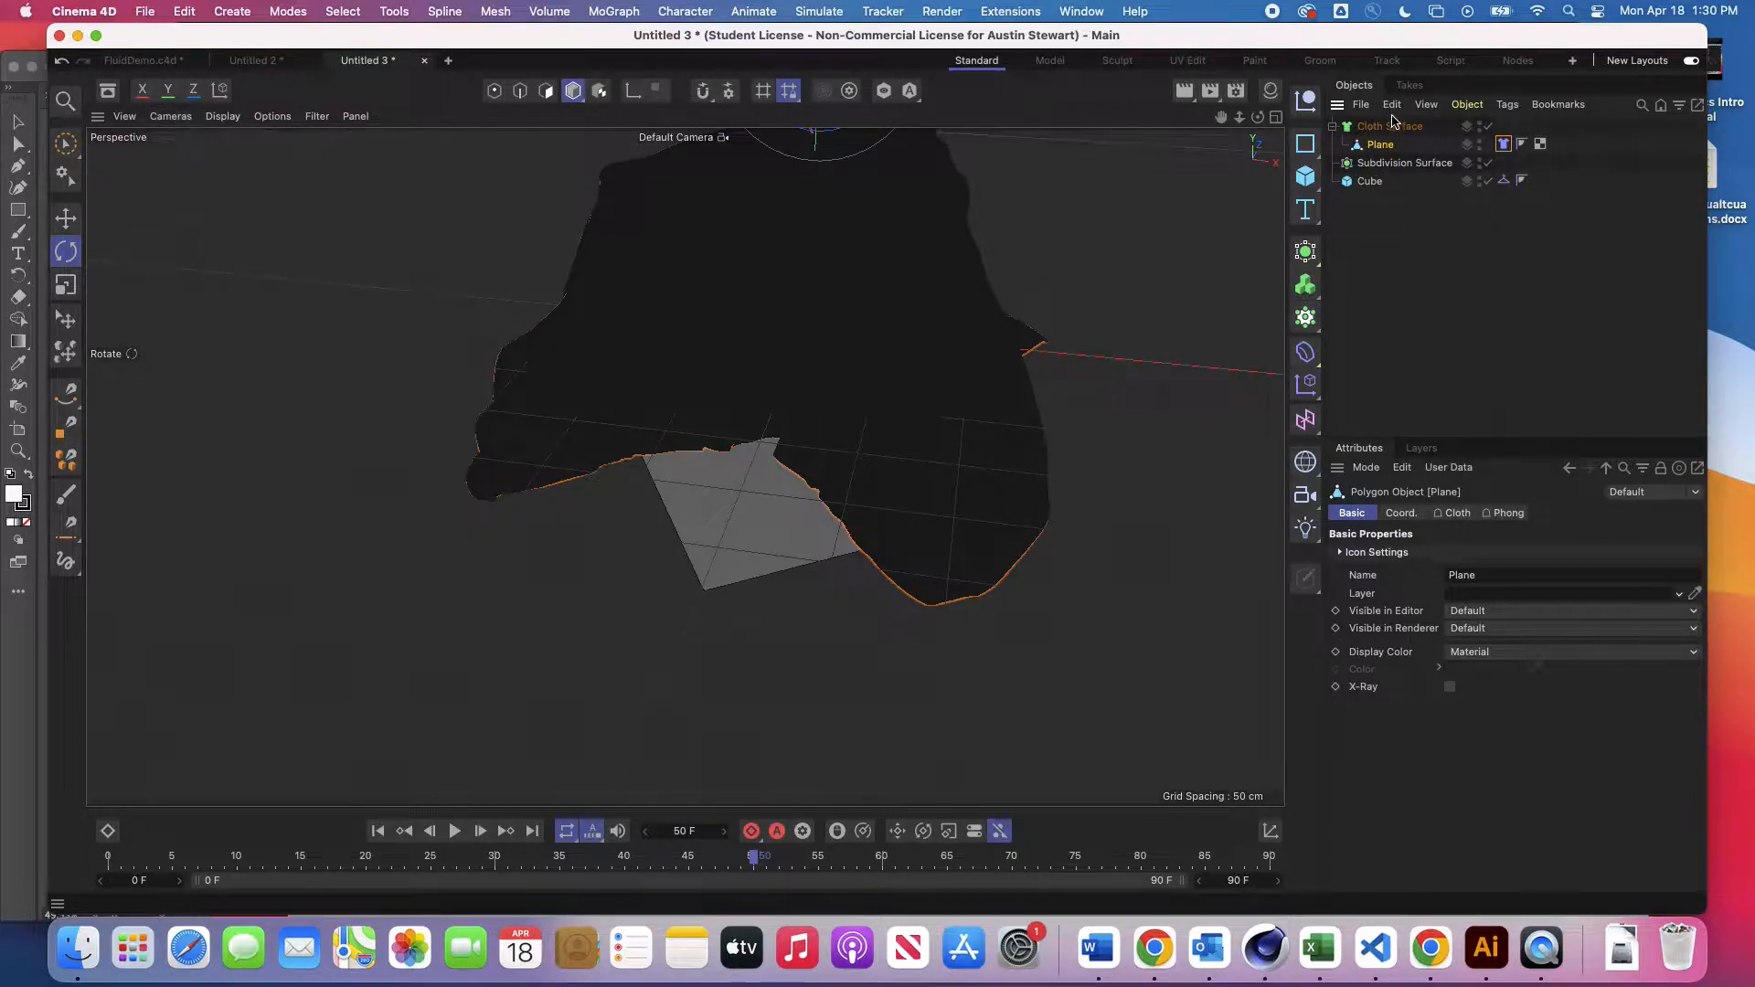
Step: Set the Cloth Surface's subdivisions to 3 and display the model shaded without mesh lines to inspect the folds up close
{"action": "left_click", "coordinate": [1391, 129]}
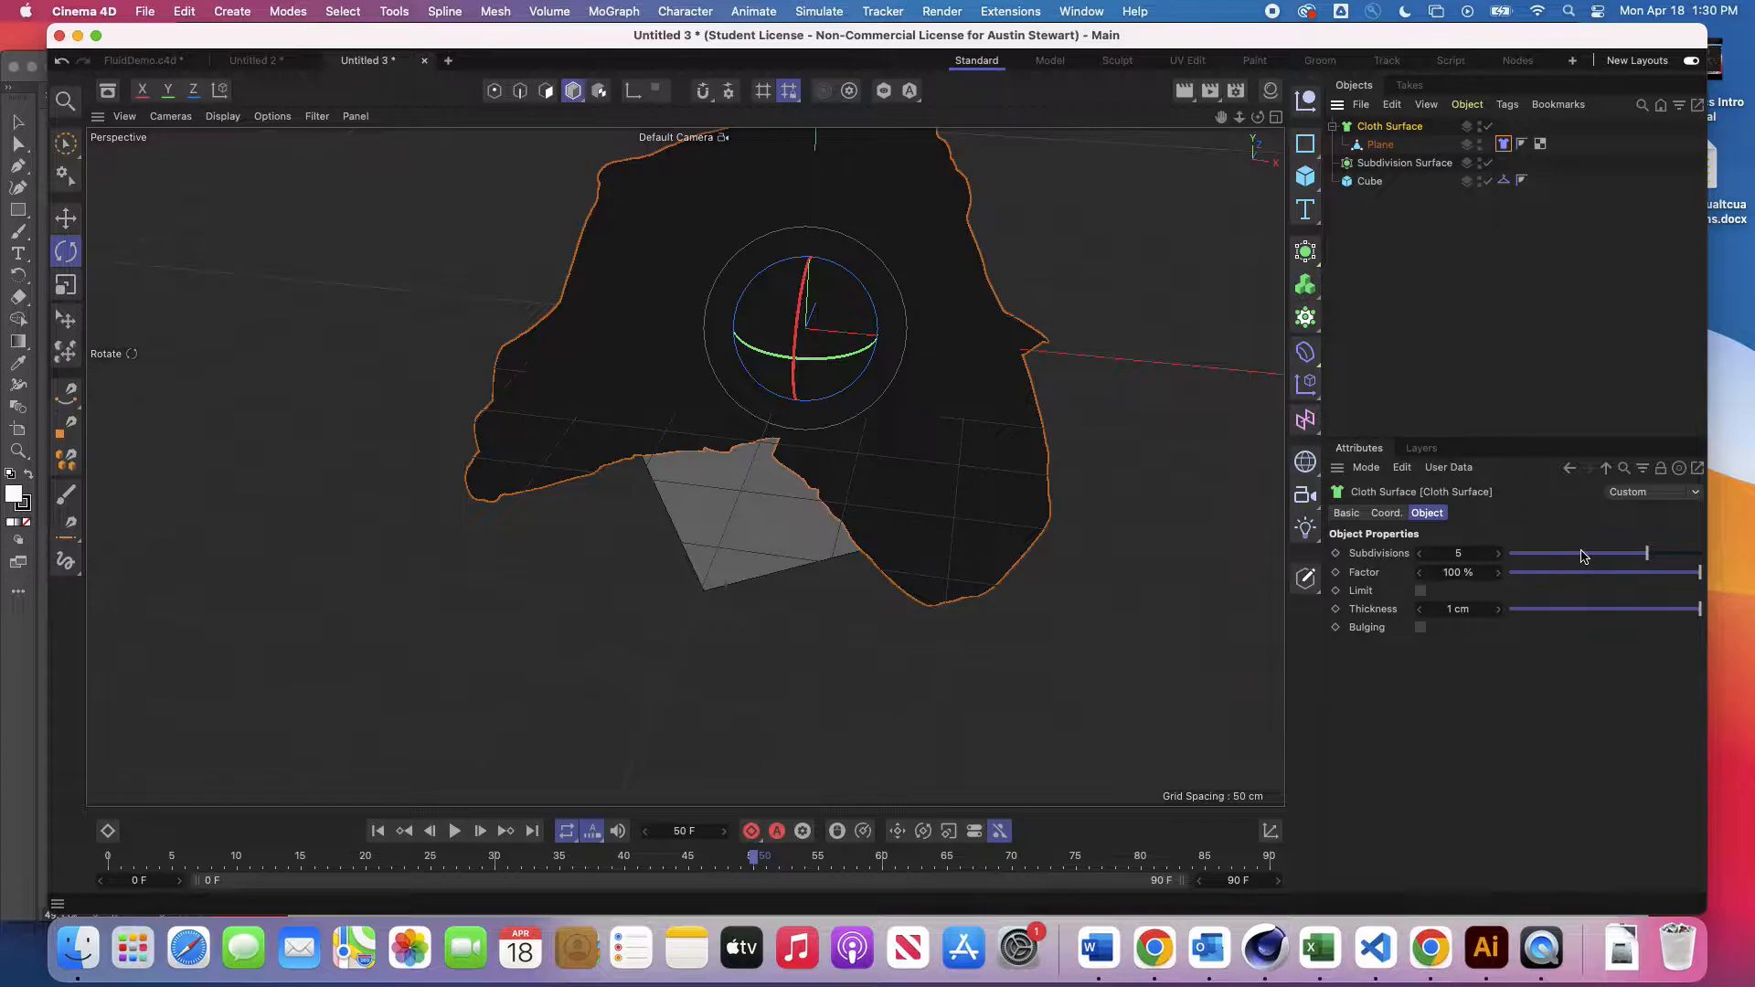
{"action": "left_click", "coordinate": [1584, 554]}
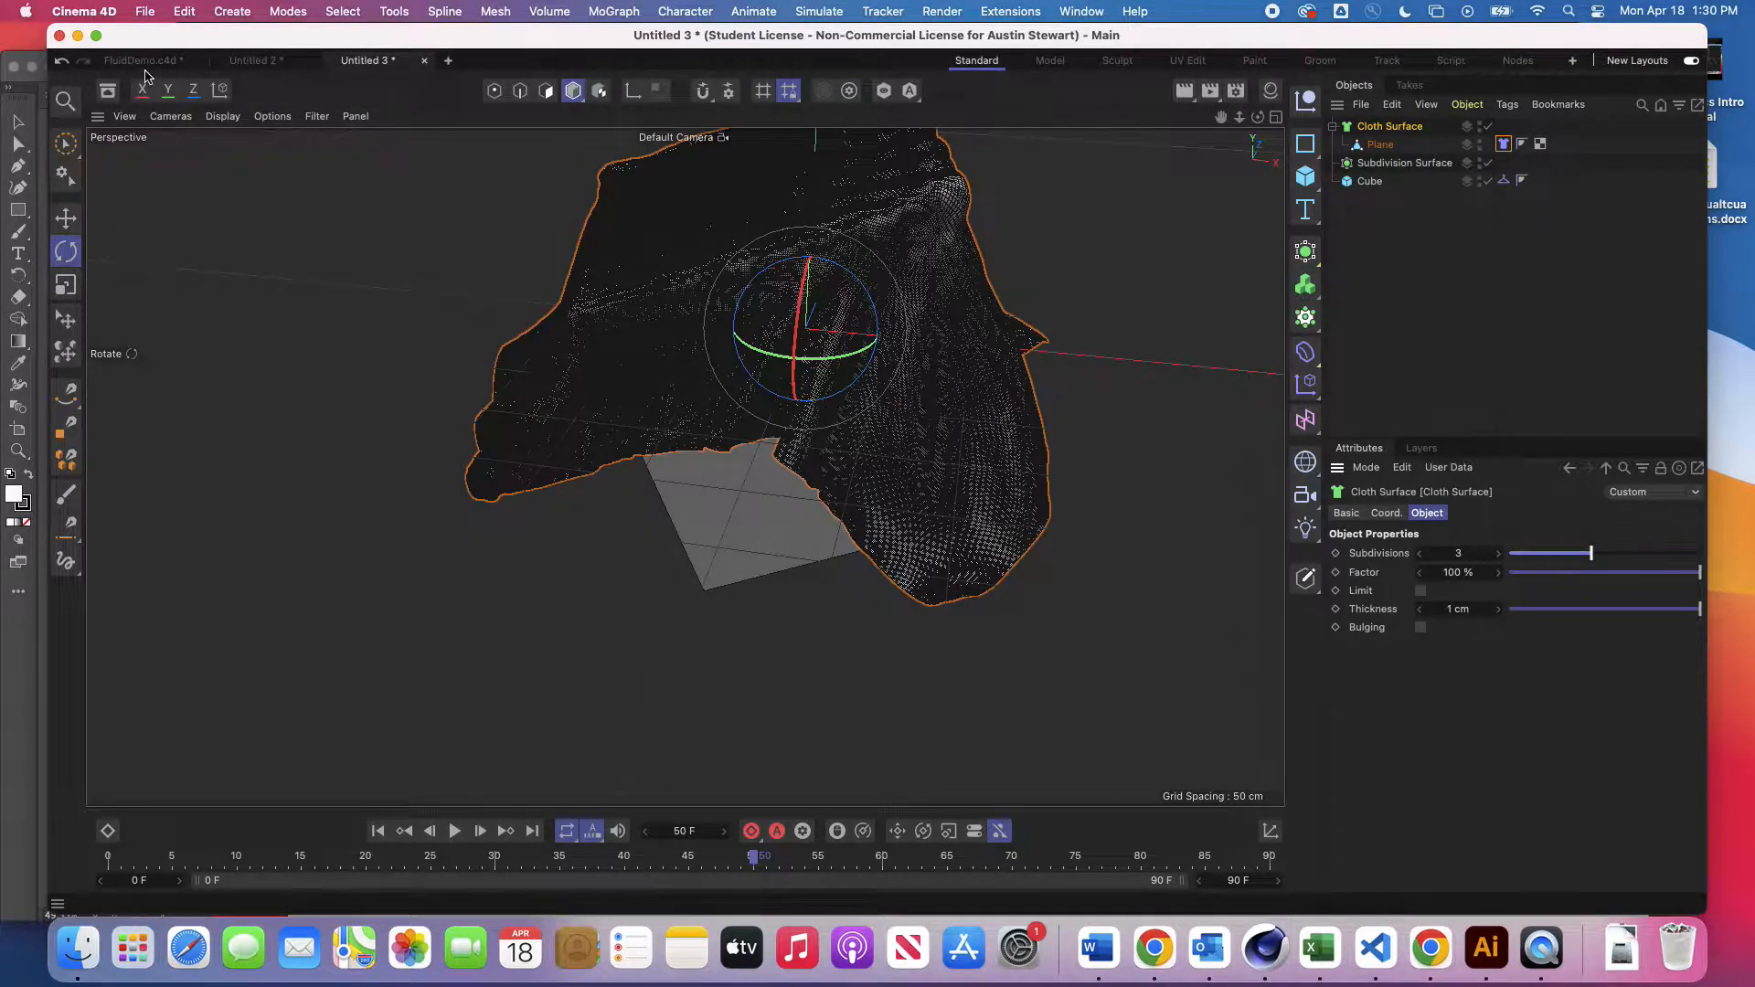
{"action": "left_click", "coordinate": [222, 116]}
{"action": "left_click", "coordinate": [235, 149]}
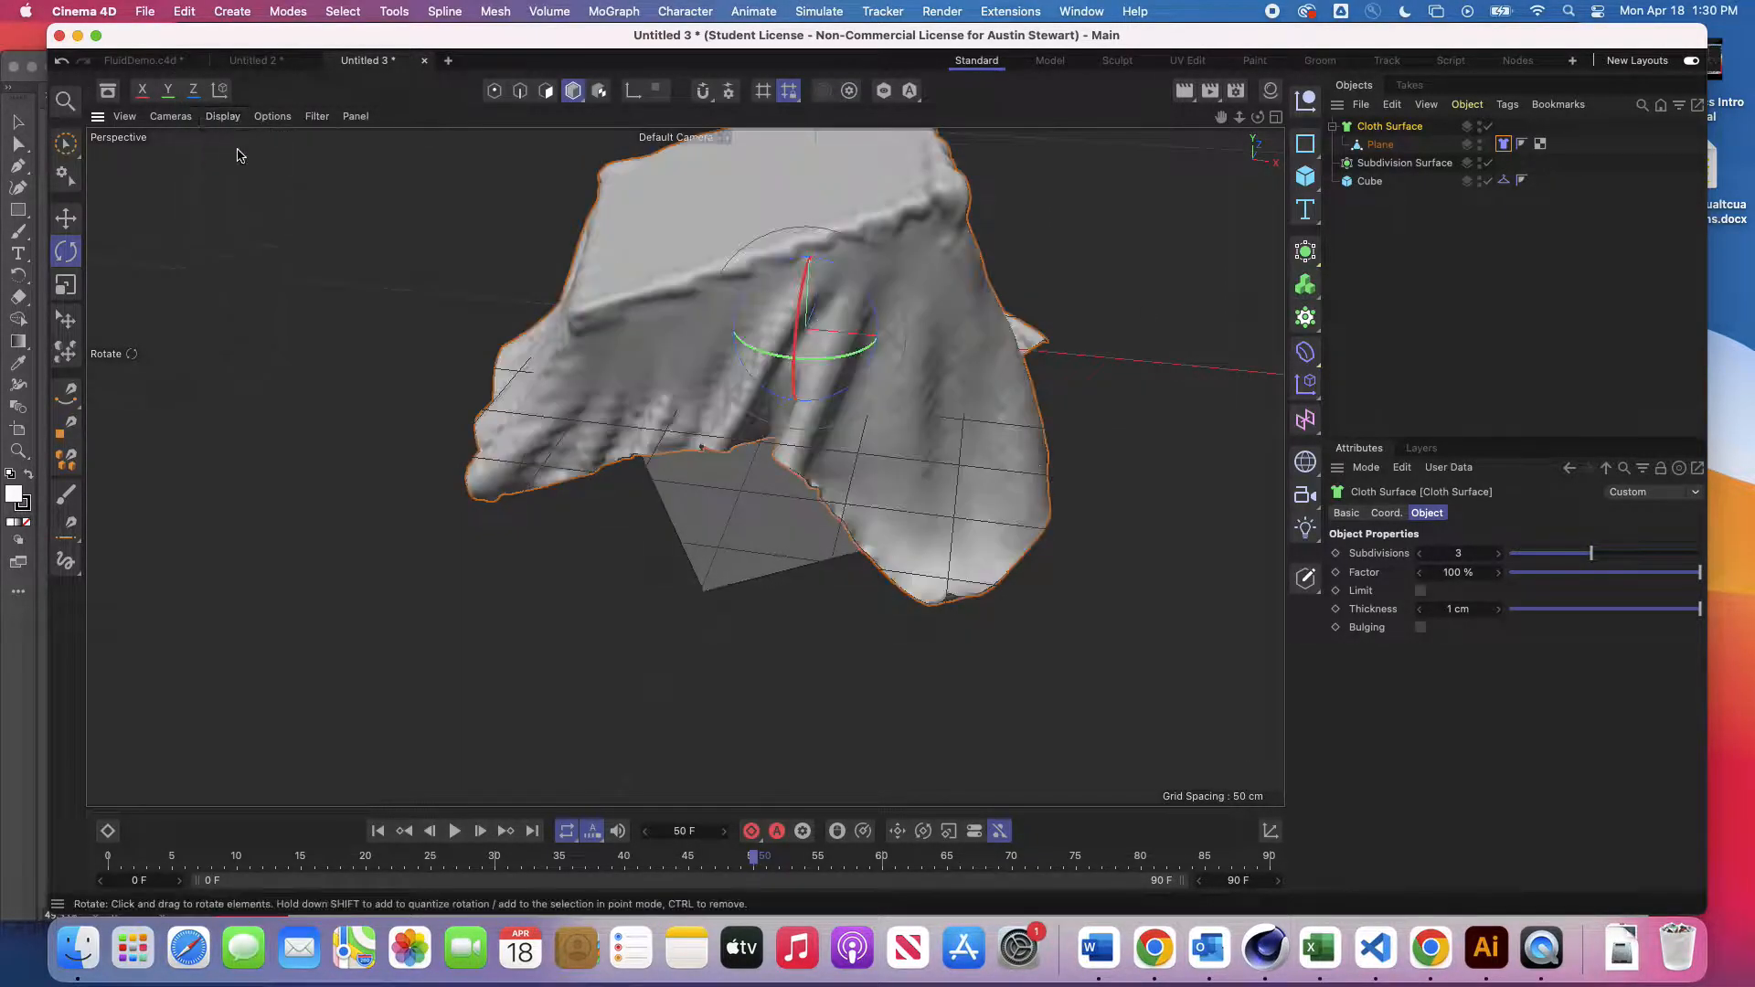
{"action": "middle_click_drag", "start_coordinate": [838, 461], "coordinate": [862, 489], "text": "alt"}
{"action": "scroll", "coordinate": [839, 460], "scroll_direction": "up", "scroll_amount": 5}
{"action": "scroll", "coordinate": [839, 464], "scroll_direction": "up", "scroll_amount": 10}
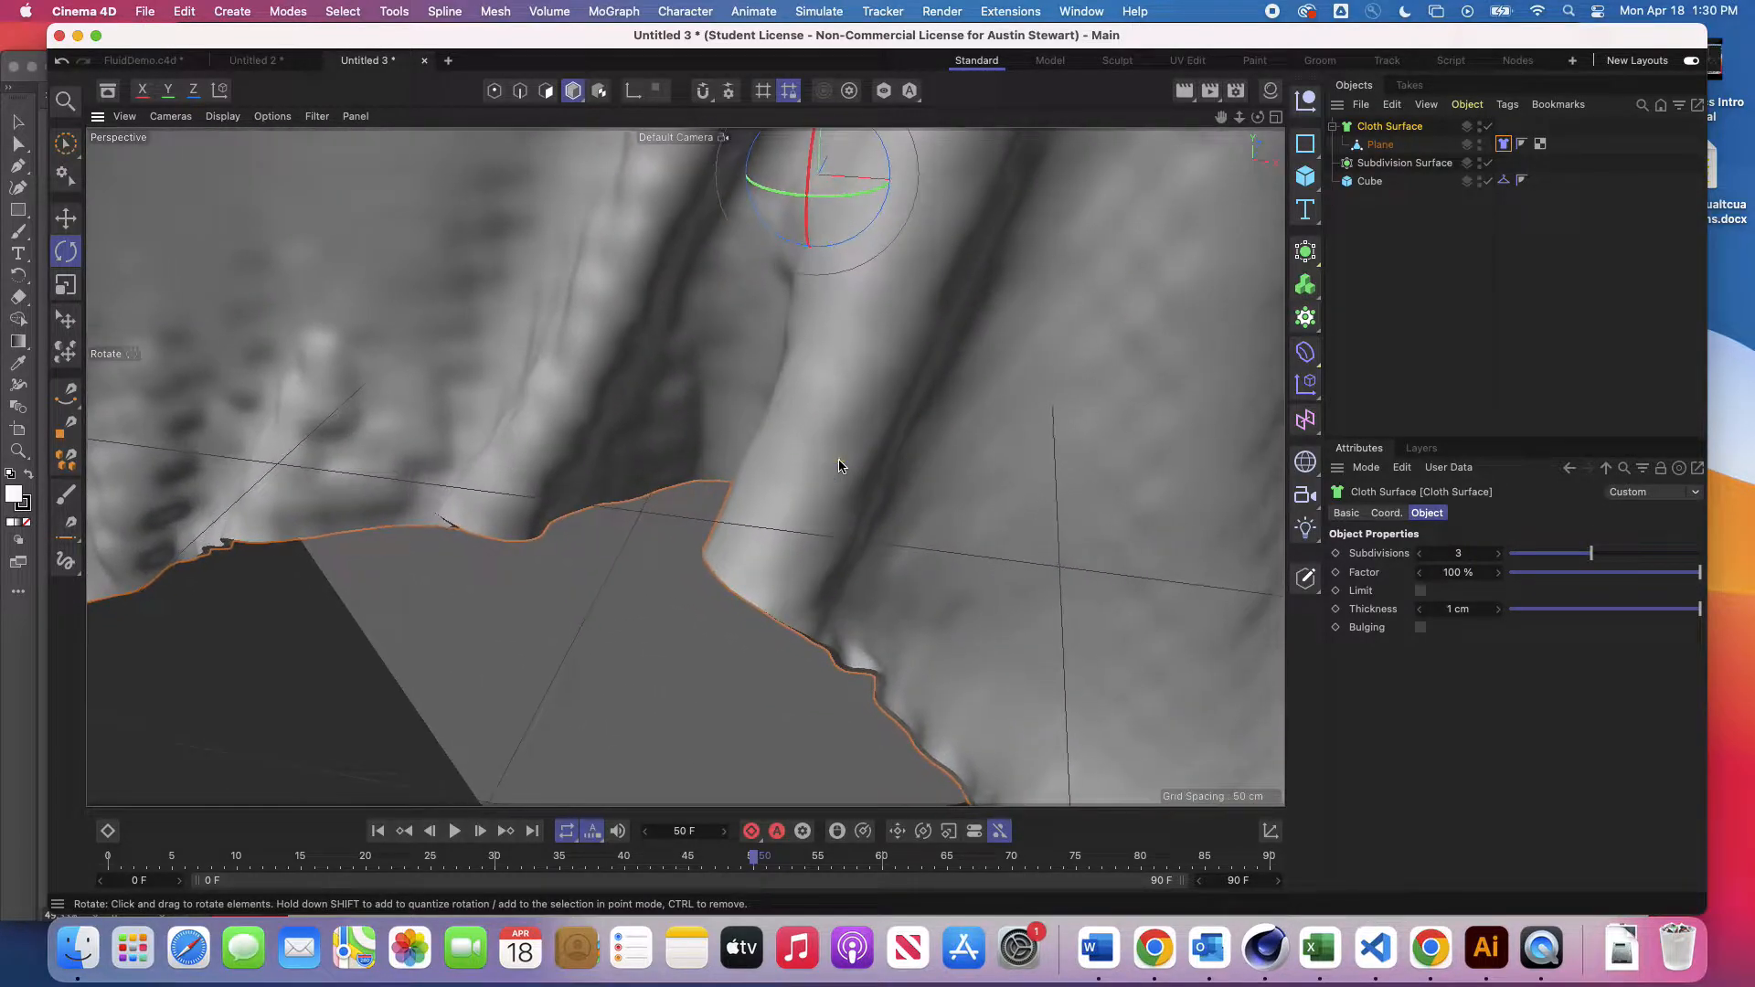
{"action": "scroll", "coordinate": [839, 464], "scroll_direction": "down", "scroll_amount": 10}
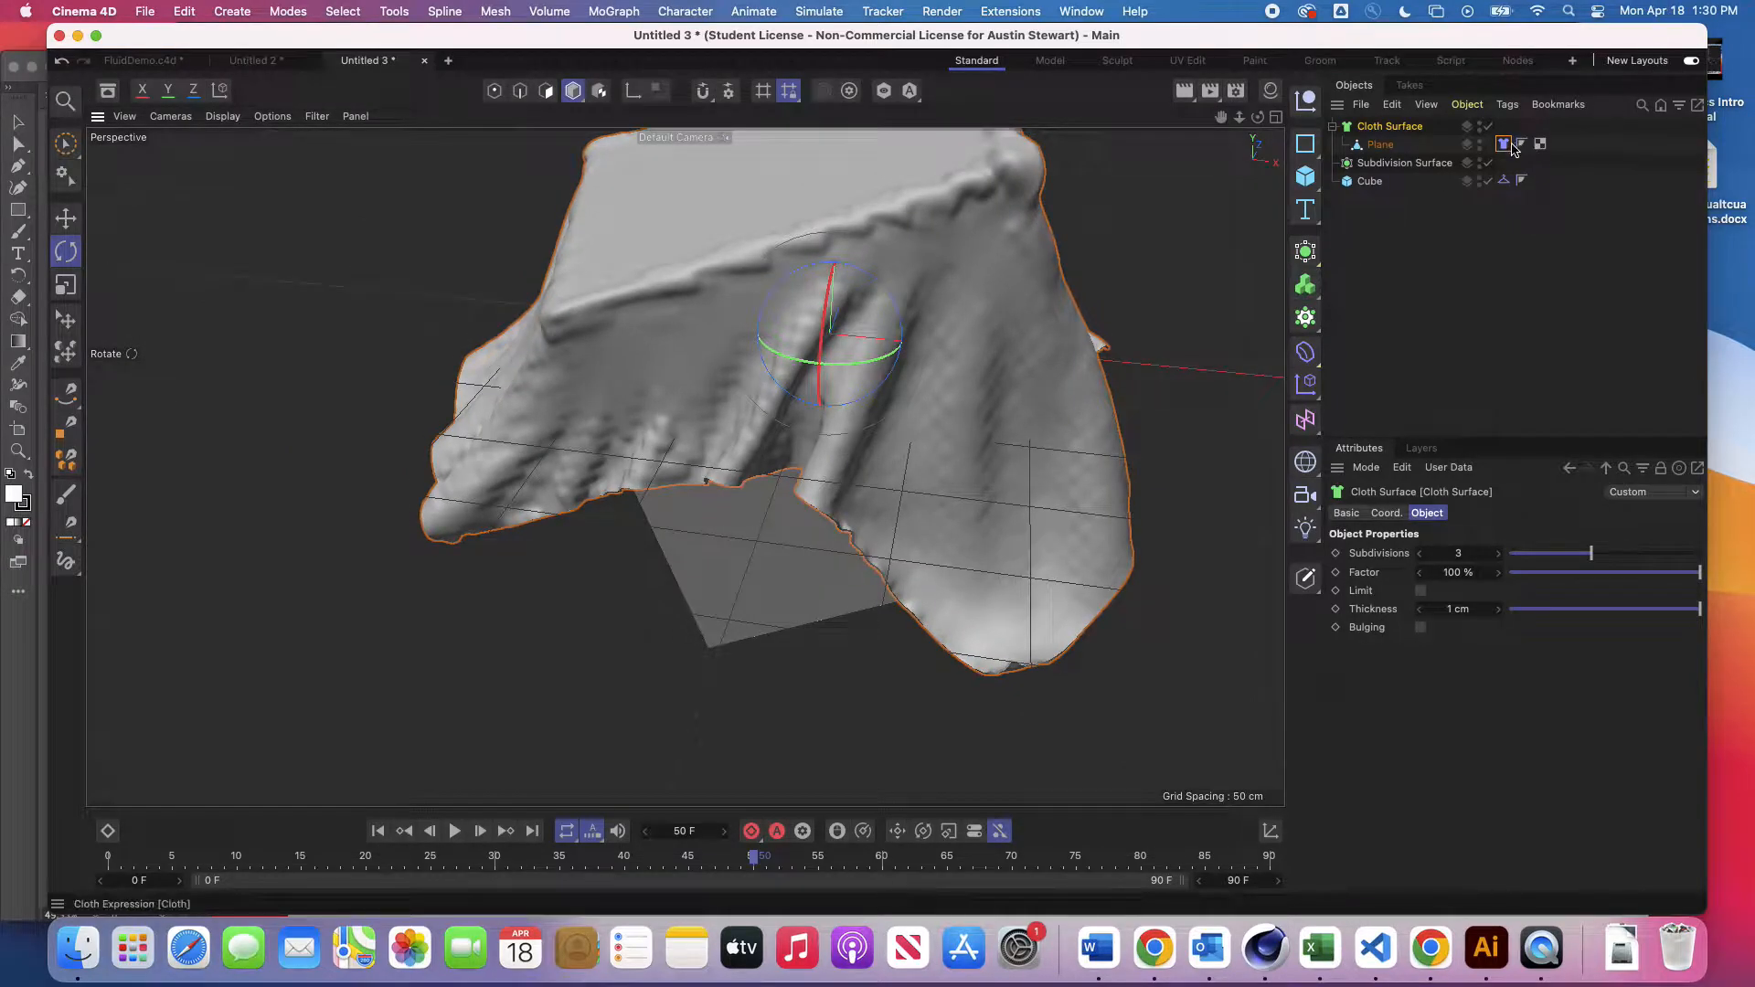
Step: Set the plane's Cloth tag flexion to 10% and replay the simulation from the first frame
{"action": "left_click", "coordinate": [1503, 144]}
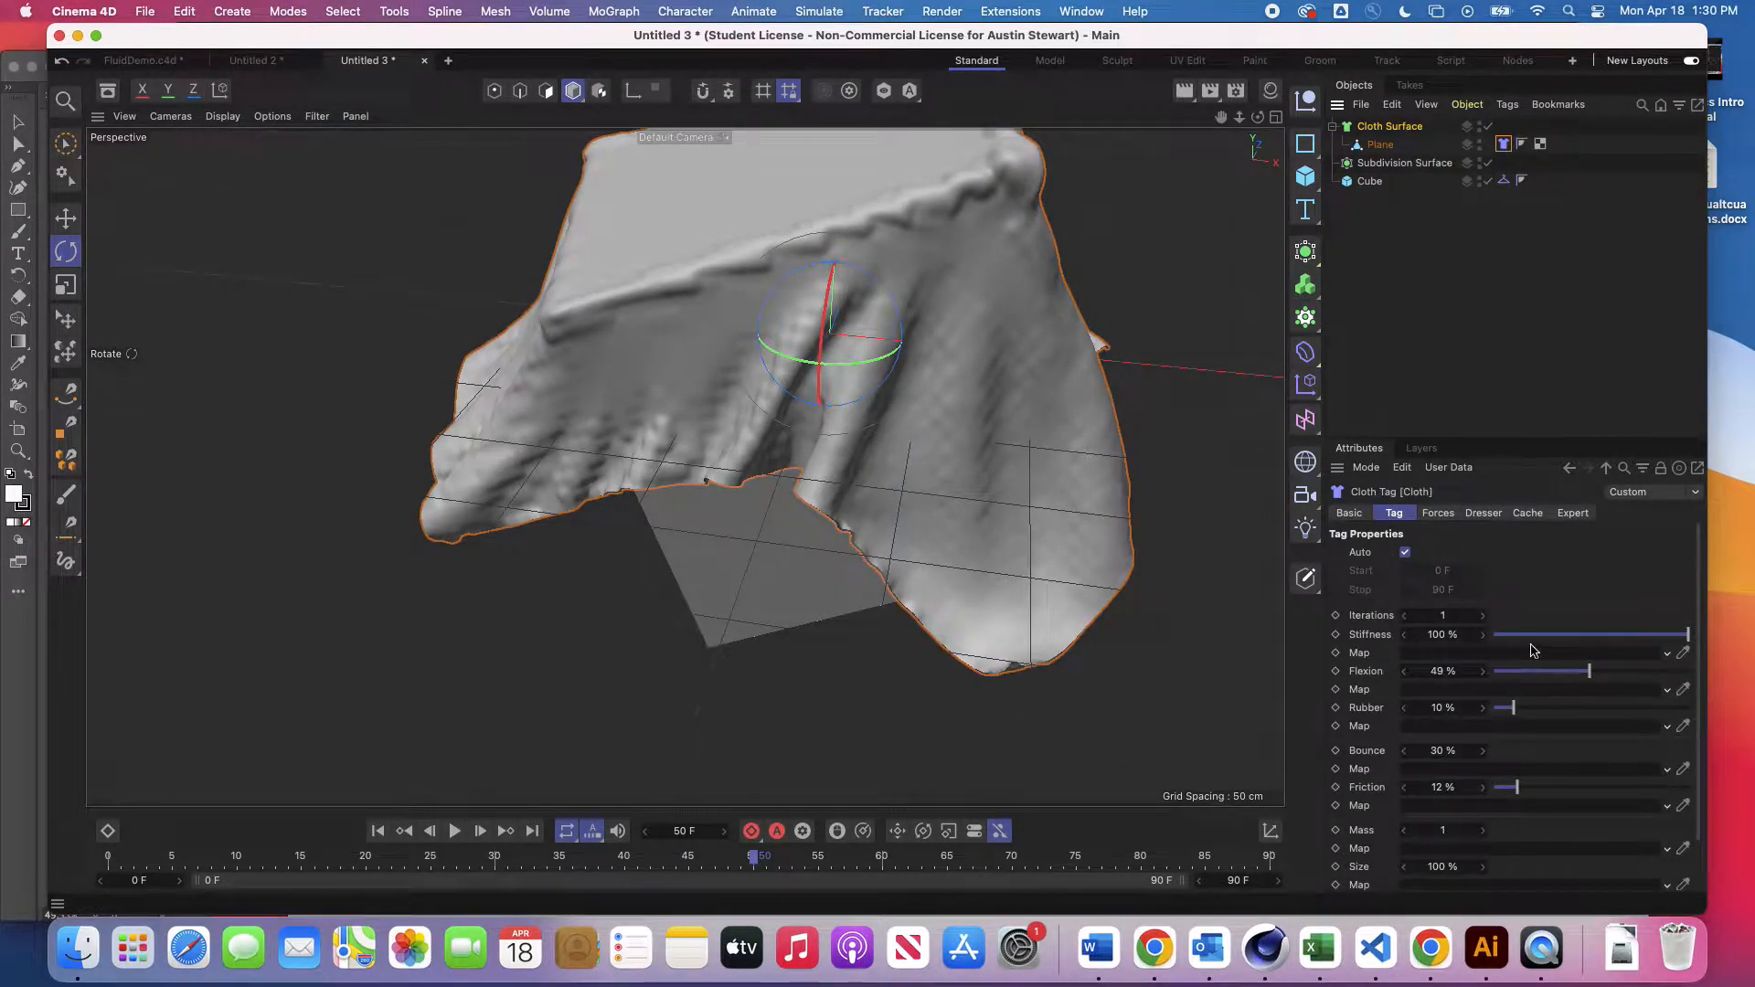
{"action": "left_click", "coordinate": [1590, 673]}
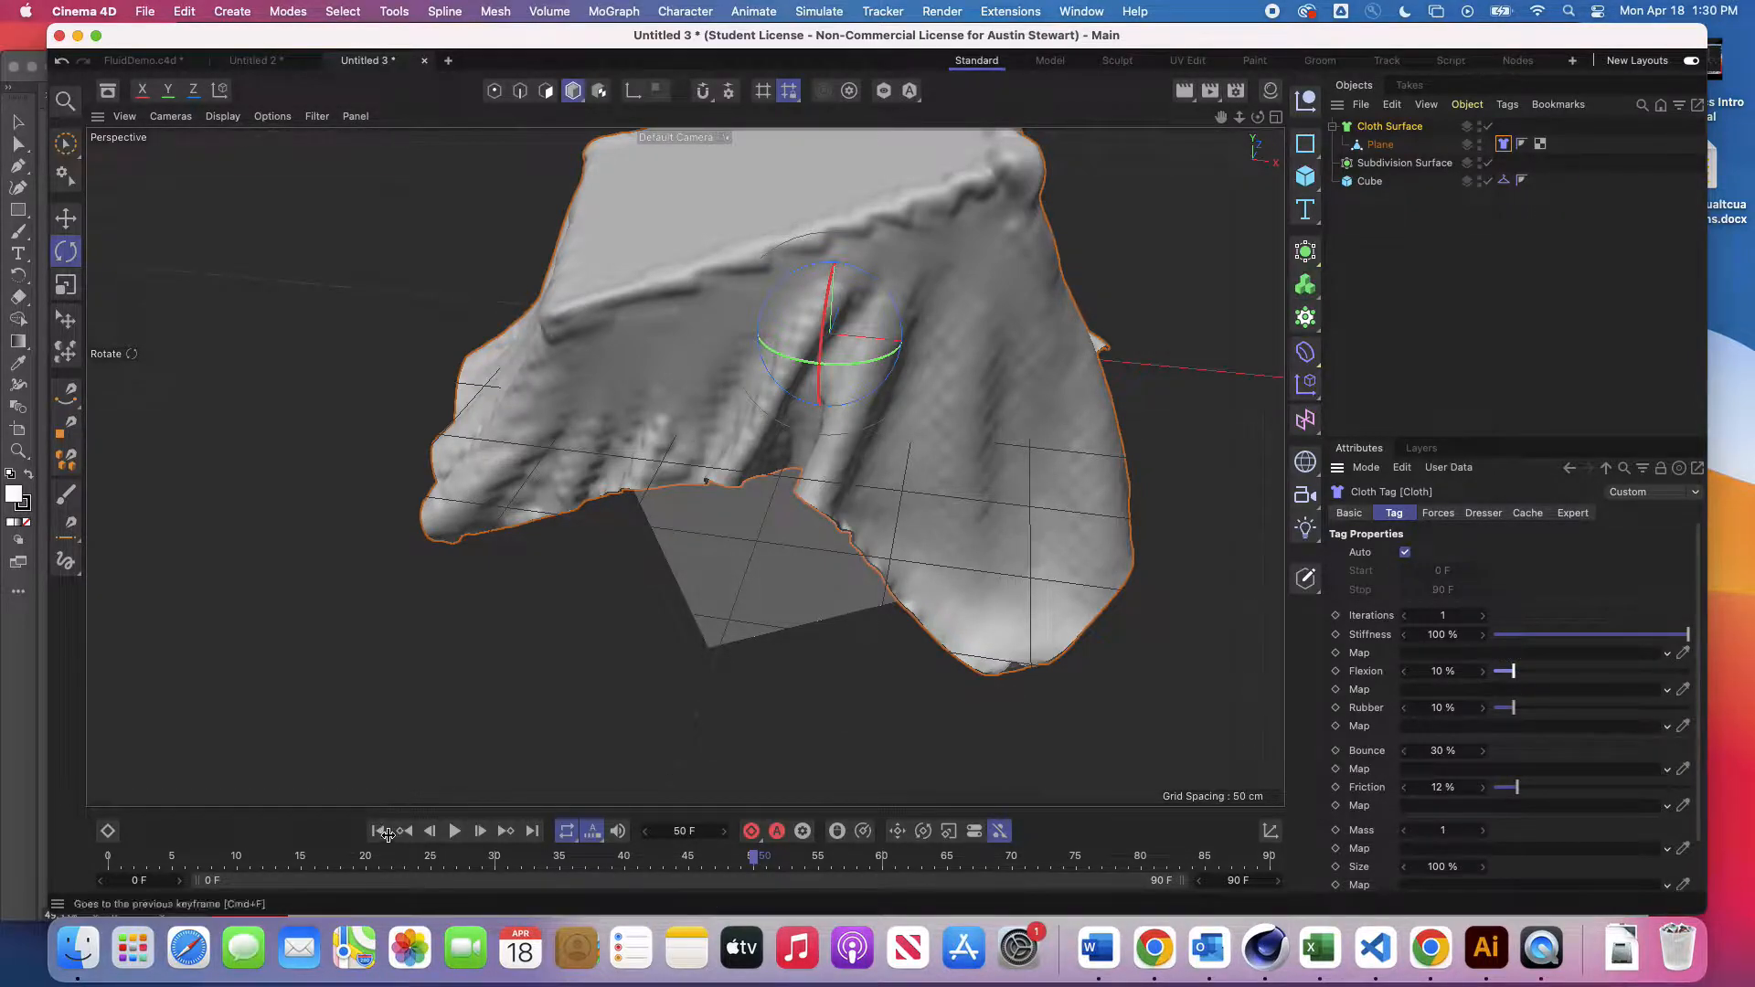
{"action": "left_click", "coordinate": [377, 831]}
{"action": "left_click", "coordinate": [456, 834]}
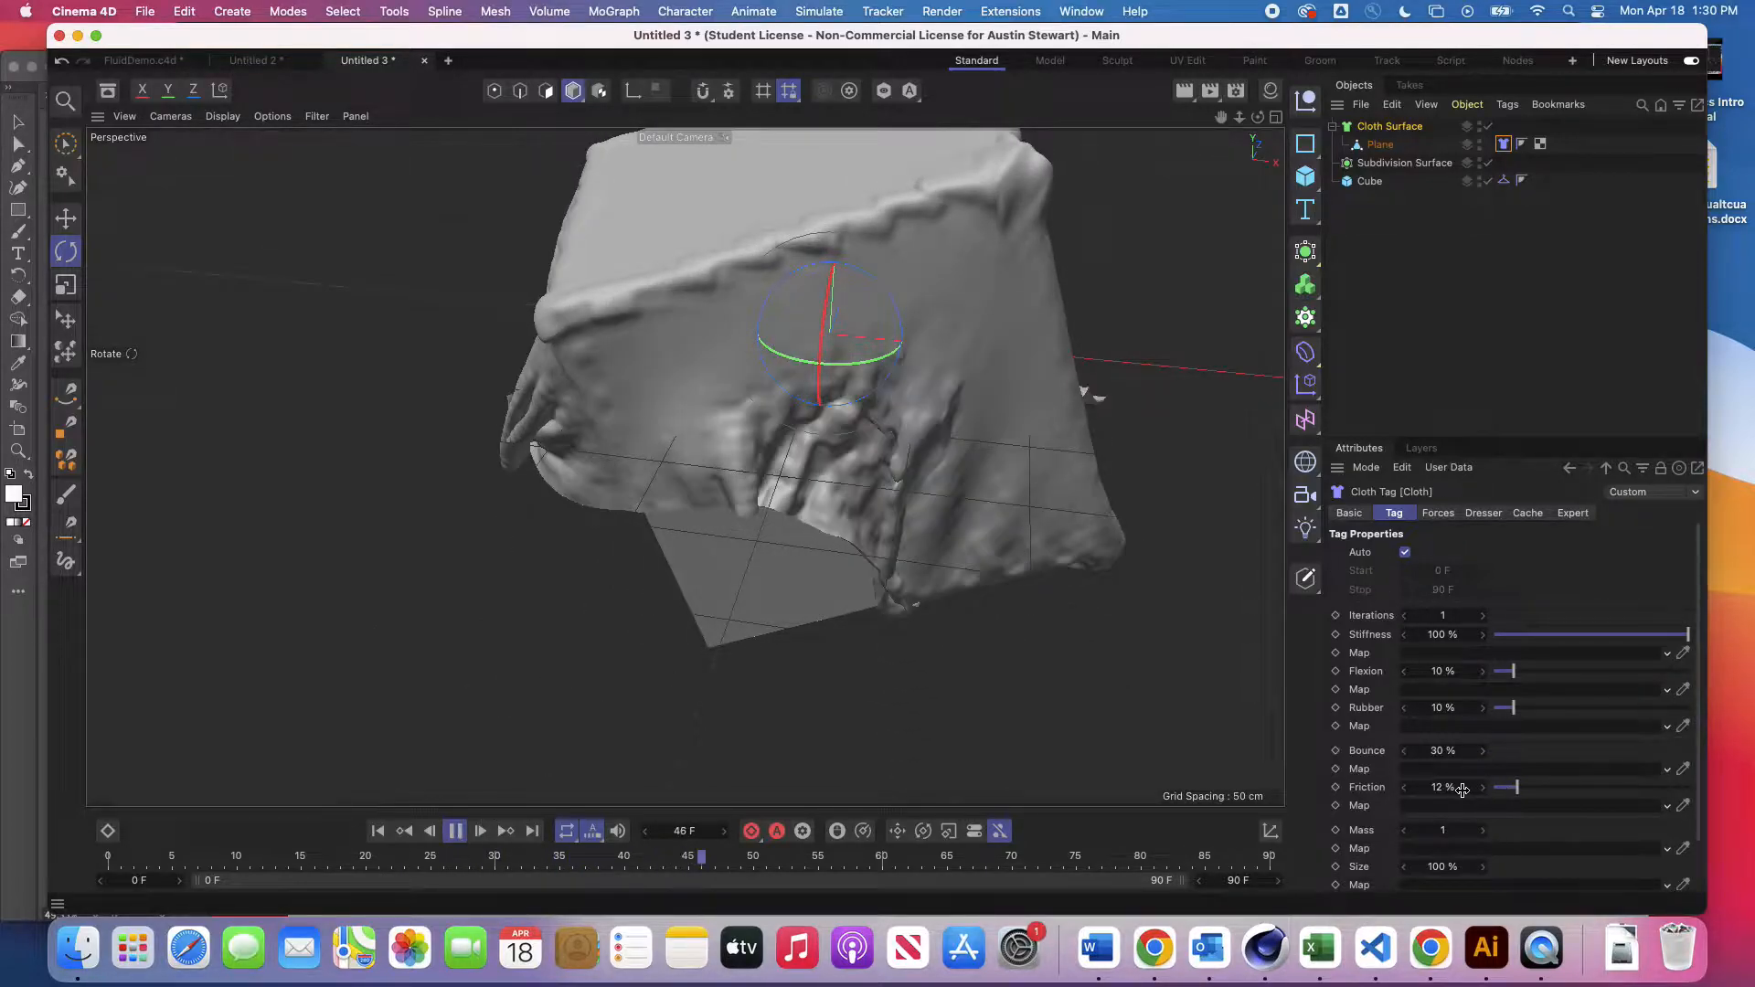
Step: Set the Cloth tag's friction to 90% and rubber to 0% during playback, and stop the simulation at frame 90
{"action": "left_click_drag", "start_coordinate": [1532, 789], "coordinate": [1621, 791]}
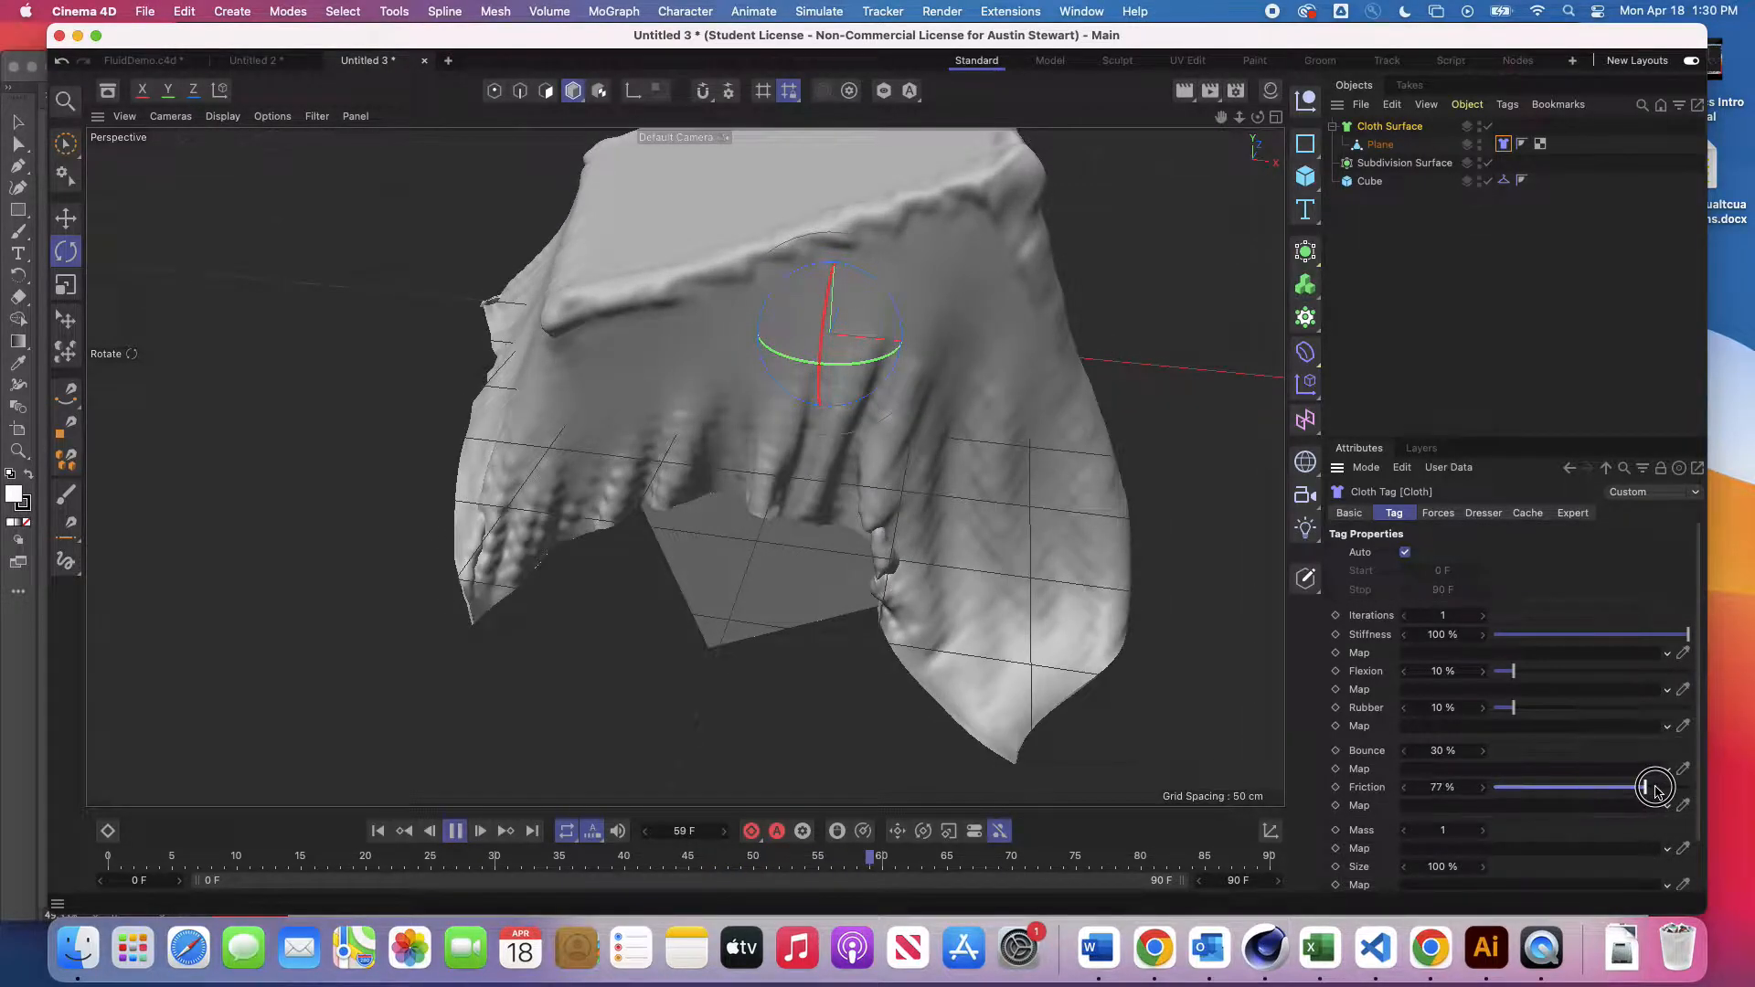
{"action": "left_click_drag", "start_coordinate": [1670, 791], "coordinate": [1670, 790]}
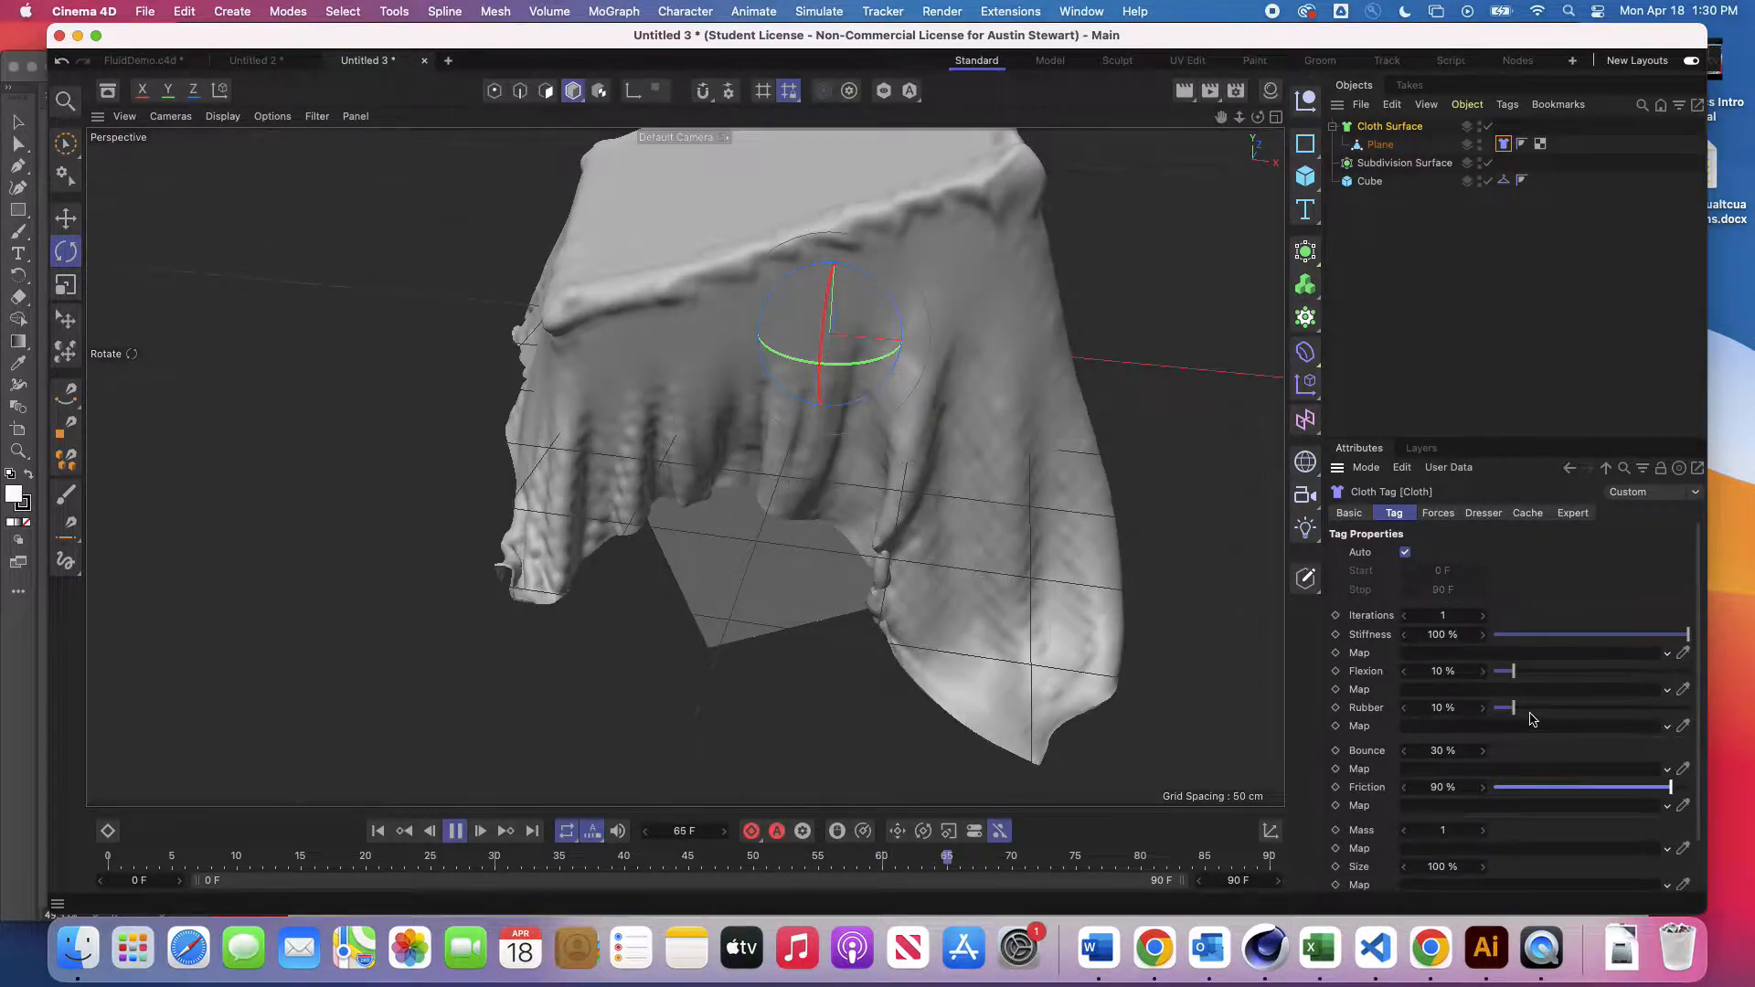
{"action": "left_click_drag", "start_coordinate": [1514, 706], "coordinate": [1473, 707]}
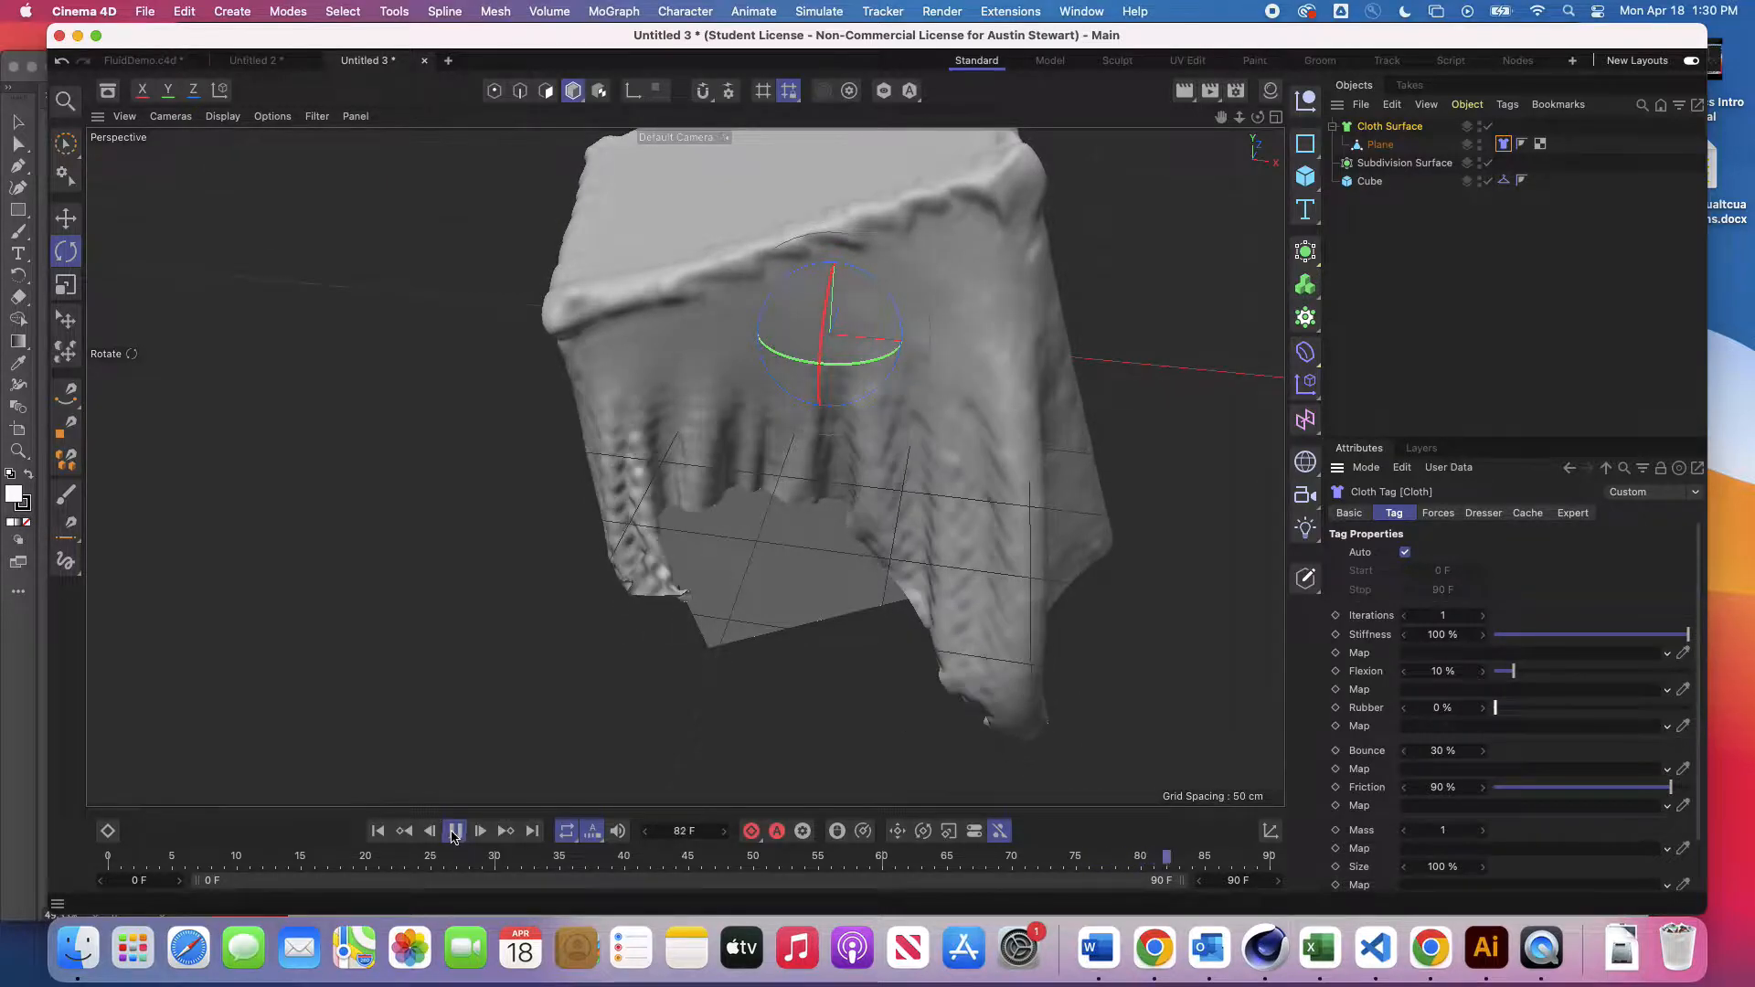
{"action": "left_click", "coordinate": [454, 831]}
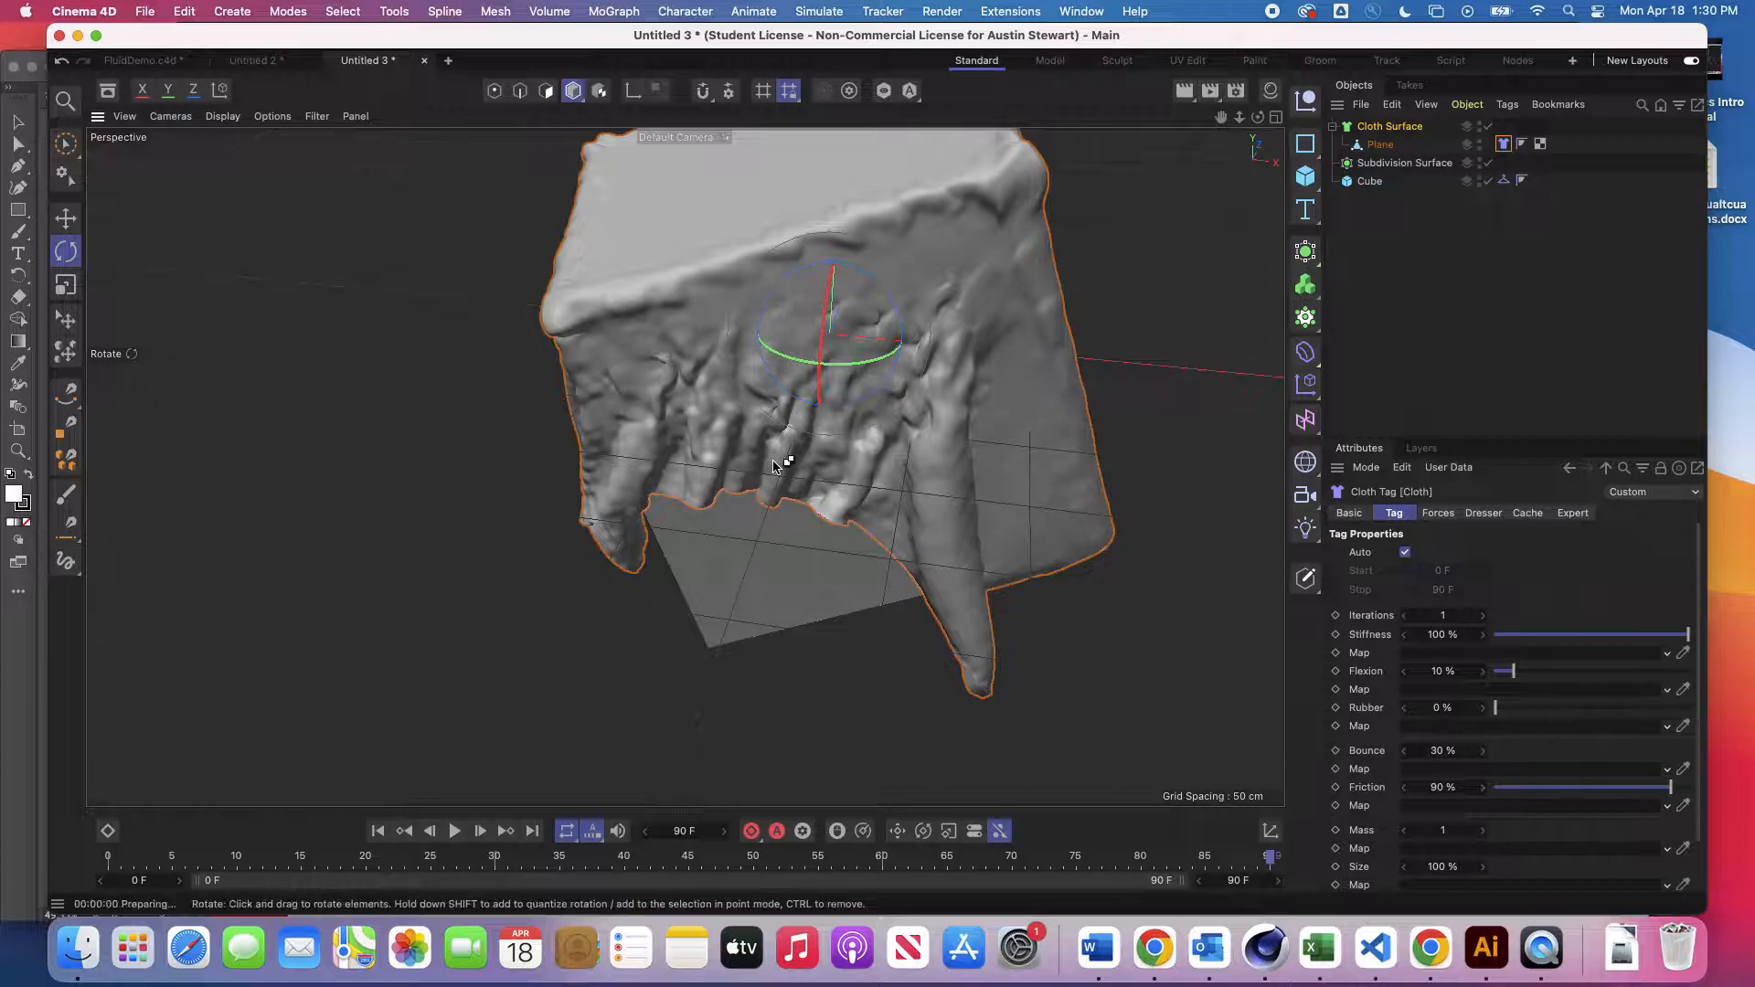
{"action": "scroll", "coordinate": [772, 466], "scroll_direction": "up", "scroll_amount": 3}
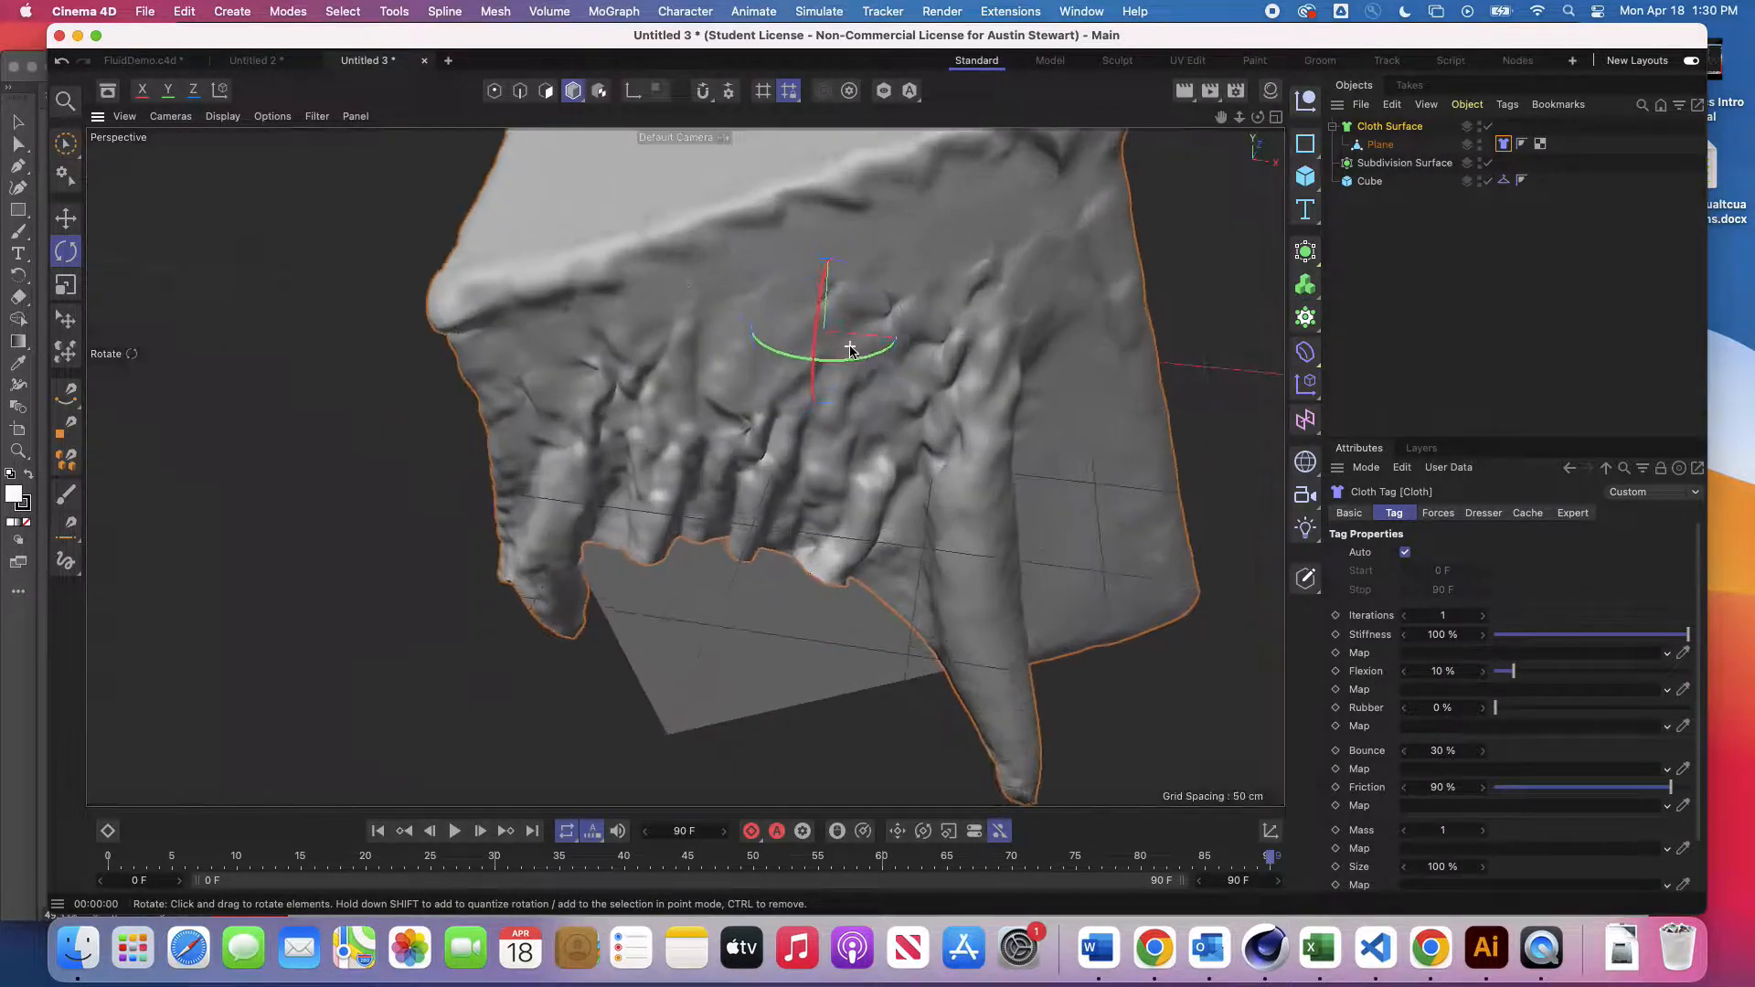
Step: Set the Cloth tag's stiffness to 72%, replay the simulation from the first frame, and stop it at frame 48
{"action": "scroll", "coordinate": [850, 350], "scroll_direction": "up", "scroll_amount": 5}
{"action": "scroll", "coordinate": [850, 351], "scroll_direction": "down", "scroll_amount": 4}
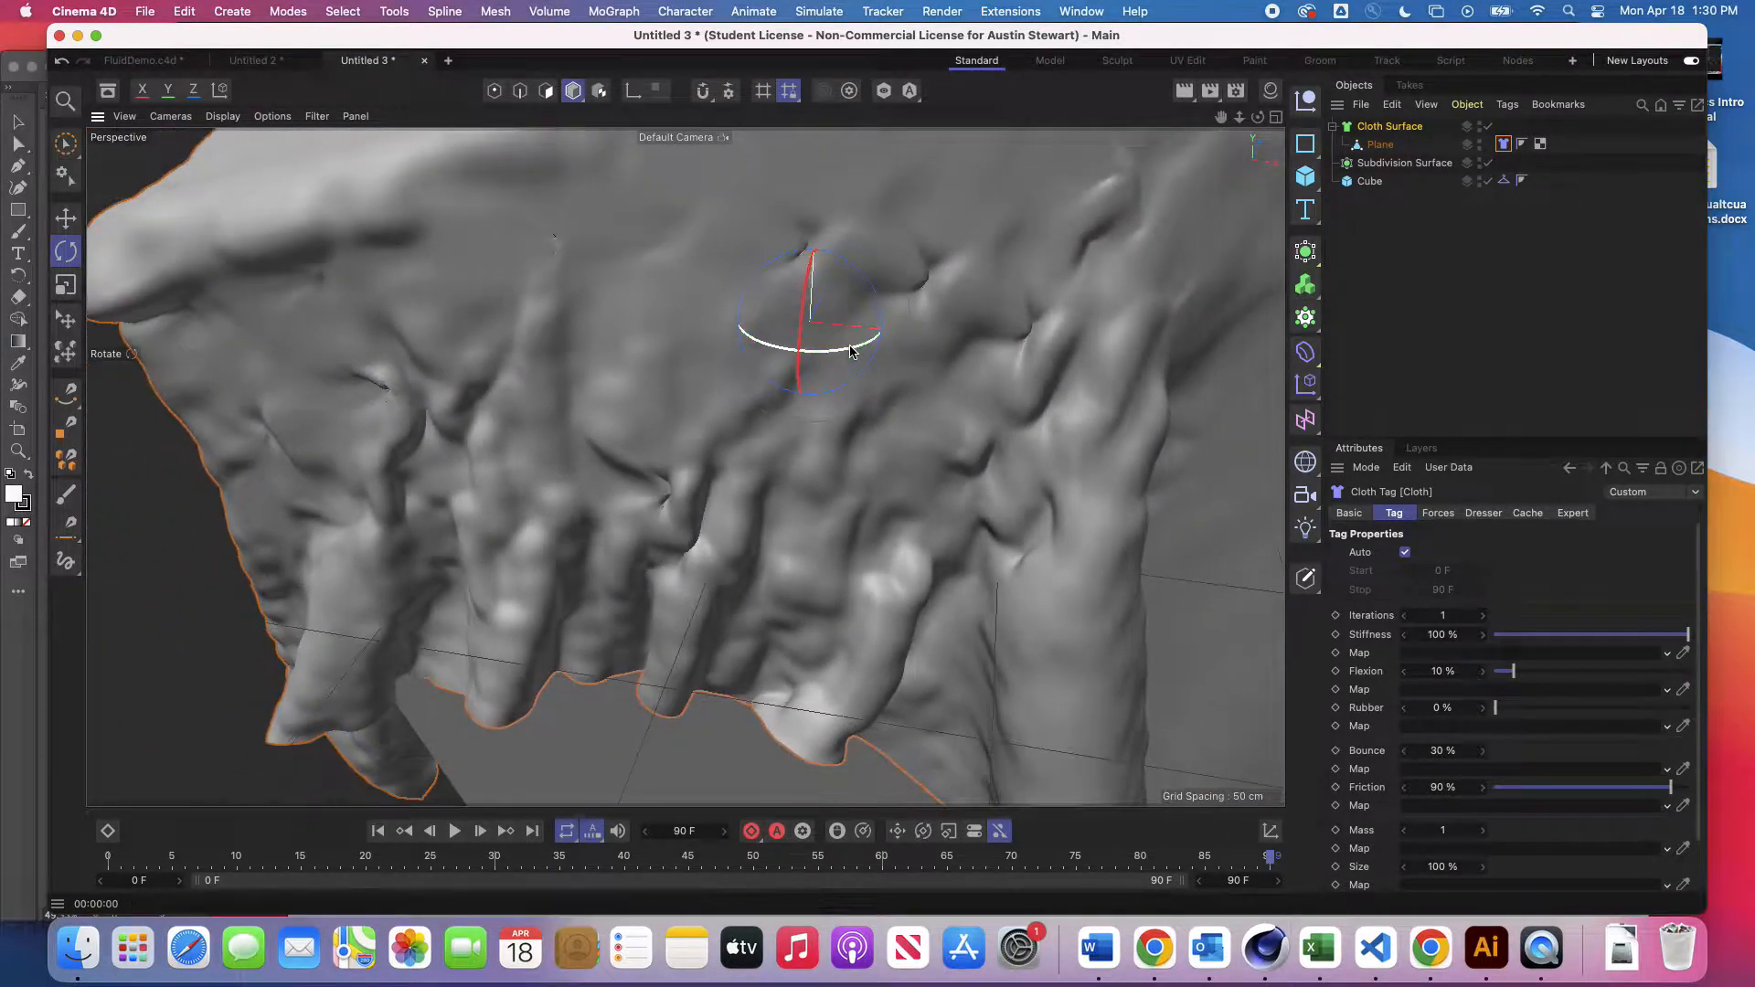
{"action": "scroll", "coordinate": [850, 350], "scroll_direction": "down", "scroll_amount": 6}
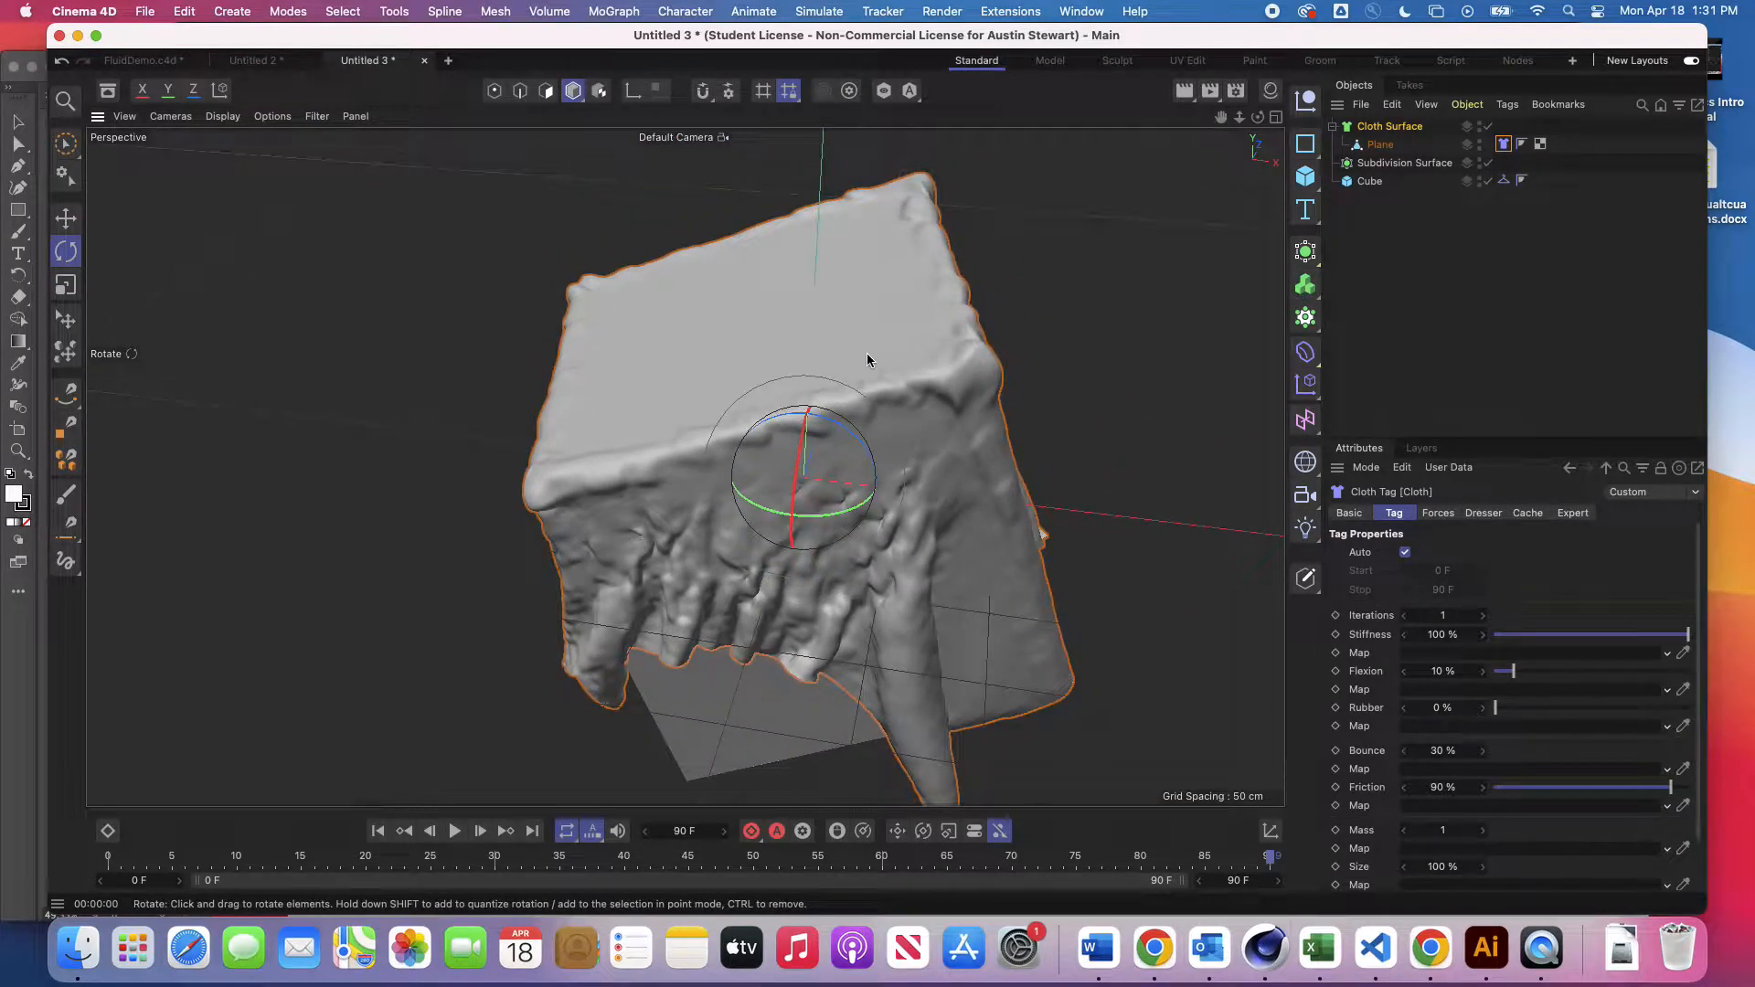
{"action": "mouse_move", "coordinate": [878, 362]}
{"action": "left_mouse_down", "text": "alt"}
{"action": "mouse_move", "coordinate": [760, 352]}
{"action": "mouse_move", "coordinate": [729, 325]}
{"action": "mouse_move", "coordinate": [897, 382]}
{"action": "left_mouse_up", "text": "alt"}
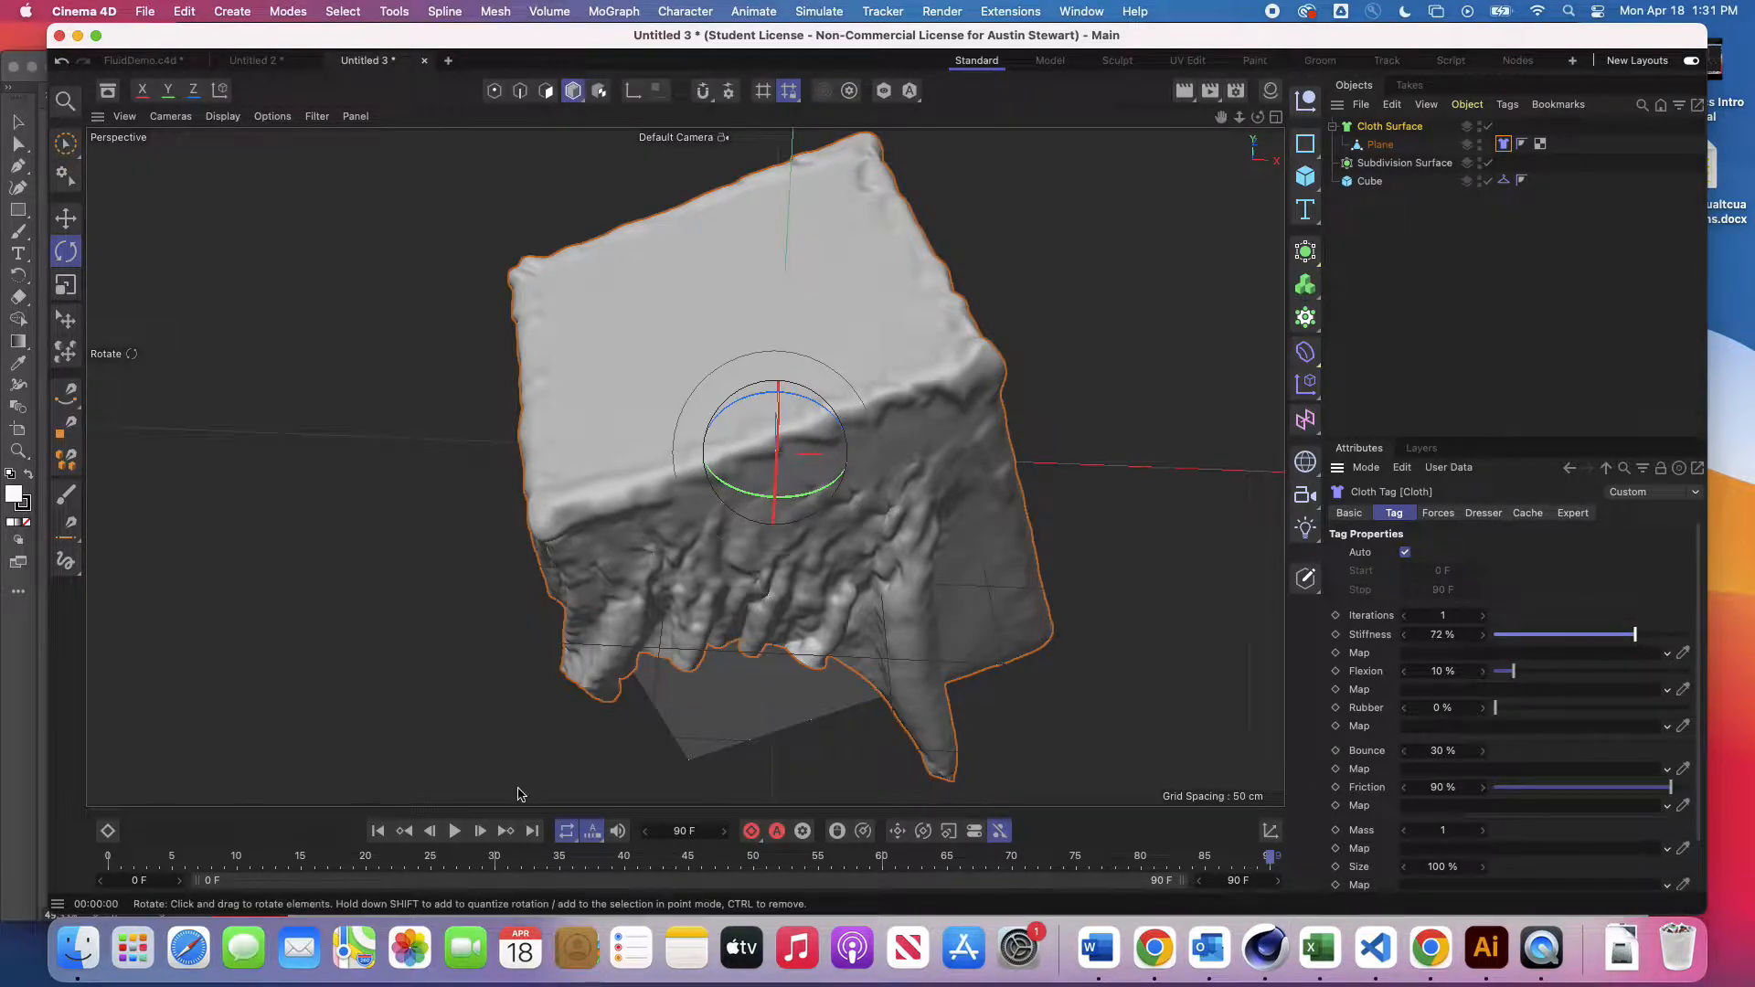
{"action": "left_click", "coordinate": [377, 830]}
{"action": "left_click", "coordinate": [455, 830]}
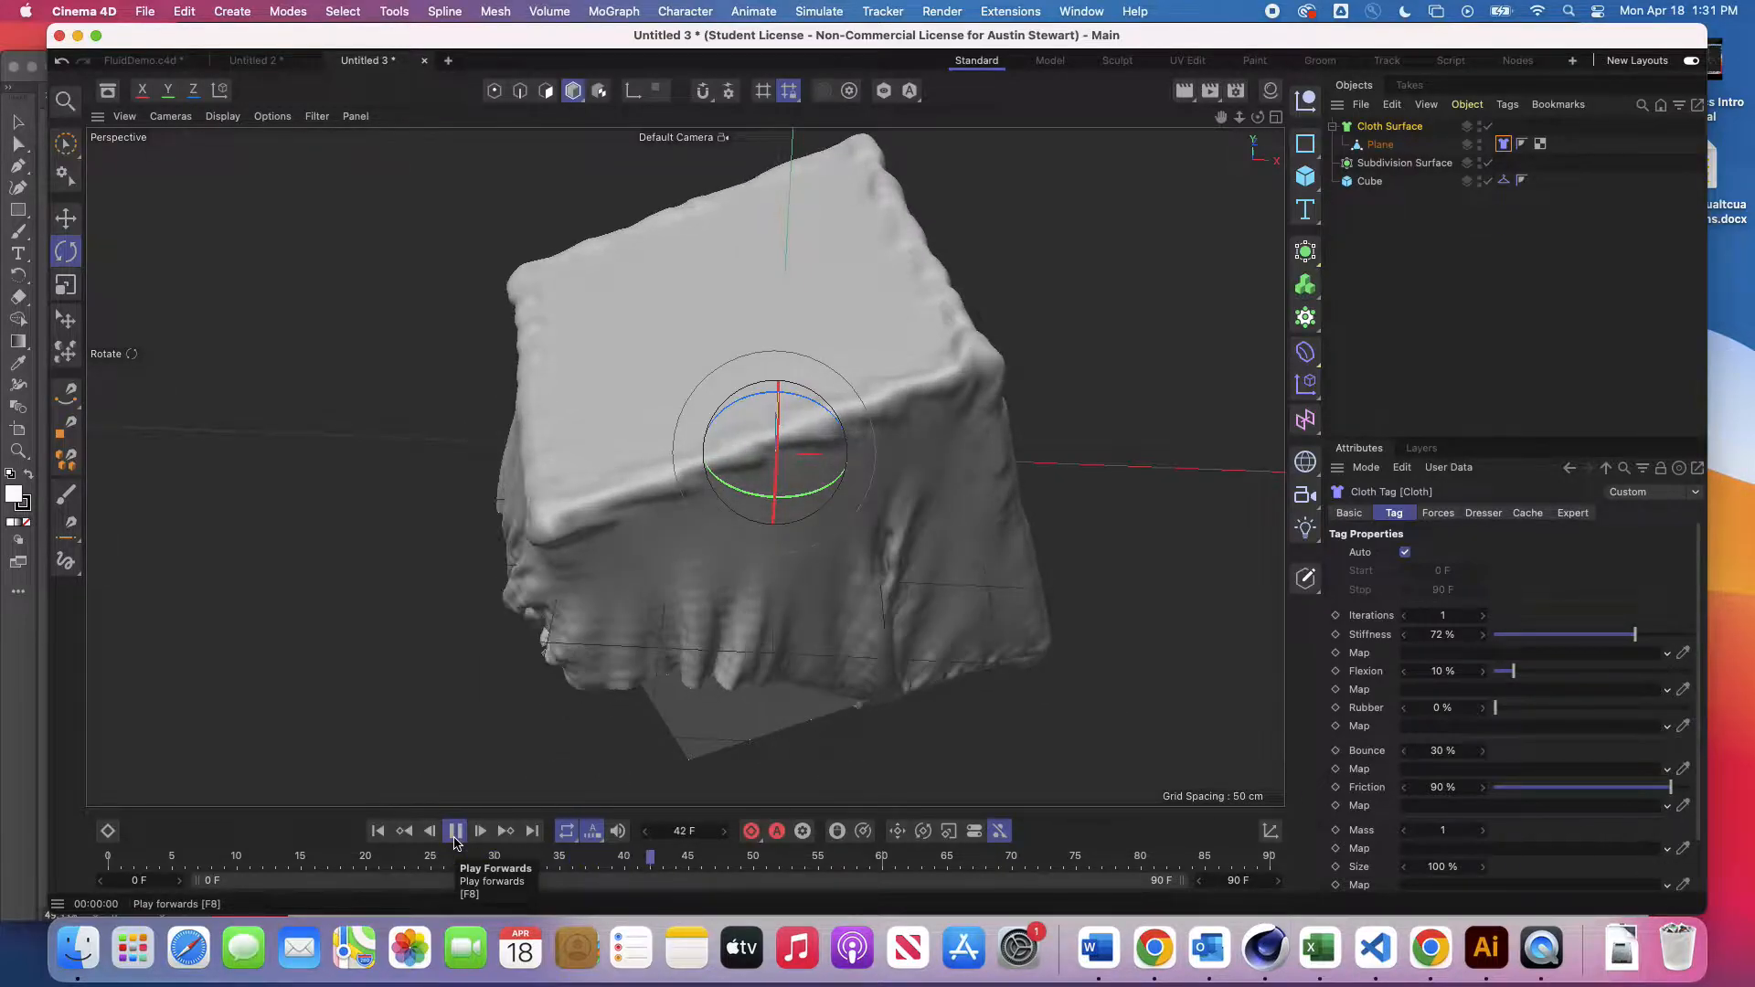
{"action": "left_click", "coordinate": [455, 832]}
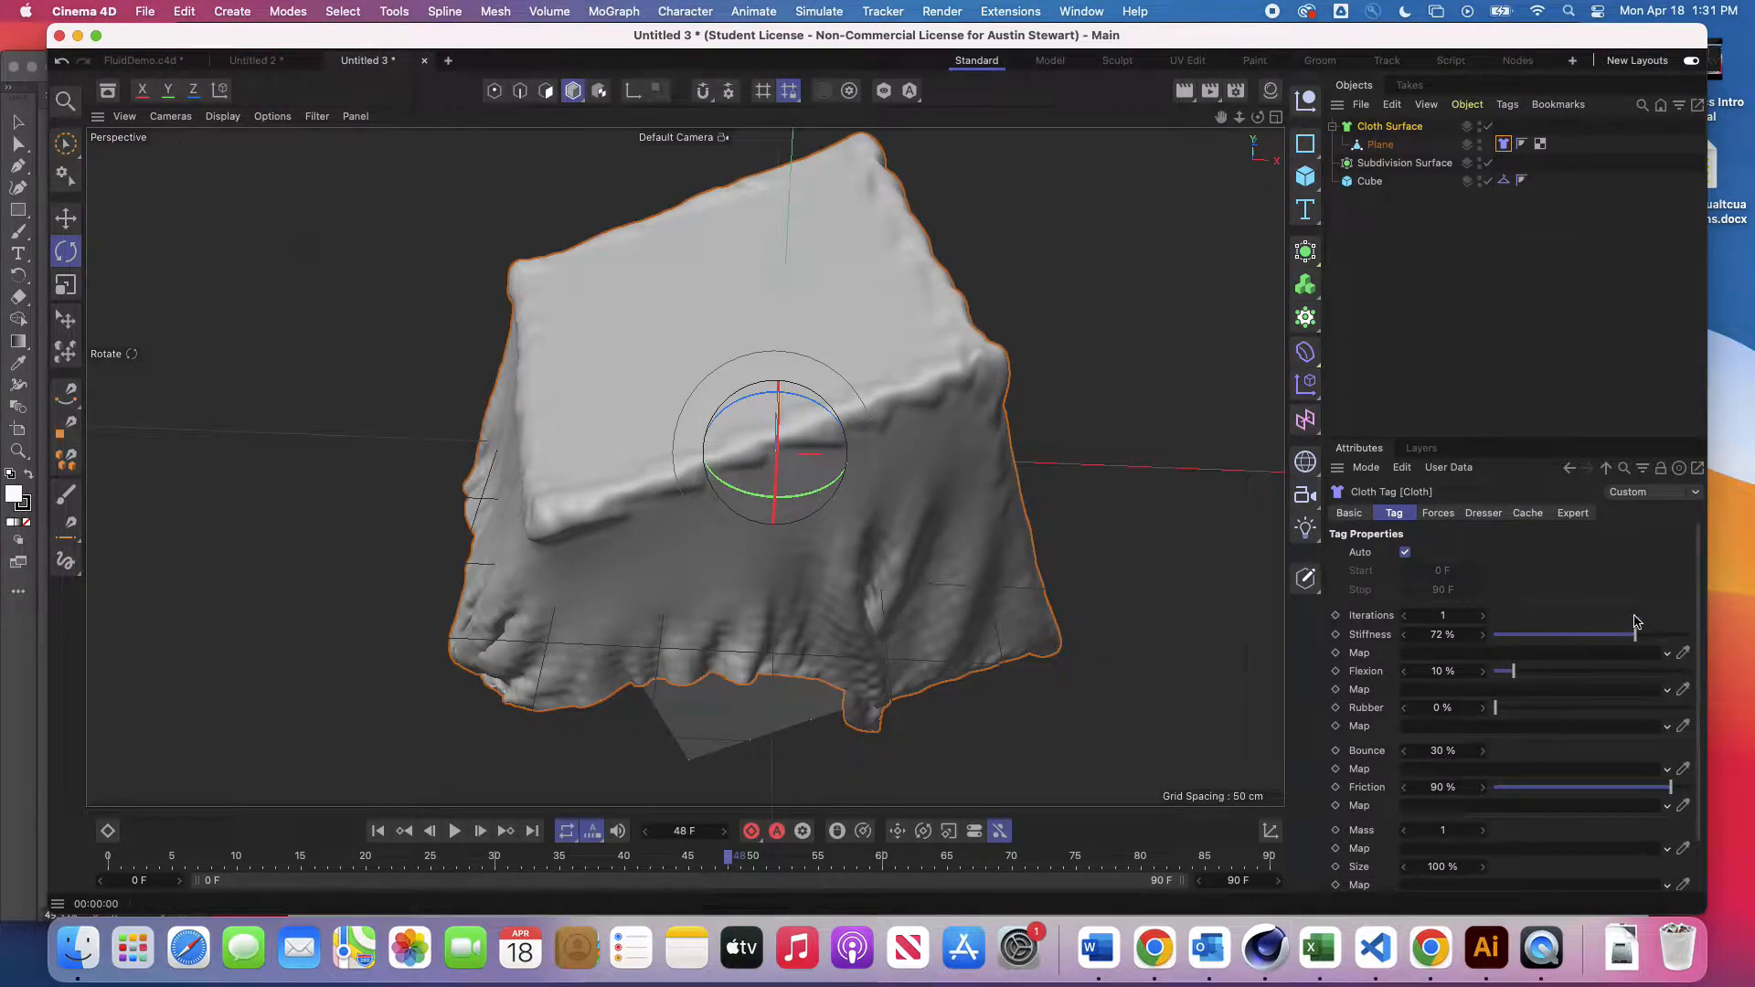
Step: Return to the first frame and try to move the cloth plane straight up, farther above the cube
{"action": "scroll", "coordinate": [1662, 589], "scroll_direction": "down", "scroll_amount": 2}
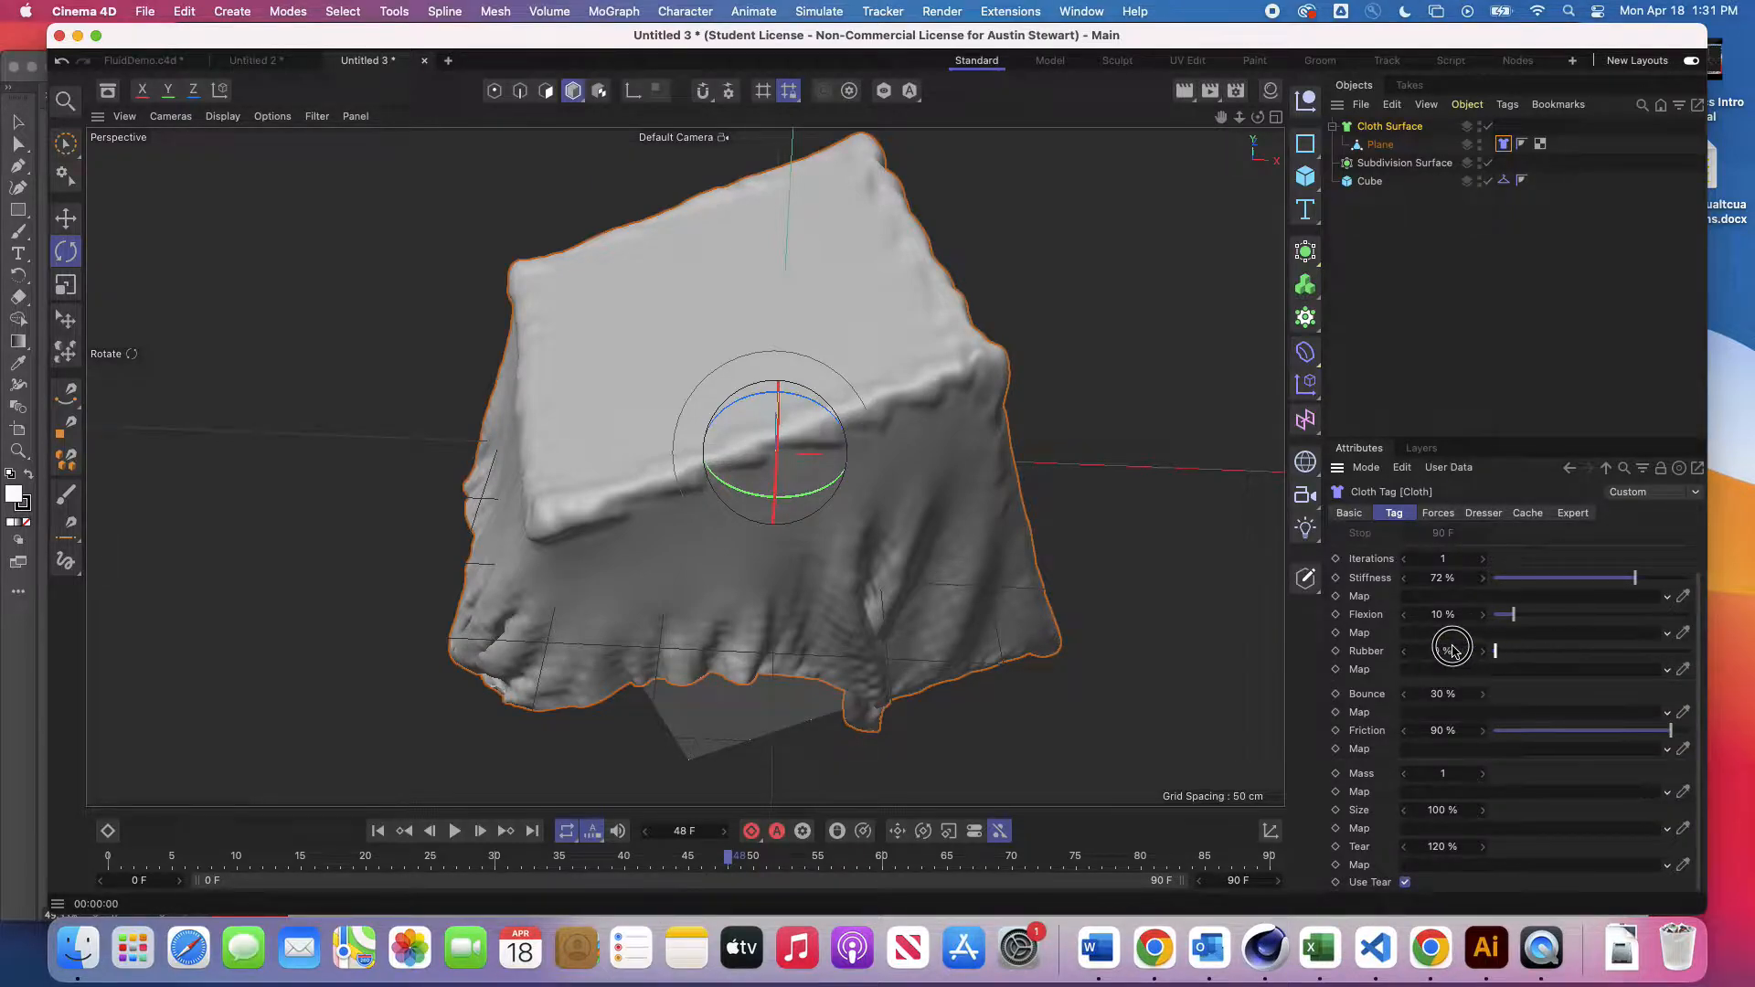
{"action": "left_click", "coordinate": [378, 831]}
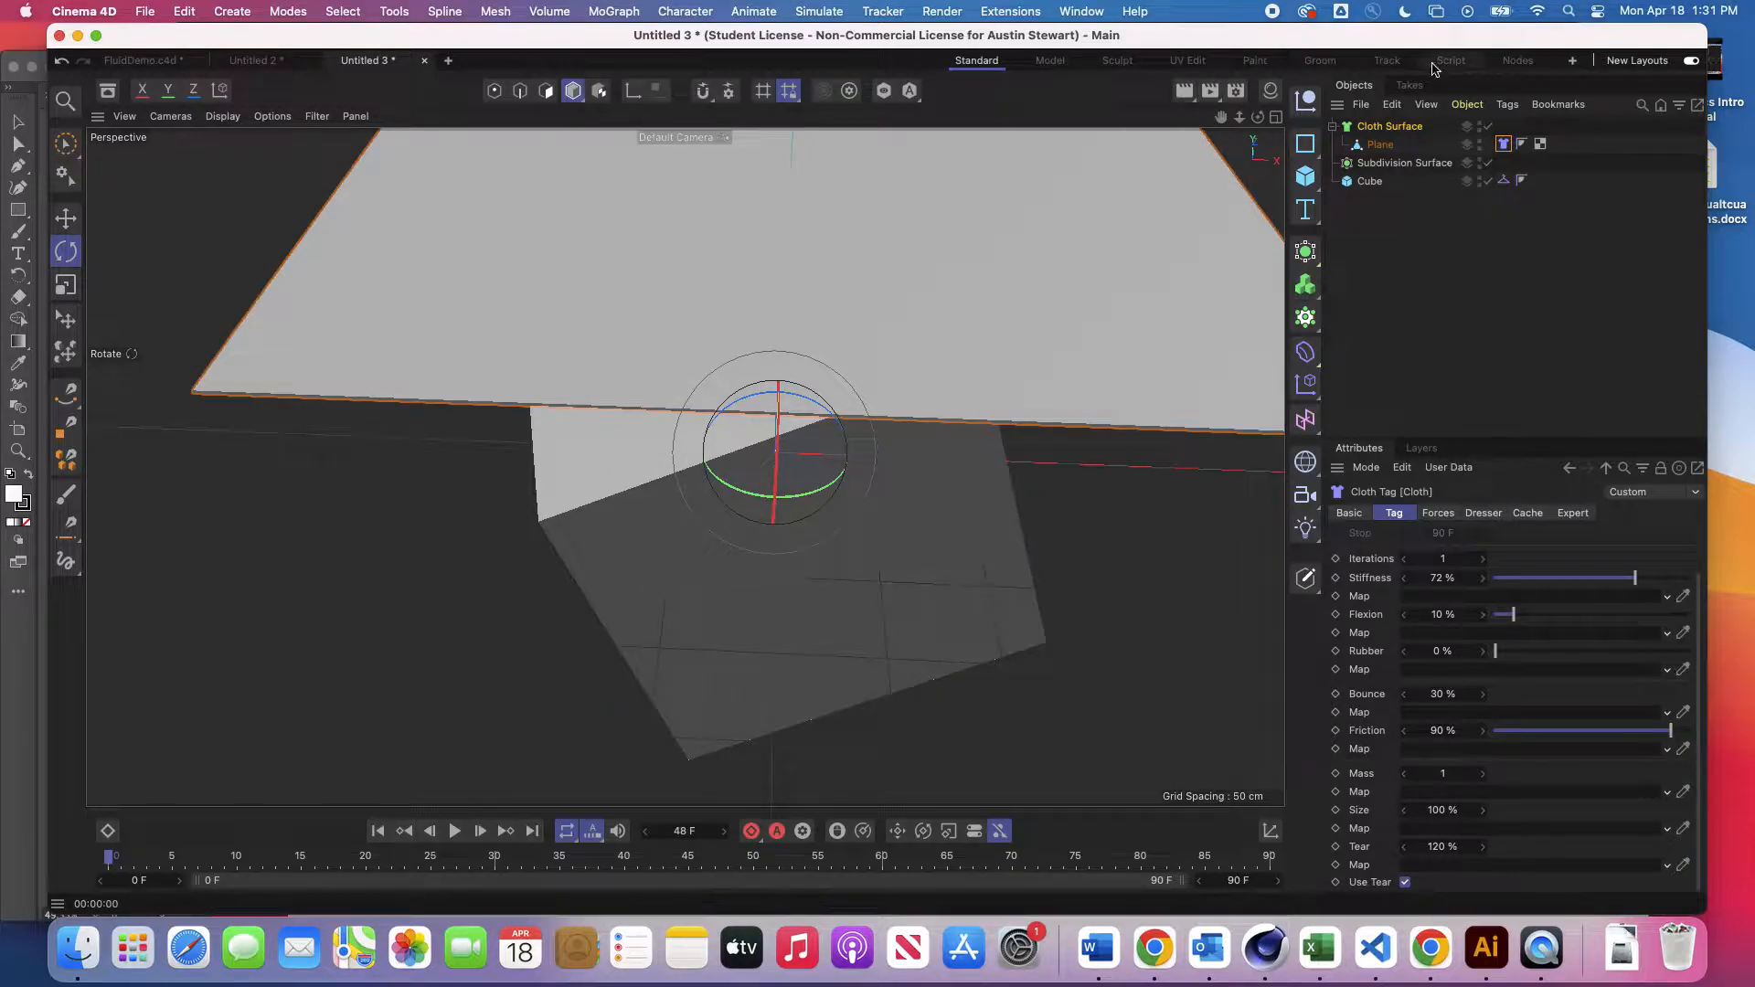
{"action": "left_click", "coordinate": [1380, 144]}
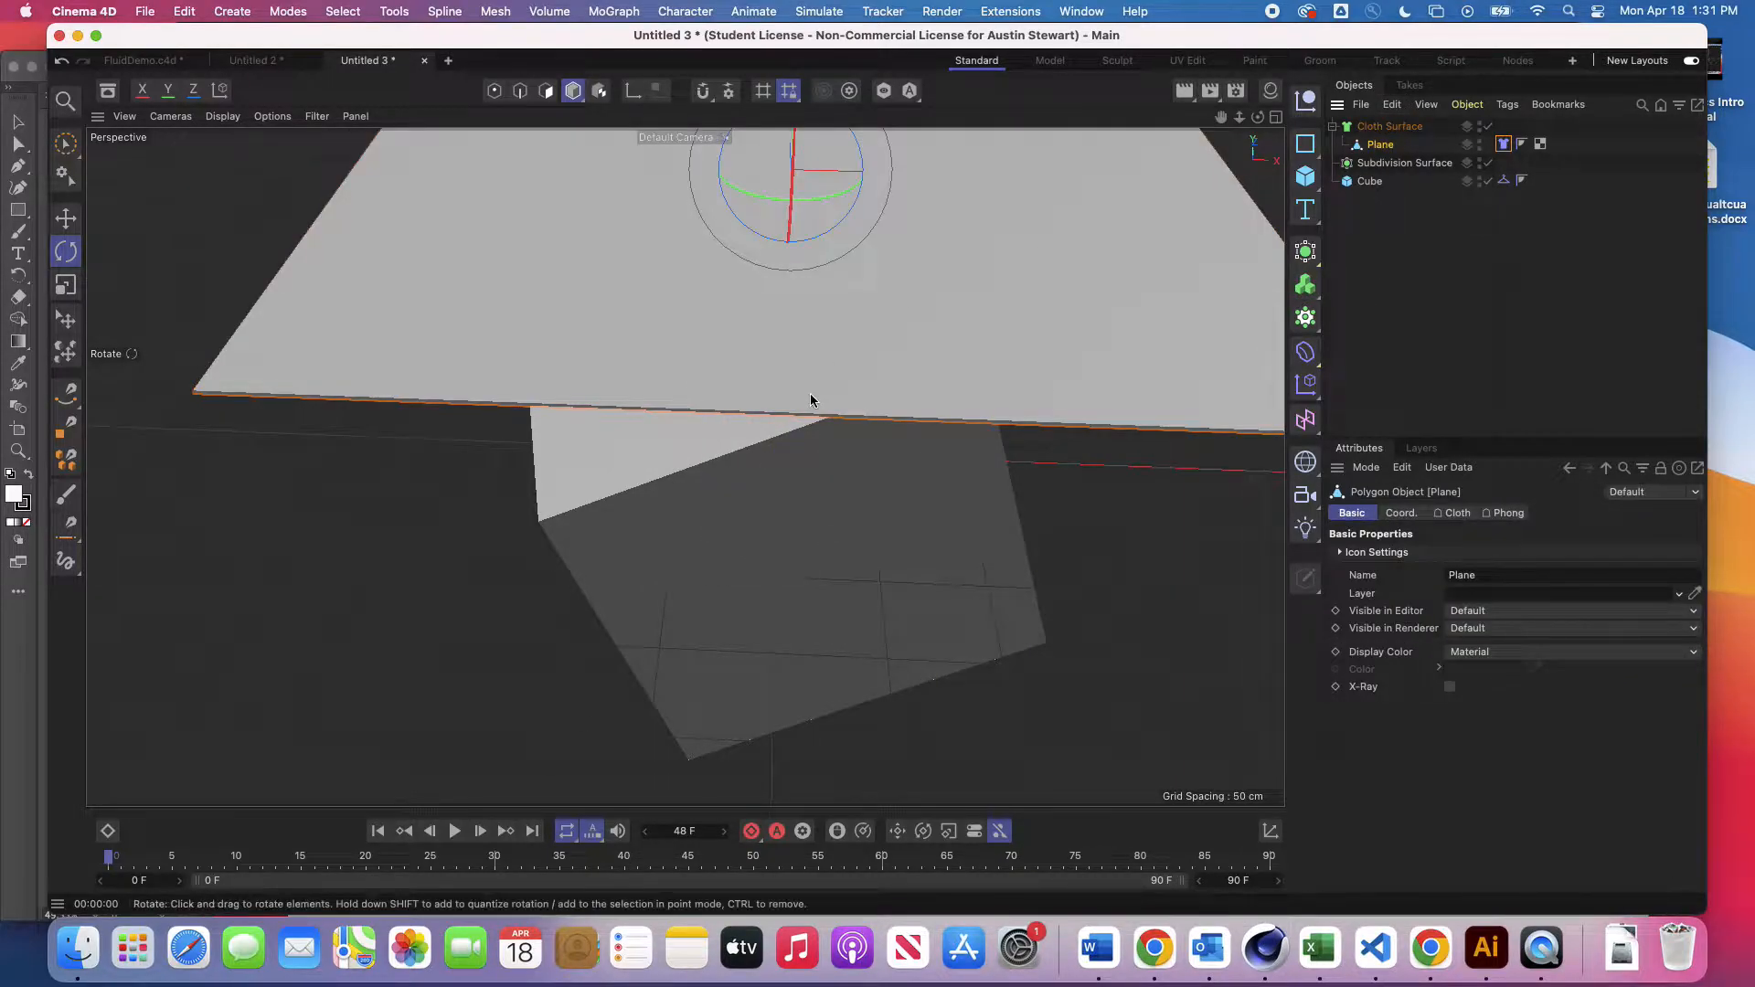
{"action": "key", "text": "e"}
{"action": "scroll", "coordinate": [776, 370], "scroll_direction": "down", "scroll_amount": 10}
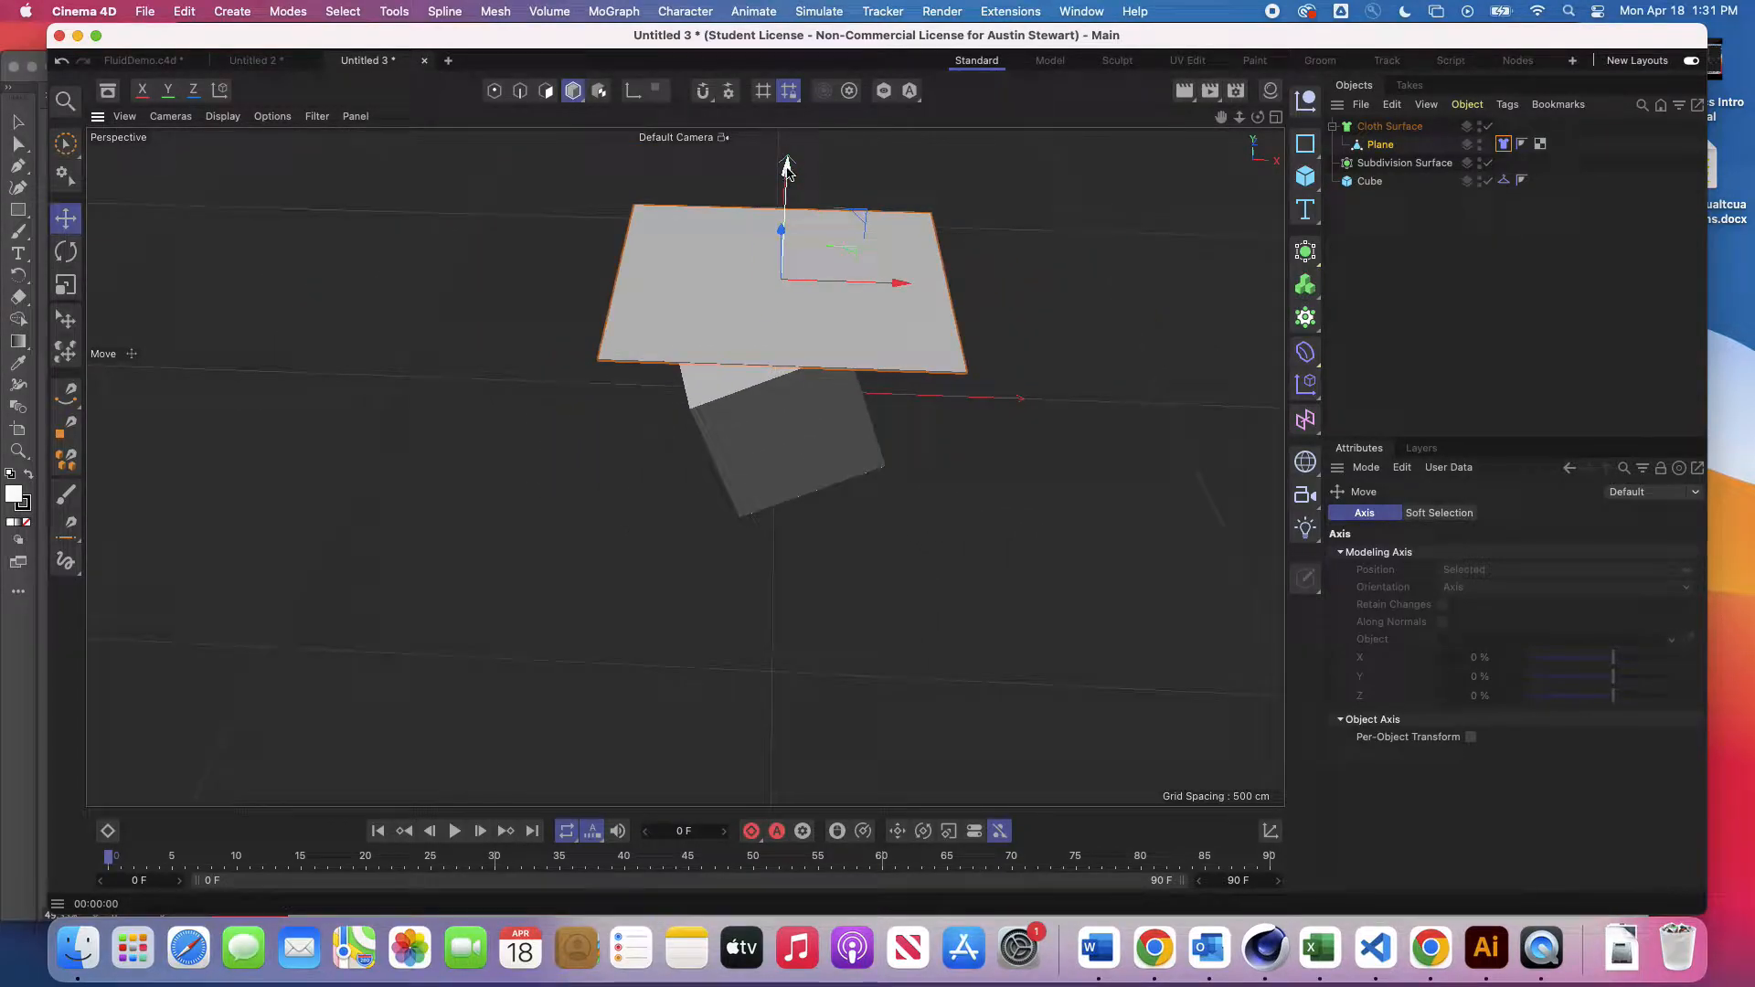
{"action": "left_click_drag", "start_coordinate": [787, 169], "coordinate": [790, 48]}
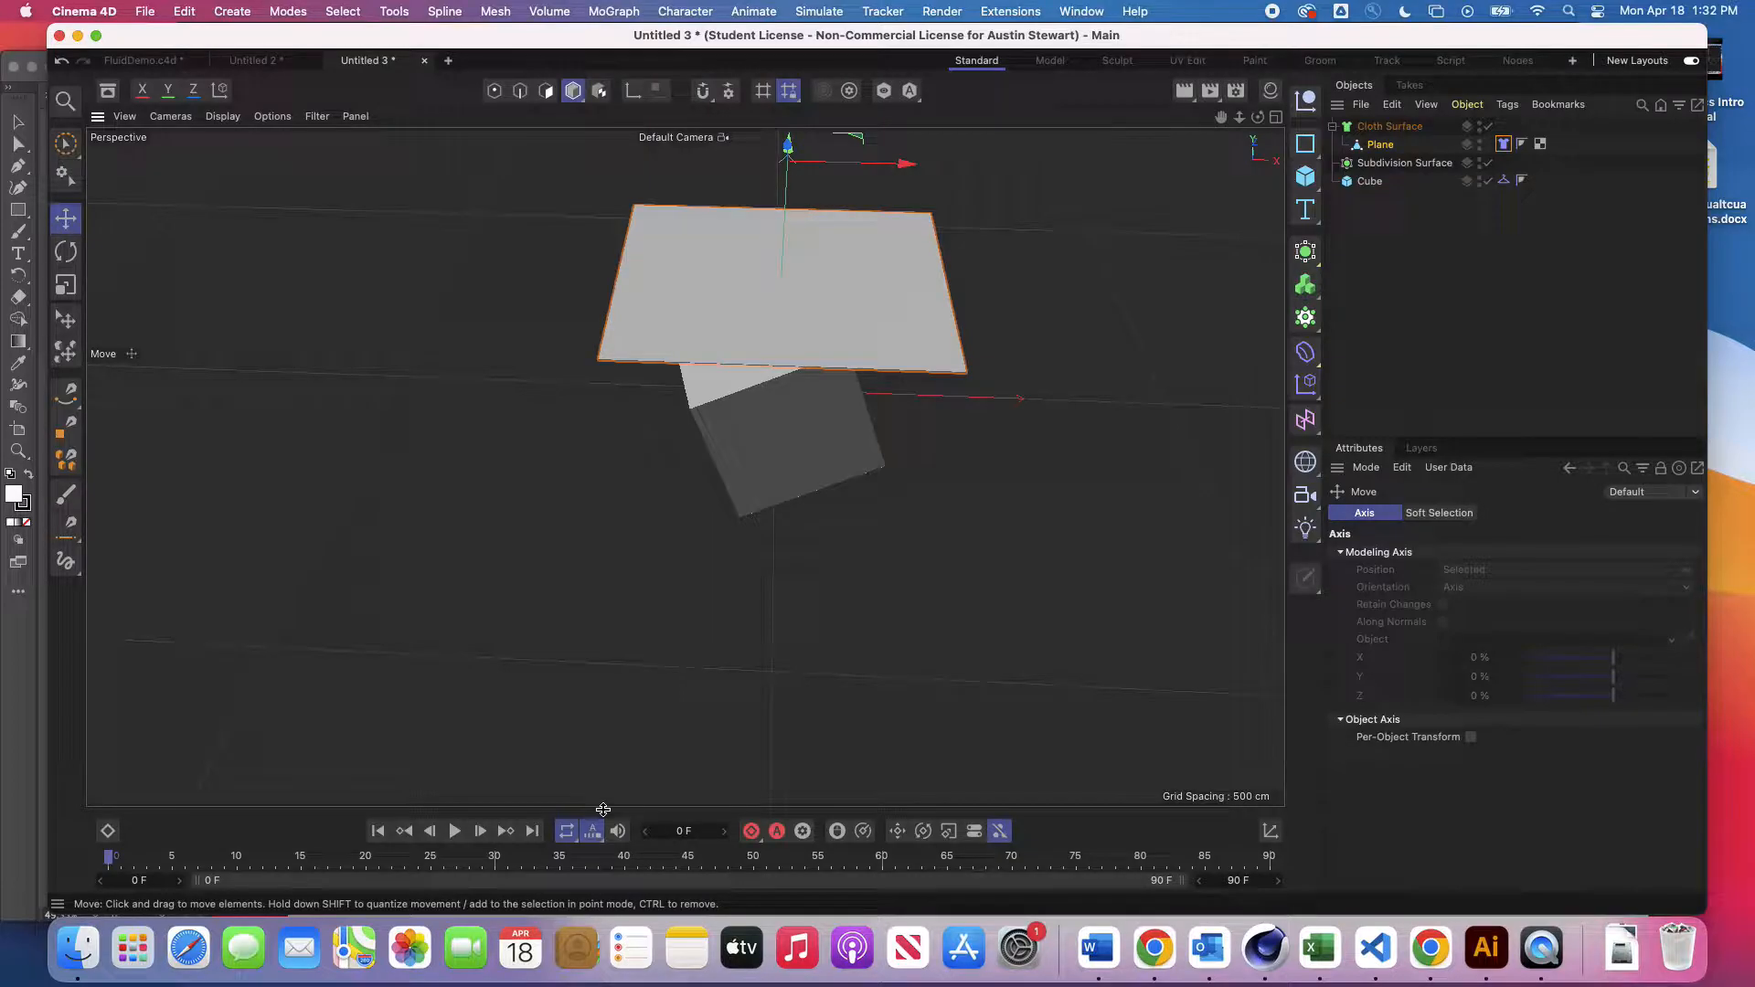
Step: Disable the Cloth Surface generator, replay the simulation from the first frame, and stop it at frame 52
{"action": "left_click", "coordinate": [454, 830]}
{"action": "left_click", "coordinate": [455, 831]}
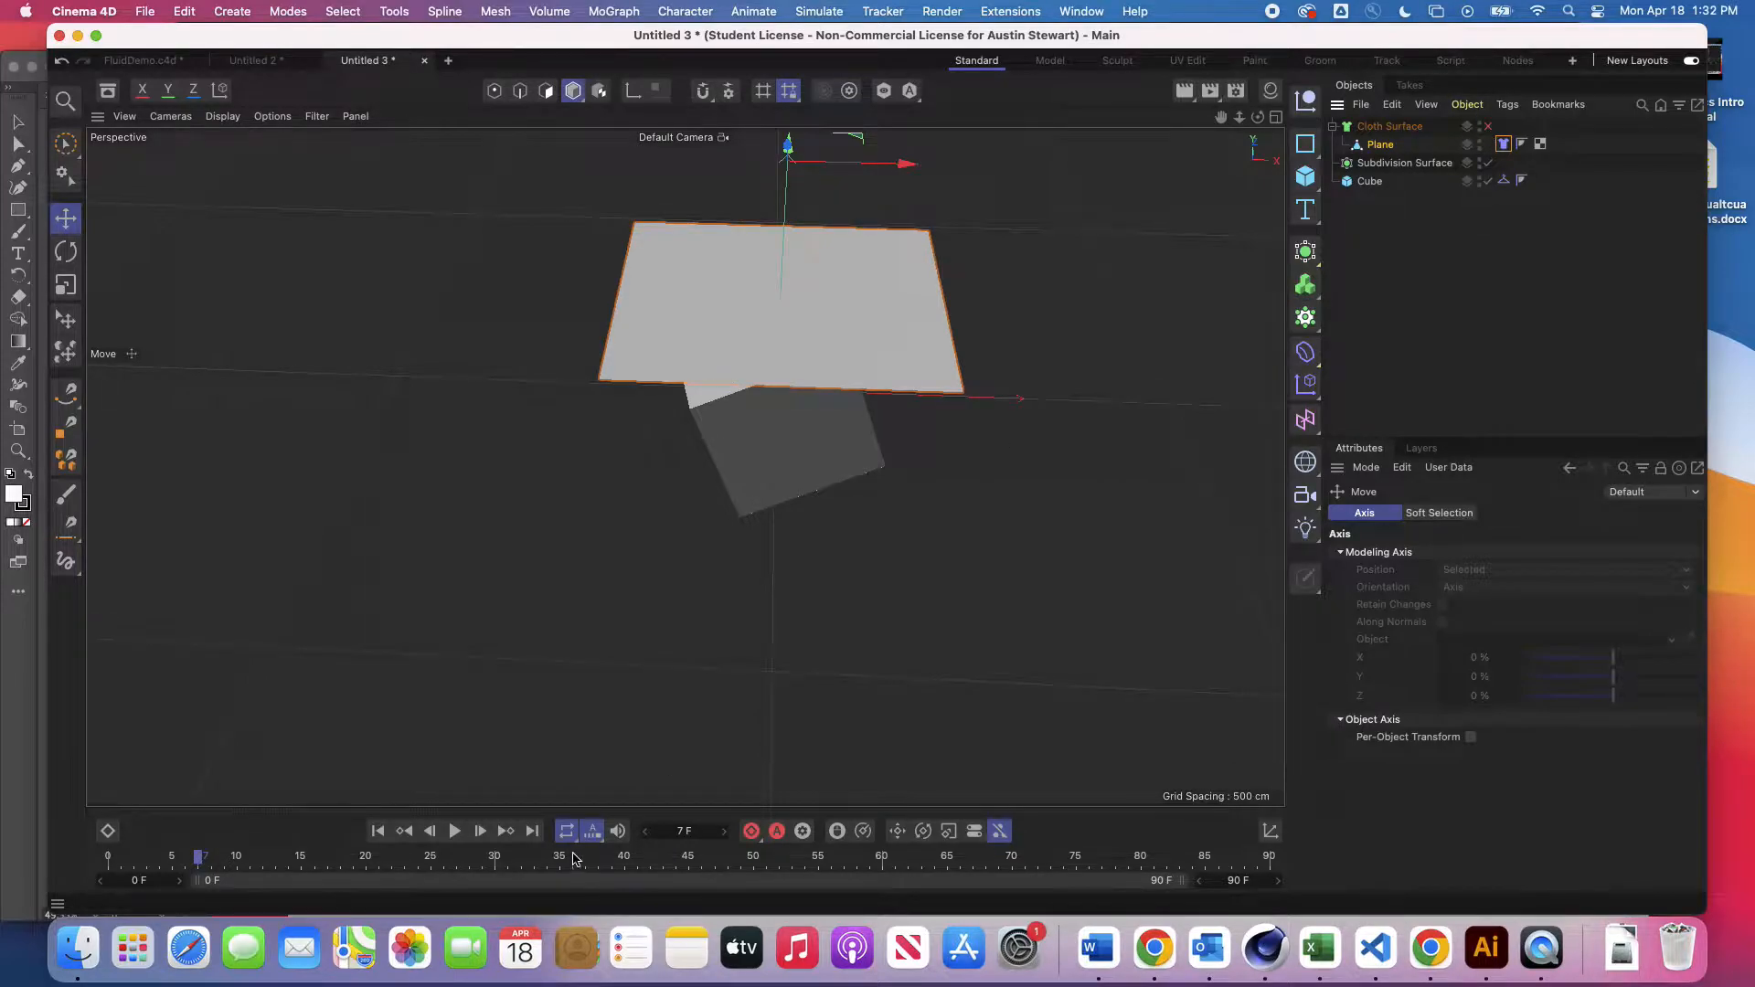
{"action": "left_click", "coordinate": [378, 830]}
{"action": "left_click", "coordinate": [456, 831]}
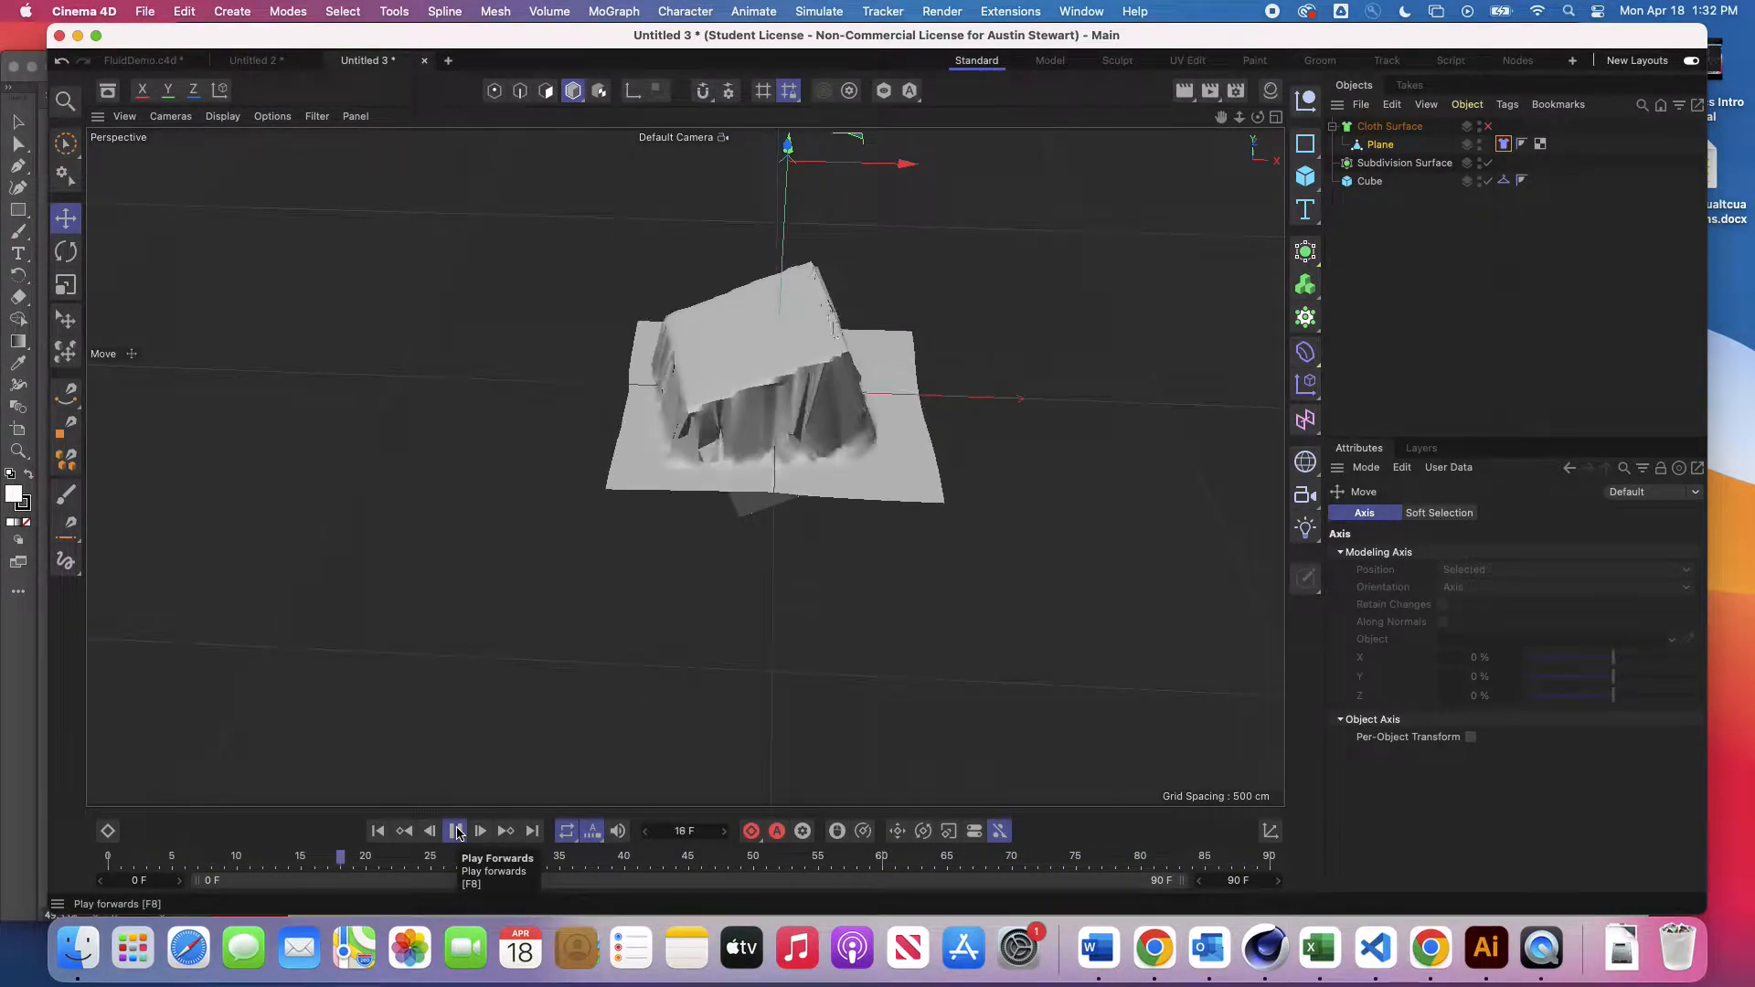
{"action": "left_click", "coordinate": [456, 831]}
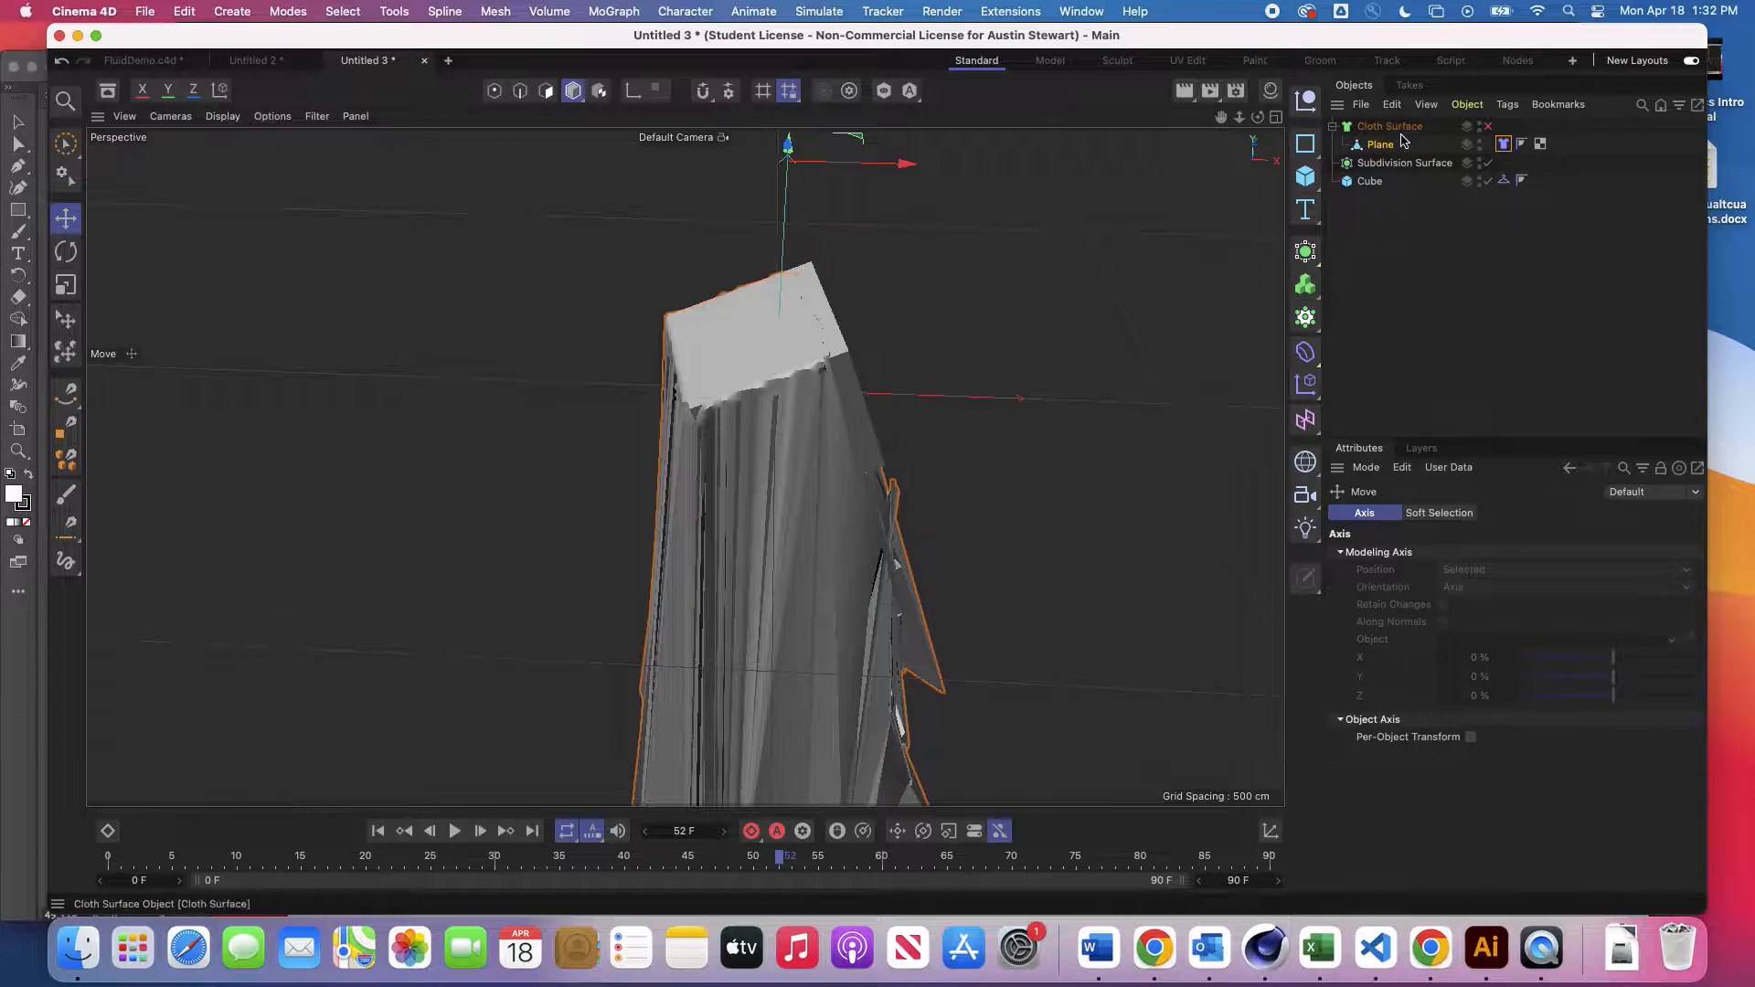
Step: Turn off Use Tear in the Cloth tag, replay the simulation to frame 65, and return to the first frame
{"action": "left_click", "coordinate": [1502, 144]}
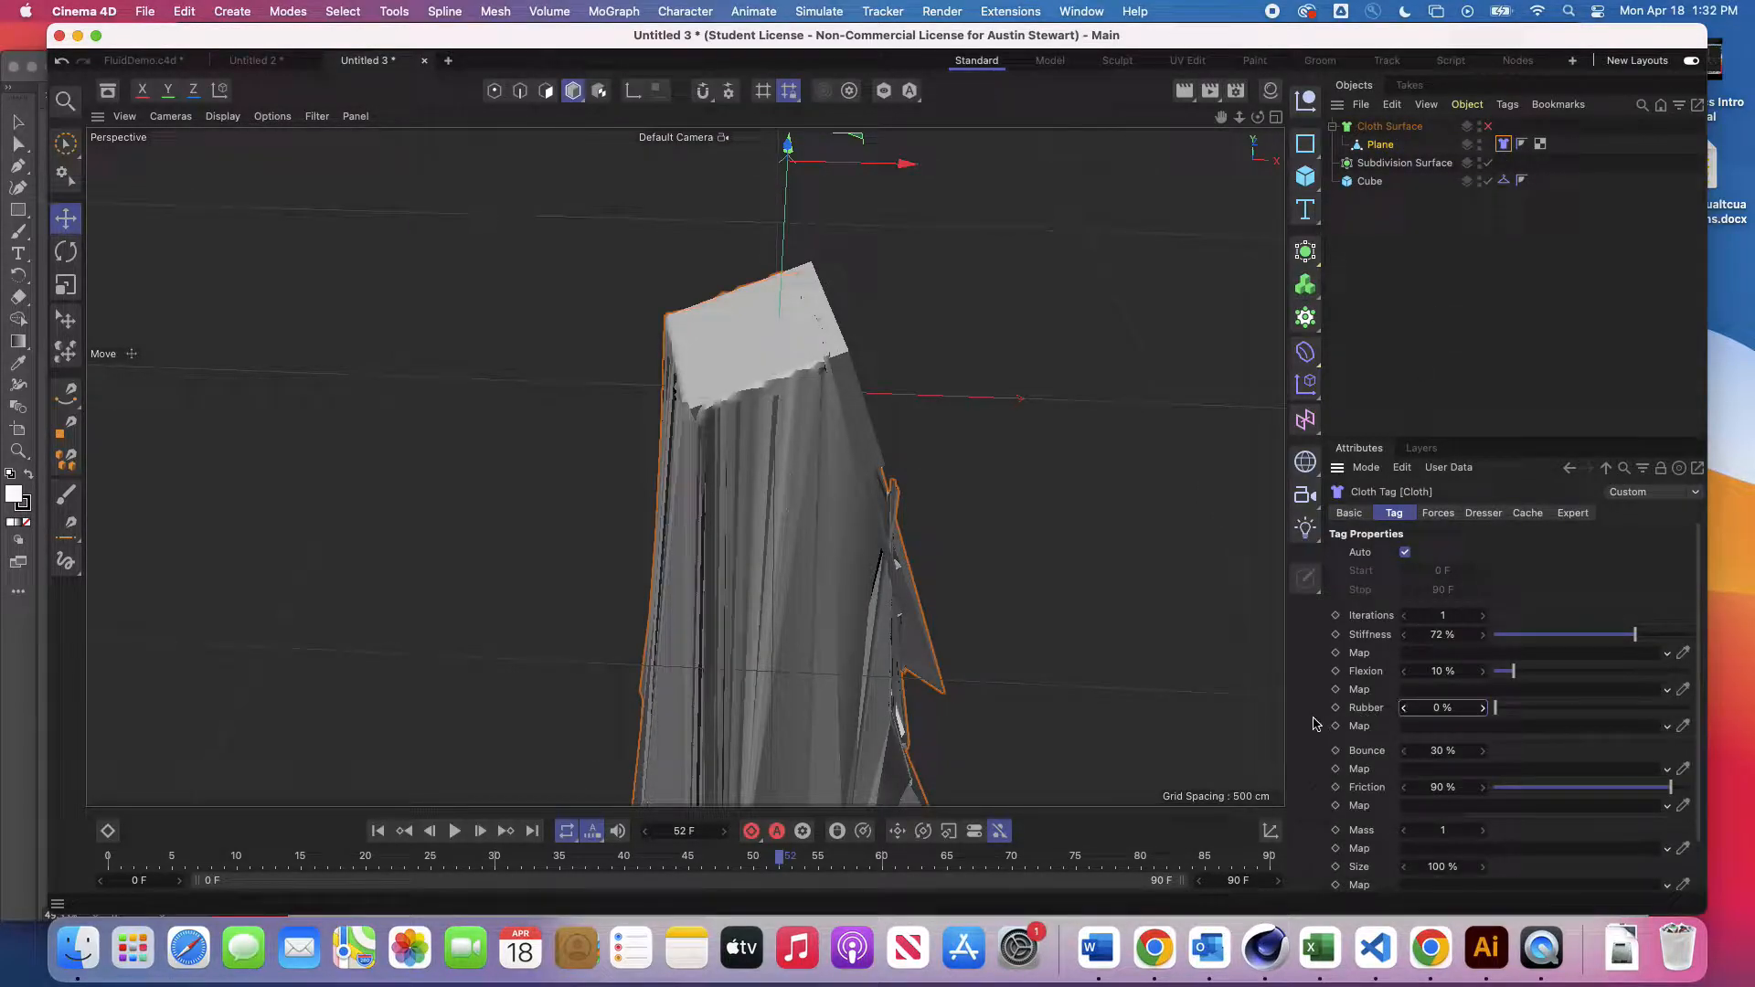
{"action": "scroll", "coordinate": [1700, 690], "scroll_direction": "down", "scroll_amount": 2}
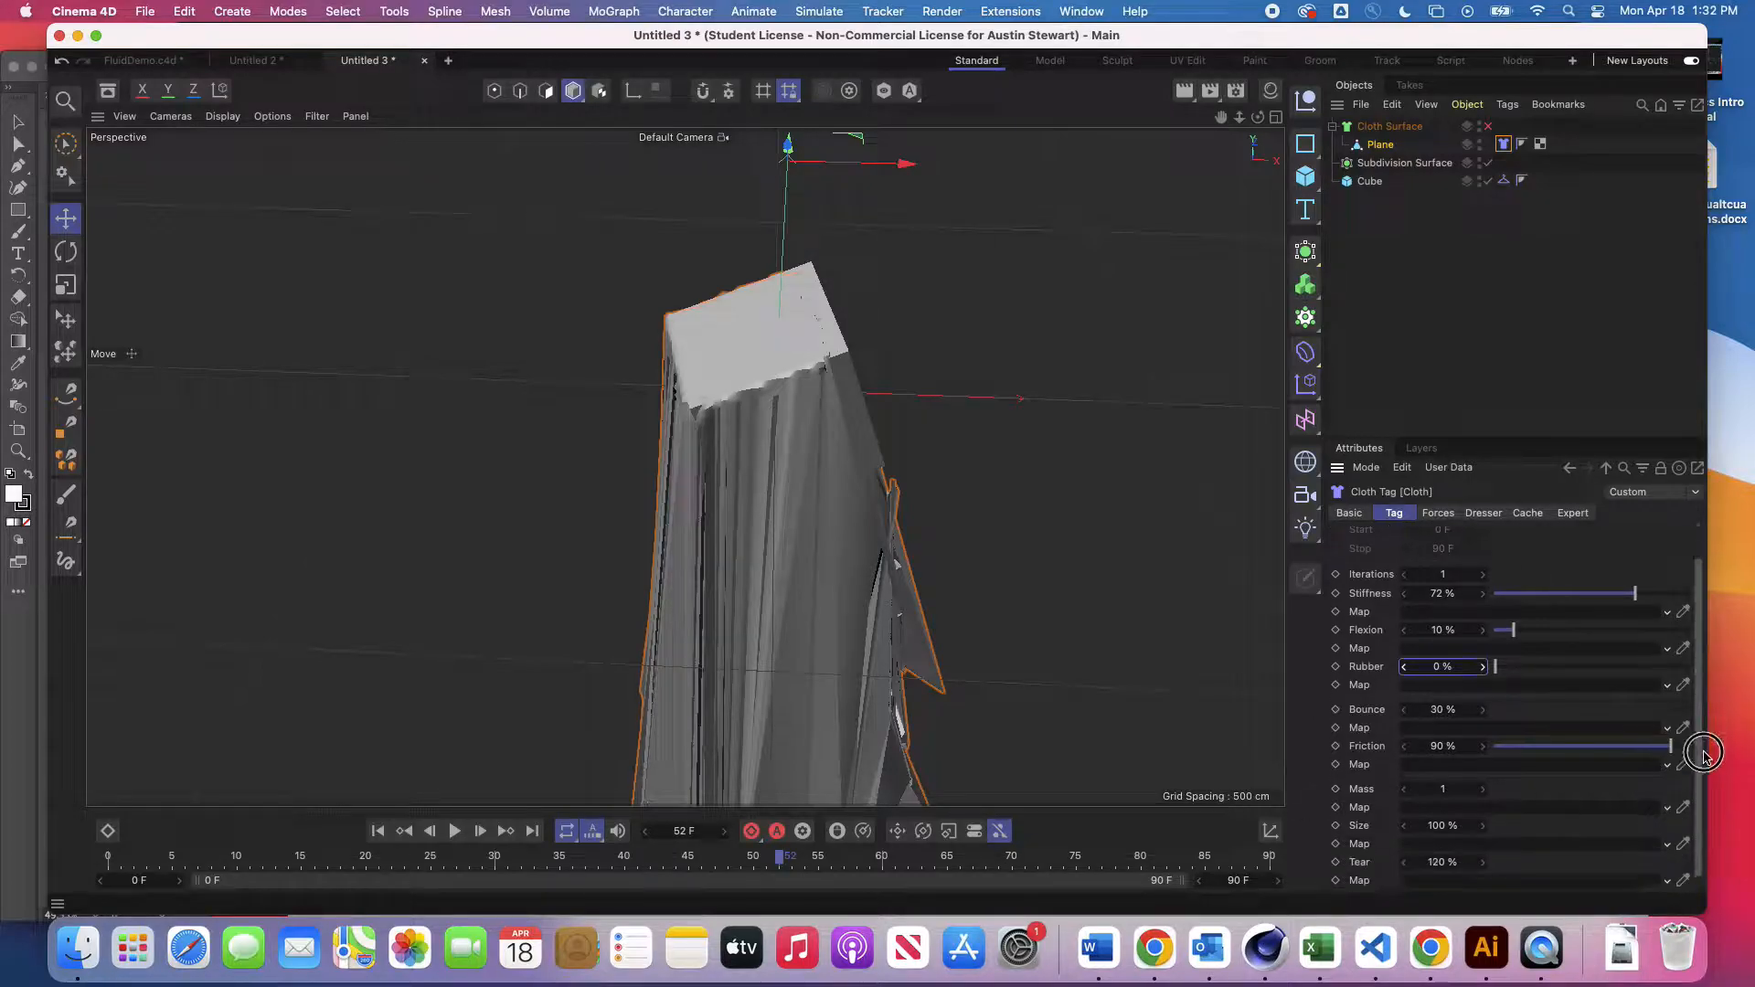
{"action": "left_click", "coordinate": [1405, 882]}
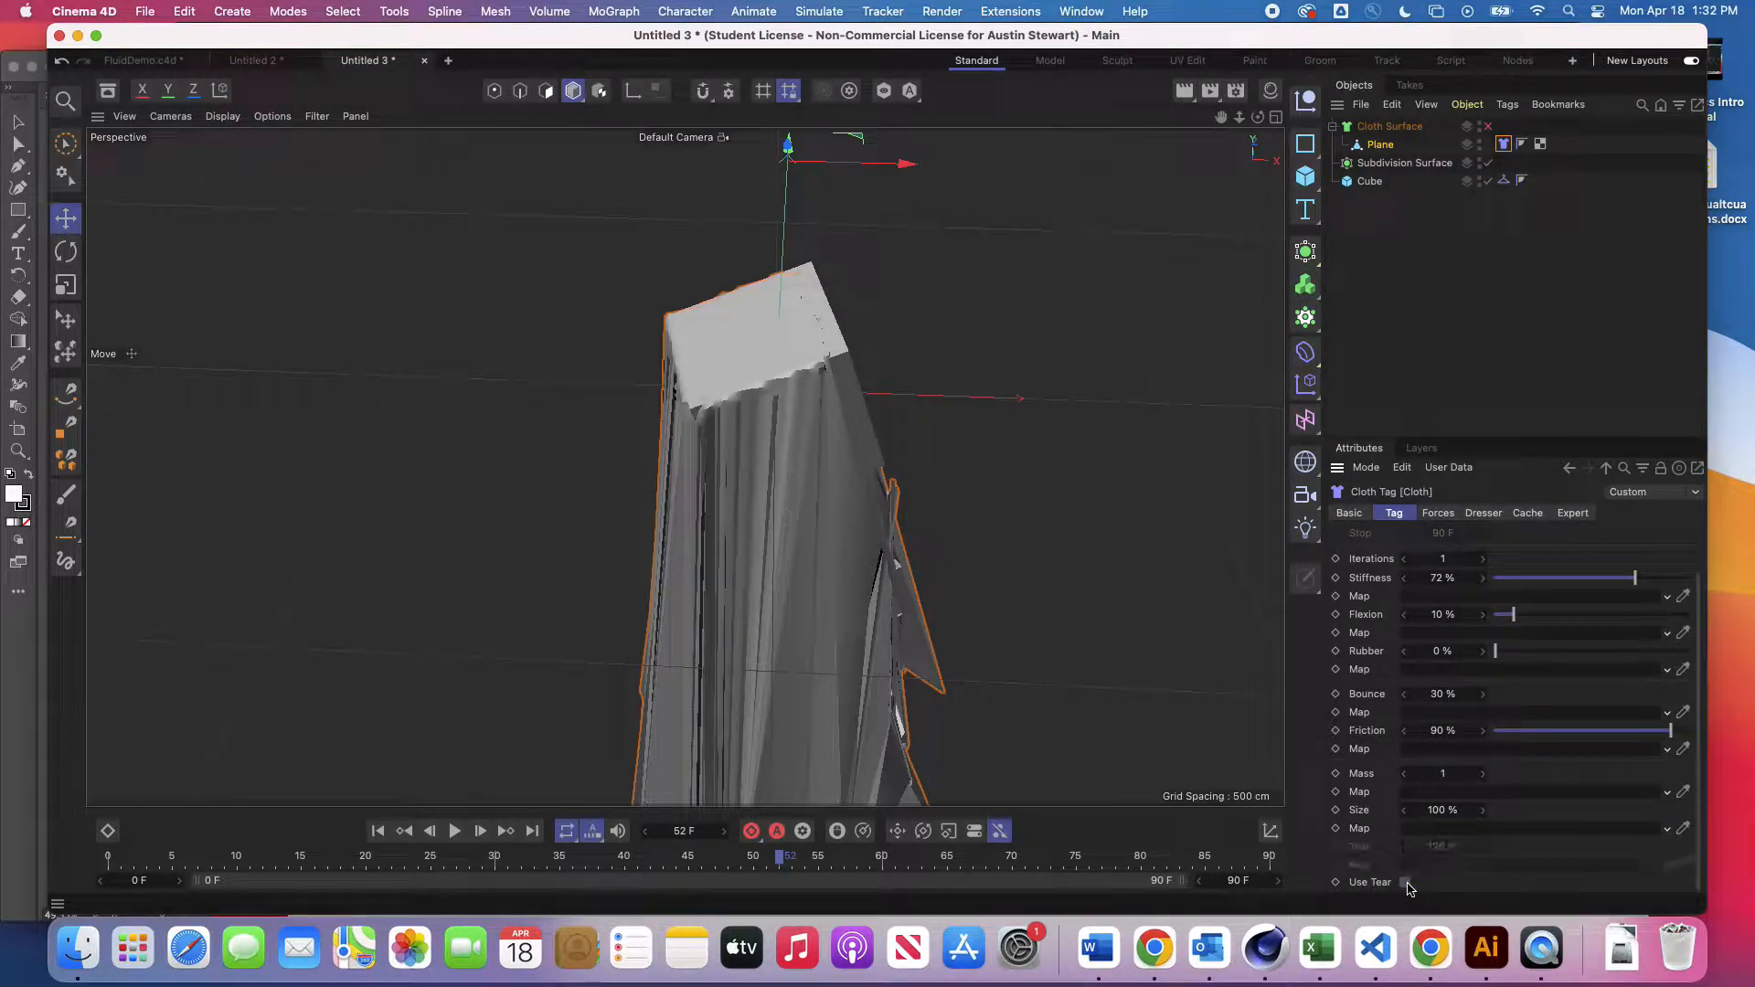
{"action": "left_click", "coordinate": [378, 830]}
{"action": "left_click", "coordinate": [456, 830]}
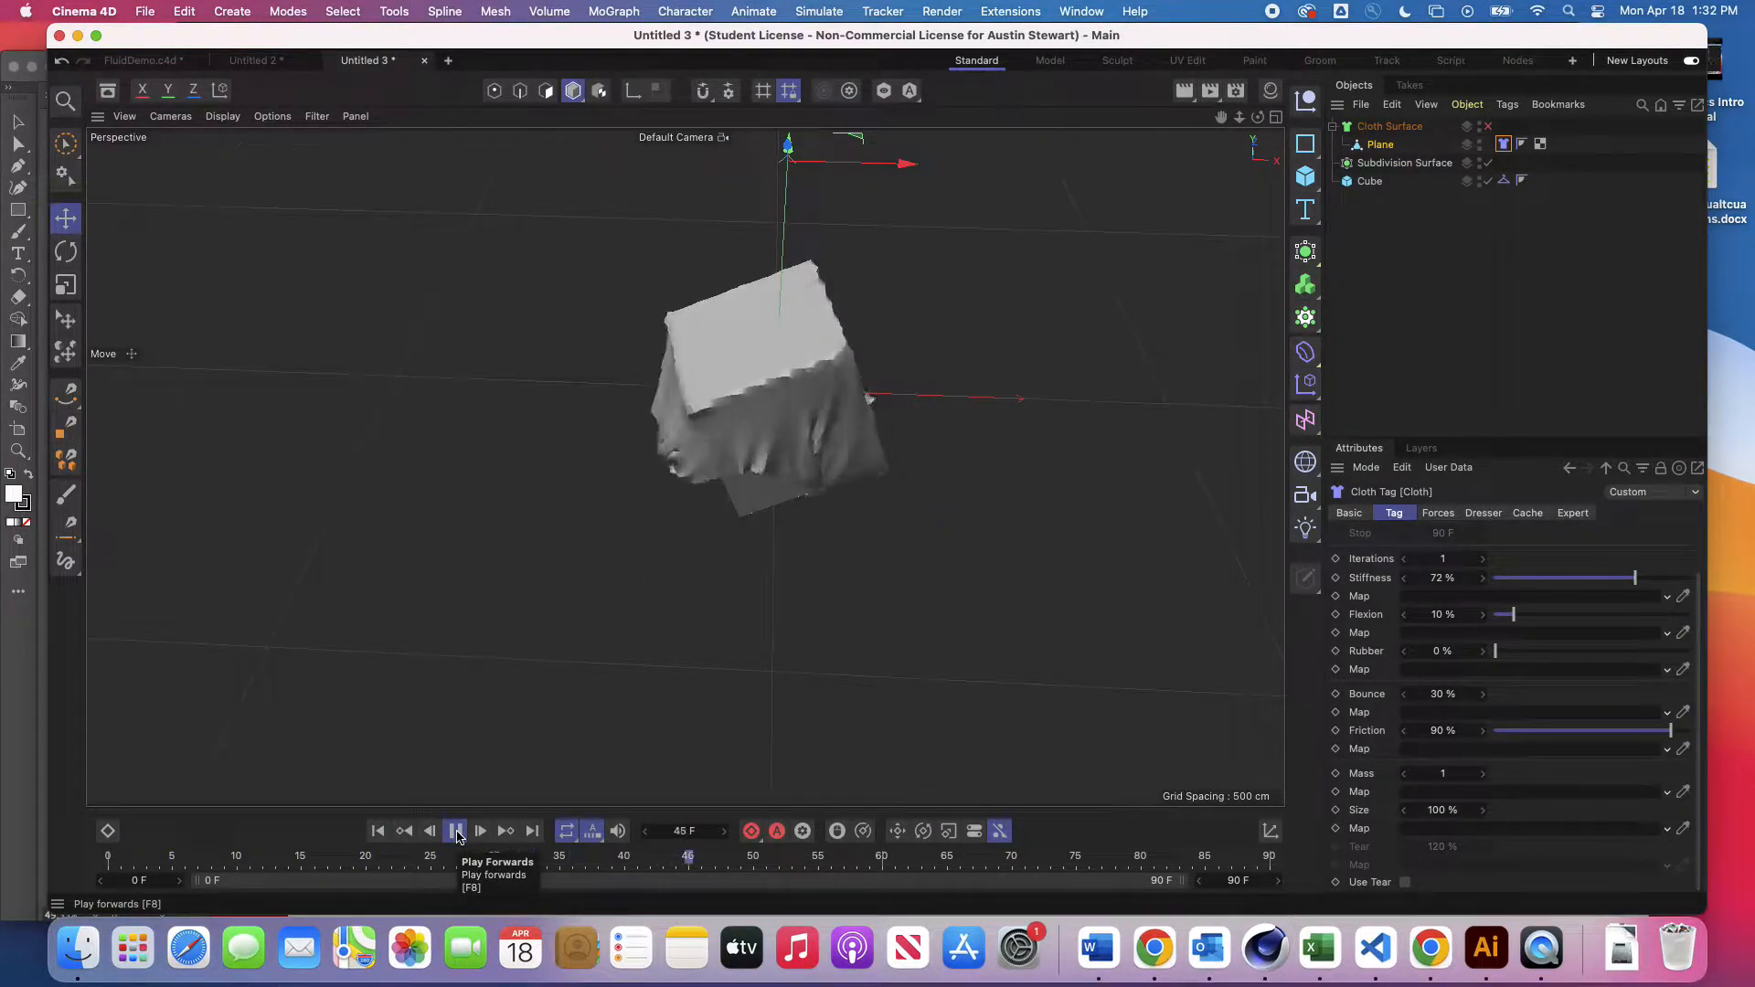
{"action": "left_click", "coordinate": [456, 831]}
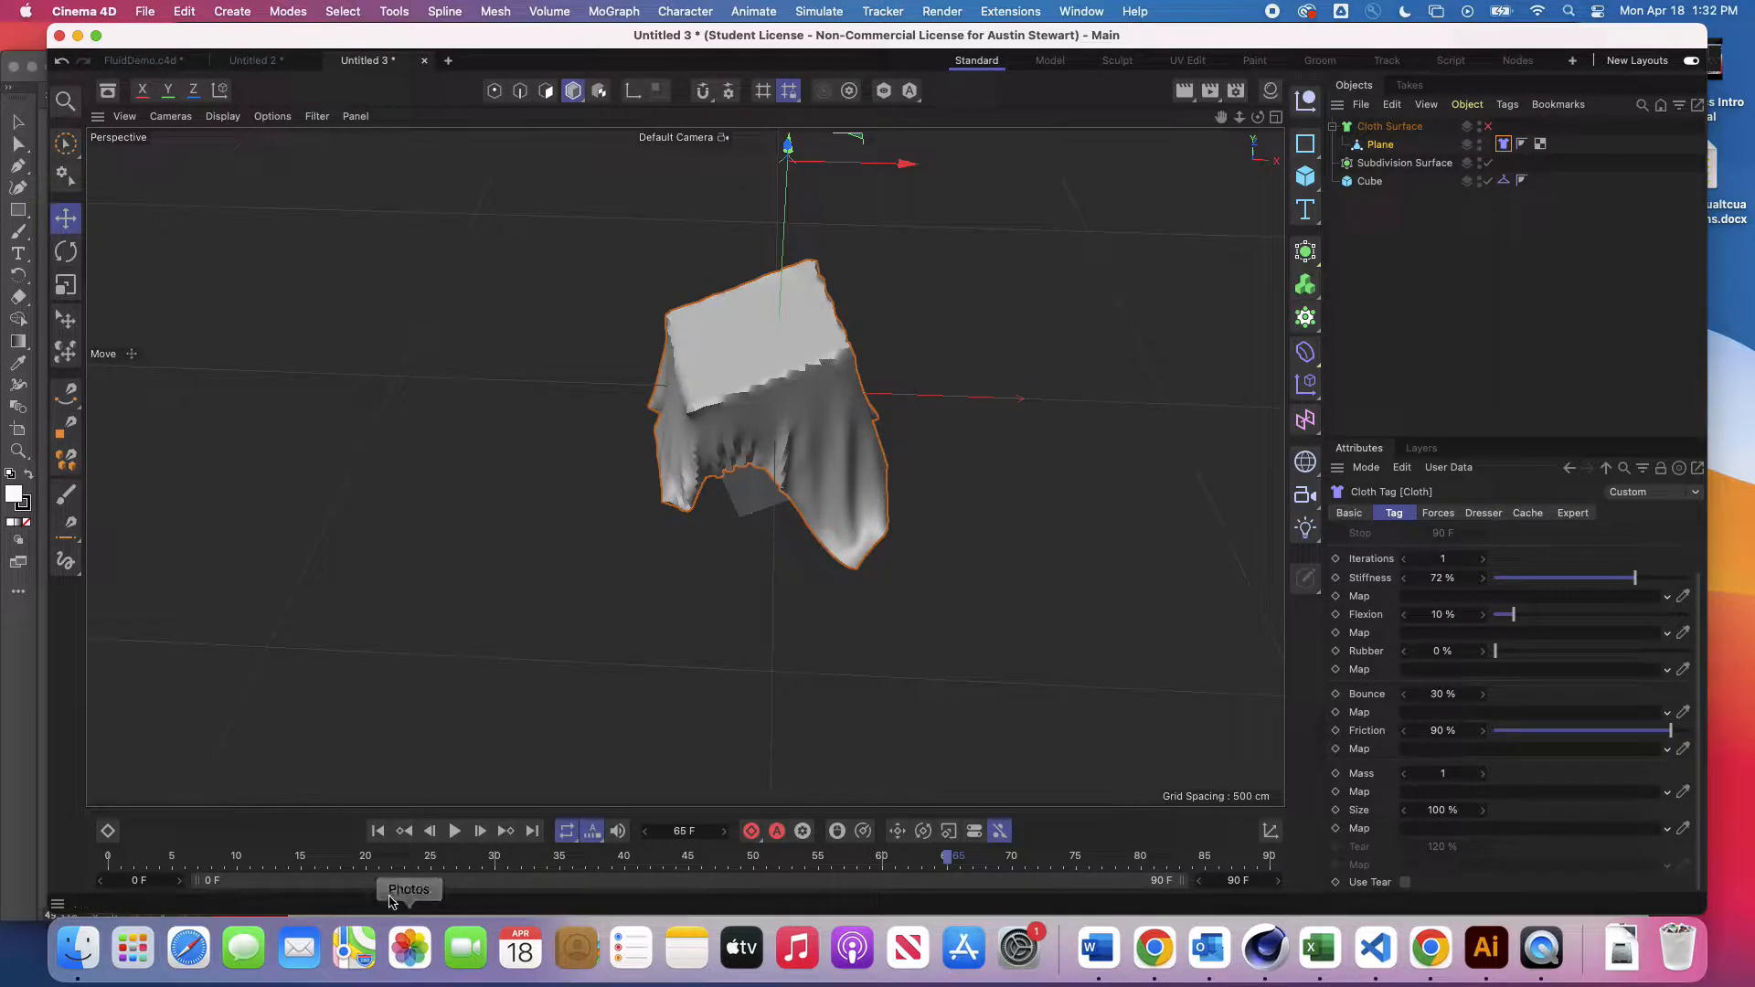
{"action": "left_click", "coordinate": [380, 834]}
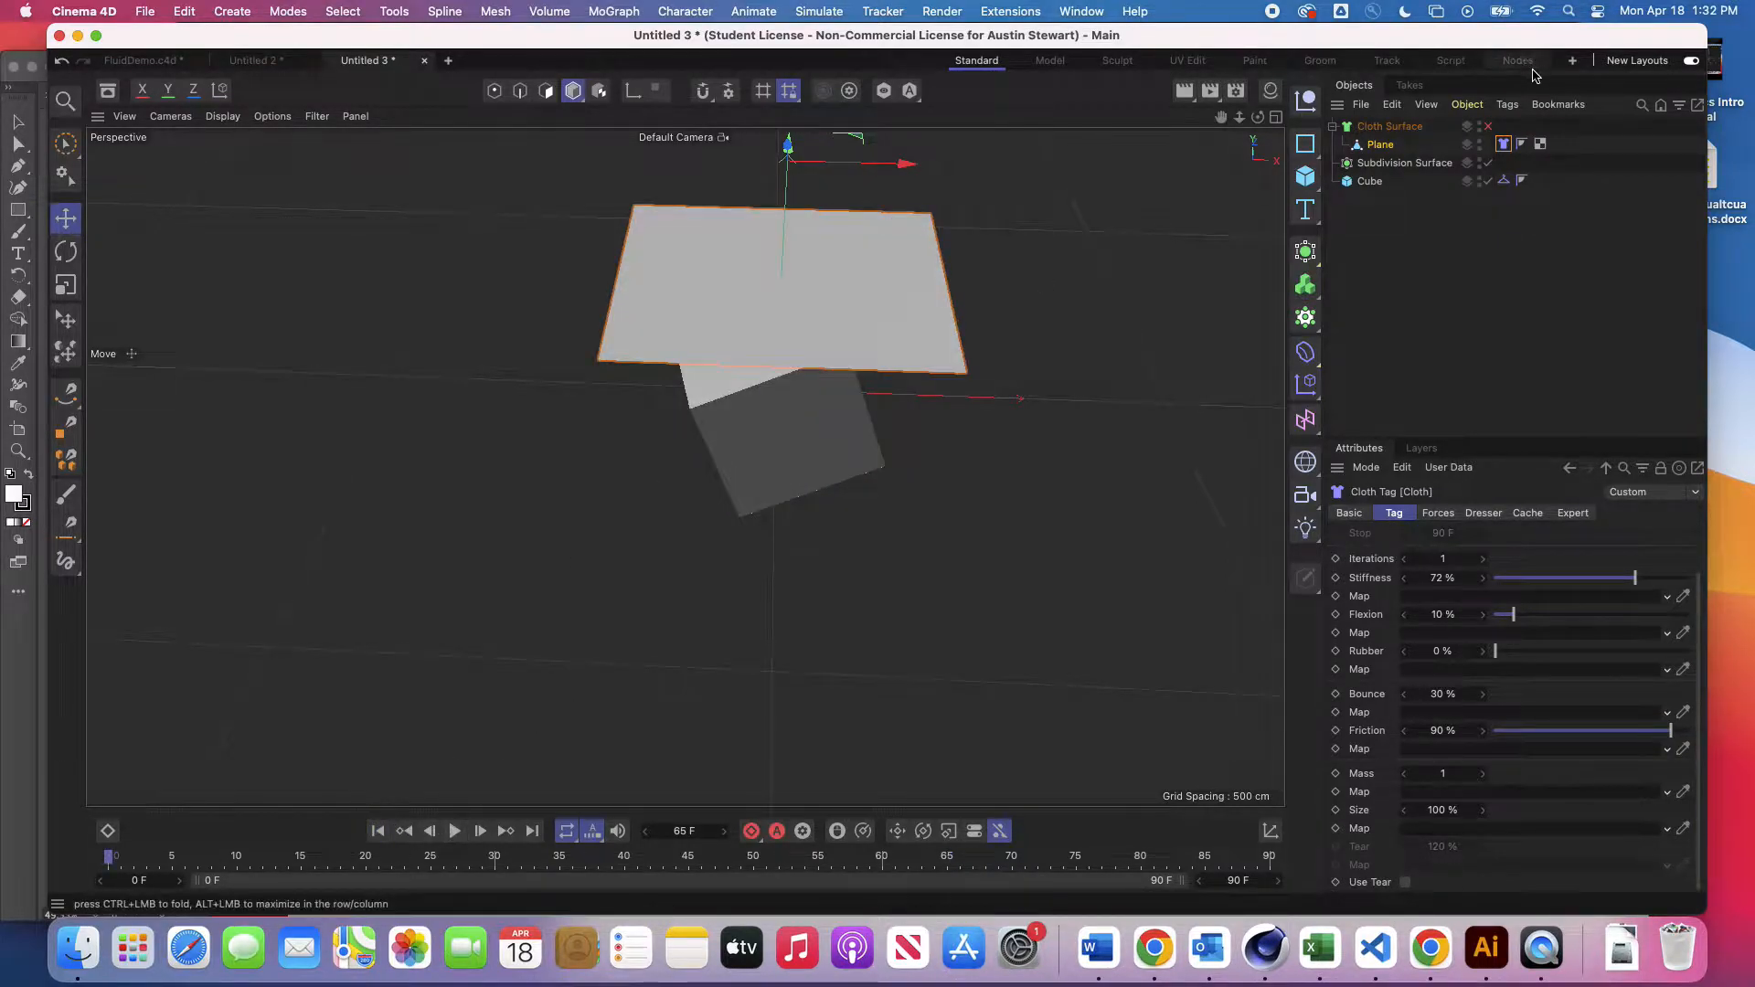
Step: Look through the plane's Cloth tag settings and disable the tag in its basic properties
{"action": "left_click", "coordinate": [1385, 144]}
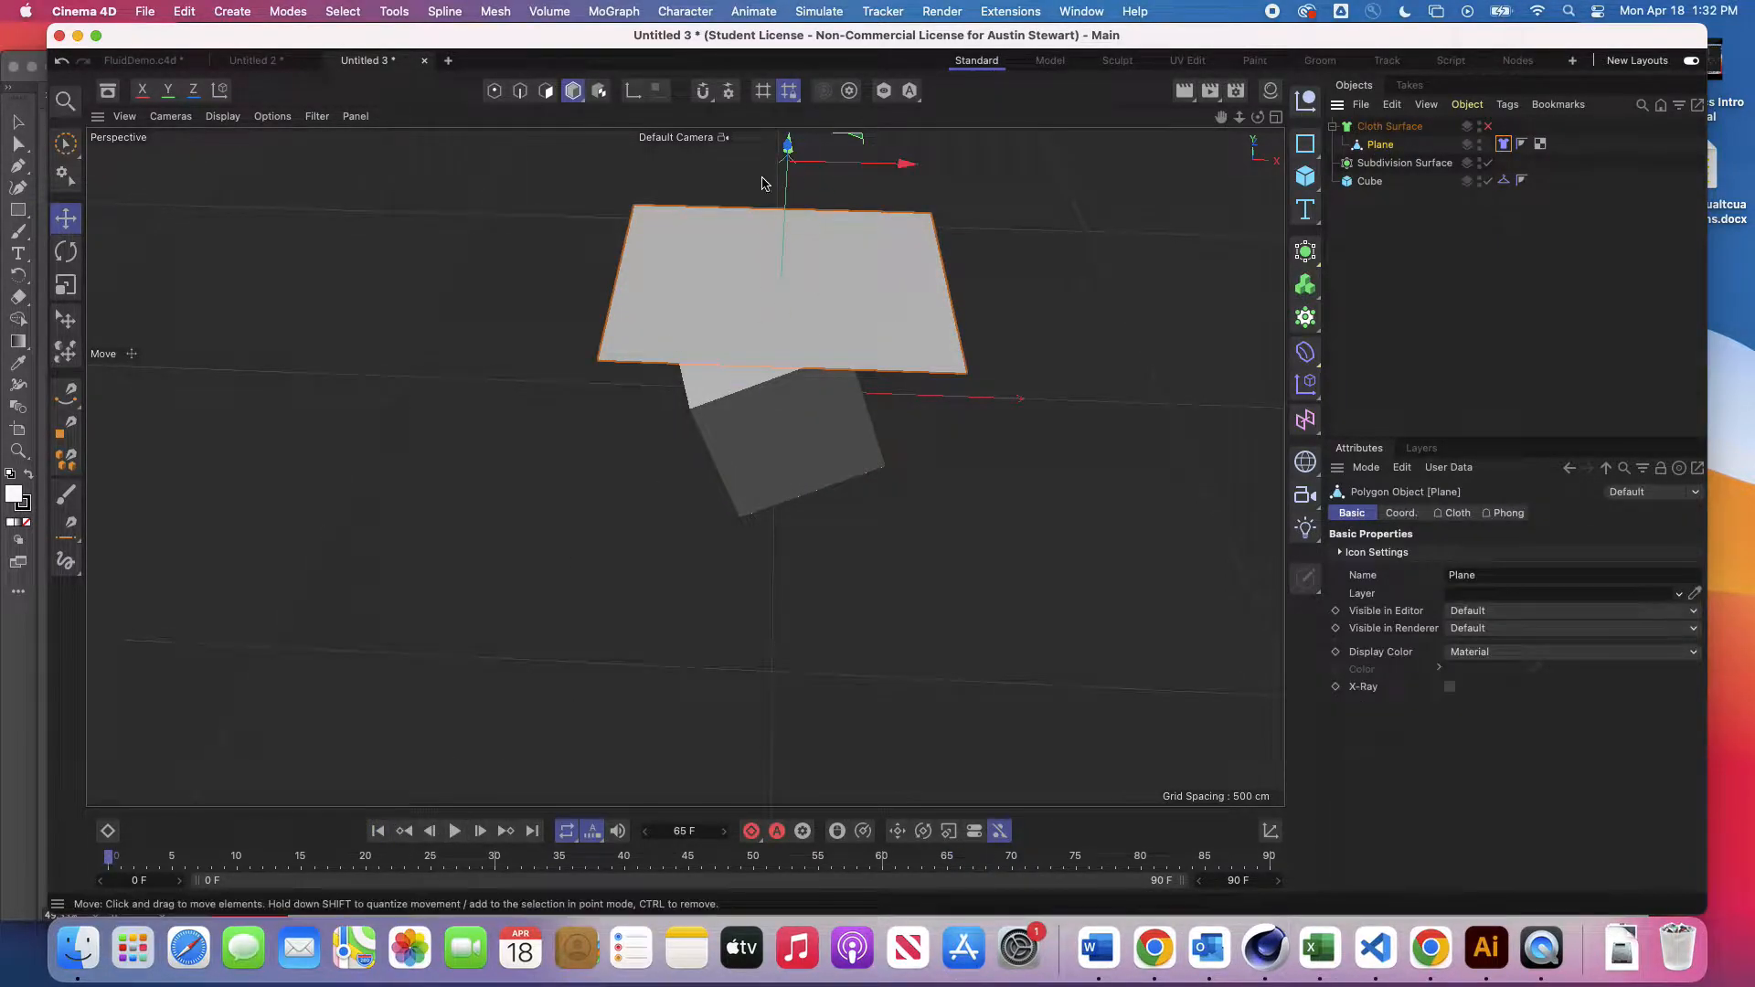
{"action": "left_click", "coordinate": [1454, 512]}
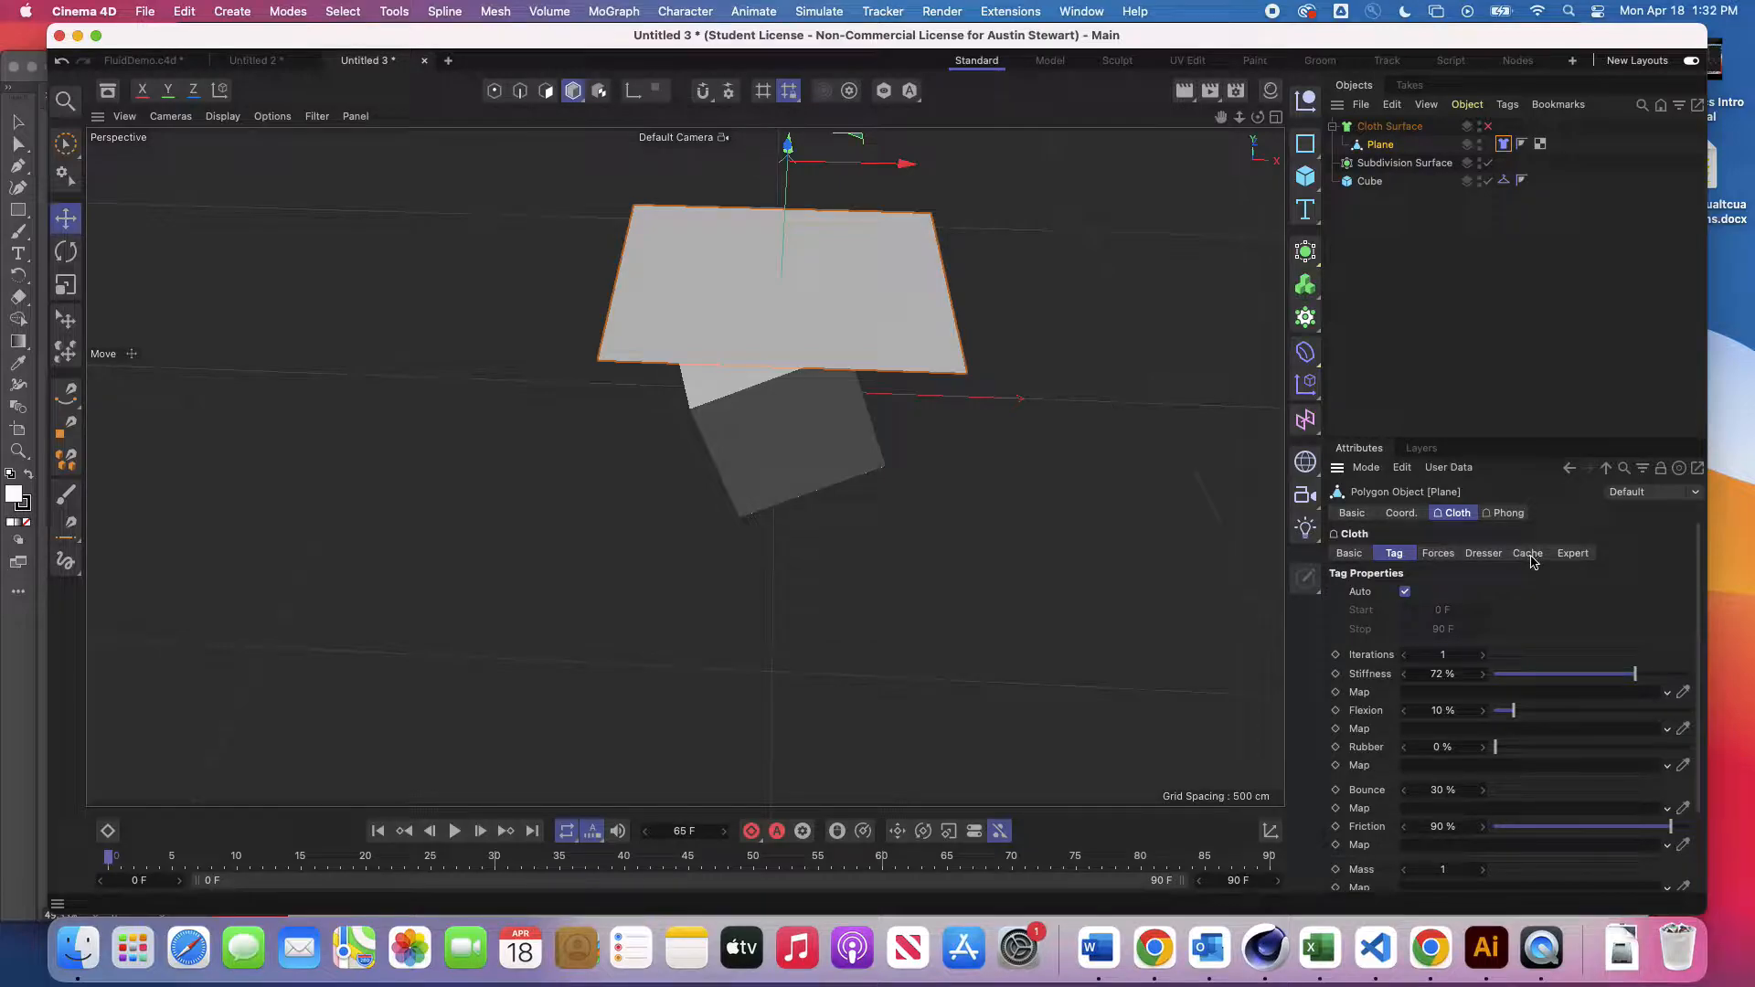
{"action": "left_click", "coordinate": [1505, 144]}
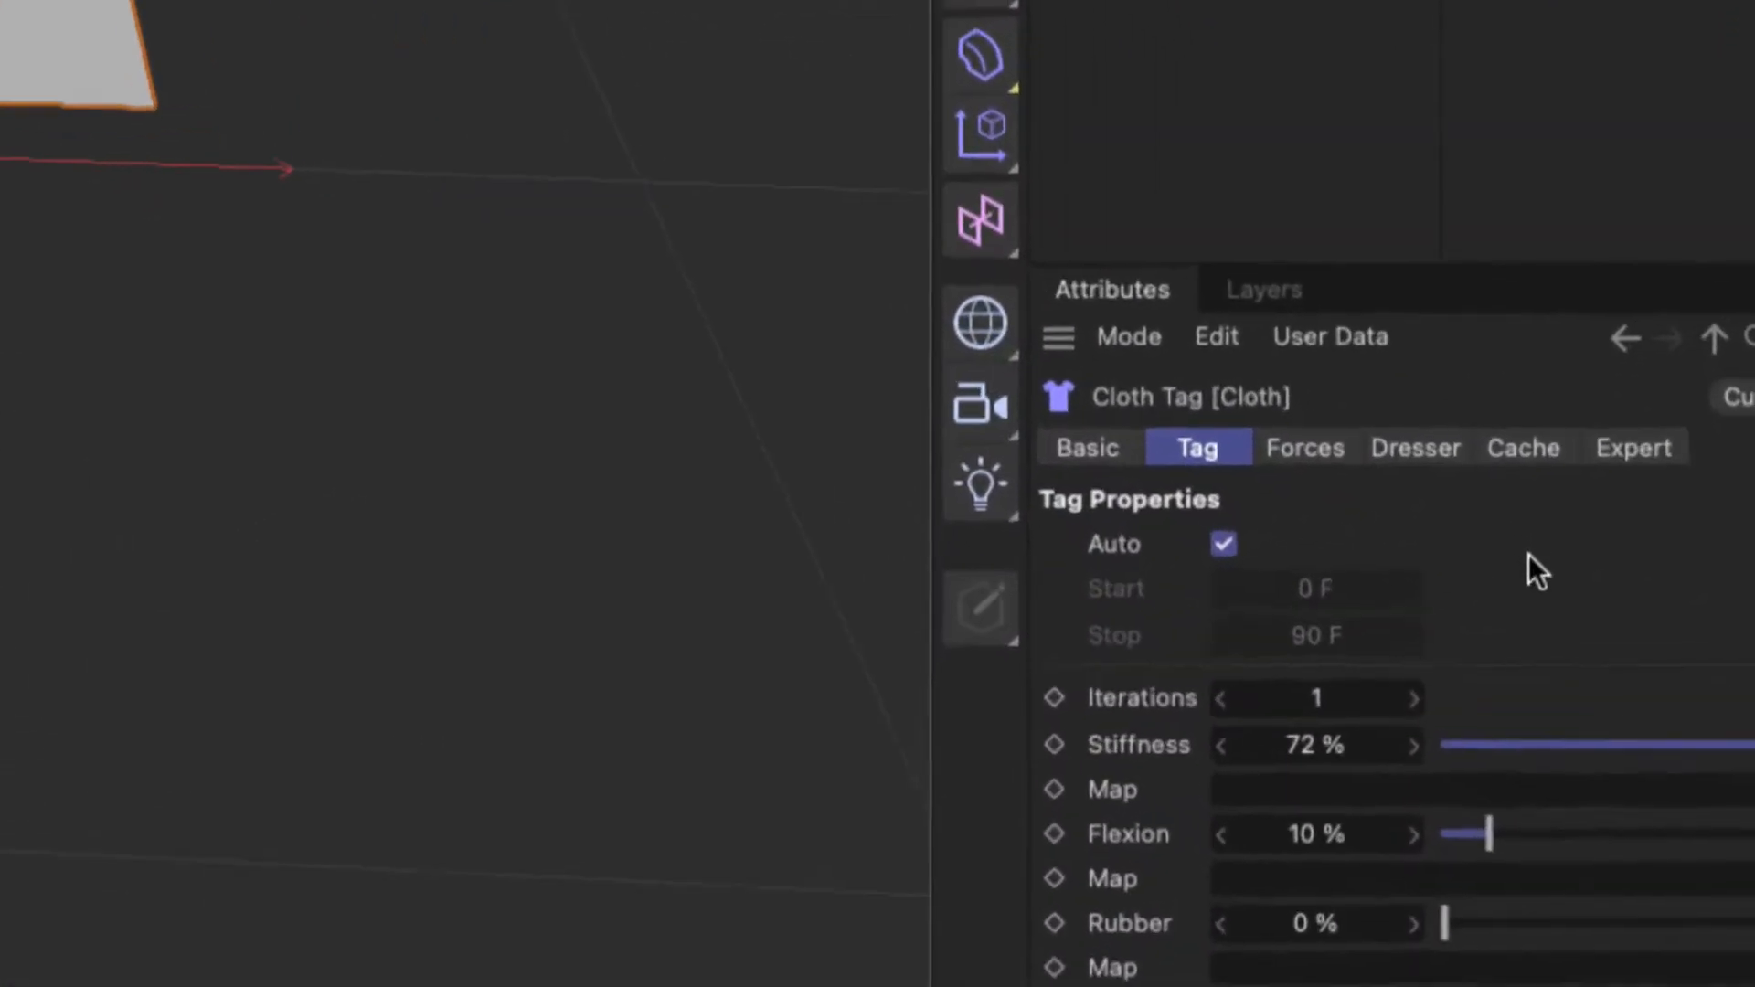
{"action": "left_click", "coordinate": [1527, 513]}
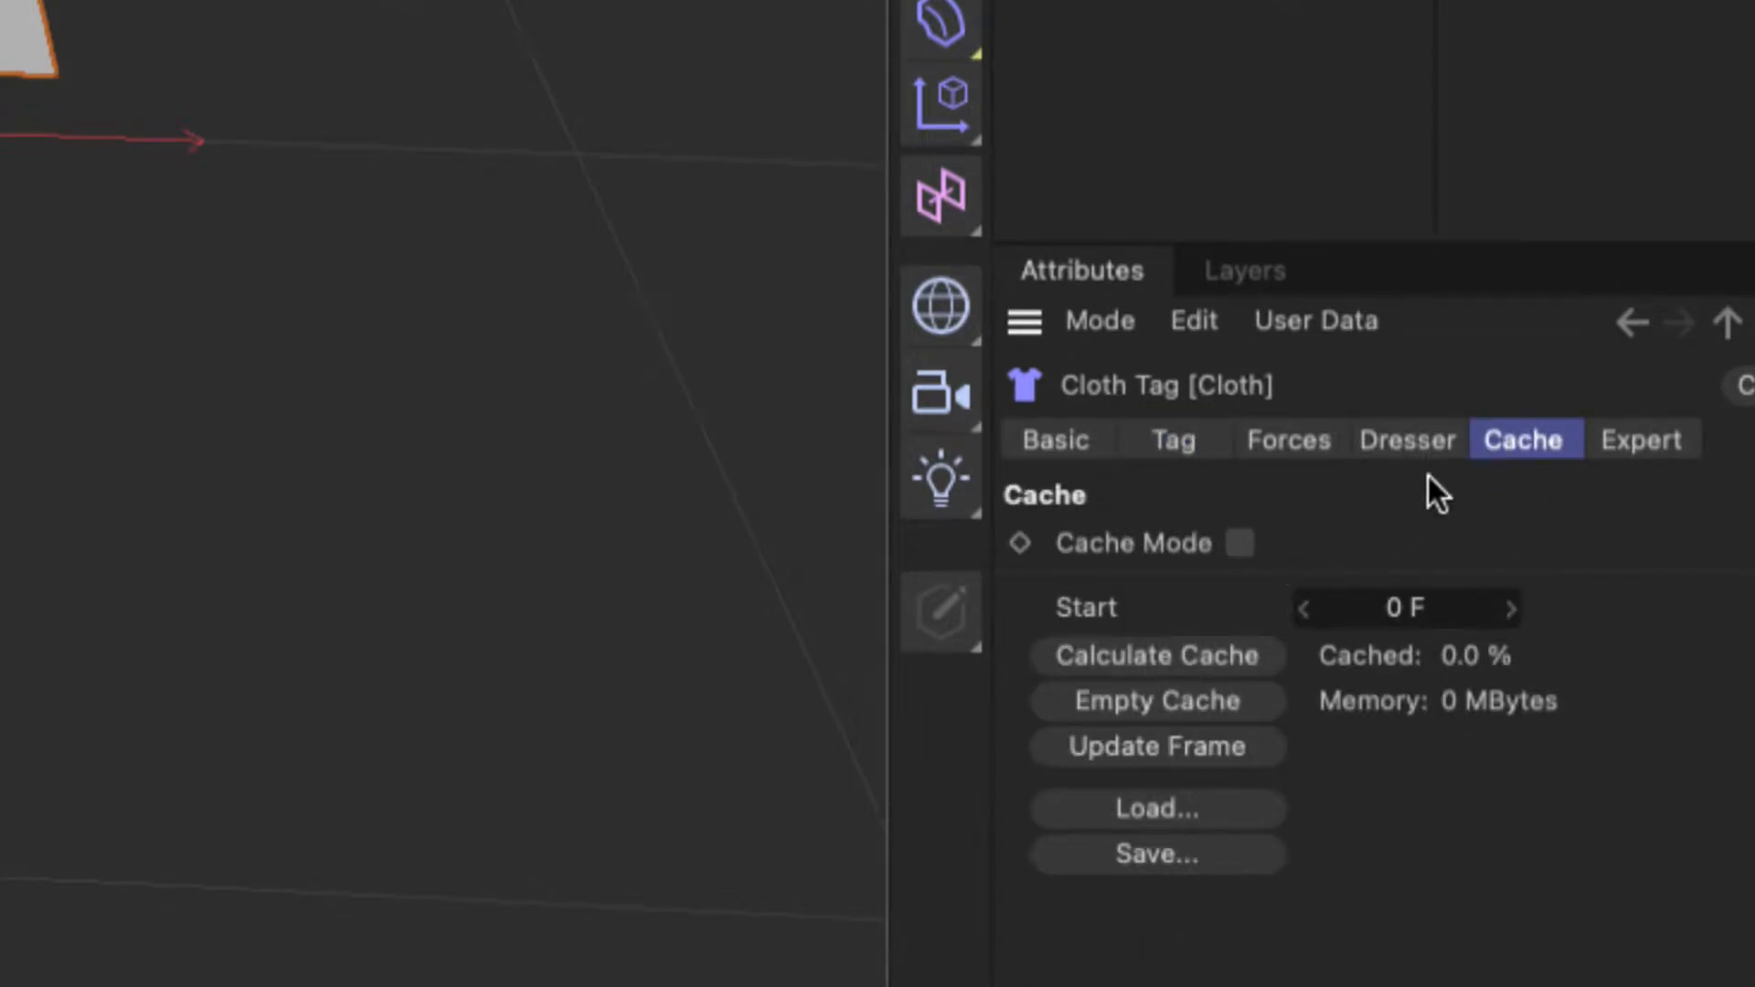
{"action": "left_click", "coordinate": [1412, 440]}
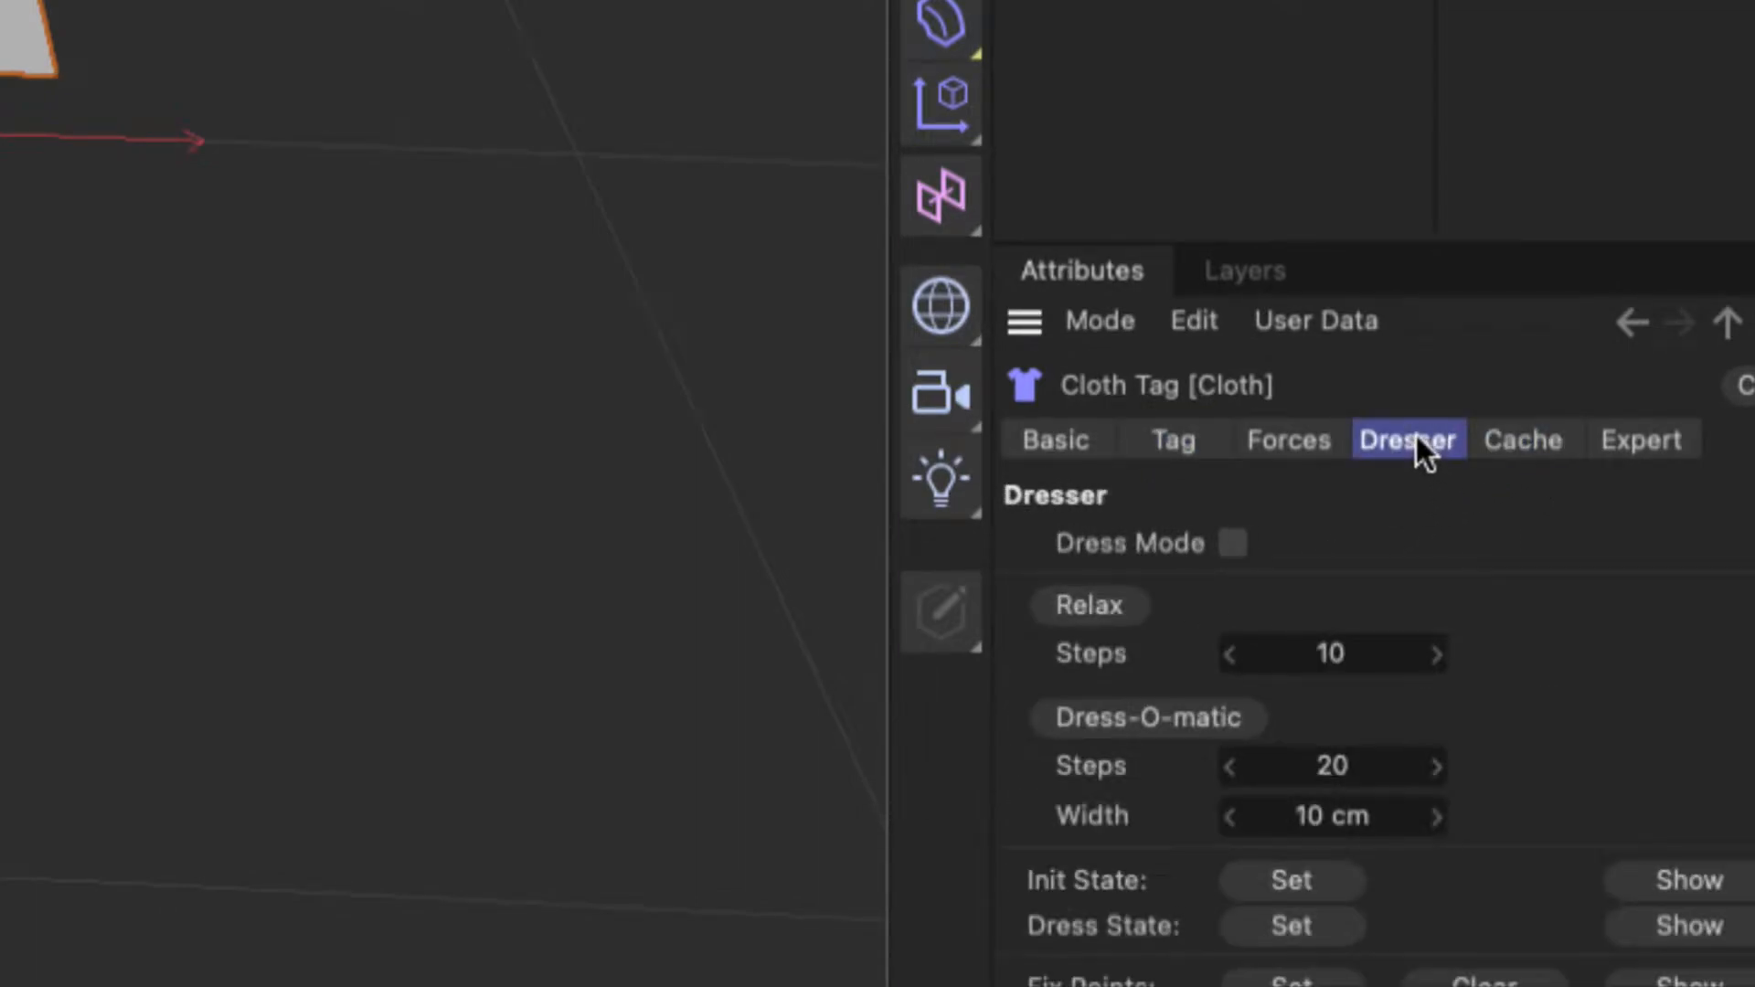
{"action": "left_click", "coordinate": [1299, 444]}
{"action": "left_click", "coordinate": [1177, 448]}
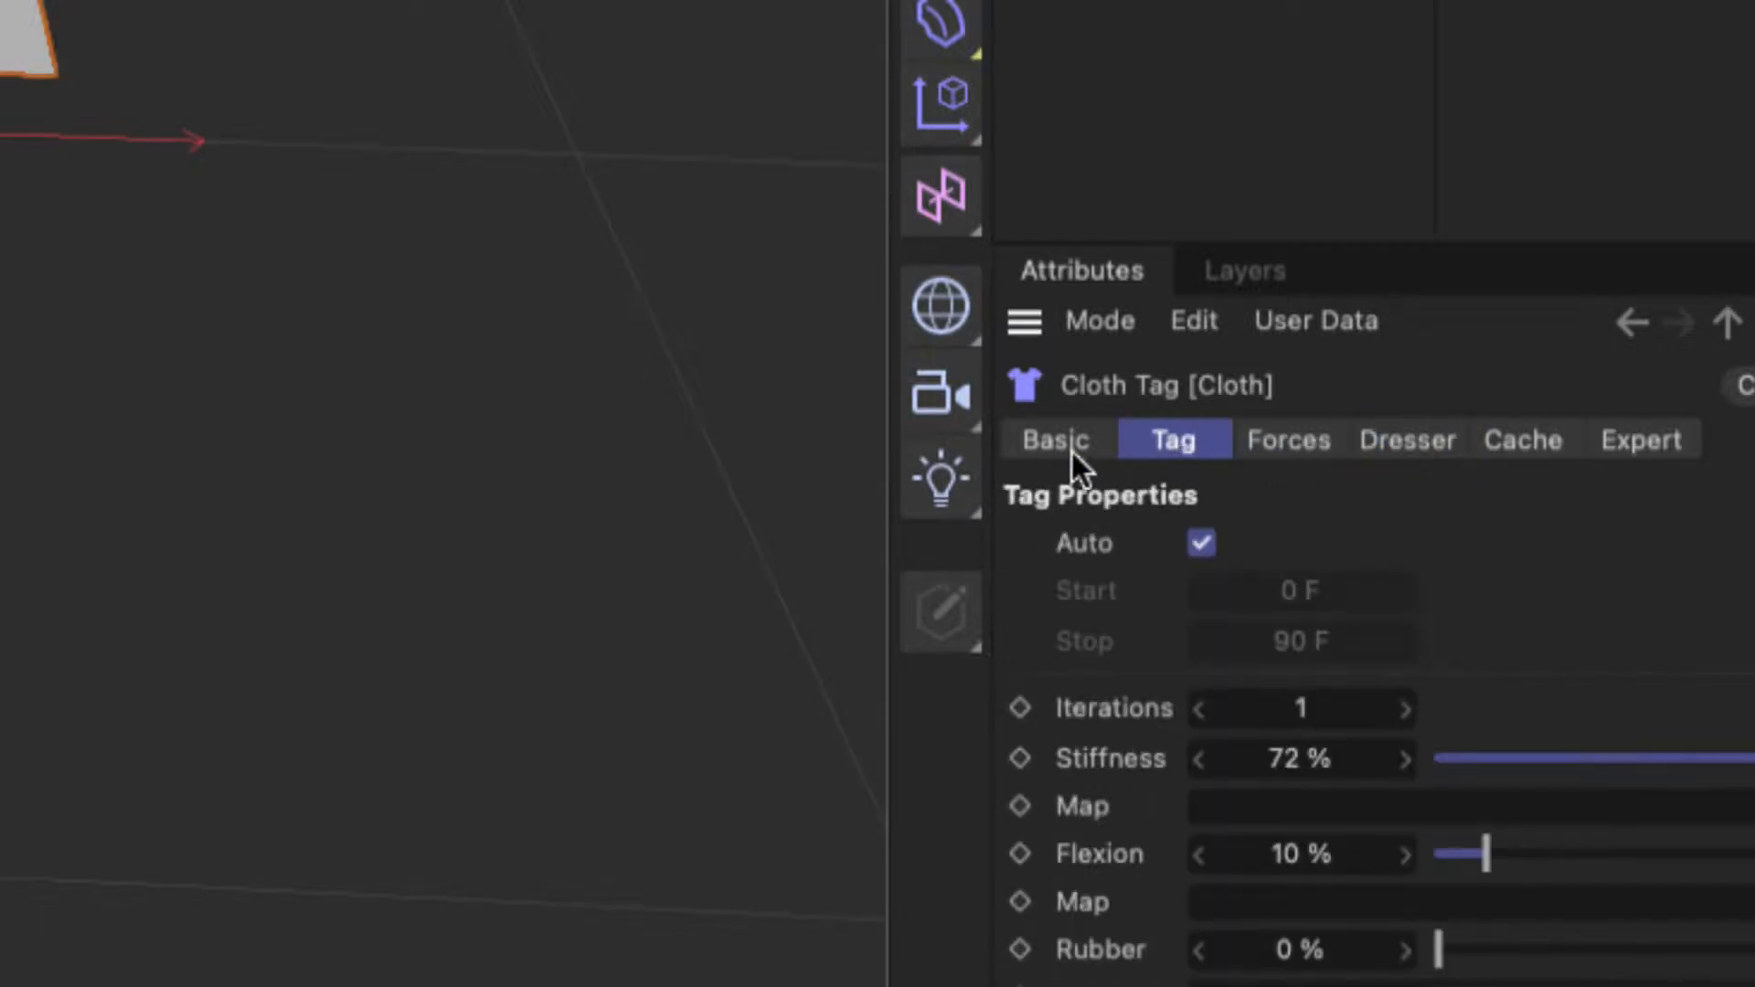
{"action": "left_click", "coordinate": [1053, 442]}
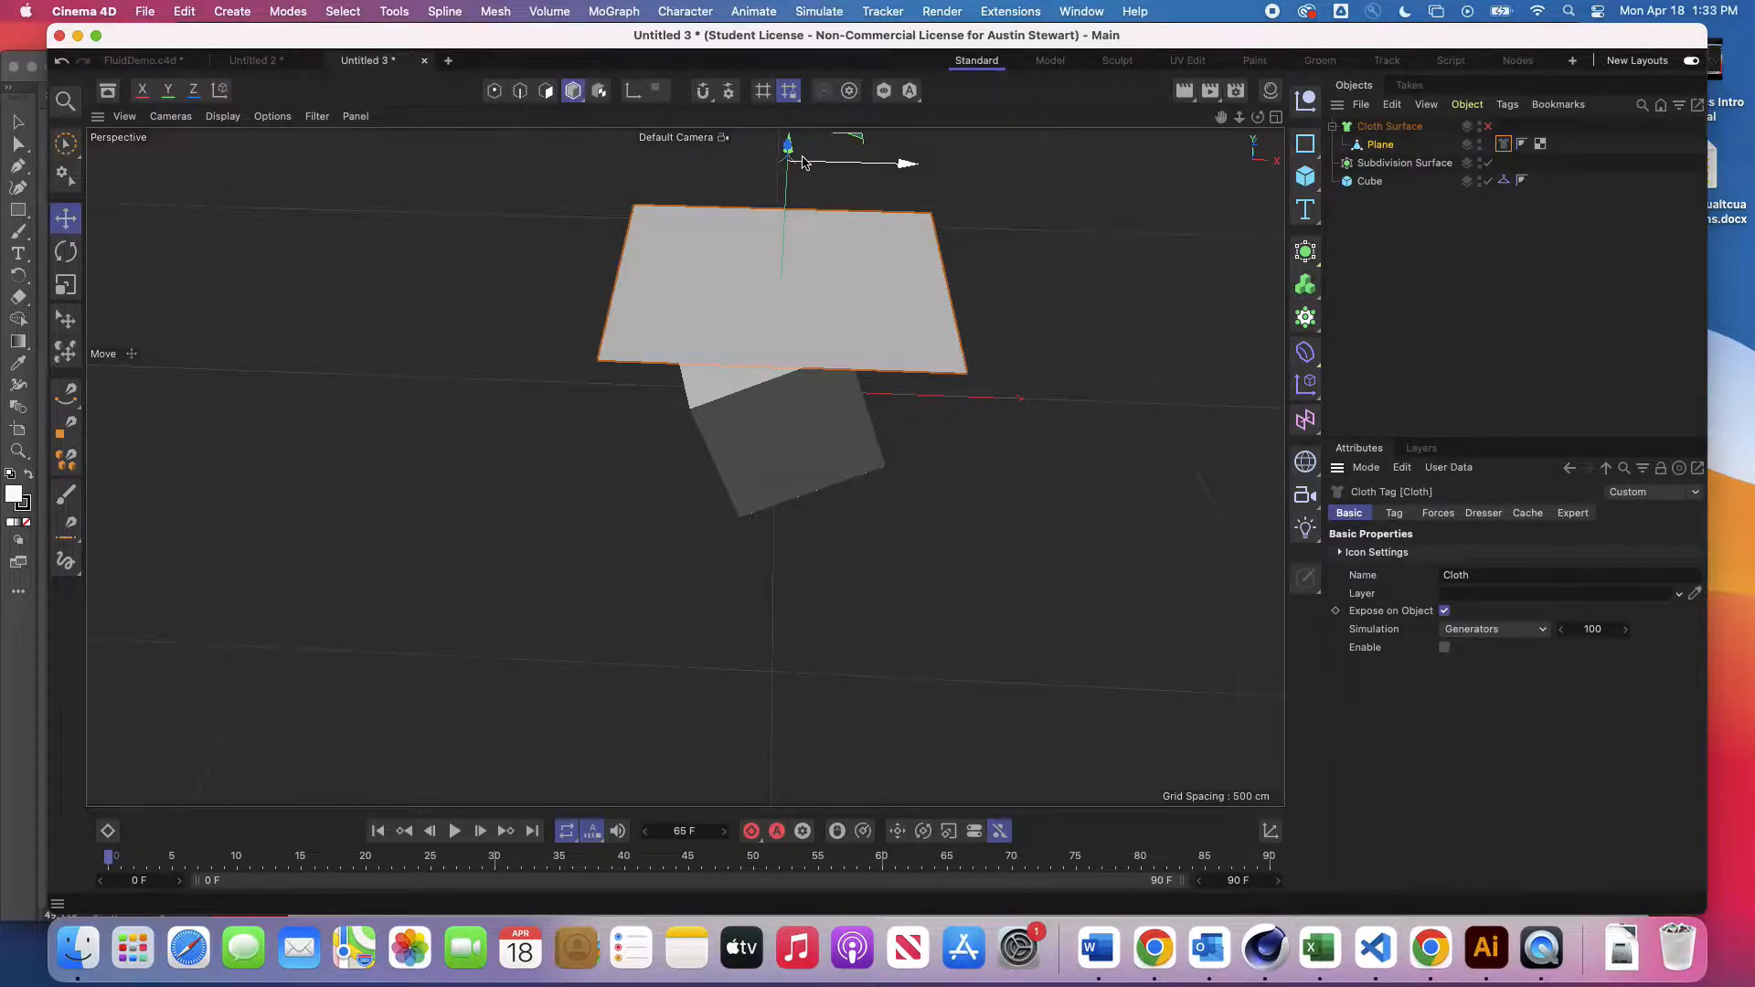
Step: Move the plane higher above the cube and sideways along the negative X axis while its Cloth tag is disabled
{"action": "left_click", "coordinate": [1380, 146]}
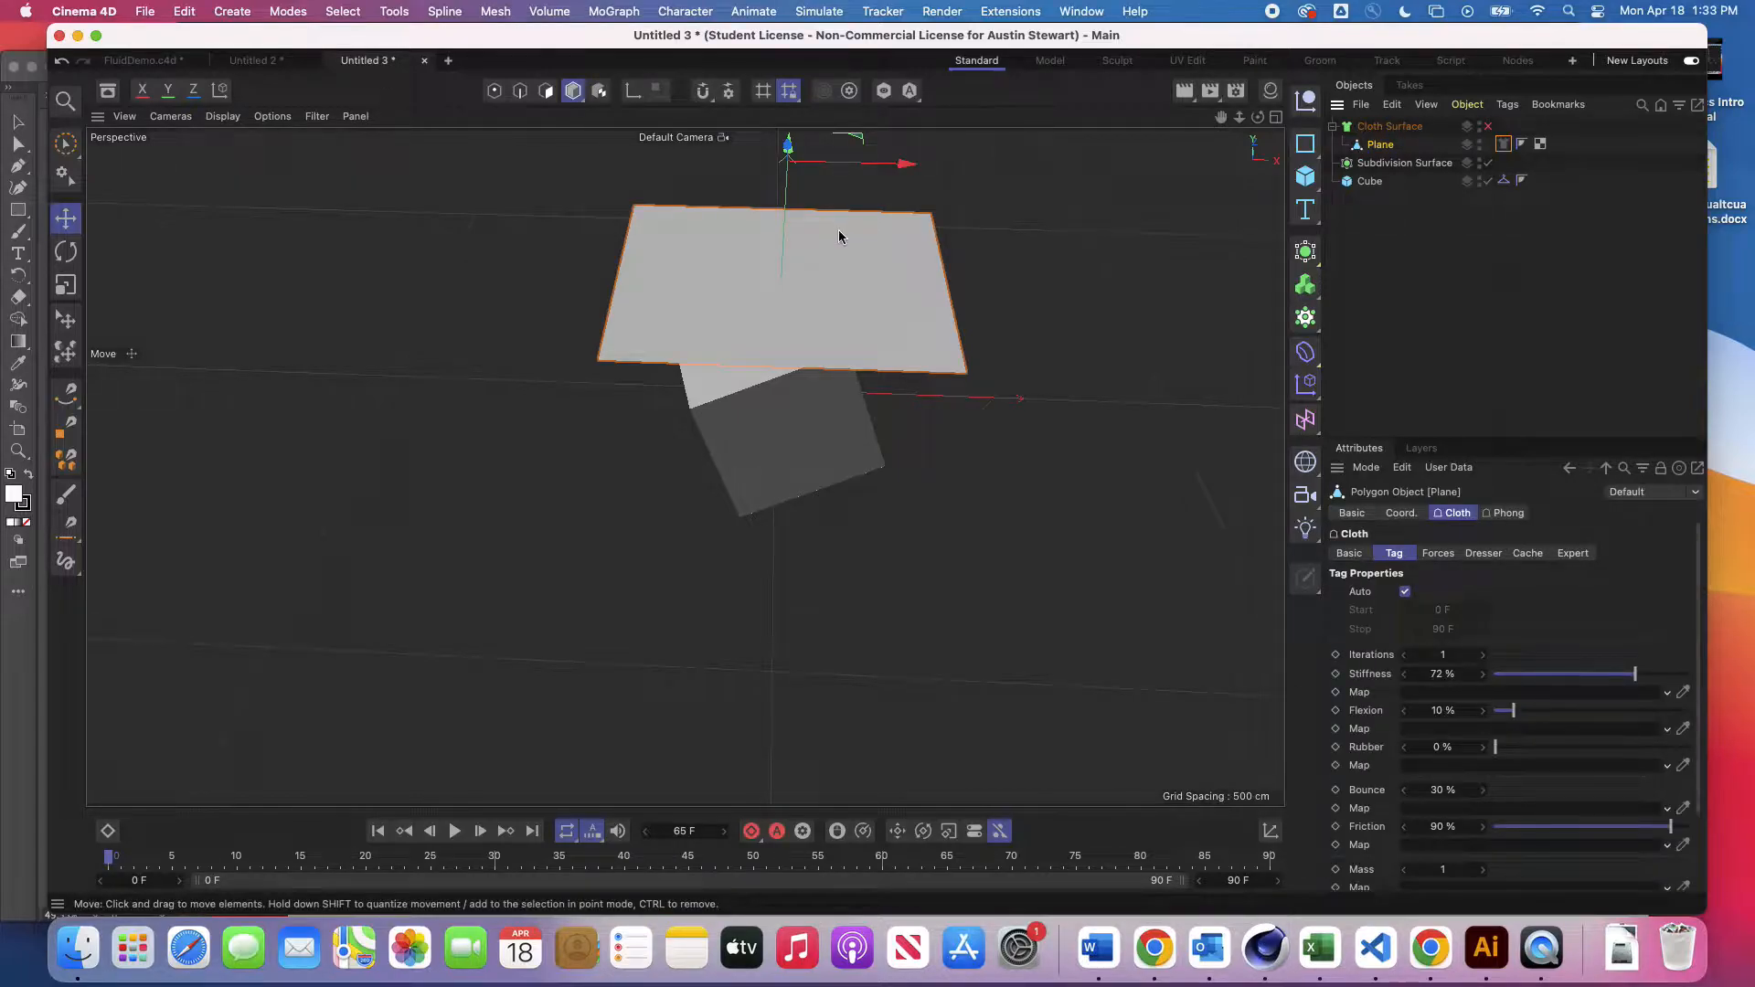
{"action": "scroll", "coordinate": [838, 236], "scroll_direction": "down", "scroll_amount": 5}
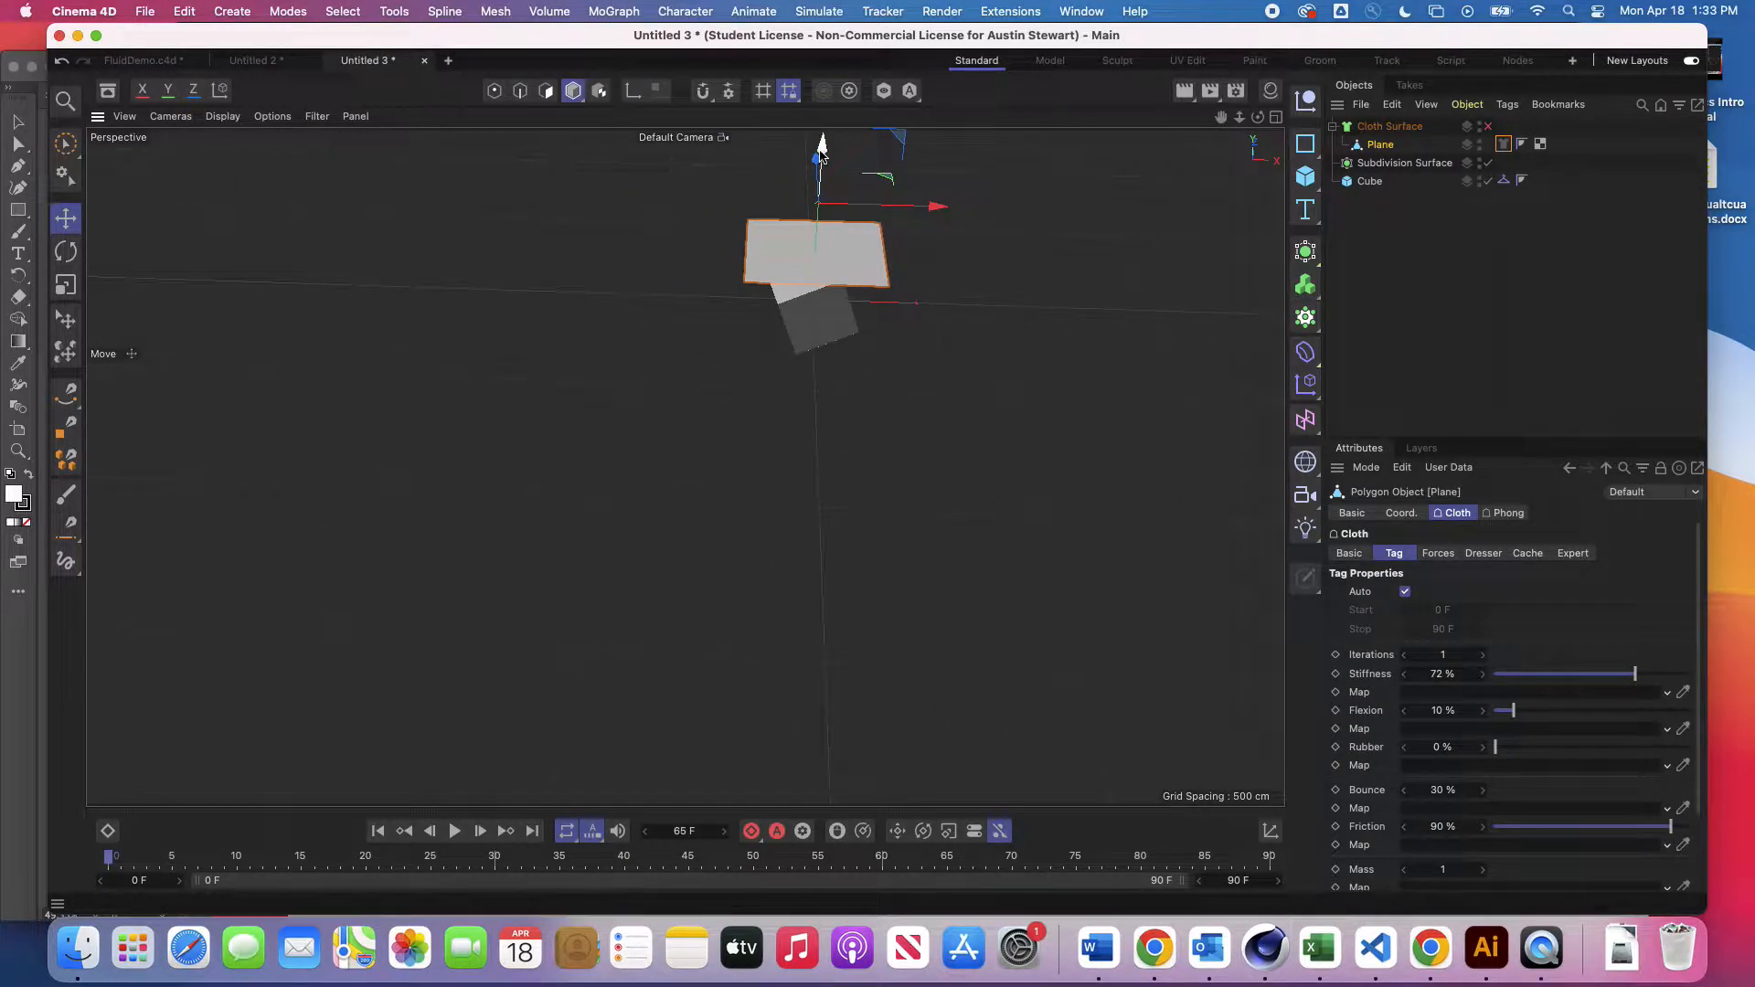
{"action": "left_click_drag", "start_coordinate": [821, 154], "coordinate": [822, 122]}
{"action": "mouse_move", "coordinate": [819, 197]}
{"action": "left_mouse_down"}
{"action": "mouse_move", "coordinate": [818, 178]}
{"action": "mouse_move", "coordinate": [818, 238]}
{"action": "mouse_move", "coordinate": [818, 197]}
{"action": "left_mouse_up"}
{"action": "left_click_drag", "start_coordinate": [946, 157], "coordinate": [885, 160]}
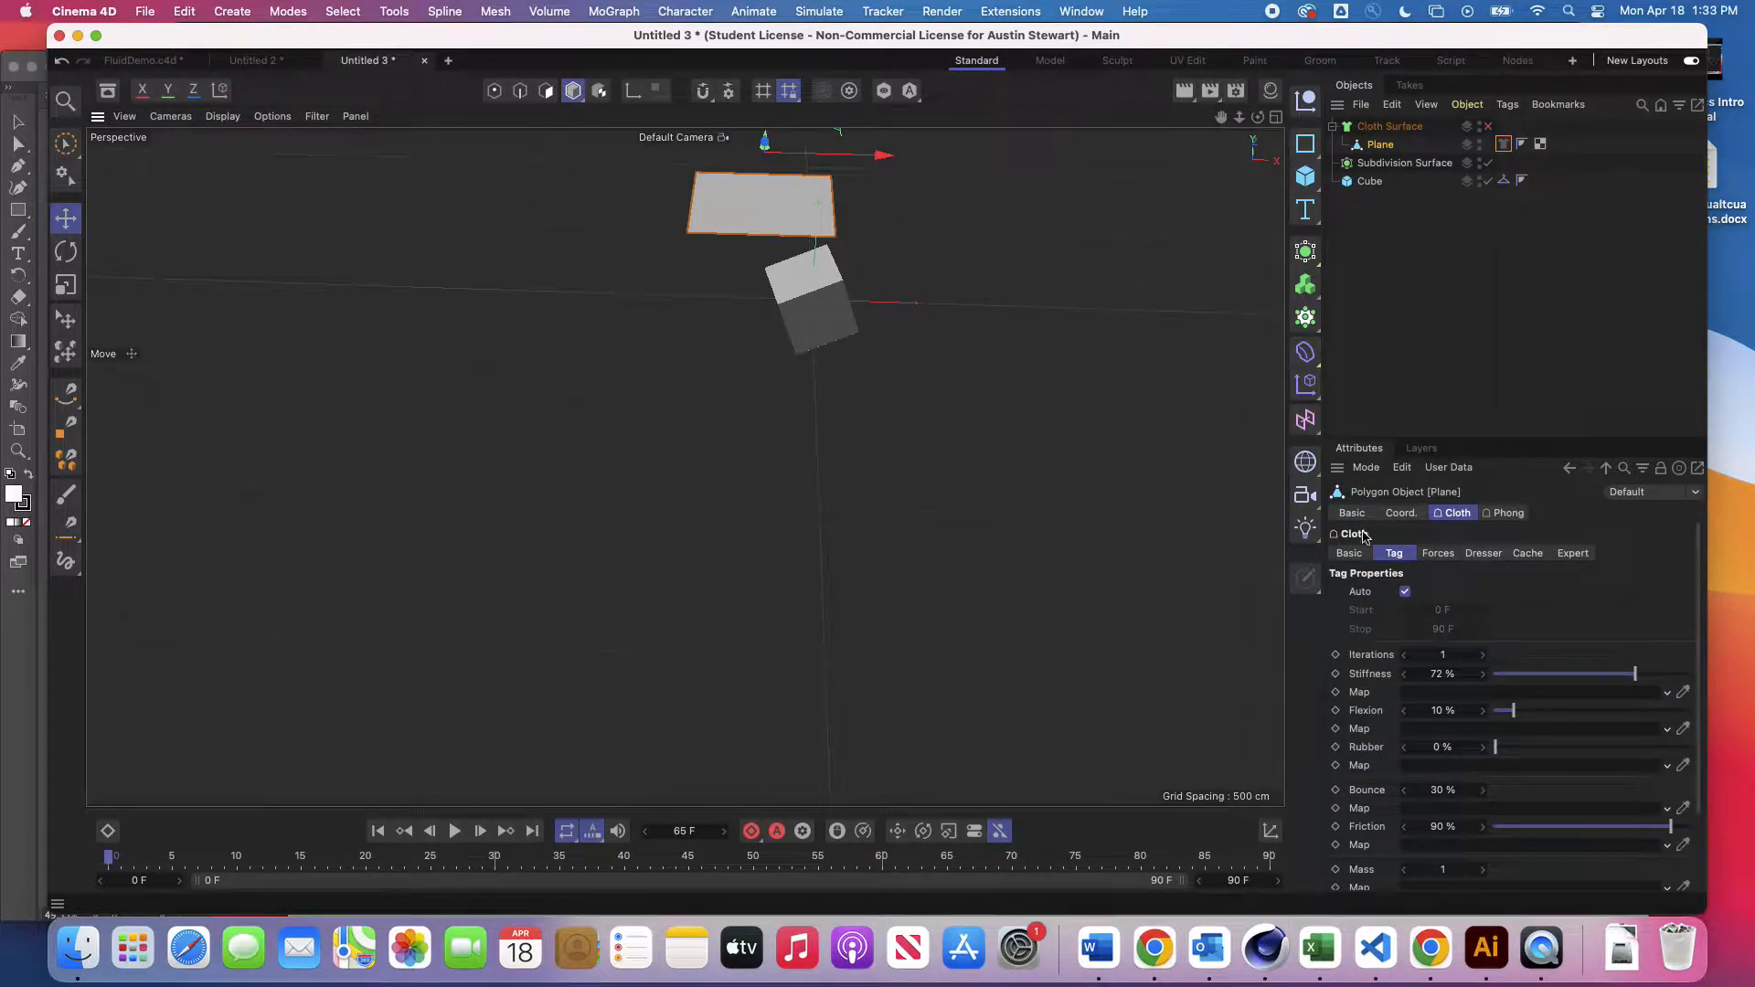
Step: Try re-enabling the Cloth tag on the moved plane, and undo the tag change and the plane's moves
{"action": "left_click", "coordinate": [1349, 555]}
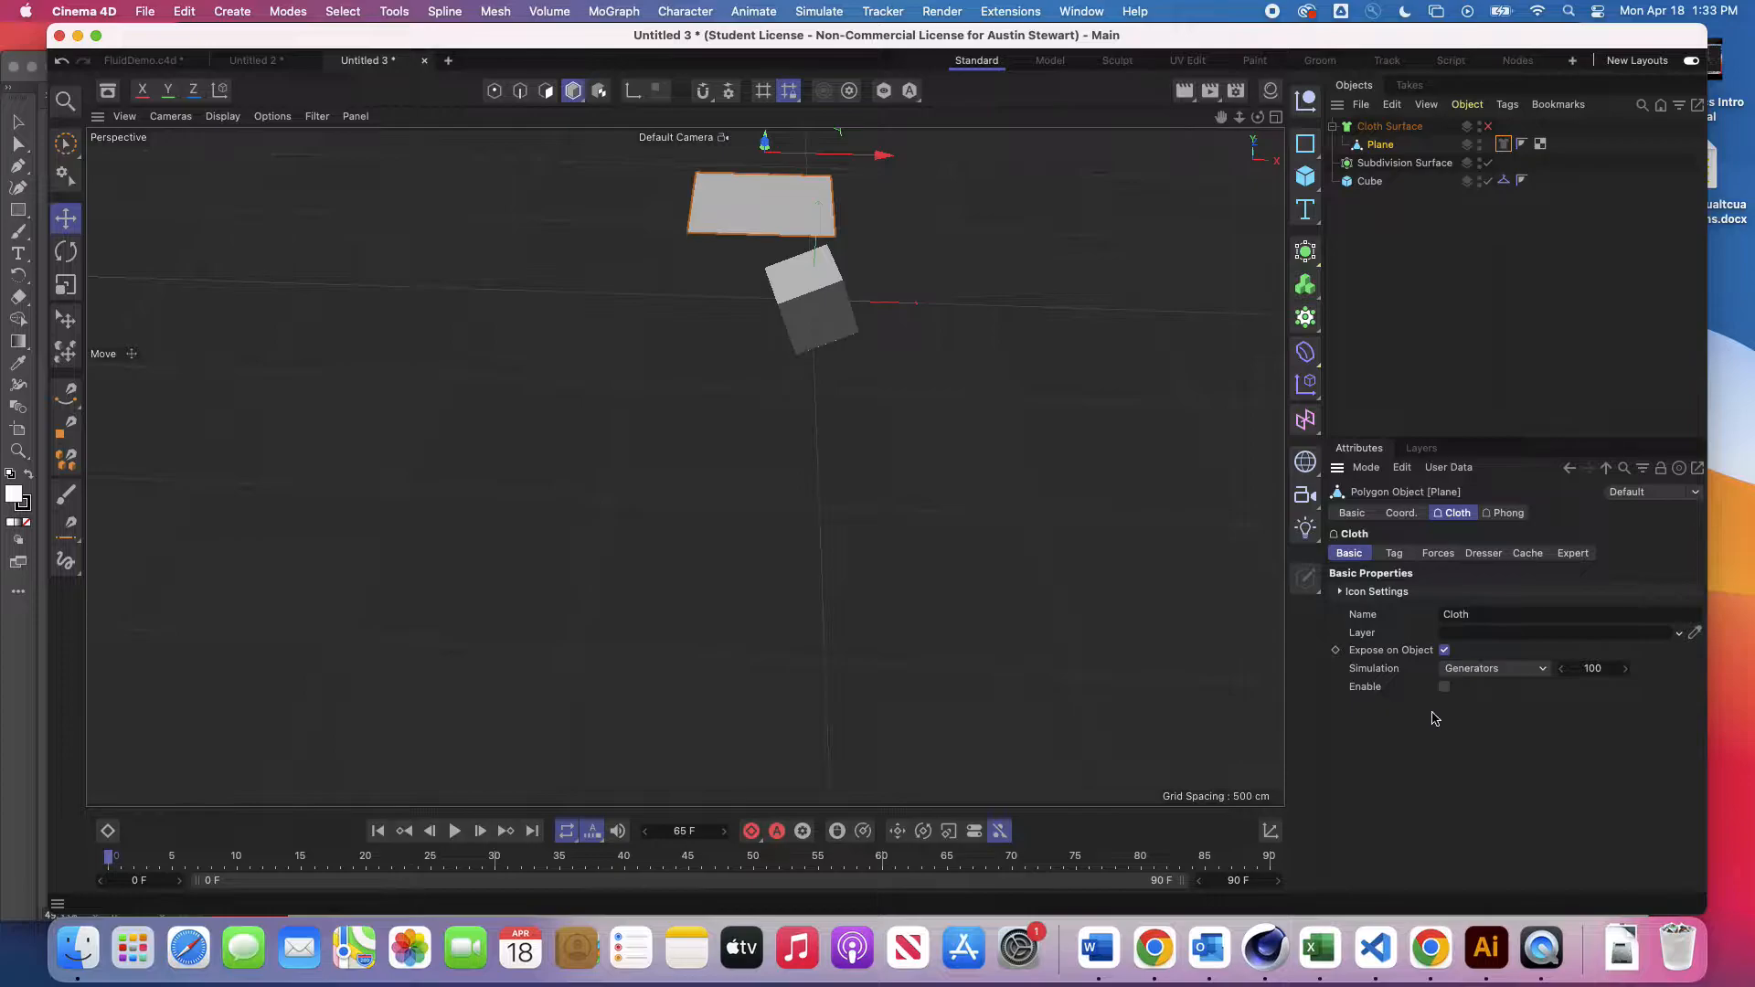
{"action": "left_click", "coordinate": [1444, 686]}
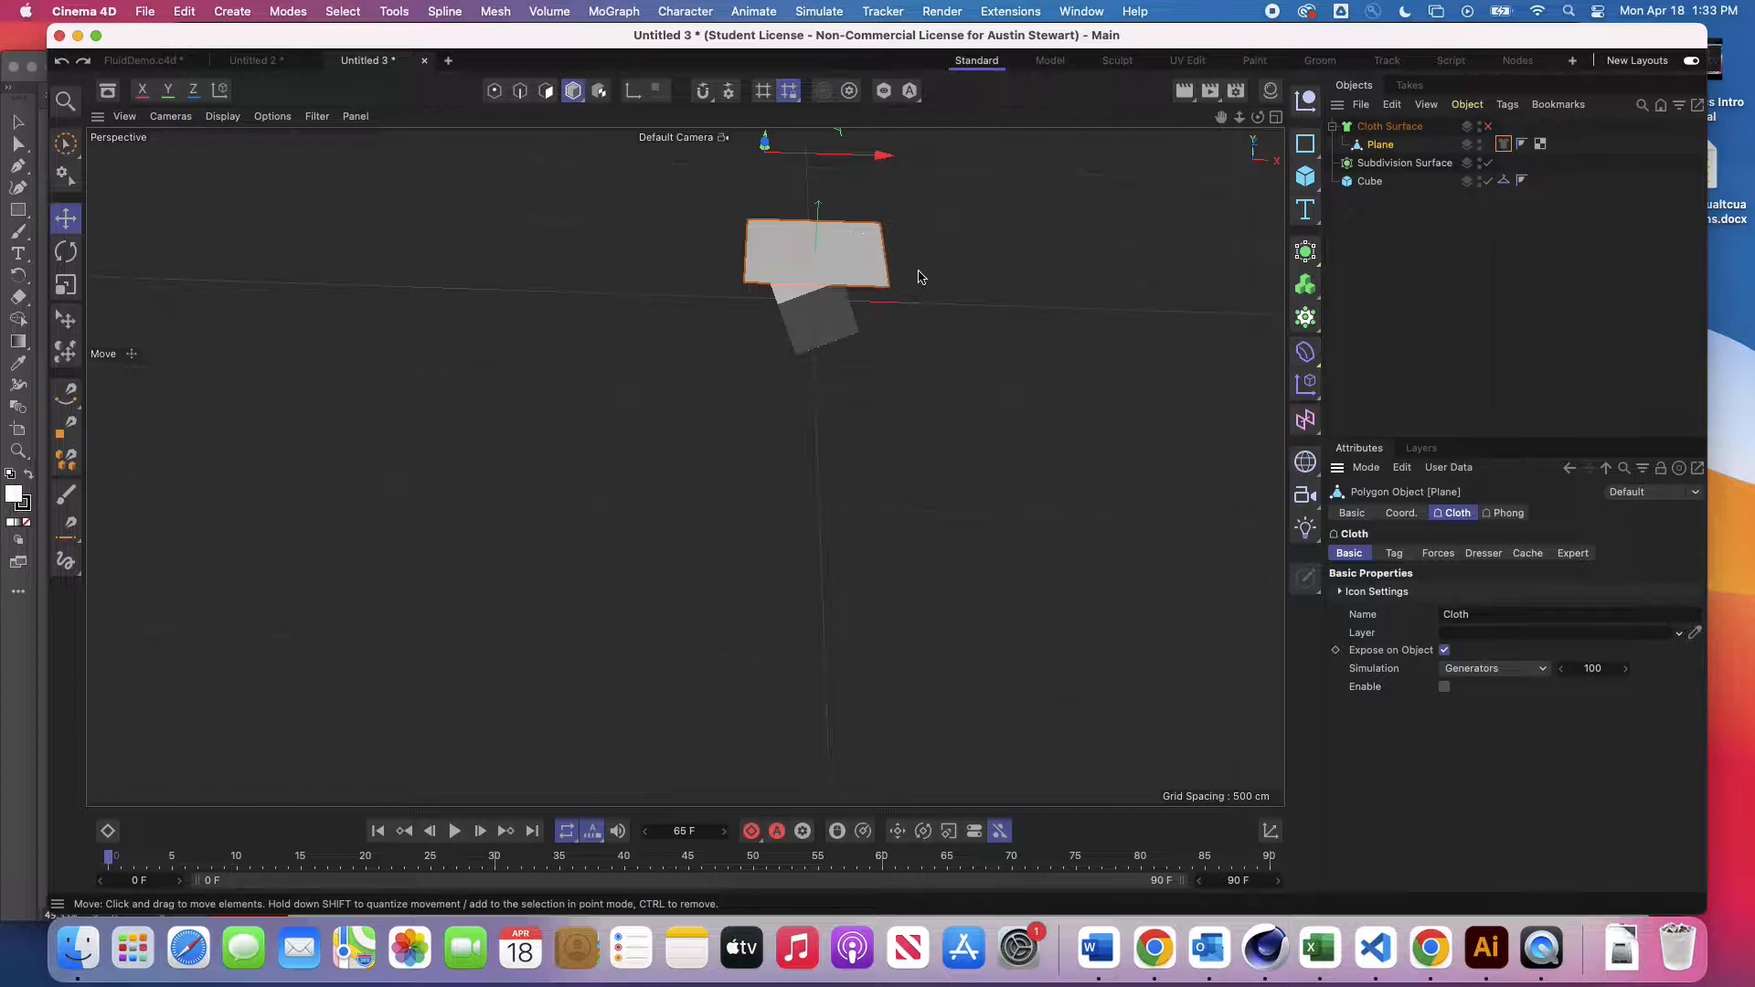
{"action": "key", "text": "super+z"}
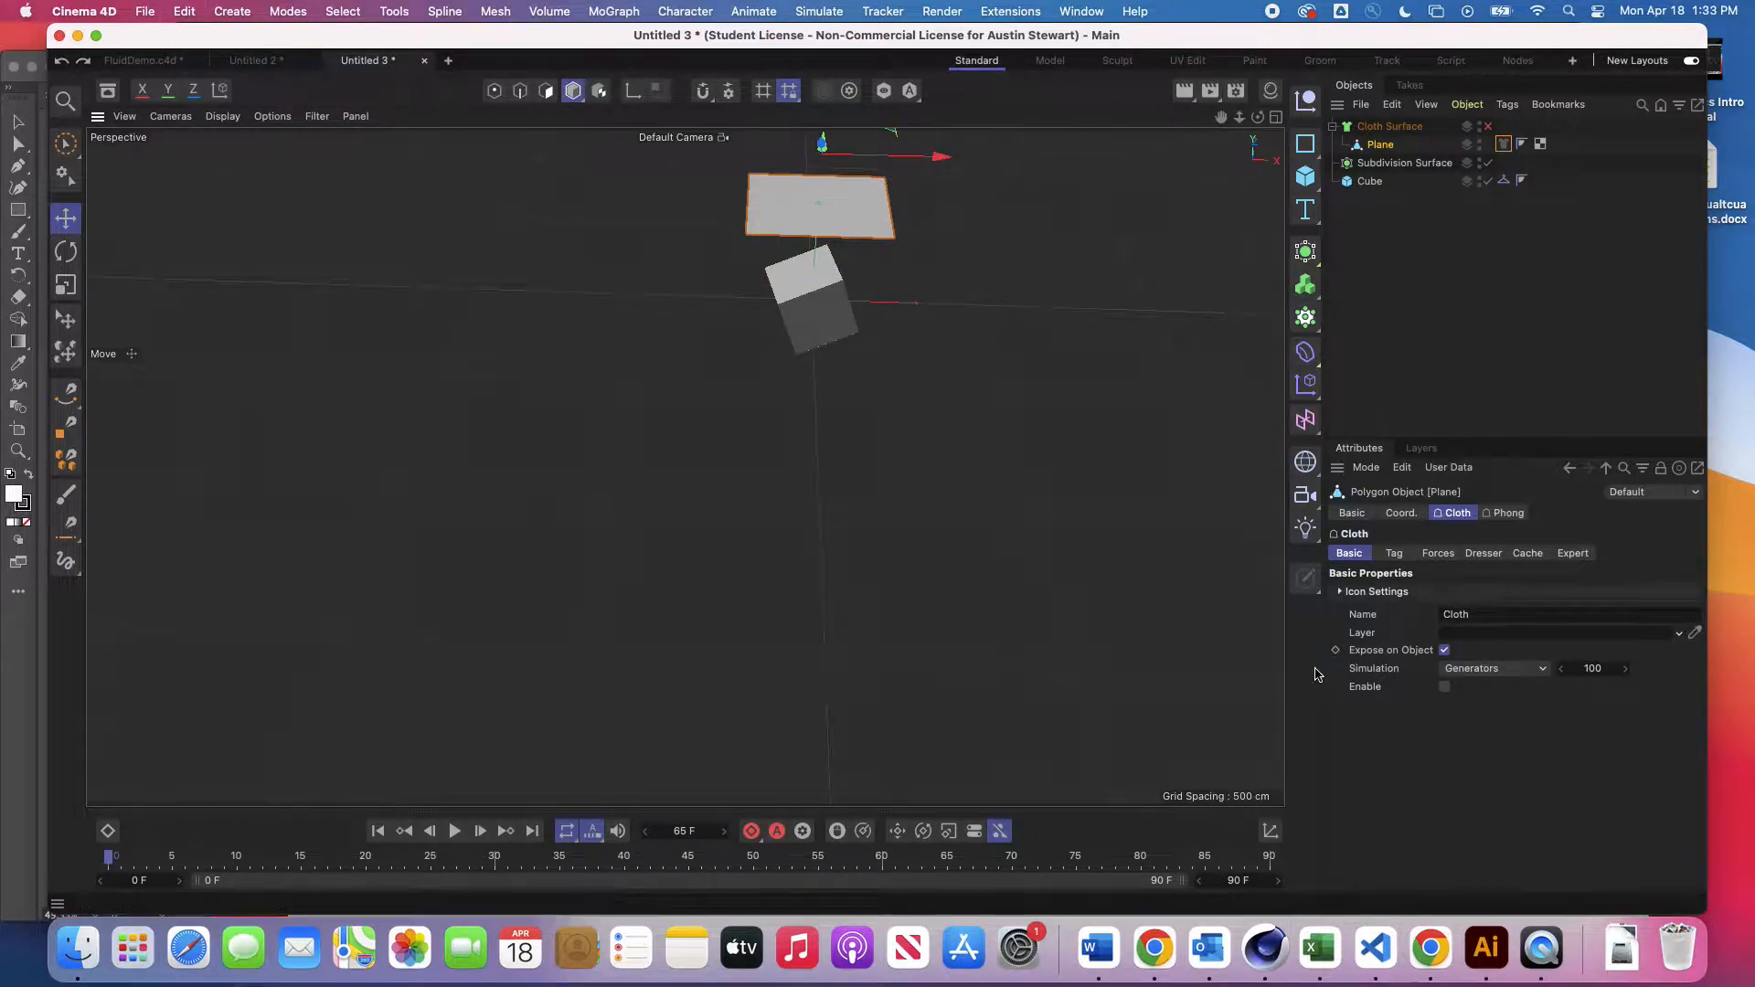
{"action": "key", "text": "super+z"}
Step: Enable the plane's Cloth tag, lower the plane's axis to the centre of the mesh, and show the tag's cloth properties
{"action": "left_click", "coordinate": [1444, 687]}
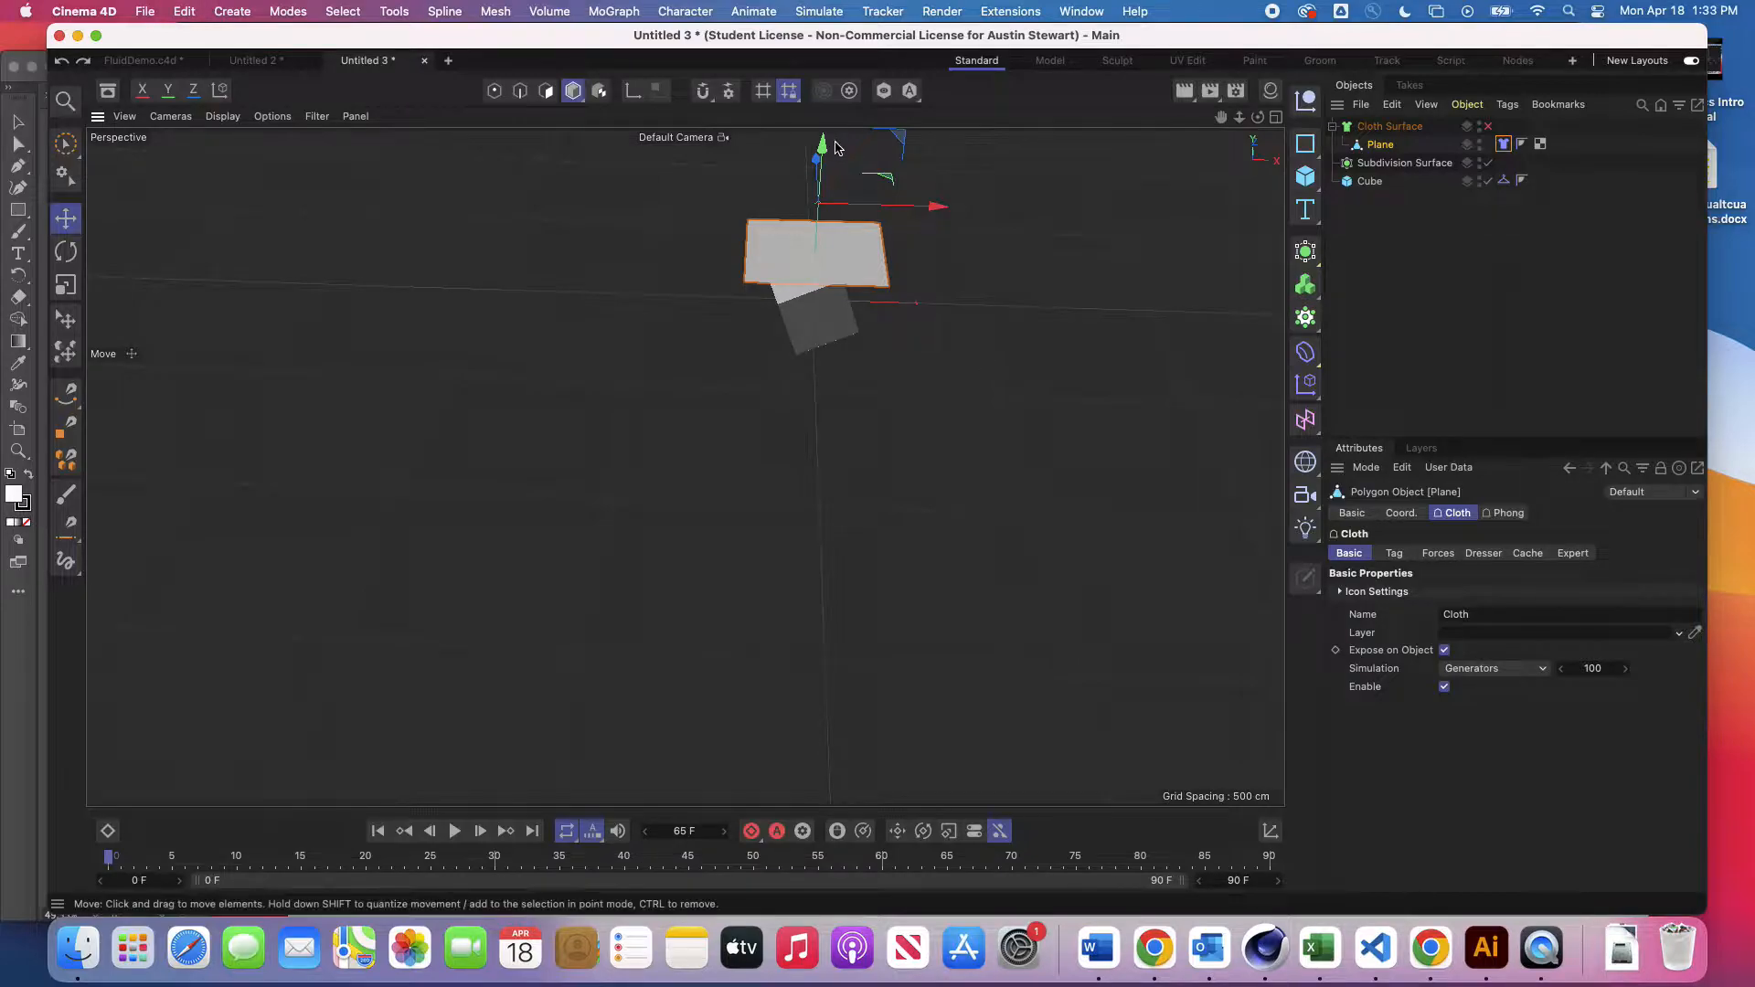
{"action": "left_click_drag", "start_coordinate": [821, 155], "coordinate": [820, 202]}
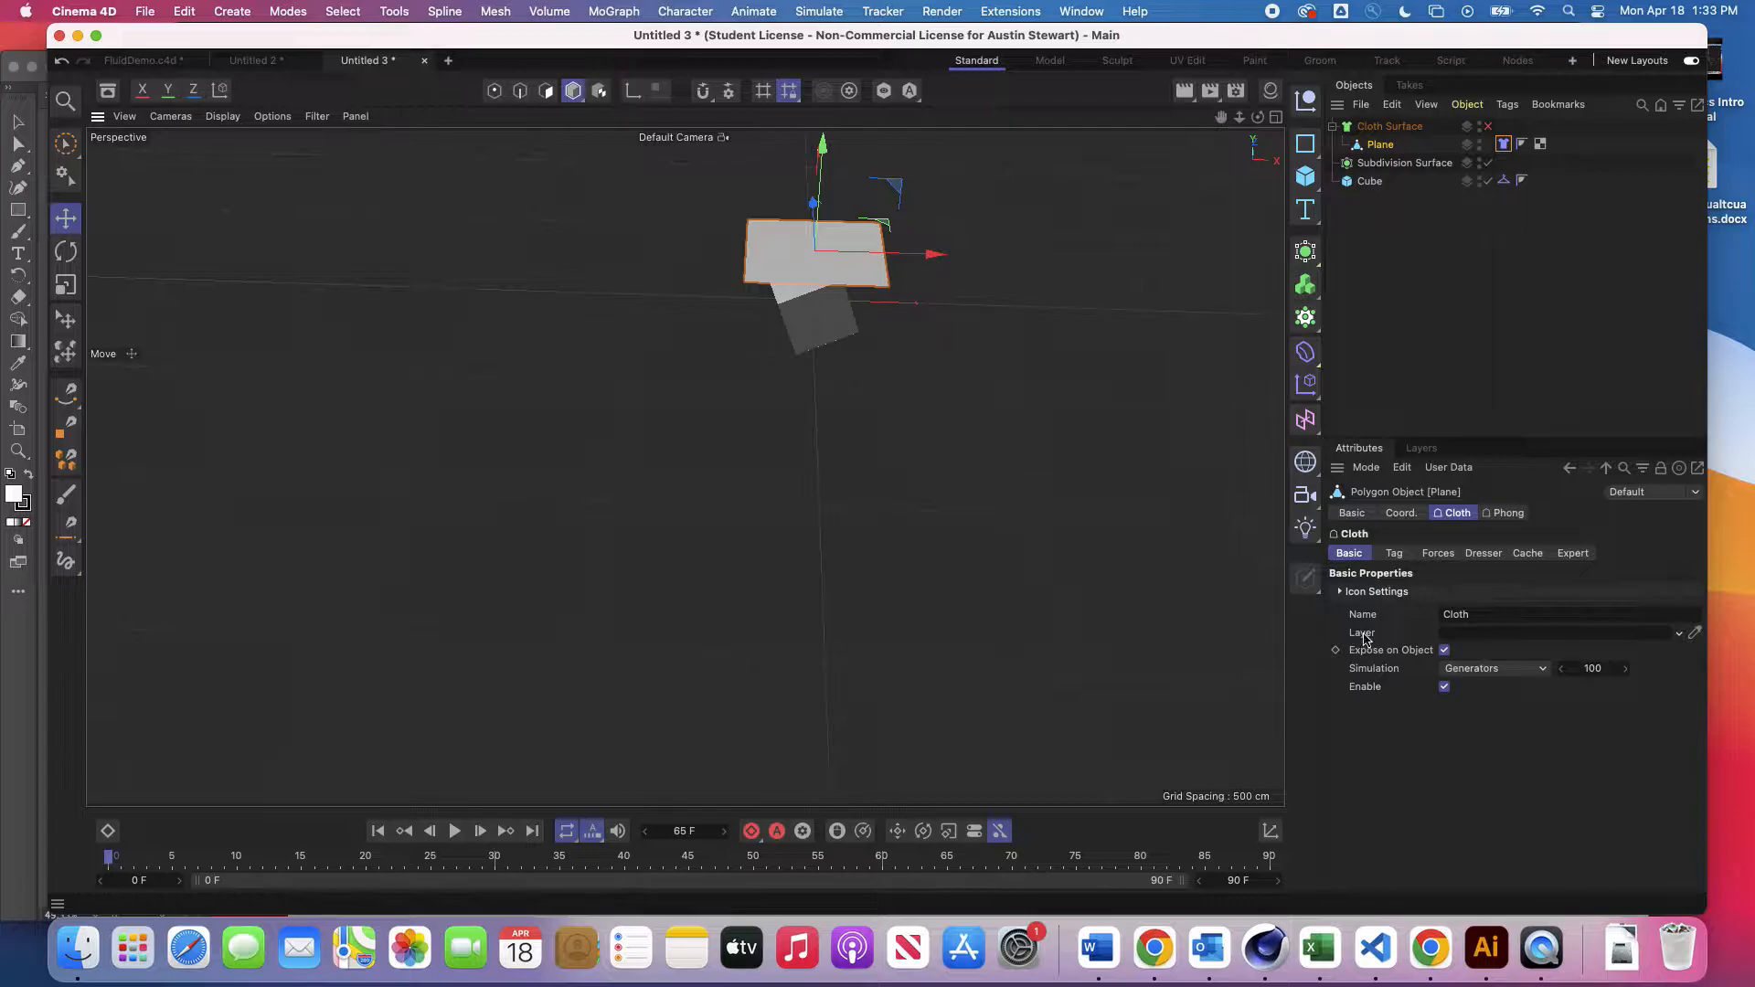
{"action": "left_click", "coordinate": [1391, 553]}
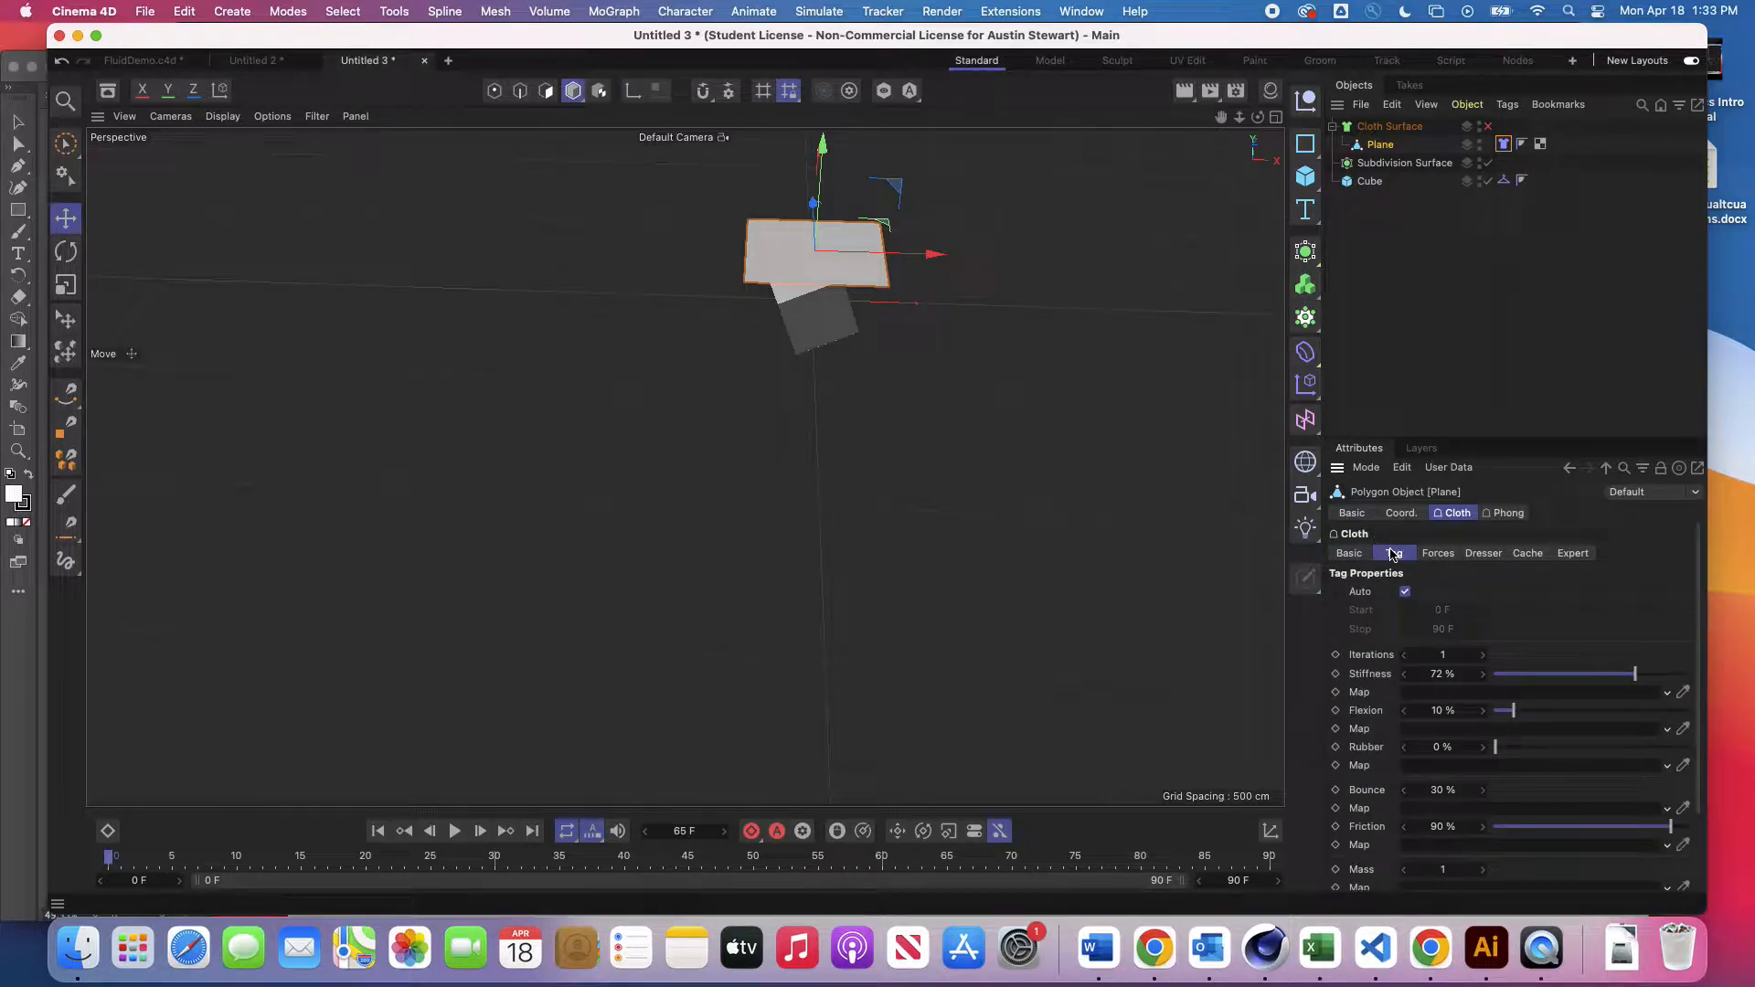
Step: Look through the forces and dresser settings of the plane's Cloth tag
{"action": "left_click", "coordinate": [1440, 555]}
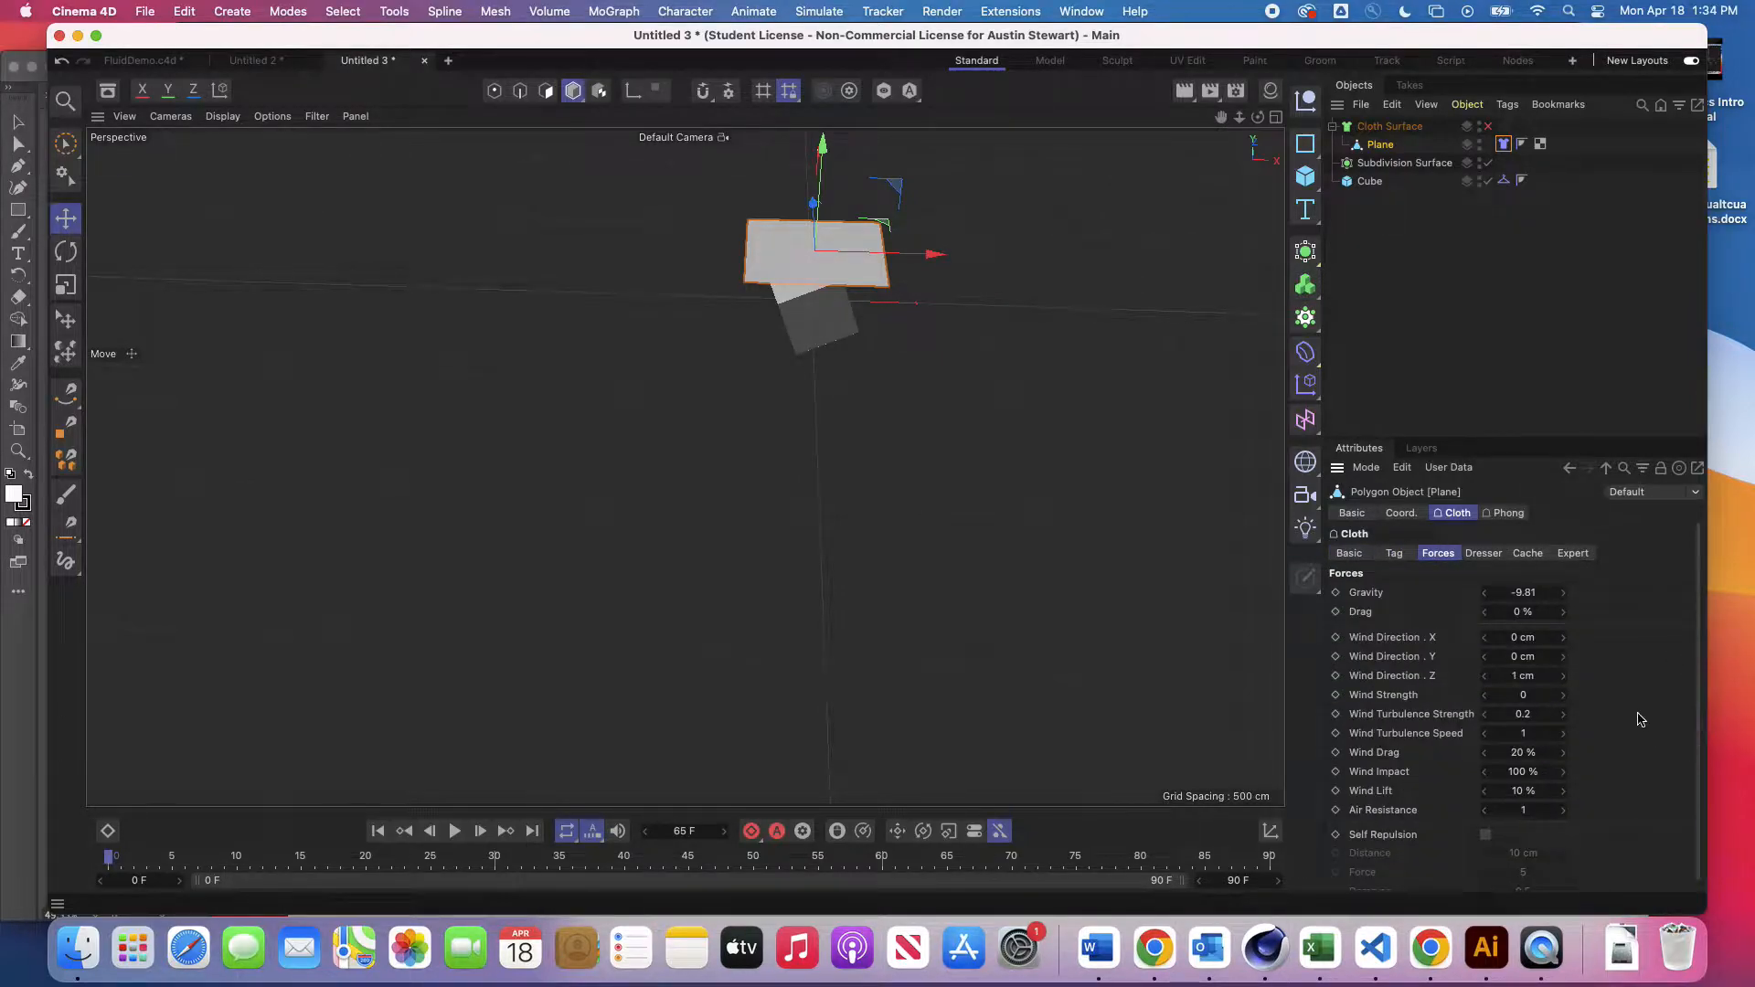
{"action": "scroll", "coordinate": [1641, 720], "scroll_direction": "down", "scroll_amount": 1}
{"action": "left_click", "coordinate": [1477, 544]}
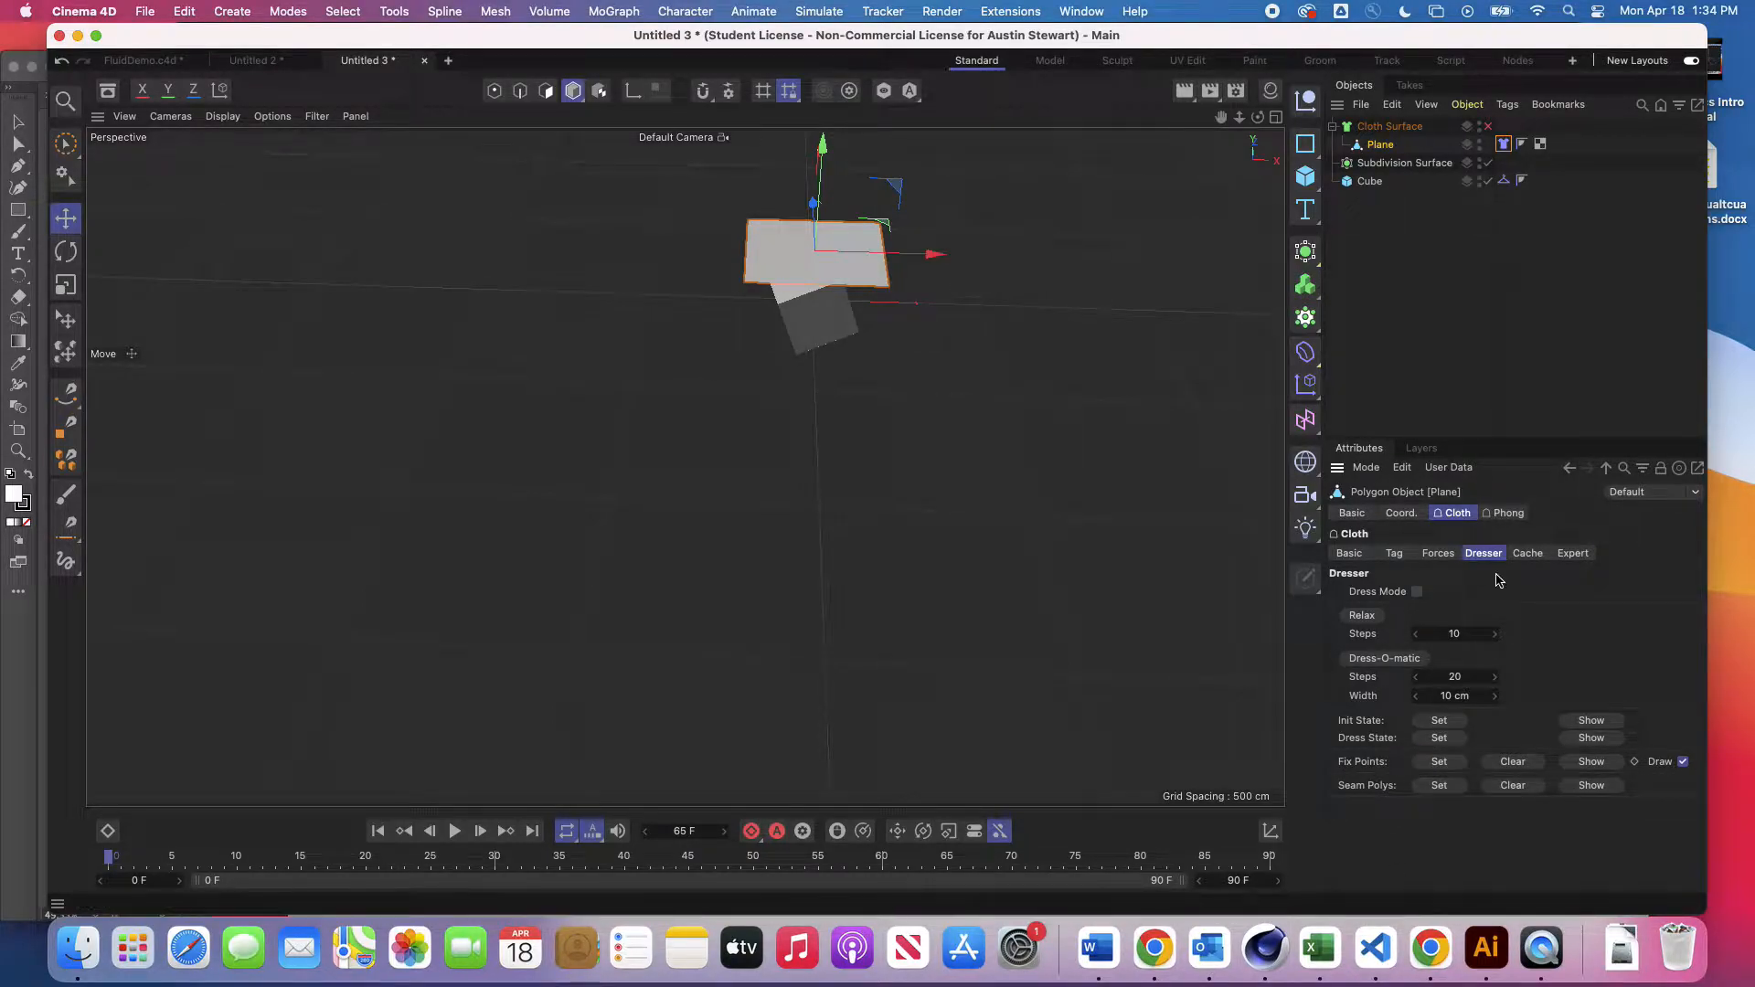
Step: Disable the plane's Cloth tag and move the plane higher above the cube and about 210 cm along the negative X axis
{"action": "left_click", "coordinate": [1353, 513]}
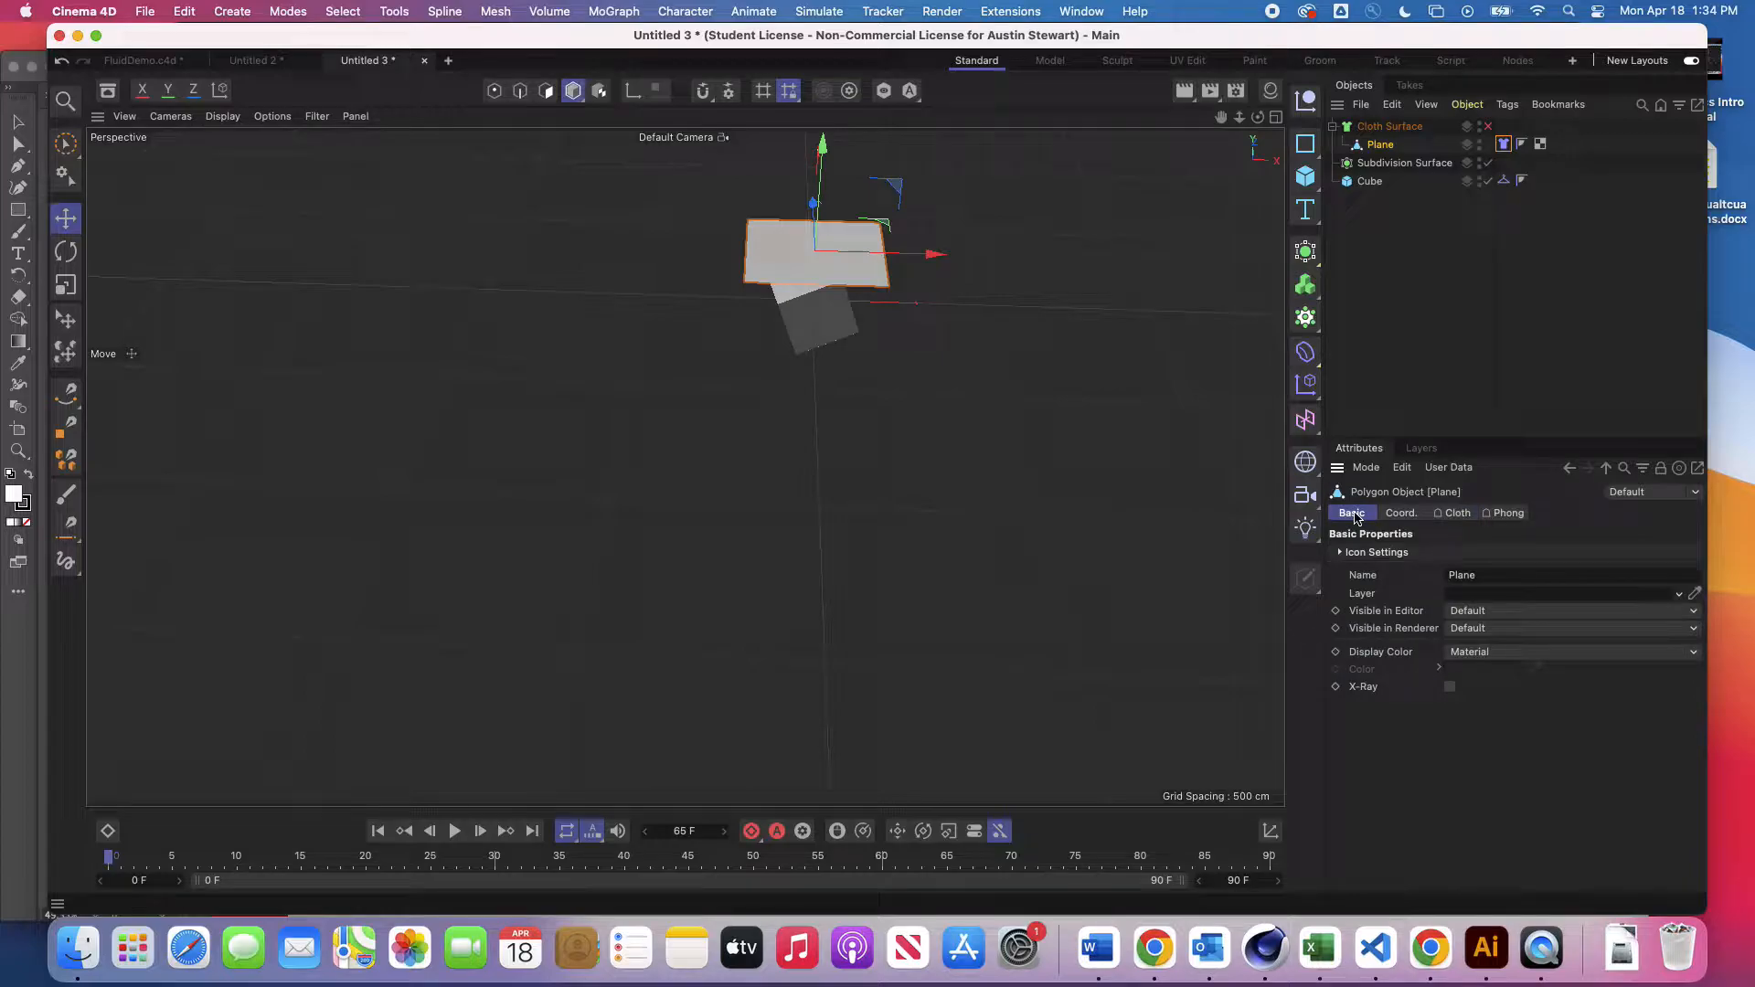
{"action": "left_click", "coordinate": [1435, 517]}
{"action": "left_click", "coordinate": [1350, 554]}
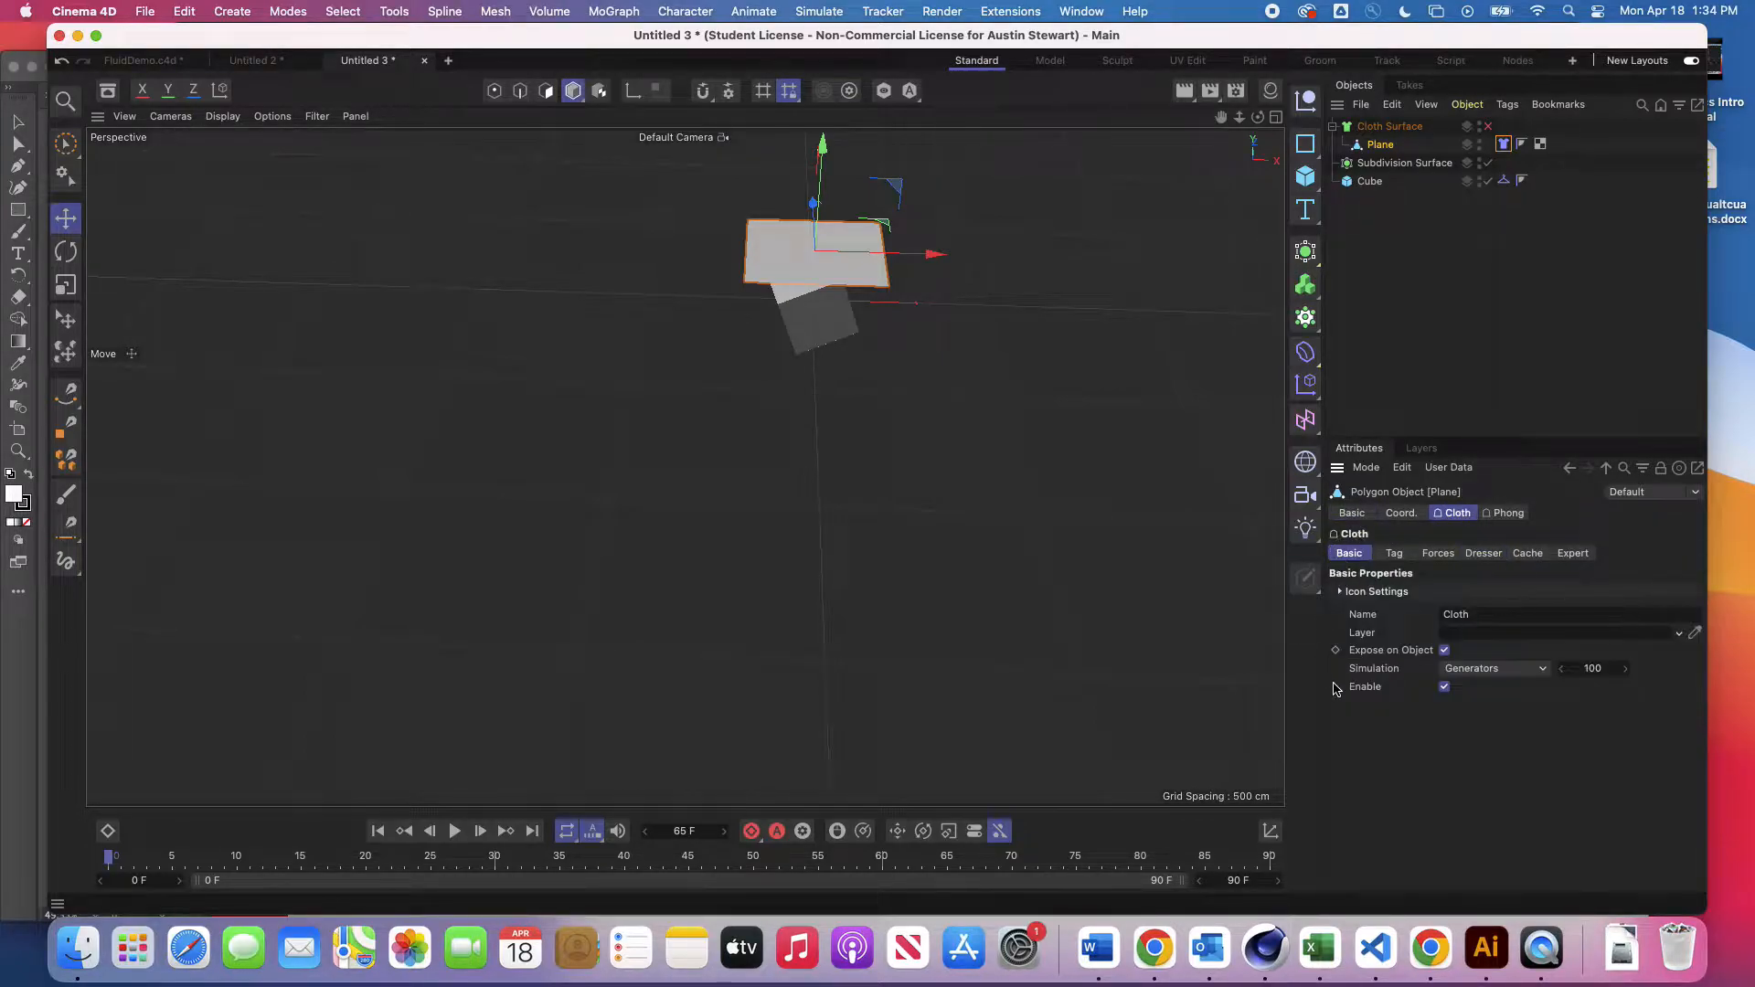
{"action": "left_click", "coordinate": [1444, 689]}
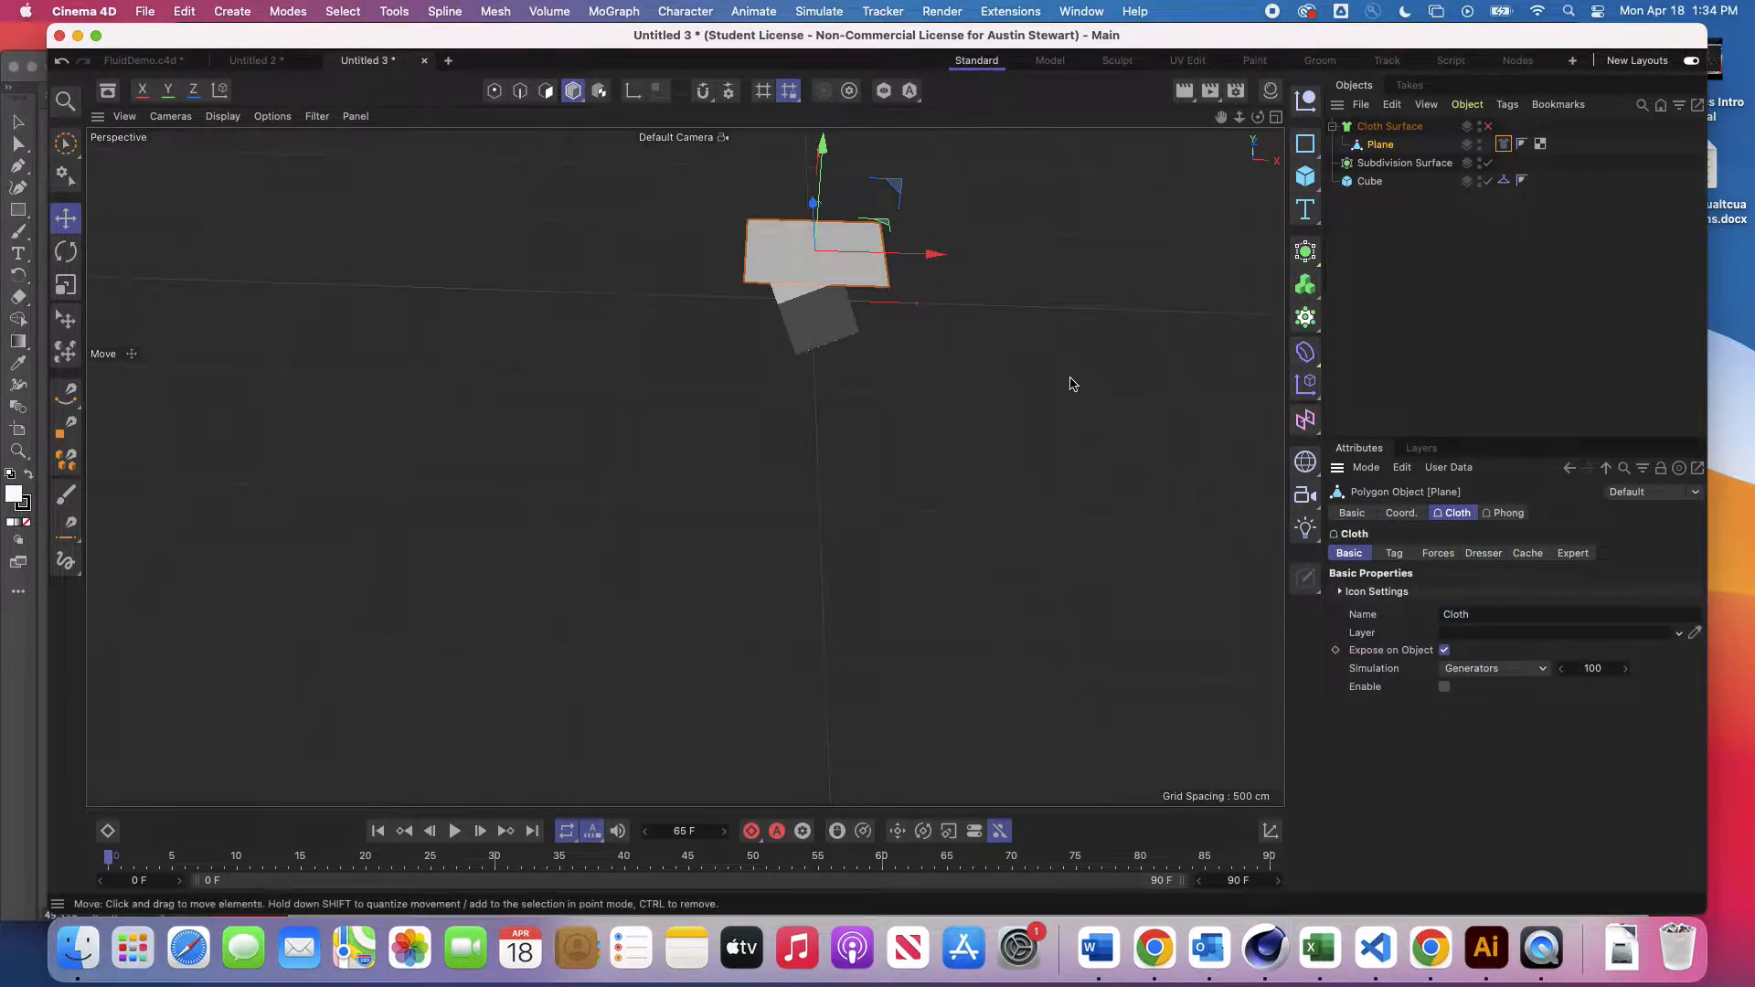
{"action": "left_click_drag", "start_coordinate": [823, 146], "coordinate": [825, 96]}
{"action": "left_click_drag", "start_coordinate": [932, 200], "coordinate": [864, 200]}
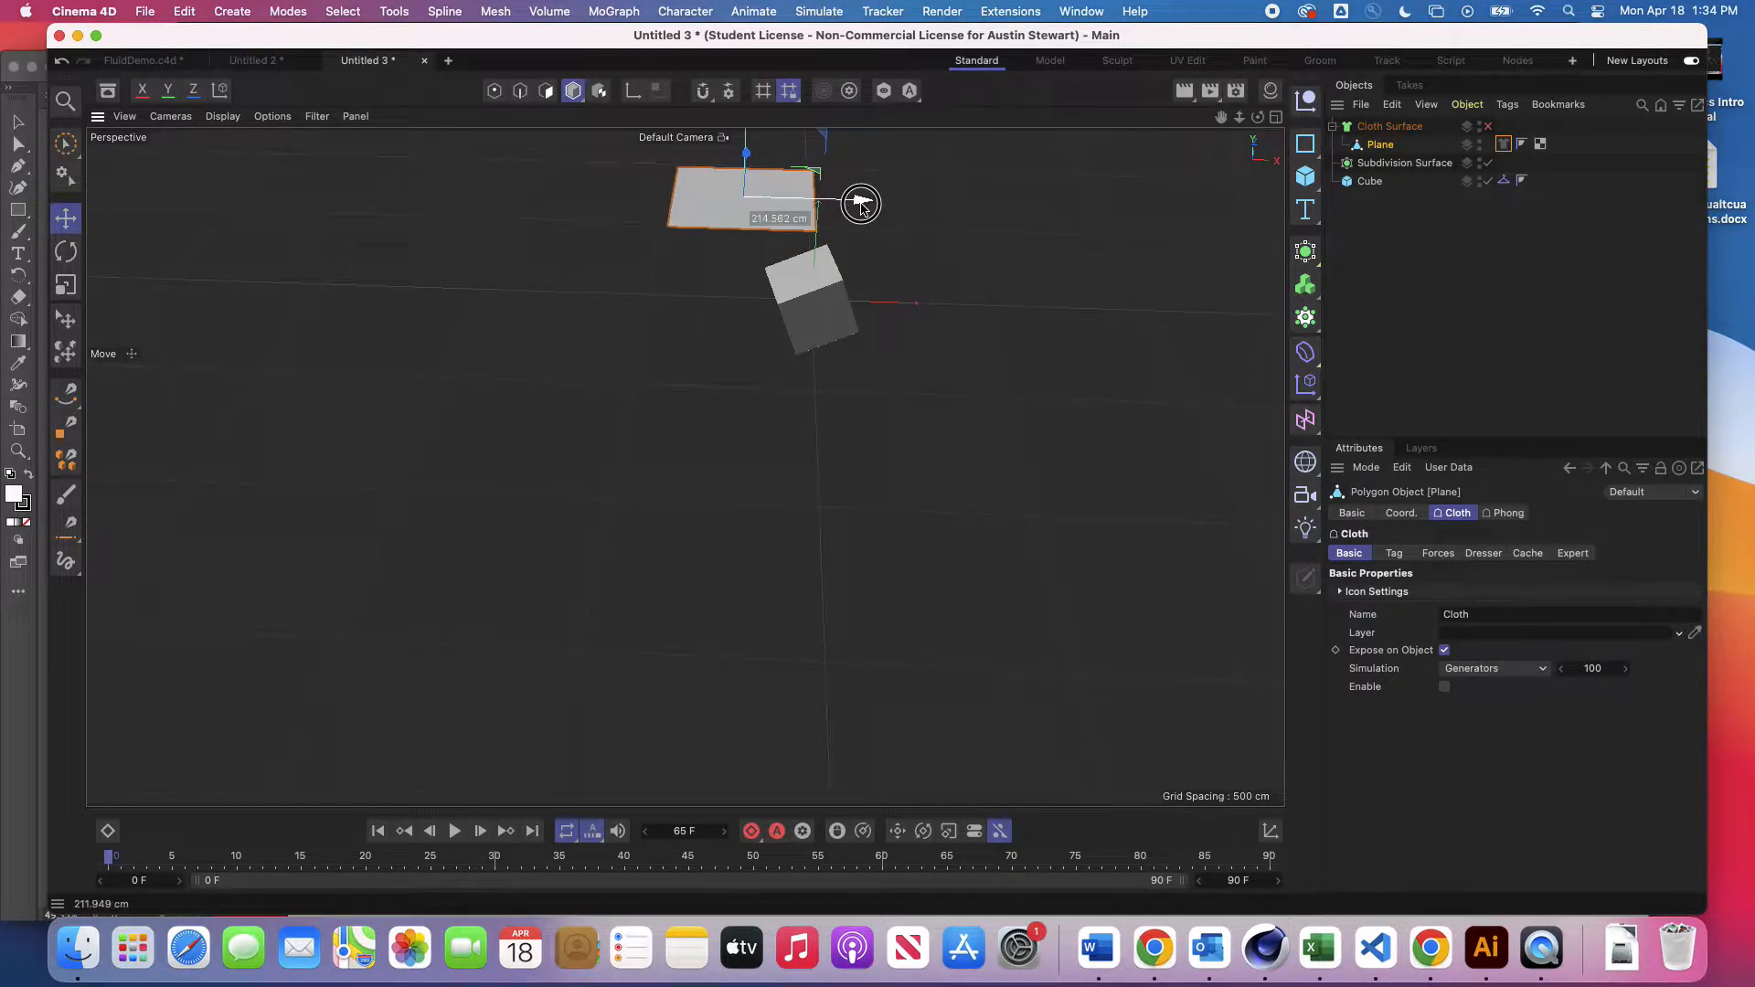
Step: Set the moved plane as the cloth's Init State in the dresser settings and re-enable the Cloth tag
{"action": "left_click", "coordinate": [1478, 555]}
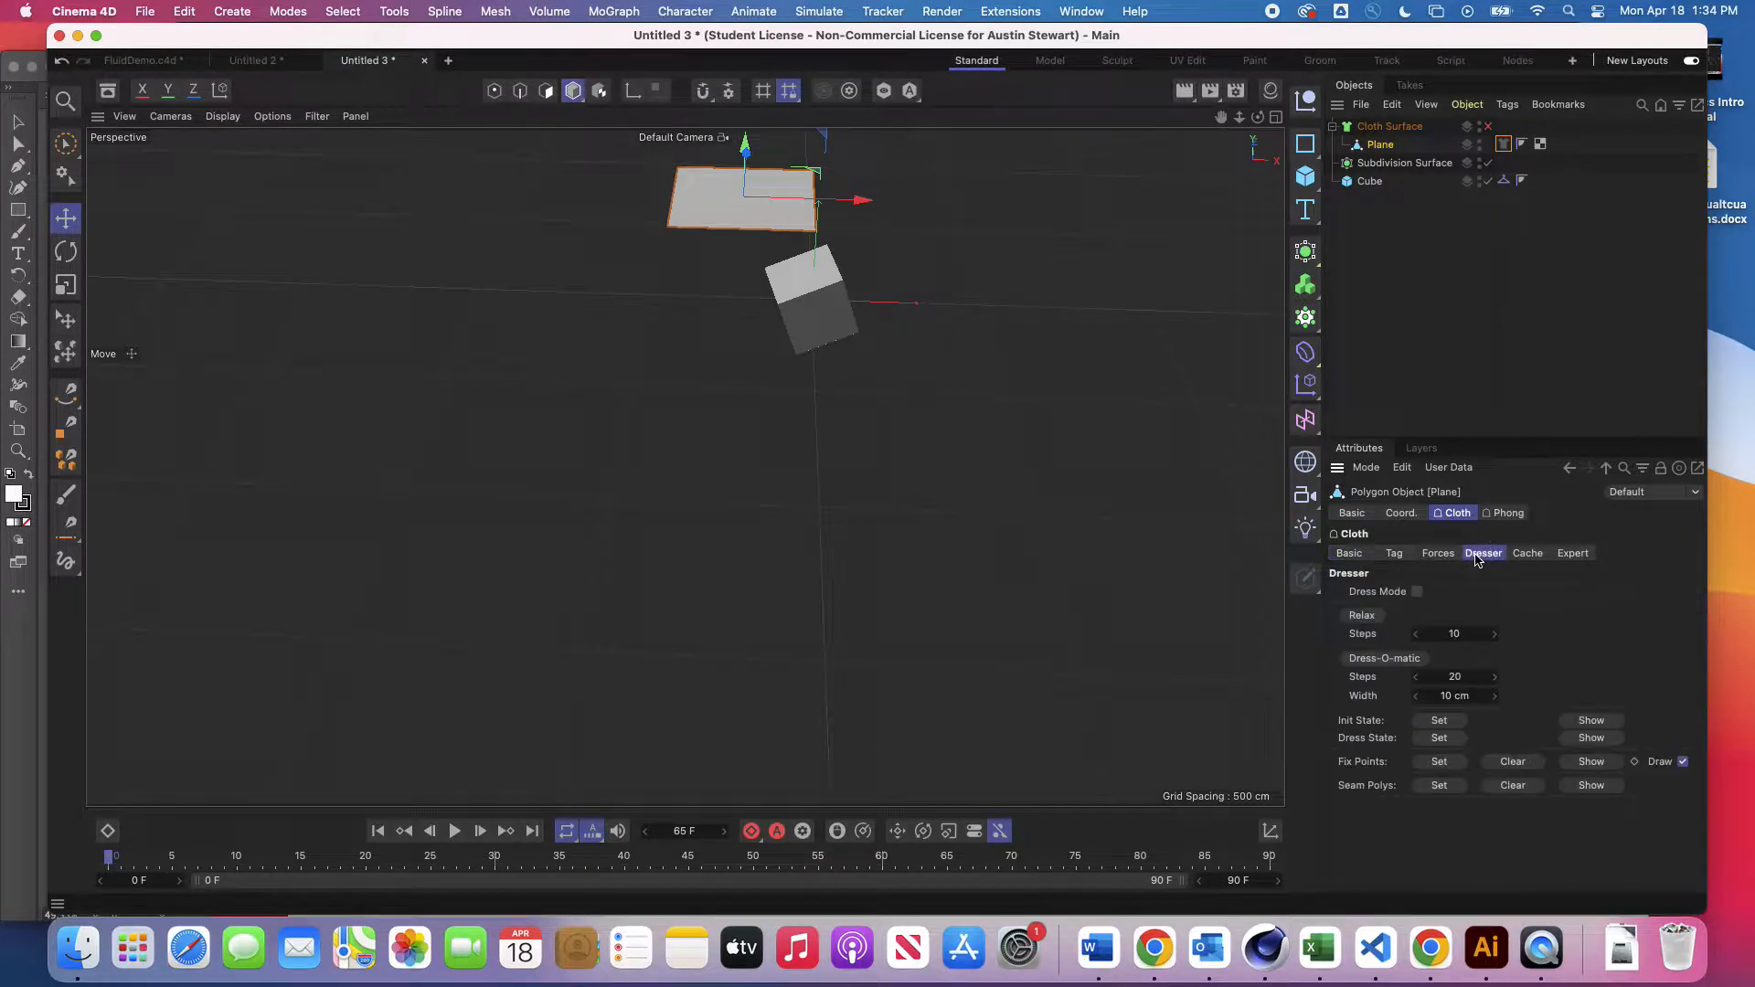
{"action": "left_click", "coordinate": [1437, 721]}
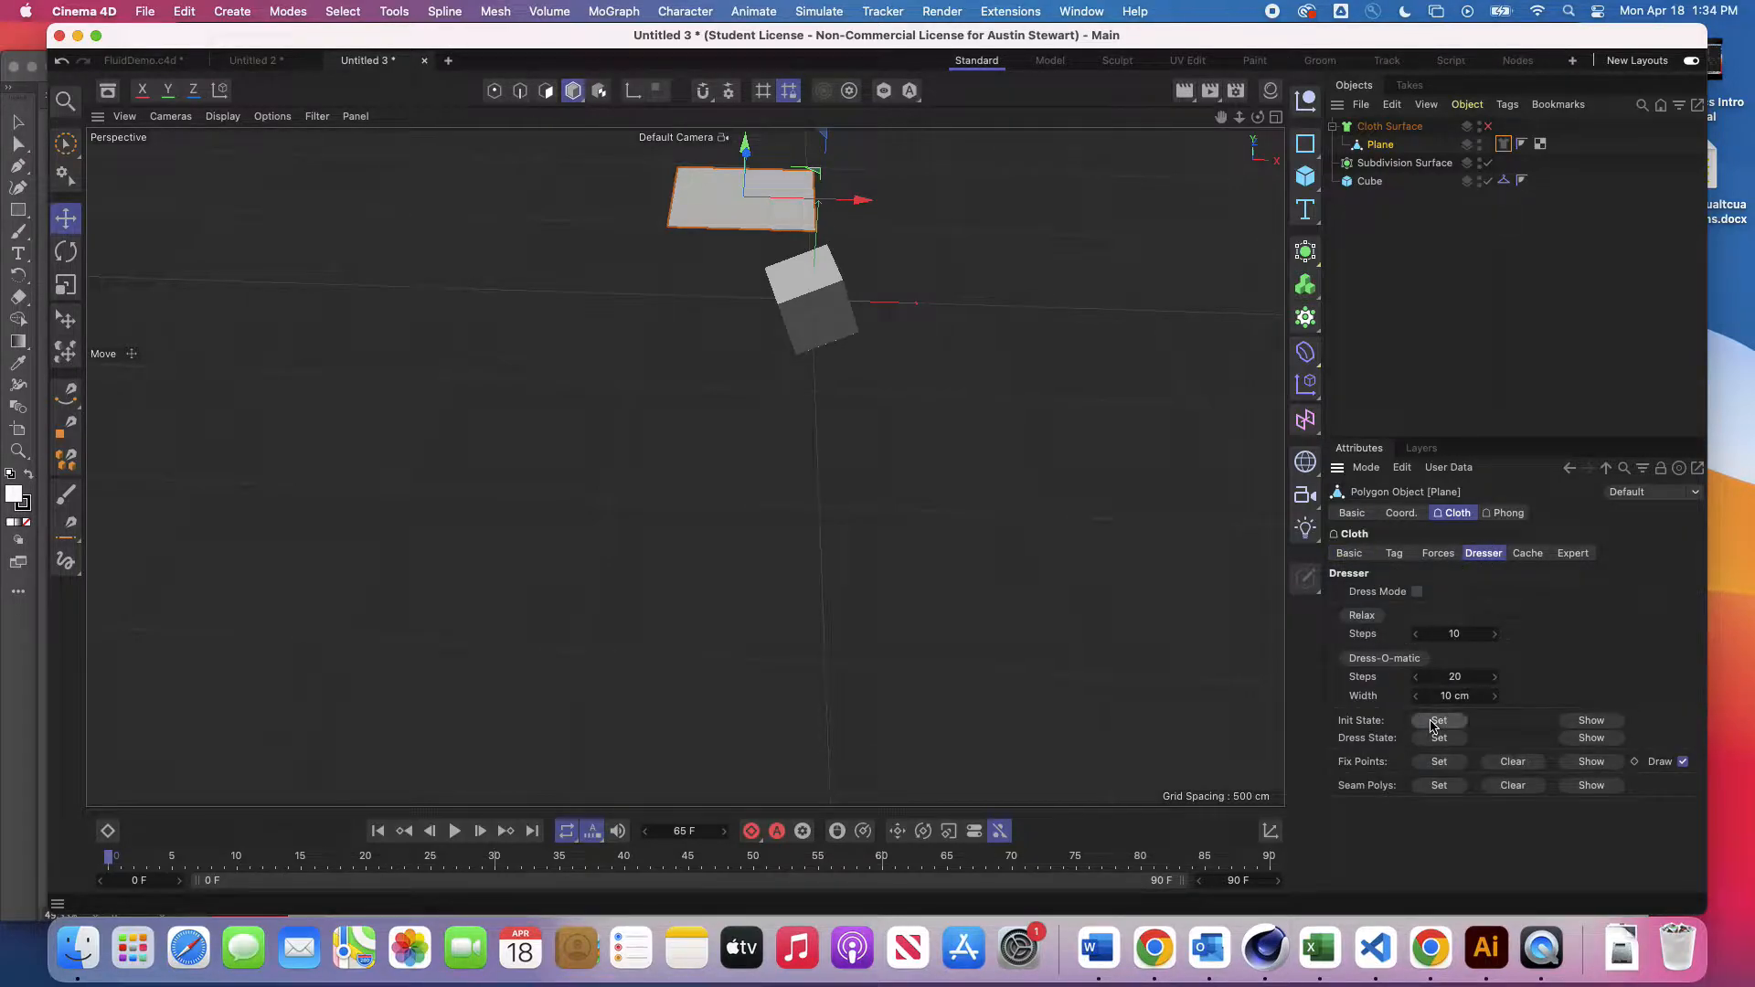
{"action": "left_click", "coordinate": [1356, 553]}
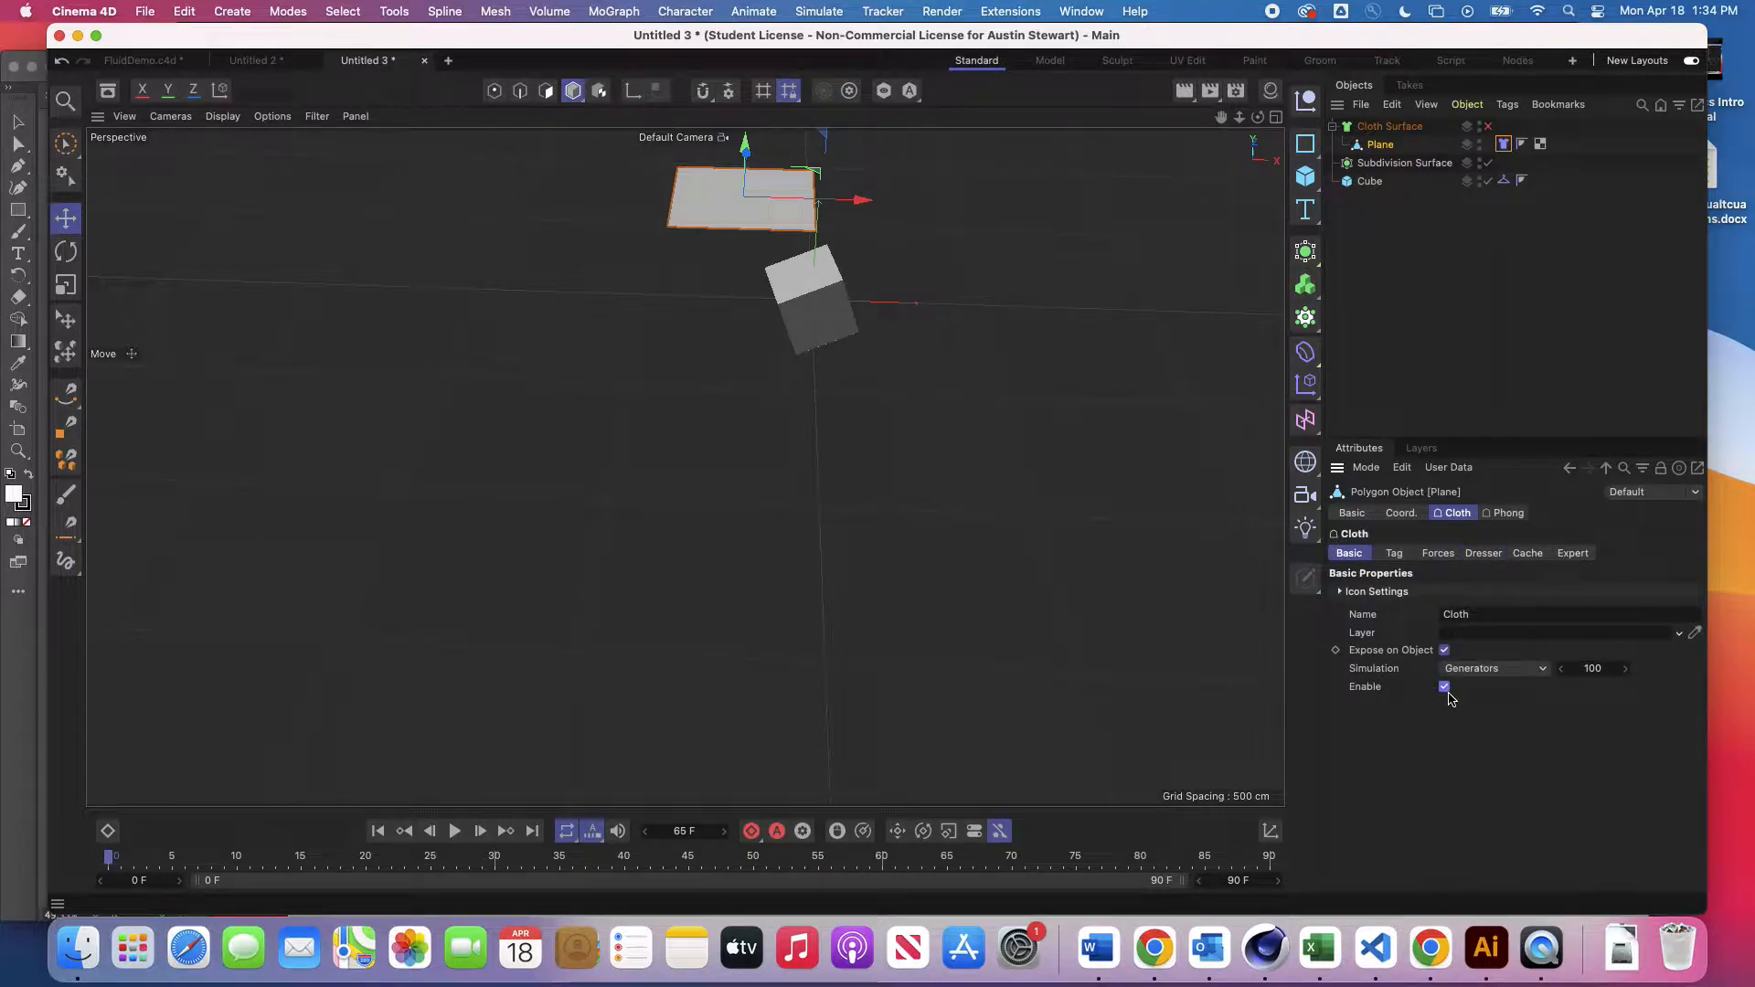
Step: Play the cloth simulation from the plane's new position, stop it, and return to the first frame
{"action": "left_click", "coordinate": [454, 832]}
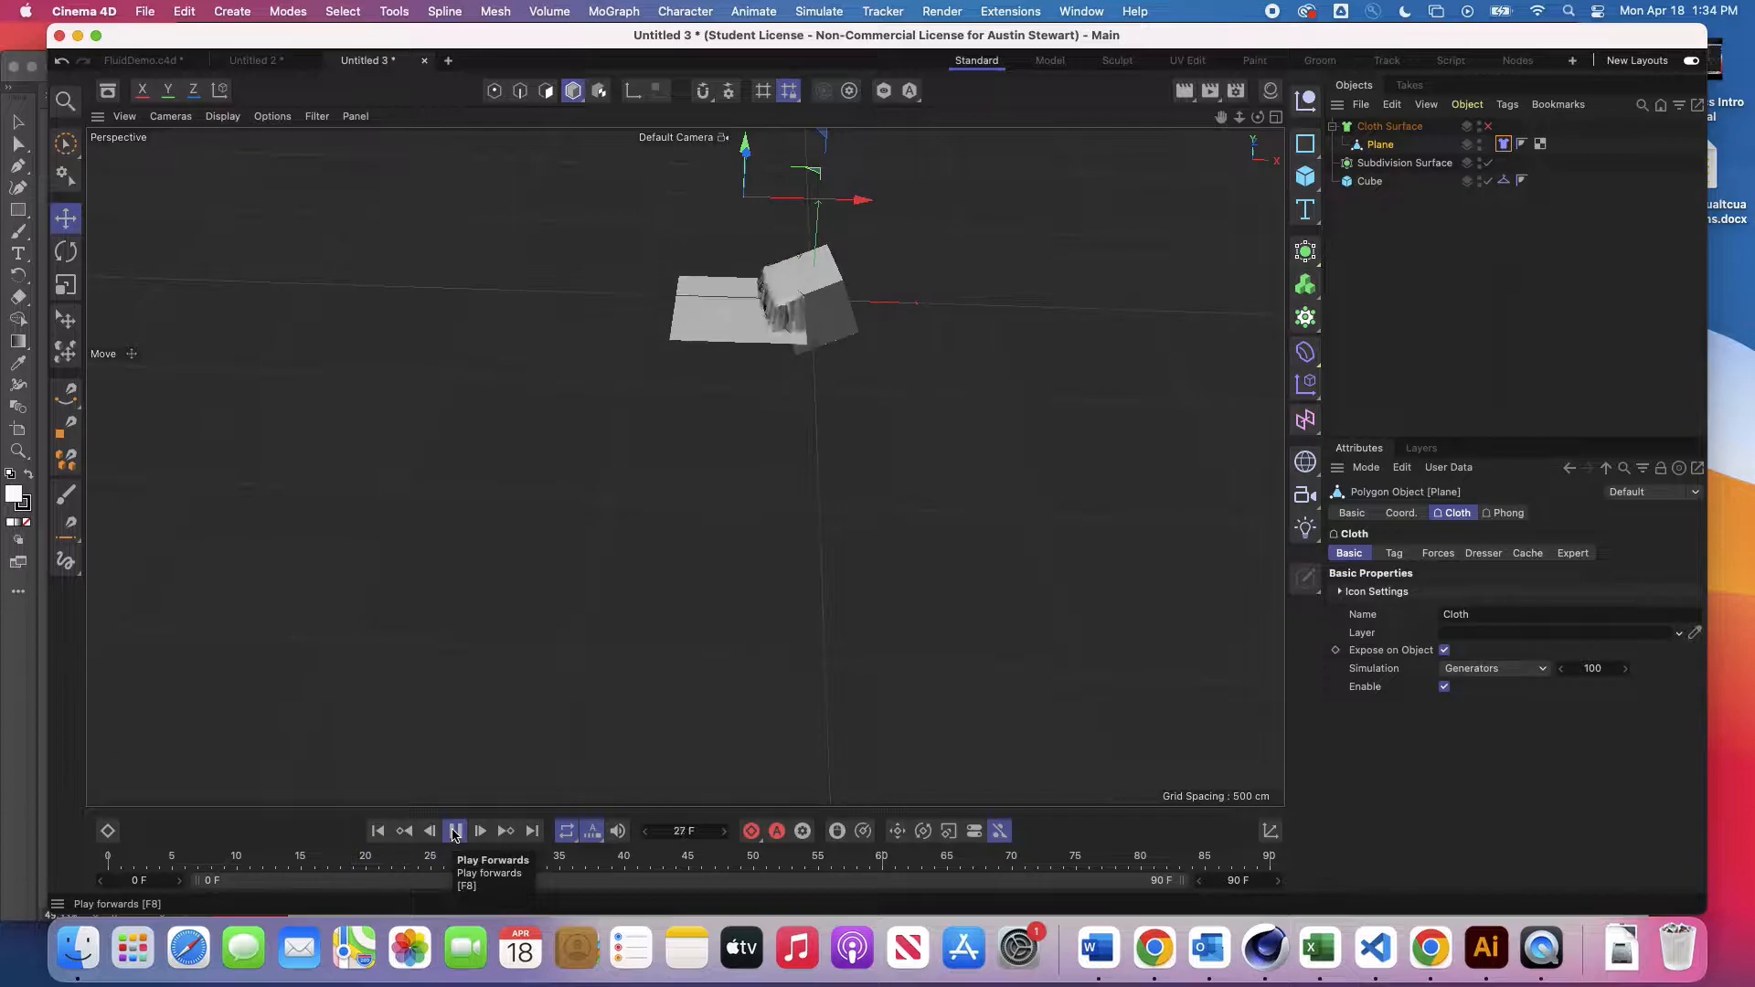
{"action": "left_click", "coordinate": [455, 832]}
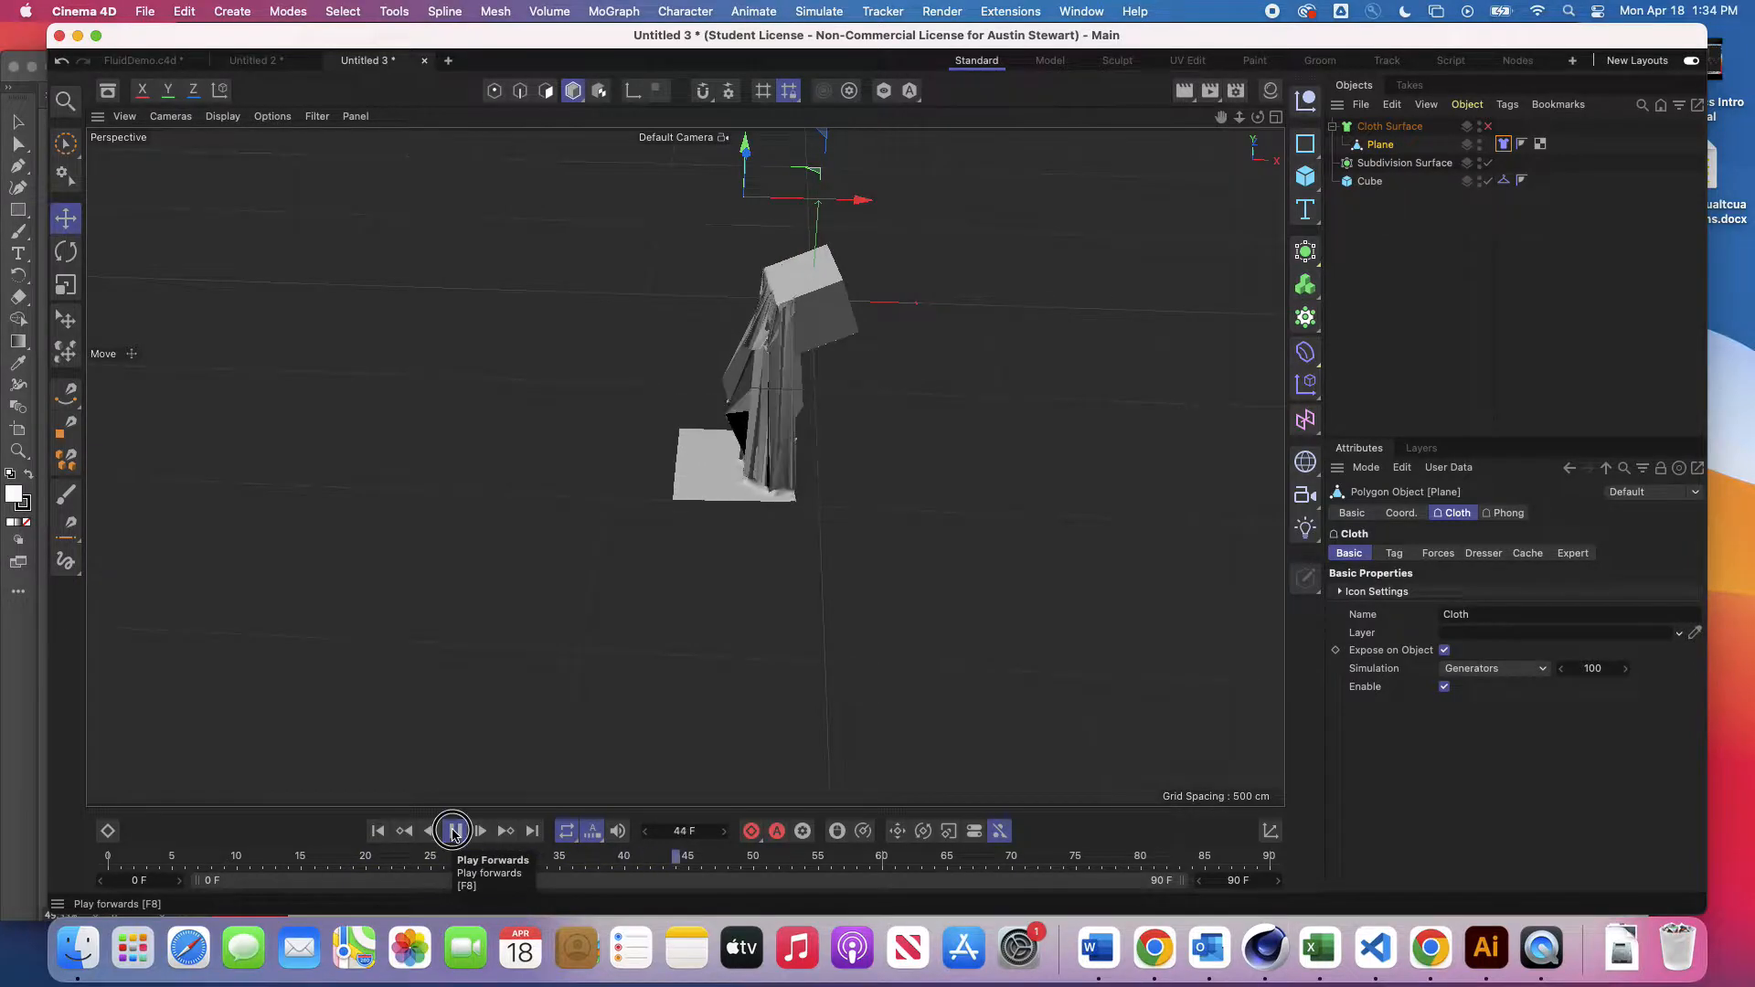
{"action": "left_click", "coordinate": [377, 831]}
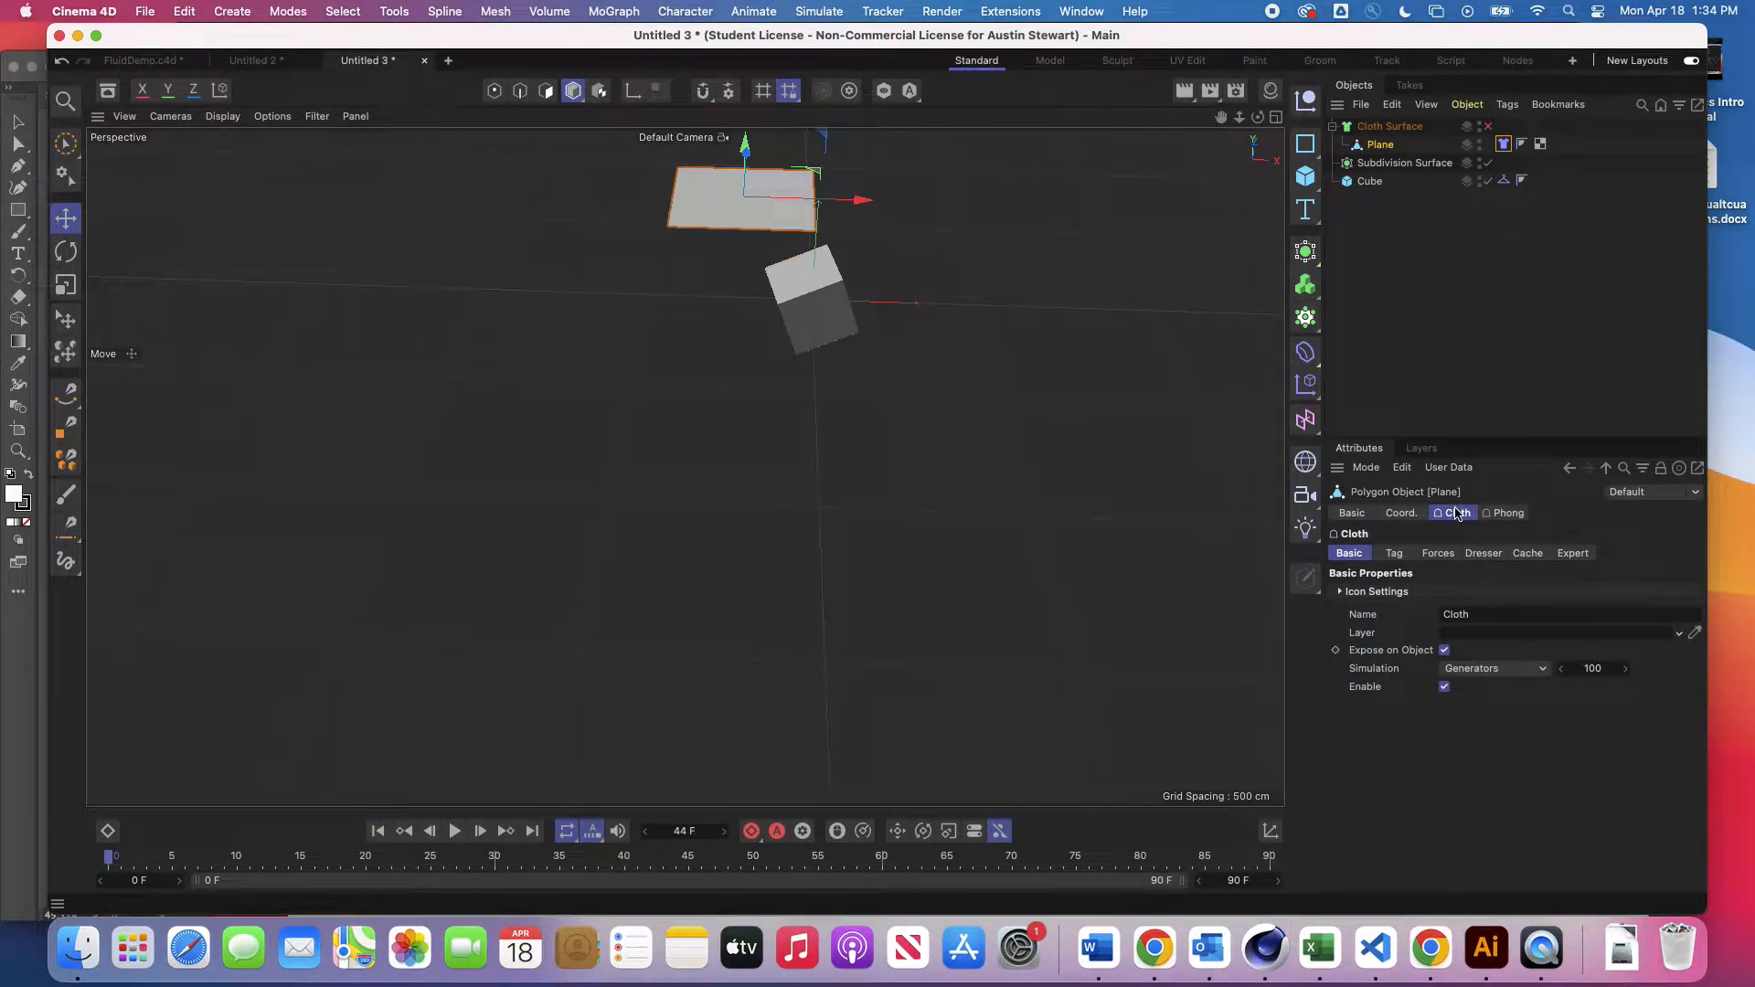
Step: Set the cloth's friction to 12 % and play the simulation from the first frame
{"action": "left_click", "coordinate": [1439, 555]}
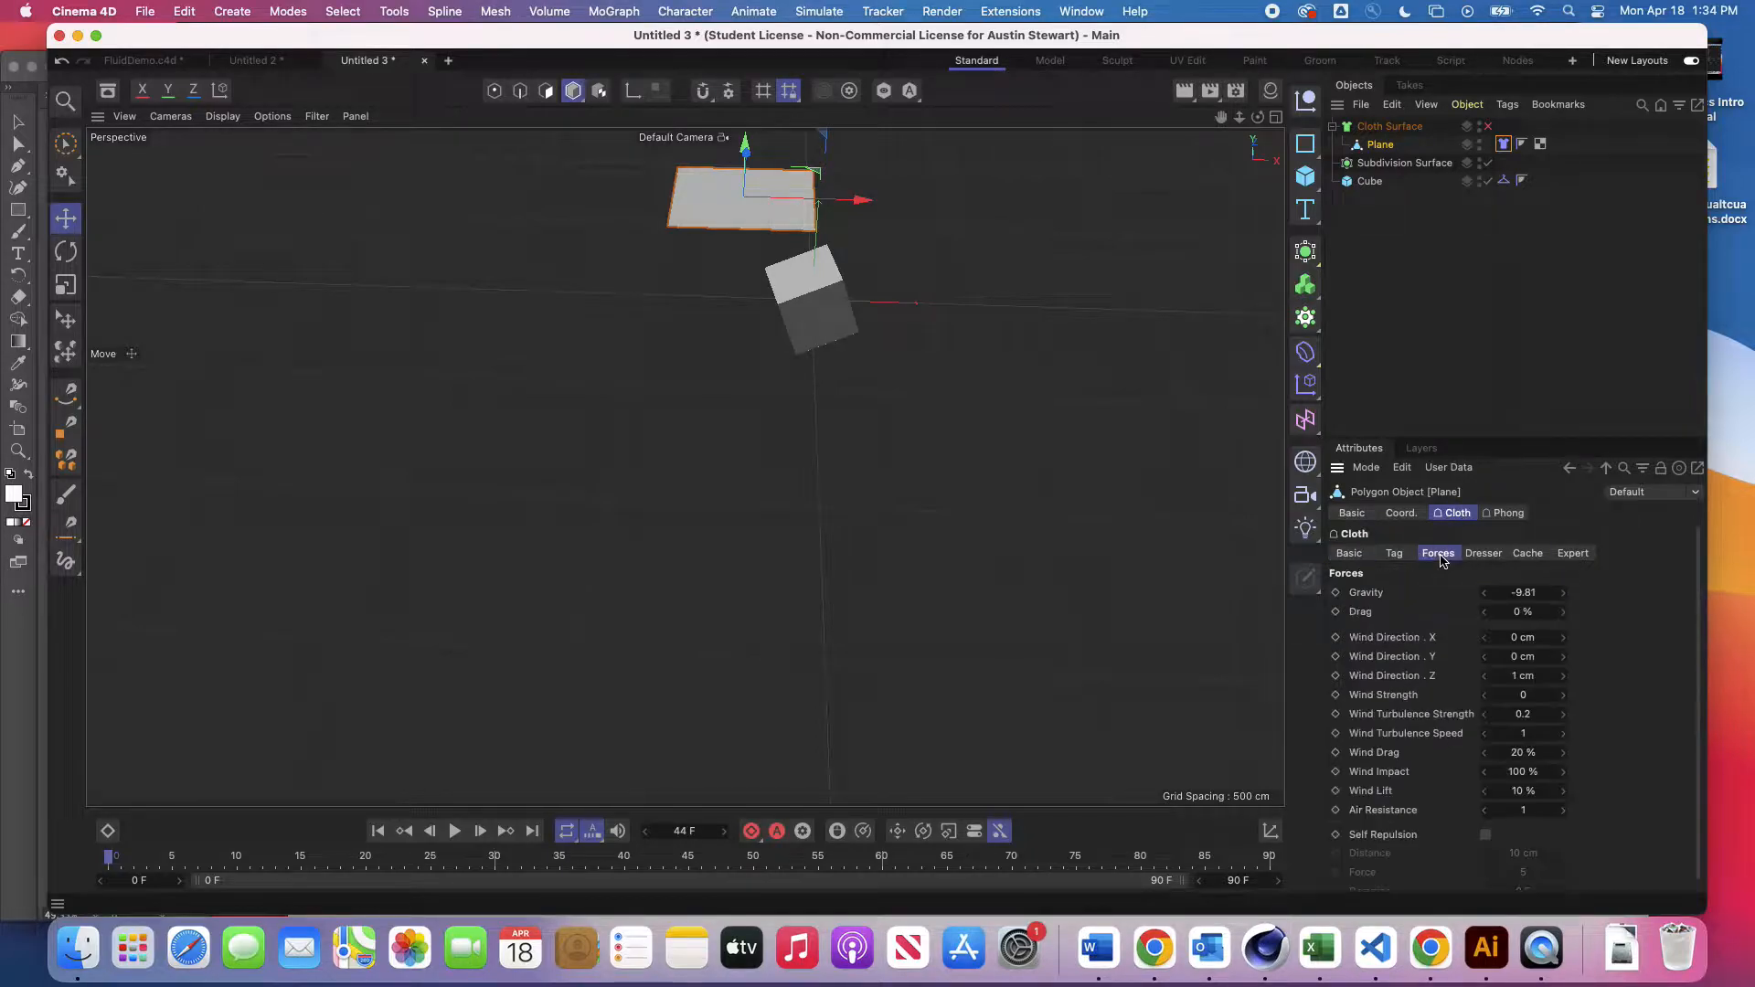
{"action": "left_click", "coordinate": [1394, 553]}
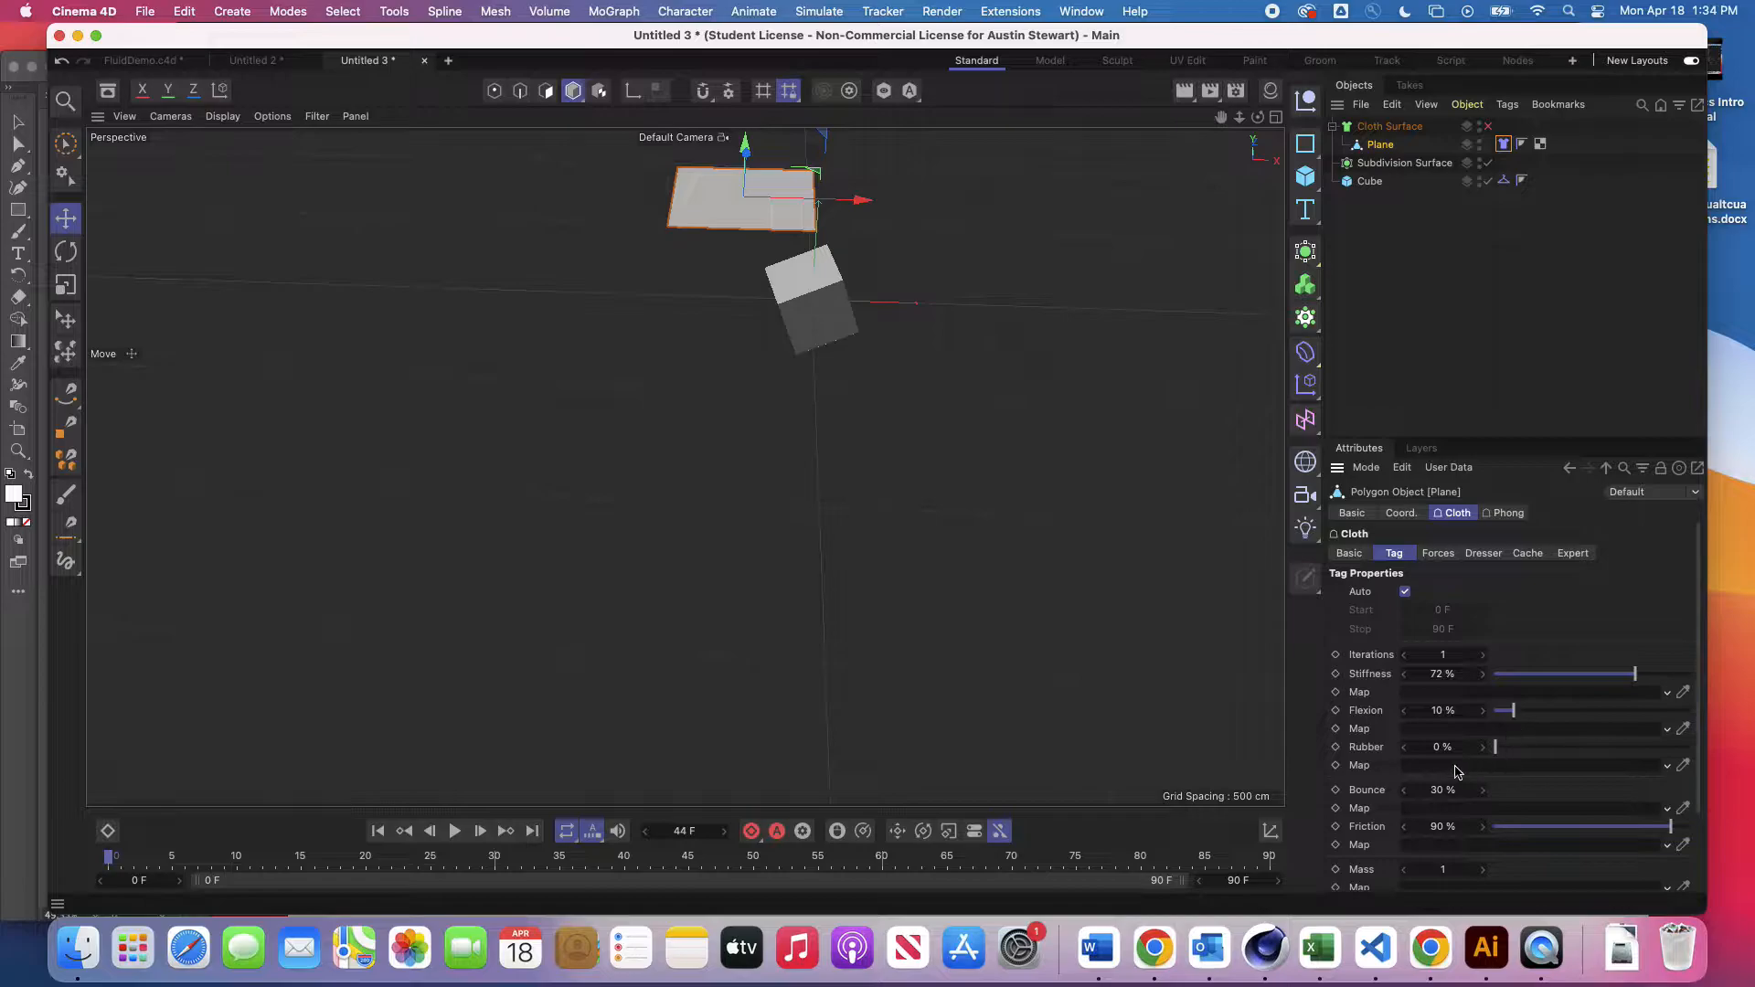
{"action": "left_click", "coordinate": [1517, 828]}
{"action": "left_click", "coordinate": [375, 829]}
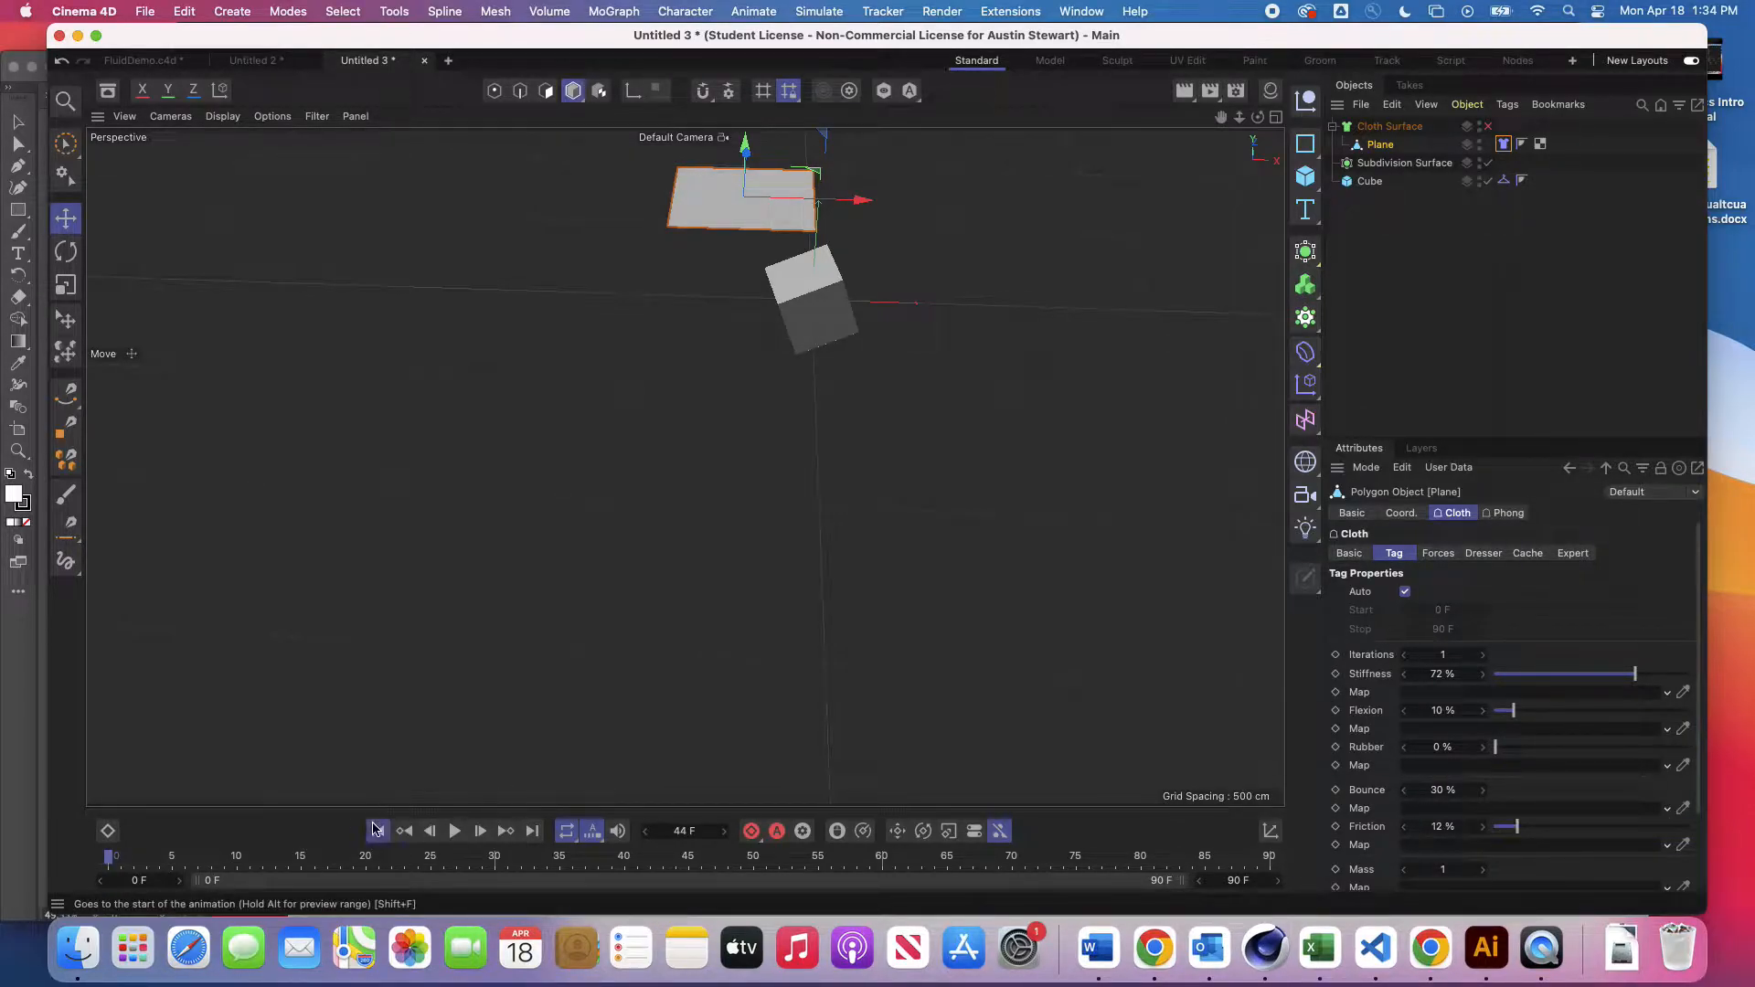
{"action": "left_click", "coordinate": [454, 831]}
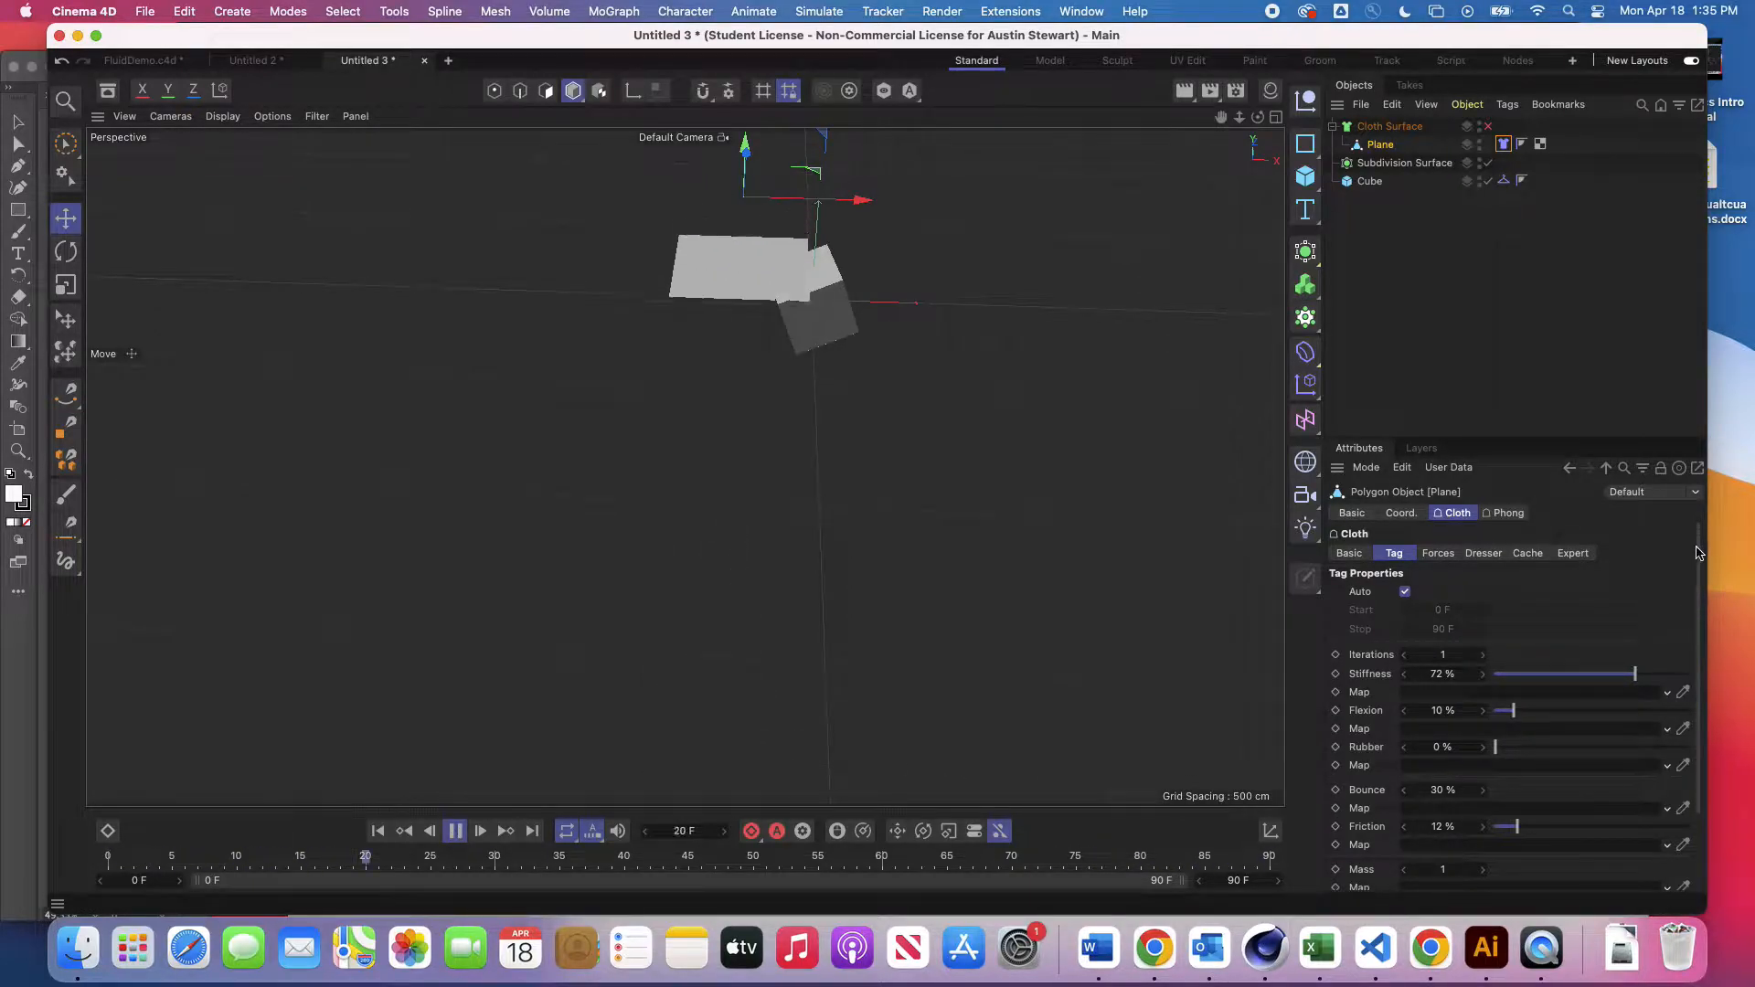
Step: Turn off Use Tear for the cloth during playback and stop the simulation
{"action": "scroll", "coordinate": [1699, 585], "scroll_direction": "down", "scroll_amount": 3}
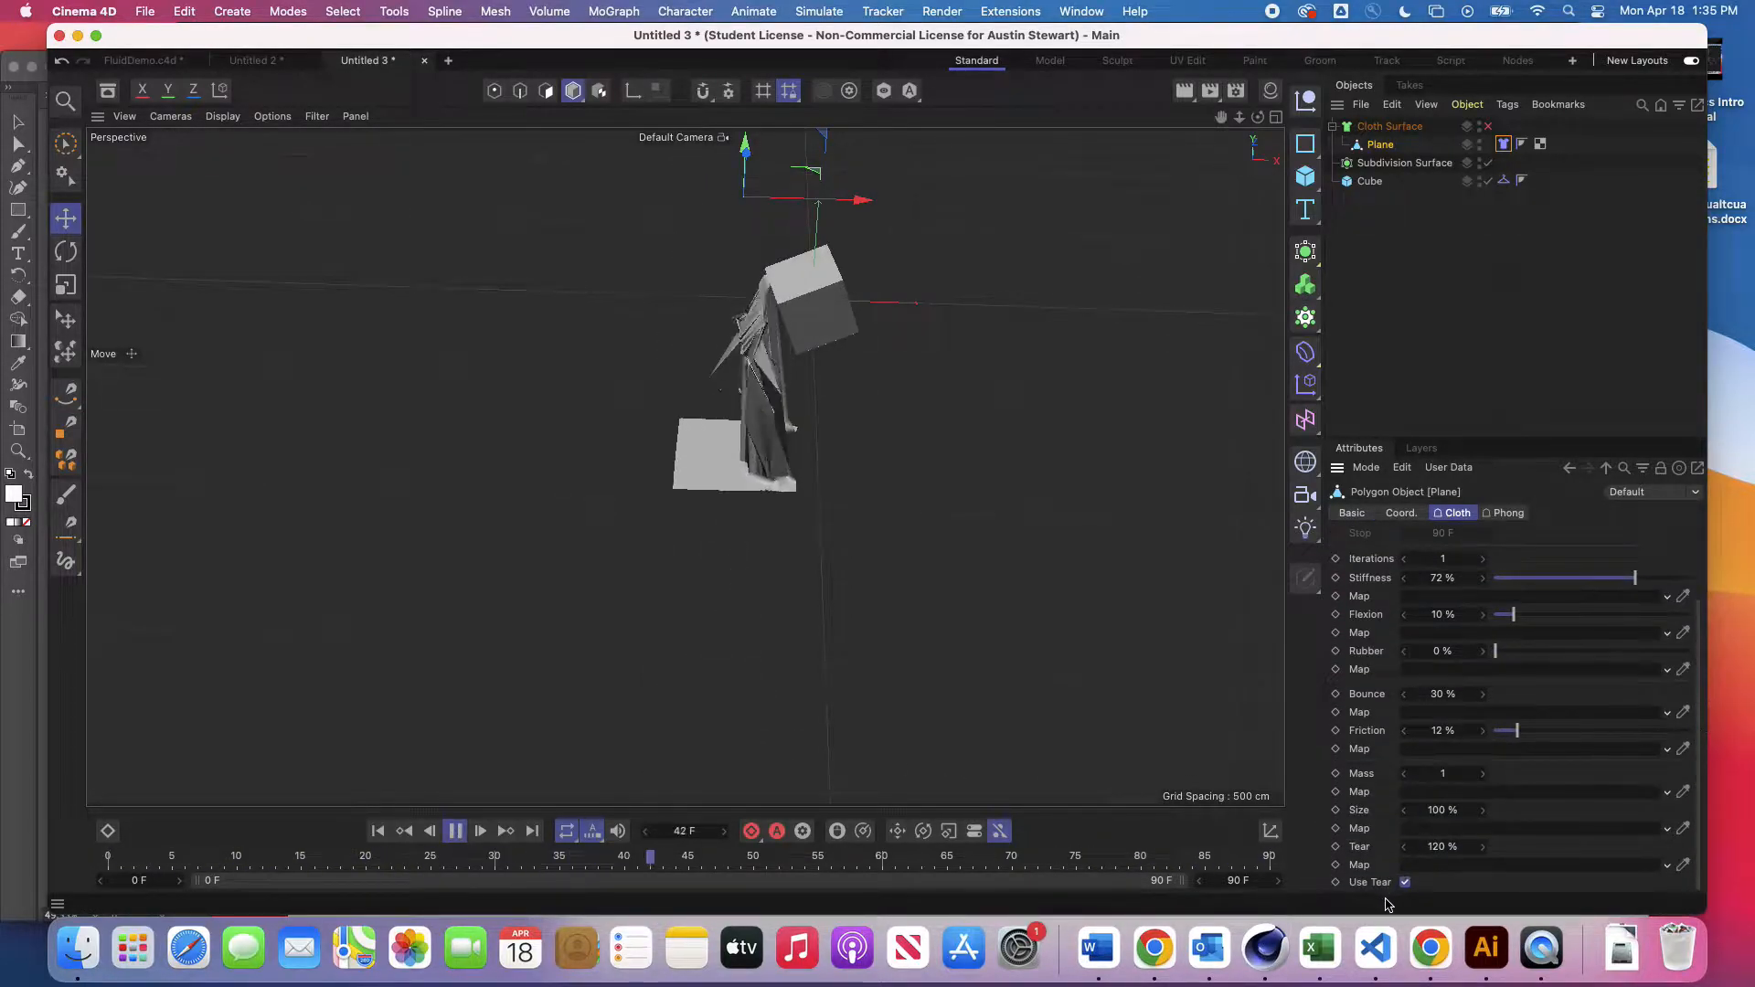
{"action": "left_click", "coordinate": [1405, 882]}
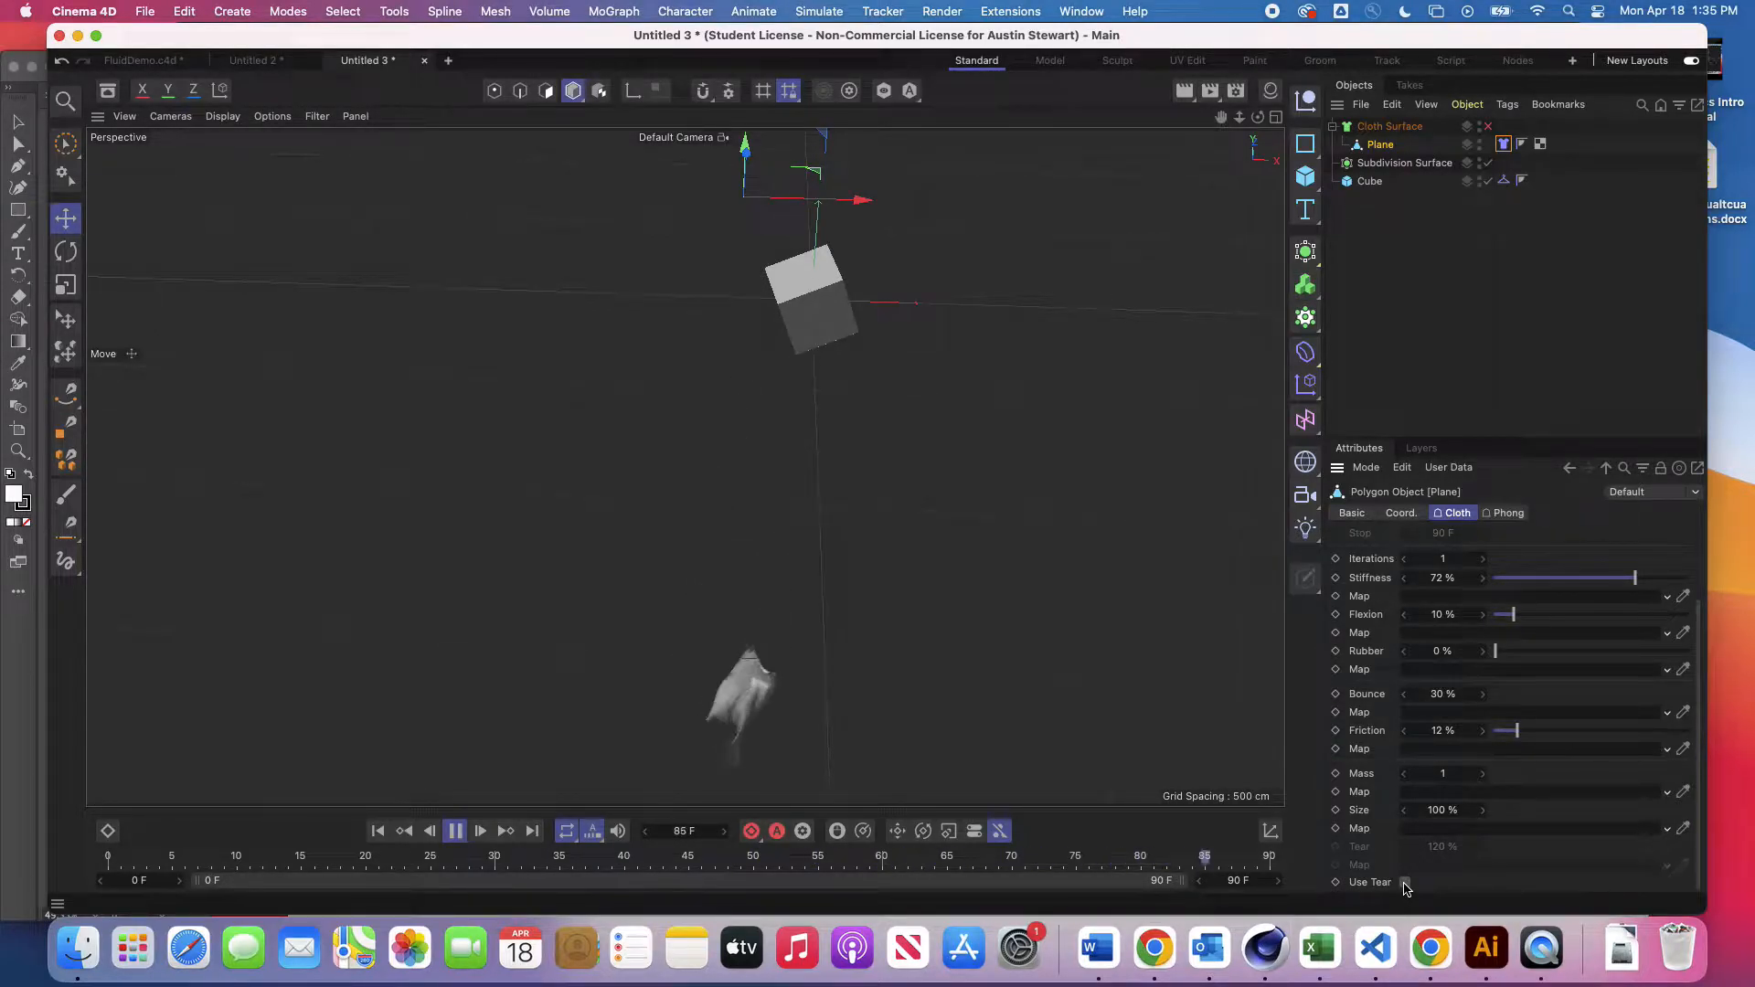
{"action": "left_click", "coordinate": [455, 831]}
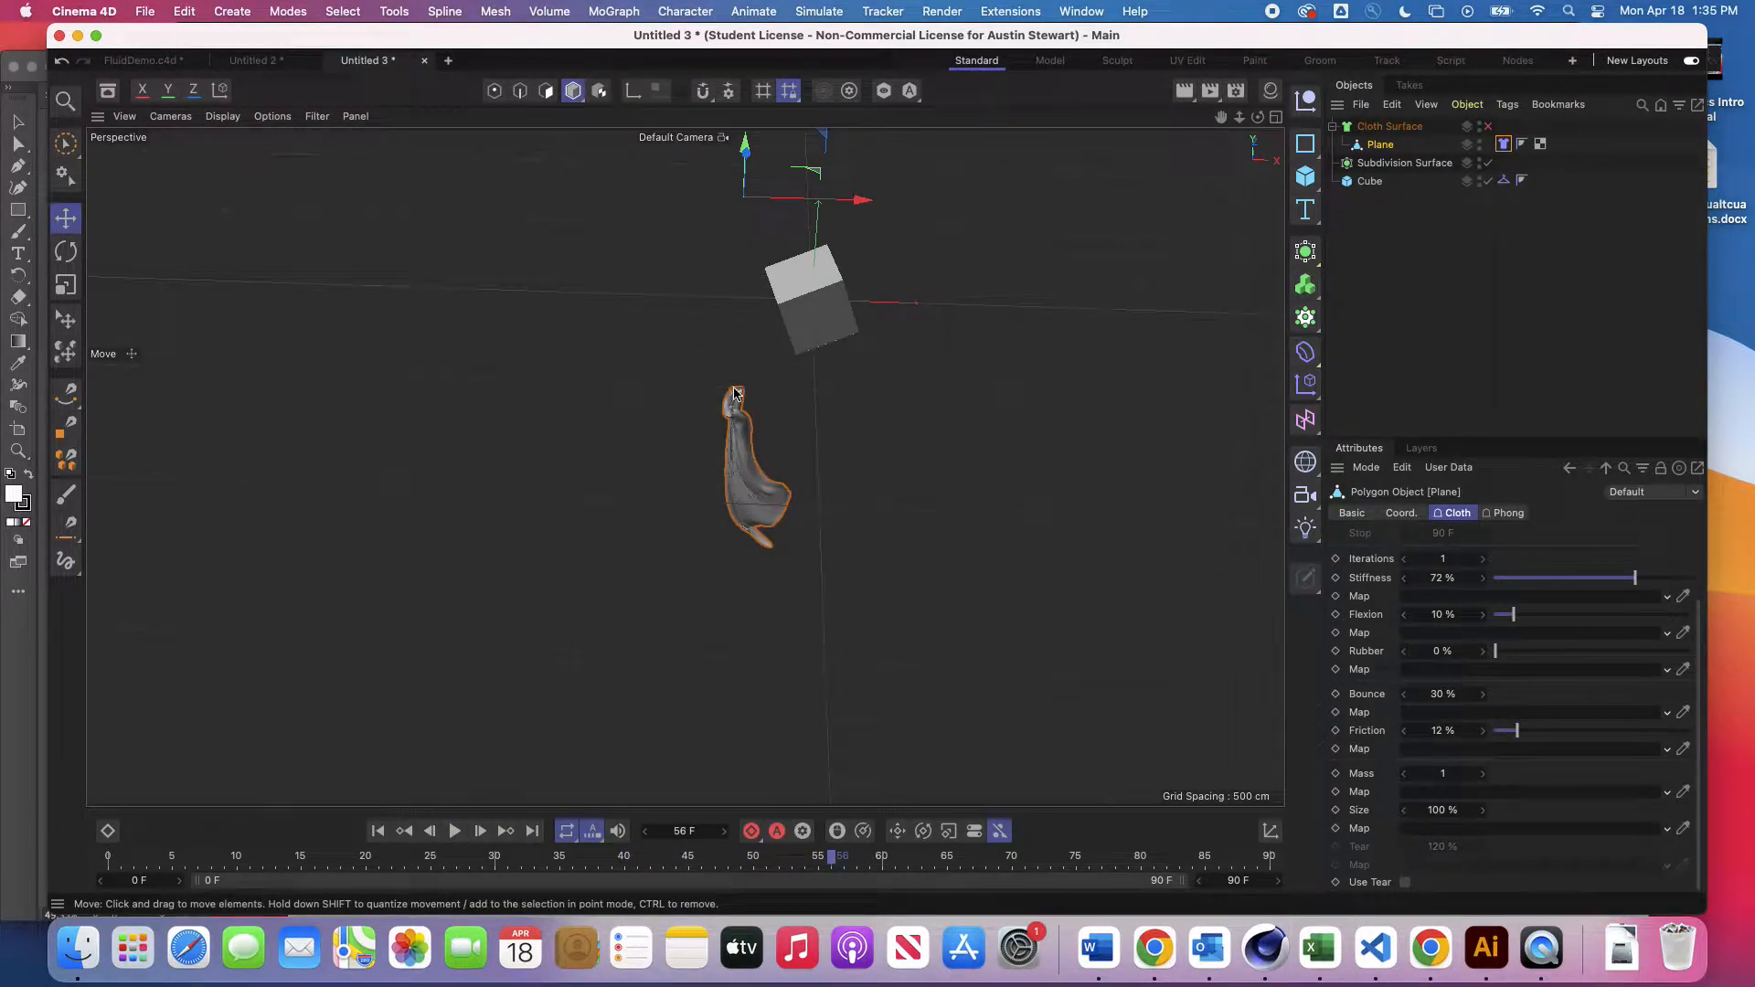
Step: Inspect the crumpled cloth up close and enable Self Repulsion in the Cloth tag's forces
{"action": "scroll", "coordinate": [731, 427], "scroll_direction": "up", "scroll_amount": 10}
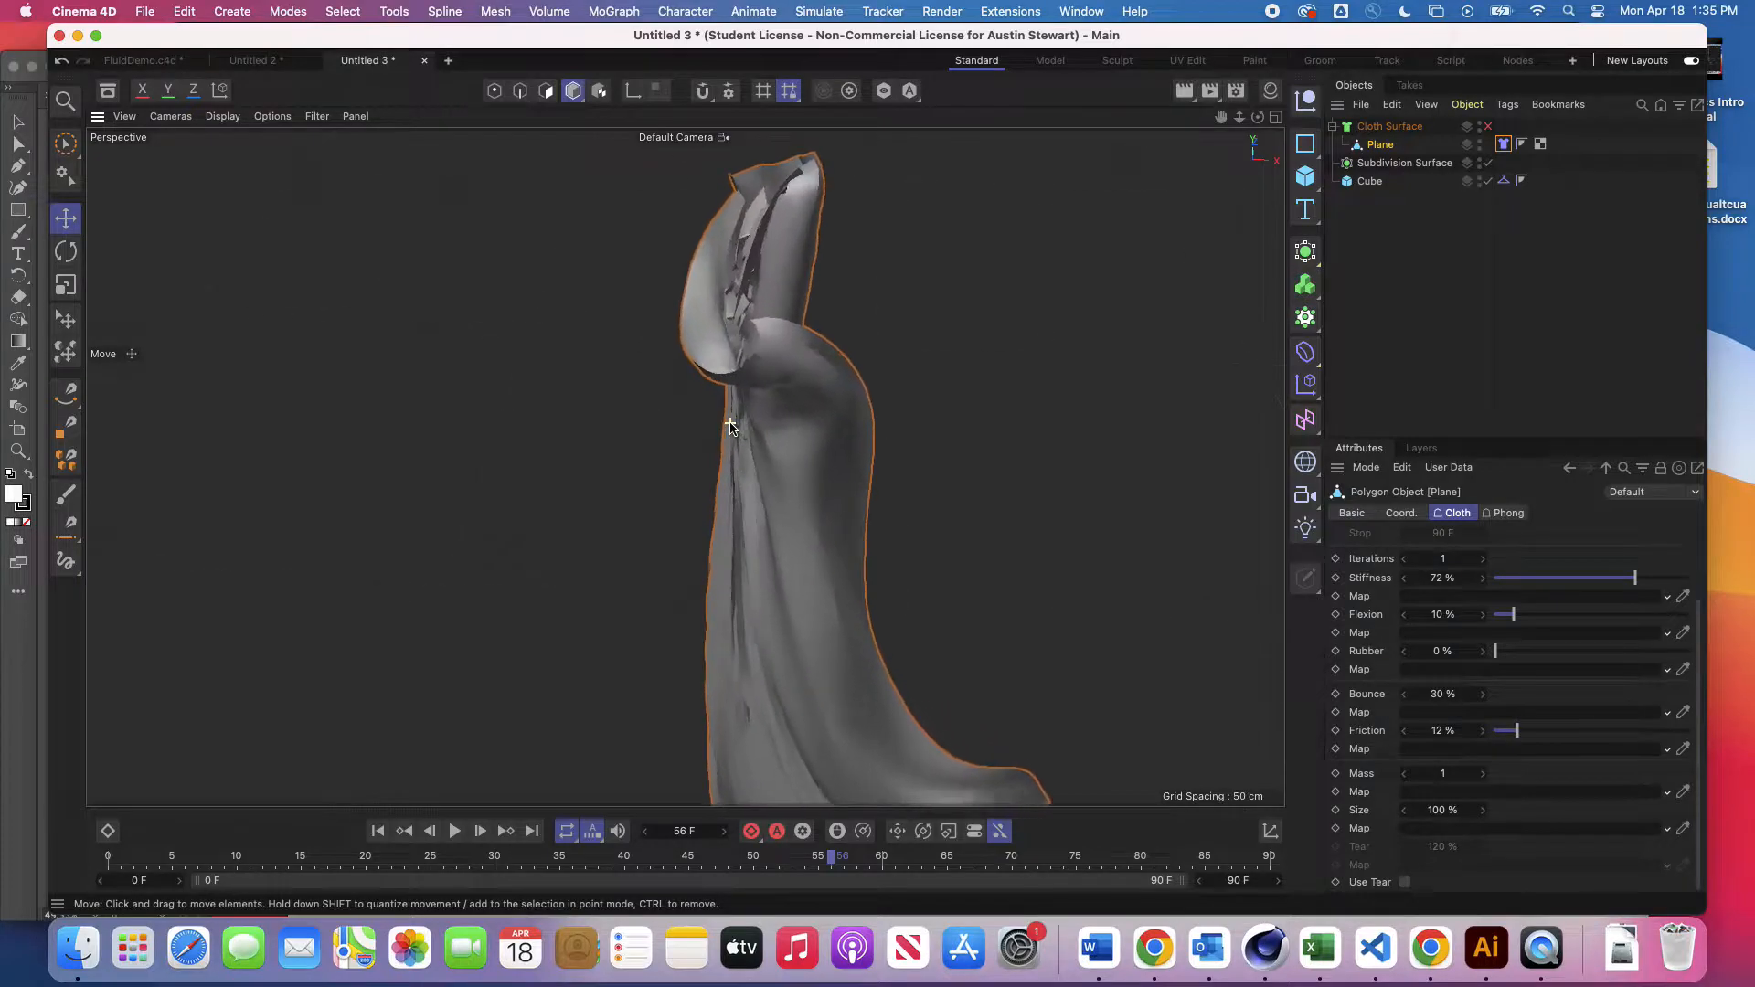
{"action": "left_click_drag", "start_coordinate": [733, 443], "coordinate": [780, 412], "text": "alt"}
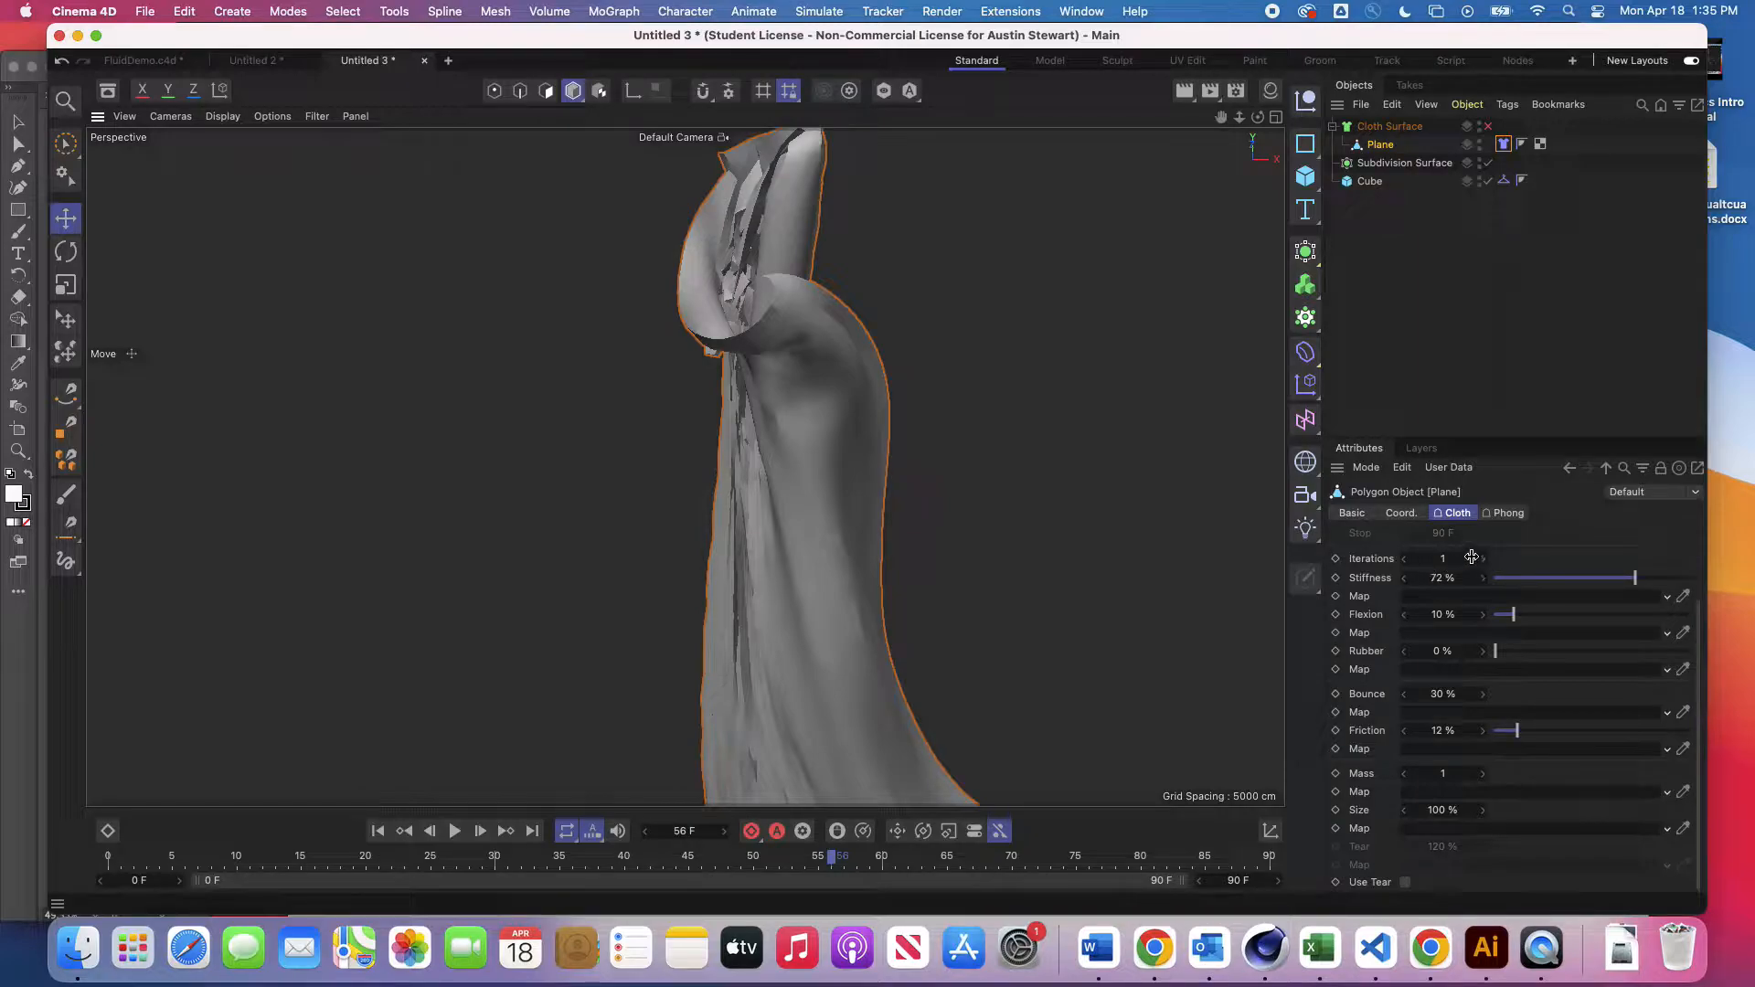
{"action": "left_click", "coordinate": [1504, 145]}
{"action": "left_click", "coordinate": [1437, 513]}
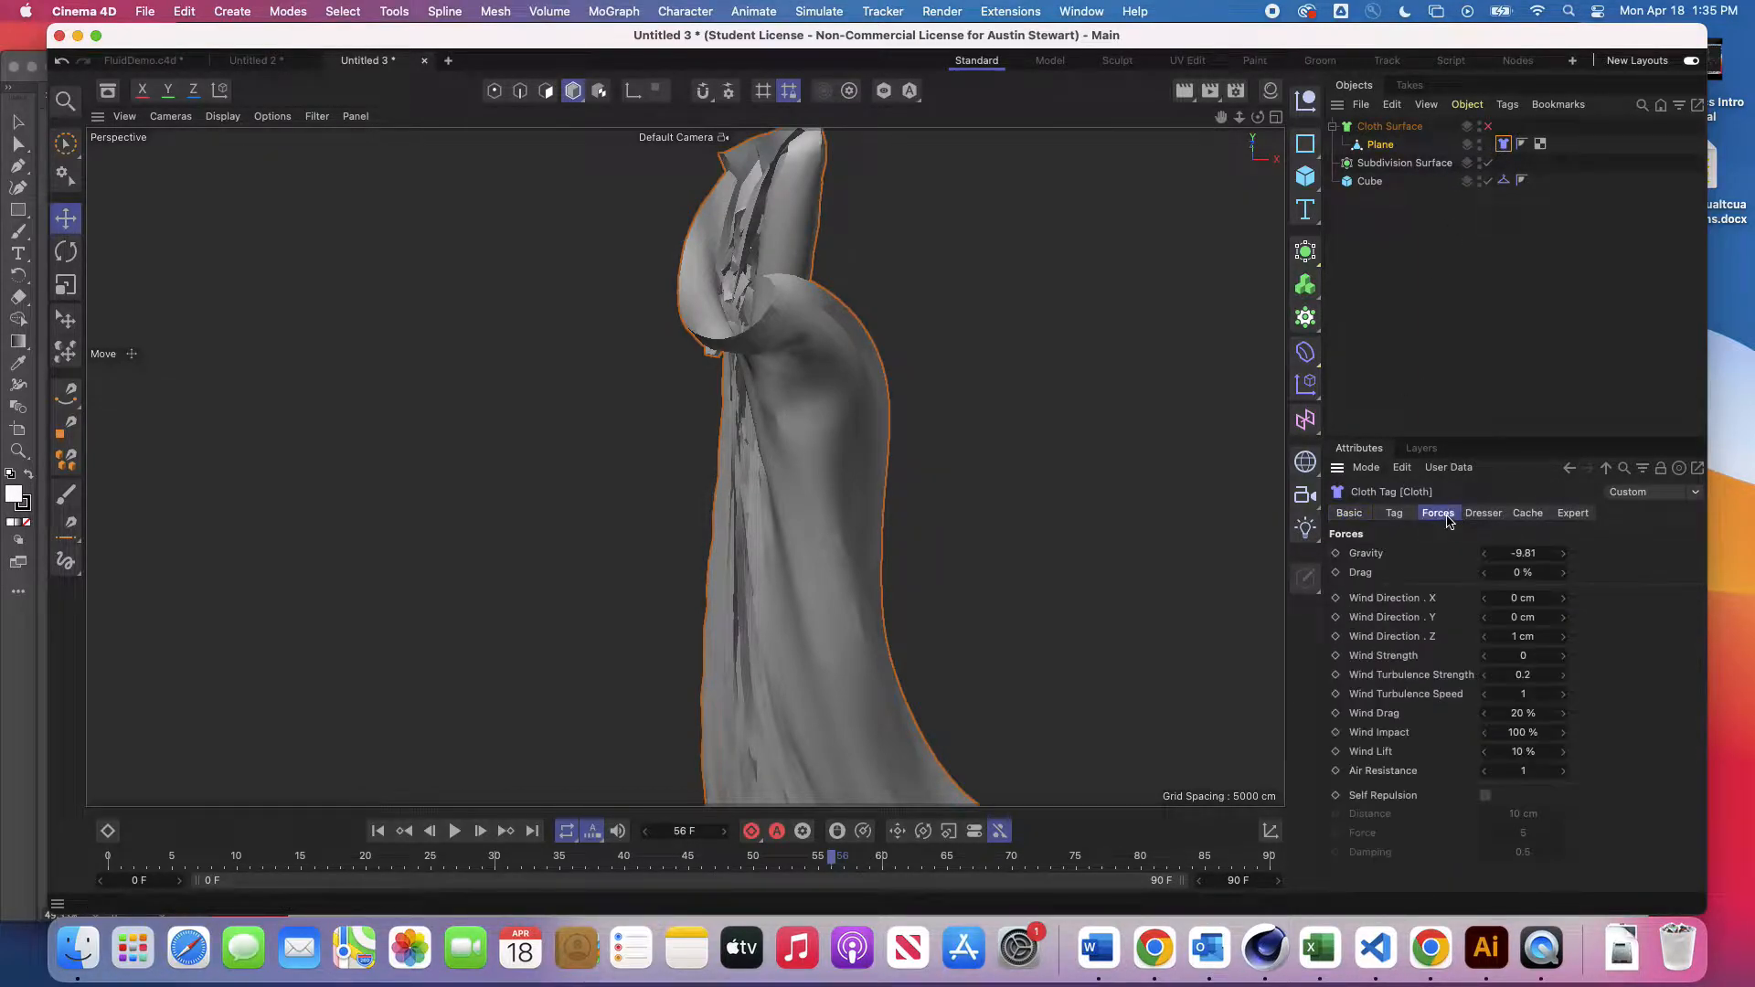
{"action": "left_click", "coordinate": [1486, 795]}
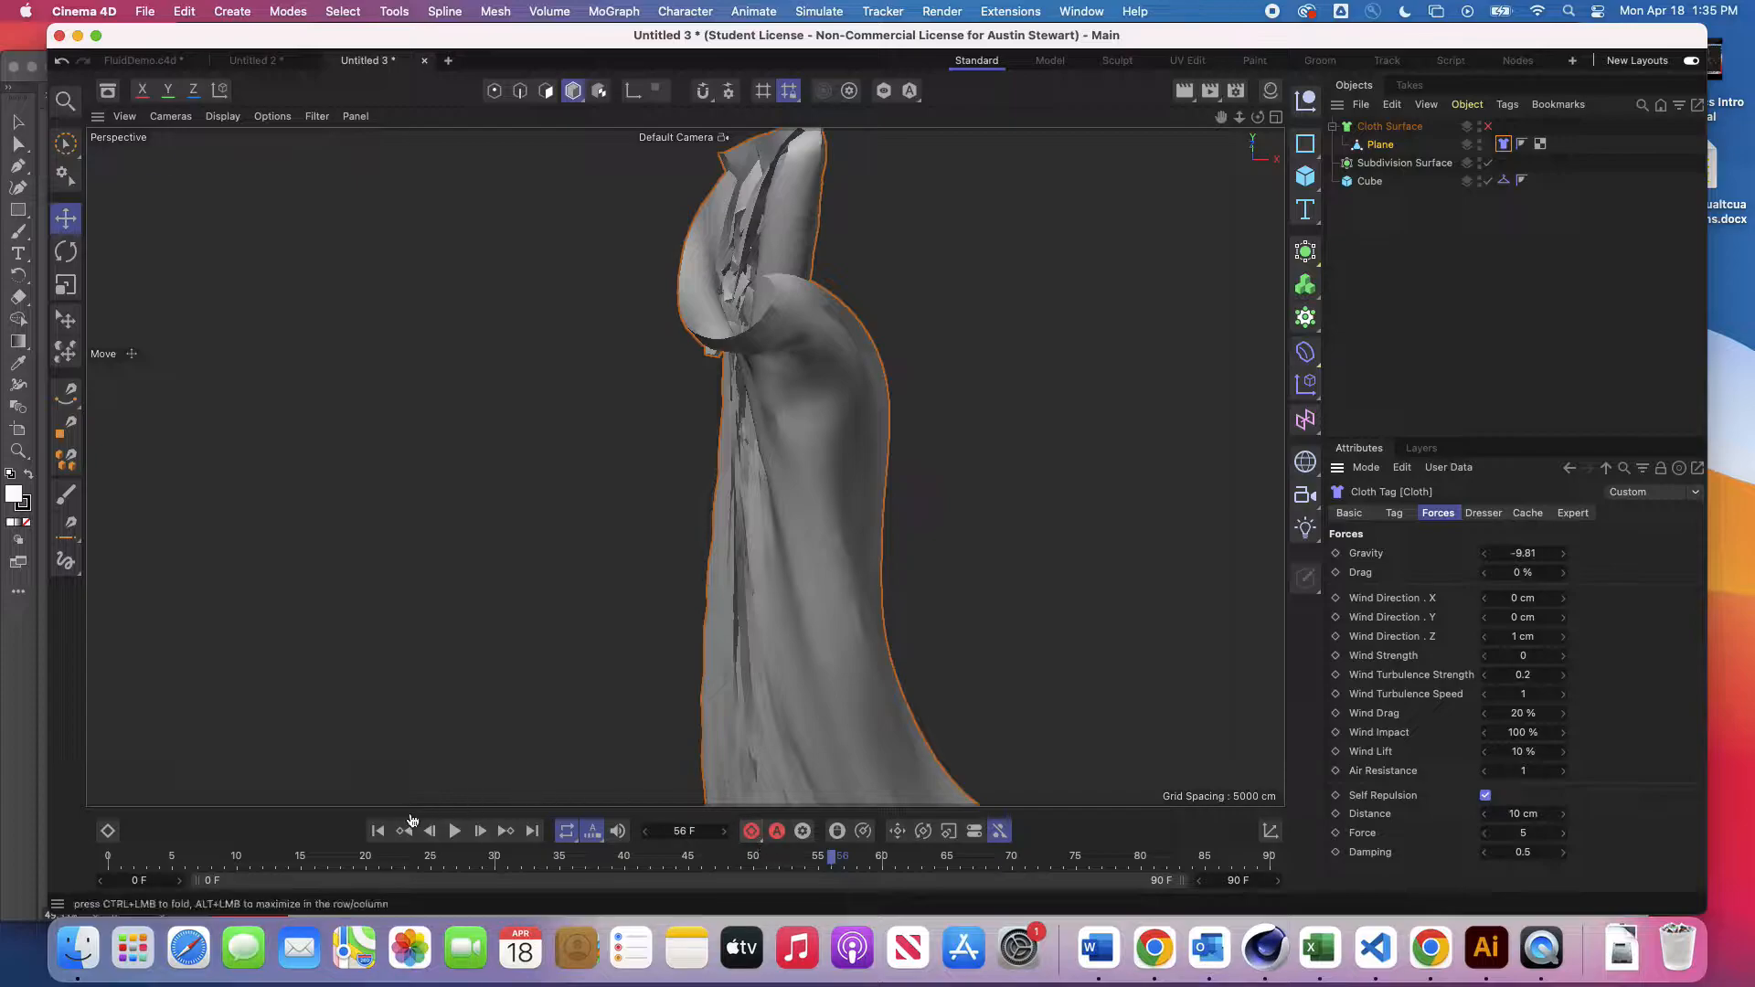
Step: Replay the simulation from the first frame, stop it partway through the fall, and examine the cloth's folds up close
{"action": "left_click", "coordinate": [377, 830]}
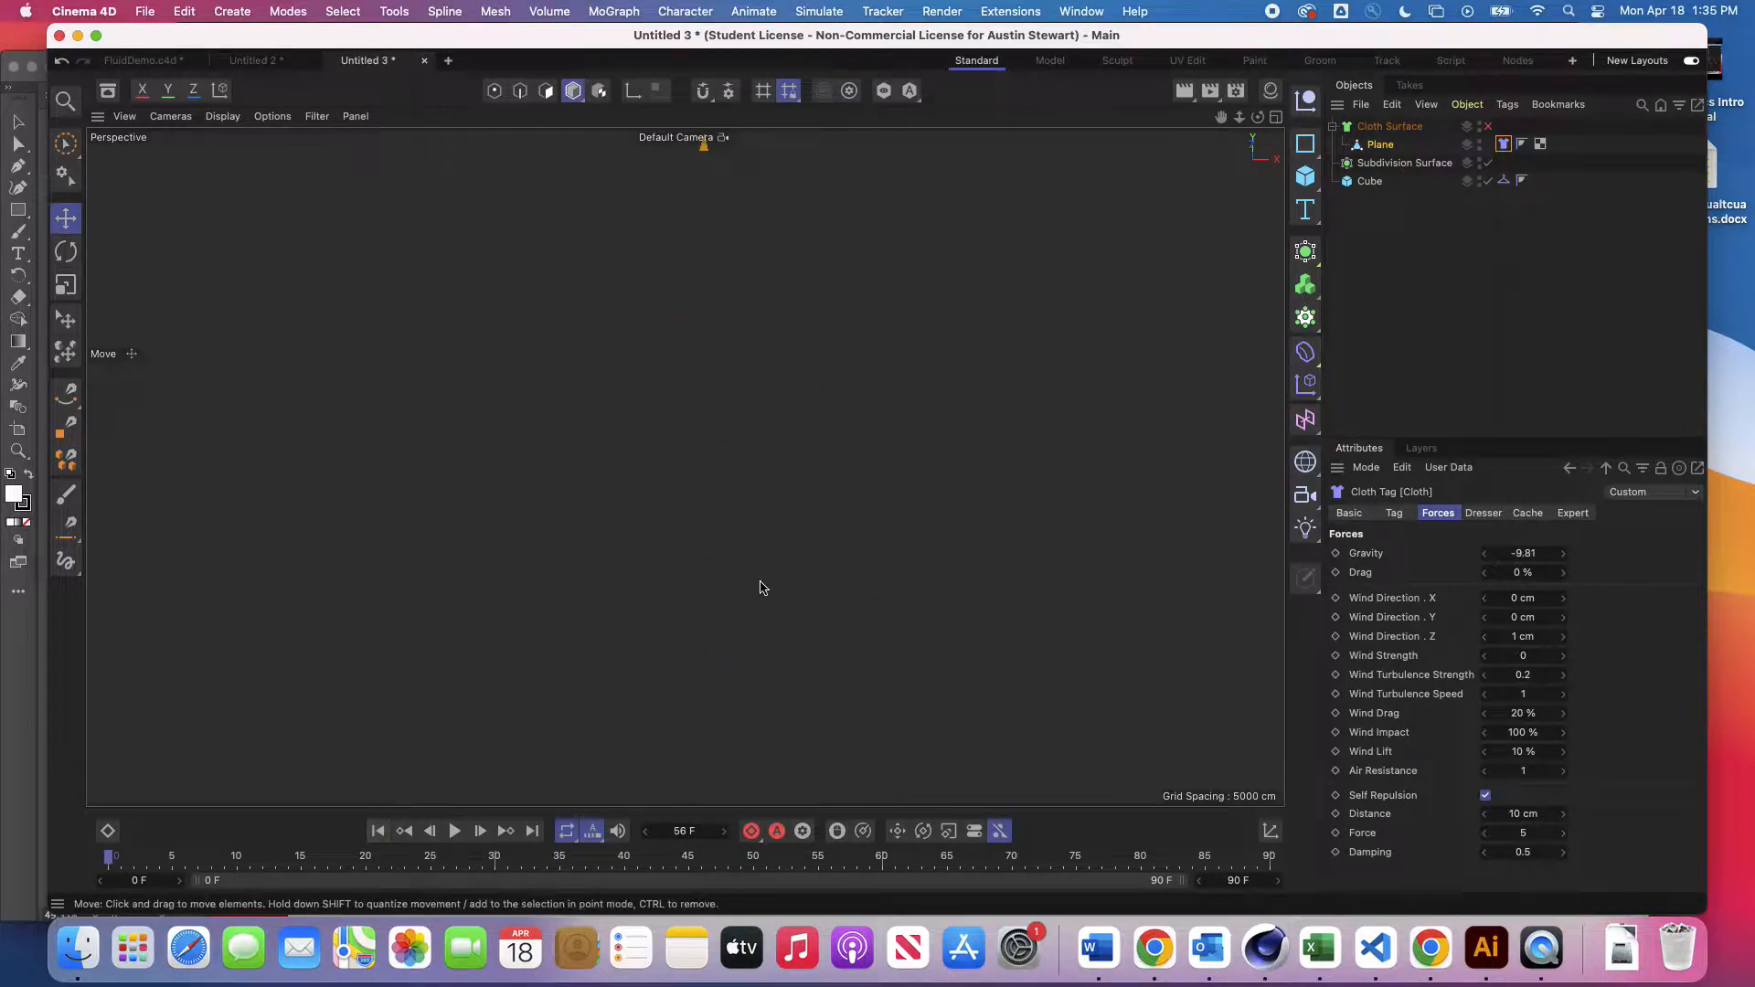
{"action": "scroll", "coordinate": [762, 586], "scroll_direction": "down", "scroll_amount": 8}
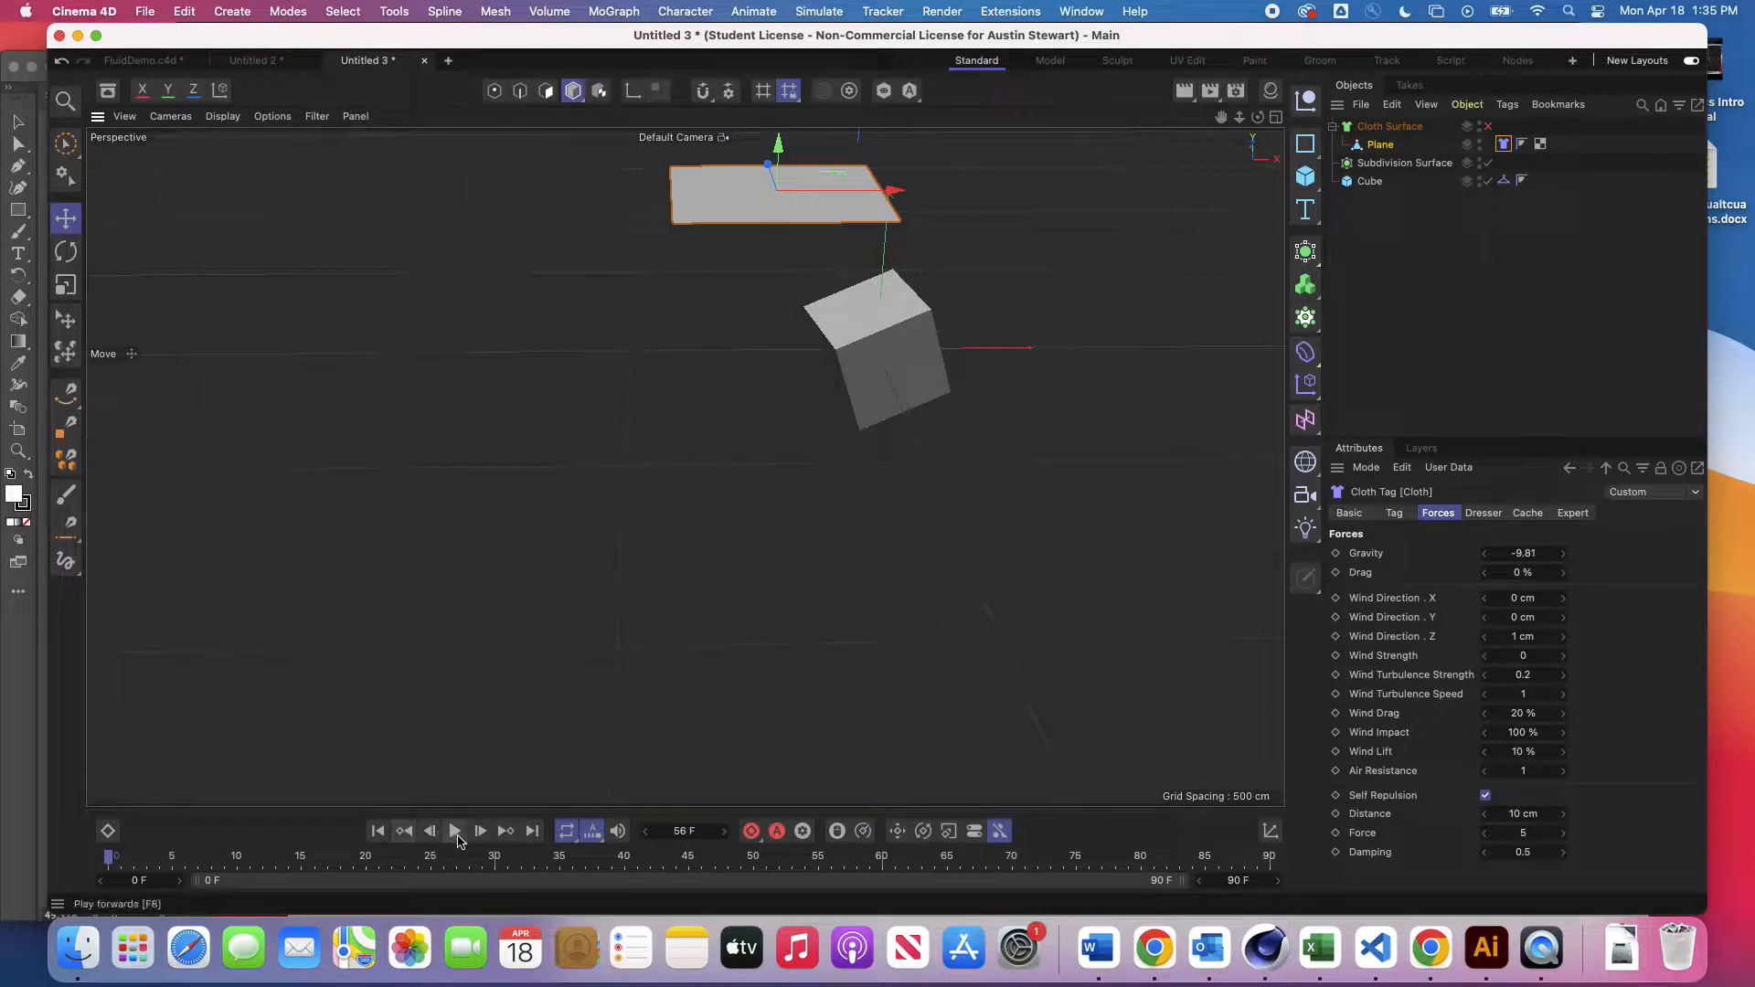
{"action": "left_click", "coordinate": [455, 831]}
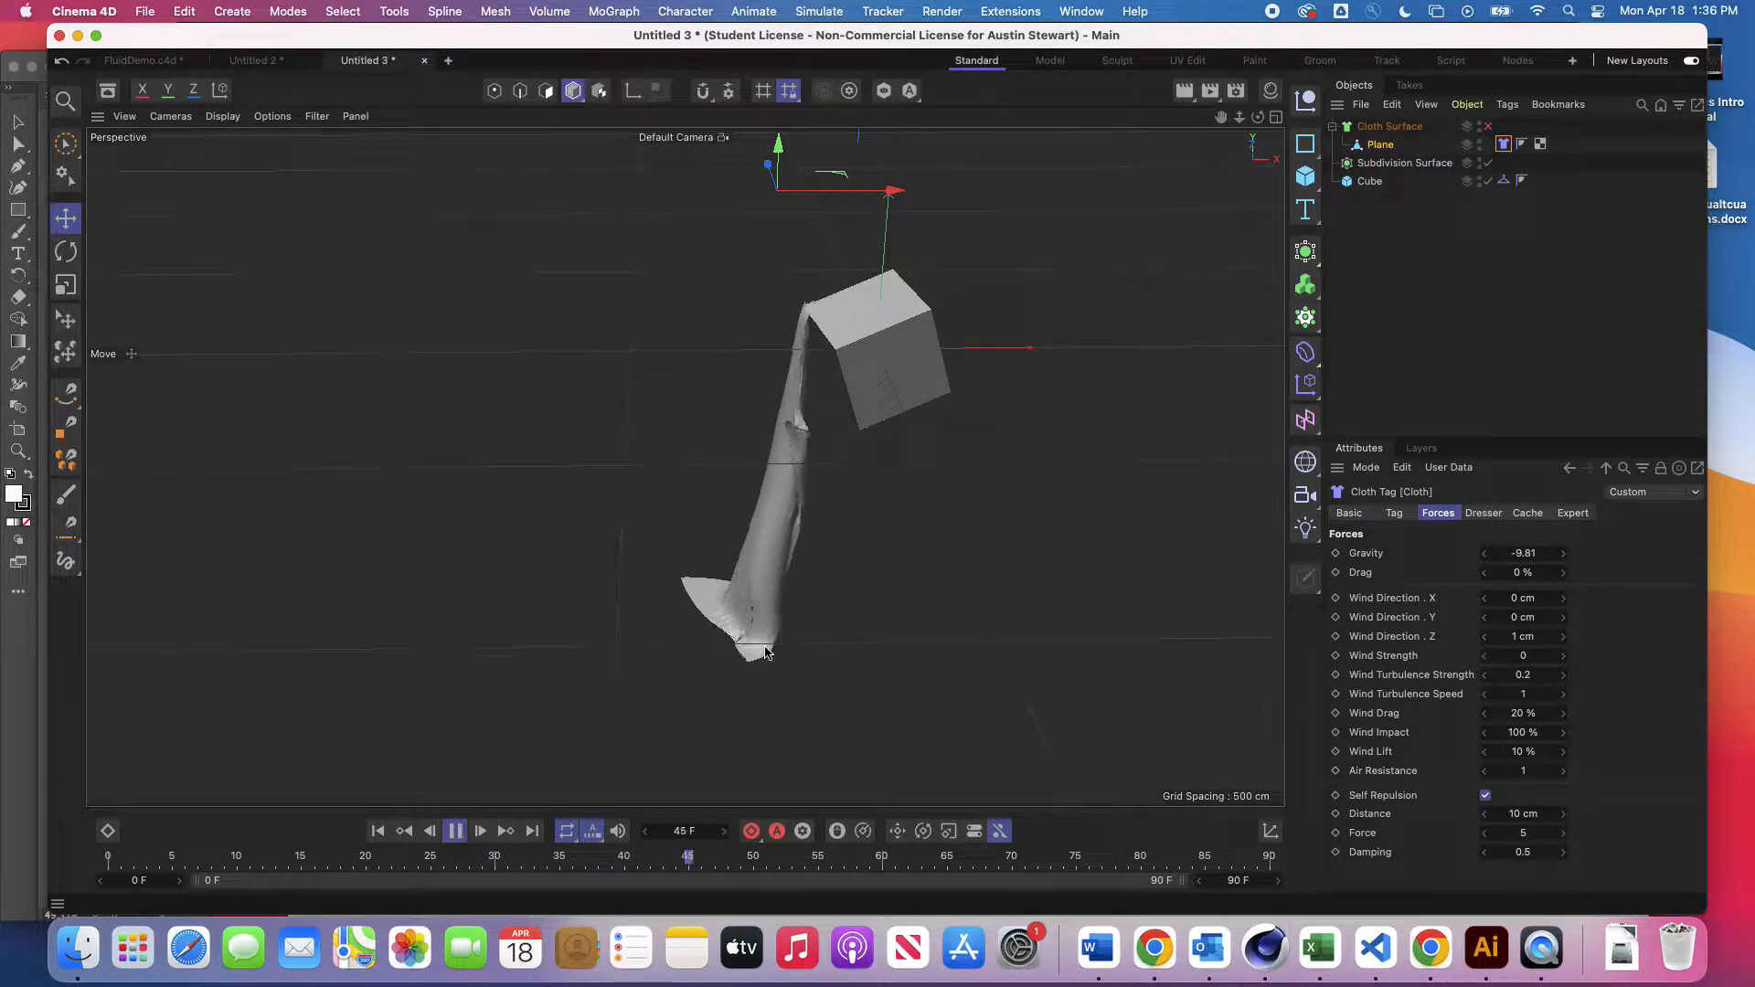
{"action": "left_click", "coordinate": [454, 831]}
{"action": "left_click", "coordinate": [768, 585]}
{"action": "scroll", "coordinate": [768, 585], "scroll_direction": "up", "scroll_amount": 5}
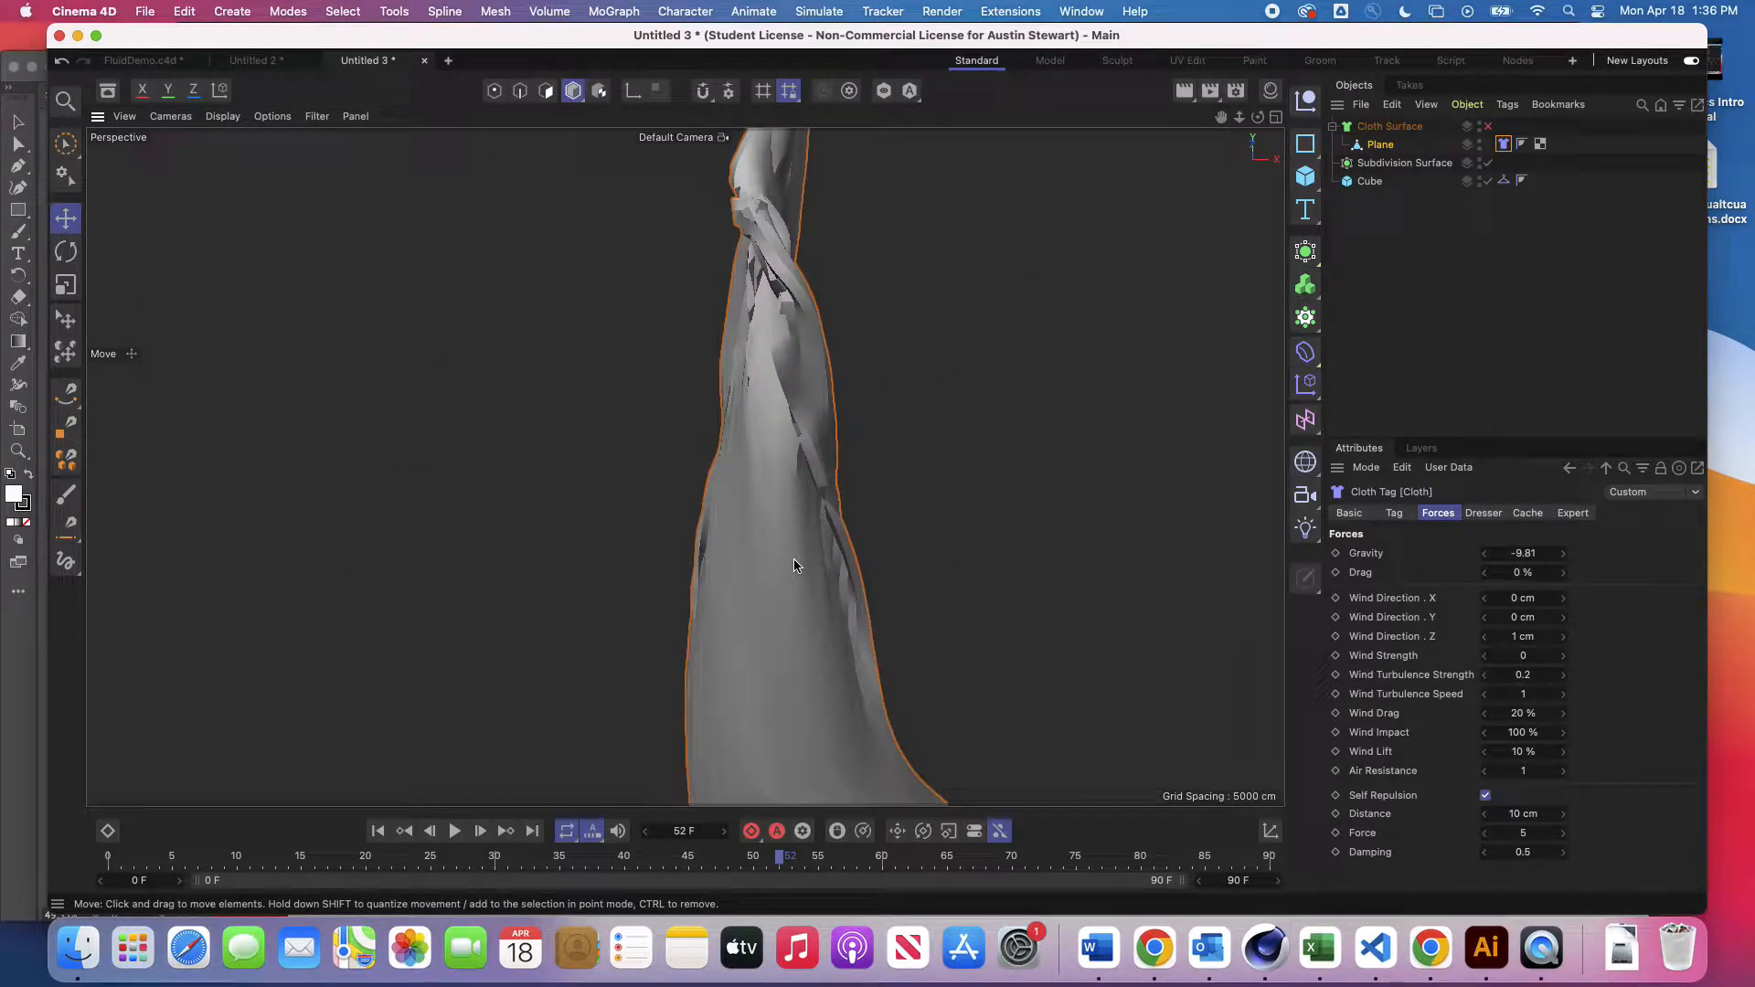
{"action": "left_click_drag", "start_coordinate": [793, 566], "coordinate": [1002, 403], "text": "alt"}
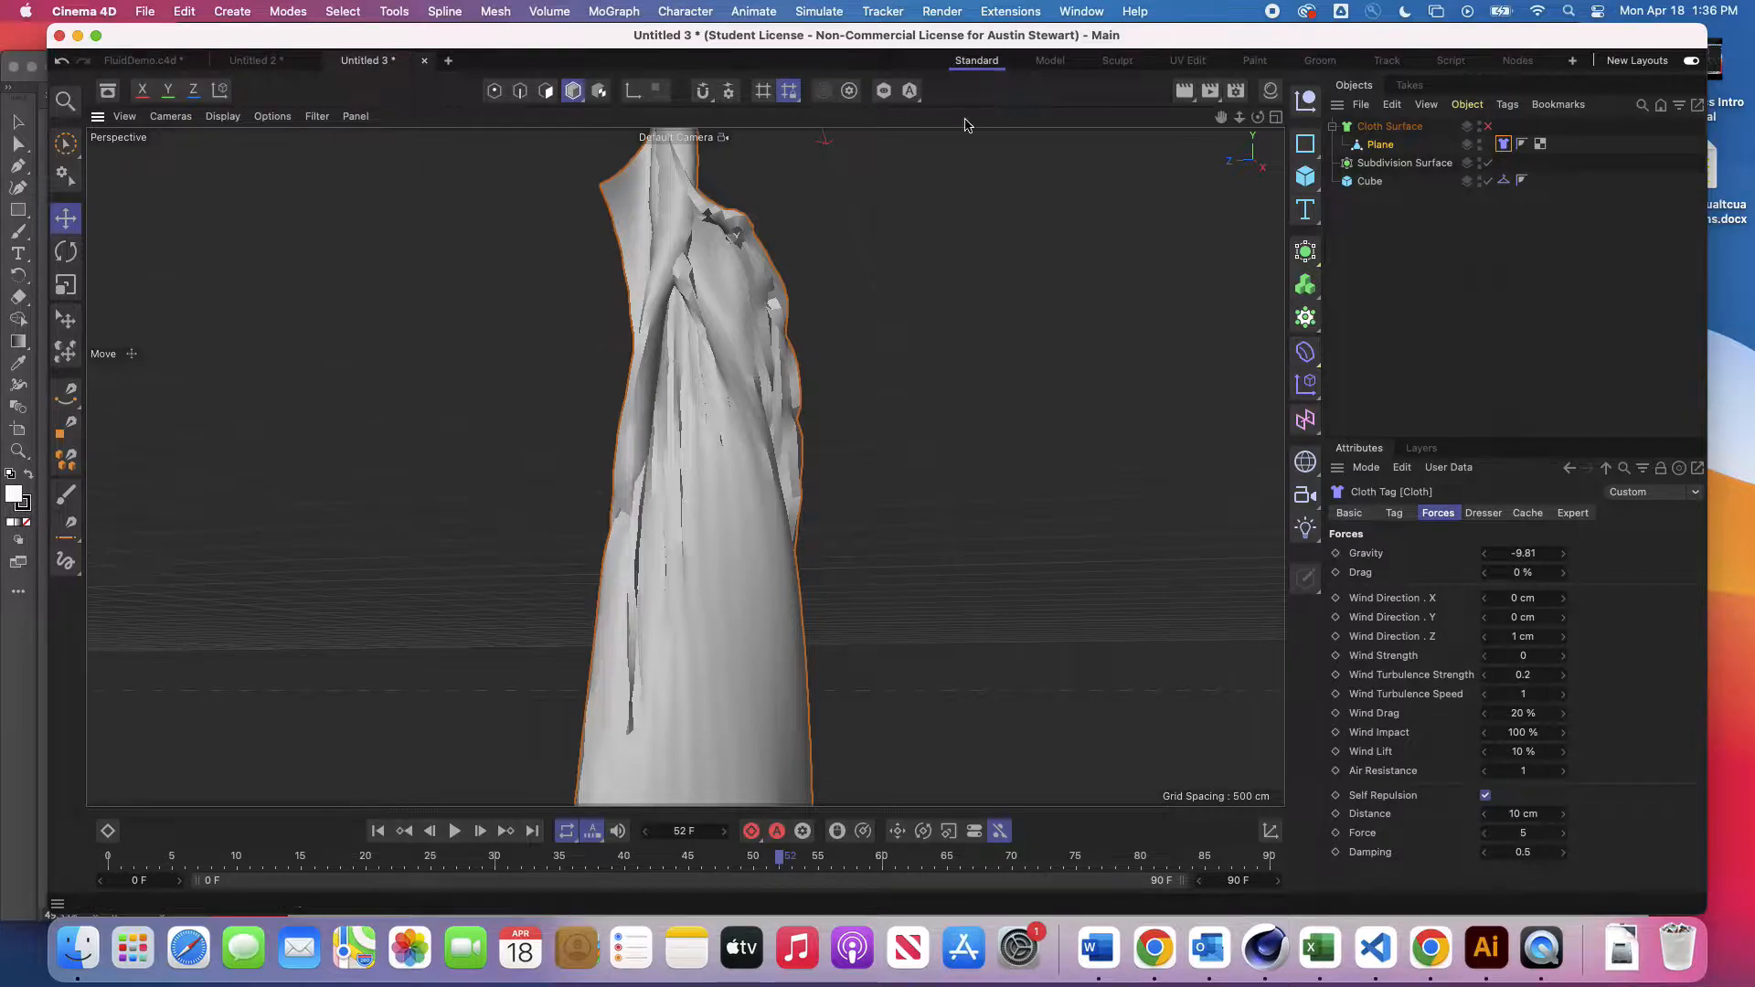
Step: Enable the Cloth Surface generator and render the folded cloth in the viewport
{"action": "left_click", "coordinate": [1488, 127]}
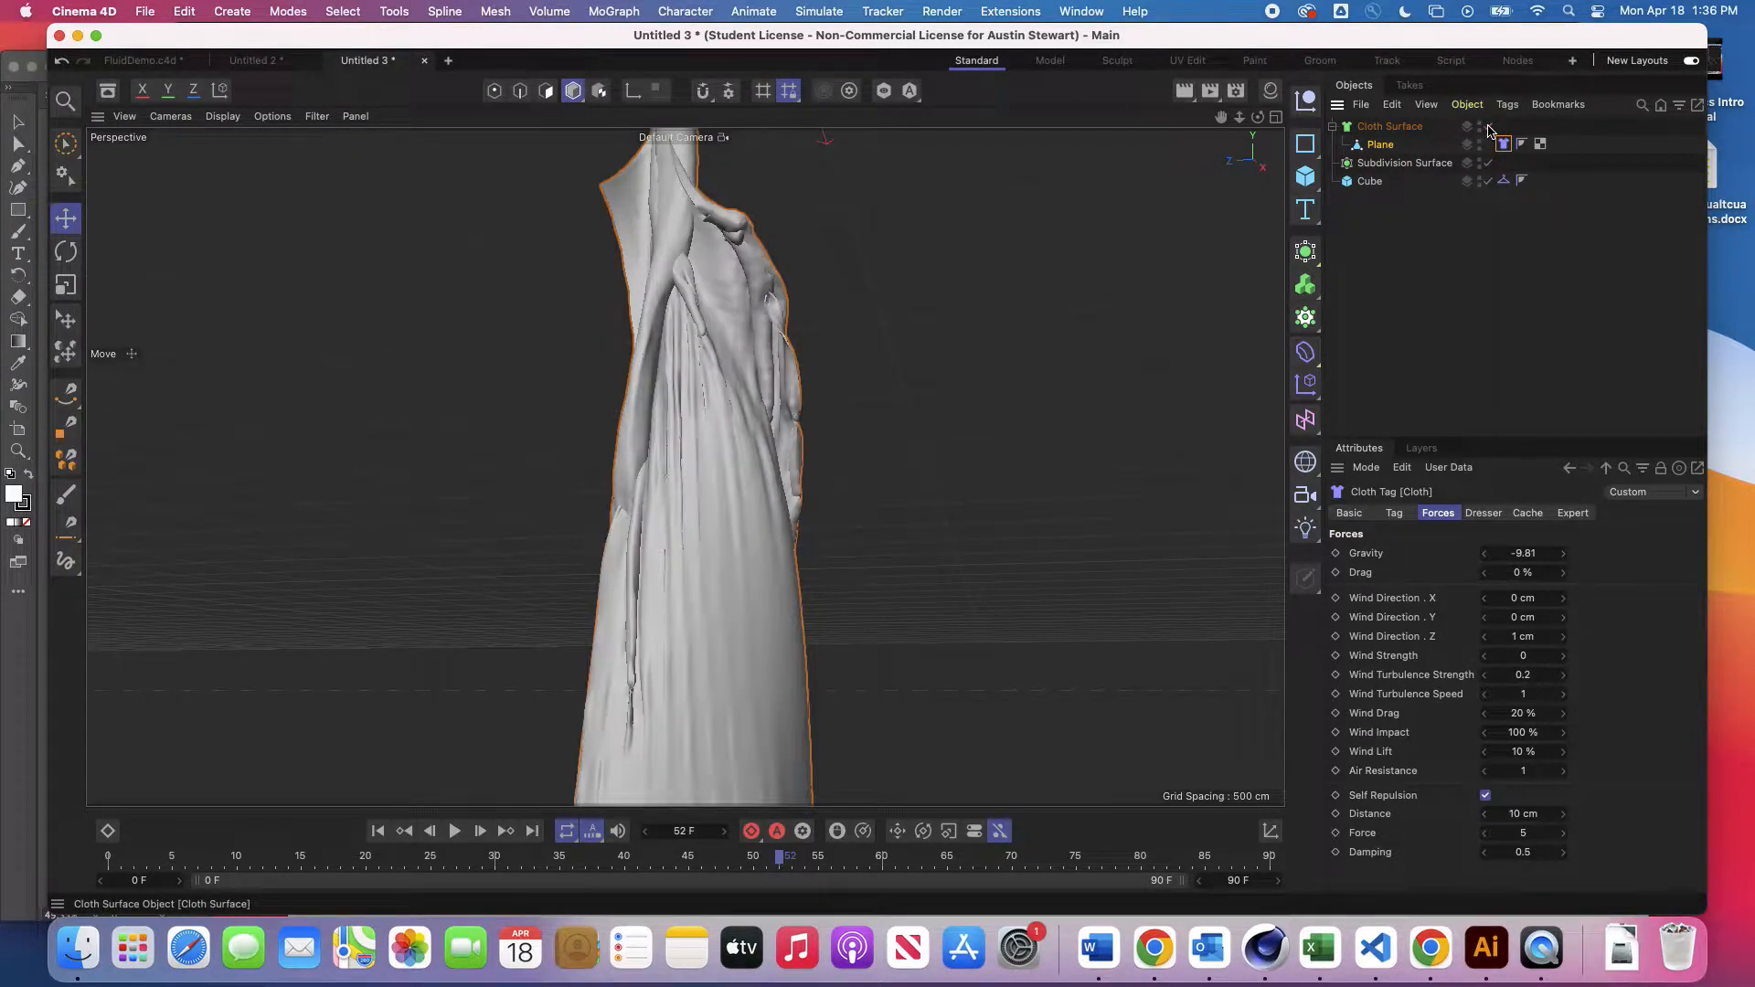
{"action": "key", "text": "super+r"}
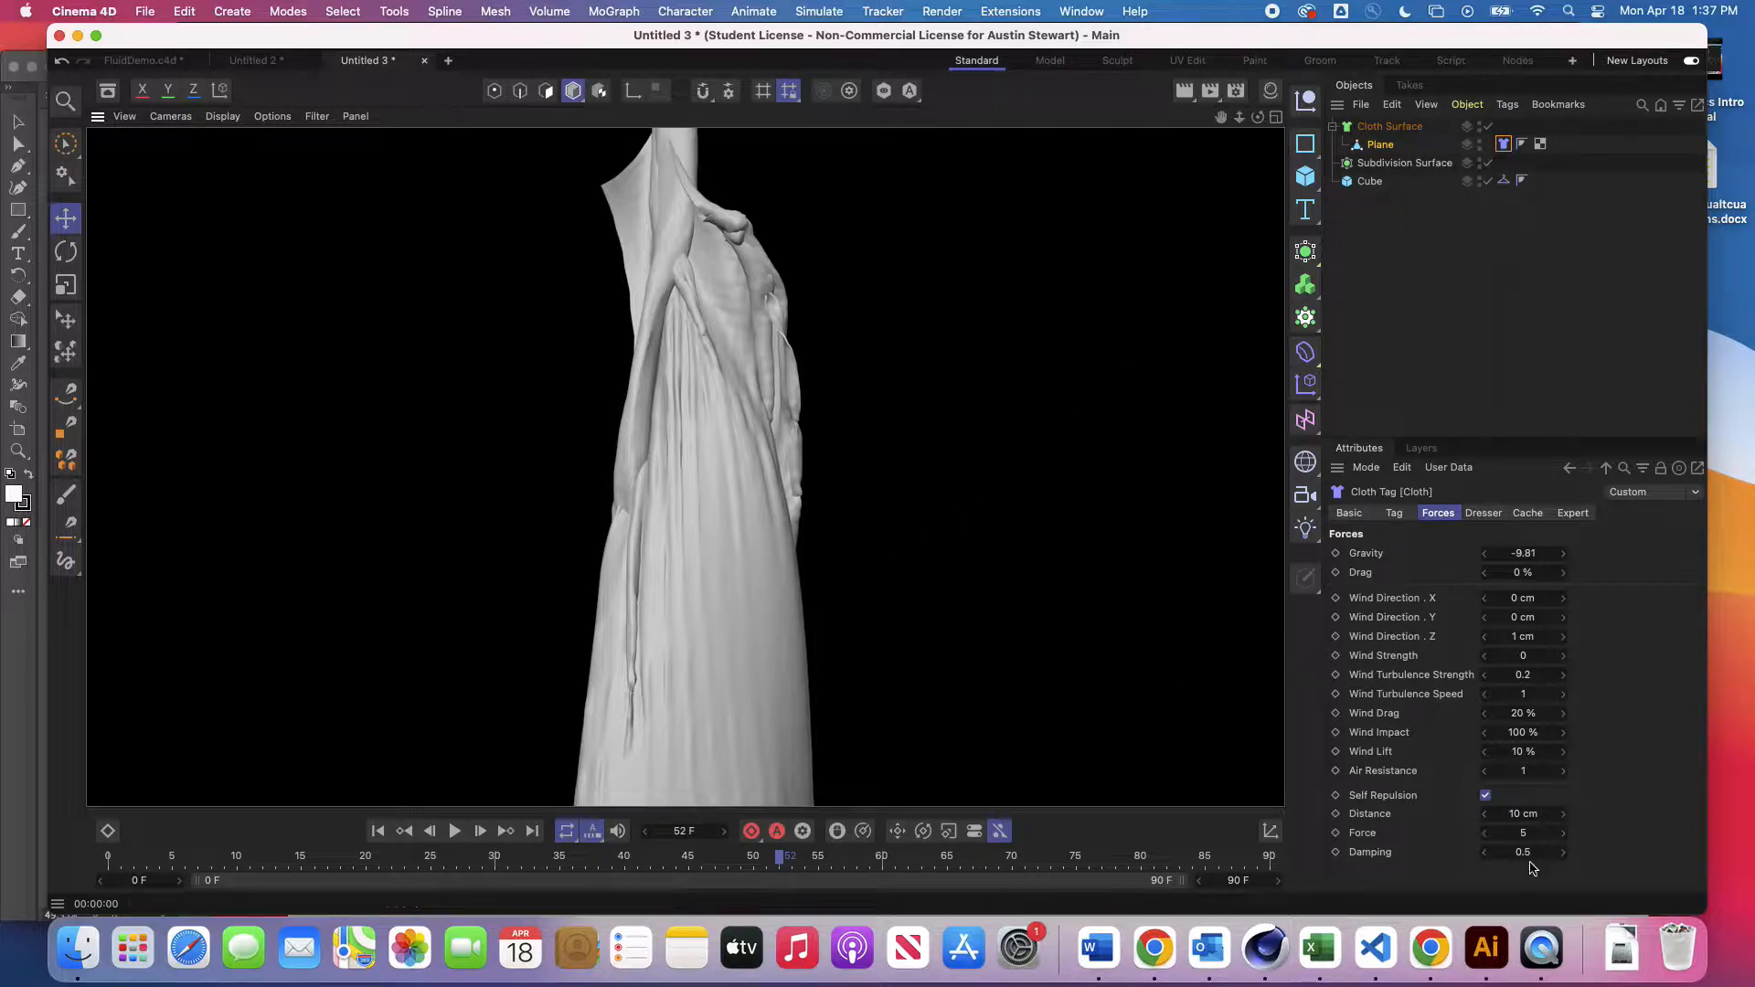
{"action": "left_click", "coordinate": [719, 565]}
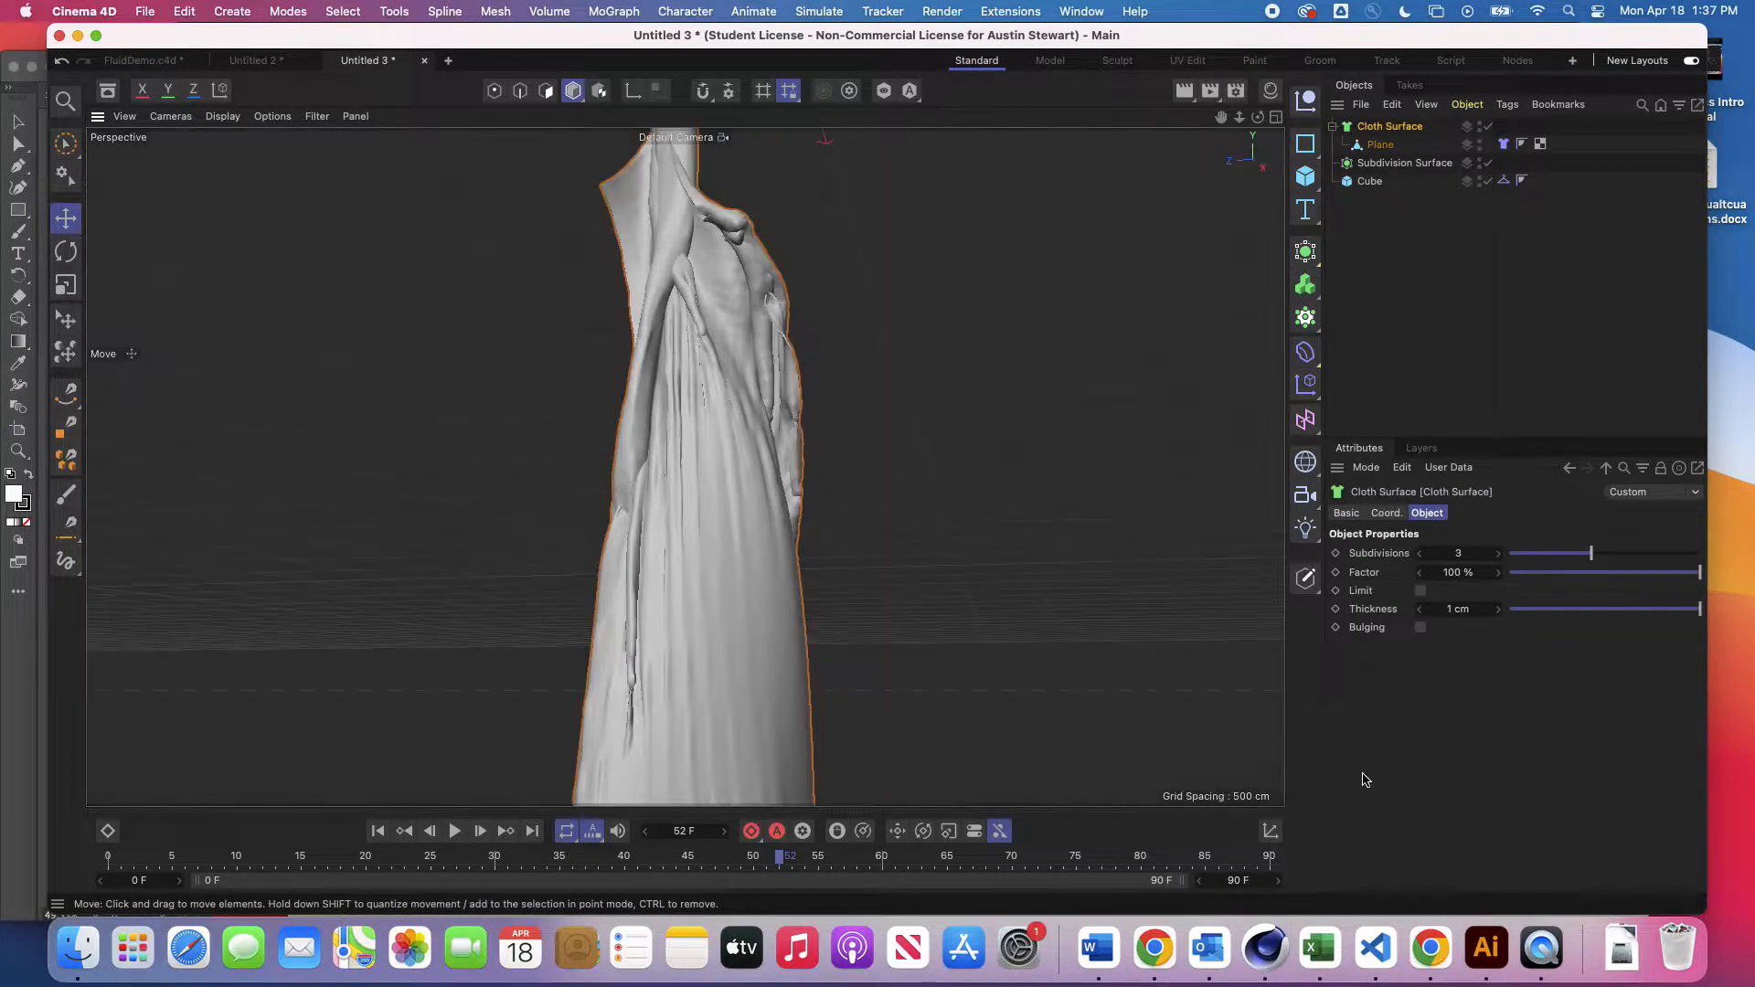
Step: Select the plane, return the timeline to the first frame, and disable its Cloth tag
{"action": "left_click", "coordinate": [1385, 147]}
{"action": "left_click", "coordinate": [1380, 127]}
{"action": "left_click", "coordinate": [655, 238]}
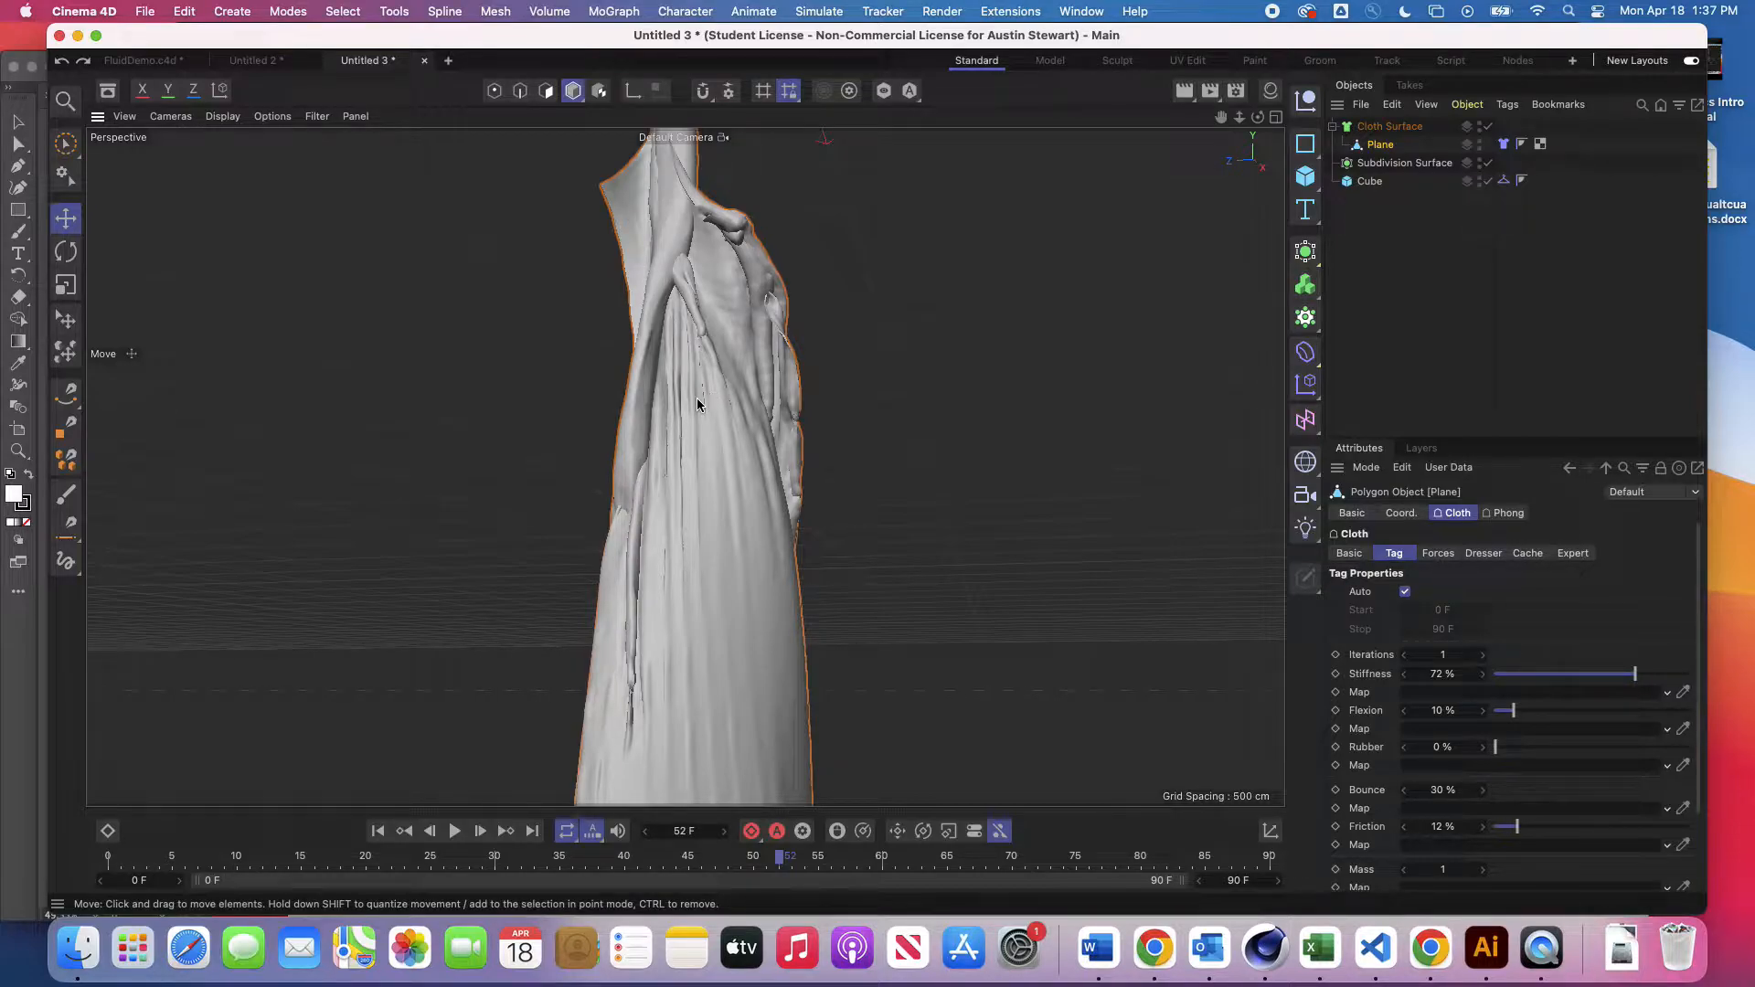
{"action": "left_click", "coordinate": [379, 829]}
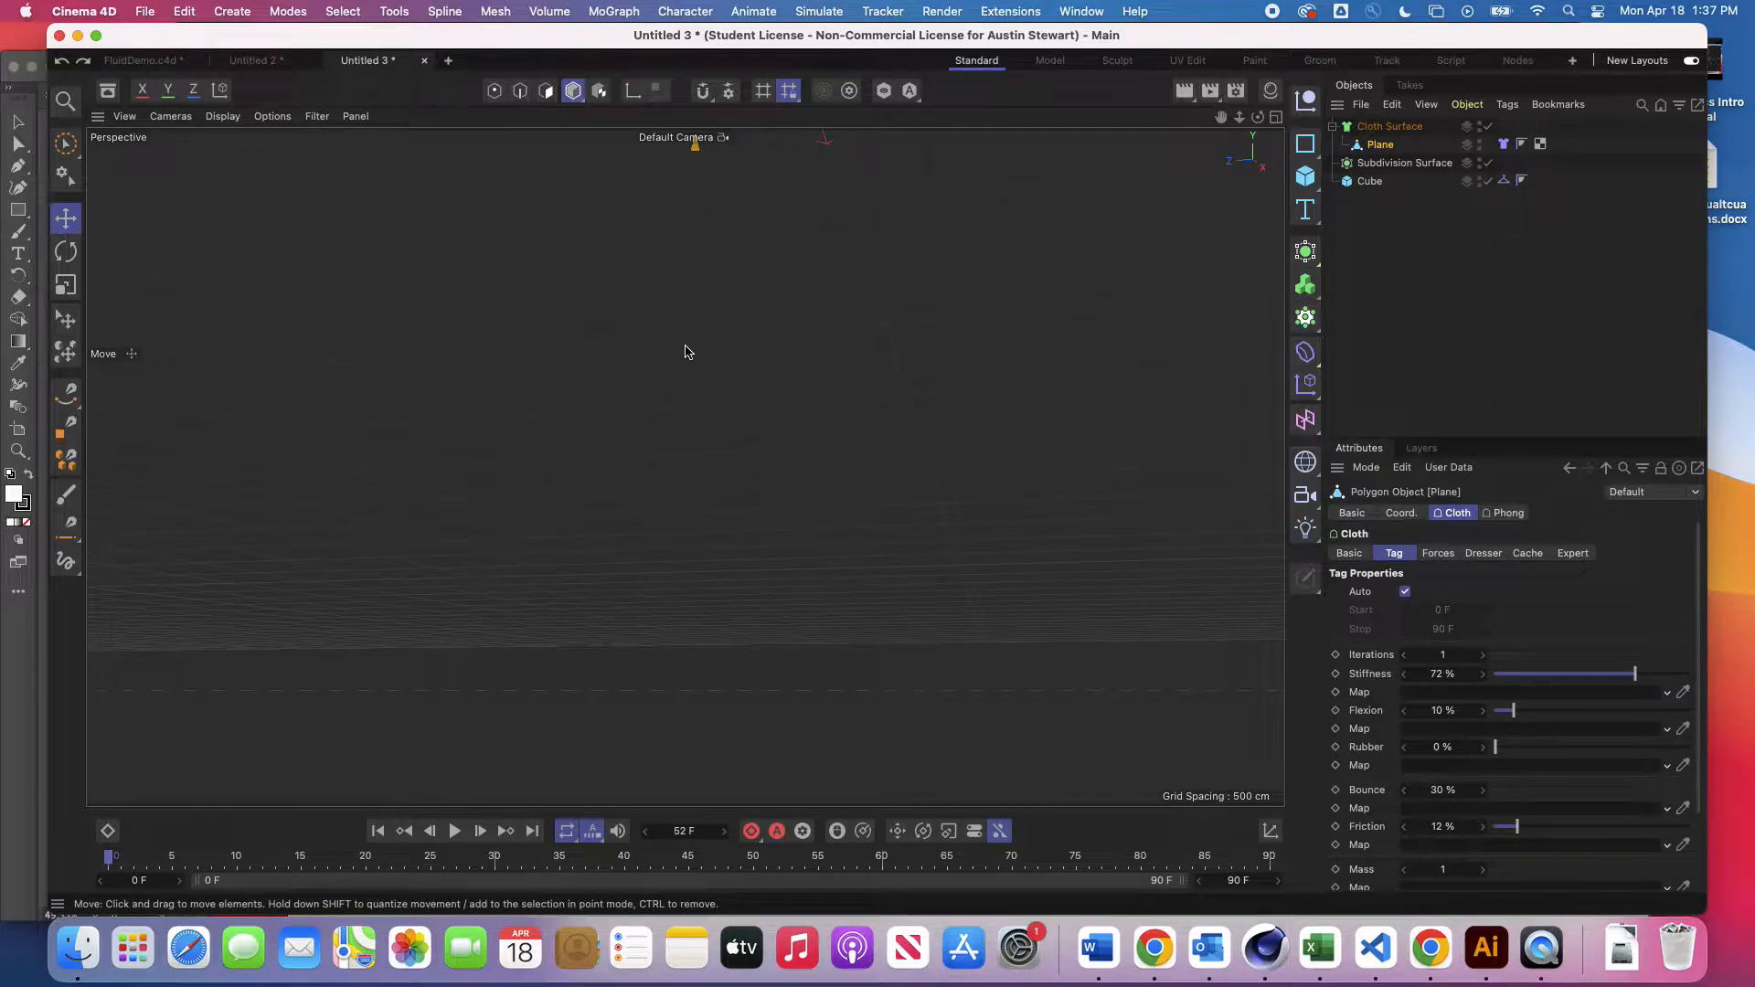
{"action": "left_click_drag", "start_coordinate": [687, 391], "coordinate": [680, 329], "text": "alt"}
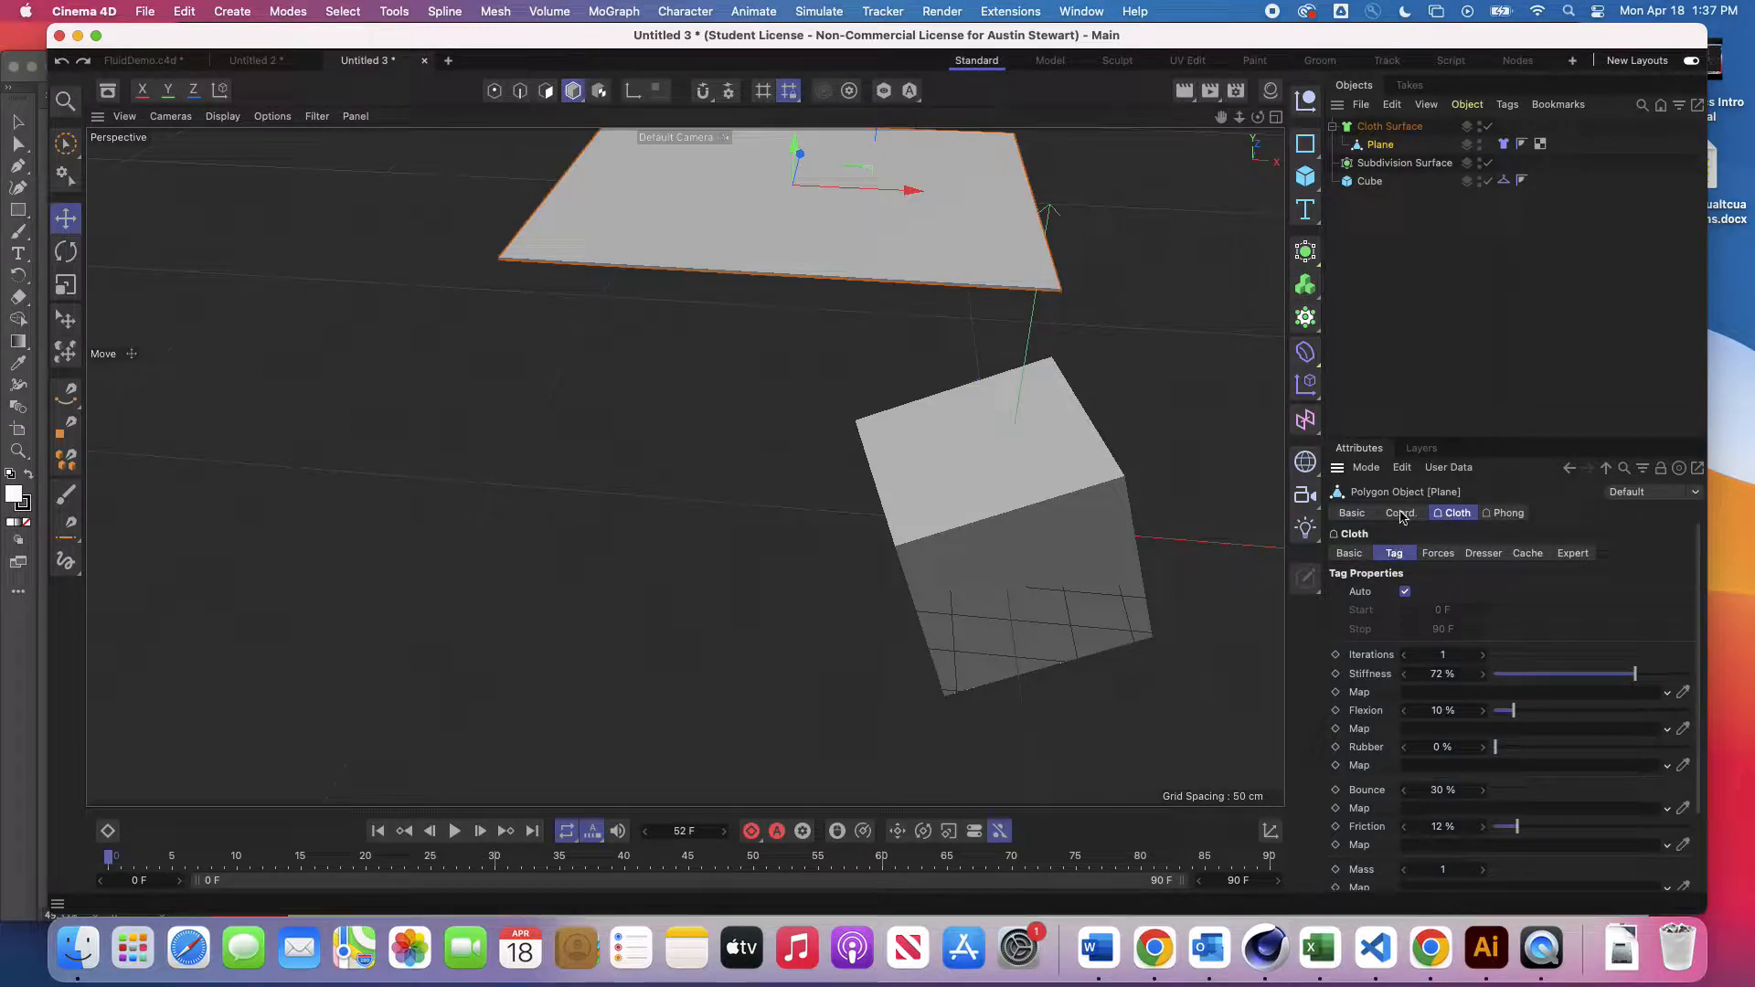
{"action": "left_click", "coordinate": [1347, 553]}
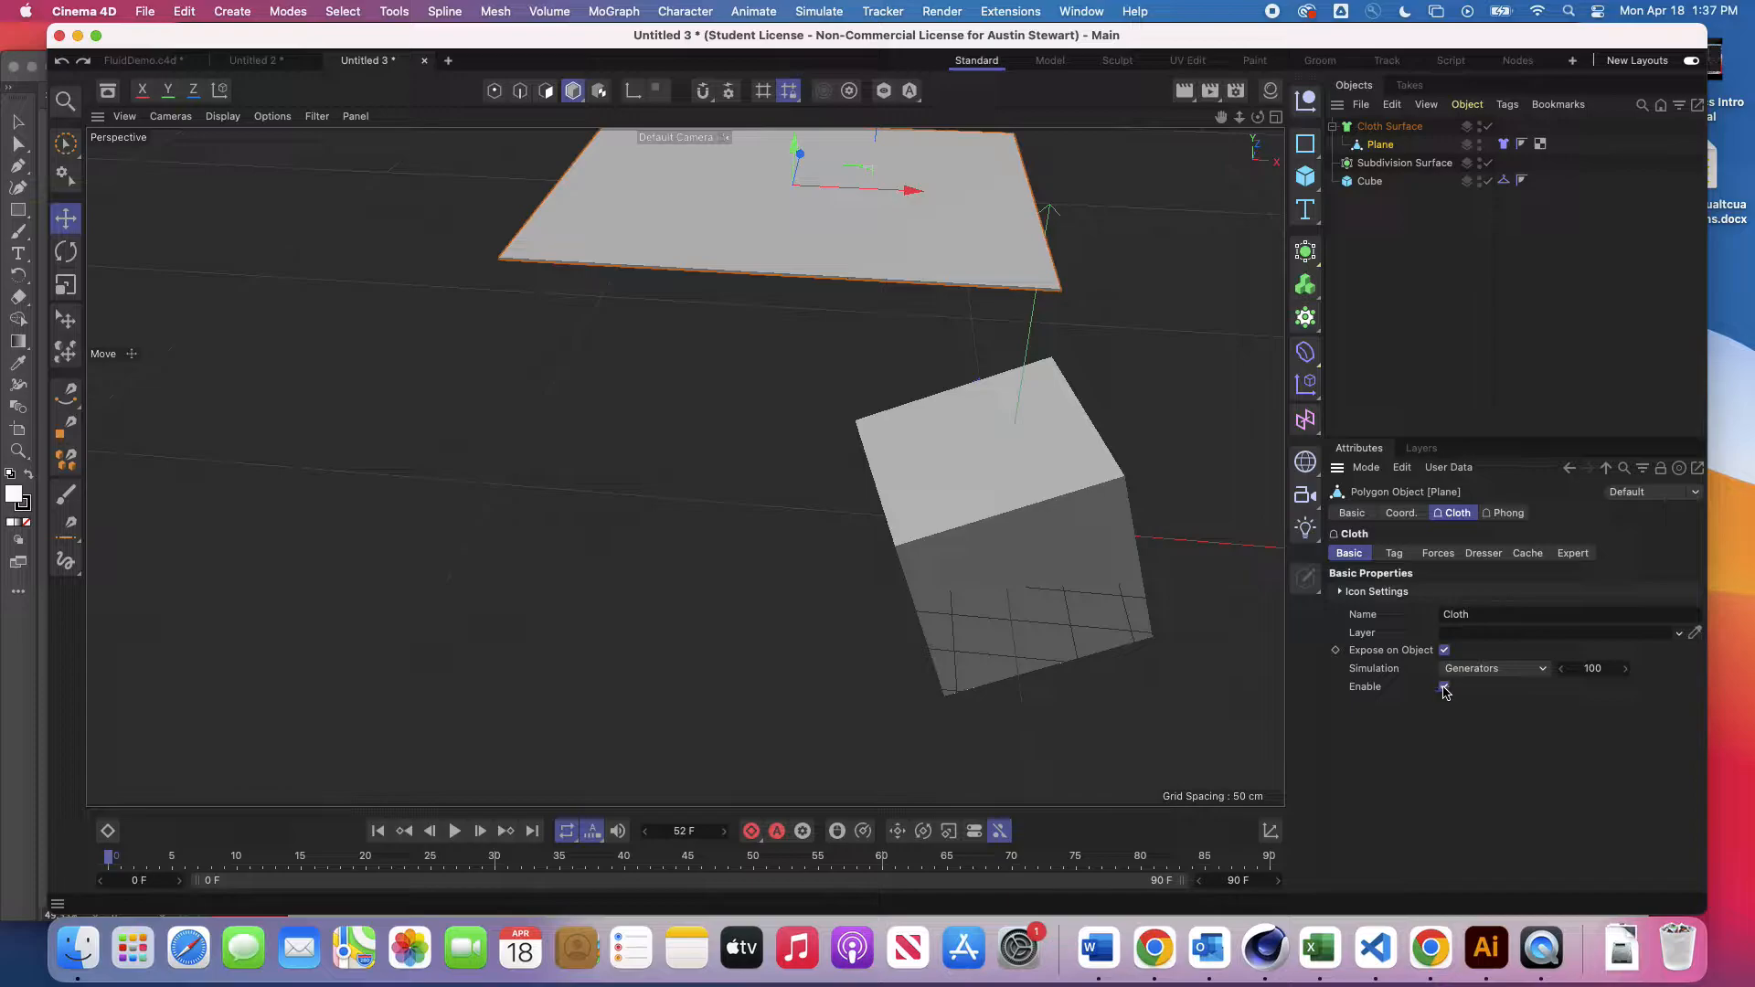
Step: Move the plane along X and lower it slightly so it sits above the cube, and set that as the cloth's Init State
{"action": "left_click_drag", "start_coordinate": [910, 190], "coordinate": [1152, 188]}
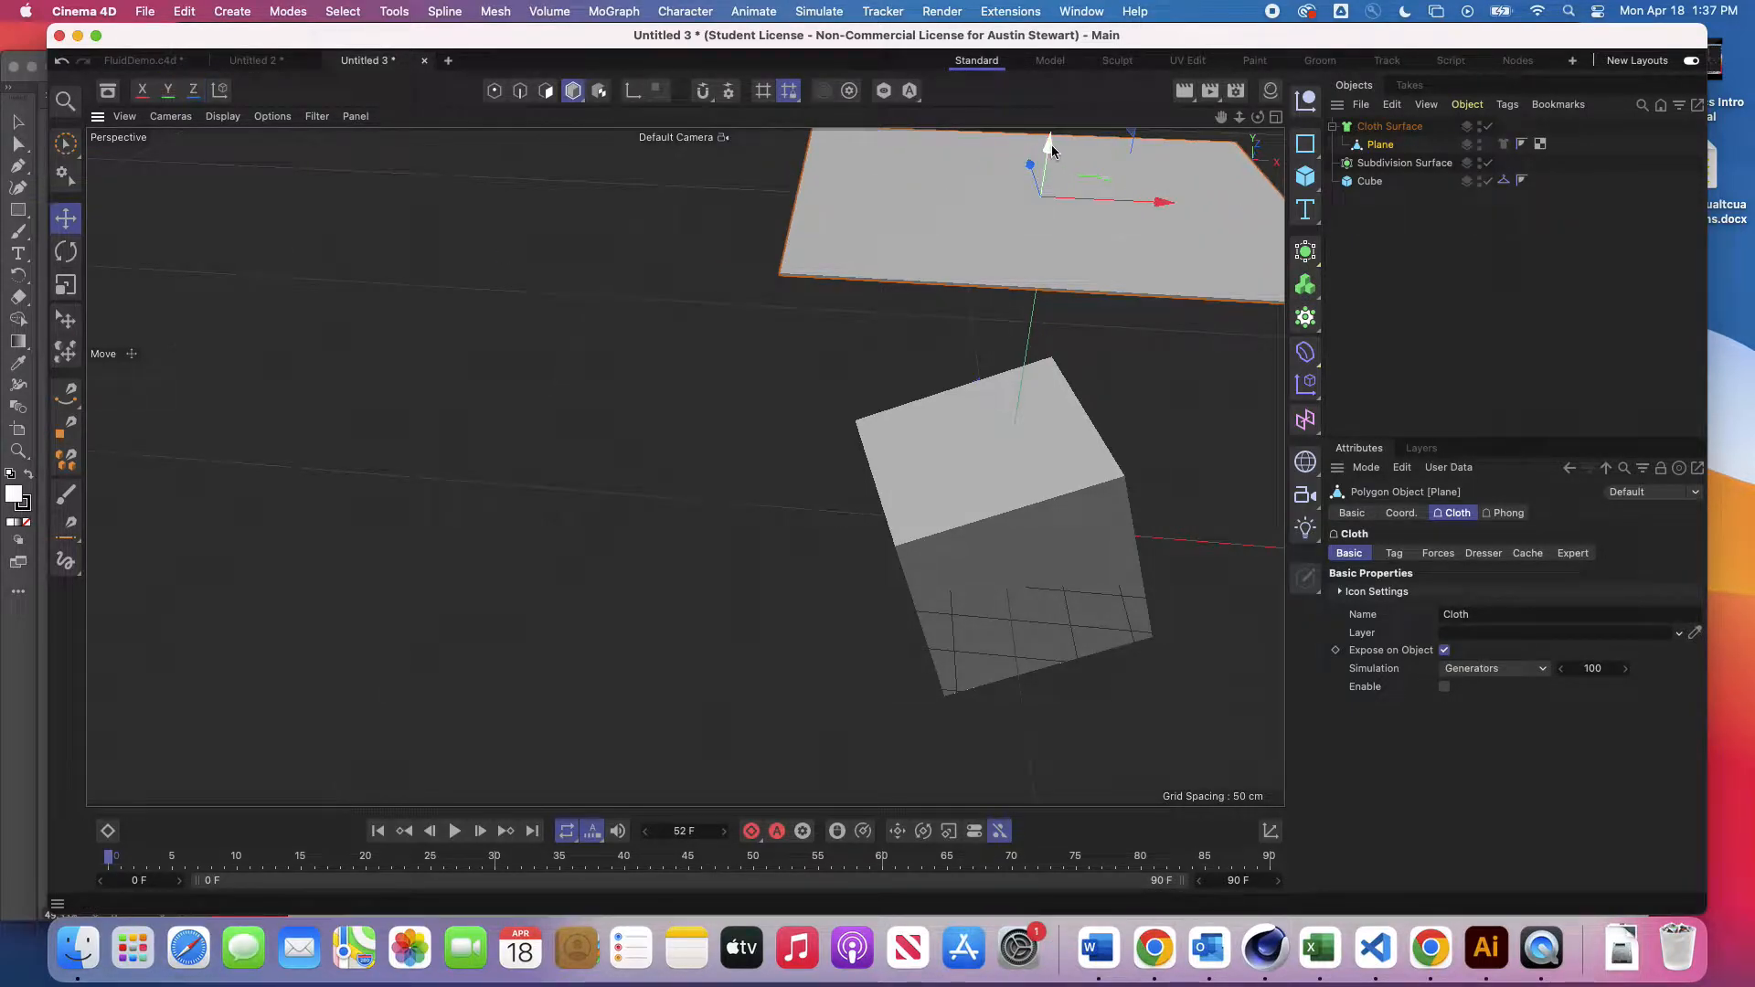
{"action": "mouse_move", "coordinate": [1046, 156]}
{"action": "left_mouse_down"}
{"action": "mouse_move", "coordinate": [1050, 194]}
{"action": "mouse_move", "coordinate": [1046, 169]}
{"action": "left_mouse_up"}
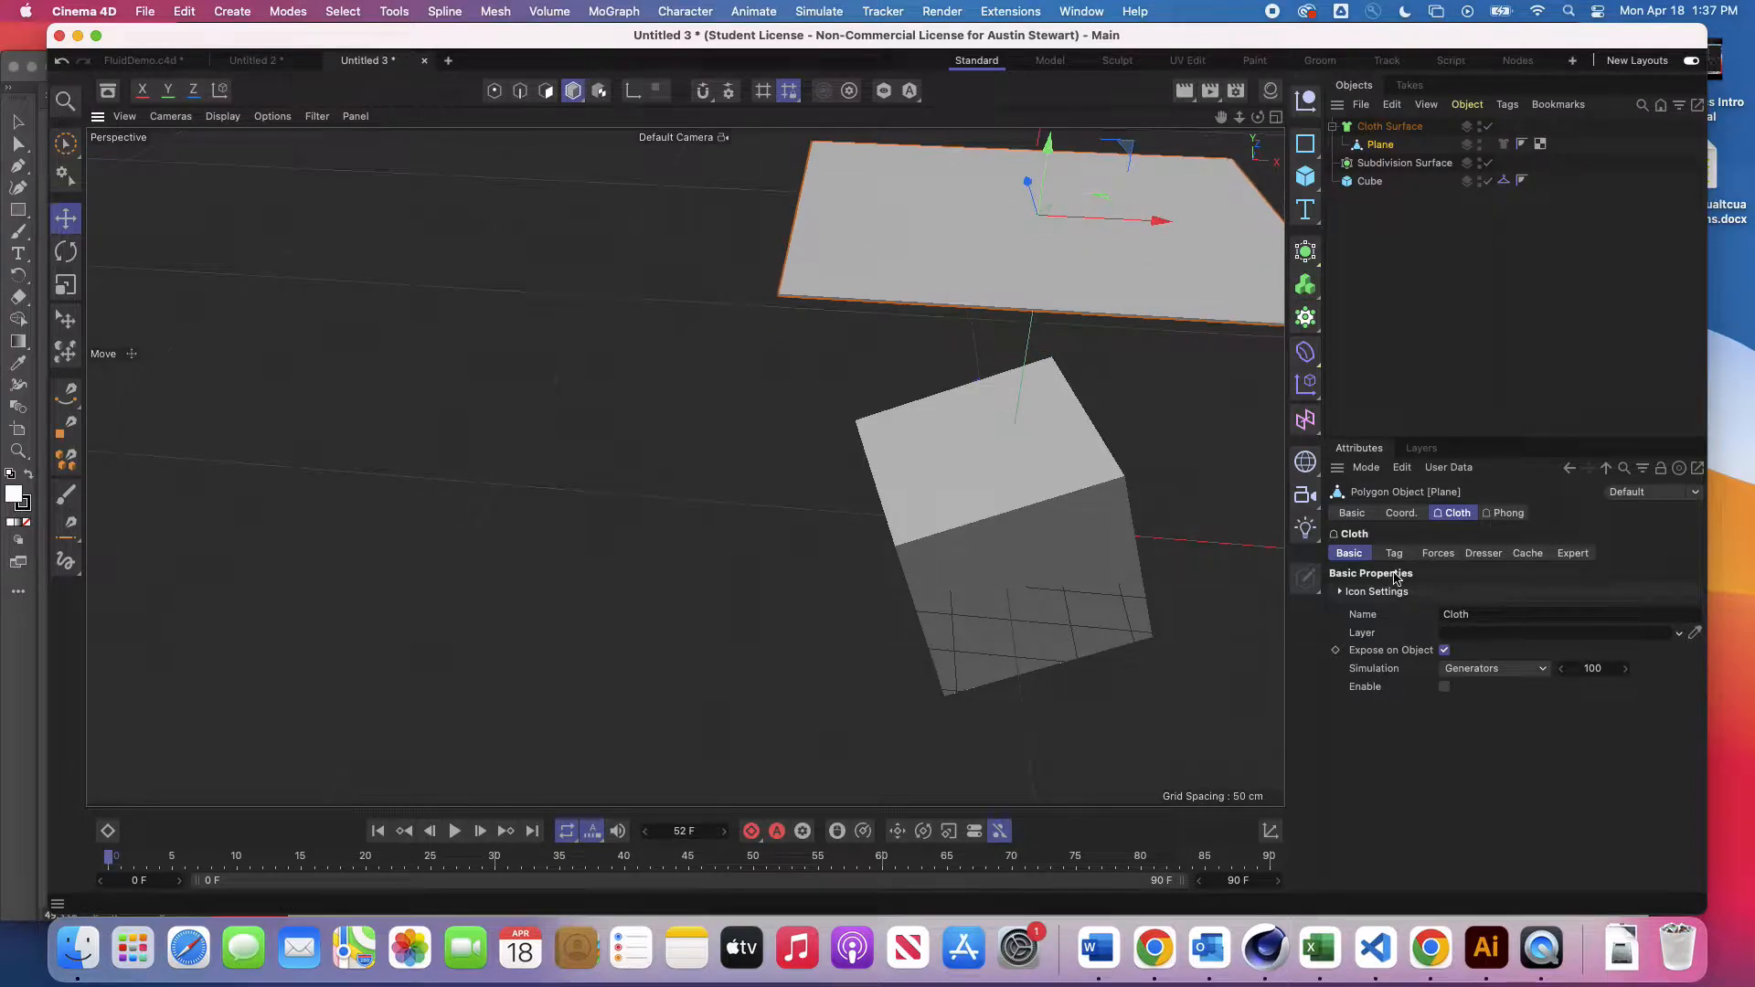
{"action": "left_click", "coordinate": [1483, 554]}
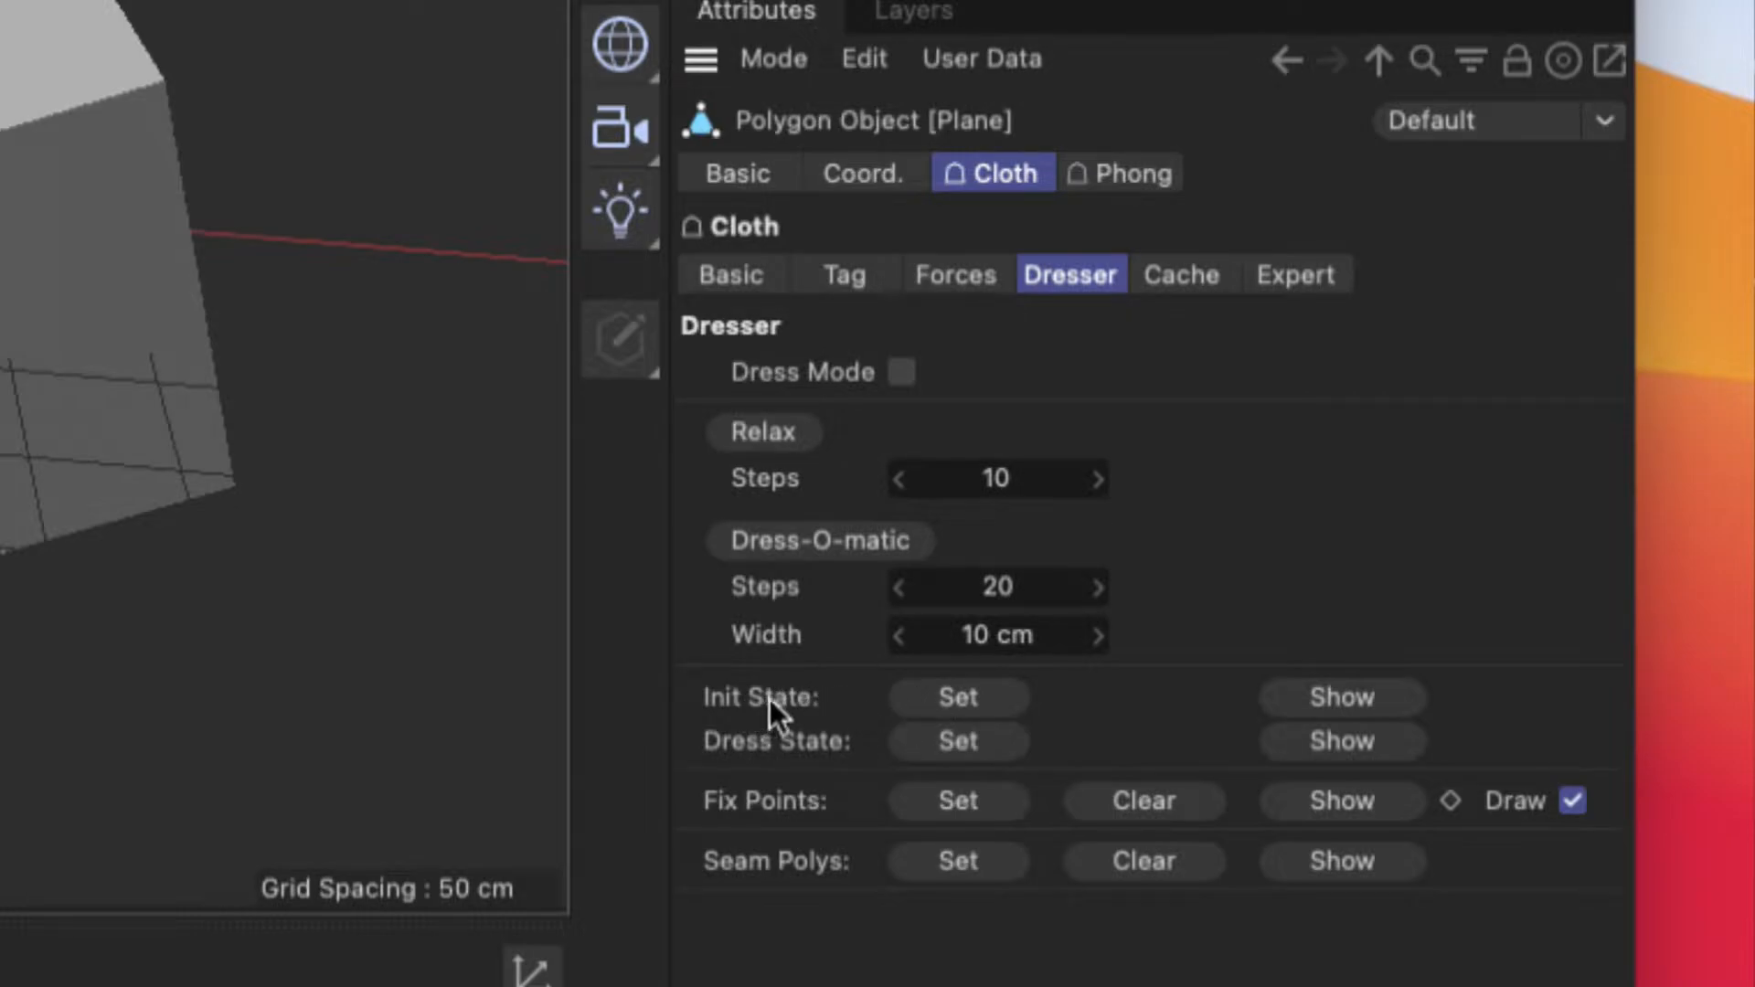
{"action": "left_click", "coordinate": [952, 694]}
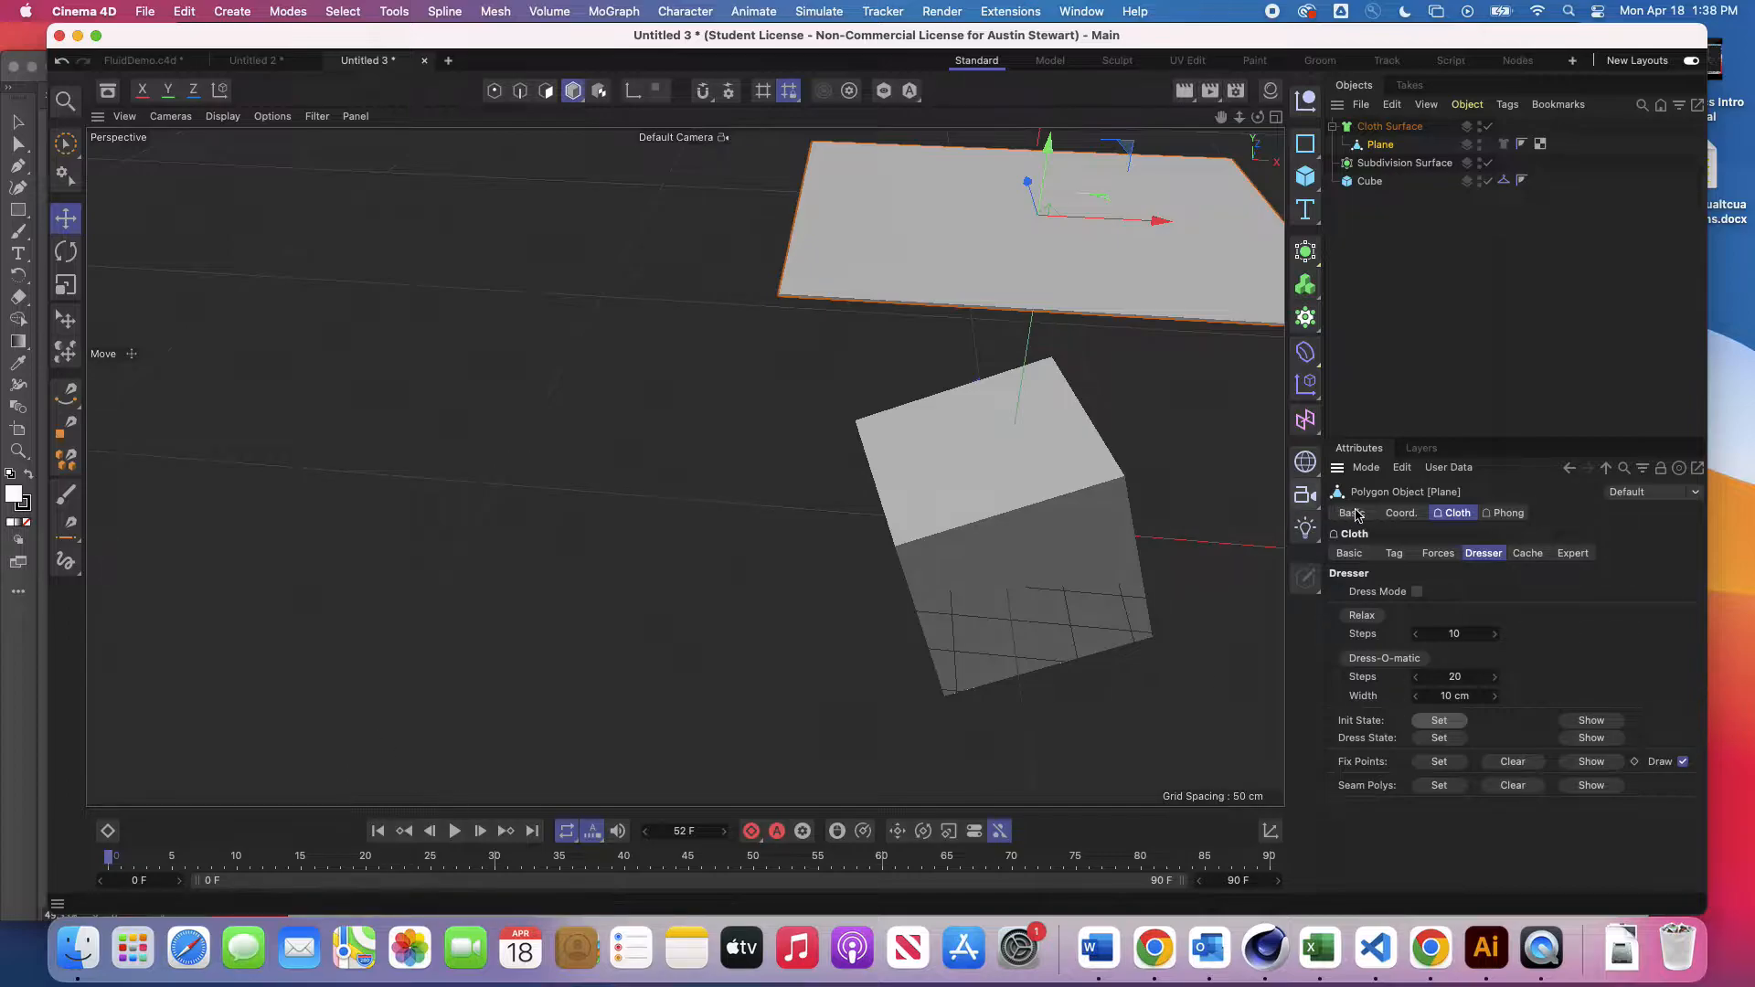
Step: Re-enable the Cloth tag and run the simulation for a few frames
{"action": "left_click", "coordinate": [1352, 553]}
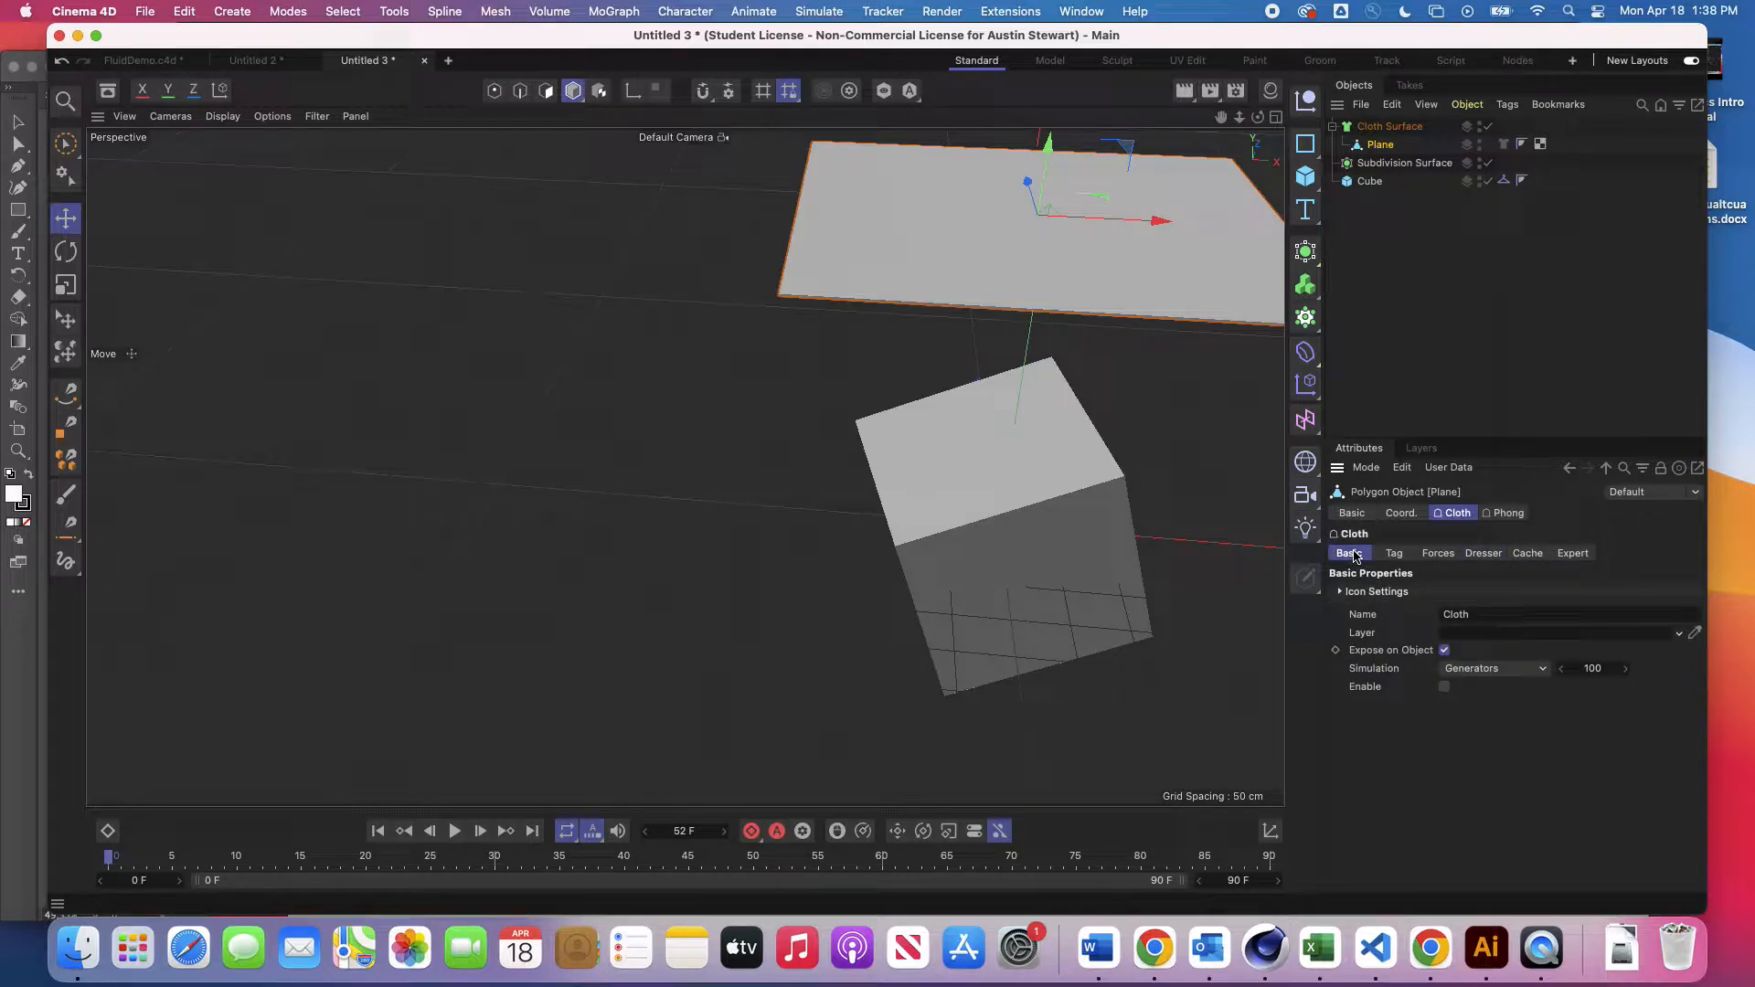
{"action": "left_click", "coordinate": [1444, 687]}
{"action": "left_click", "coordinate": [455, 831]}
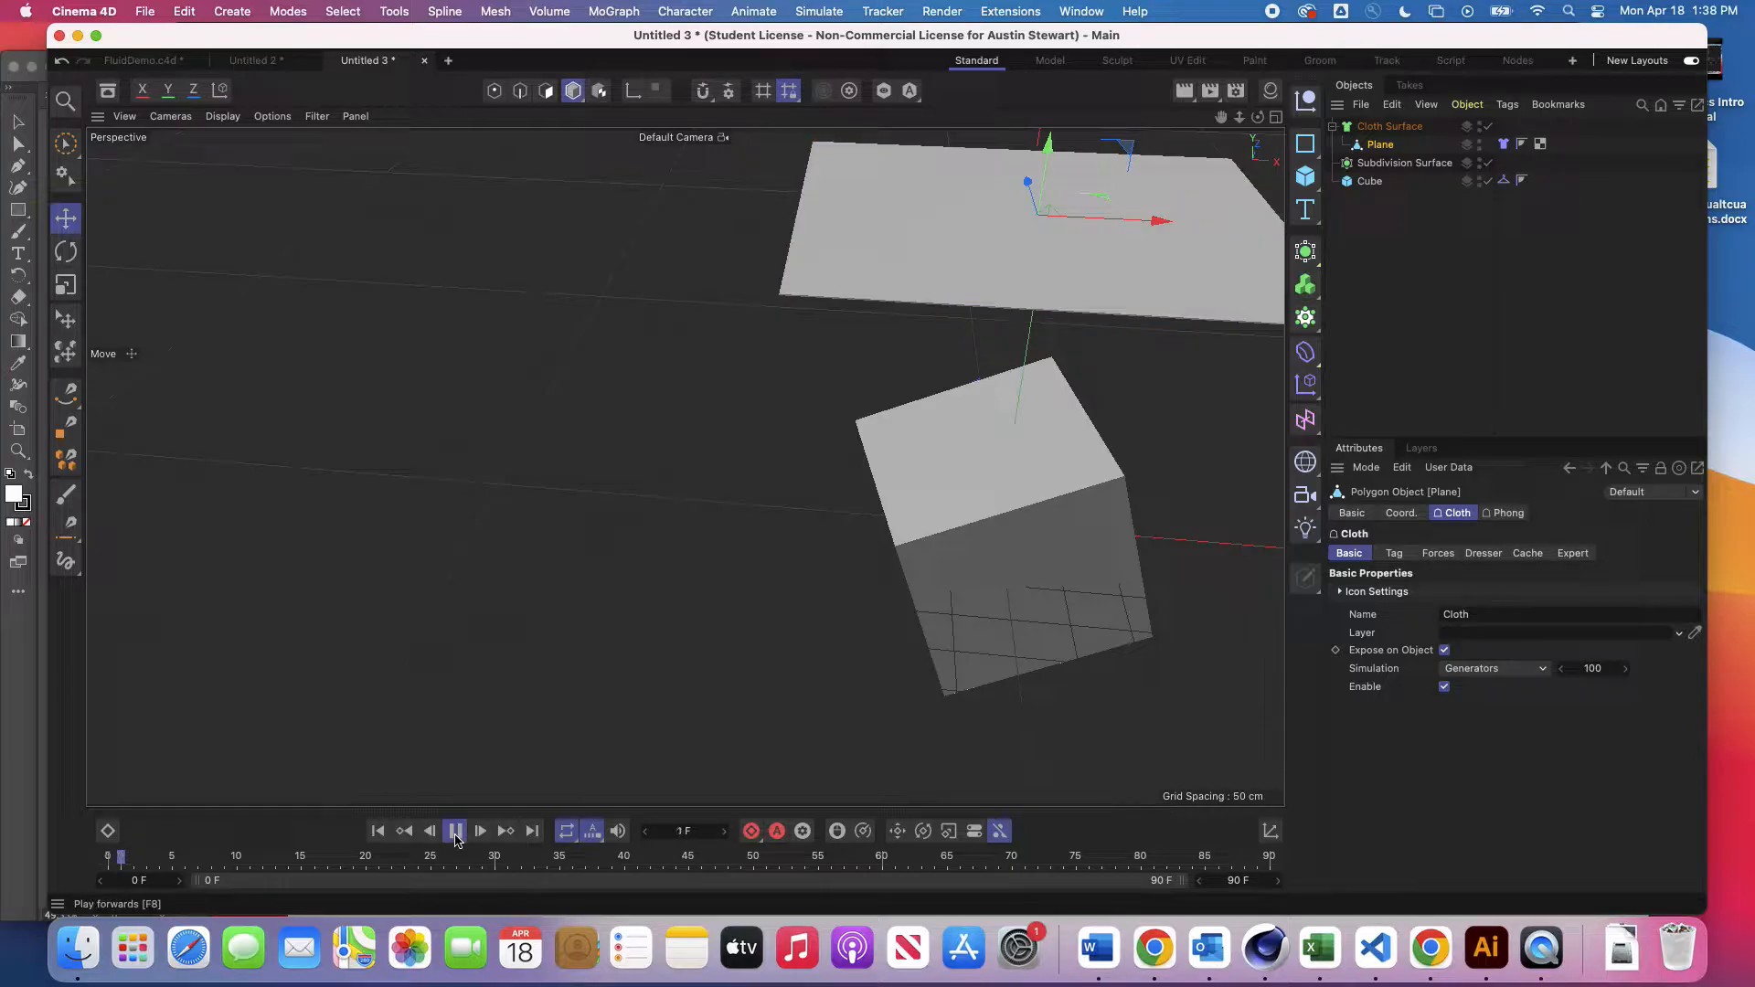
{"action": "left_click", "coordinate": [455, 831]}
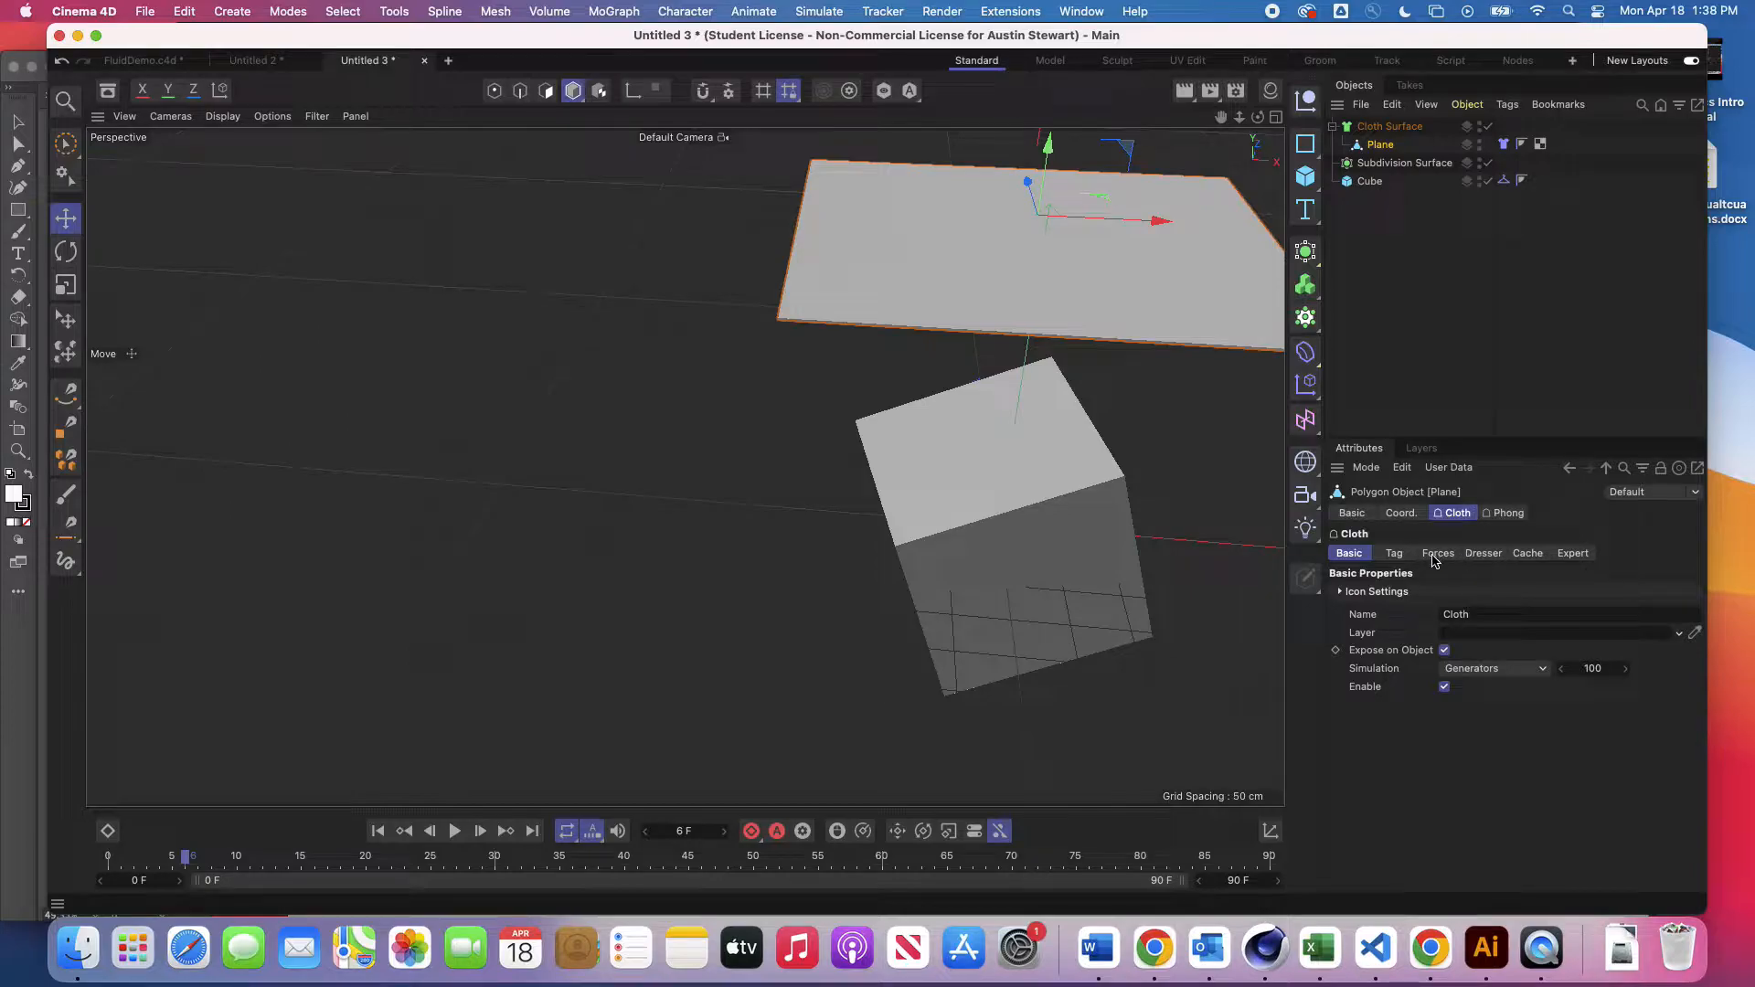
Step: Turn off Self Repulsion in the cloth forces and continue playback to frame 38, with the cloth draped over the cube
{"action": "left_click", "coordinate": [1436, 555]}
{"action": "left_click", "coordinate": [1485, 835]}
{"action": "left_click", "coordinate": [454, 831]}
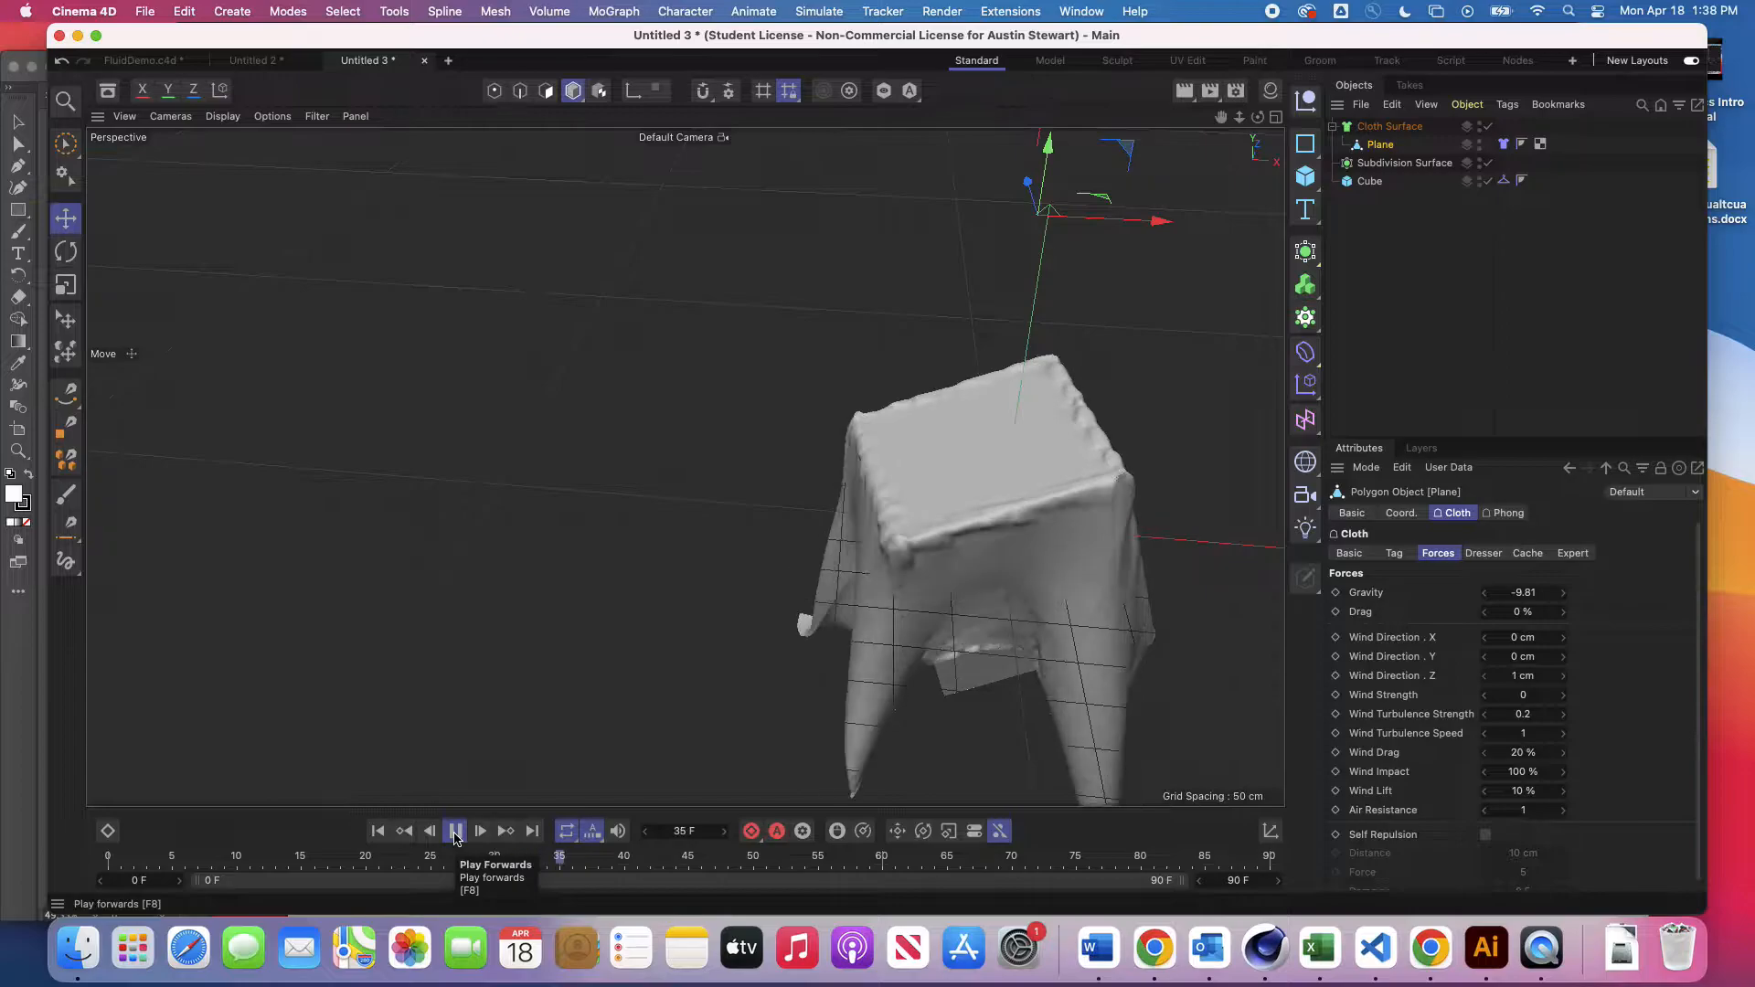
{"action": "left_click", "coordinate": [454, 831]}
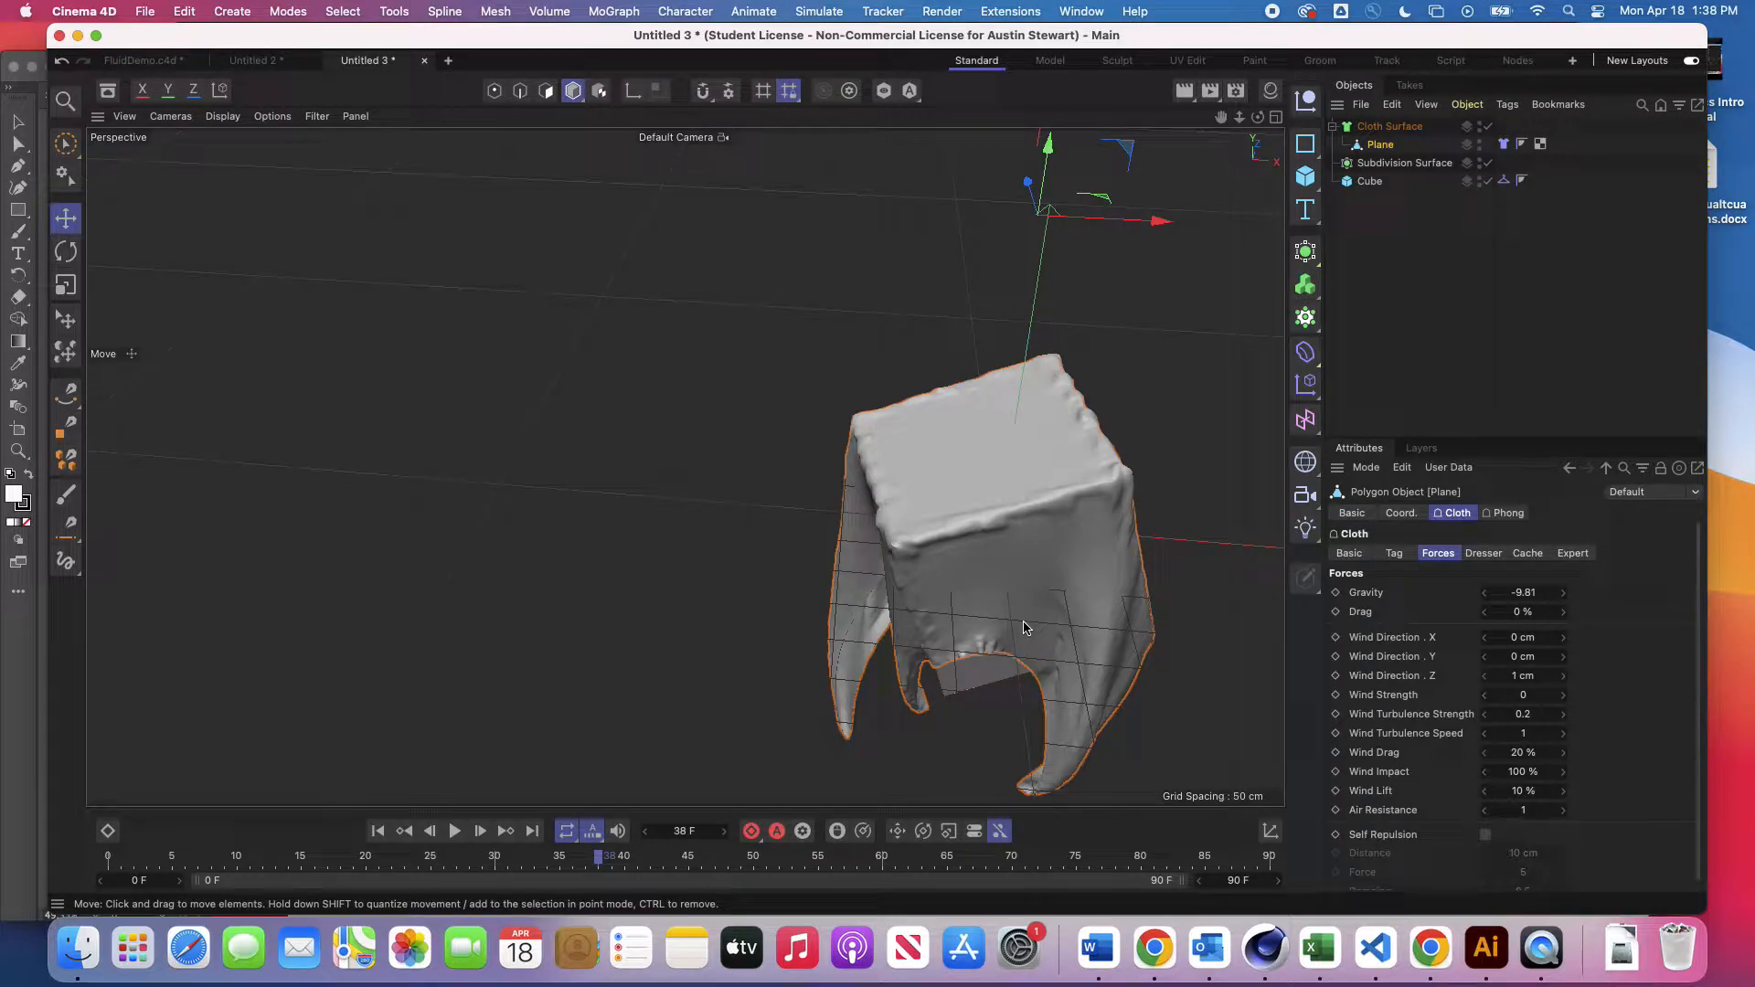
Step: Store the draped shape as the cloth's Init State and disable the Cloth tag
{"action": "left_click", "coordinate": [1483, 554]}
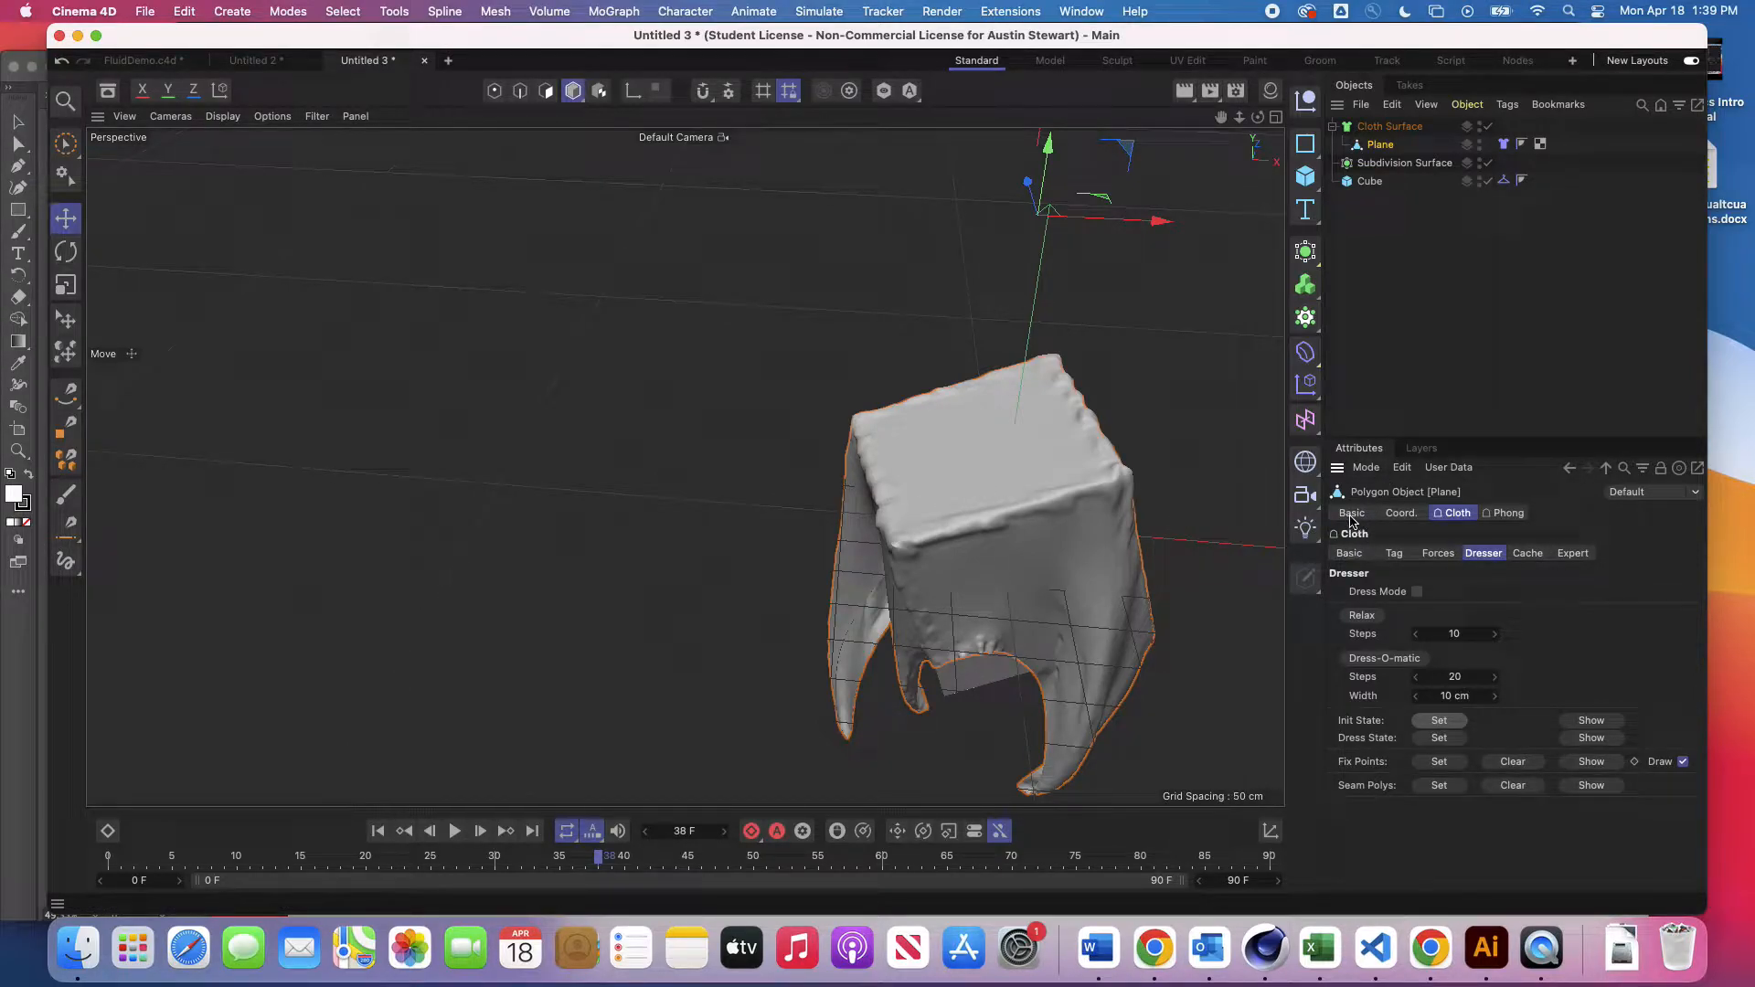
{"action": "left_click", "coordinate": [1349, 554]}
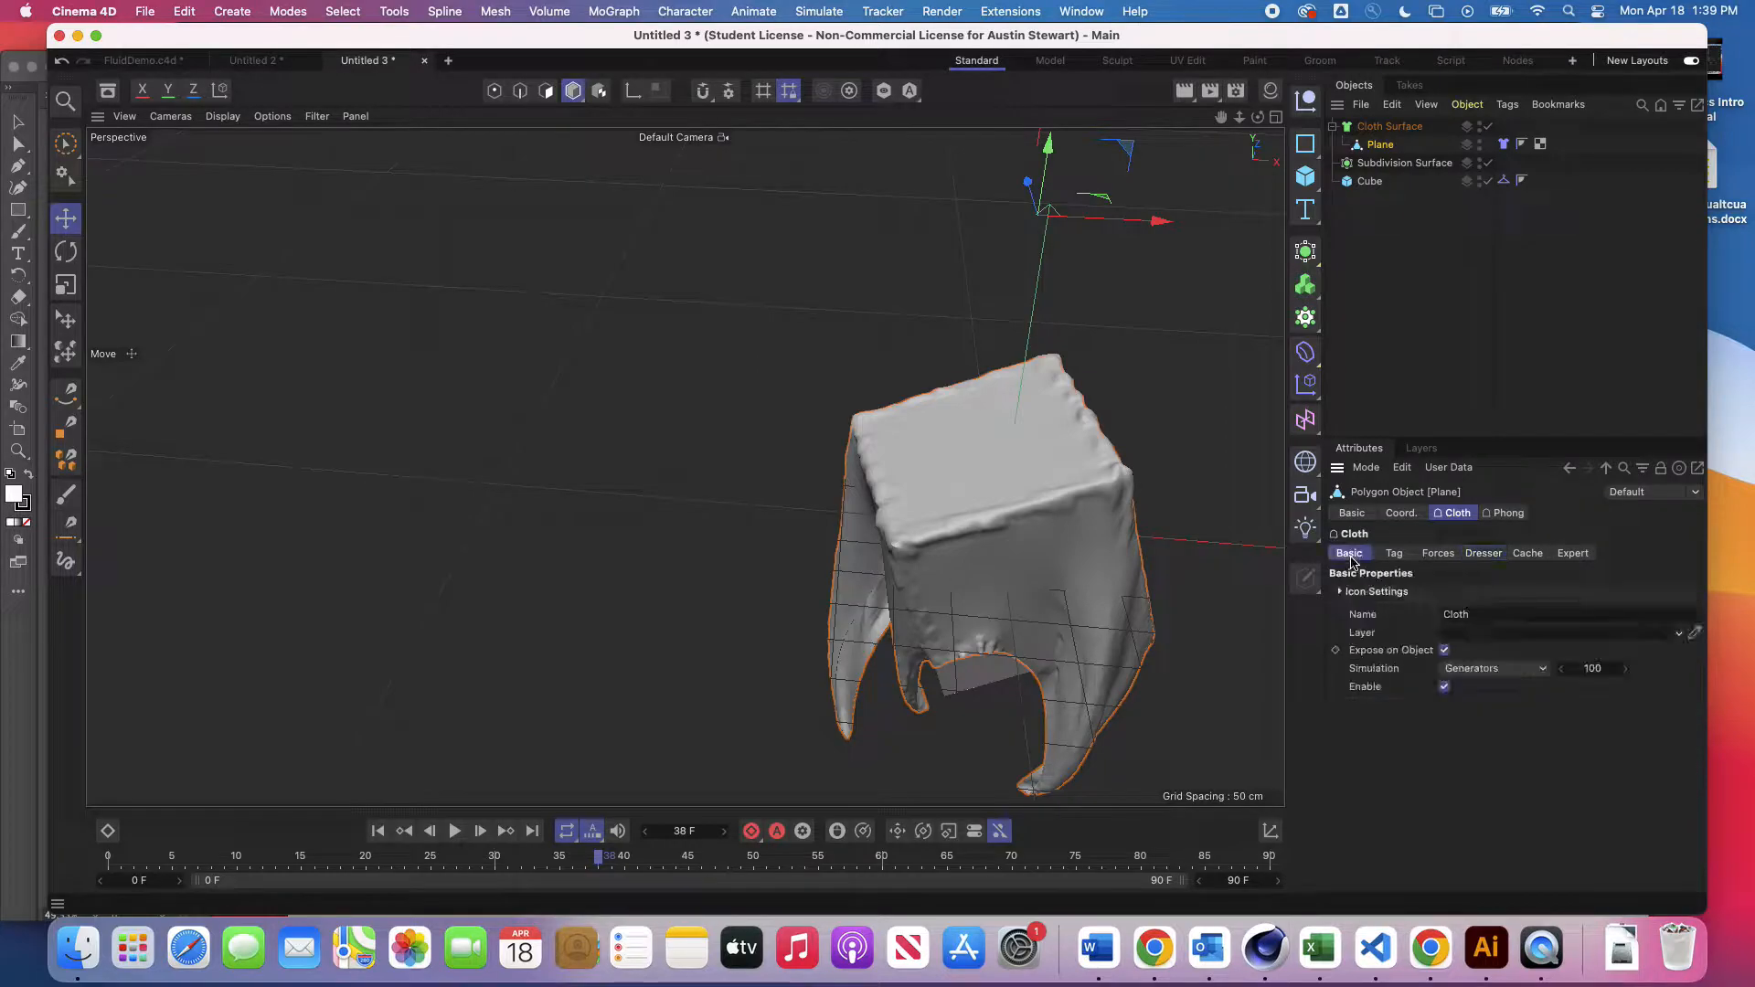
{"action": "left_click", "coordinate": [1444, 690]}
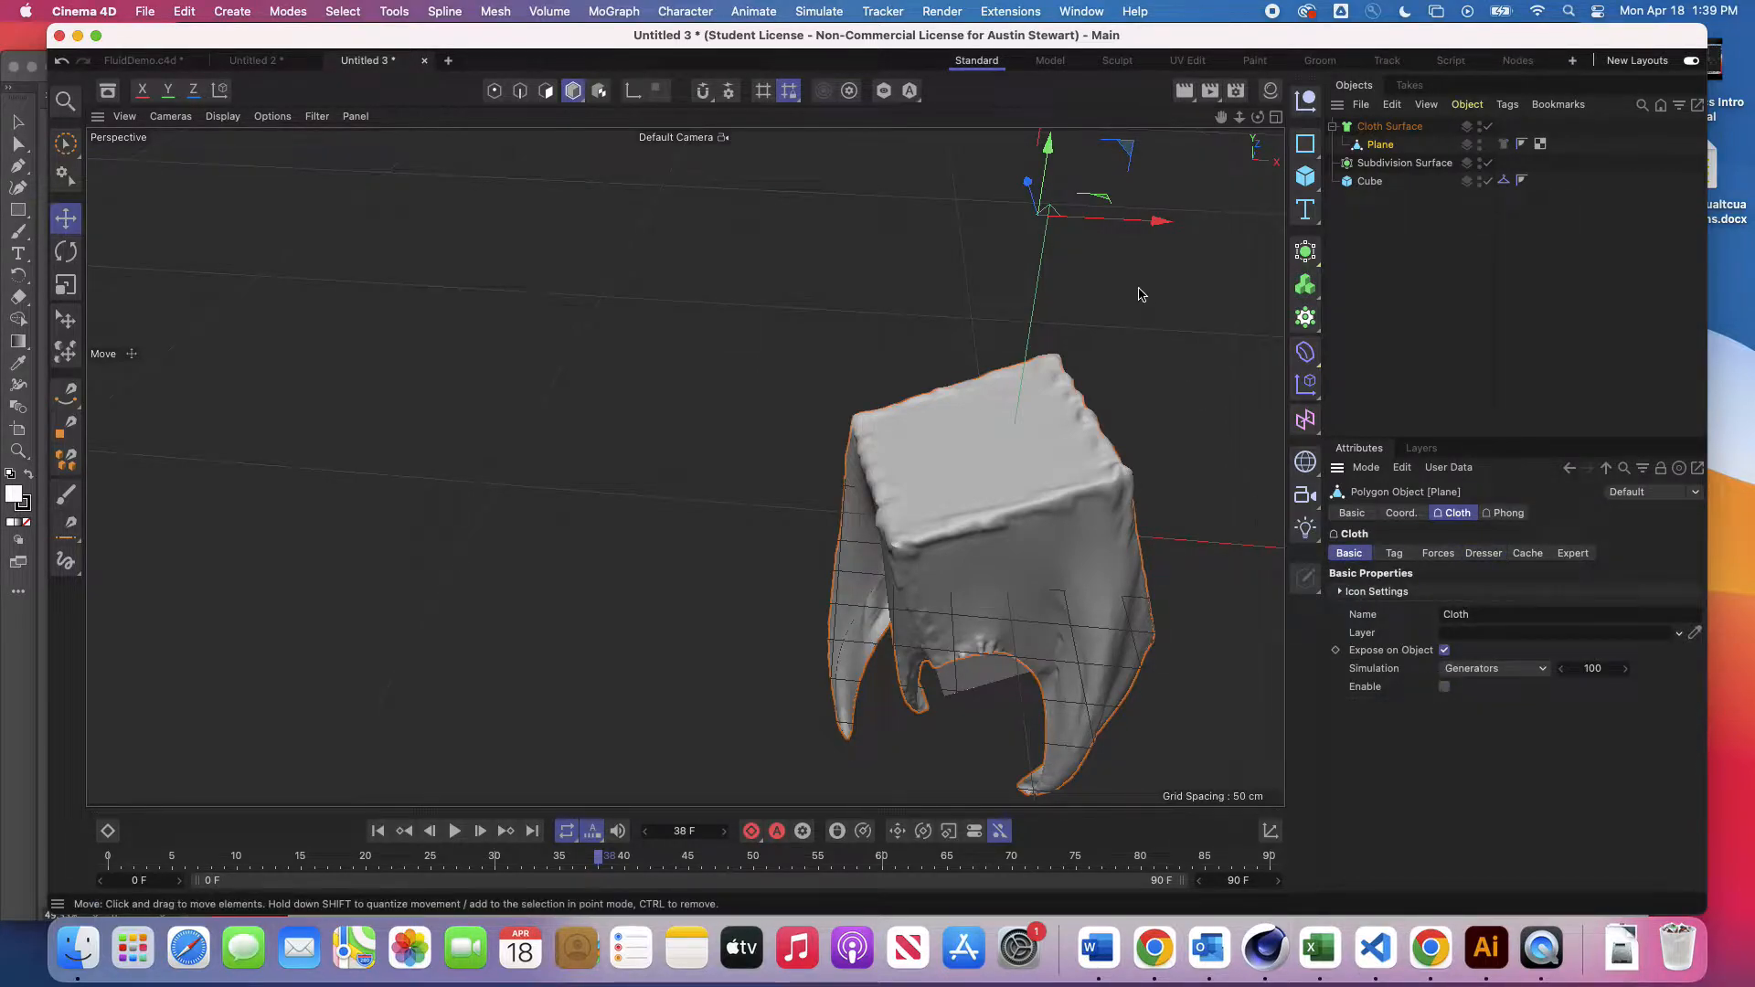
{"action": "left_click_drag", "start_coordinate": [1156, 224], "coordinate": [1026, 274]}
Step: Disable the Cloth Surface generator and switch to polygon editing on the draped plane
{"action": "left_click", "coordinate": [1488, 127]}
{"action": "left_click_drag", "start_coordinate": [963, 593], "coordinate": [968, 571], "text": "alt"}
{"action": "scroll", "coordinate": [963, 593], "scroll_direction": "up", "scroll_amount": 8}
{"action": "scroll", "coordinate": [963, 593], "scroll_direction": "down", "scroll_amount": 5}
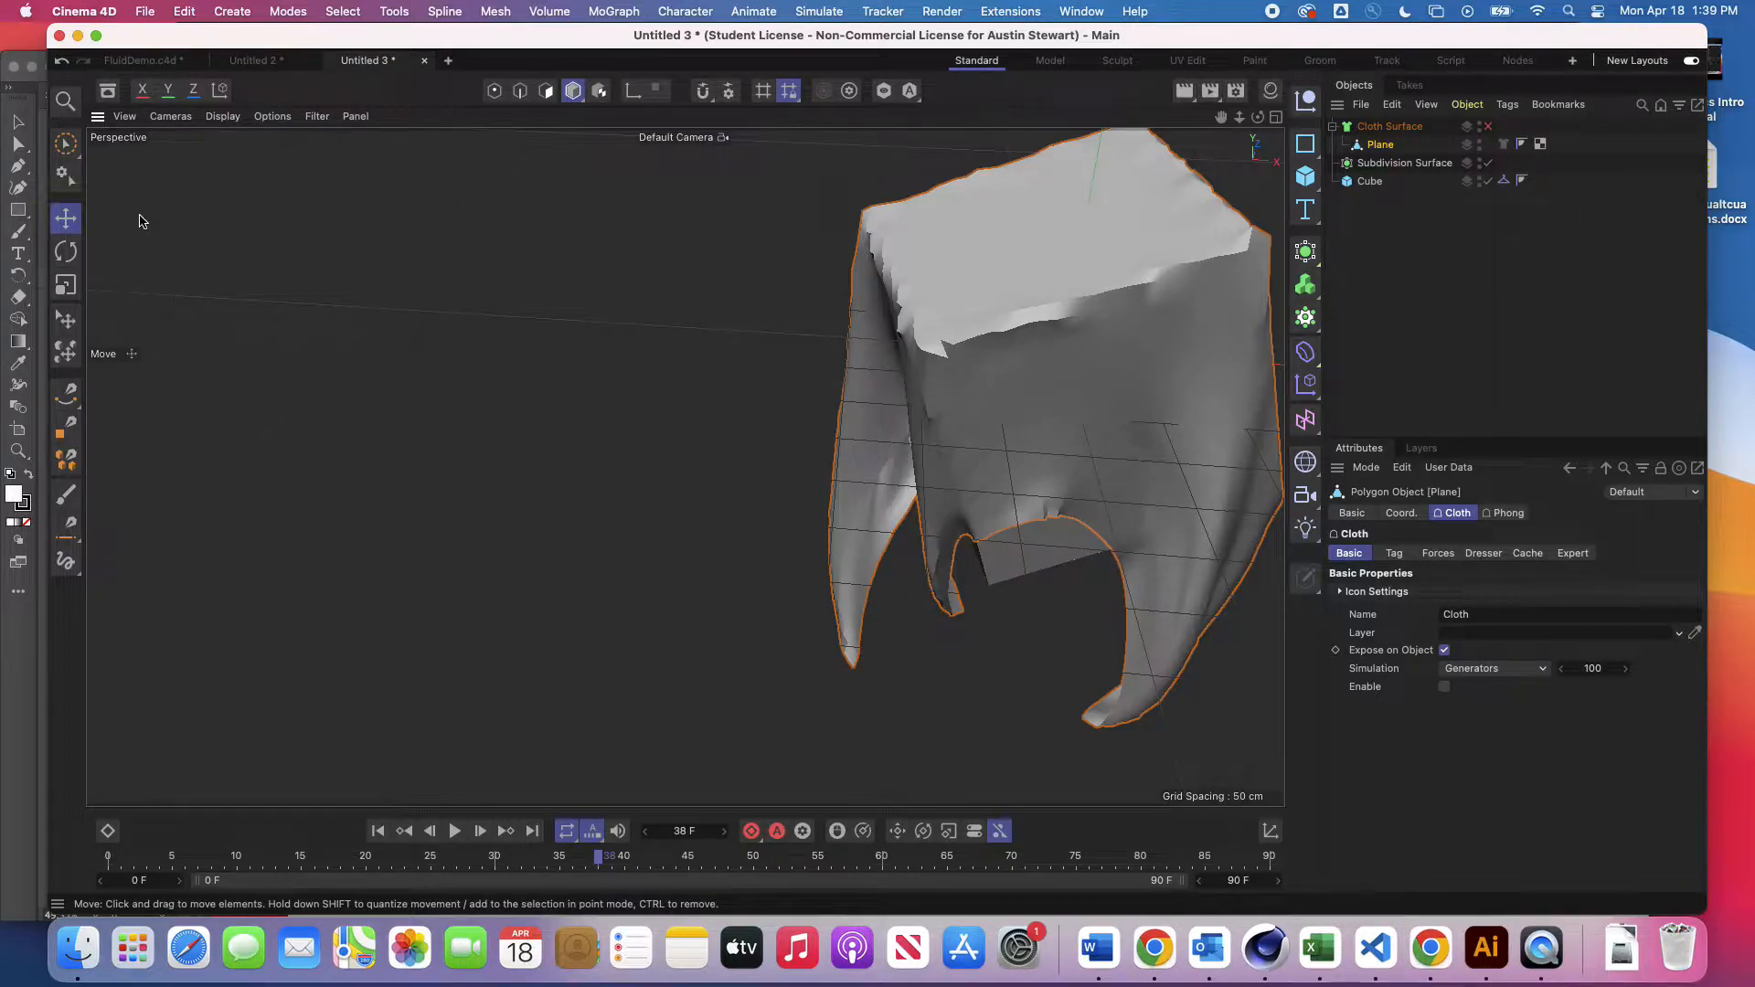
{"action": "left_click", "coordinate": [546, 92]}
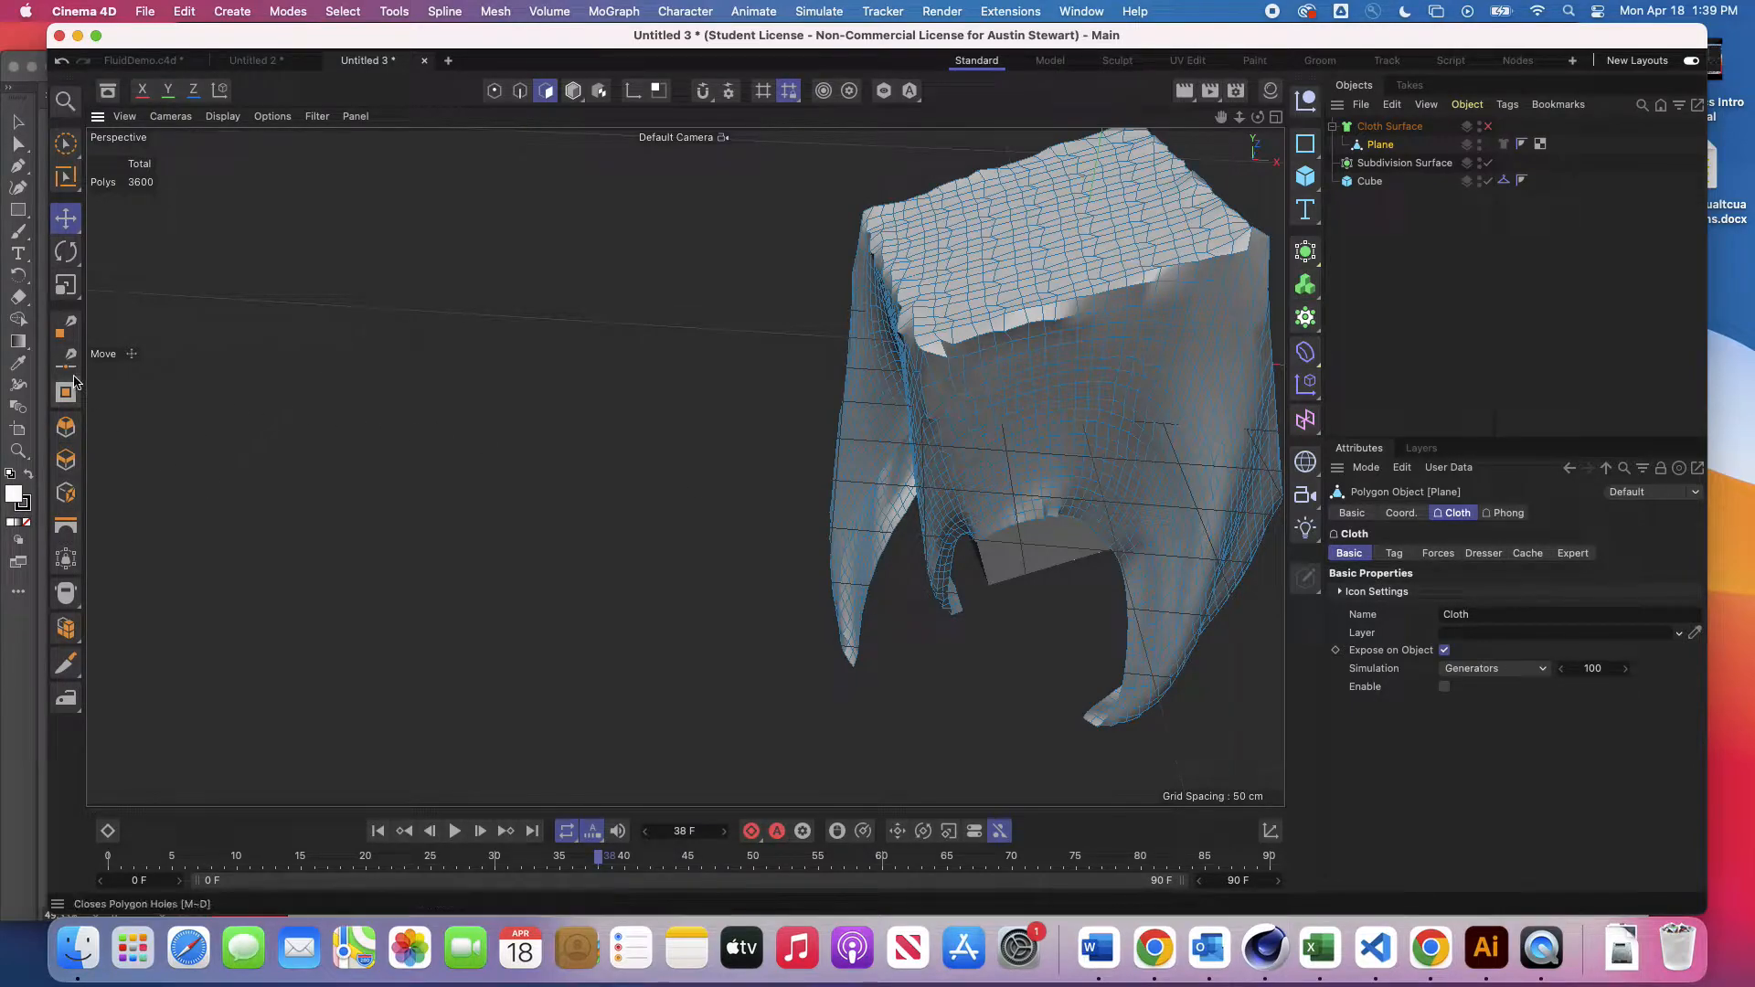
{"action": "left_click", "coordinate": [71, 143]}
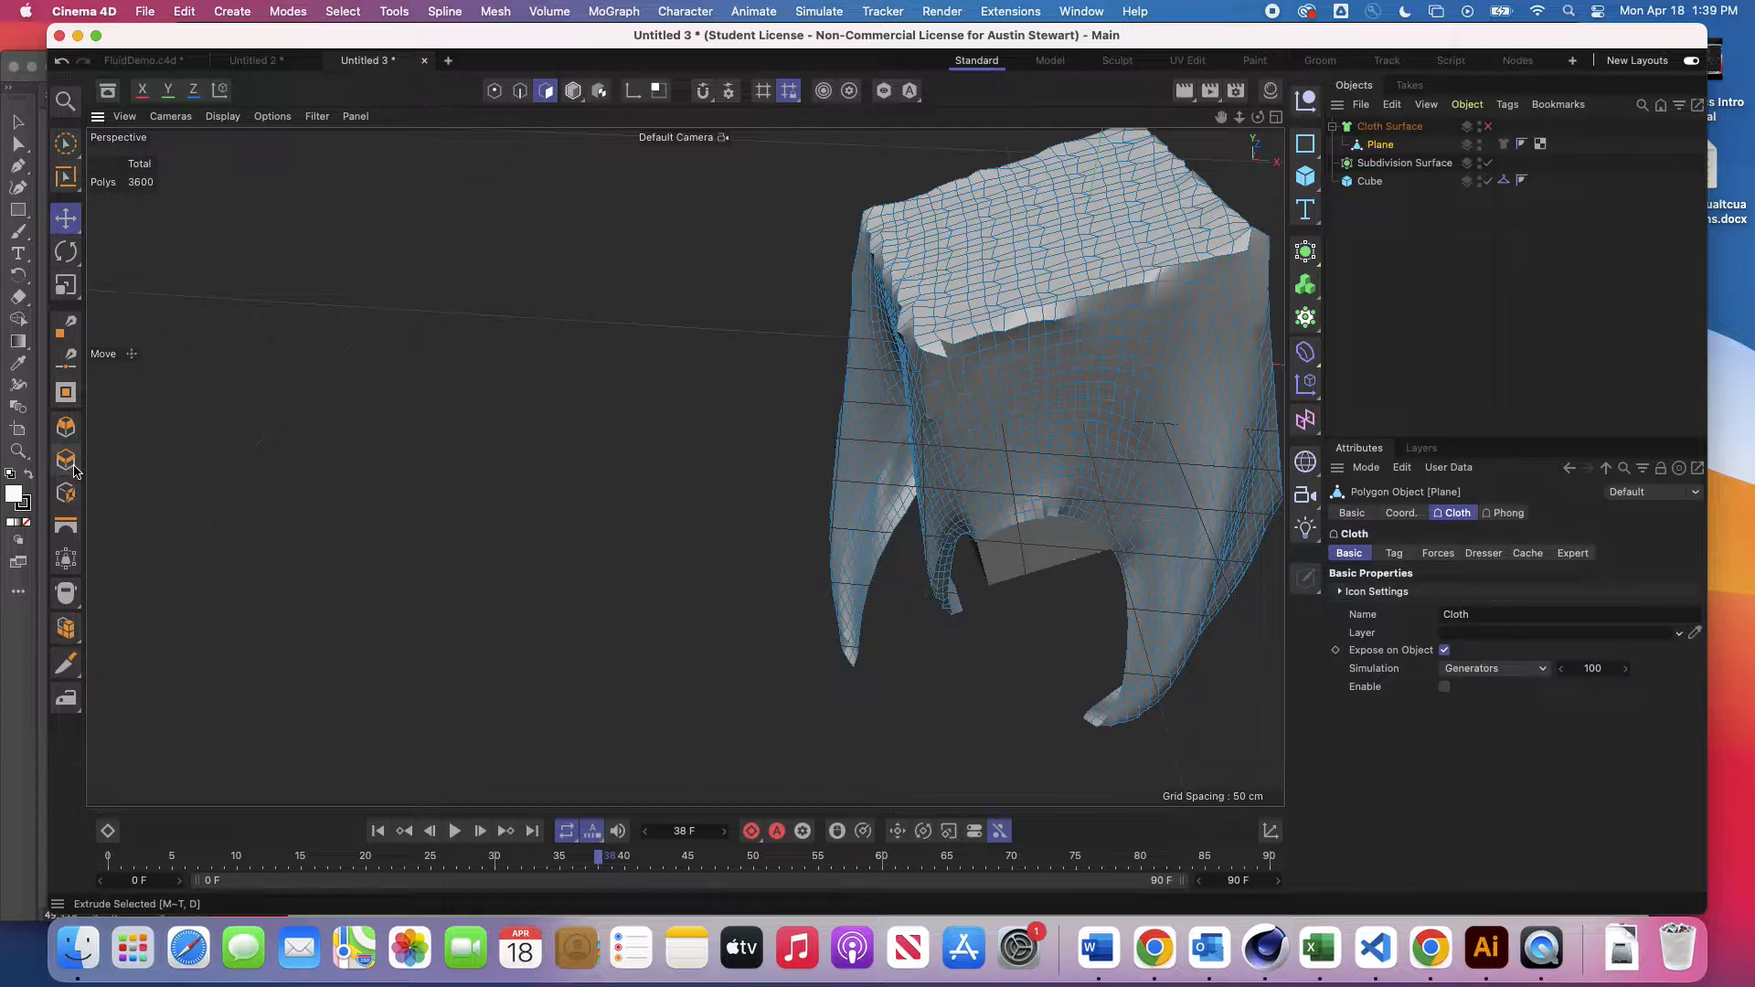
Step: Activate the Brush tool in Smooth mode and smooth the jagged arched hem on the front of the cloth
{"action": "left_click", "coordinate": [66, 699]}
{"action": "left_click", "coordinate": [121, 758]}
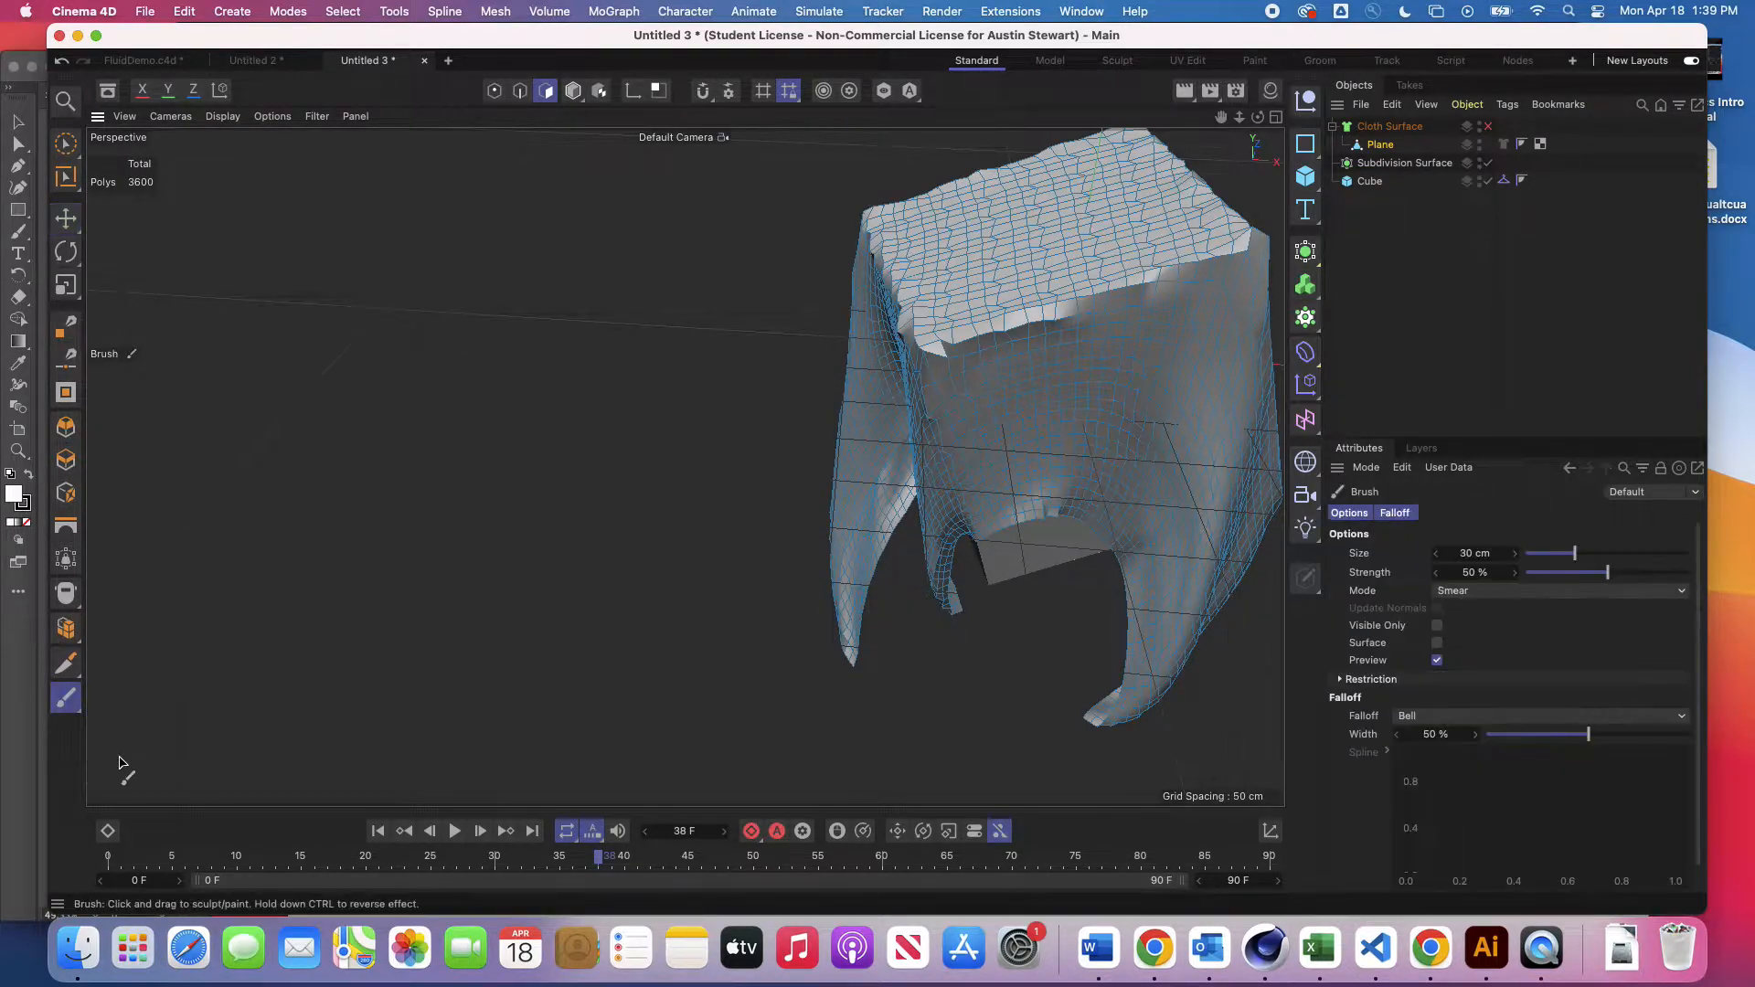
{"action": "left_click", "coordinate": [1548, 592]}
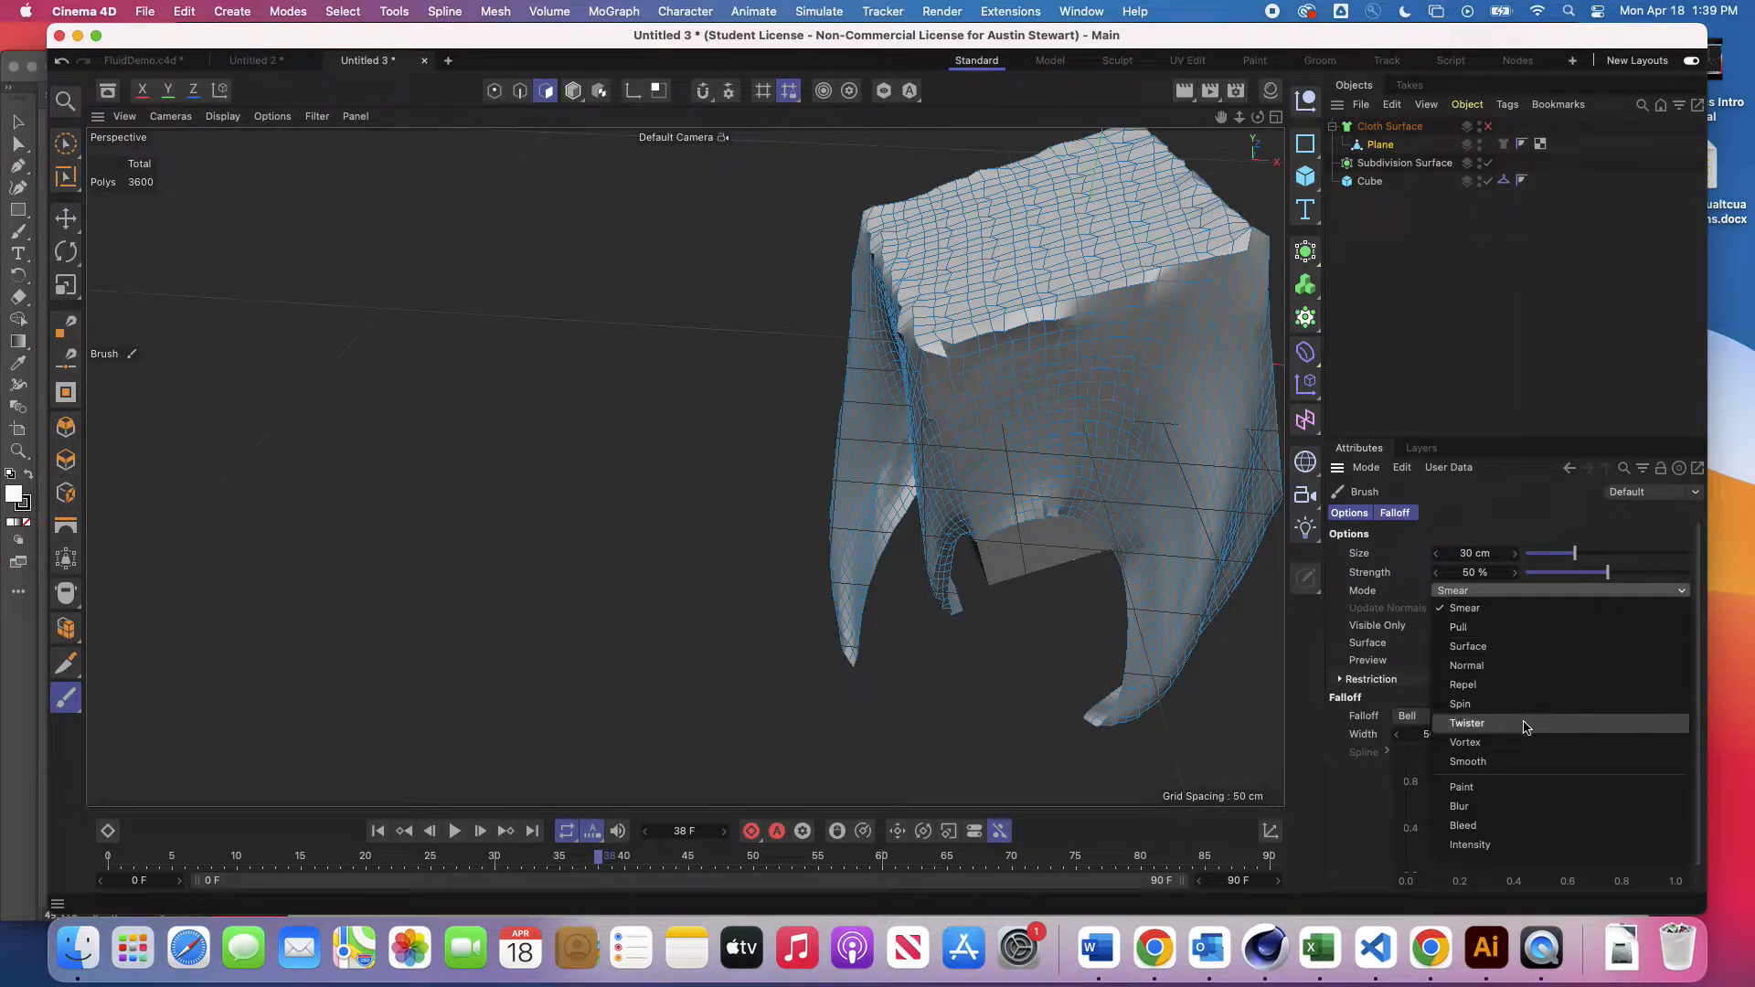
{"action": "left_click", "coordinate": [1522, 761]}
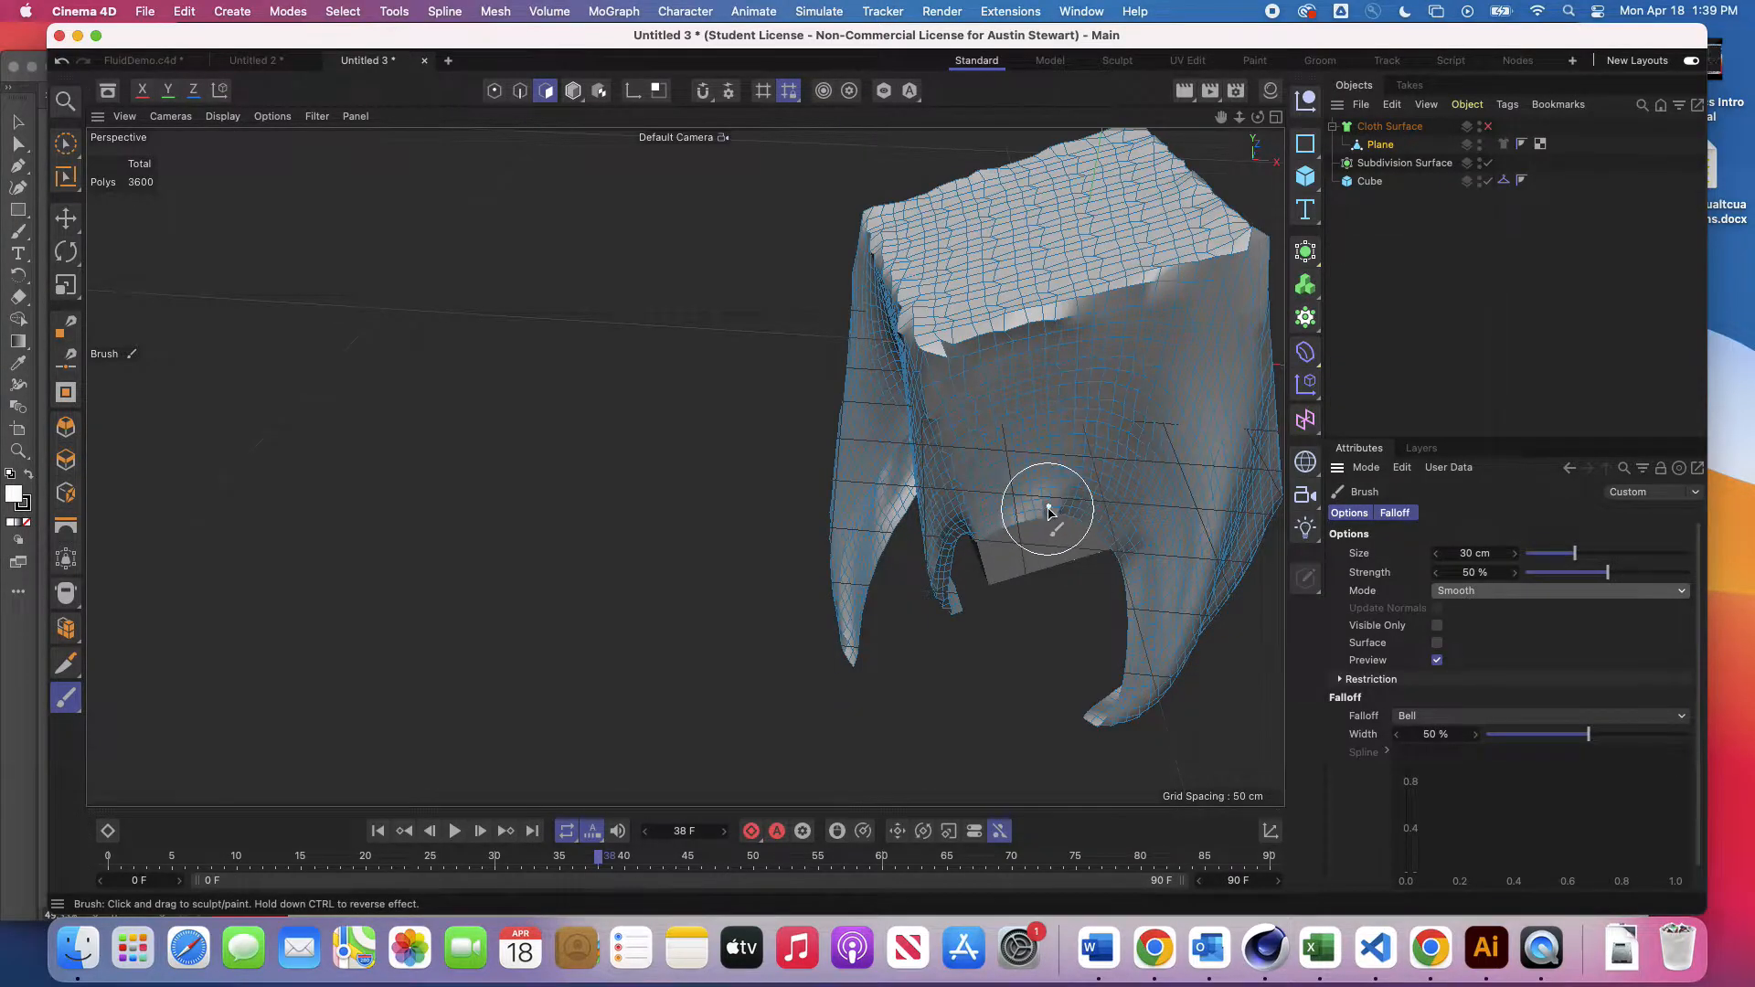
{"action": "scroll", "coordinate": [1005, 522], "scroll_direction": "up", "scroll_amount": 10}
{"action": "scroll", "coordinate": [1049, 512], "scroll_direction": "down", "scroll_amount": 10}
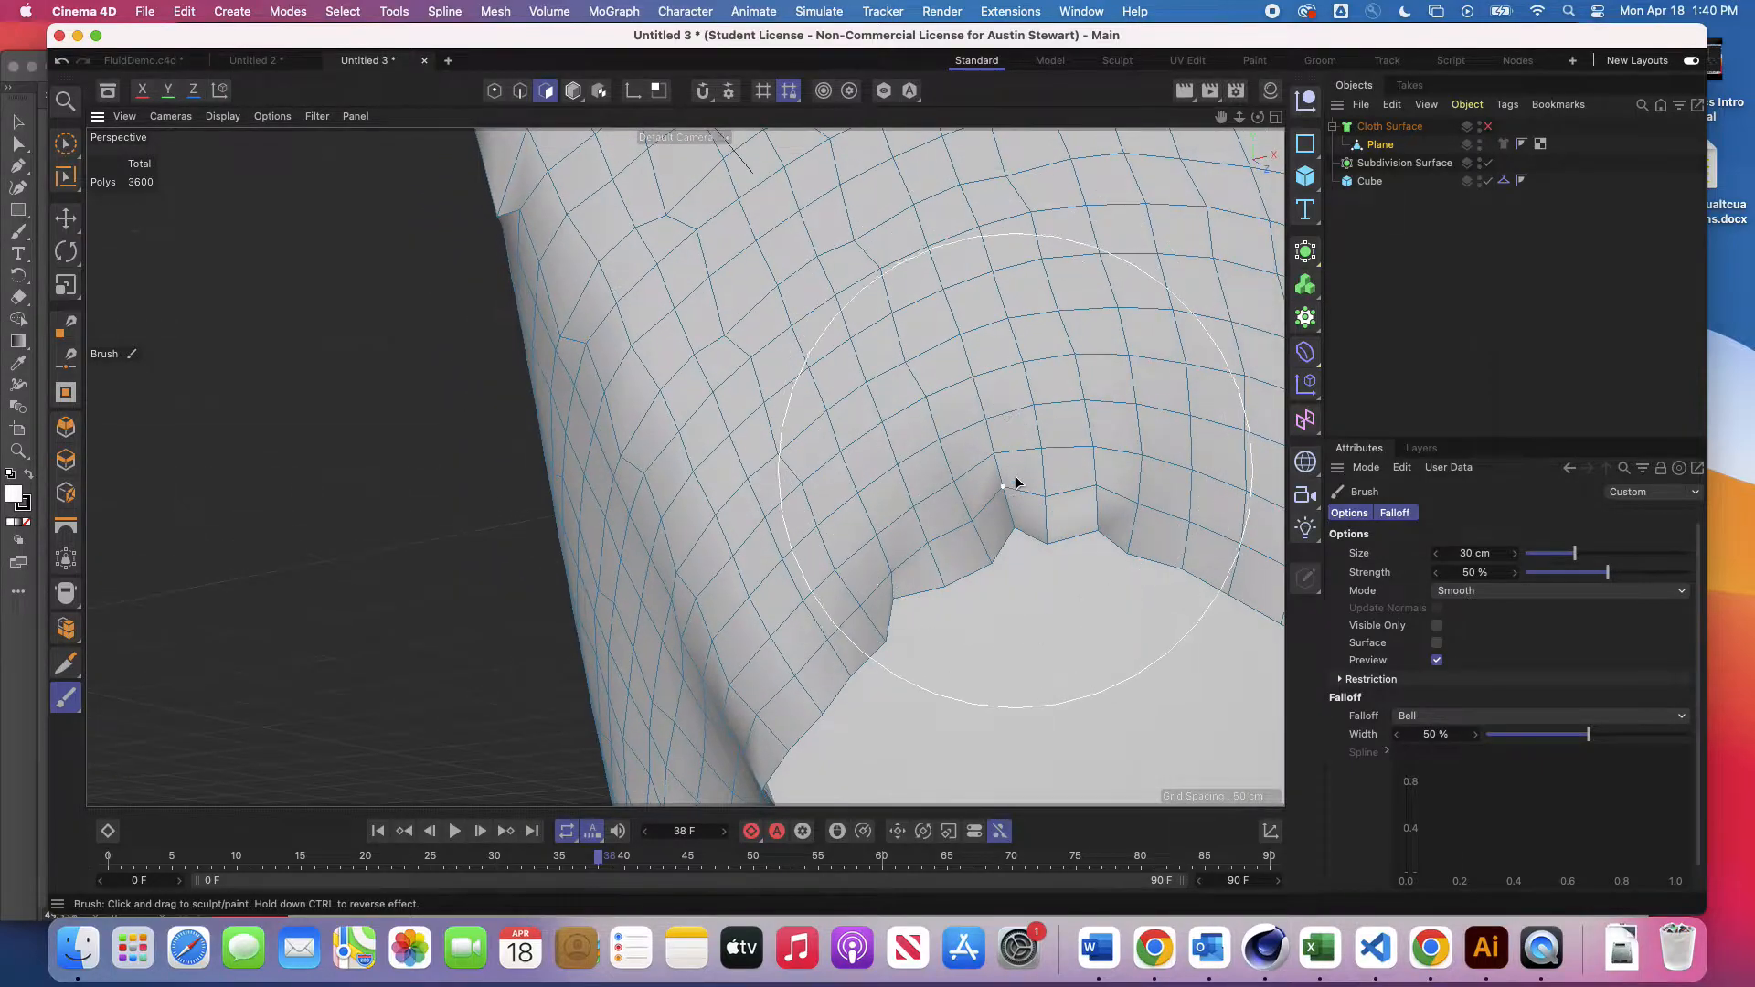
{"action": "left_click", "coordinate": [1022, 521]}
{"action": "left_click_drag", "start_coordinate": [1022, 522], "coordinate": [971, 565]}
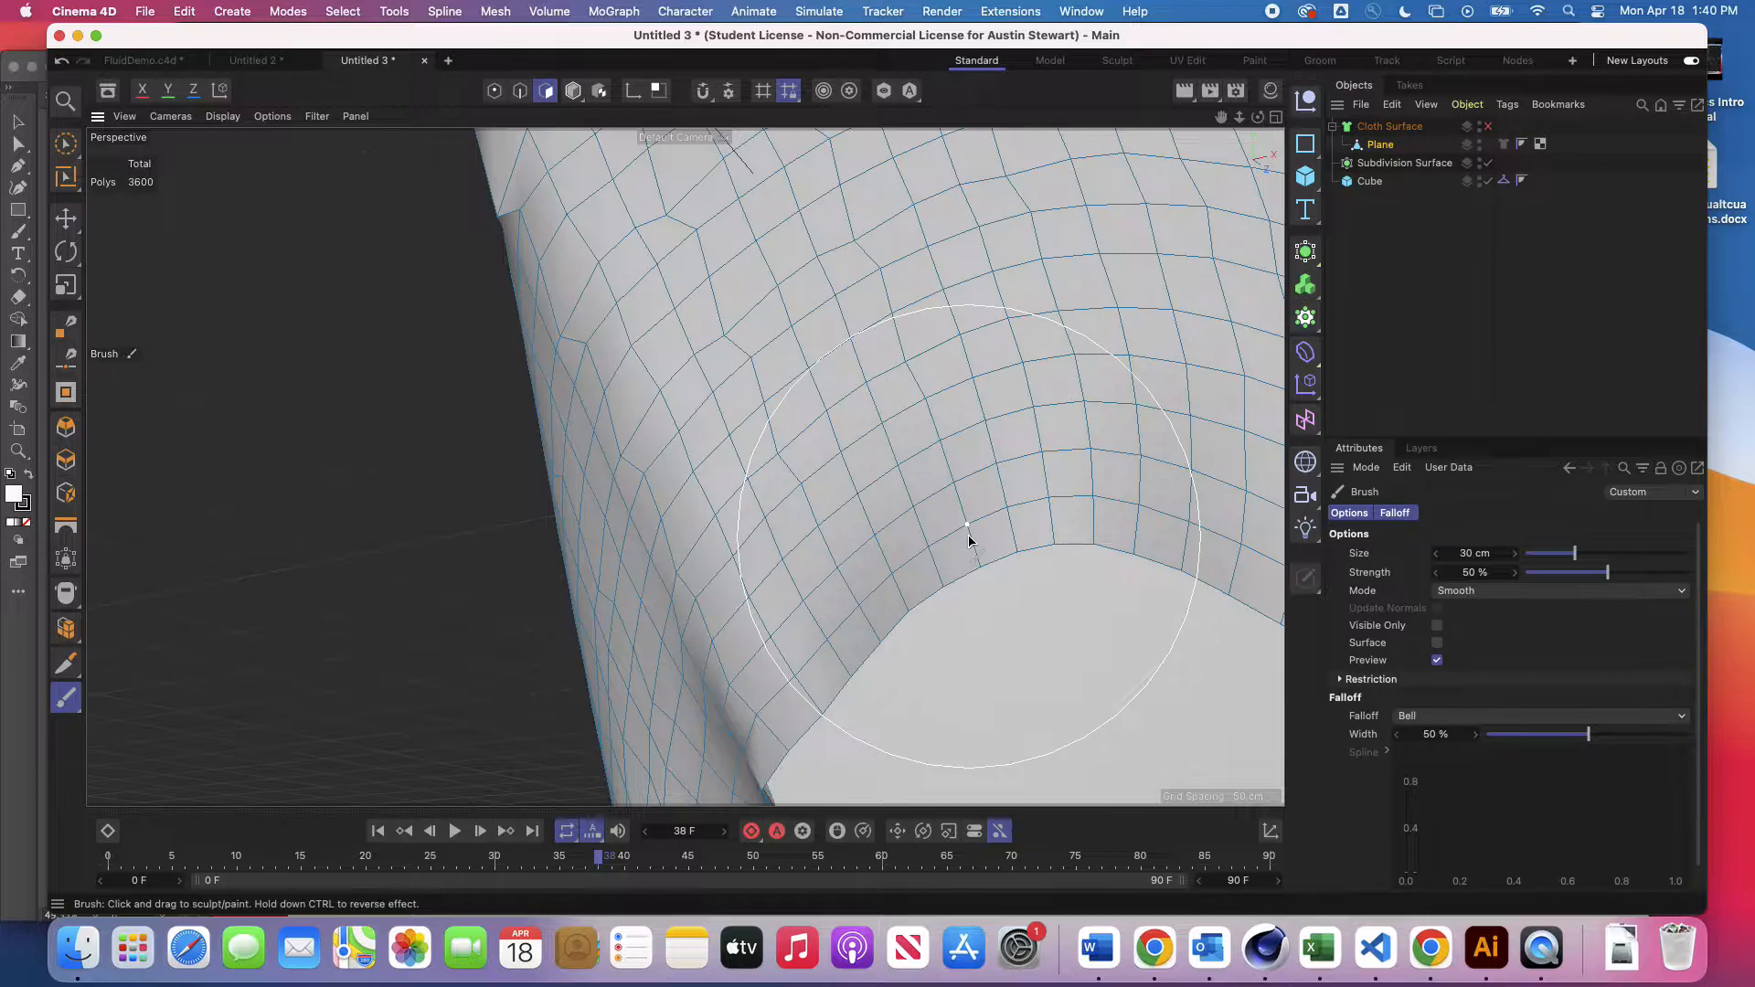
Step: Brush over the cloth's upper fold, hanging corners and remaining hems in Smooth mode from several sides
{"action": "scroll", "coordinate": [968, 536], "scroll_direction": "down", "scroll_amount": 10}
{"action": "left_click_drag", "start_coordinate": [969, 519], "coordinate": [992, 667], "text": "alt"}
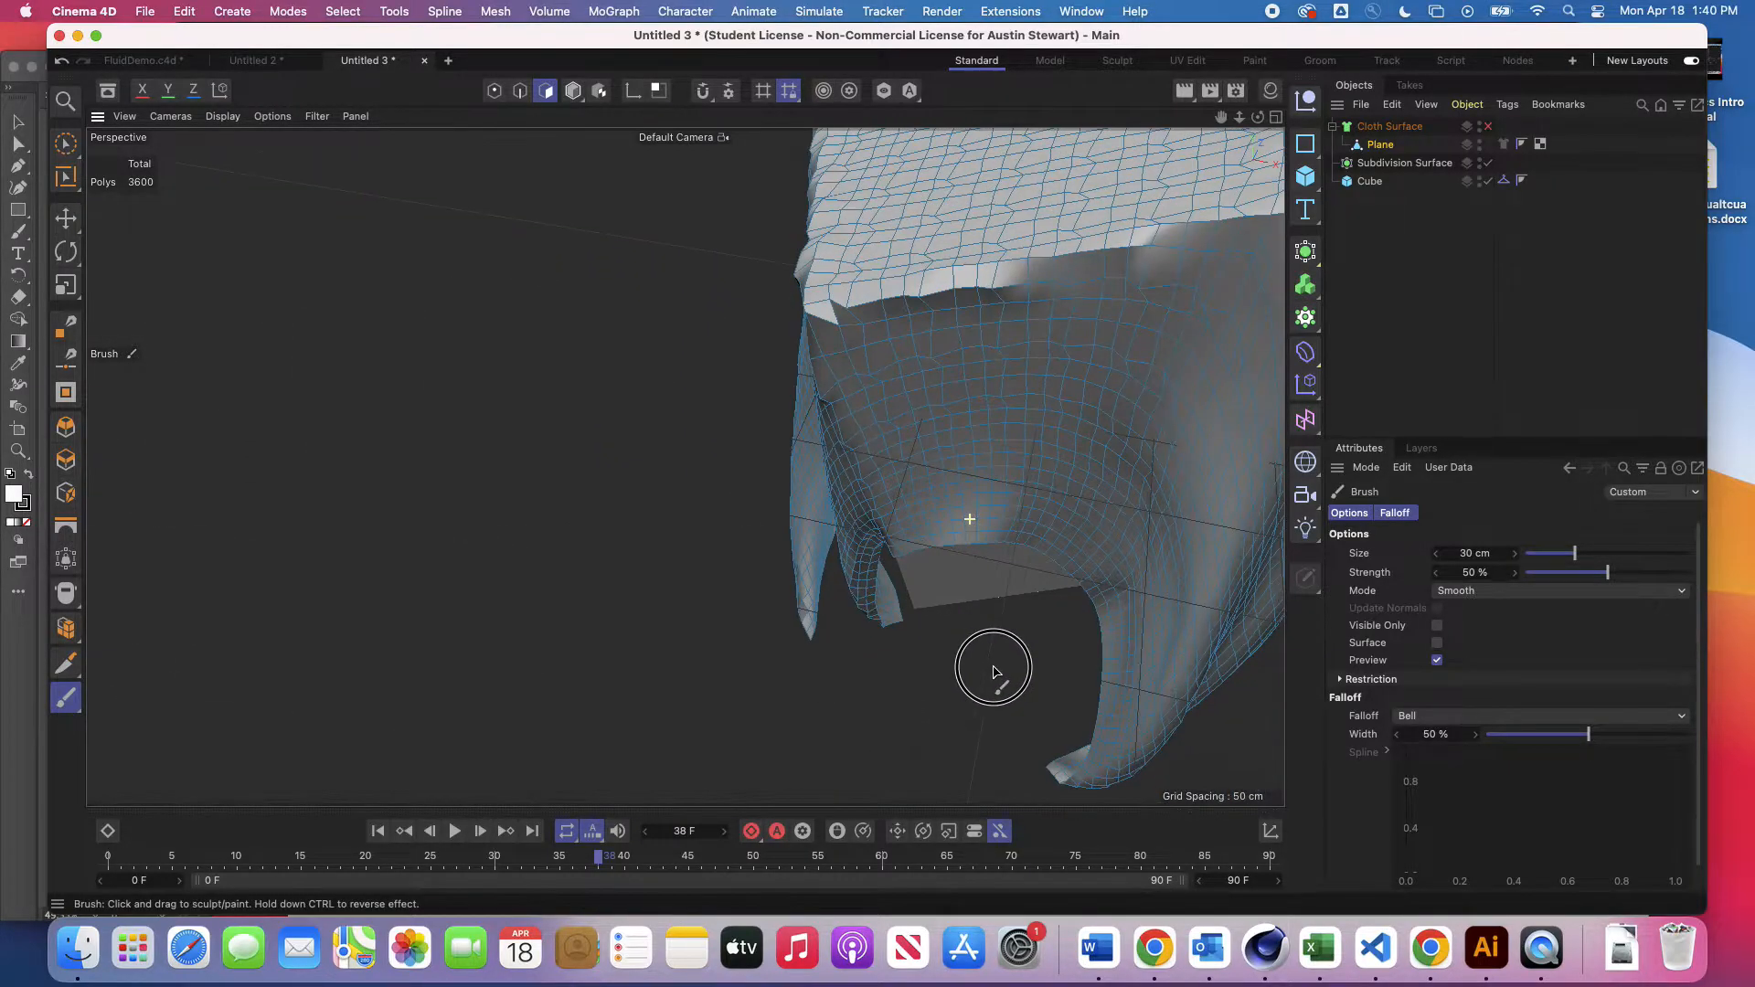
{"action": "mouse_move", "coordinate": [828, 310]}
{"action": "left_mouse_down"}
{"action": "mouse_move", "coordinate": [941, 305]}
{"action": "mouse_move", "coordinate": [1230, 235]}
{"action": "left_mouse_up"}
{"action": "left_click_drag", "start_coordinate": [858, 370], "coordinate": [832, 414]}
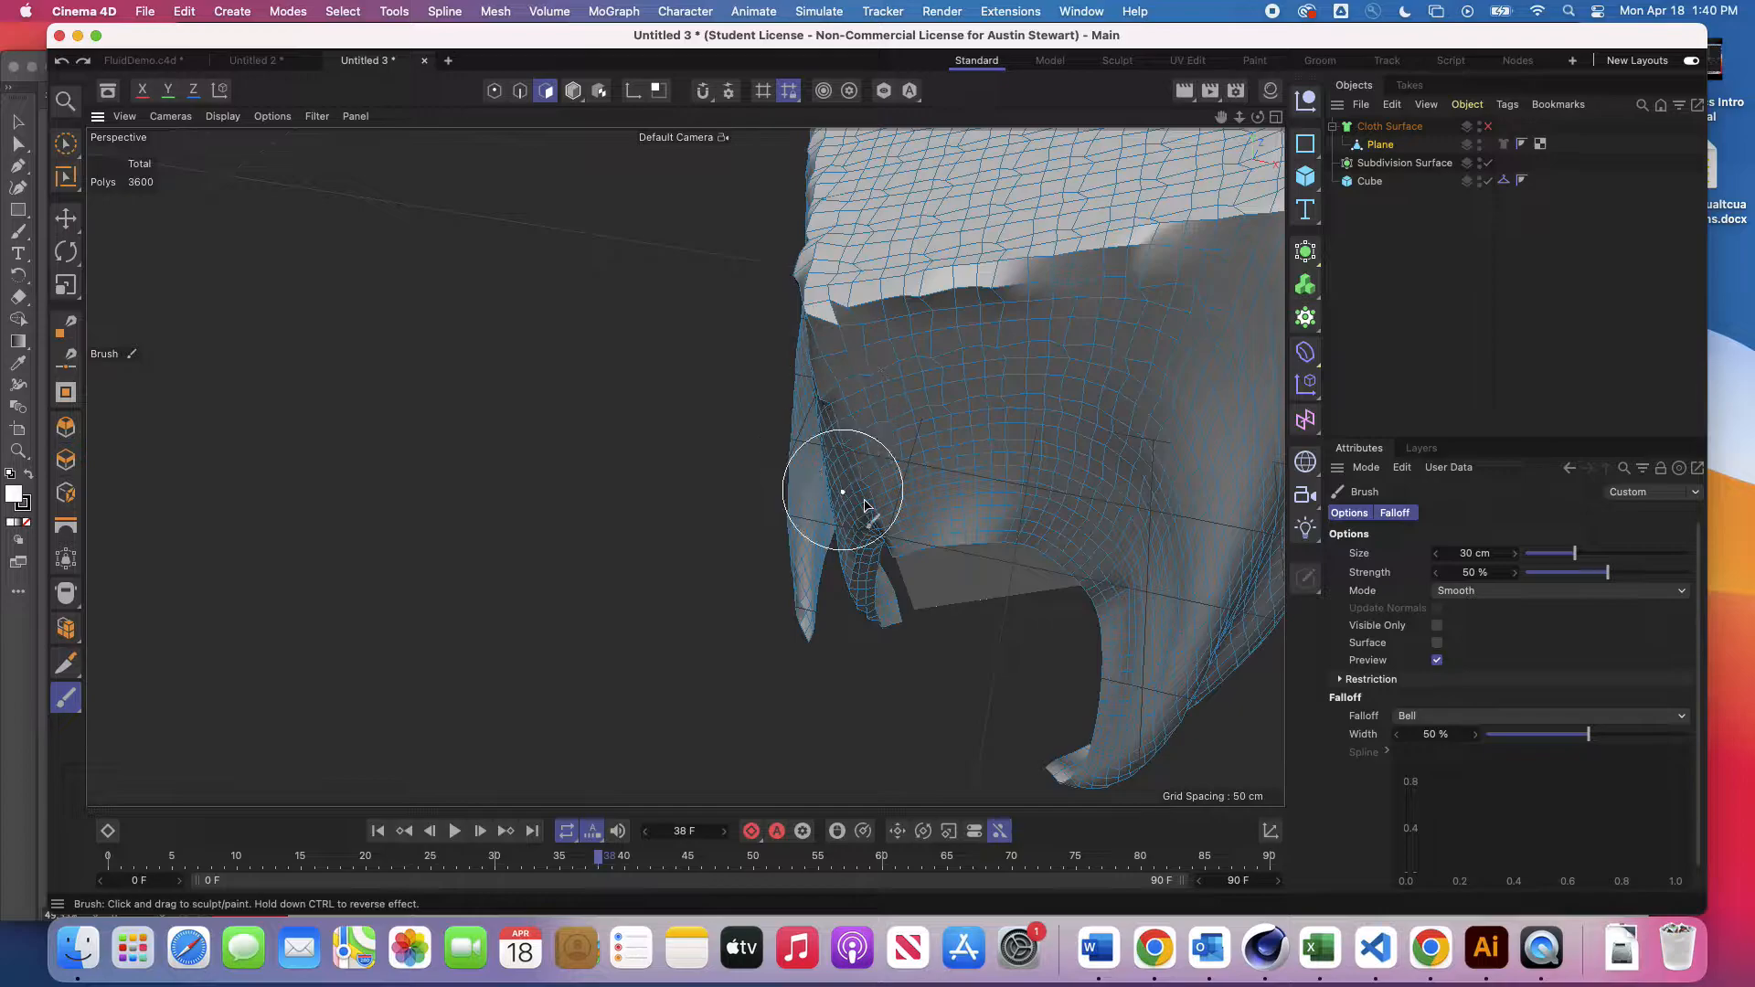
{"action": "left_click_drag", "start_coordinate": [869, 478], "coordinate": [960, 397], "text": "alt"}
{"action": "mouse_move", "coordinate": [607, 521]}
{"action": "left_mouse_down"}
{"action": "mouse_move", "coordinate": [646, 552]}
{"action": "mouse_move", "coordinate": [752, 764]}
{"action": "mouse_move", "coordinate": [803, 737]}
{"action": "mouse_move", "coordinate": [827, 651]}
{"action": "mouse_move", "coordinate": [783, 666]}
{"action": "mouse_move", "coordinate": [744, 619]}
{"action": "mouse_move", "coordinate": [759, 609]}
{"action": "mouse_move", "coordinate": [869, 705]}
{"action": "mouse_move", "coordinate": [704, 713]}
{"action": "mouse_move", "coordinate": [597, 552]}
{"action": "mouse_move", "coordinate": [521, 490]}
{"action": "left_mouse_up"}
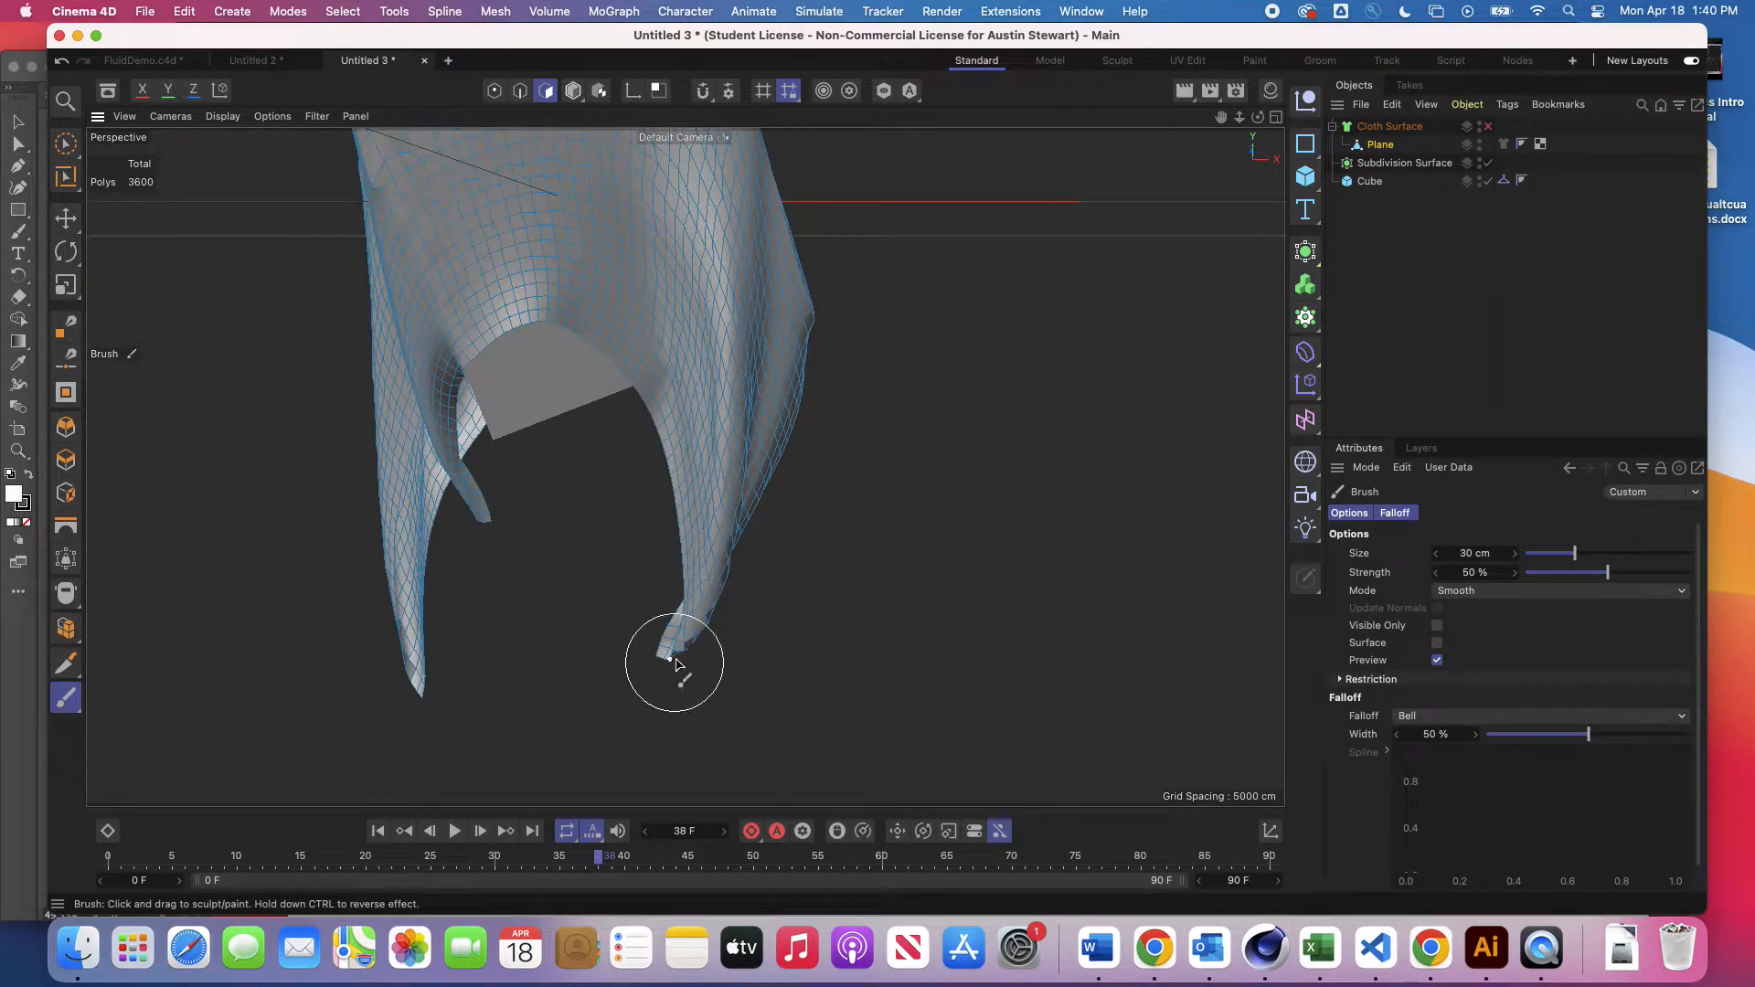
{"action": "mouse_move", "coordinate": [831, 521]}
{"action": "left_mouse_down", "text": "alt"}
{"action": "mouse_move", "coordinate": [567, 548]}
{"action": "mouse_move", "coordinate": [443, 595]}
{"action": "left_mouse_up", "text": "alt"}
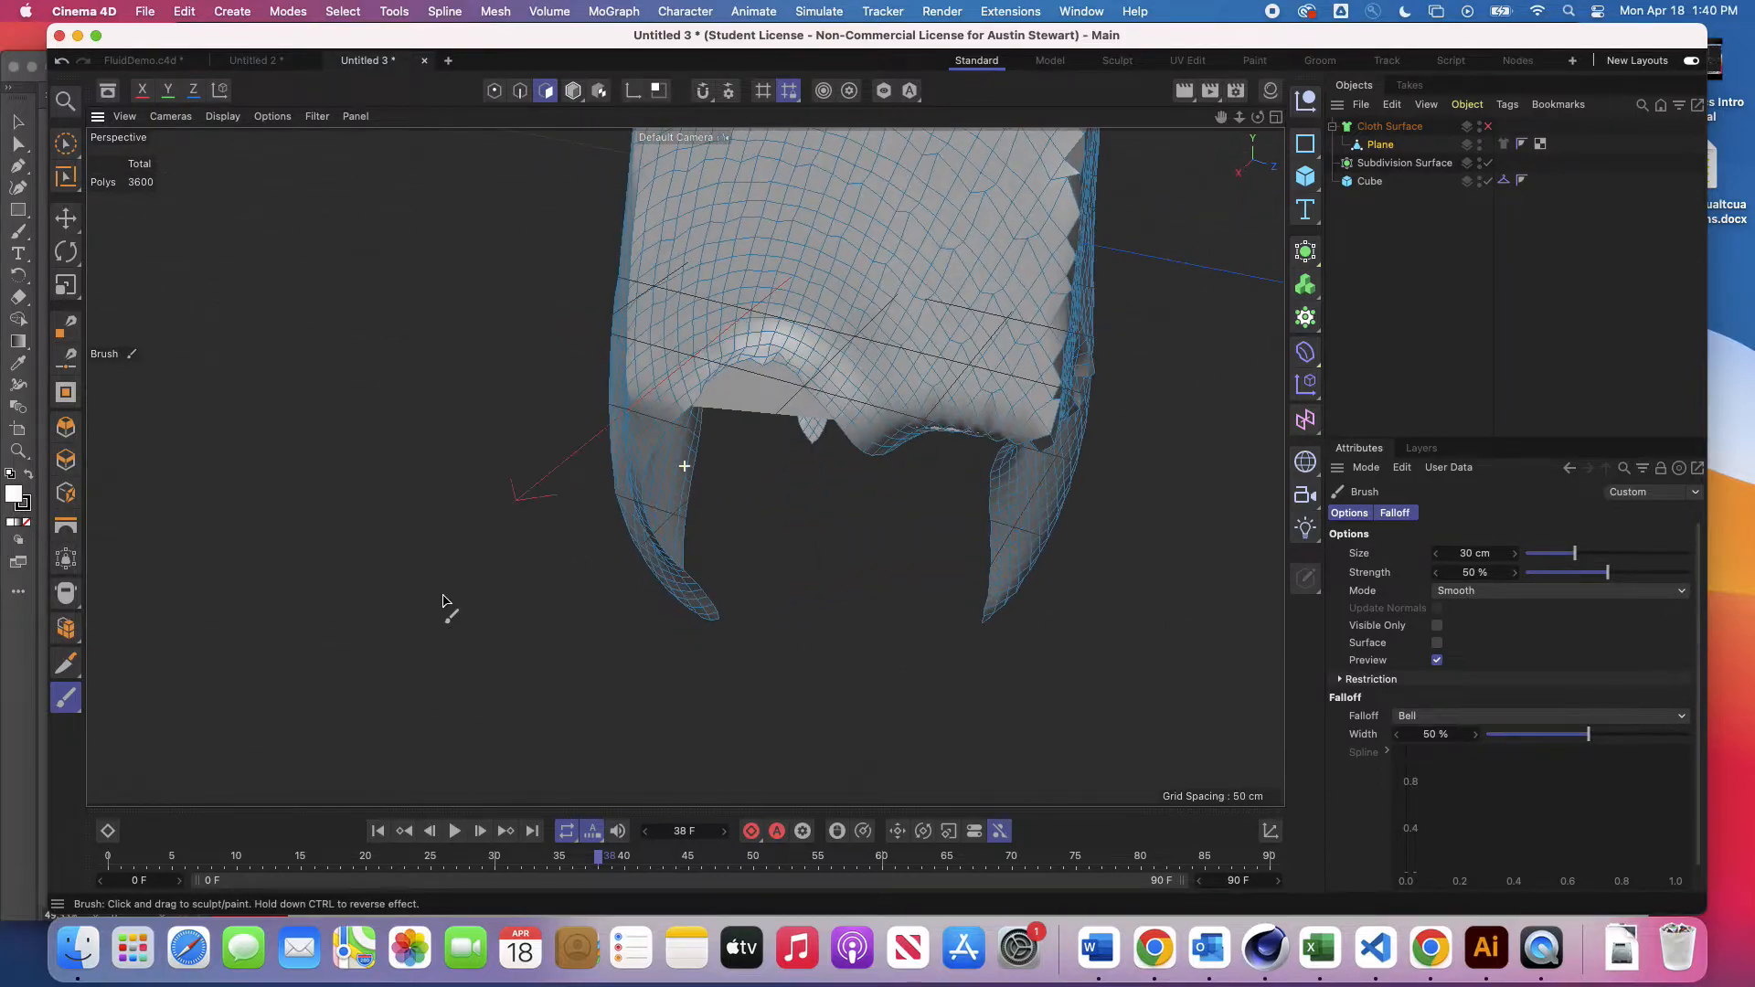
{"action": "mouse_move", "coordinate": [738, 370]}
{"action": "left_mouse_down"}
{"action": "mouse_move", "coordinate": [838, 430]}
{"action": "mouse_move", "coordinate": [980, 448]}
{"action": "mouse_move", "coordinate": [911, 443]}
{"action": "mouse_move", "coordinate": [947, 485]}
{"action": "mouse_move", "coordinate": [928, 352]}
{"action": "left_mouse_up"}
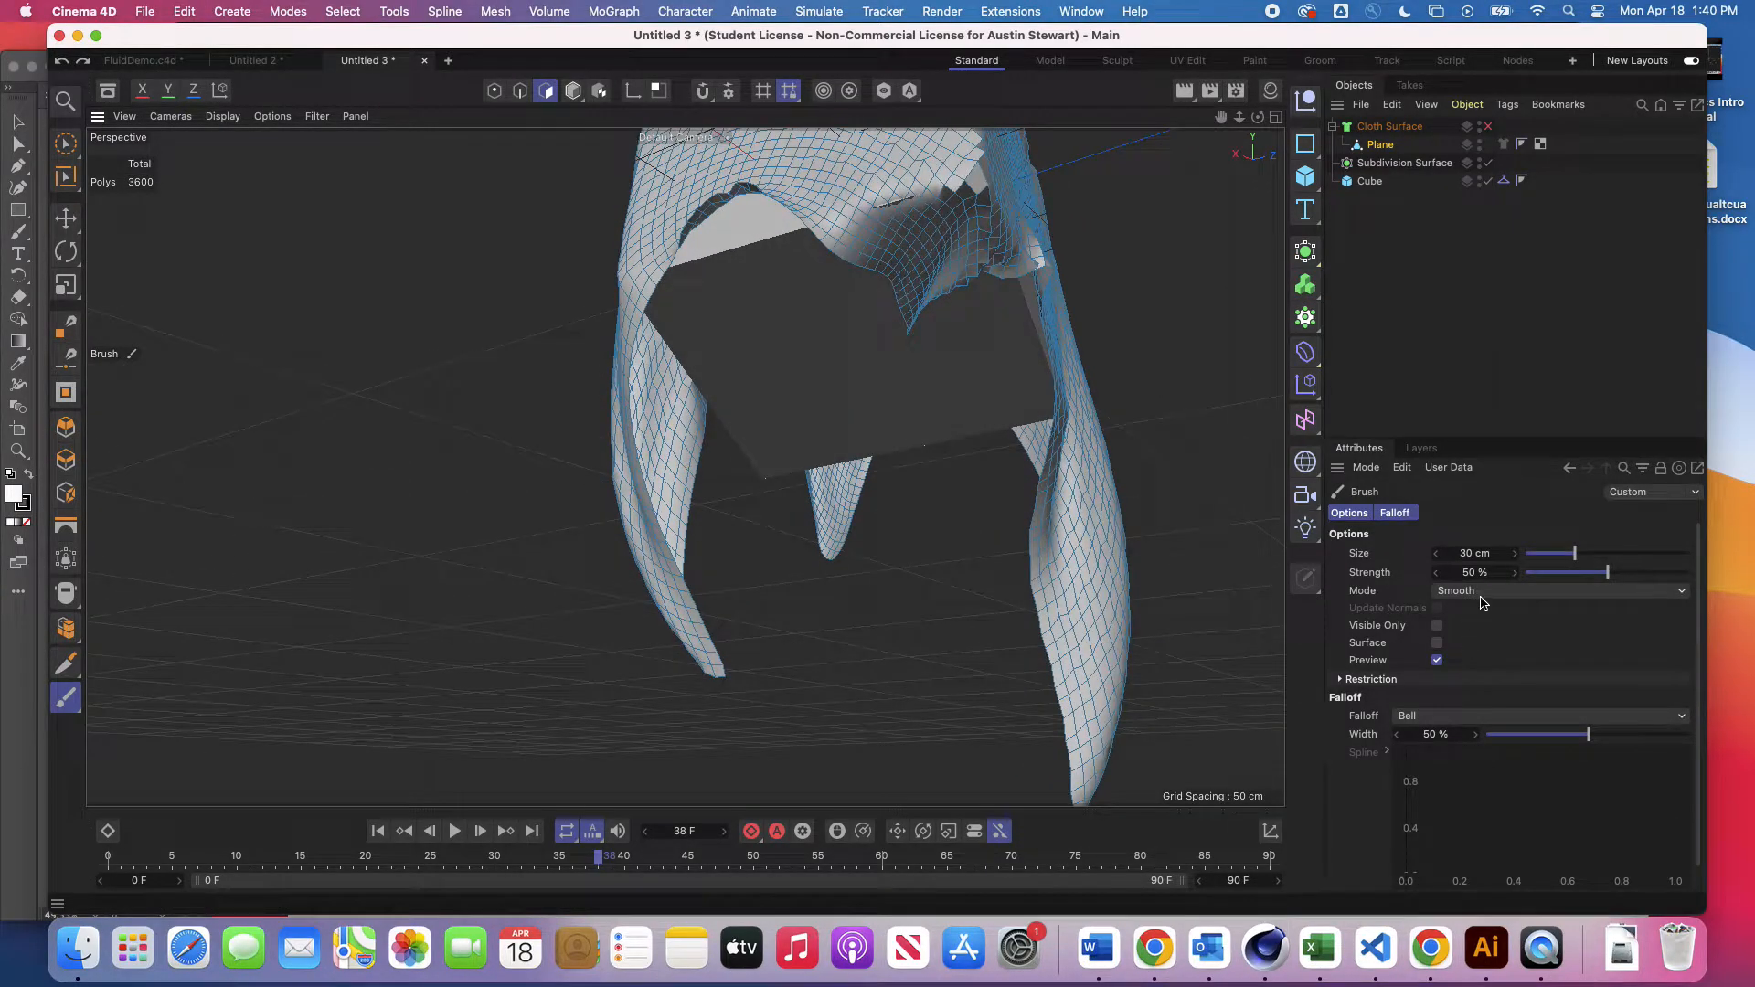
Step: Switch the Brush to Pull mode and pull the pointed hem tip hanging over the cube sideways
{"action": "mouse_move", "coordinate": [896, 217]}
{"action": "left_mouse_down", "text": "alt"}
{"action": "mouse_move", "coordinate": [886, 293]}
{"action": "mouse_move", "coordinate": [908, 266]}
{"action": "mouse_move", "coordinate": [807, 266]}
{"action": "mouse_move", "coordinate": [920, 243]}
{"action": "mouse_move", "coordinate": [926, 219]}
{"action": "left_mouse_up", "text": "alt"}
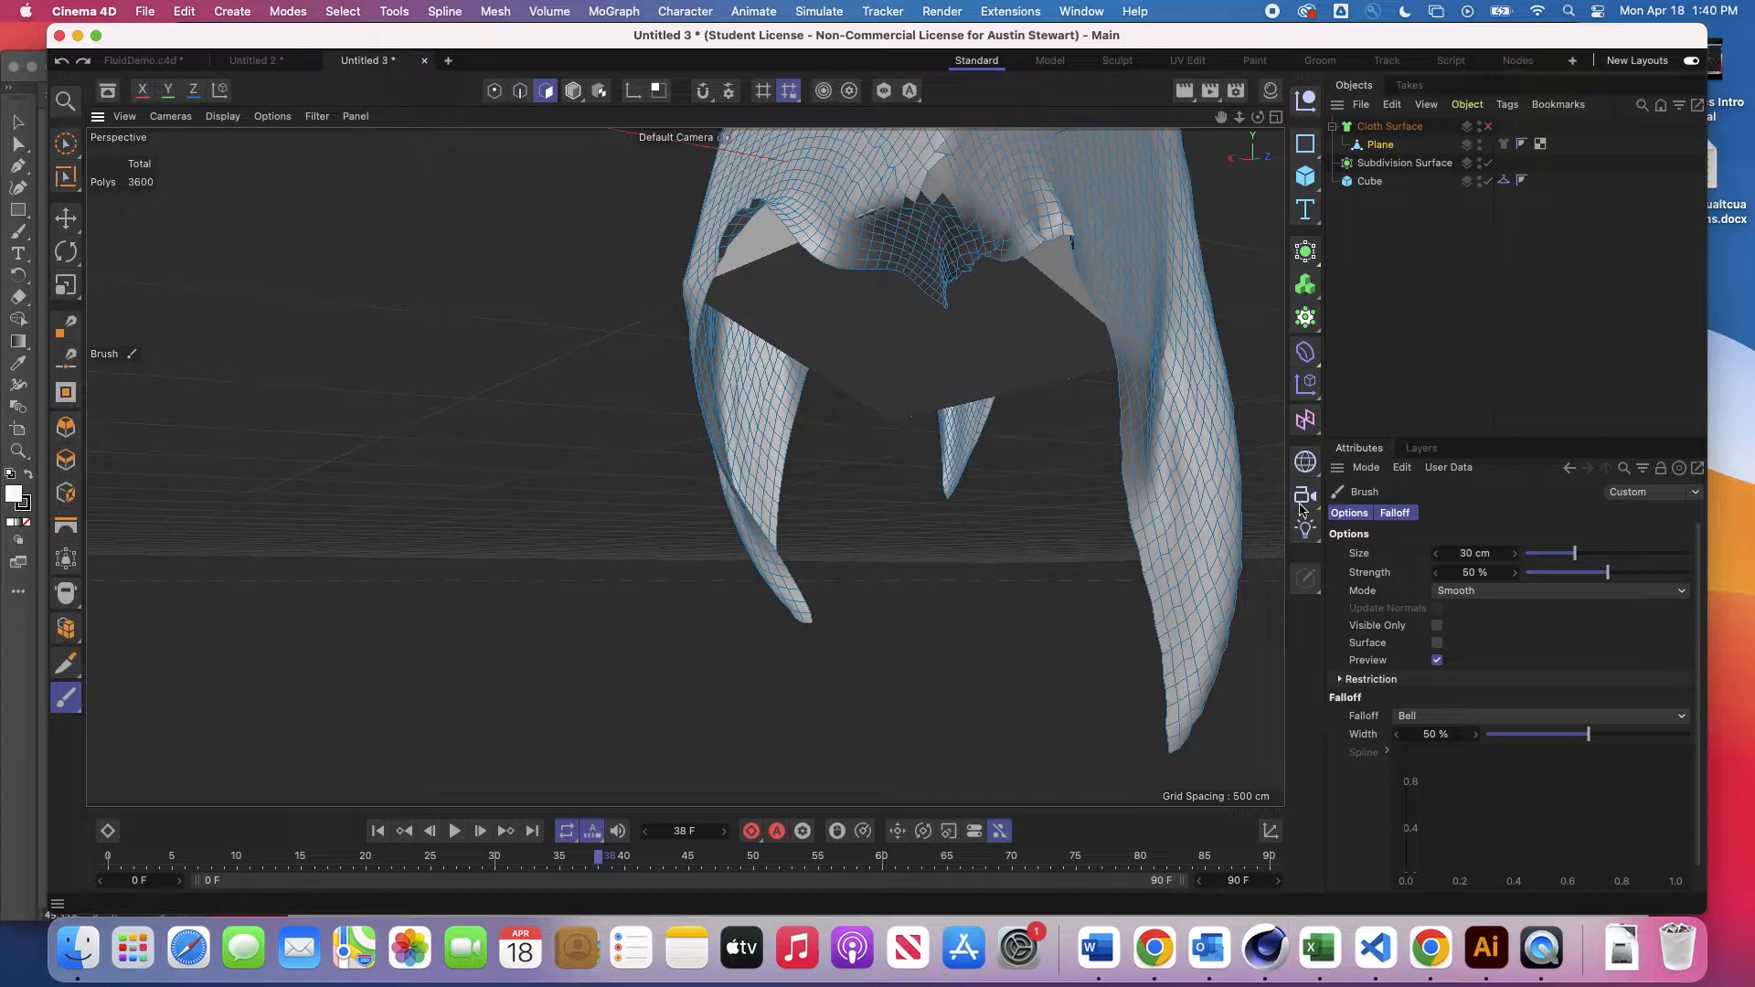
{"action": "left_click", "coordinate": [1487, 592]}
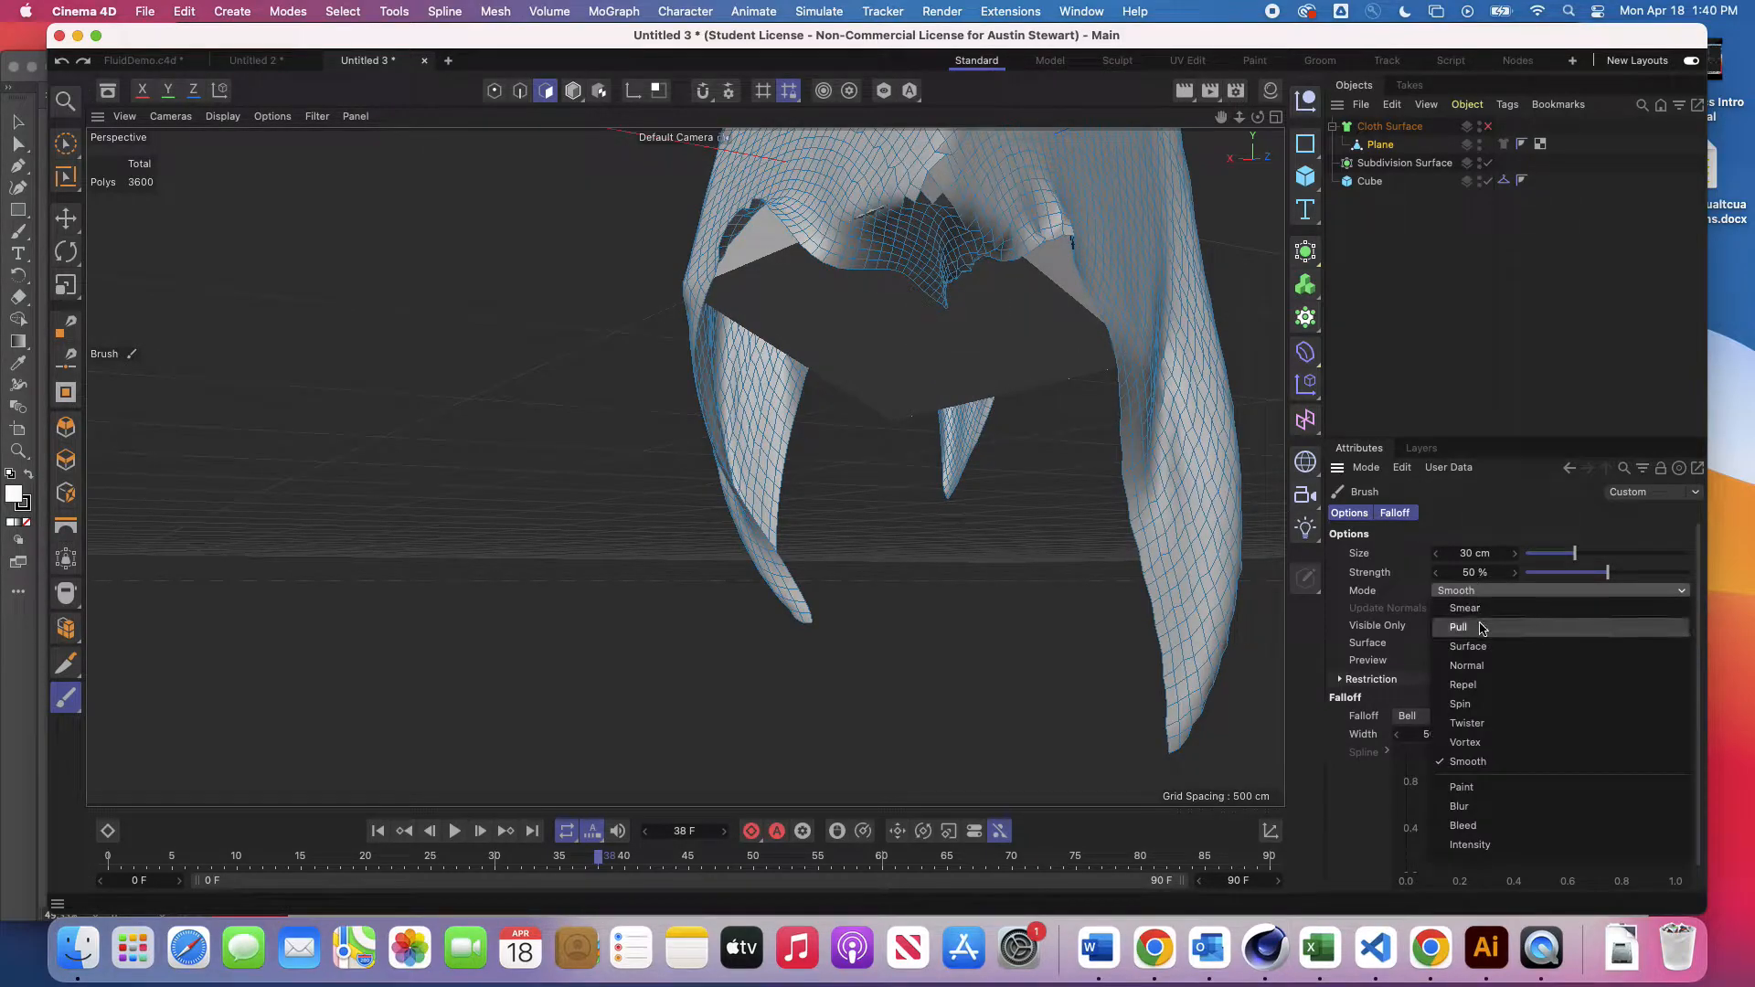
{"action": "left_click", "coordinate": [1474, 628]}
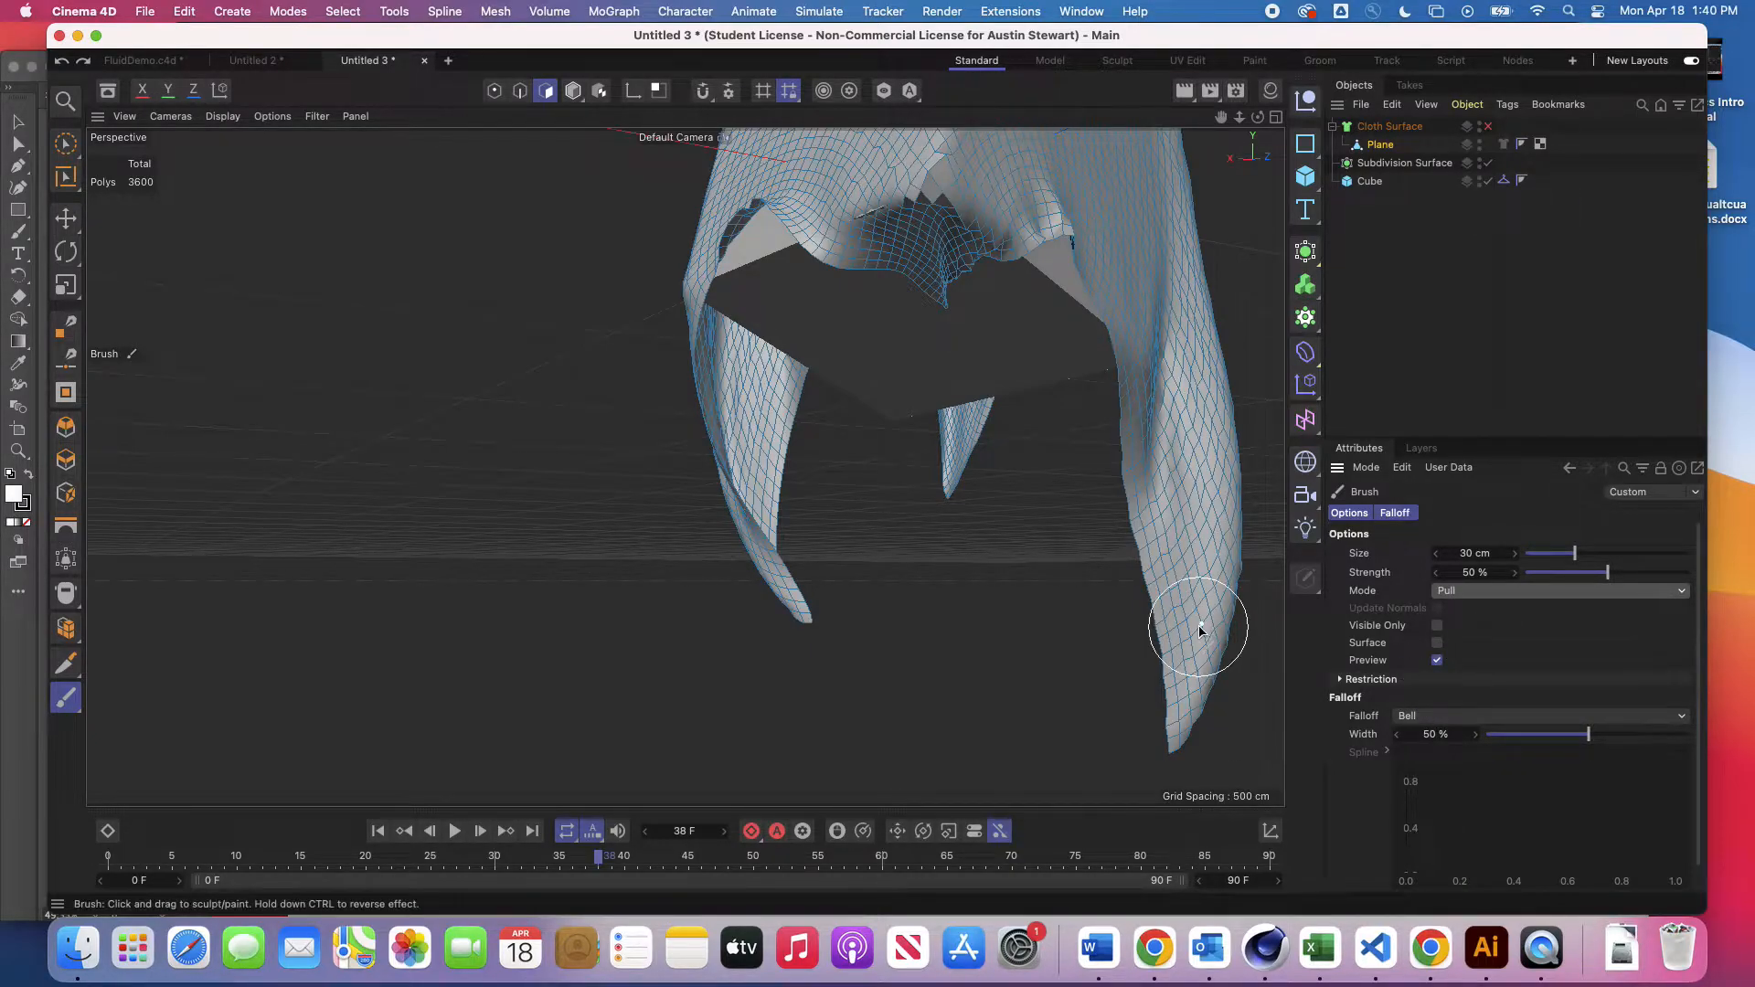
{"action": "mouse_move", "coordinate": [944, 309]}
{"action": "left_mouse_down"}
{"action": "mouse_move", "coordinate": [929, 325]}
{"action": "mouse_move", "coordinate": [952, 298]}
{"action": "mouse_move", "coordinate": [863, 320]}
{"action": "left_mouse_up"}
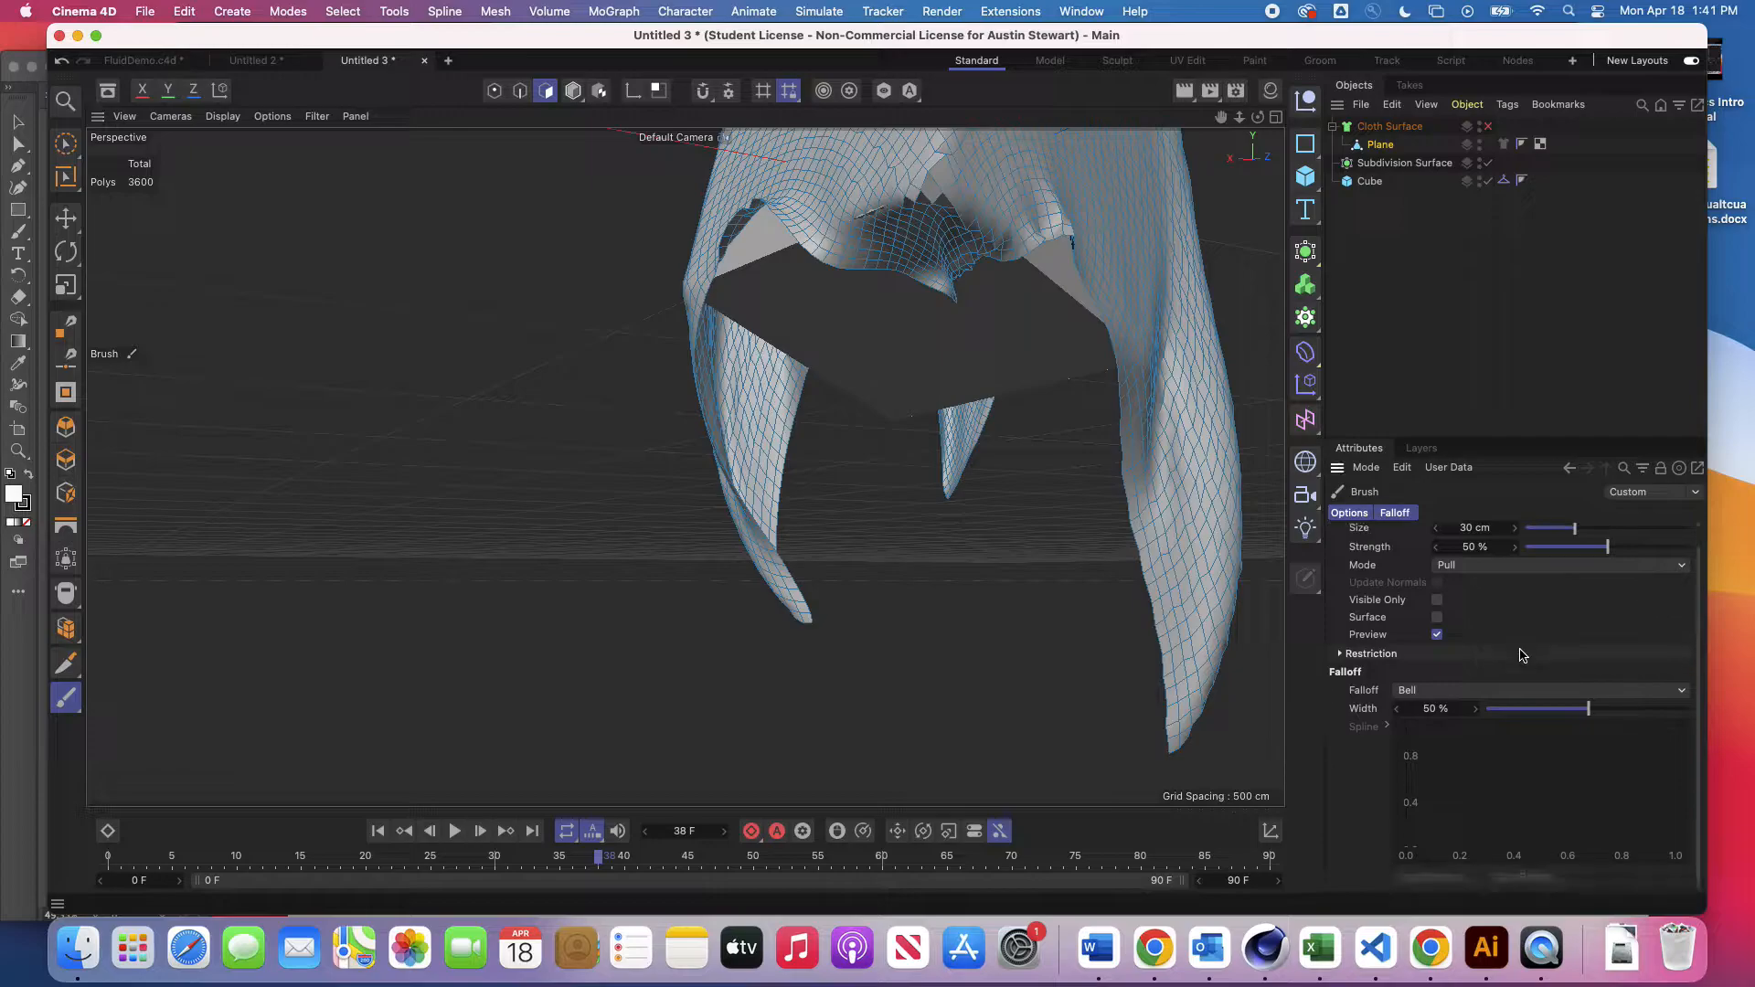
{"action": "left_click", "coordinate": [1482, 591]}
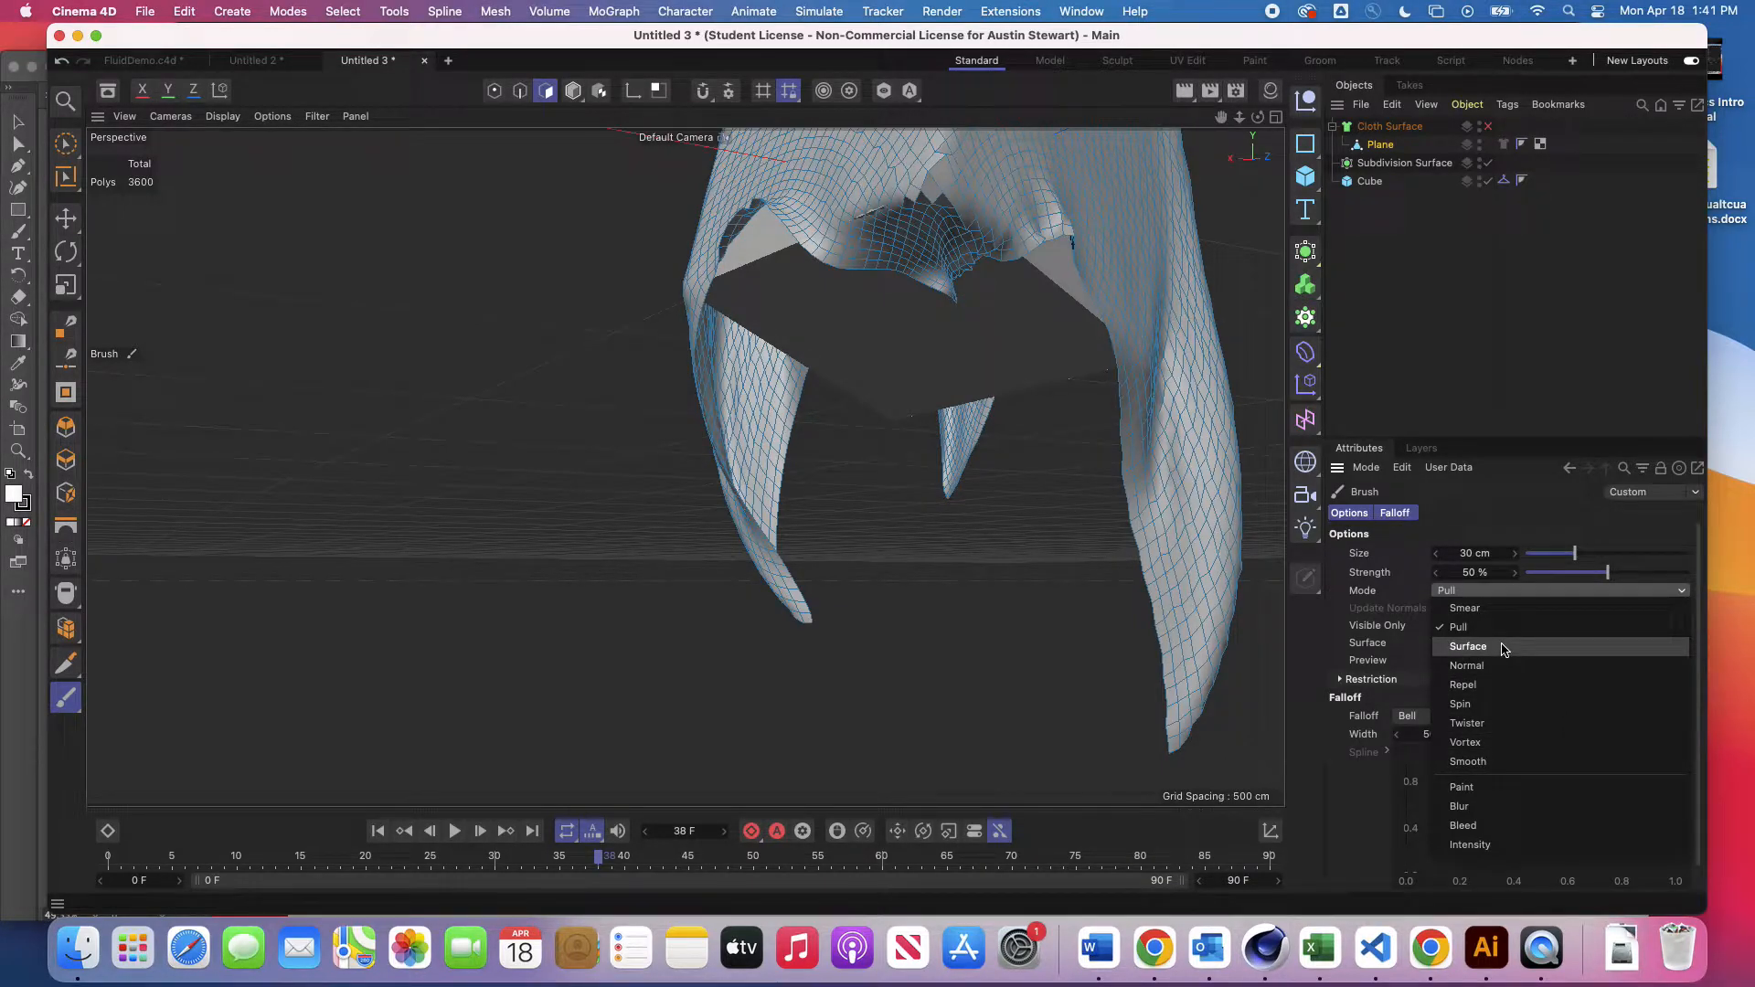
{"action": "left_click", "coordinate": [1468, 646]}
{"action": "left_click", "coordinate": [1481, 592]}
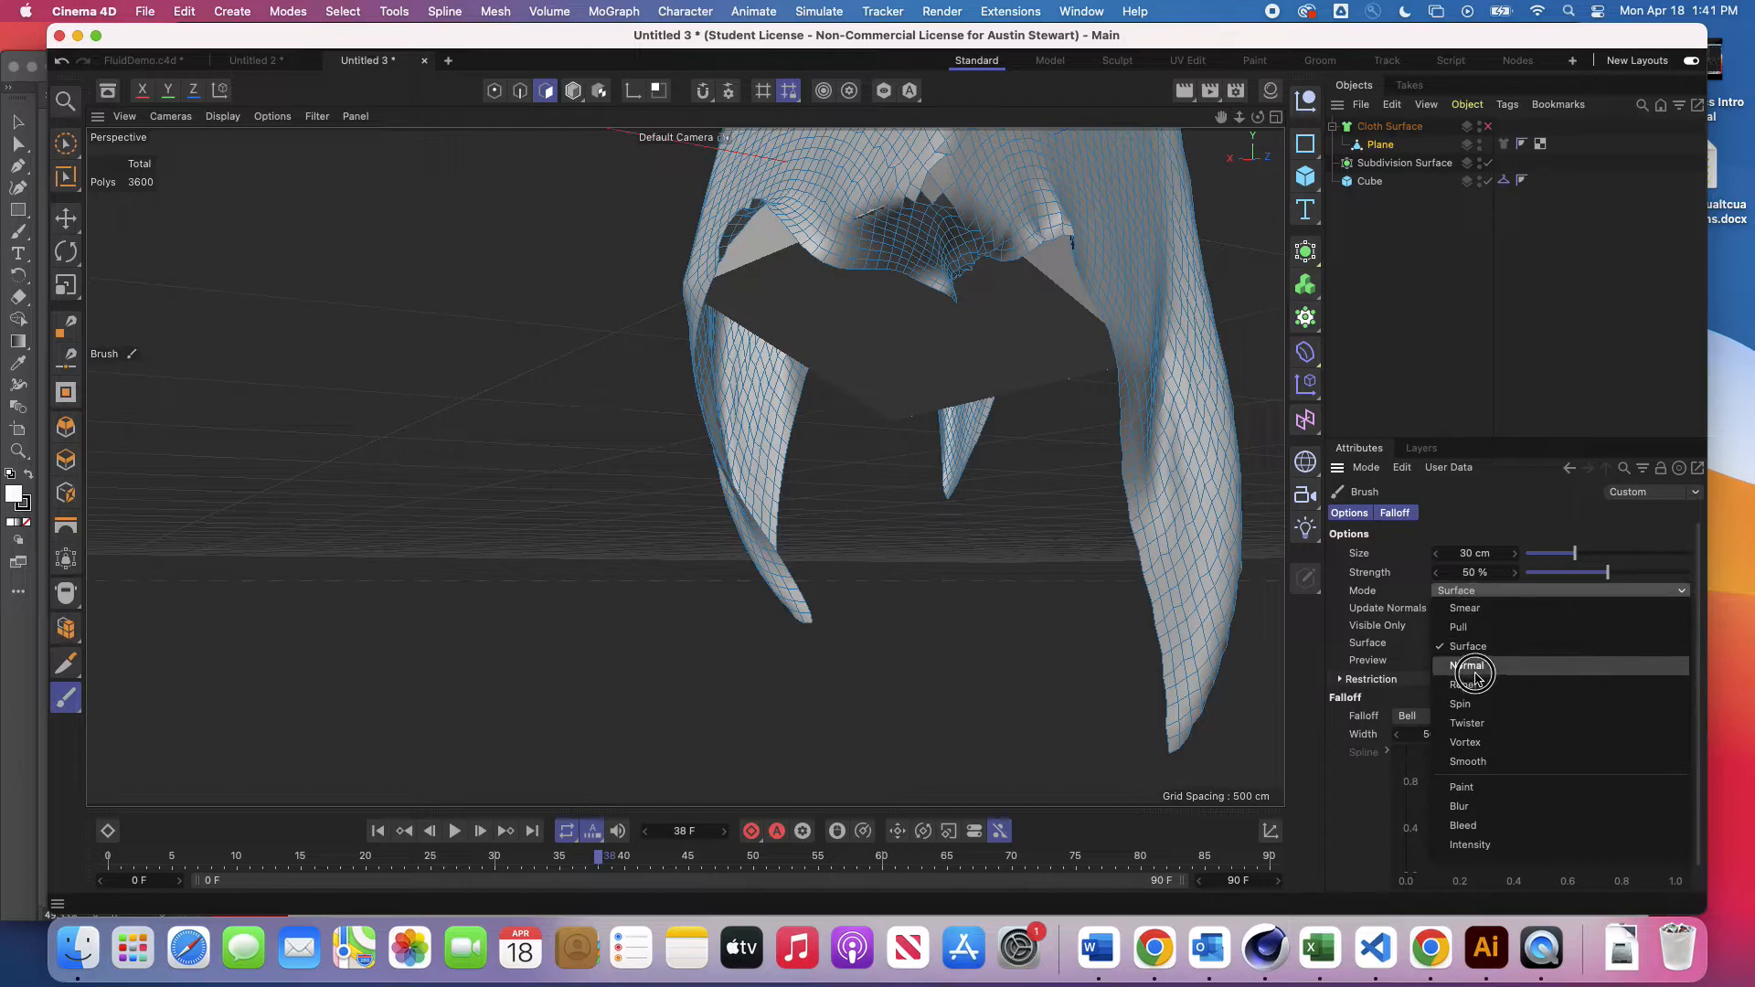
{"action": "left_click", "coordinate": [1458, 627]}
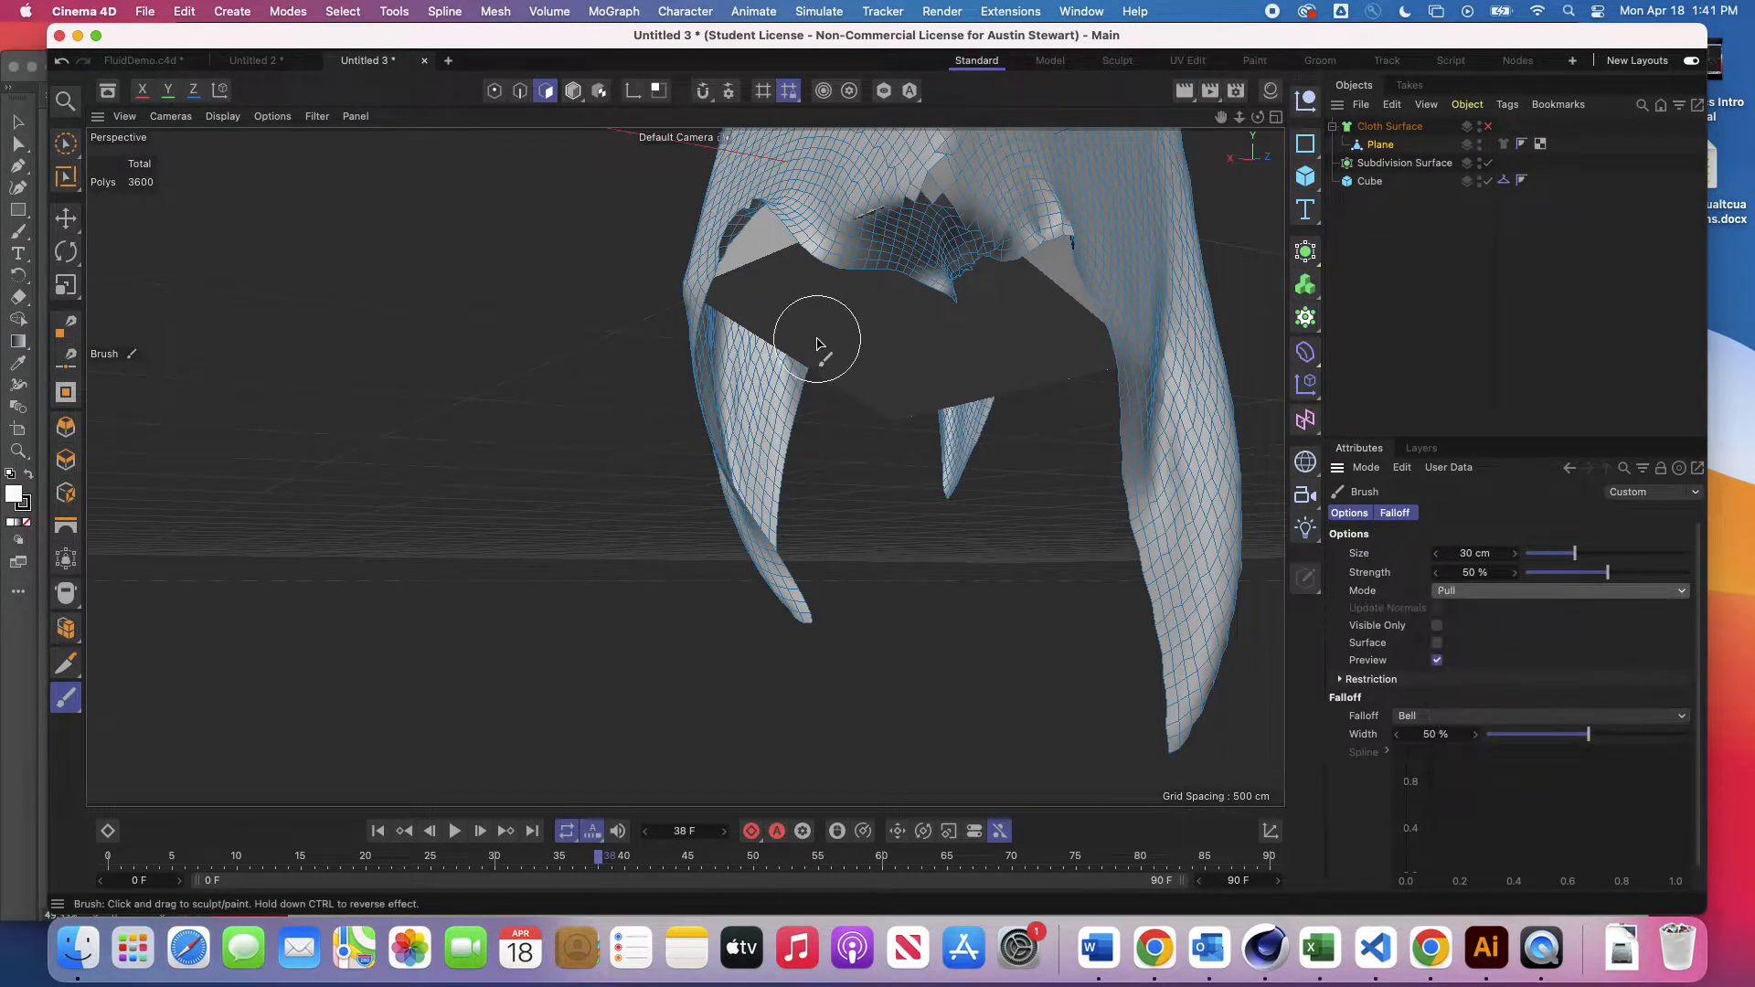
Step: Pull the jagged middle of the cloth's front hem sideways along the cube's lower edge with the Brush in Pull mode
{"action": "left_click_drag", "start_coordinate": [821, 349], "coordinate": [830, 413], "text": "alt"}
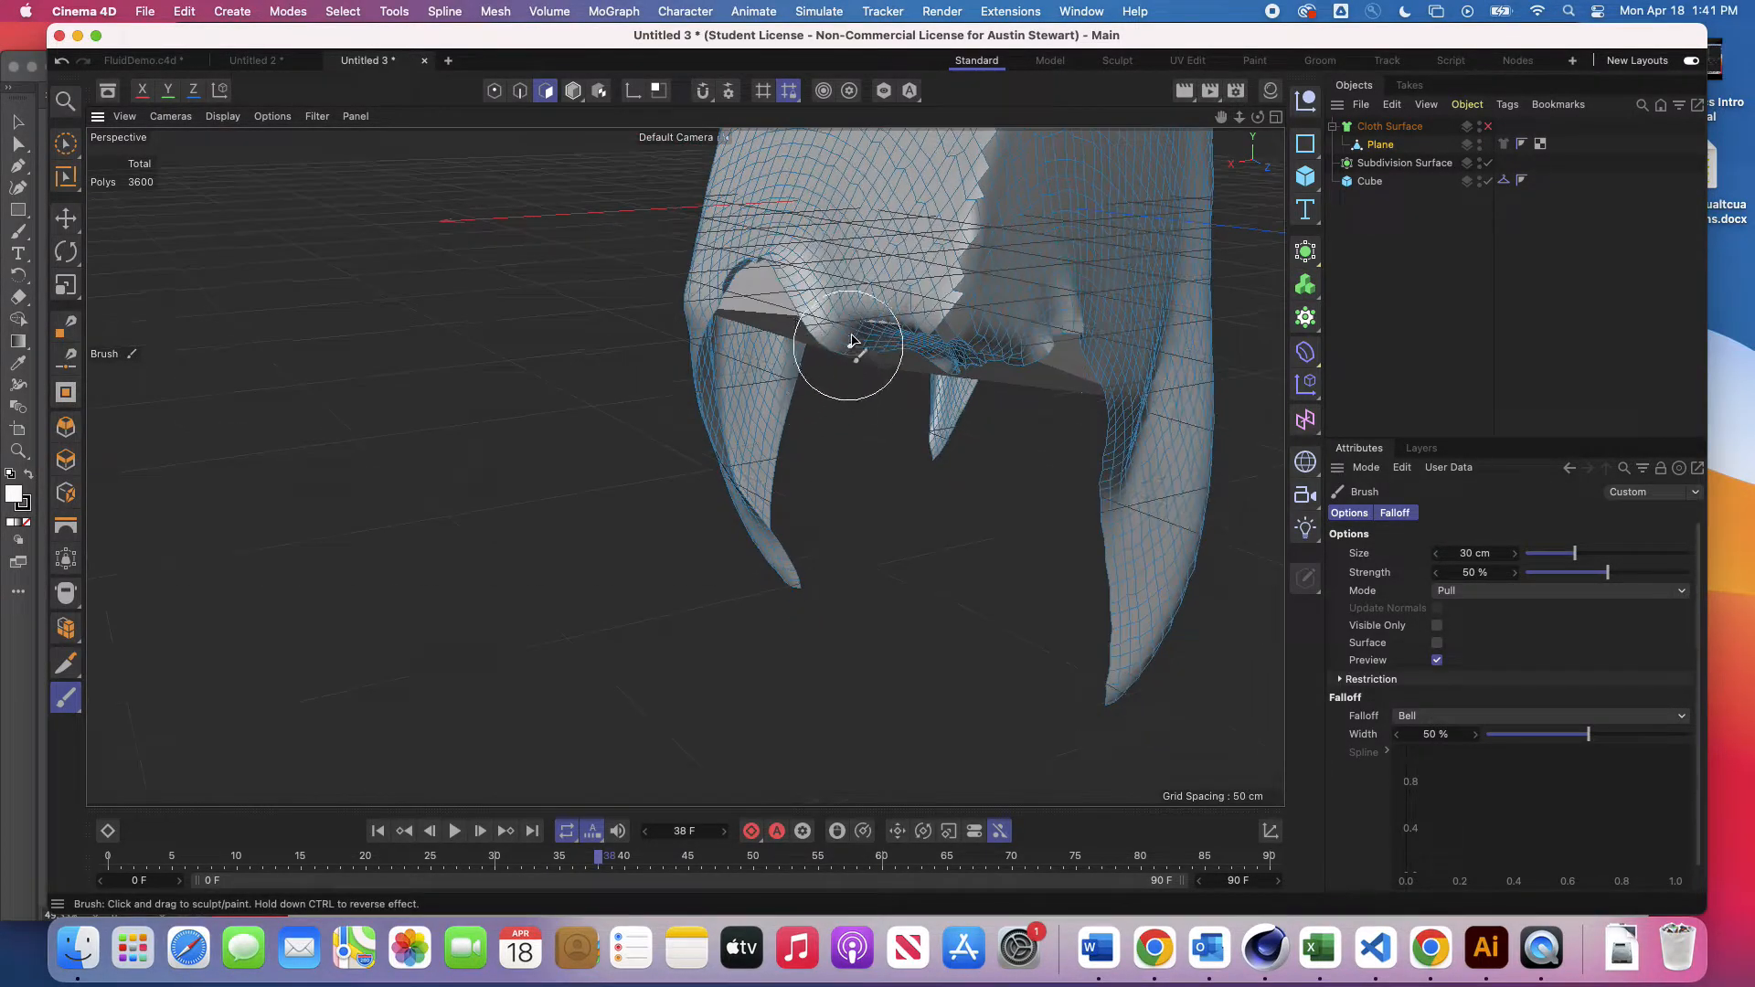
{"action": "scroll", "coordinate": [852, 331], "scroll_direction": "up", "scroll_amount": 5}
{"action": "mouse_move", "coordinate": [886, 349]}
{"action": "left_mouse_down", "text": "alt"}
{"action": "mouse_move", "coordinate": [886, 293]}
{"action": "mouse_move", "coordinate": [1052, 257]}
{"action": "mouse_move", "coordinate": [1225, 307]}
{"action": "mouse_move", "coordinate": [1258, 340]}
{"action": "left_mouse_up", "text": "alt"}
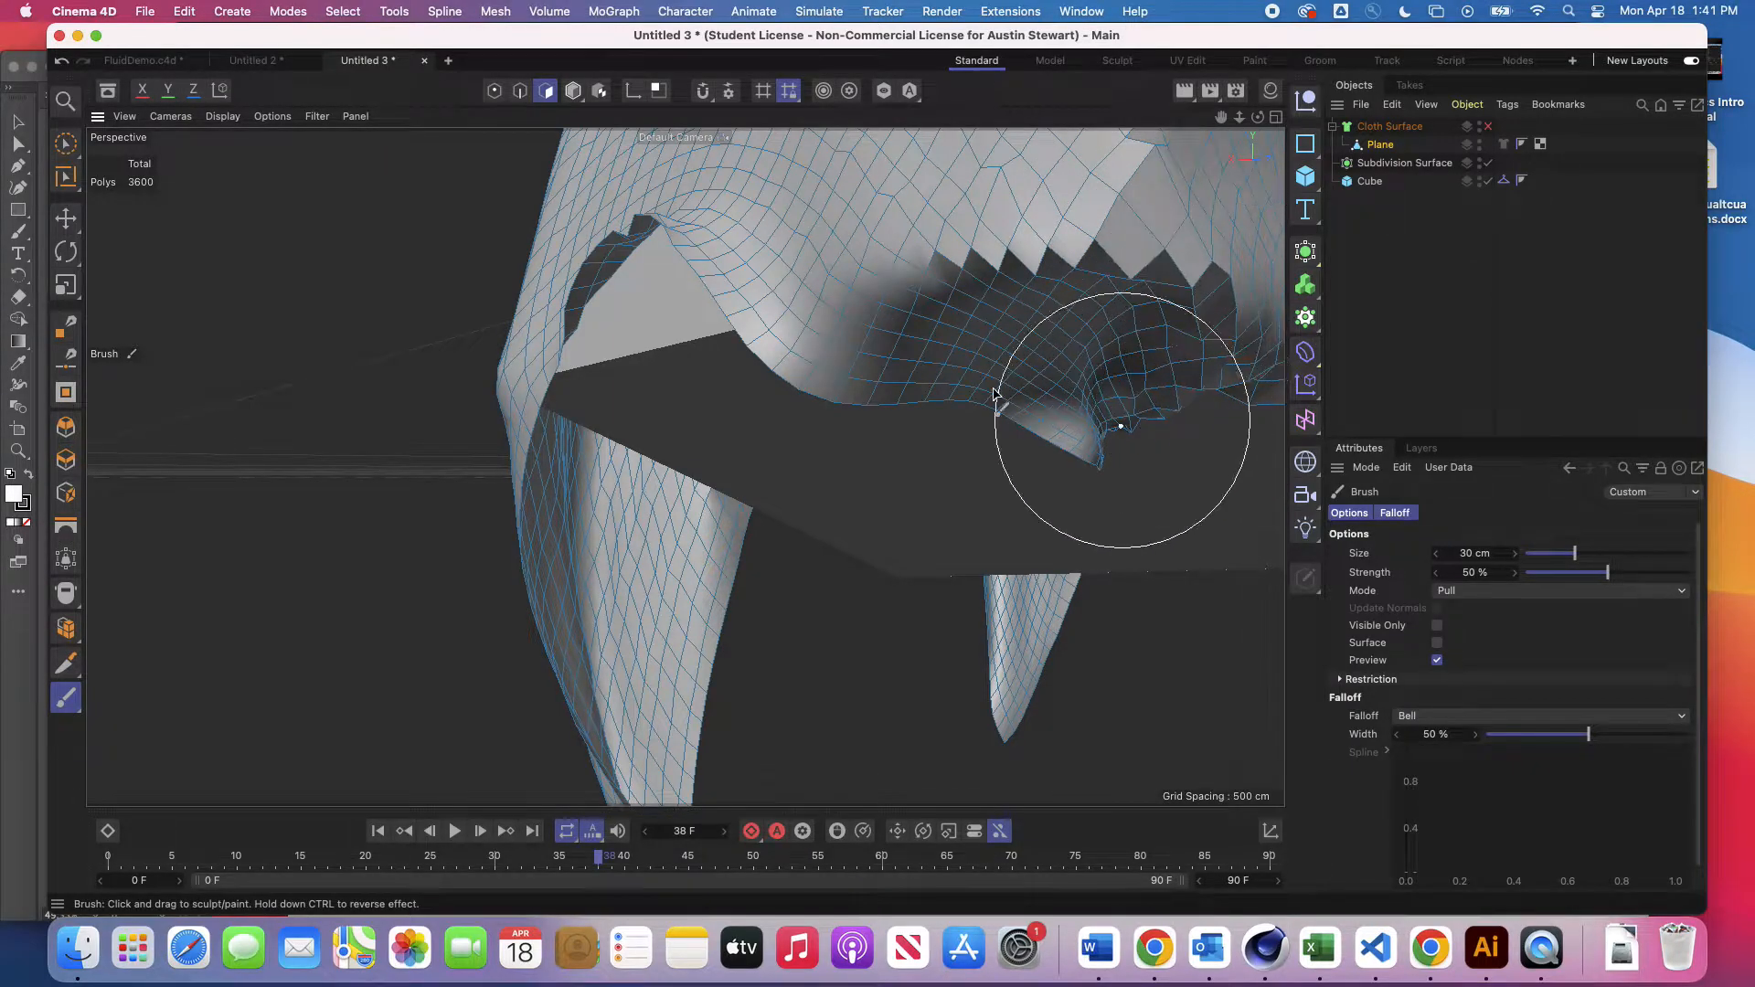
{"action": "scroll", "coordinate": [964, 389], "scroll_direction": "down", "scroll_amount": 5}
{"action": "mouse_move", "coordinate": [961, 383]}
{"action": "left_mouse_down"}
{"action": "mouse_move", "coordinate": [960, 338]}
{"action": "mouse_move", "coordinate": [909, 366]}
{"action": "mouse_move", "coordinate": [990, 353]}
{"action": "mouse_move", "coordinate": [1083, 395]}
{"action": "left_mouse_up"}
Step: Switch the Brush to Smooth mode and smooth the jagged middle section of the cloth's front hem
{"action": "left_click", "coordinate": [1506, 594]}
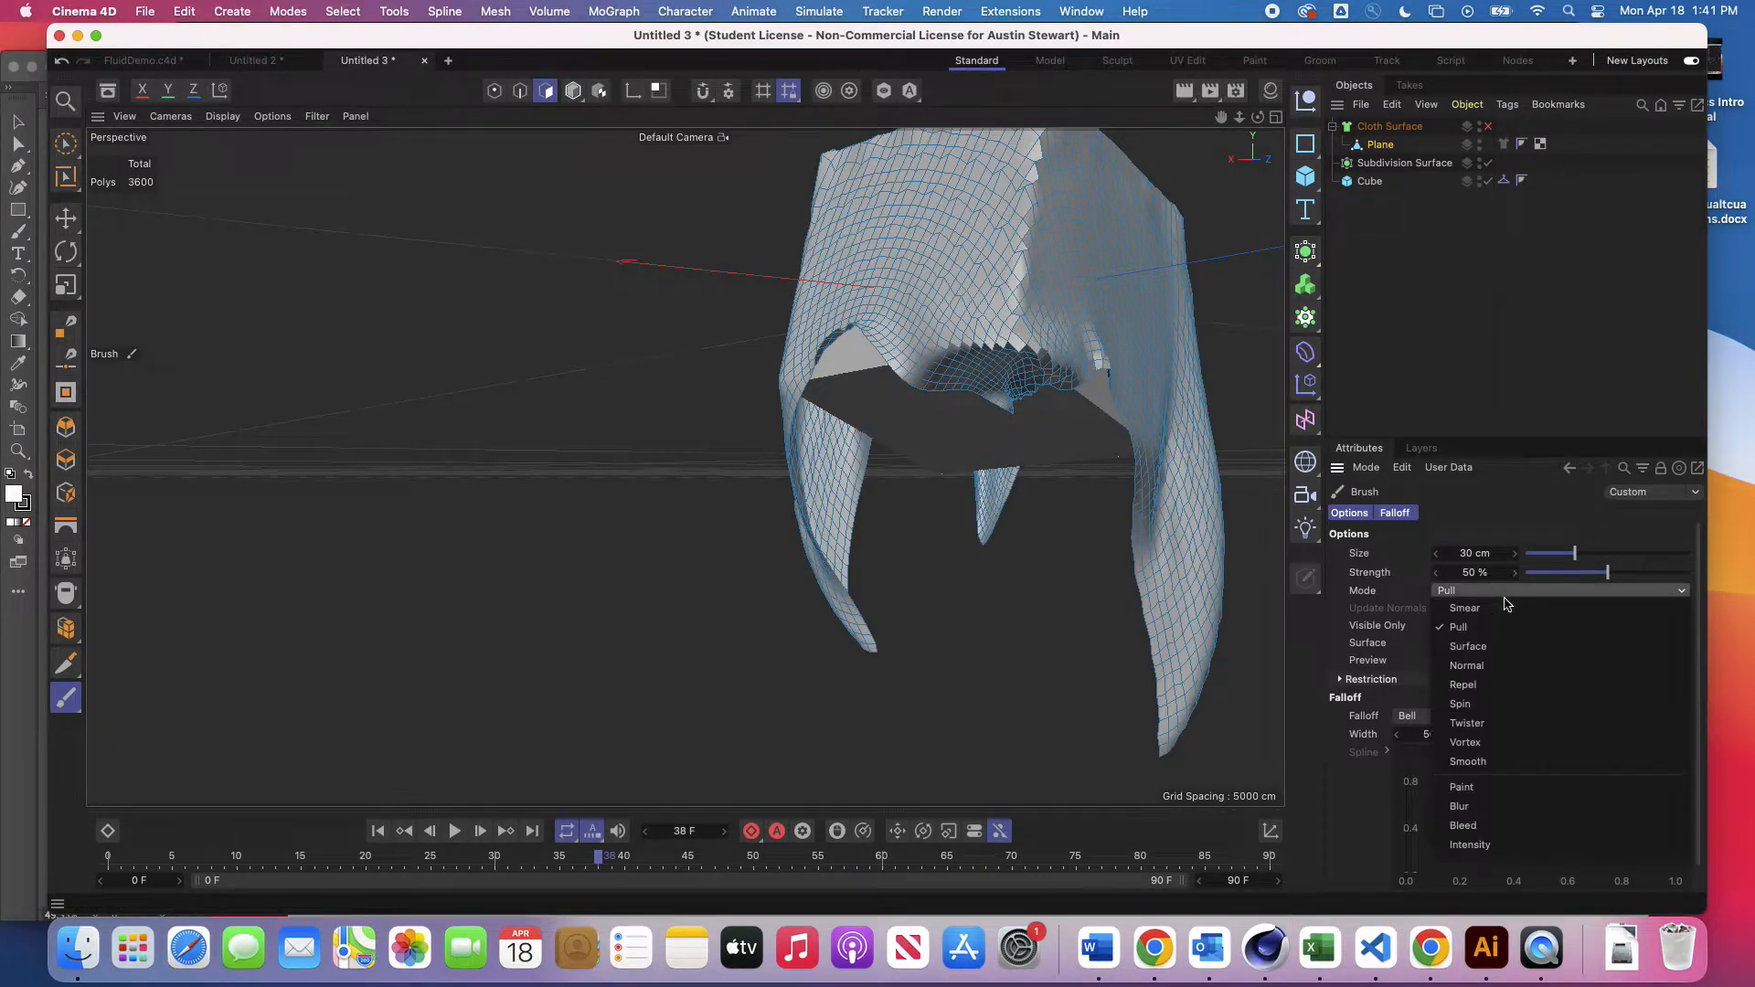
{"action": "left_click", "coordinate": [1517, 766]}
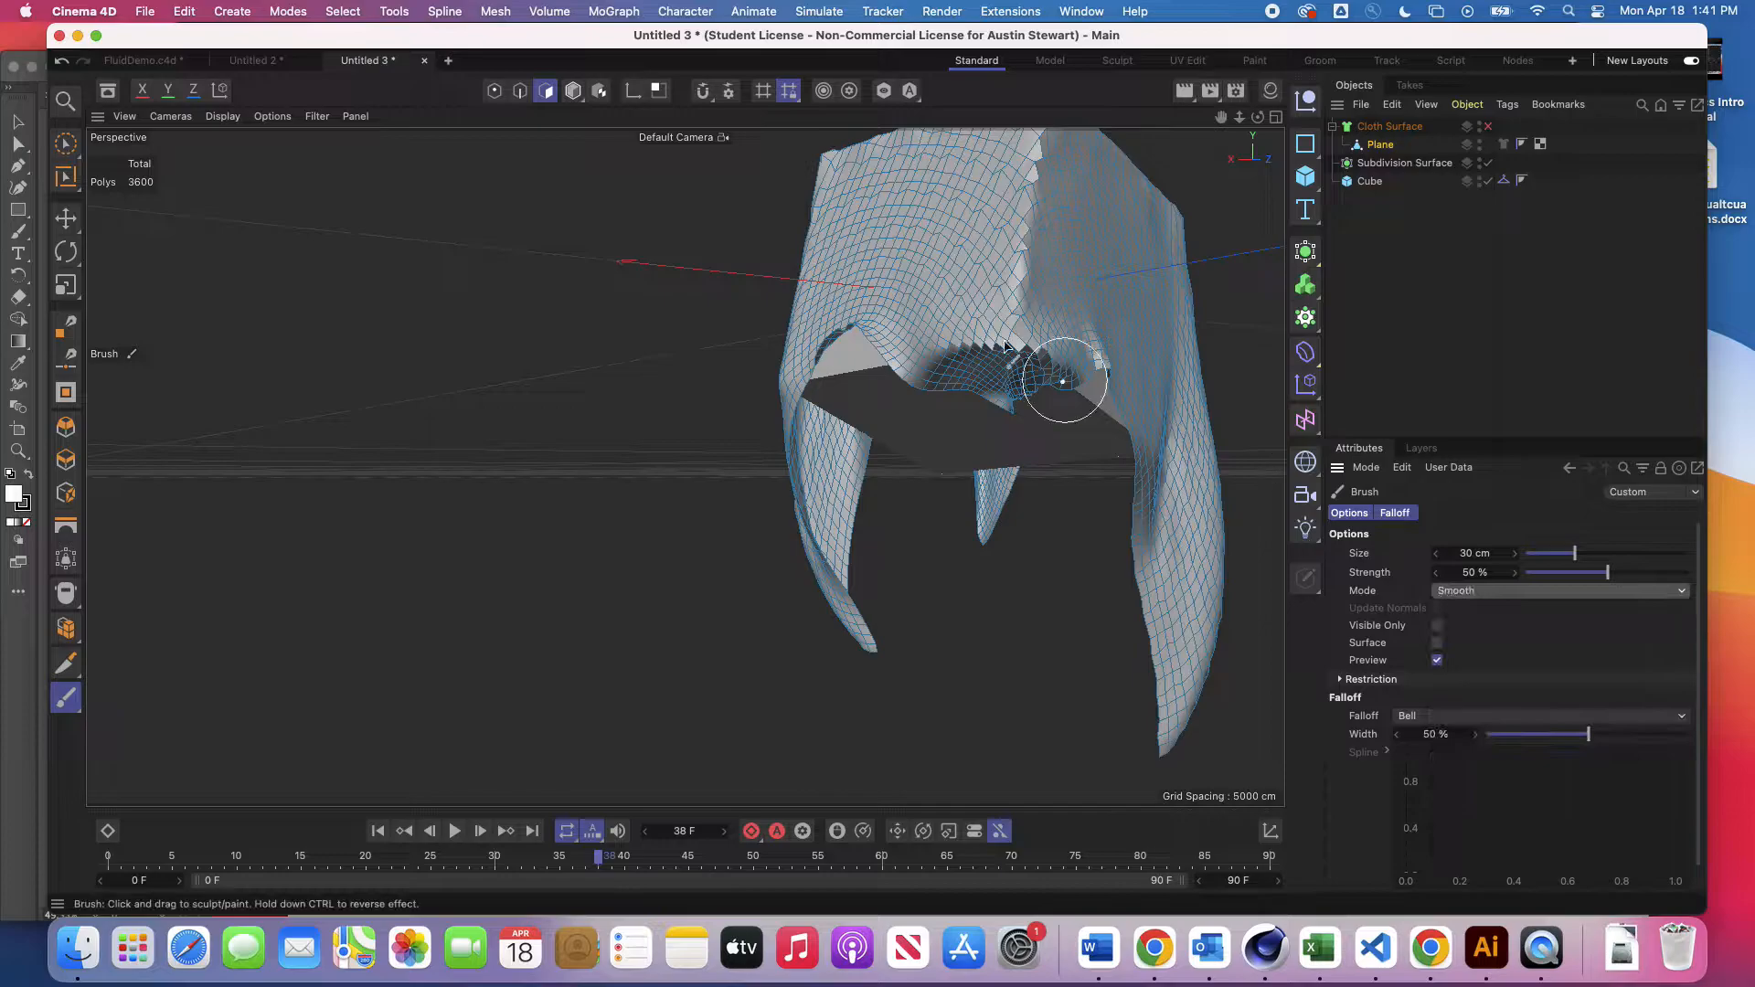
{"action": "mouse_move", "coordinate": [1030, 378]}
{"action": "left_mouse_down"}
{"action": "mouse_move", "coordinate": [956, 372]}
{"action": "mouse_move", "coordinate": [1028, 349]}
{"action": "left_mouse_up"}
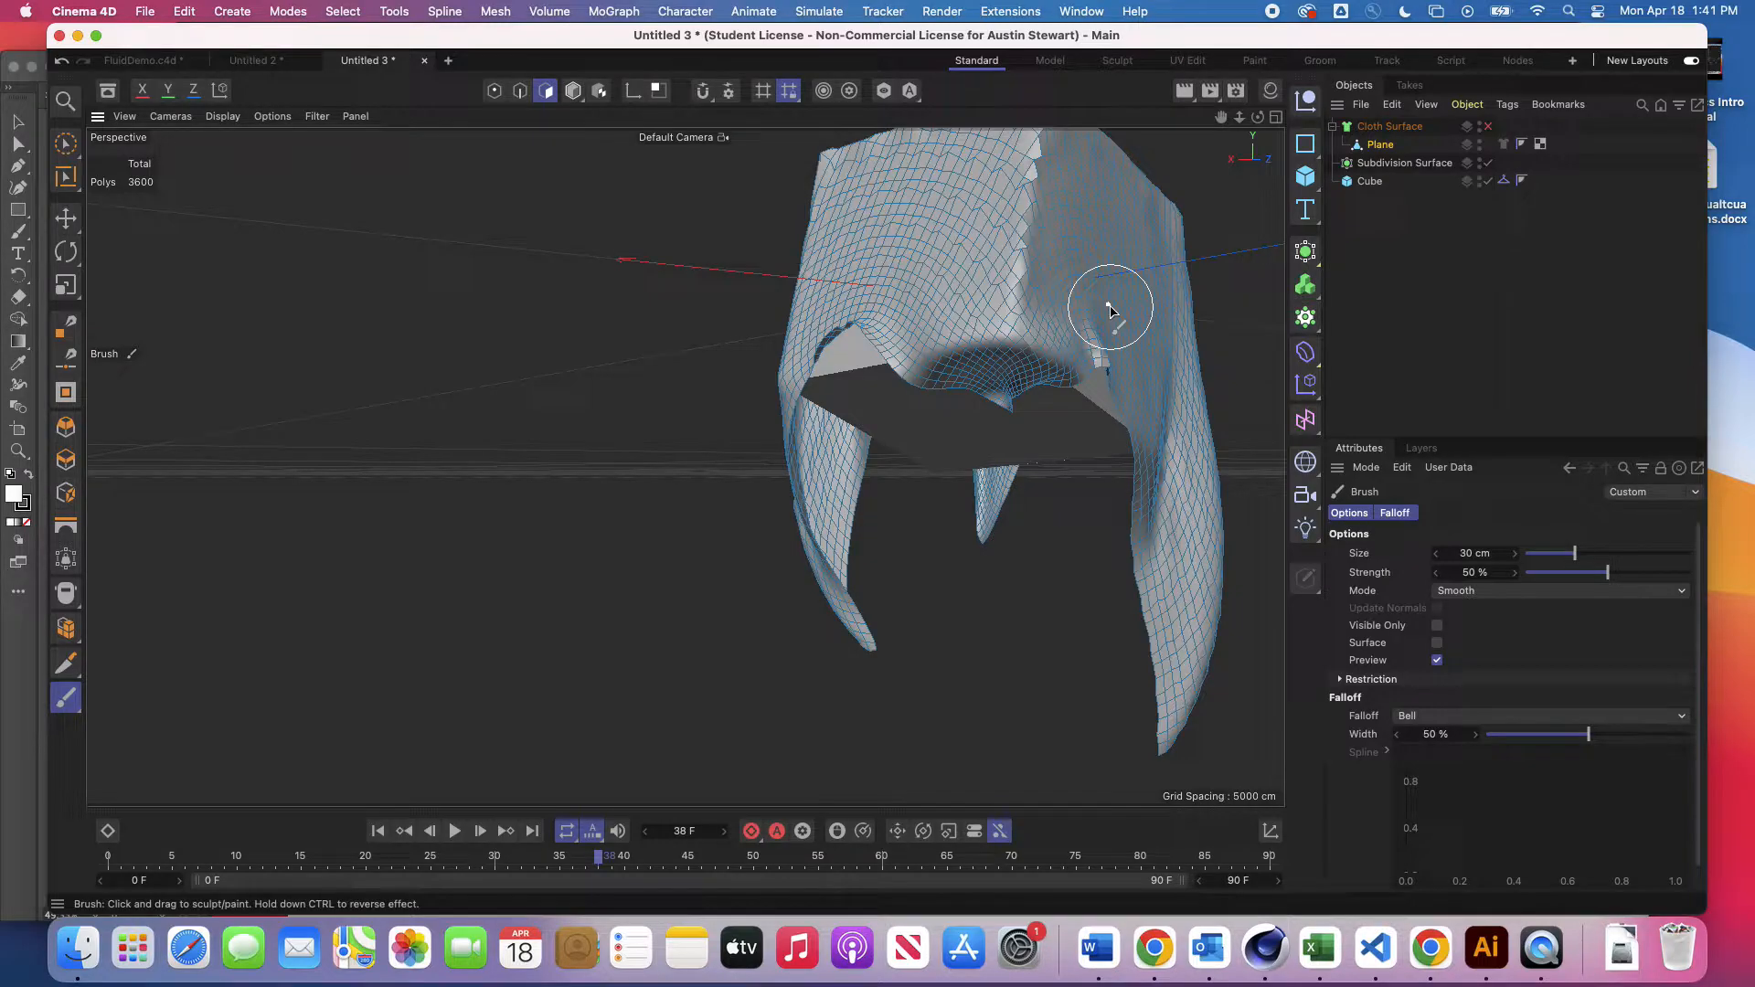
{"action": "right_click_drag", "start_coordinate": [923, 309], "coordinate": [1108, 399], "text": "alt"}
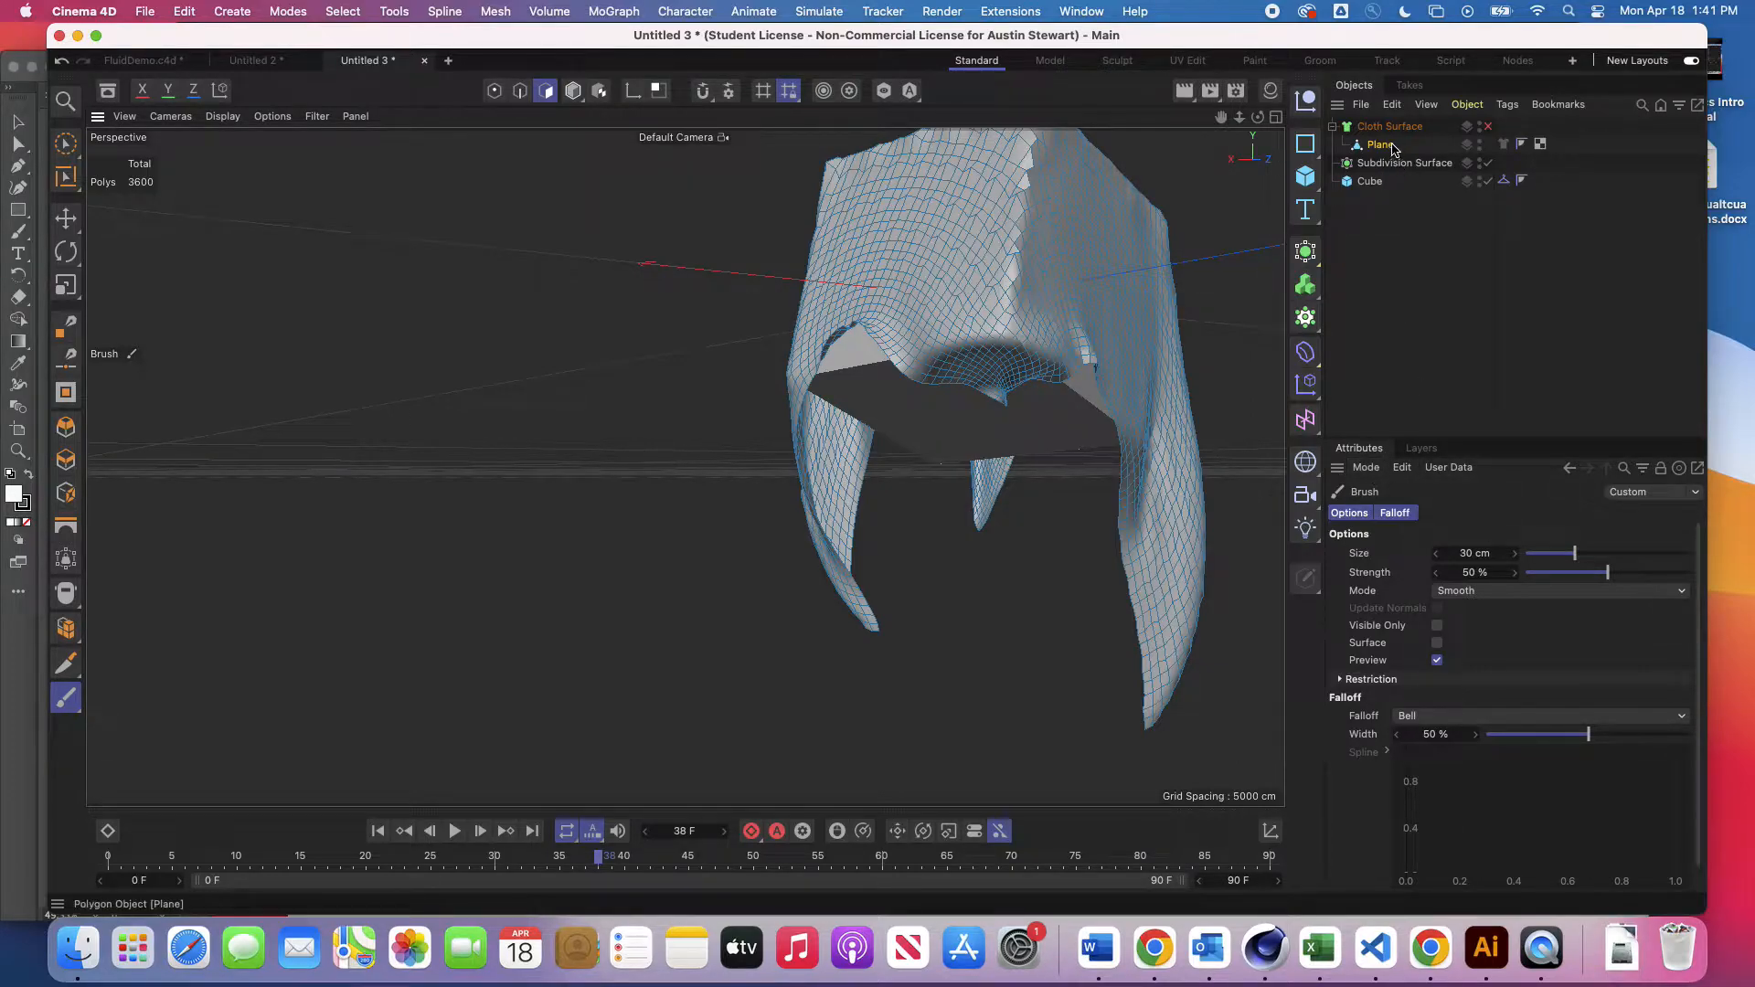
Step: Return the animation to frame 0 and re-enable the Cloth tag on the draped plane
{"action": "left_click", "coordinate": [1503, 144]}
{"action": "left_click", "coordinate": [1503, 145]}
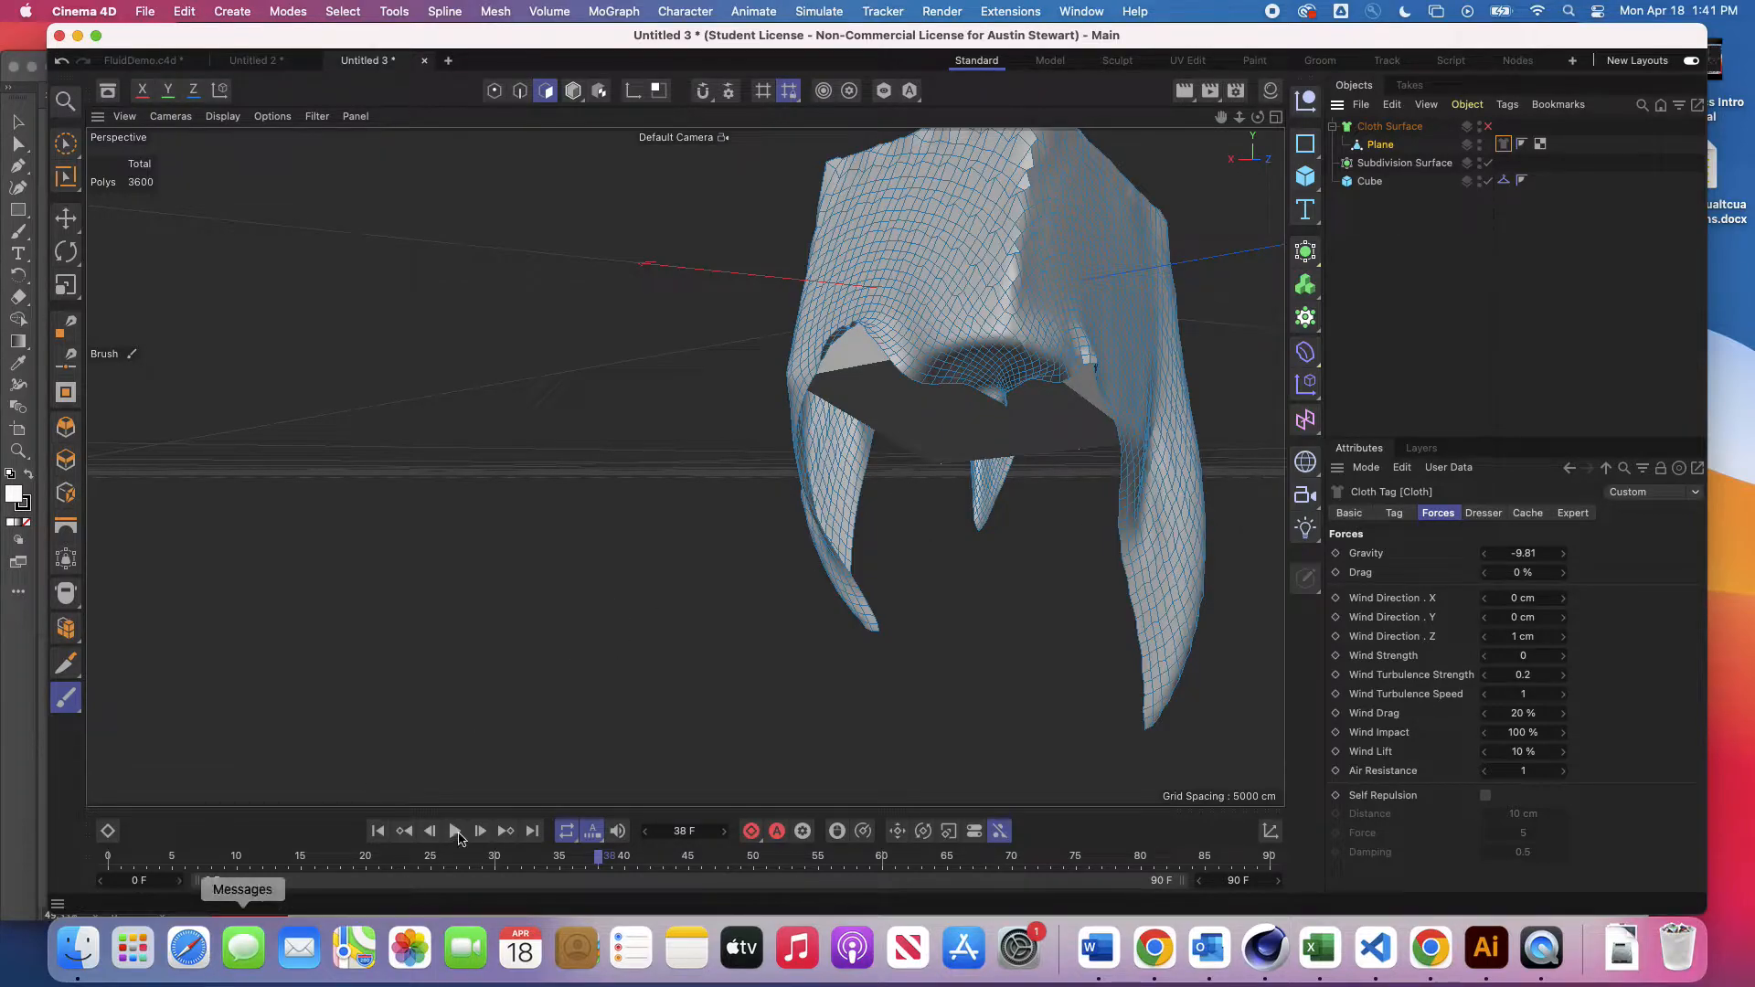
{"action": "left_click", "coordinate": [376, 831]}
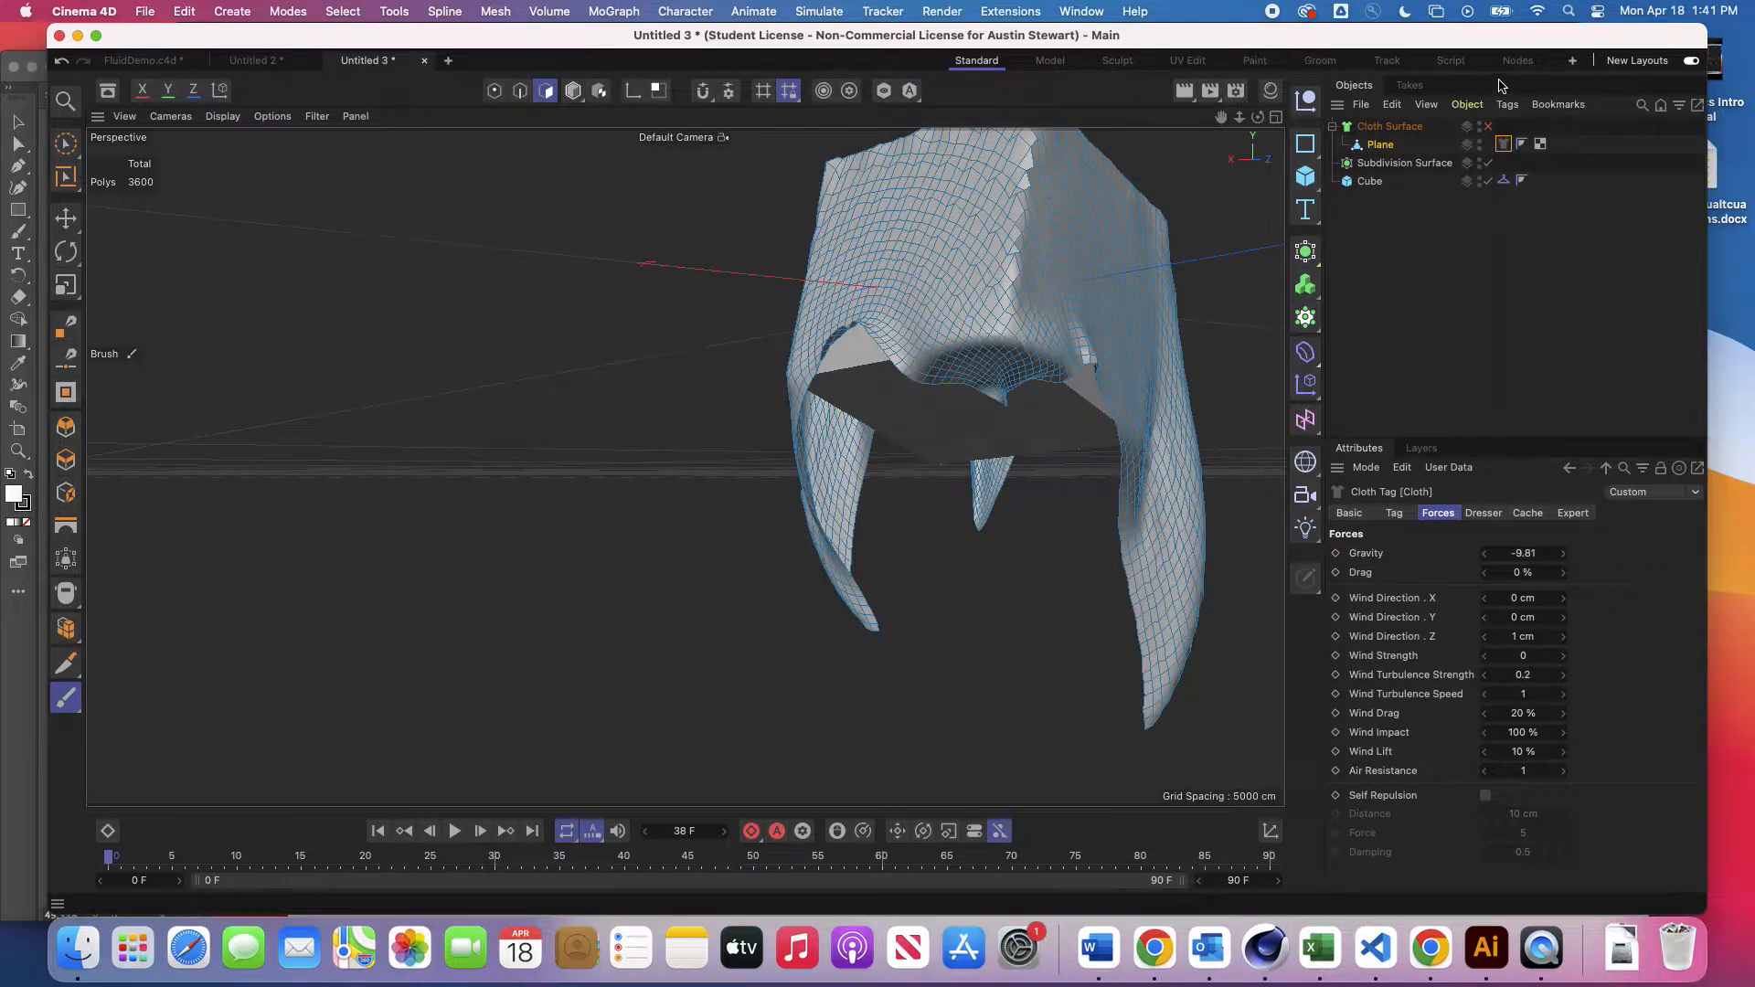
{"action": "left_click", "coordinate": [1349, 514]}
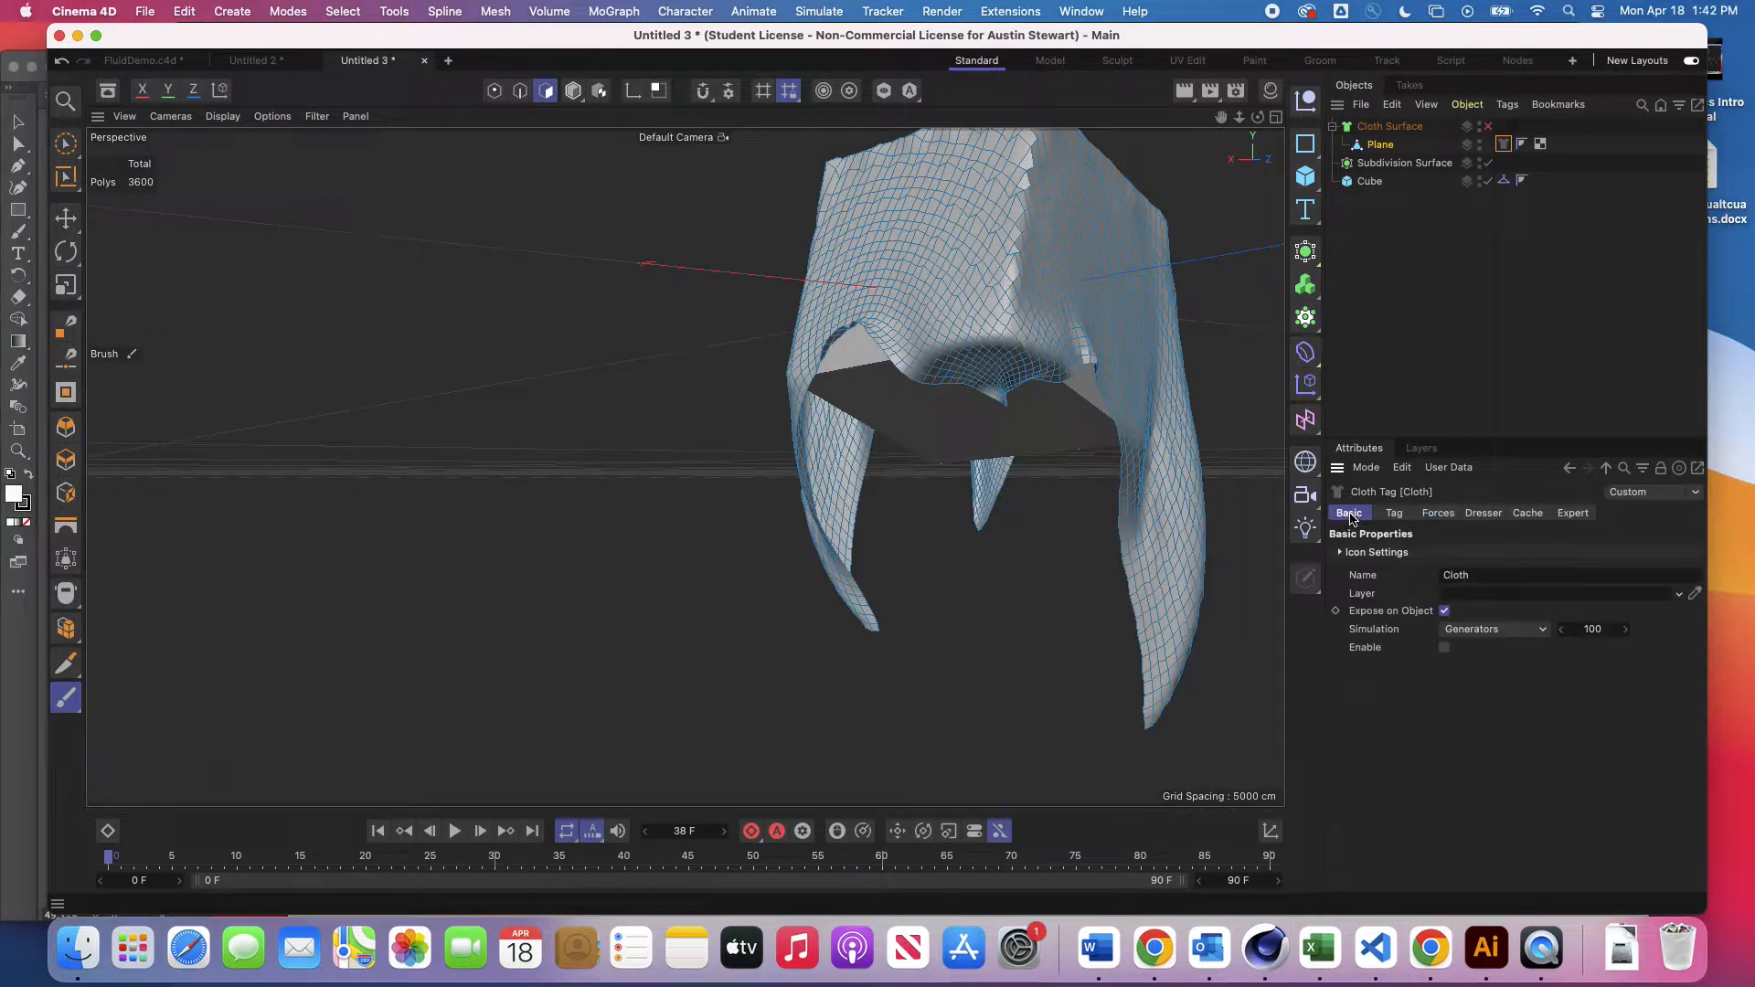
{"action": "left_click", "coordinate": [1444, 648]}
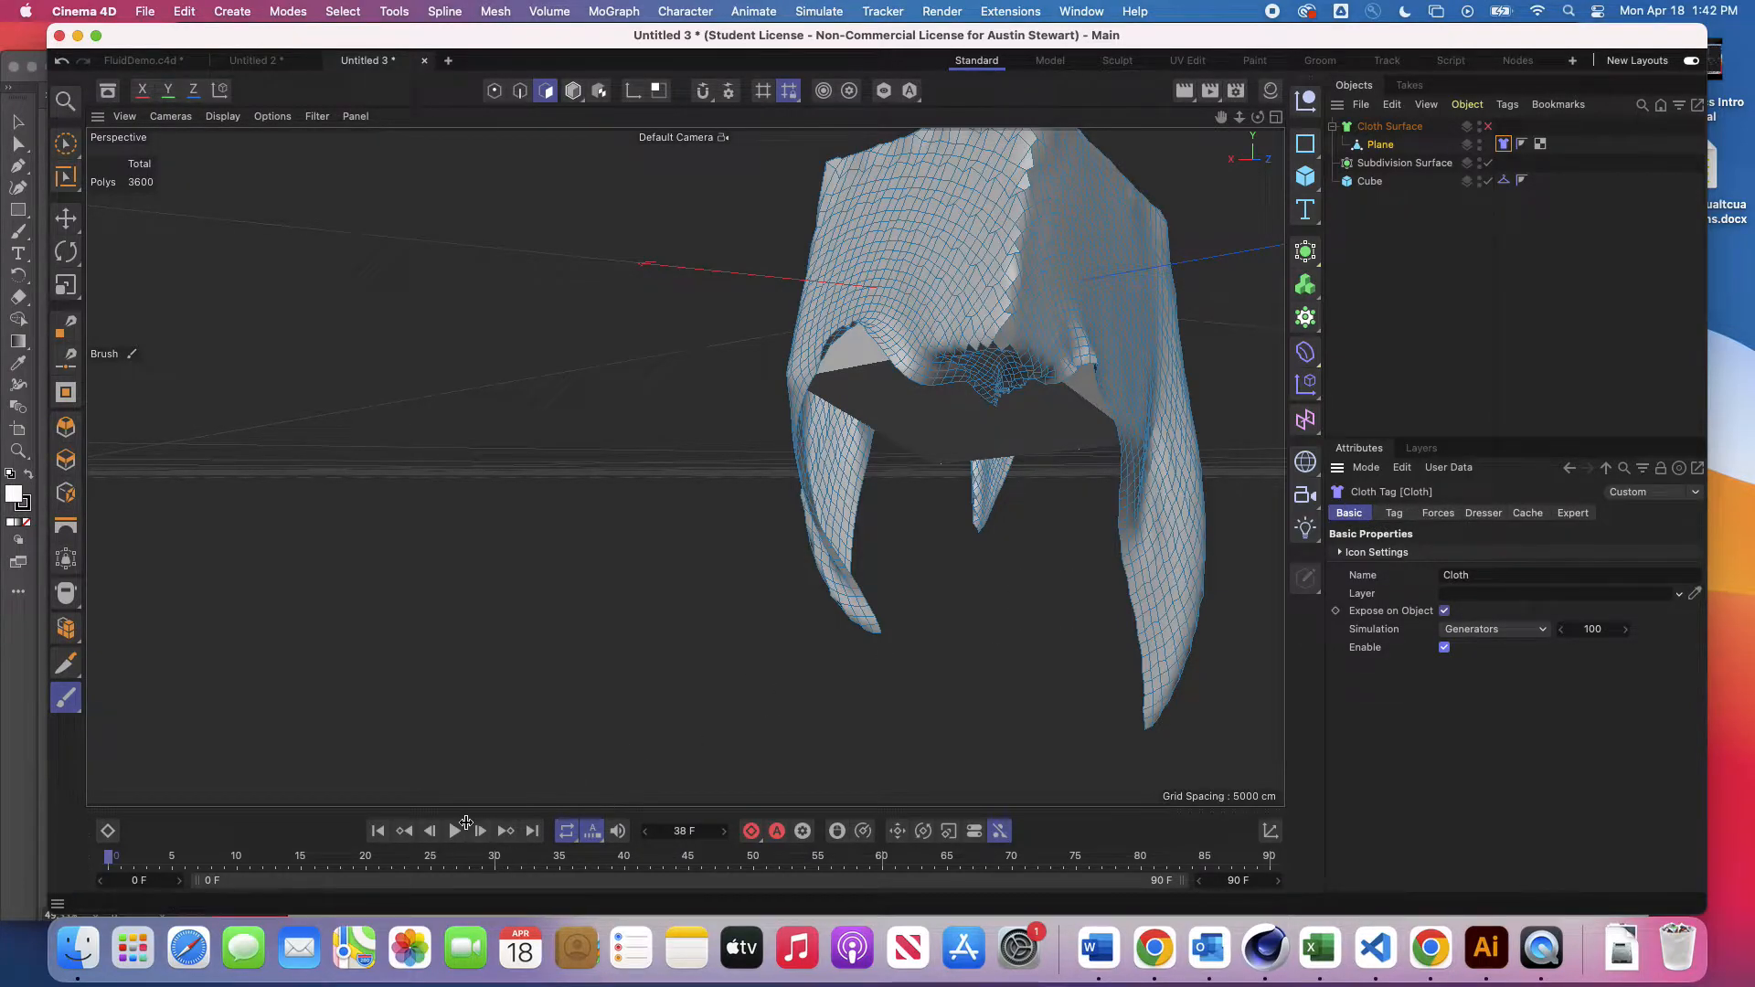
Step: Play the cloth simulation, stop it at frame 36, and examine the draped cloth from several sides
{"action": "left_click", "coordinate": [454, 831]}
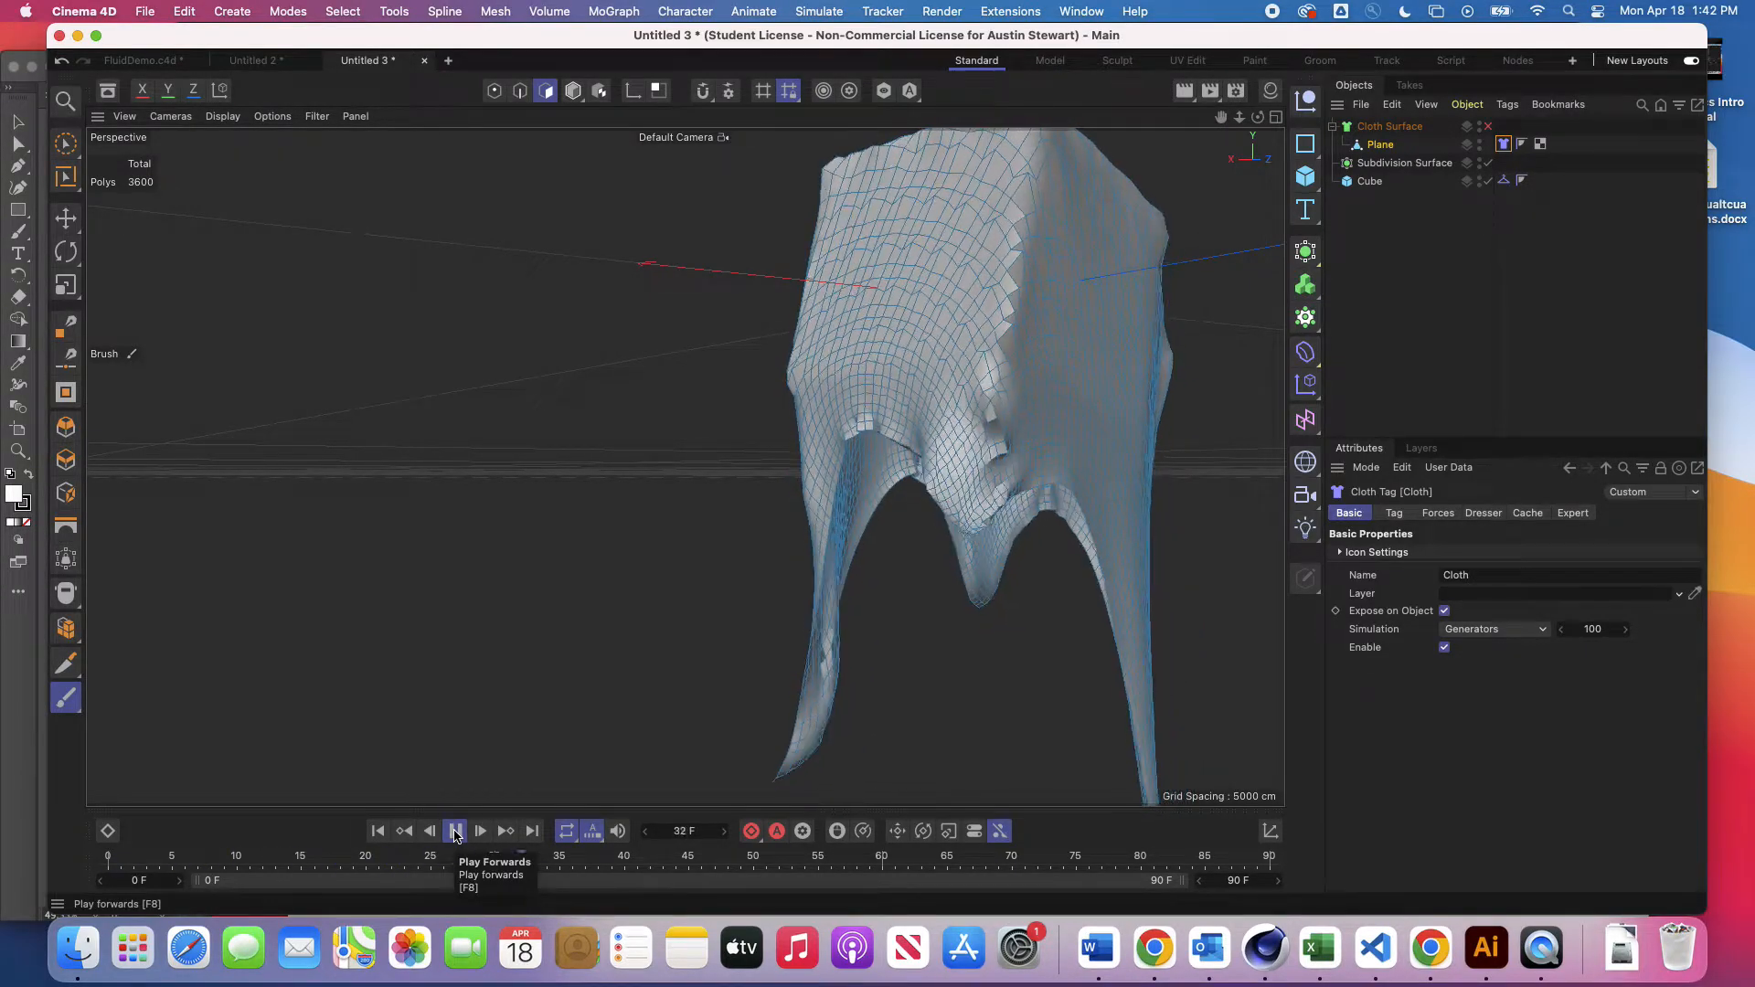
{"action": "left_click", "coordinate": [455, 831]}
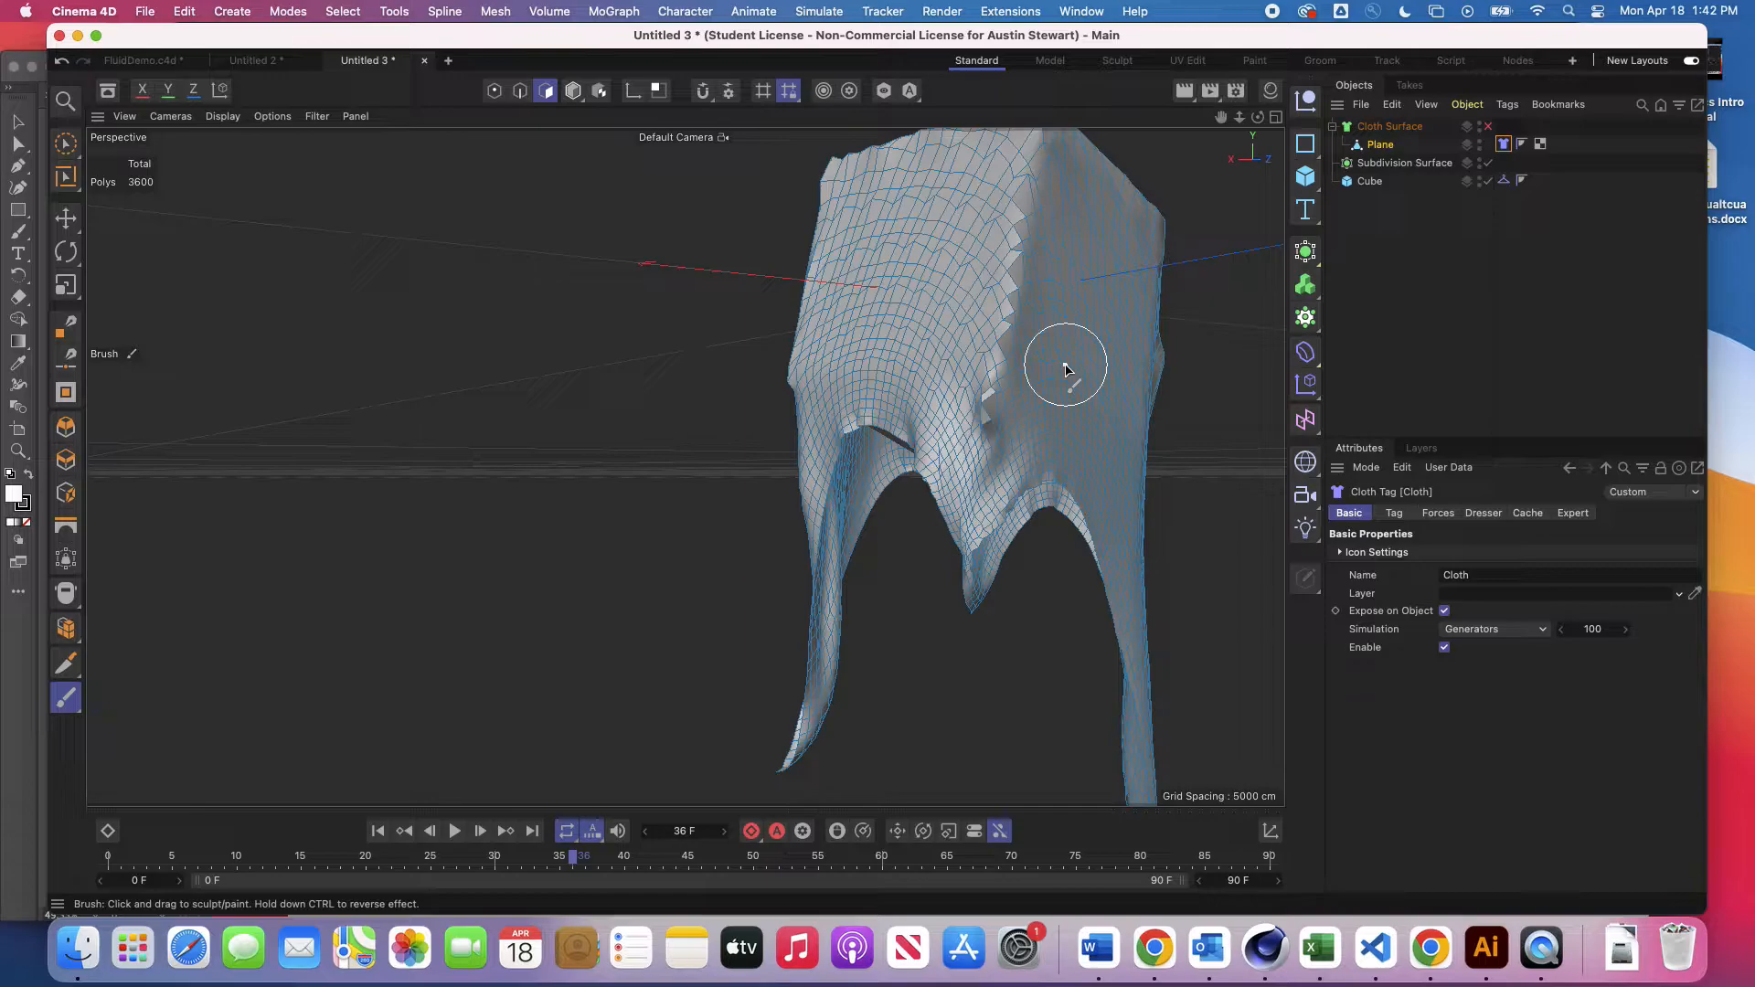
{"action": "left_click_drag", "start_coordinate": [824, 394], "coordinate": [448, 515], "text": "alt"}
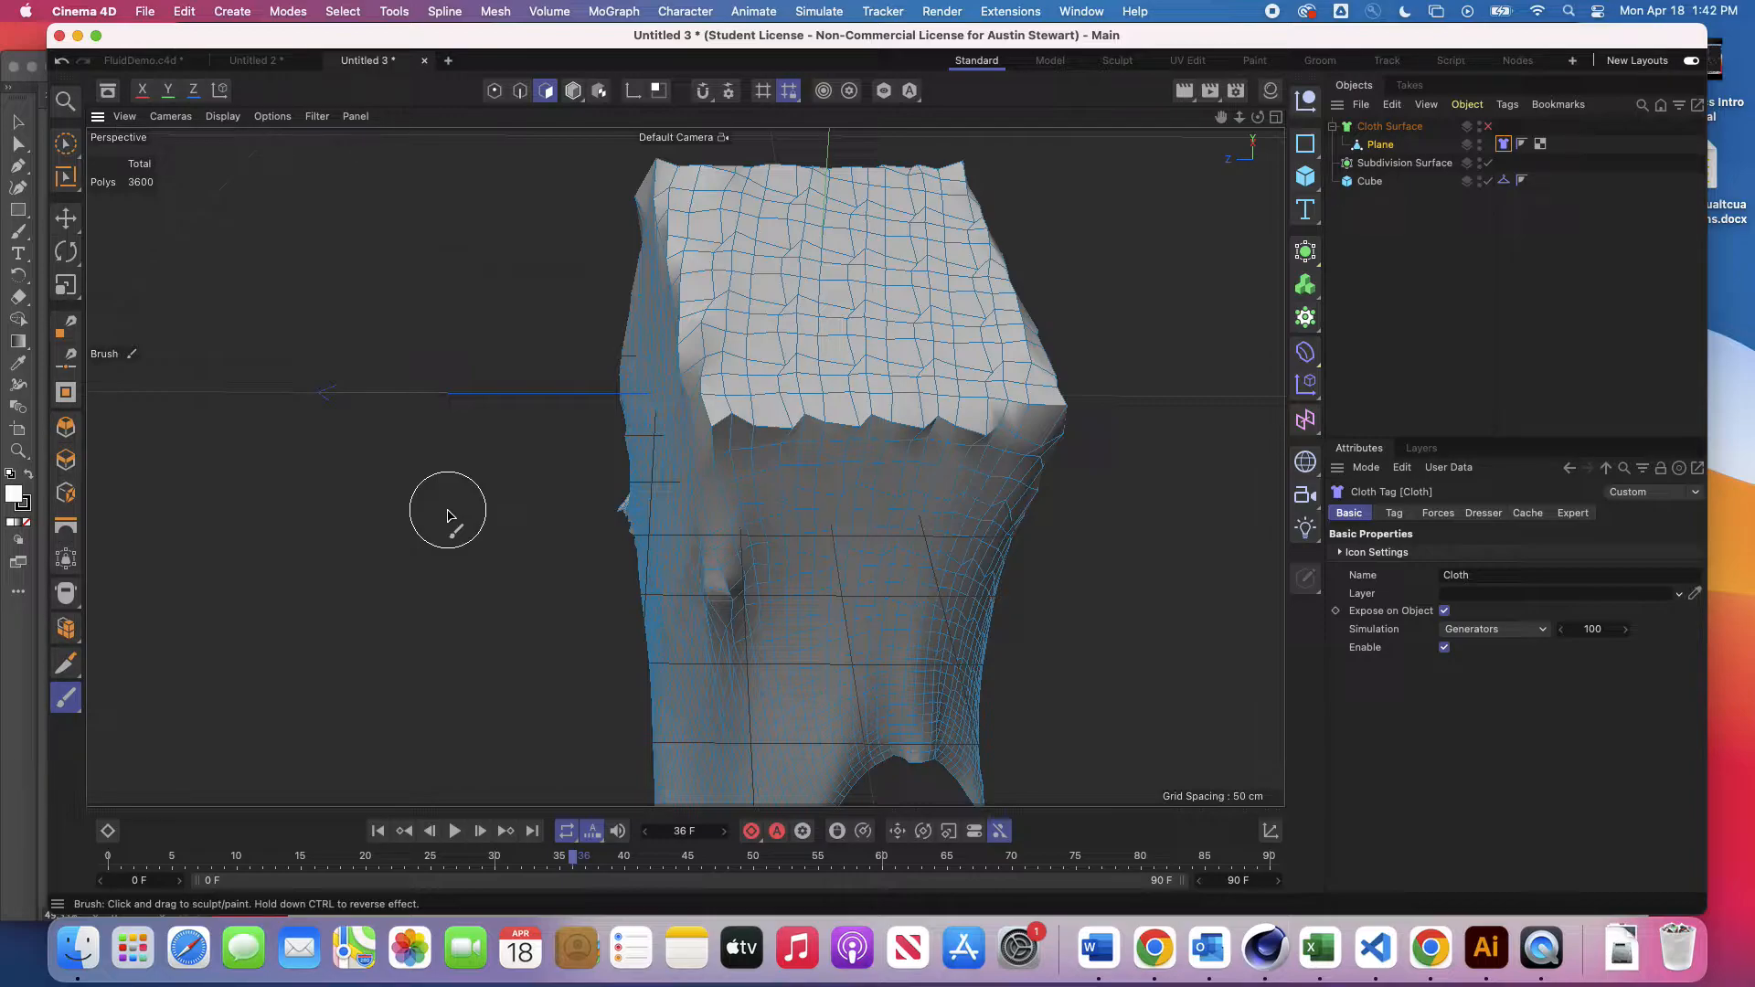
{"action": "left_click_drag", "start_coordinate": [848, 380], "coordinate": [885, 368], "text": "alt"}
{"action": "scroll", "coordinate": [886, 368], "scroll_direction": "down", "scroll_amount": 5}
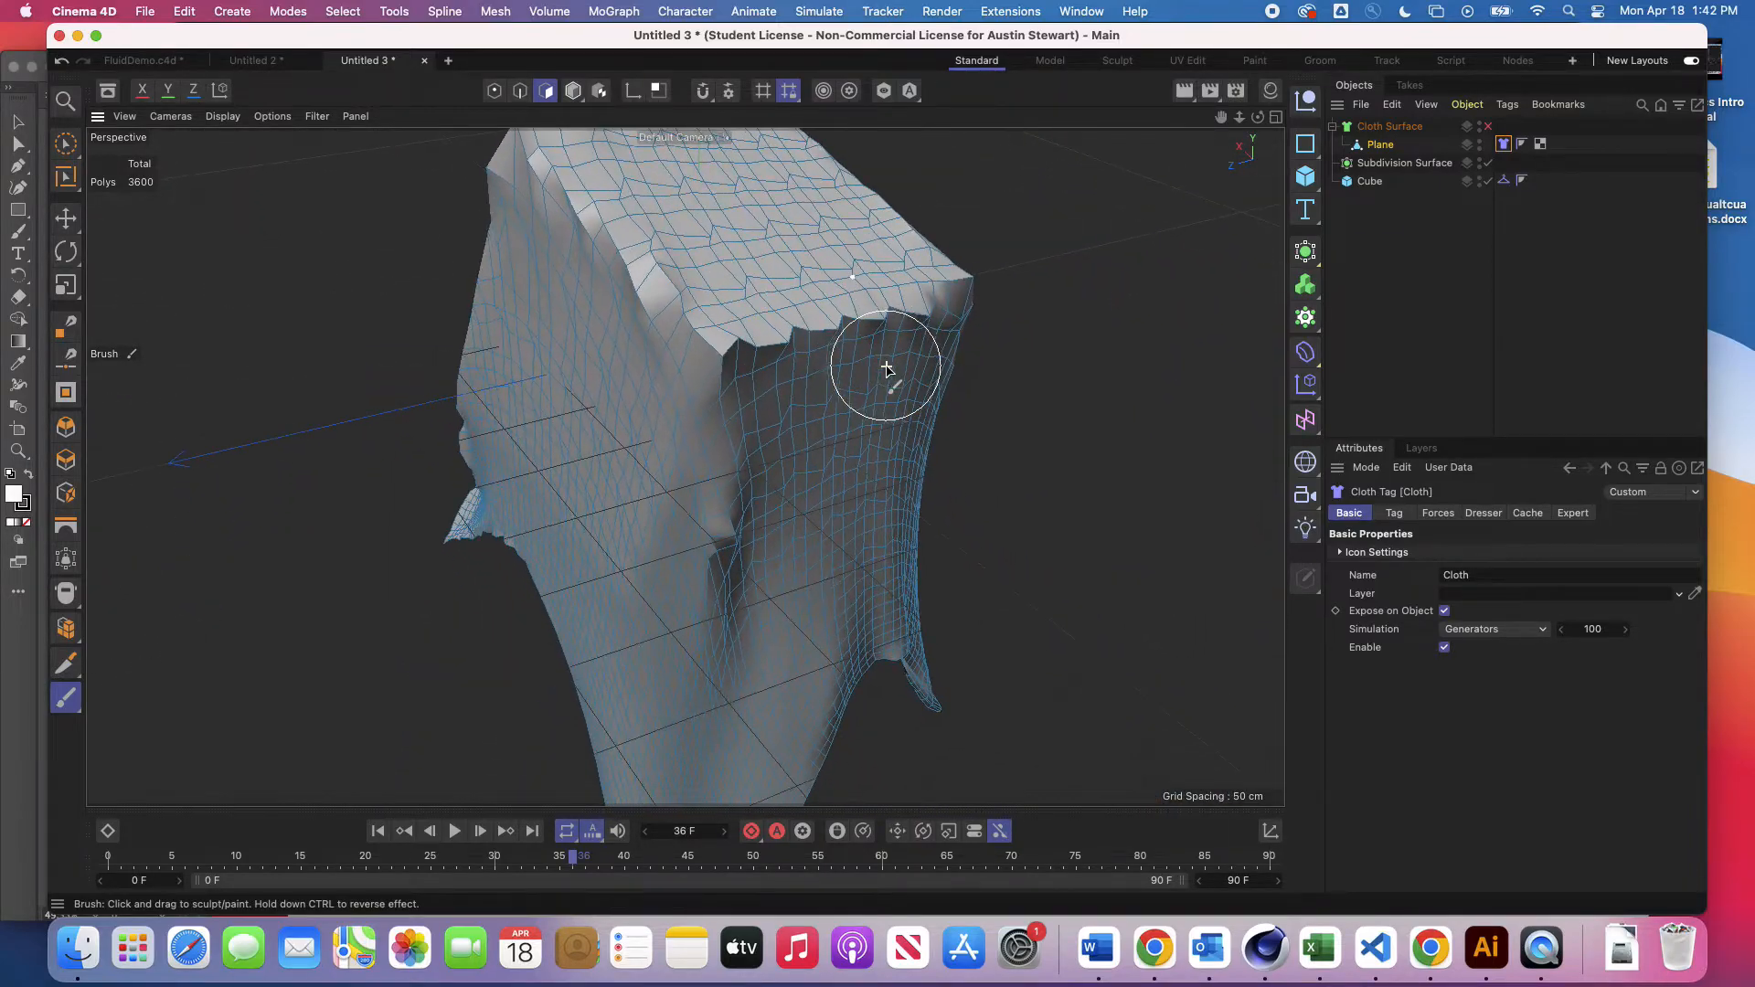
{"action": "scroll", "coordinate": [885, 369], "scroll_direction": "up", "scroll_amount": 3}
{"action": "scroll", "coordinate": [886, 370], "scroll_direction": "down", "scroll_amount": 3}
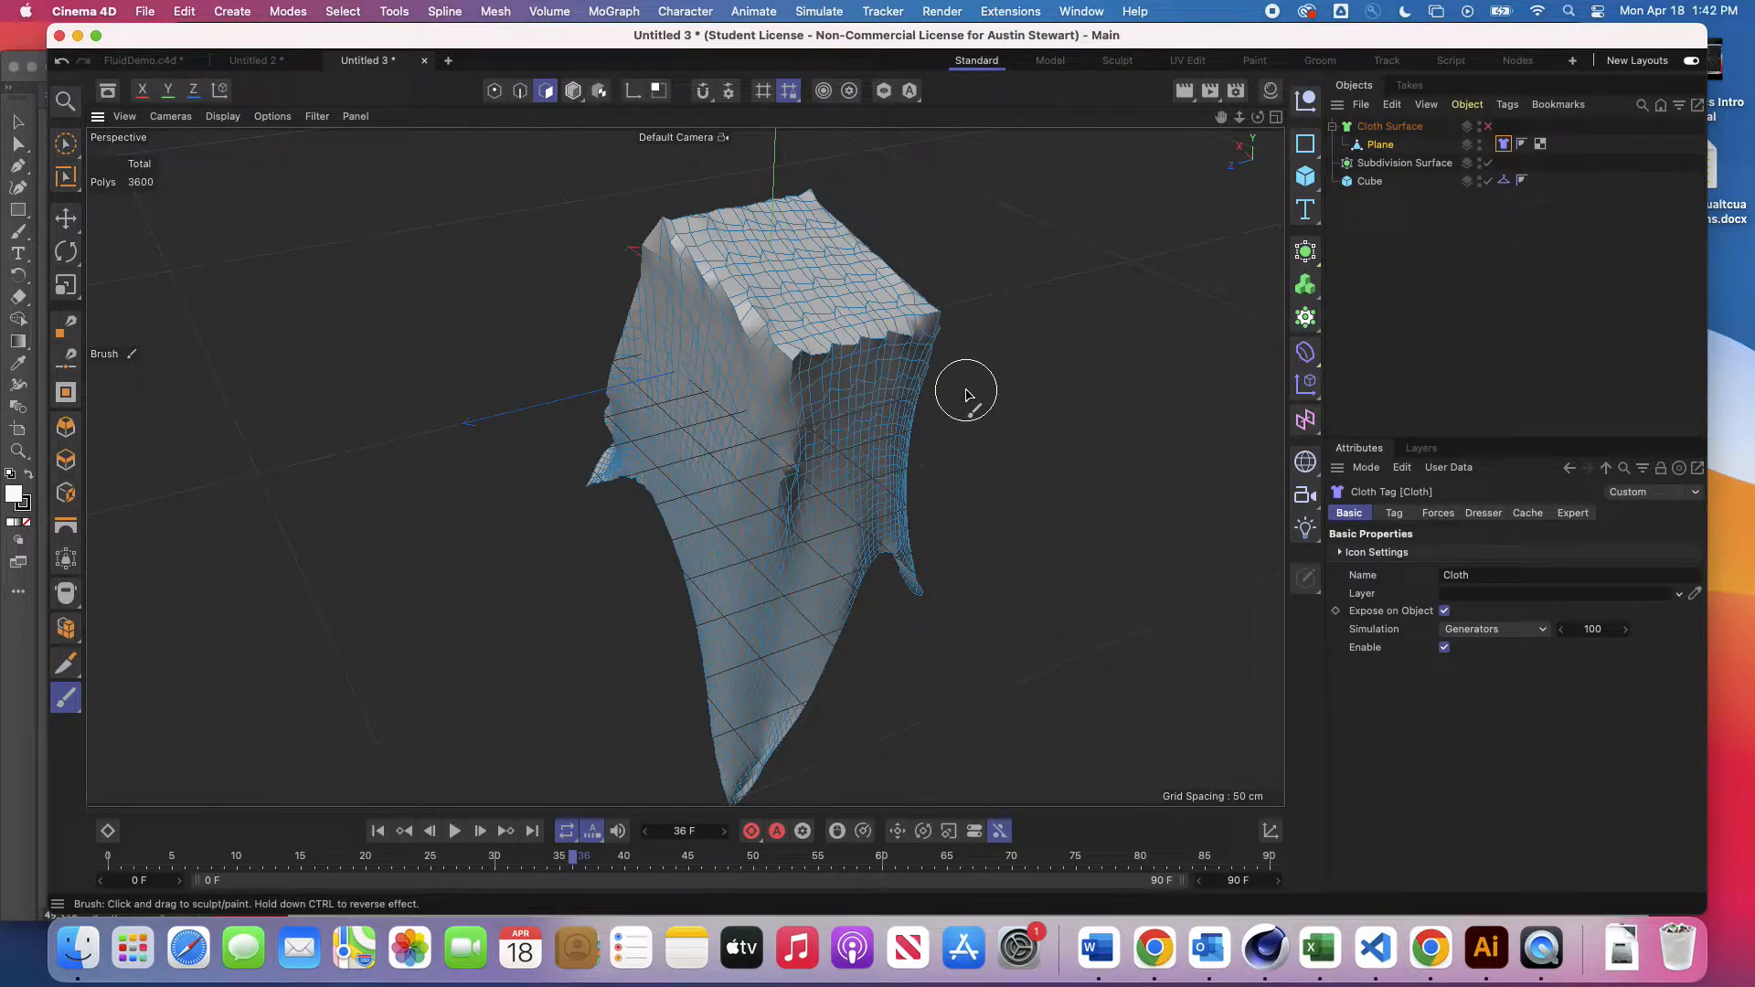
Step: Create a new project and add a plane standing upright with its orientation set to +X
{"action": "key", "text": "super+n"}
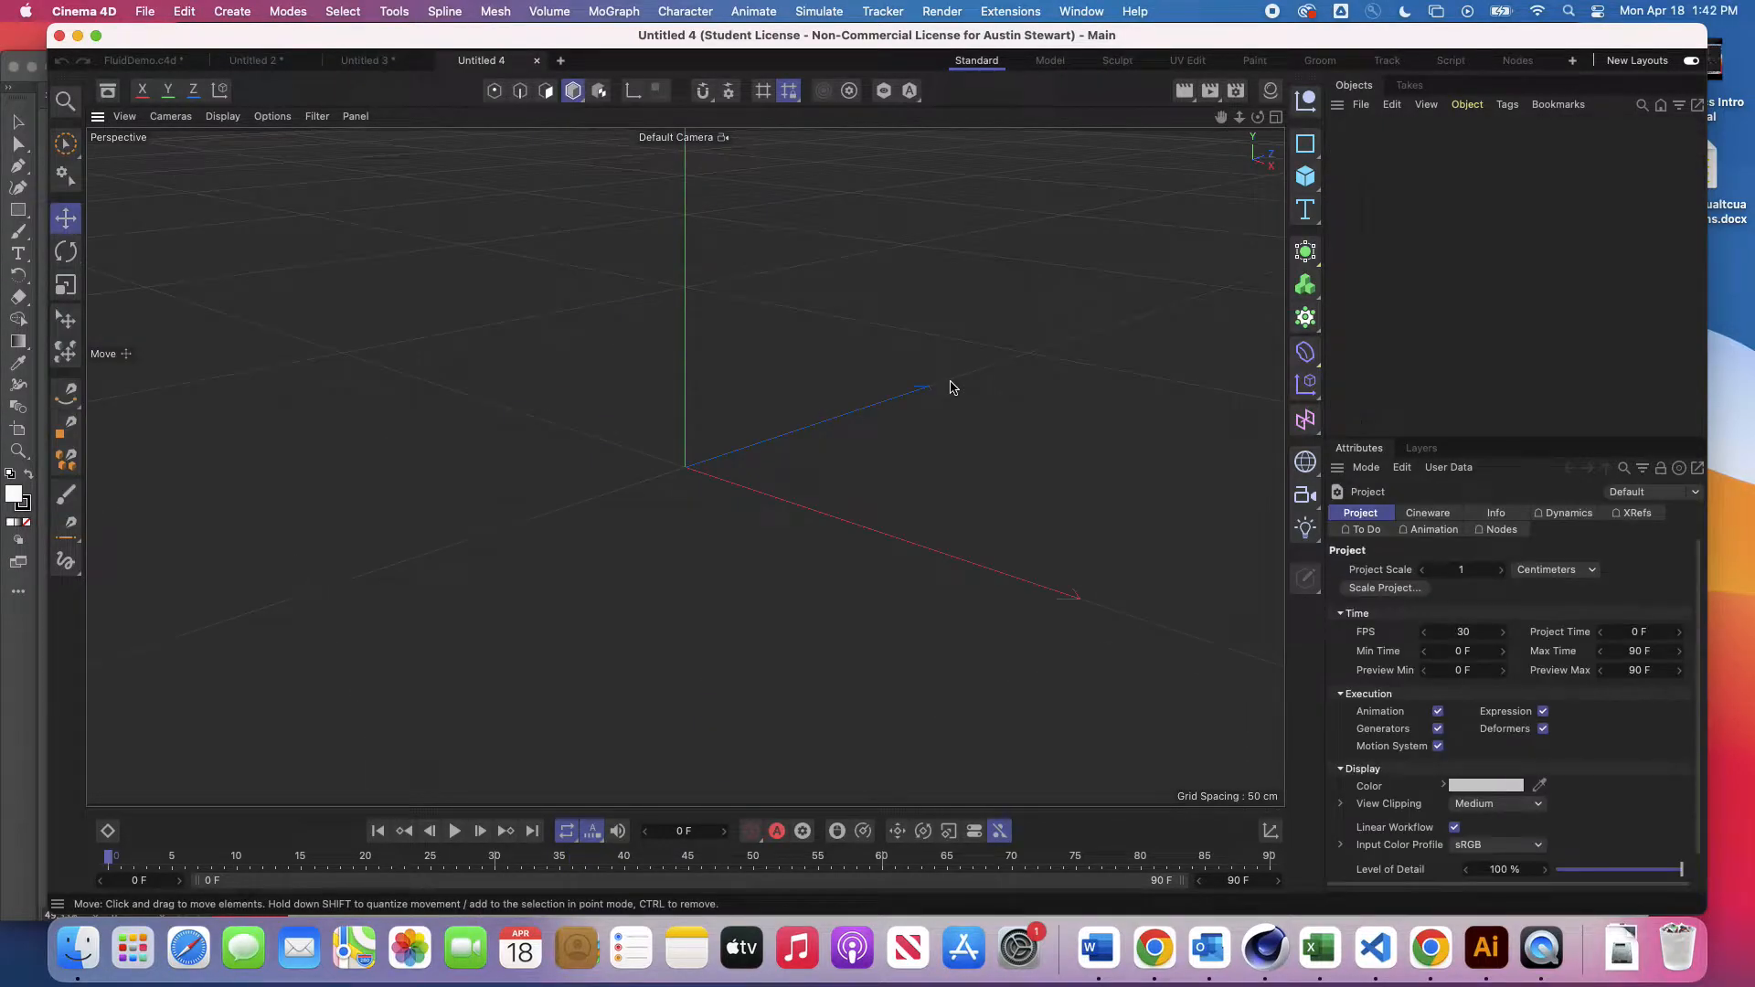
{"action": "left_click", "coordinate": [1305, 179]}
{"action": "left_click", "coordinate": [1371, 231]}
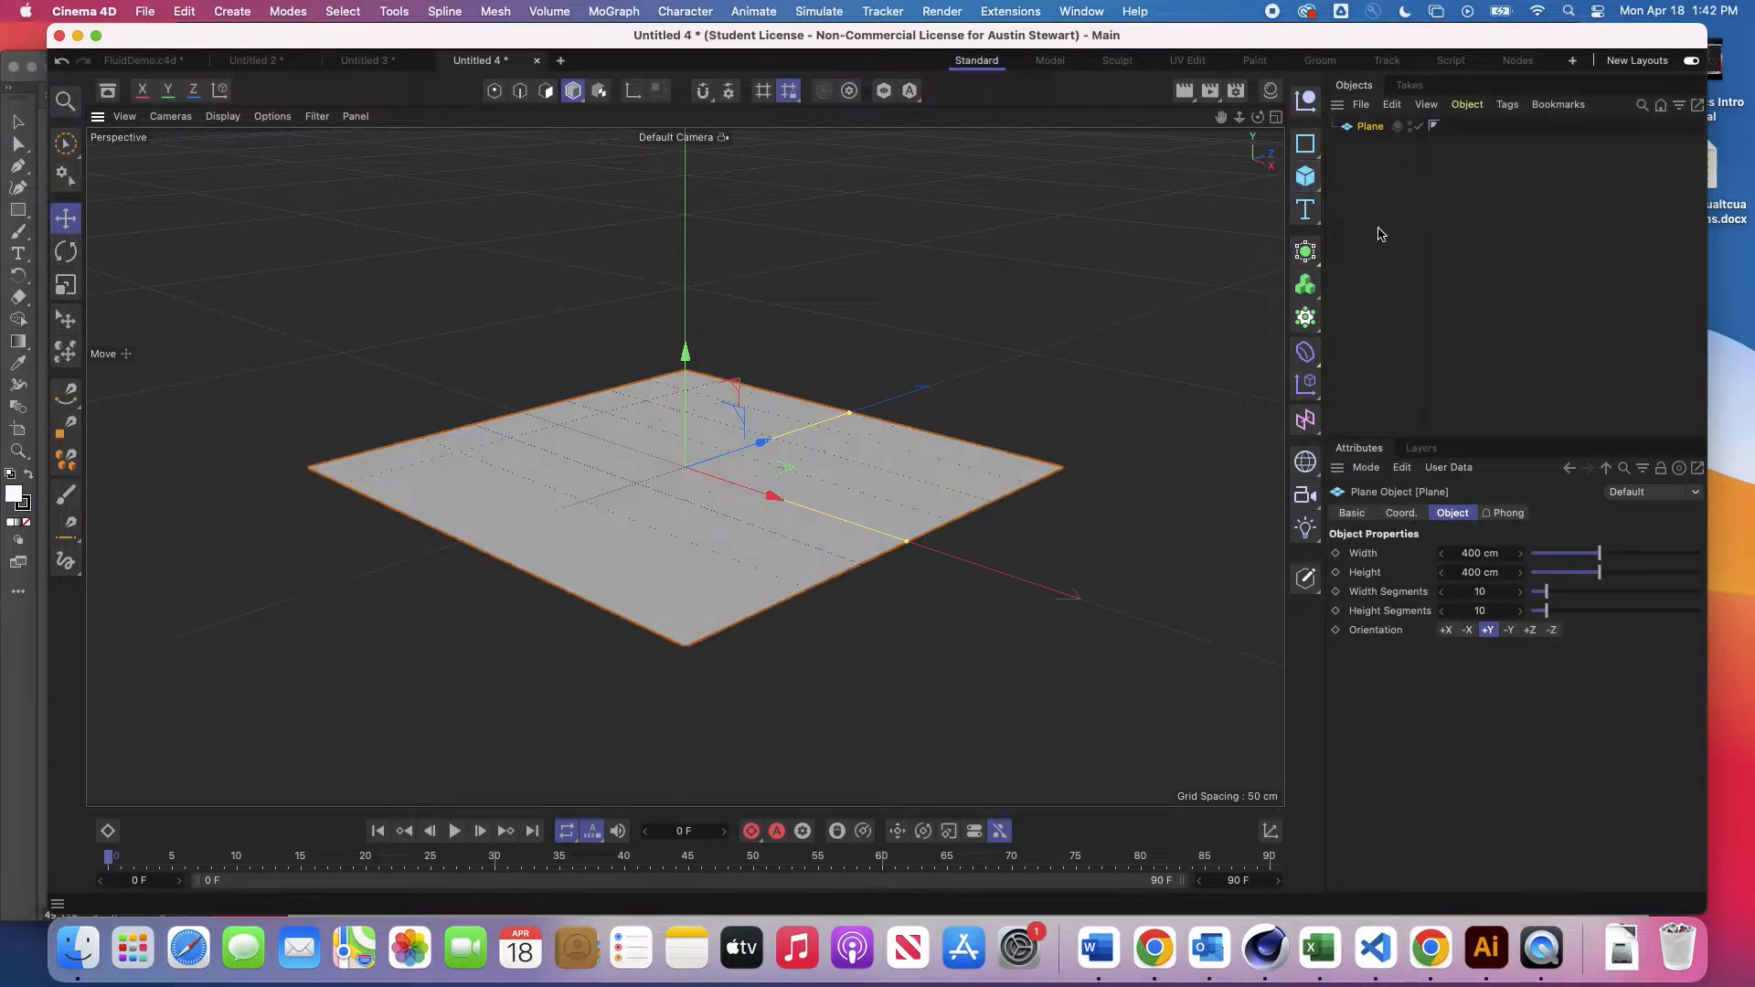
{"action": "left_click", "coordinate": [1530, 631]}
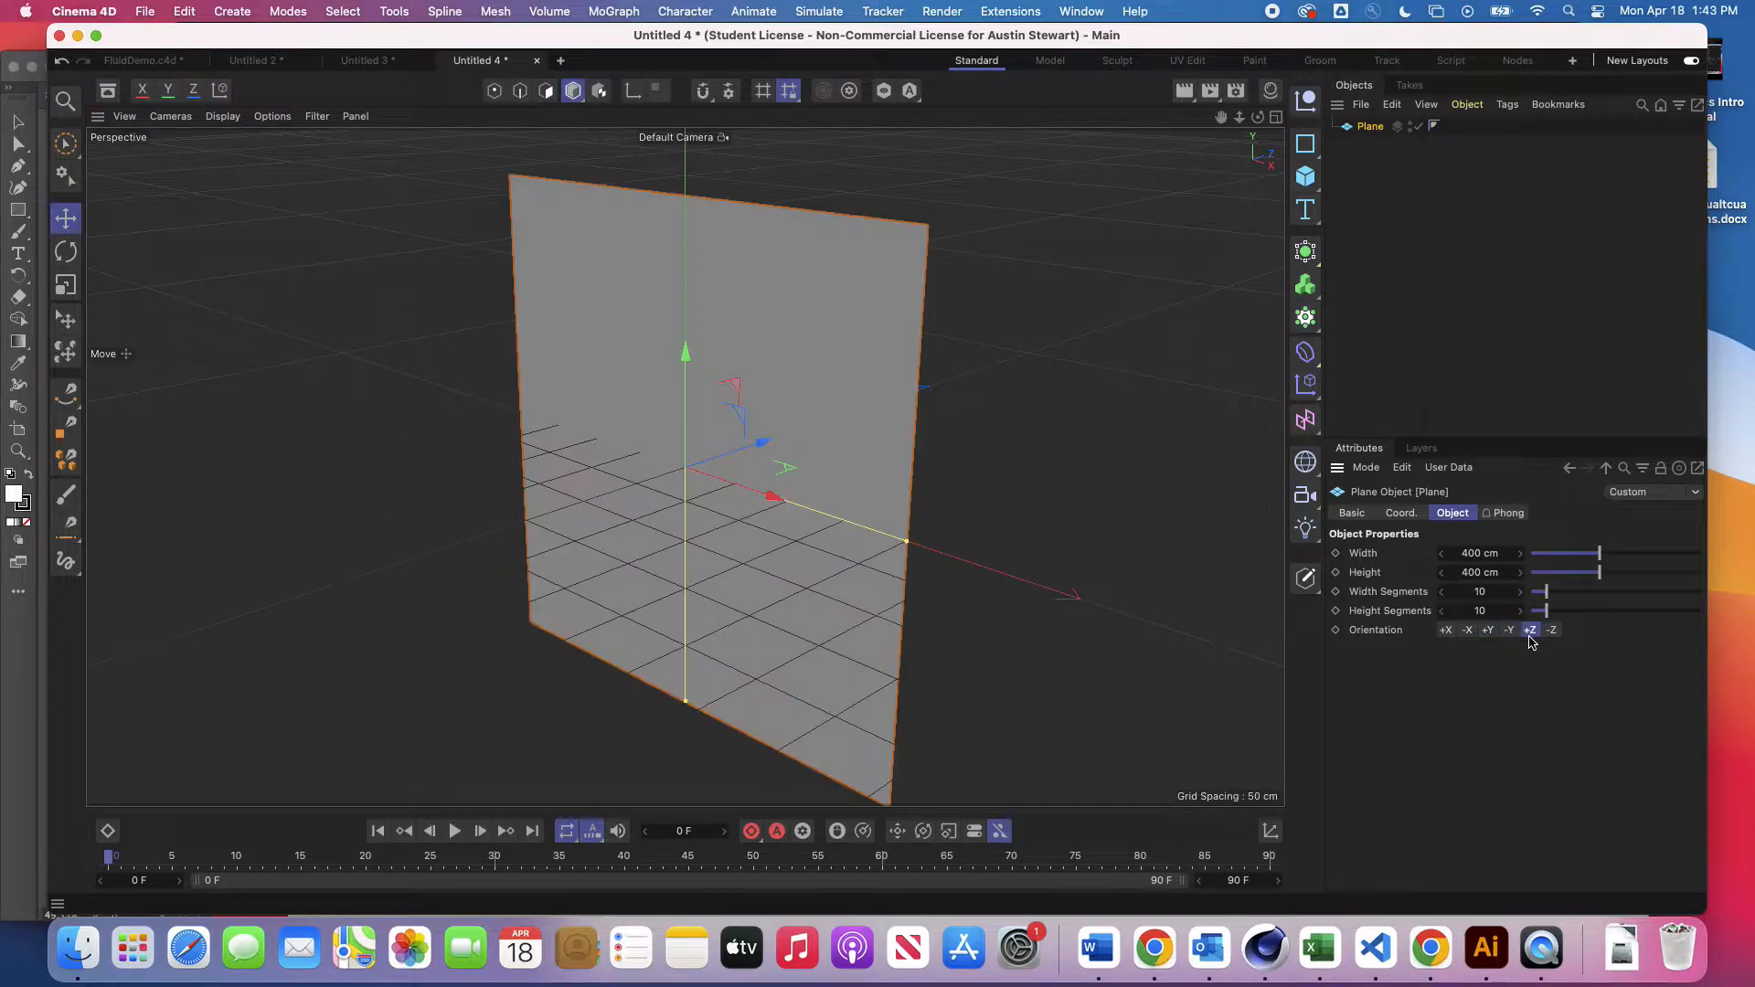
{"action": "left_click", "coordinate": [1445, 631]}
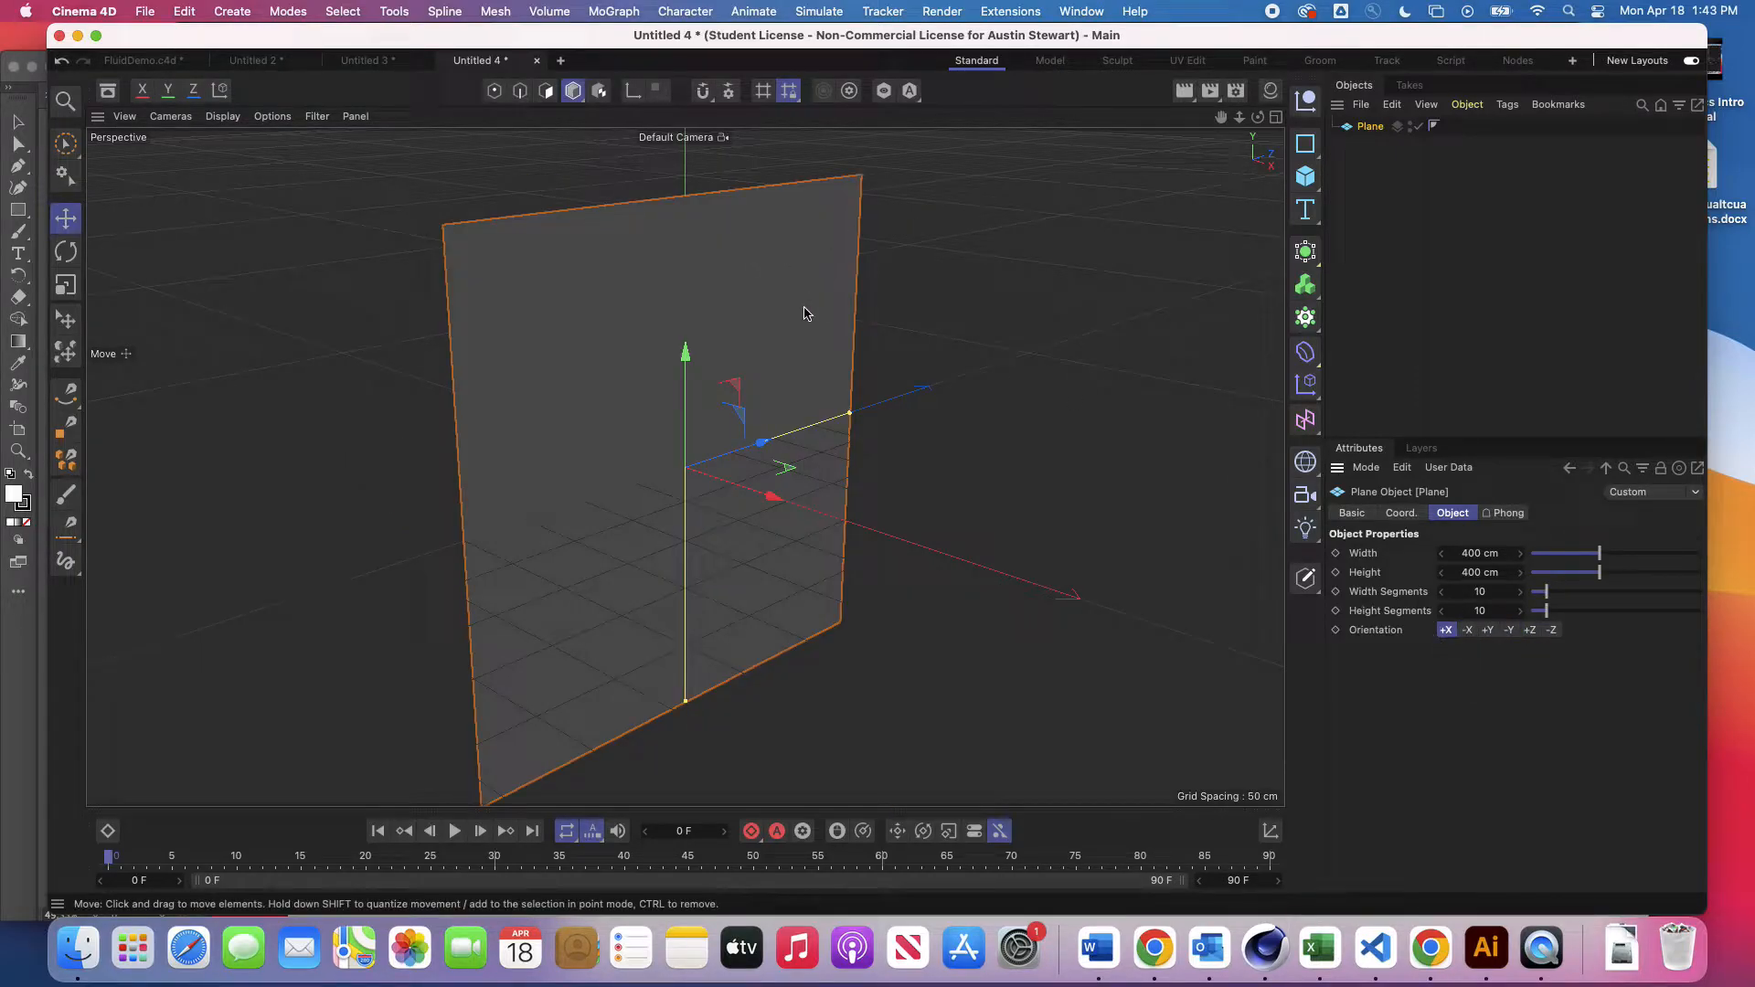
Step: Set the plane's width segments and height segments to 40 each
{"action": "left_click", "coordinate": [1481, 592]}
{"action": "type", "text": "40"}
{"action": "key", "text": "Tab"}
{"action": "type", "text": "40"}
{"action": "key", "text": "Return"}
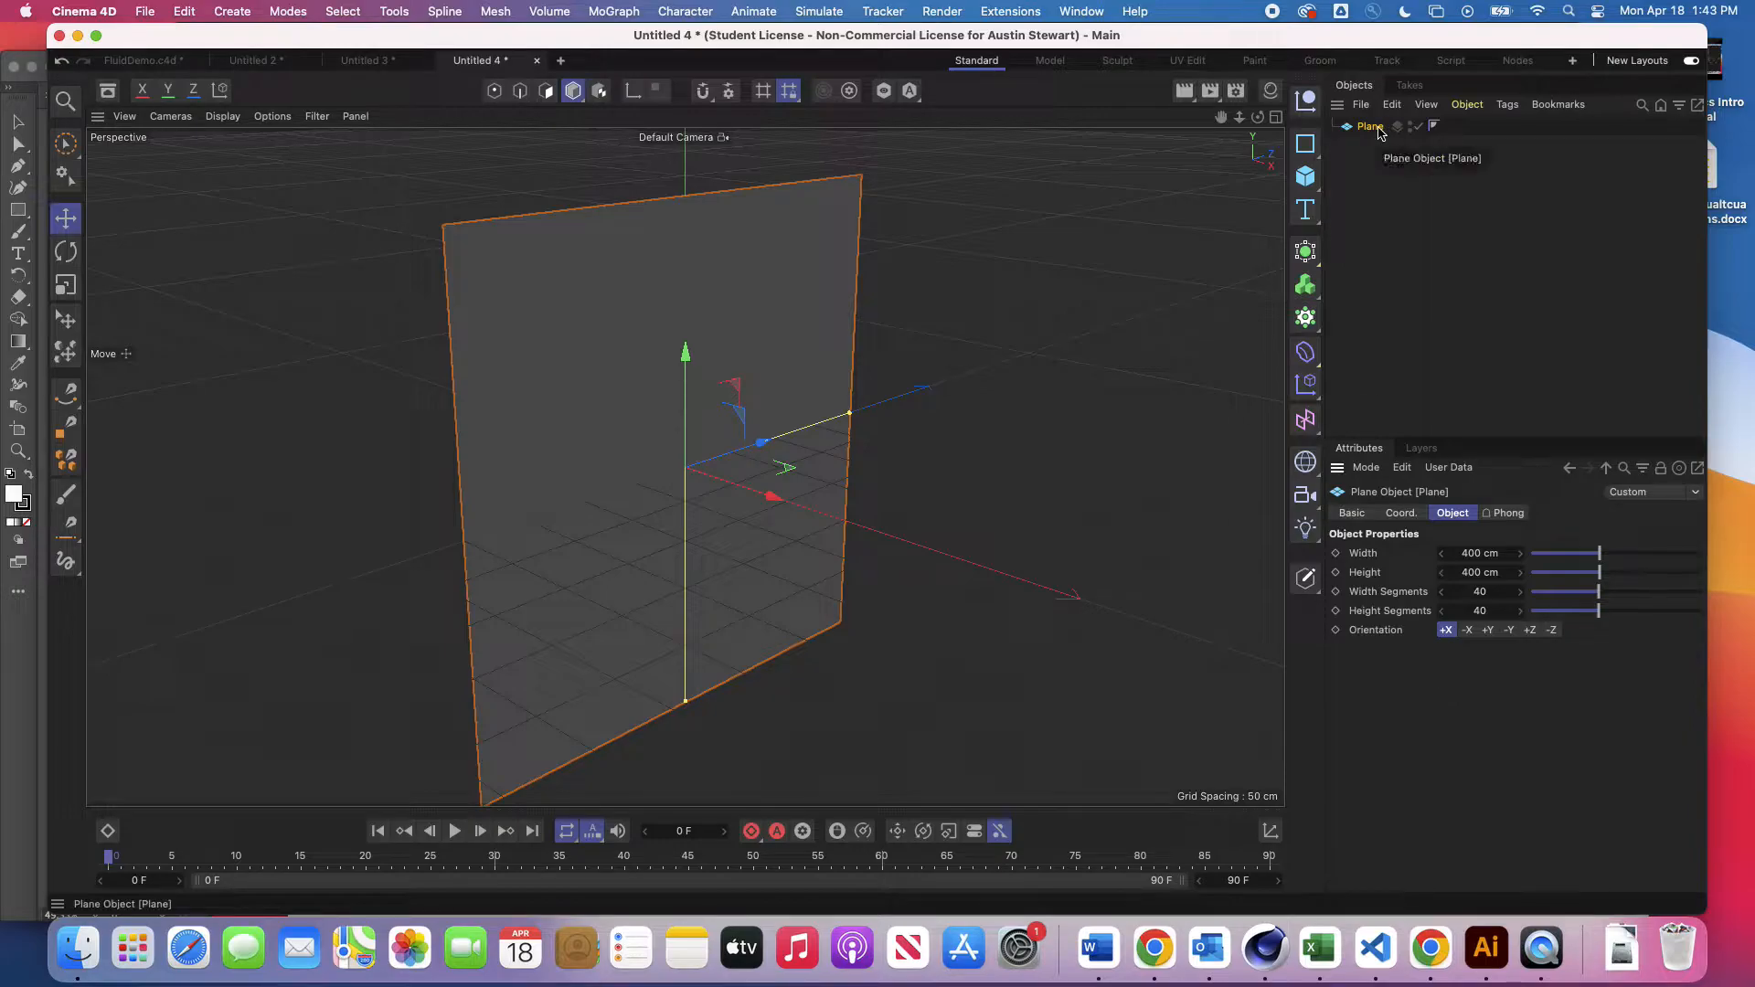
Step: Make the plane editable and add a Cloth simulation tag to it
{"action": "key", "text": "c"}
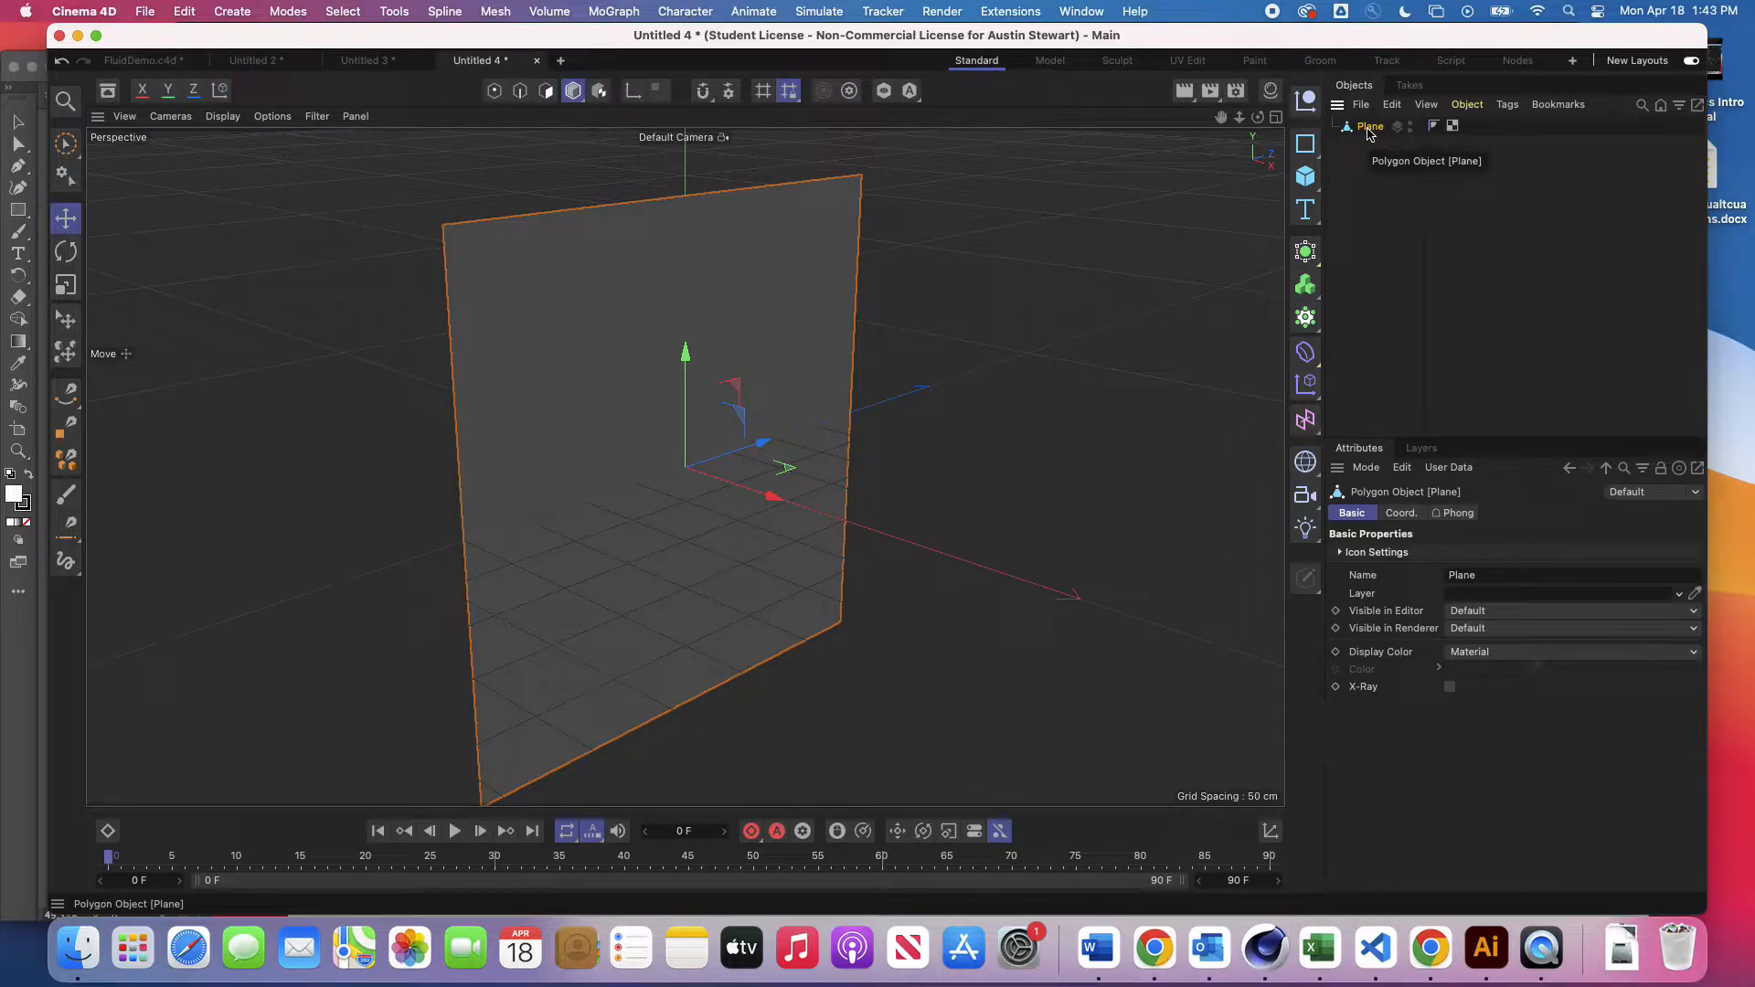
{"action": "right_click", "coordinate": [1370, 132]}
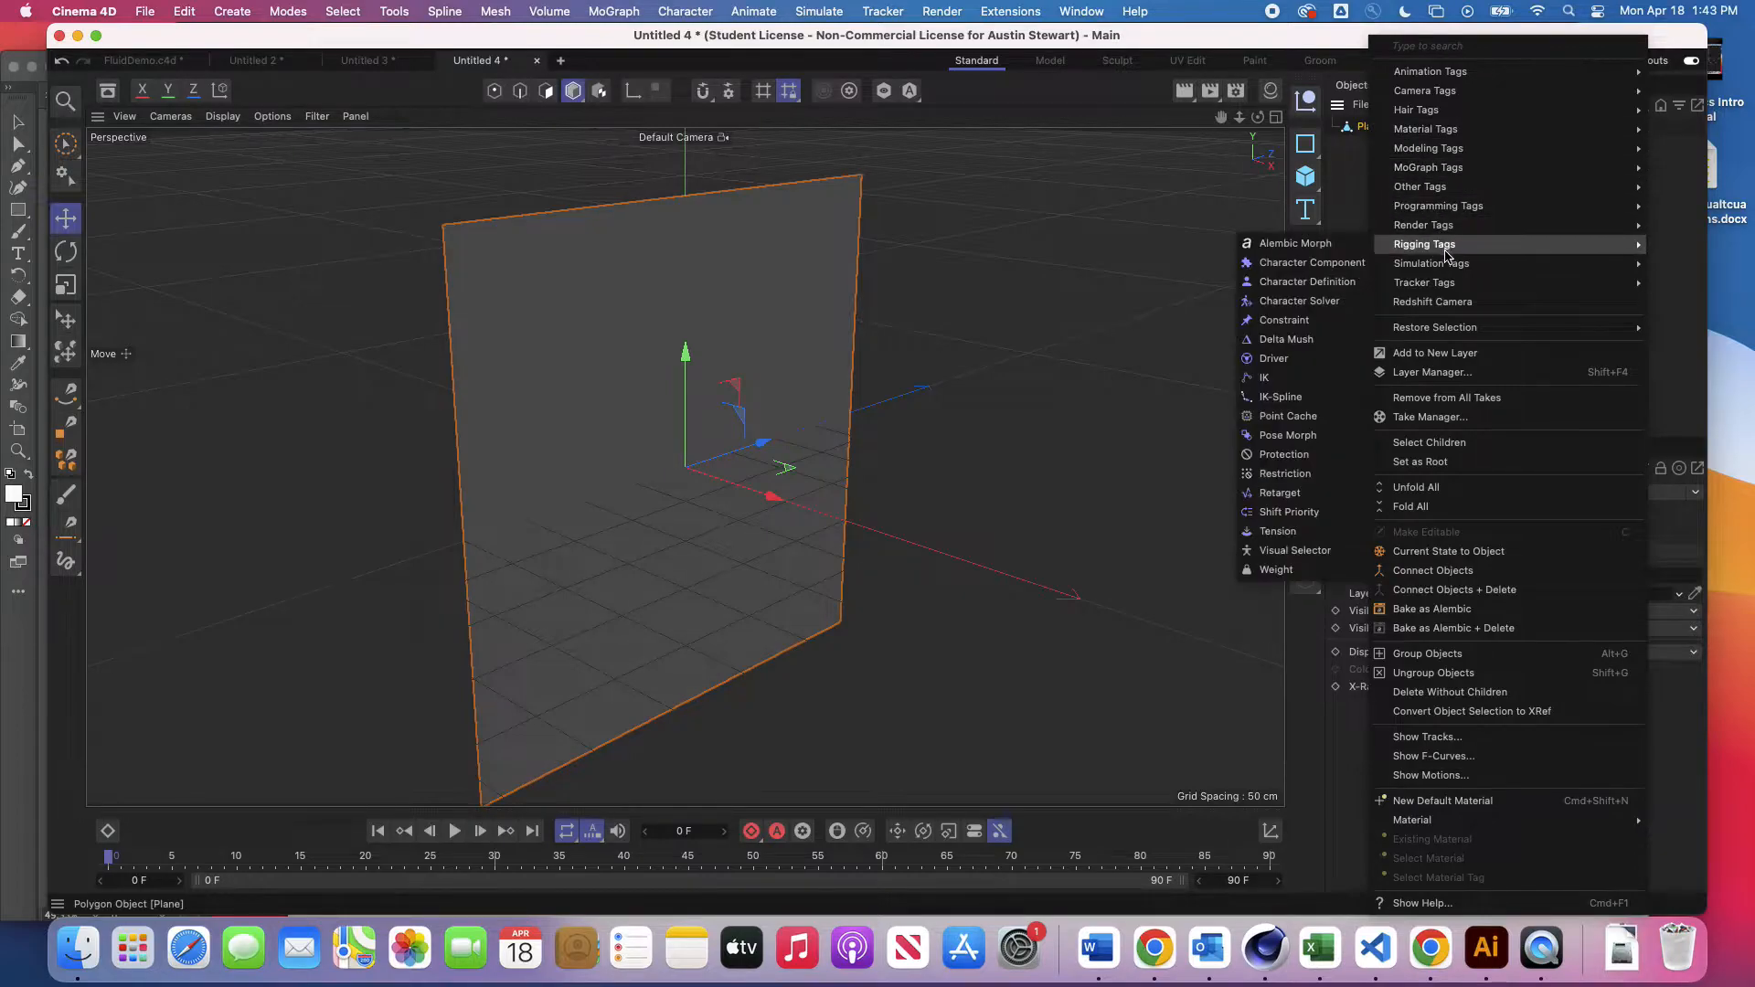
{"action": "mouse_move", "coordinate": [1445, 268]}
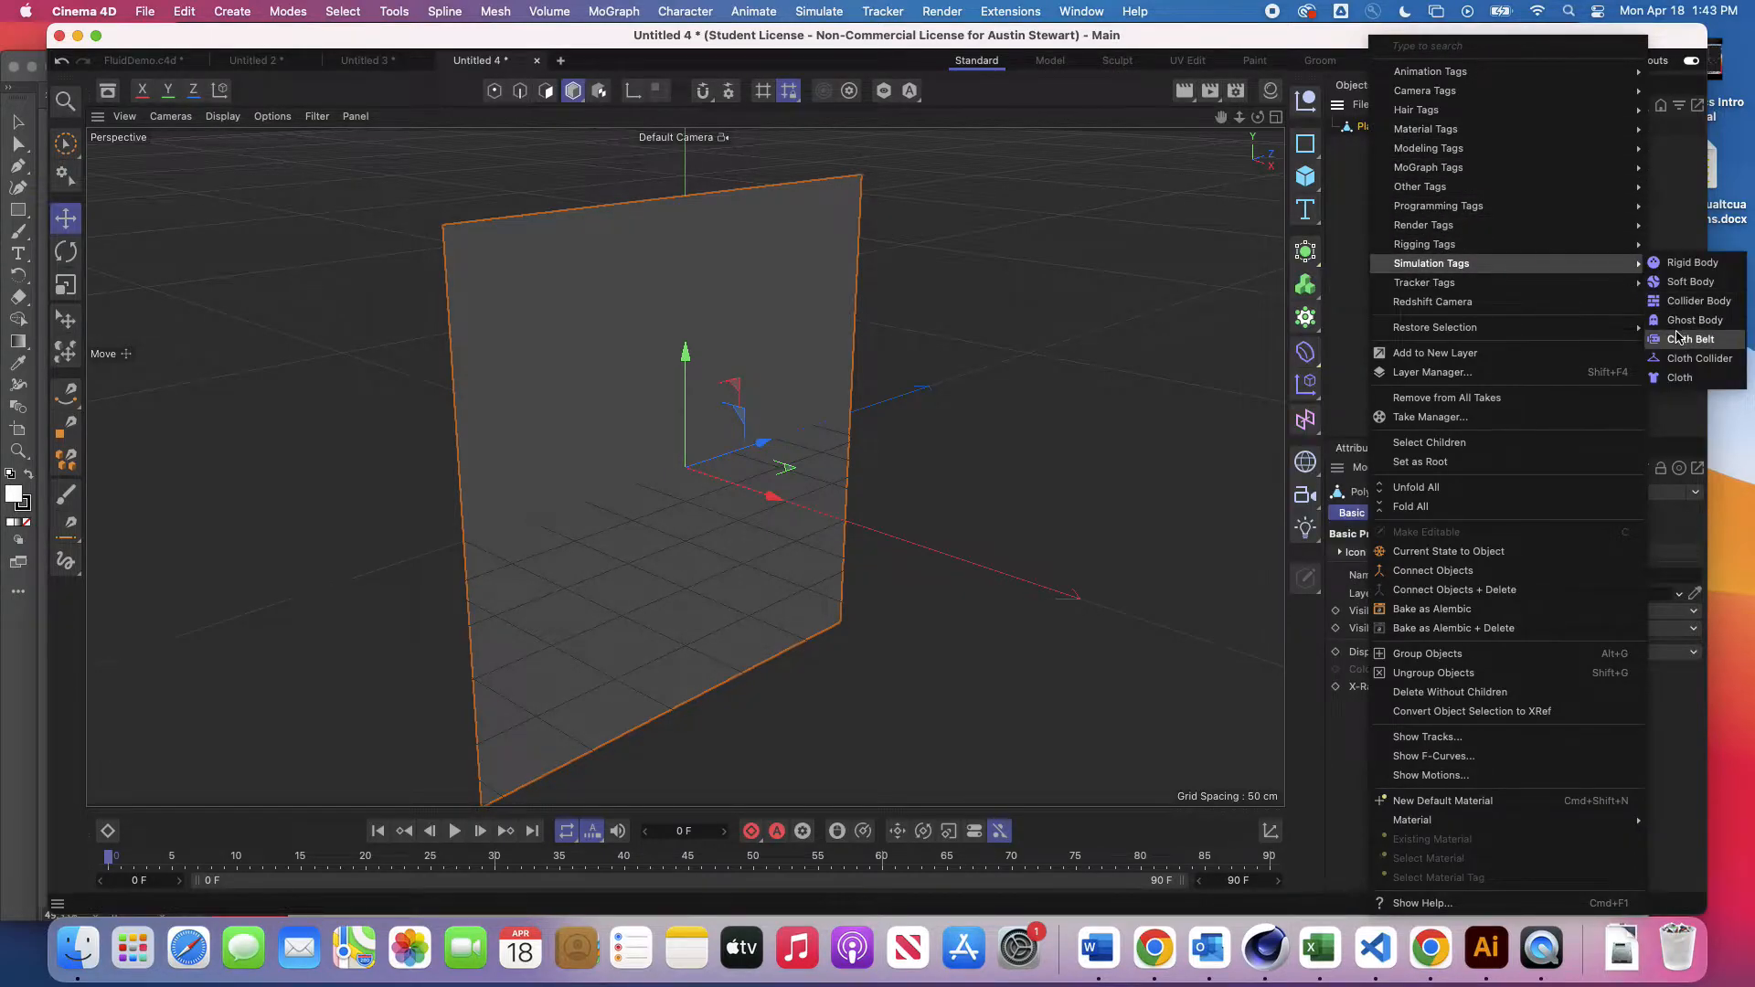
{"action": "left_click", "coordinate": [1680, 377]}
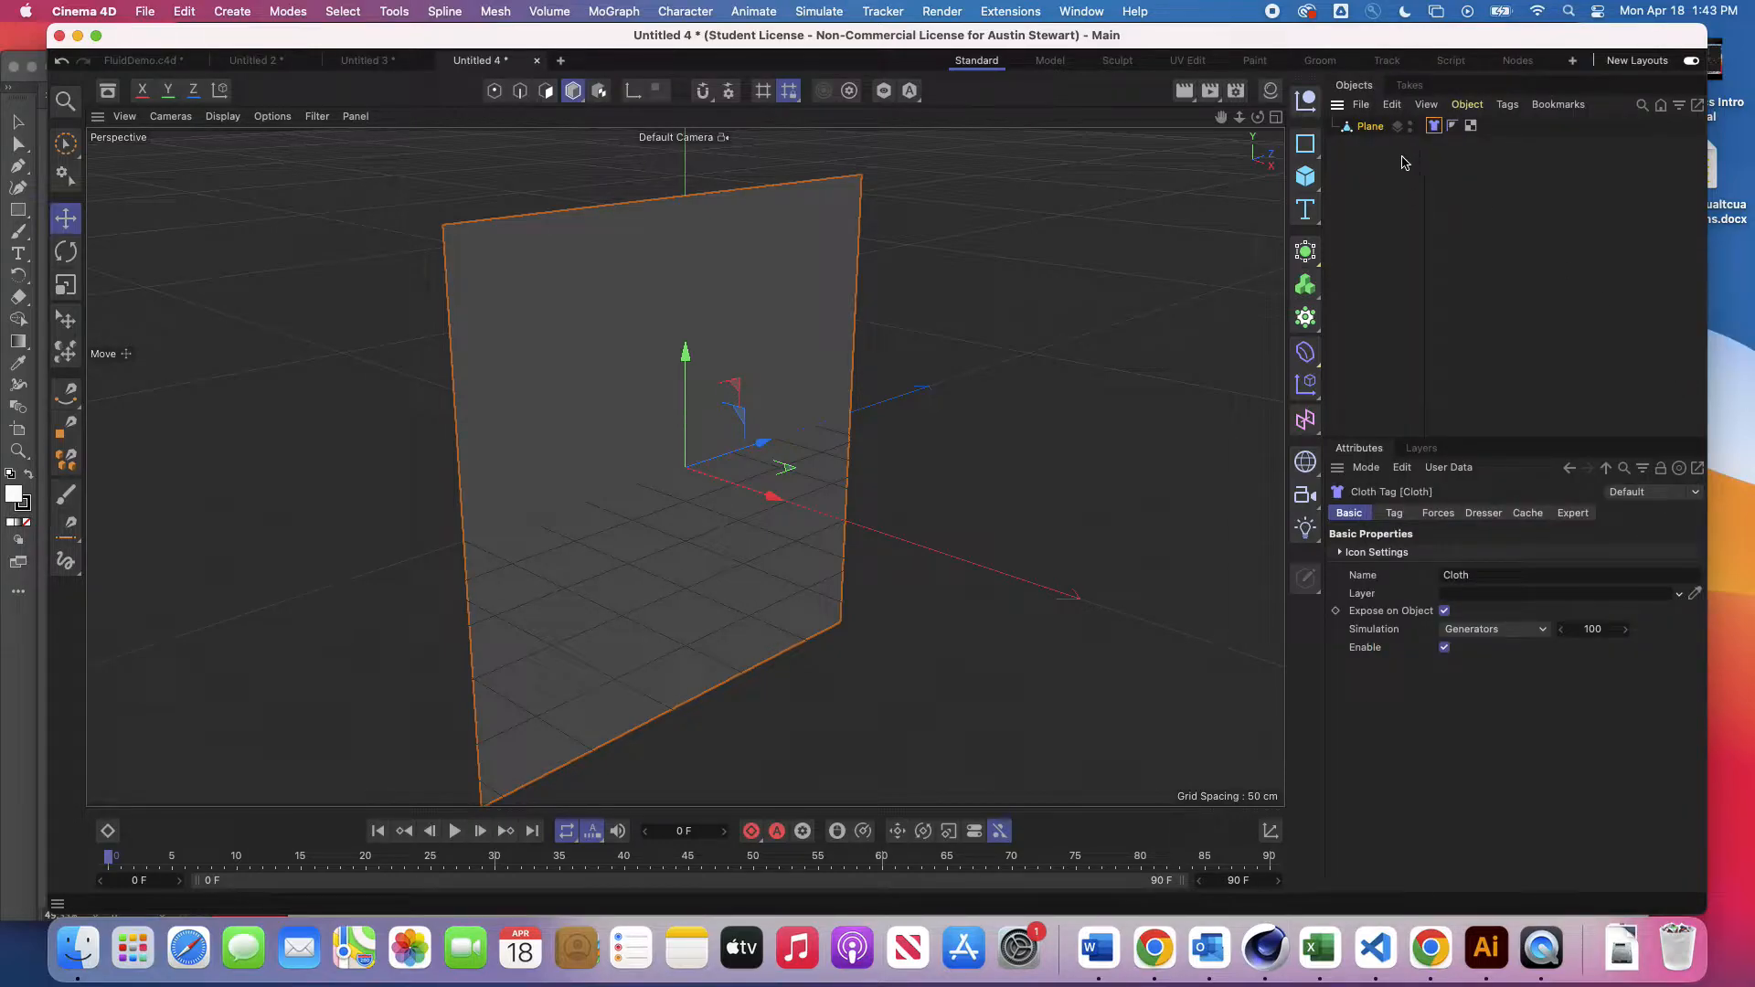
Step: Play the simulation to watch how the unsupported cloth plane behaves, stop it, and return to frame 0
{"action": "left_click", "coordinate": [454, 832]}
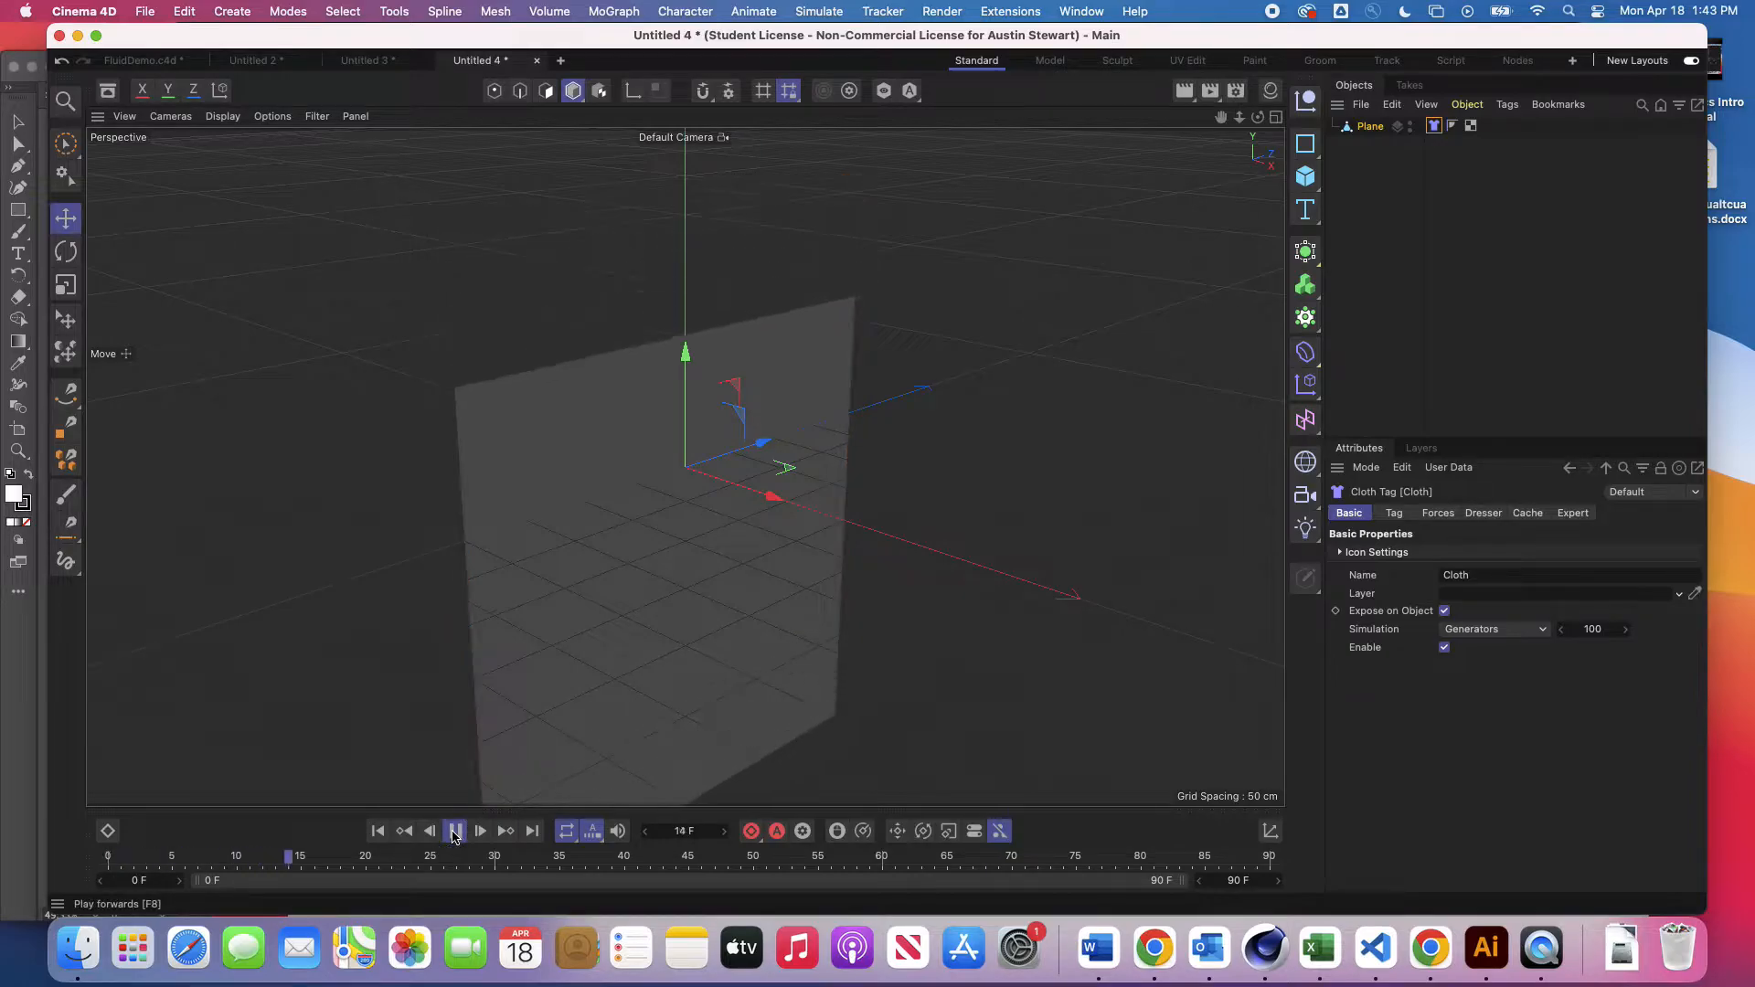
{"action": "left_click", "coordinate": [455, 831]}
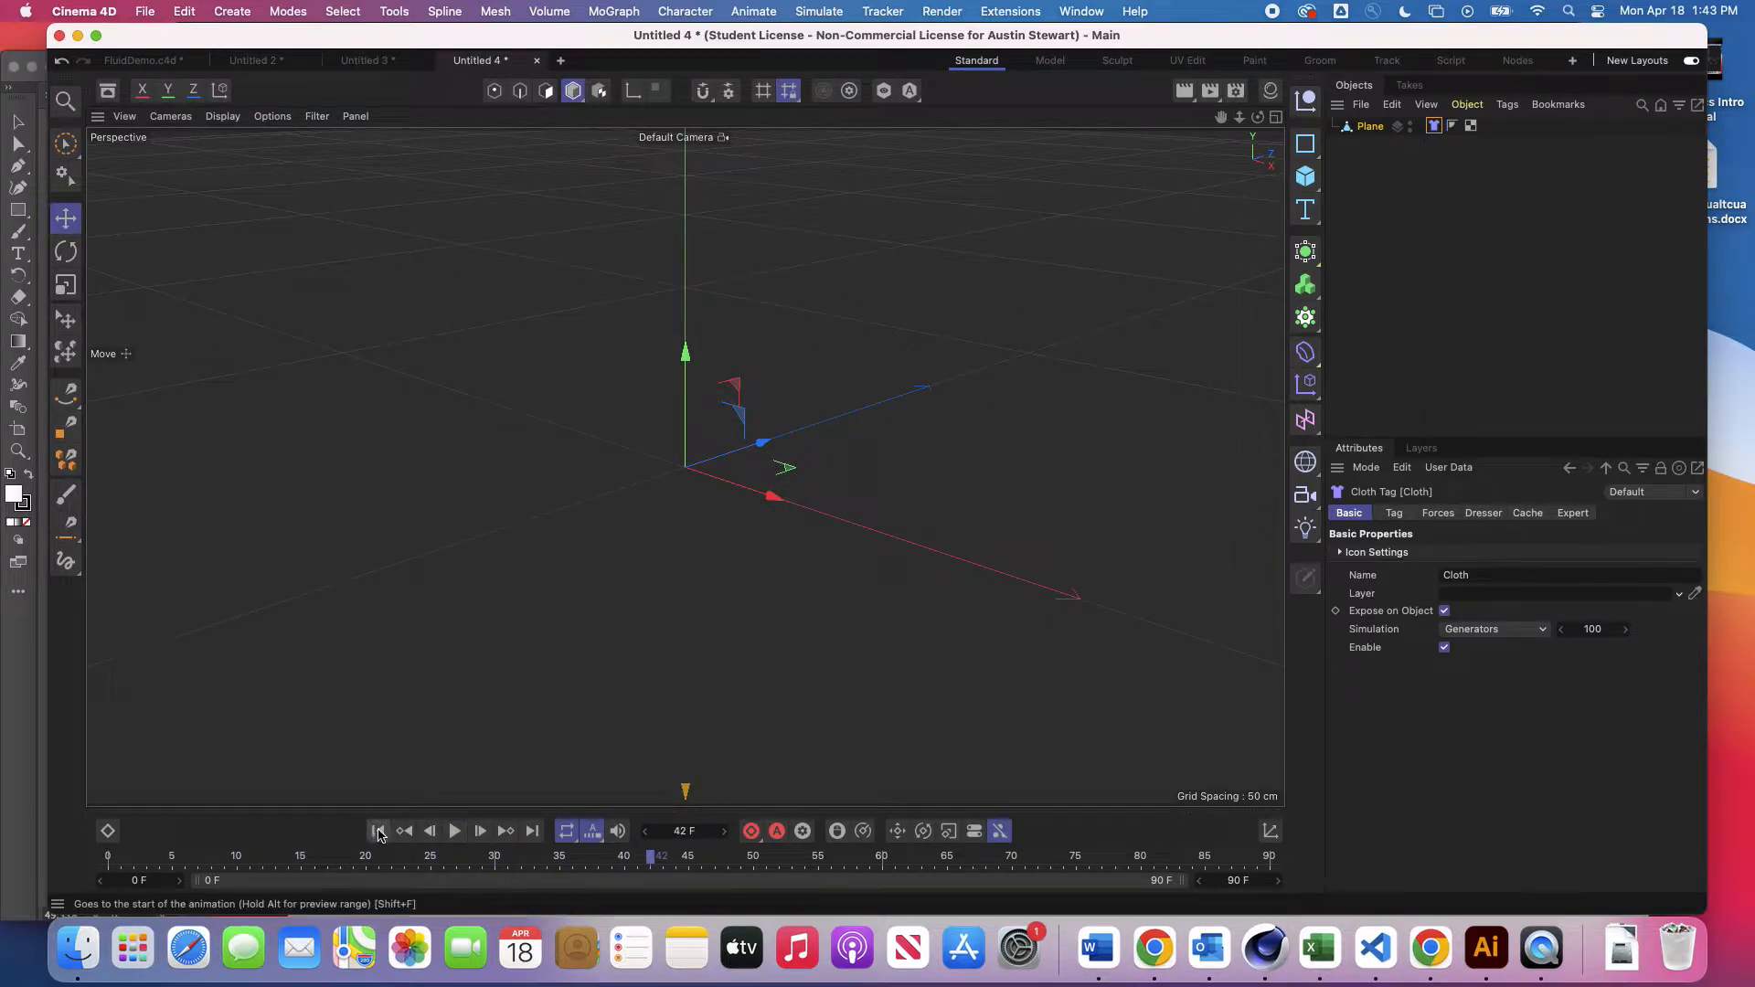
{"action": "left_click", "coordinate": [378, 832]}
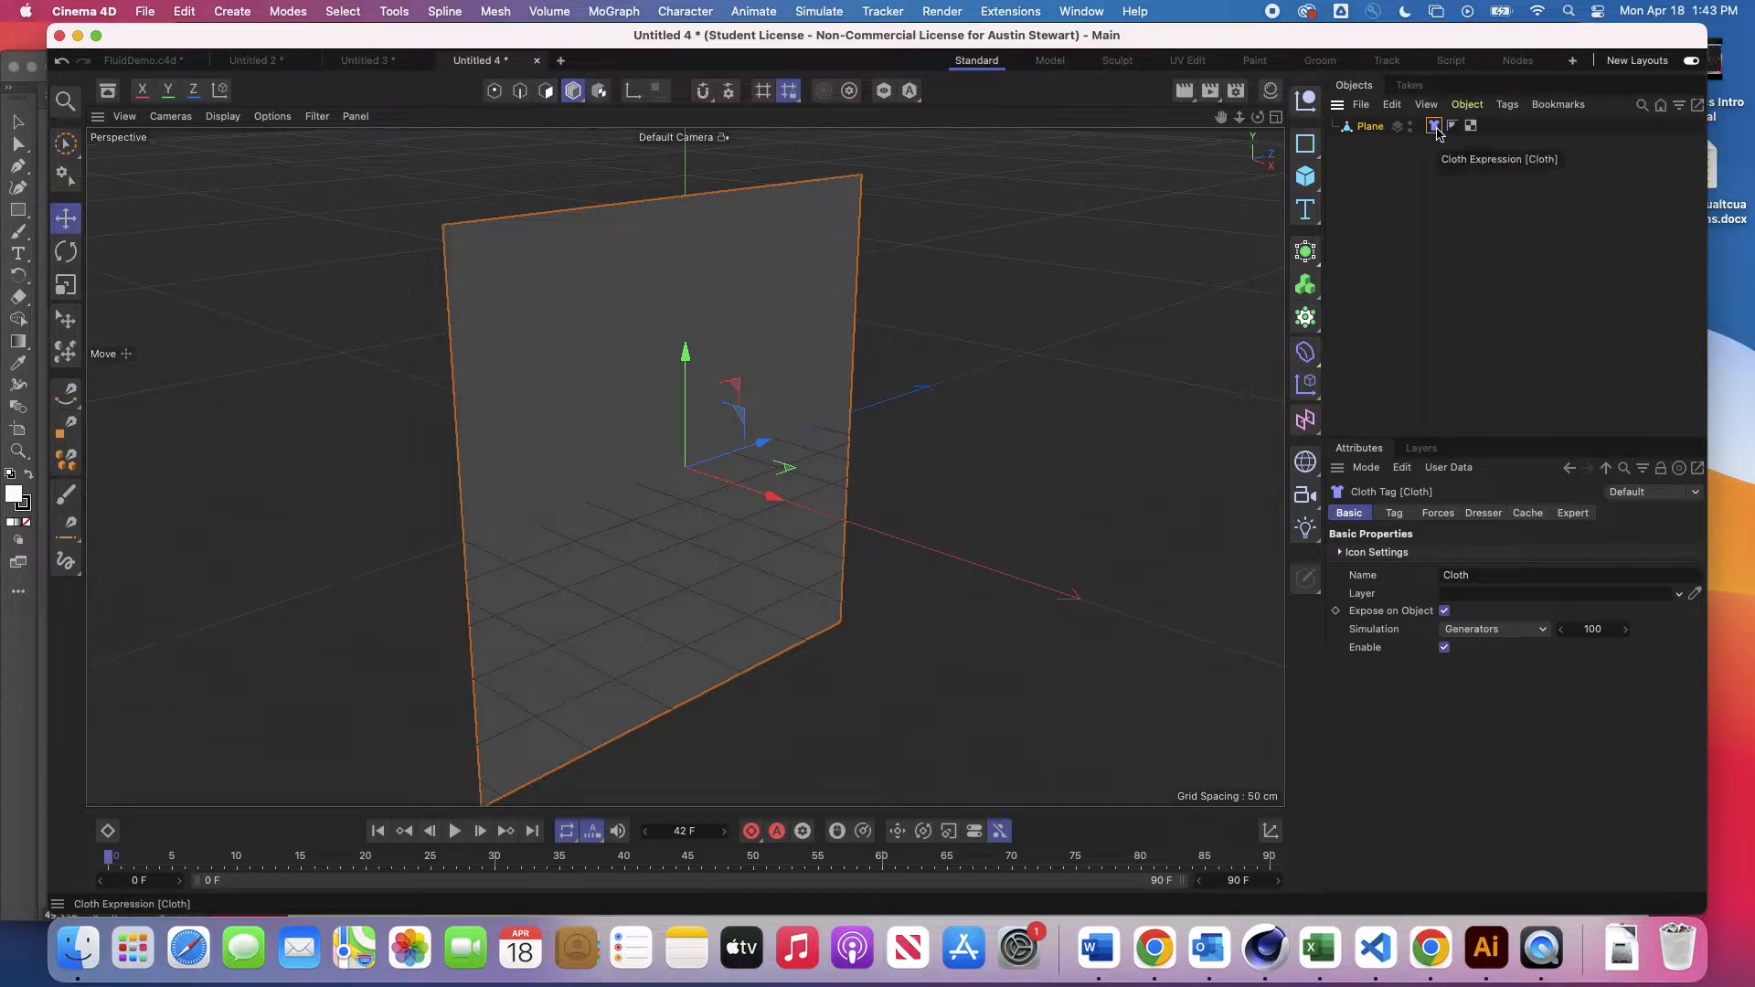
Step: Show the Cloth tag's Dresser settings and, in Points mode, live-select the points along half of the plane's upper edge from one corner
{"action": "left_click", "coordinate": [1482, 515]}
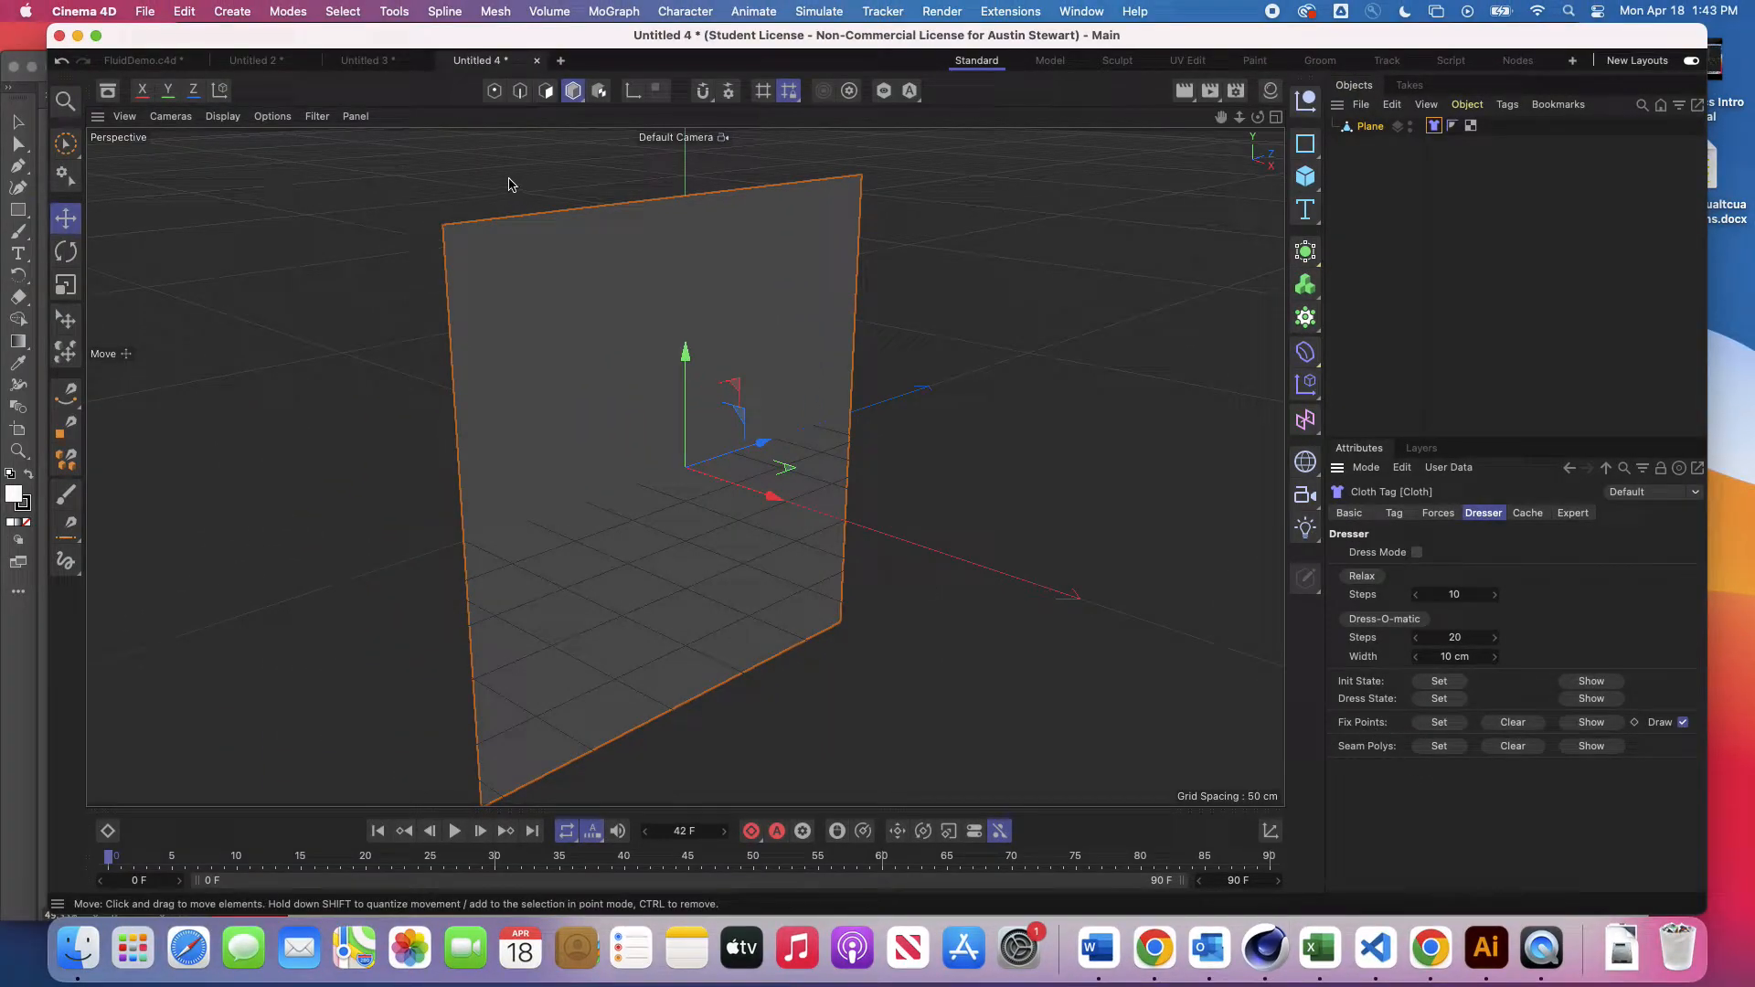
{"action": "left_click", "coordinate": [493, 91]}
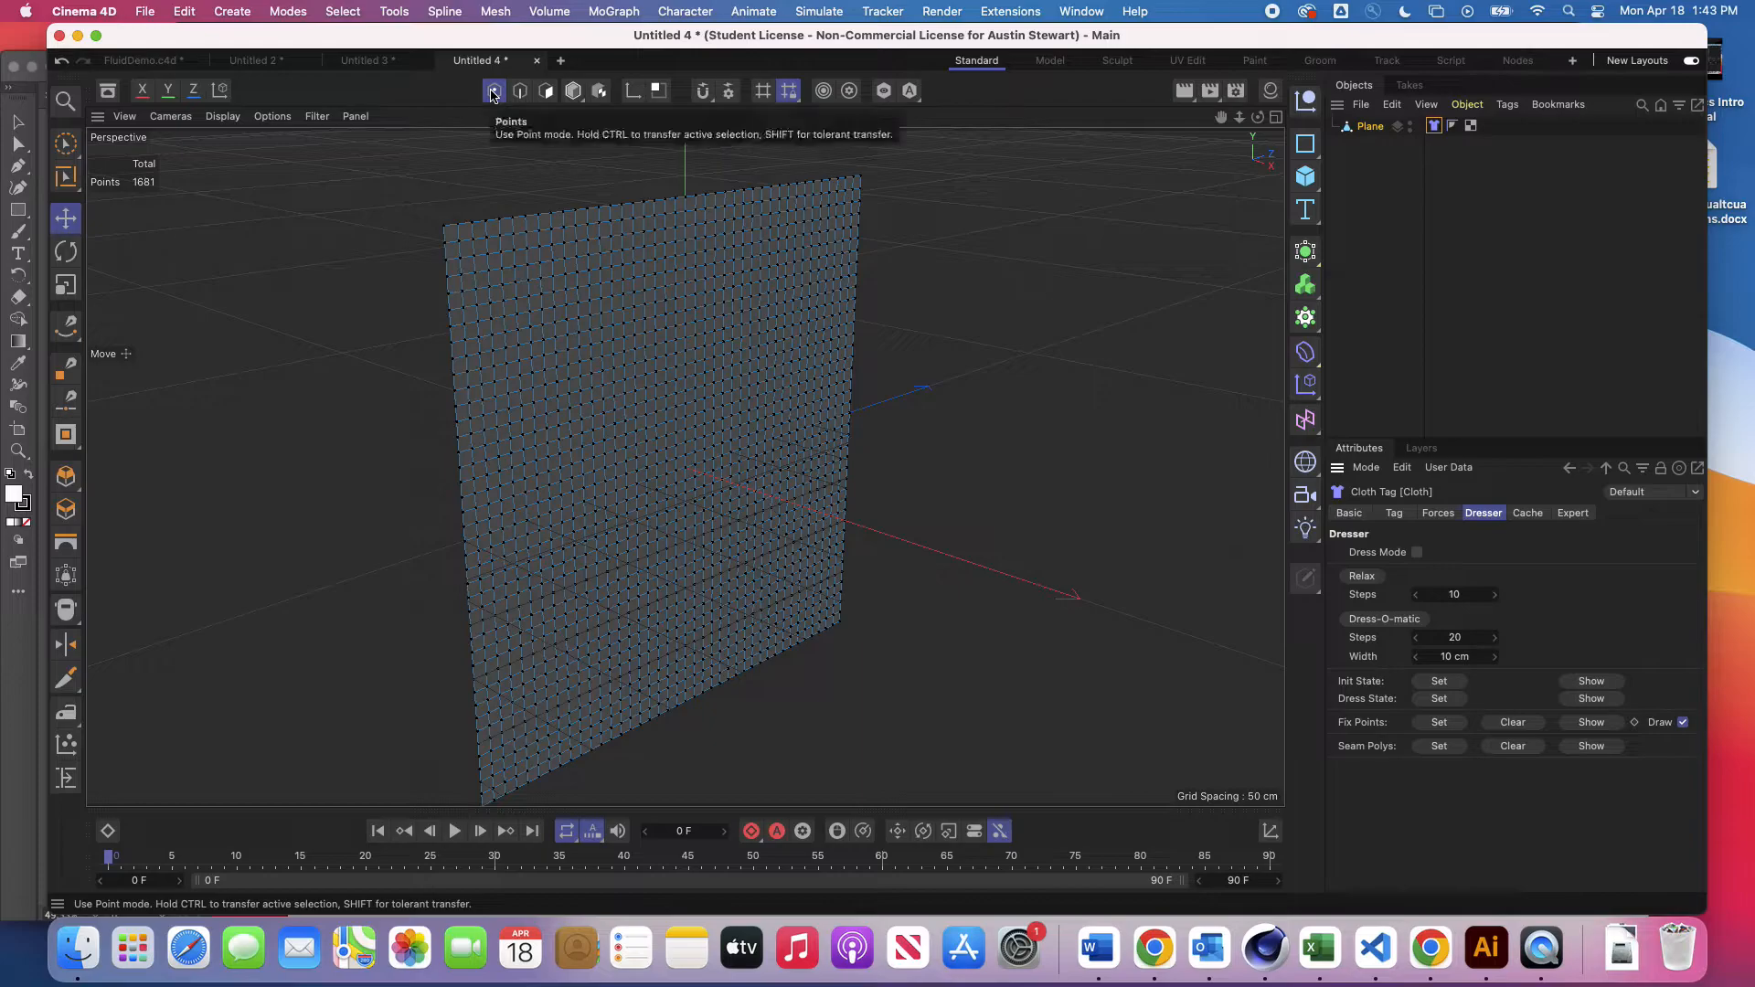
{"action": "left_click", "coordinate": [63, 146]}
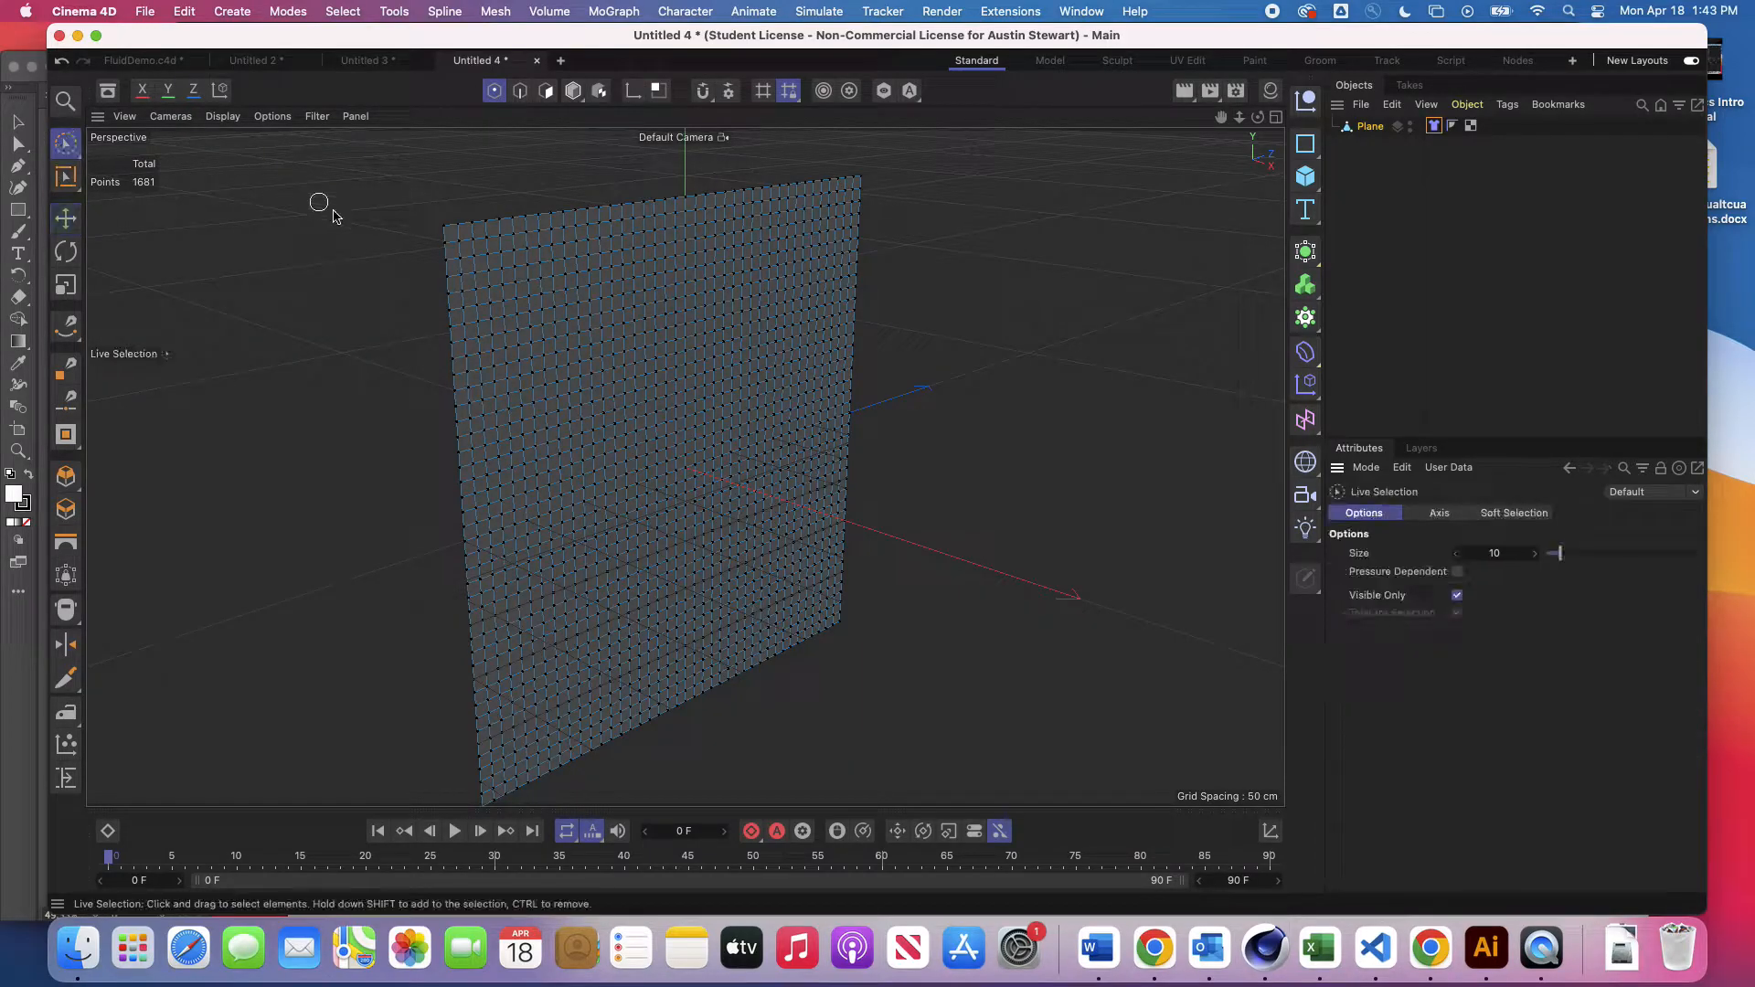
{"action": "left_click_drag", "start_coordinate": [440, 225], "coordinate": [679, 197]}
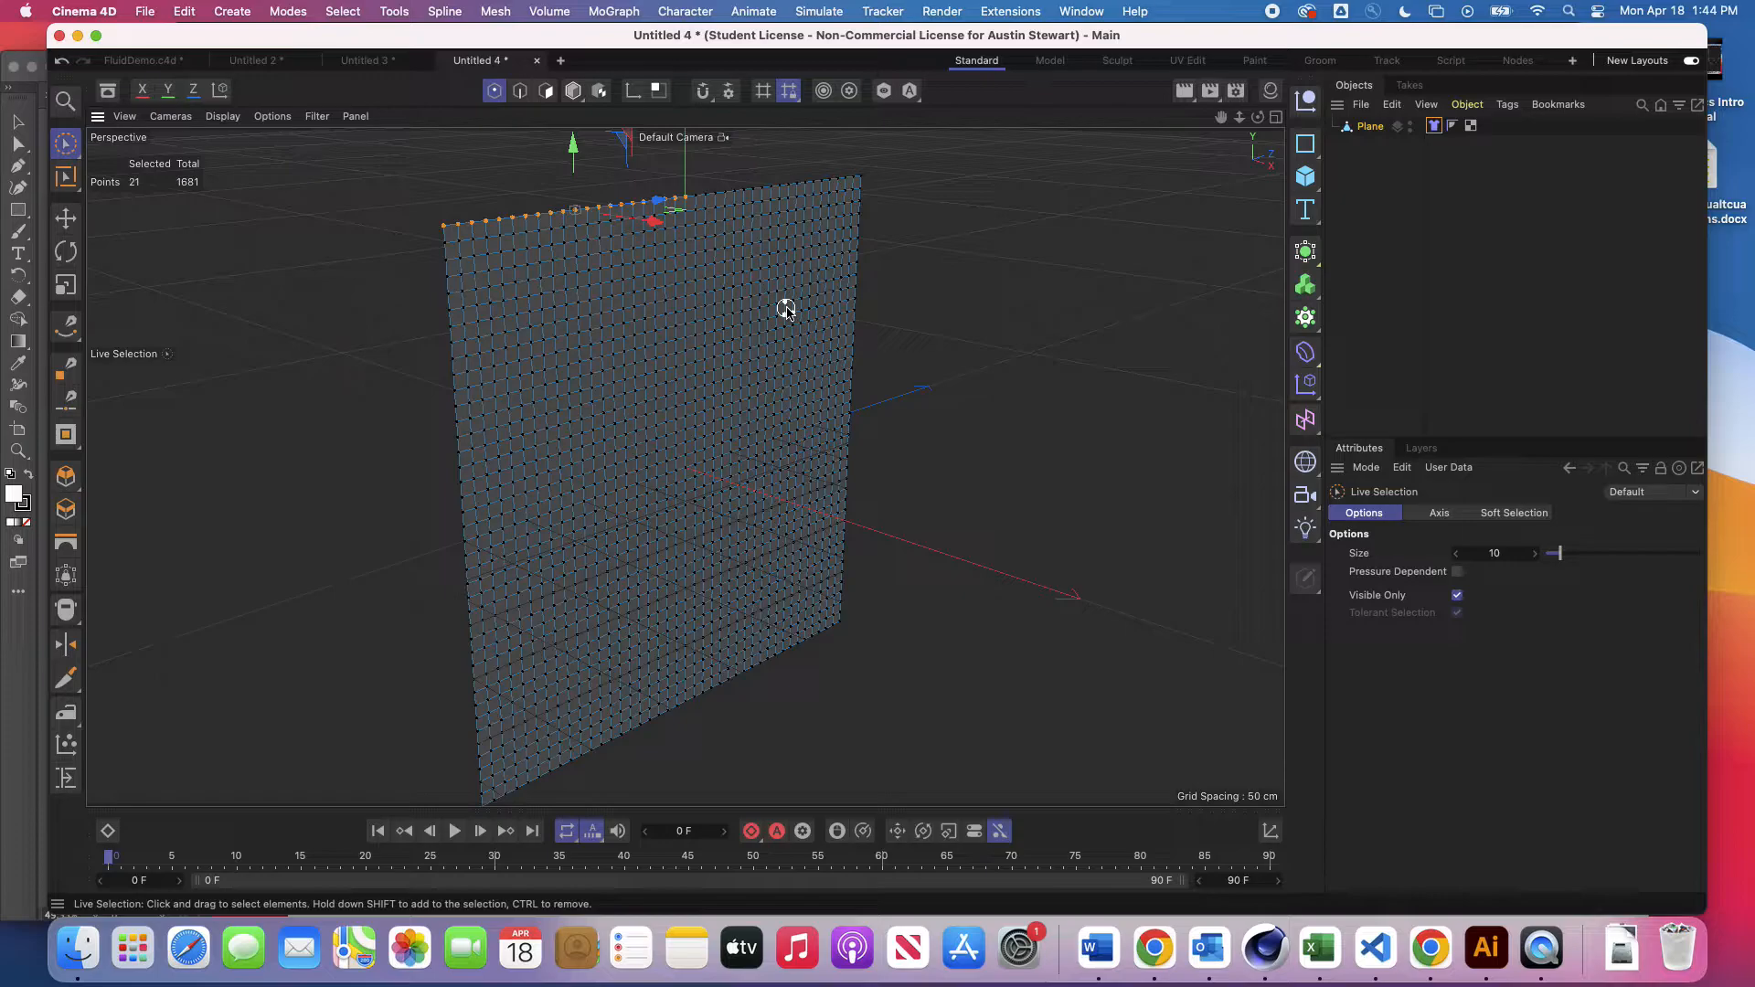
{"action": "scroll", "coordinate": [639, 313], "scroll_direction": "up", "scroll_amount": 5}
{"action": "scroll", "coordinate": [639, 313], "scroll_direction": "down", "scroll_amount": 3}
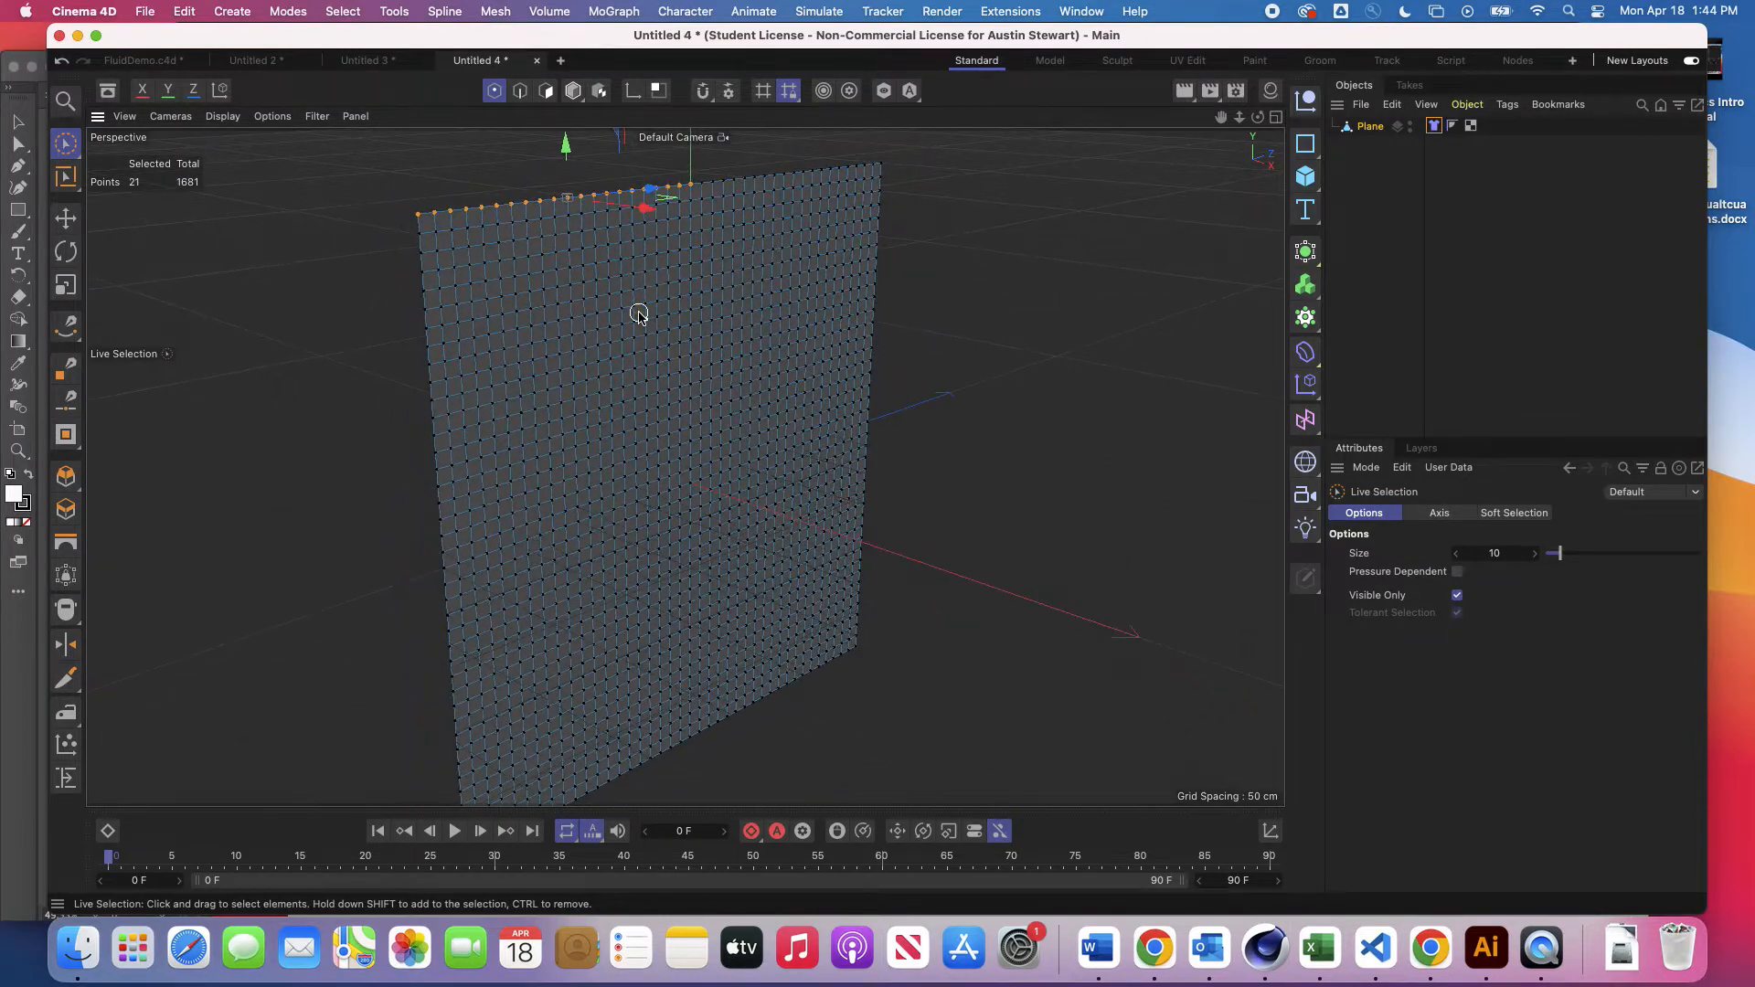
Step: Set the selected points along half of the plane's upper edge as cloth fix points, play the simulation twice, and return to frame 0
{"action": "left_click", "coordinate": [1433, 125]}
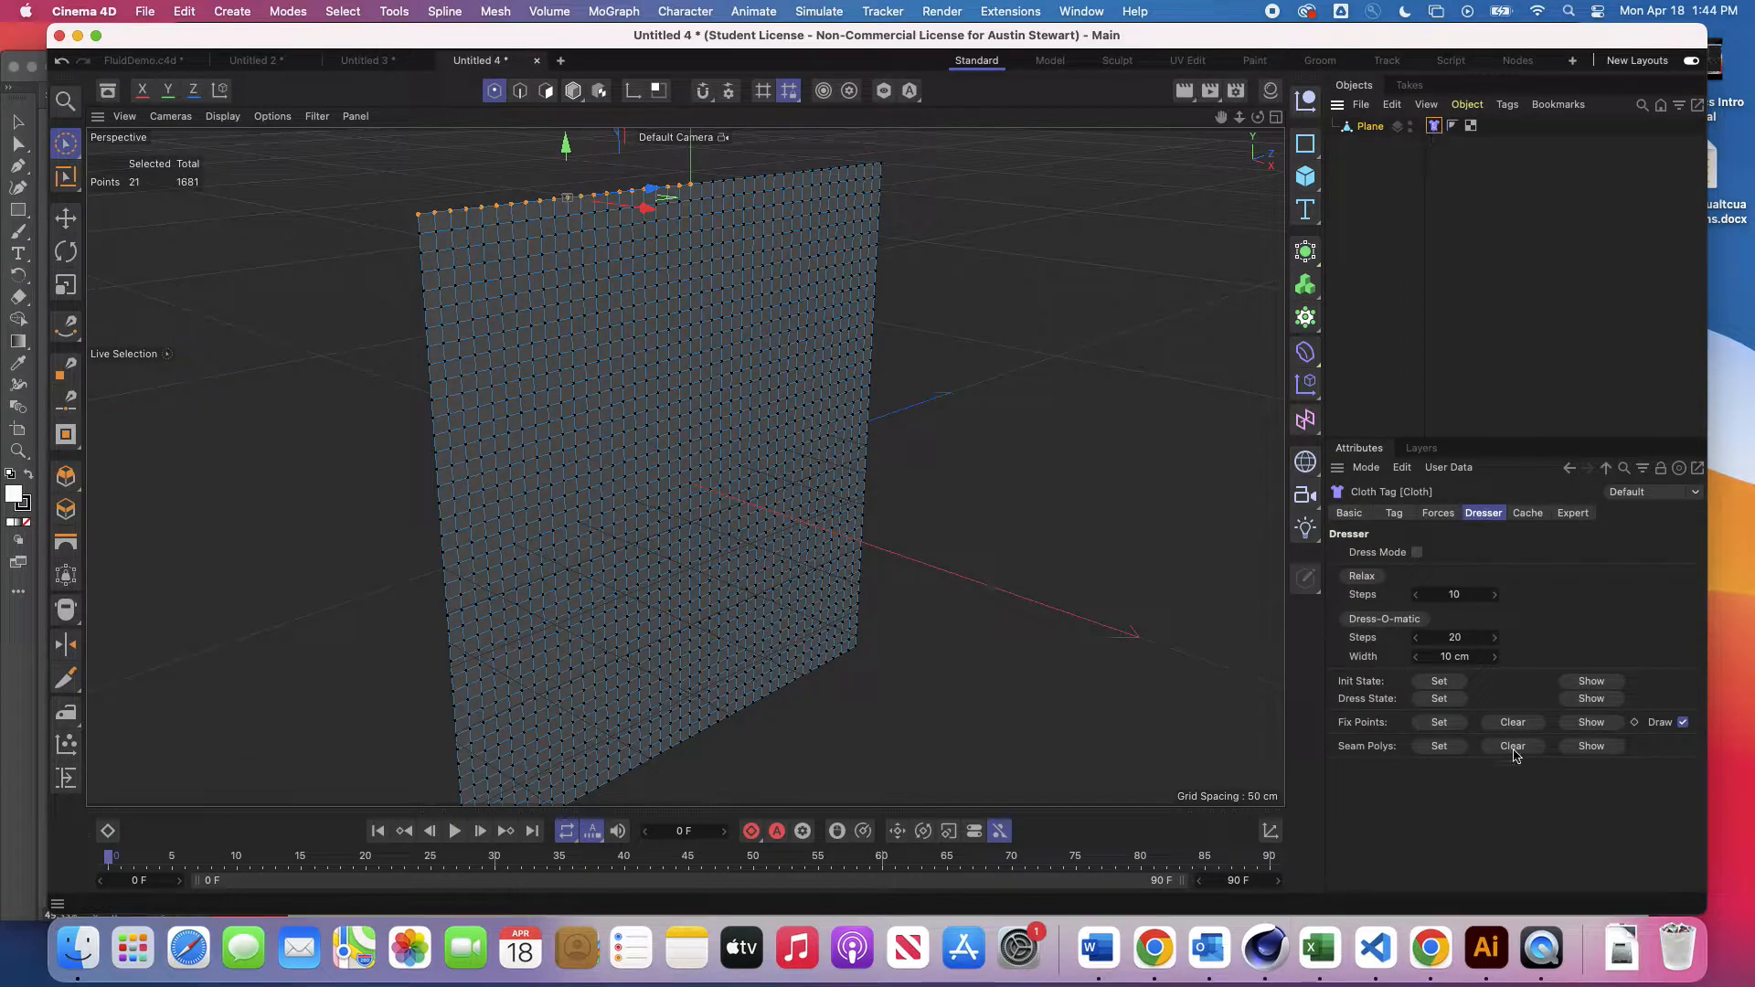
{"action": "left_click", "coordinate": [1440, 723]}
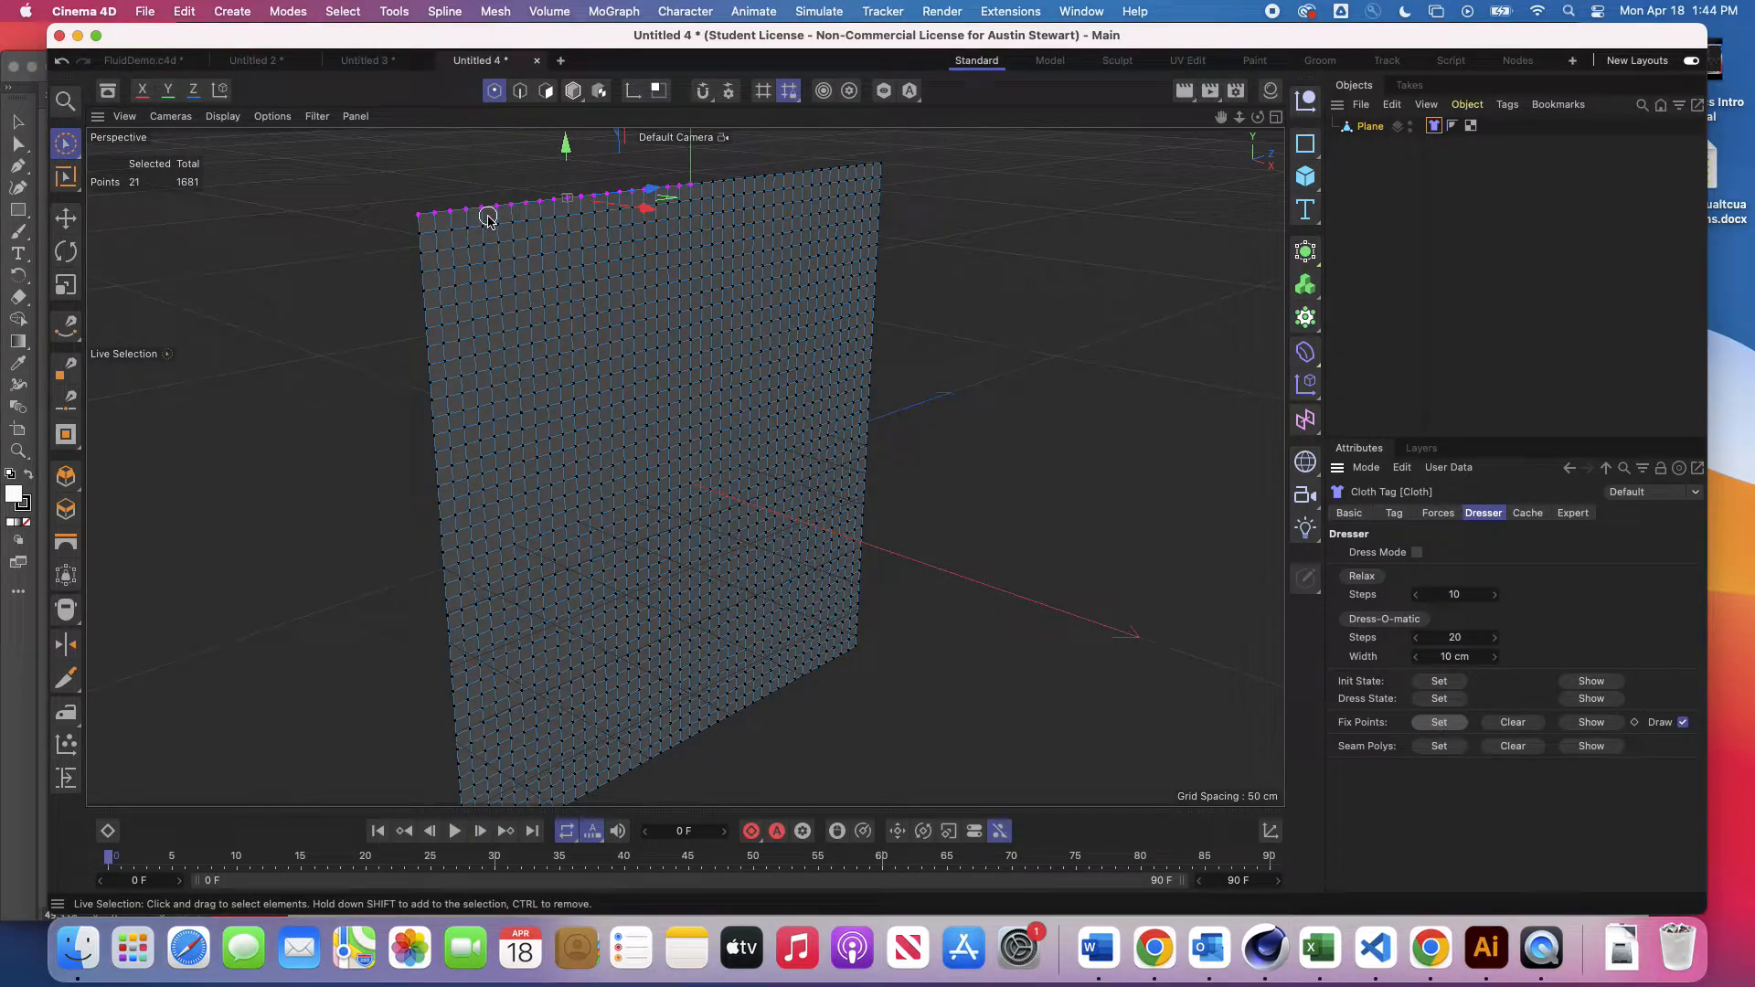
{"action": "left_click", "coordinate": [456, 832]}
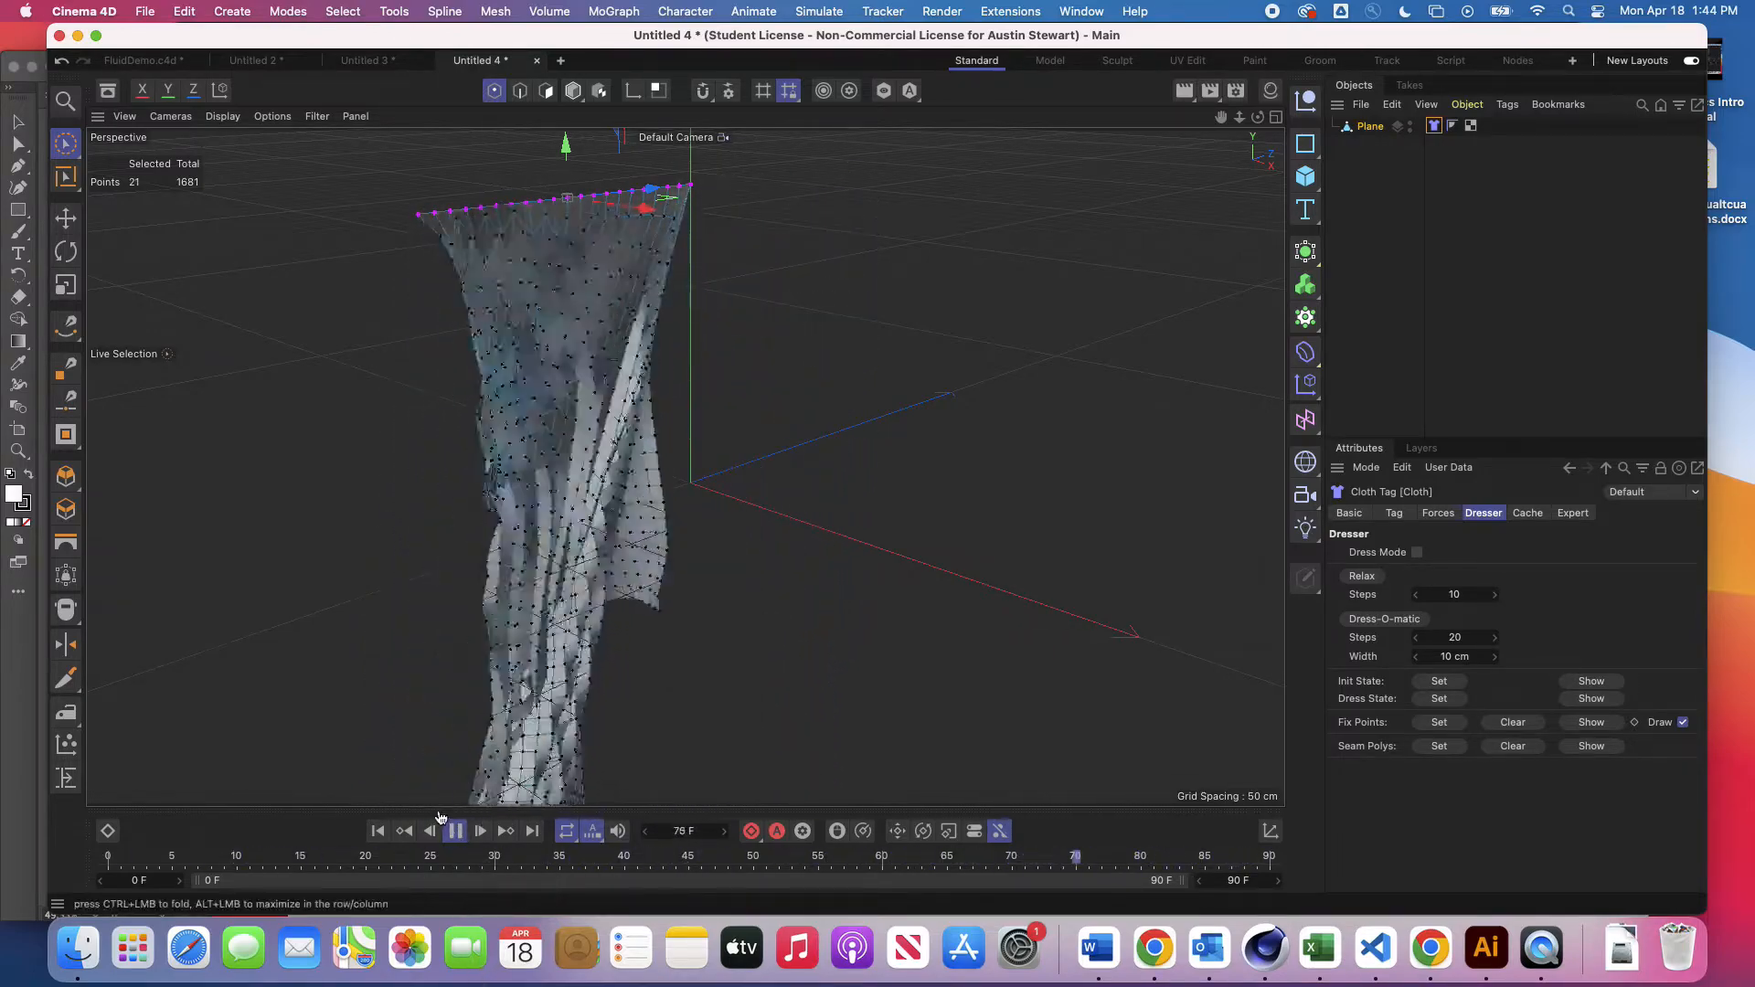
{"action": "left_click", "coordinate": [384, 835]}
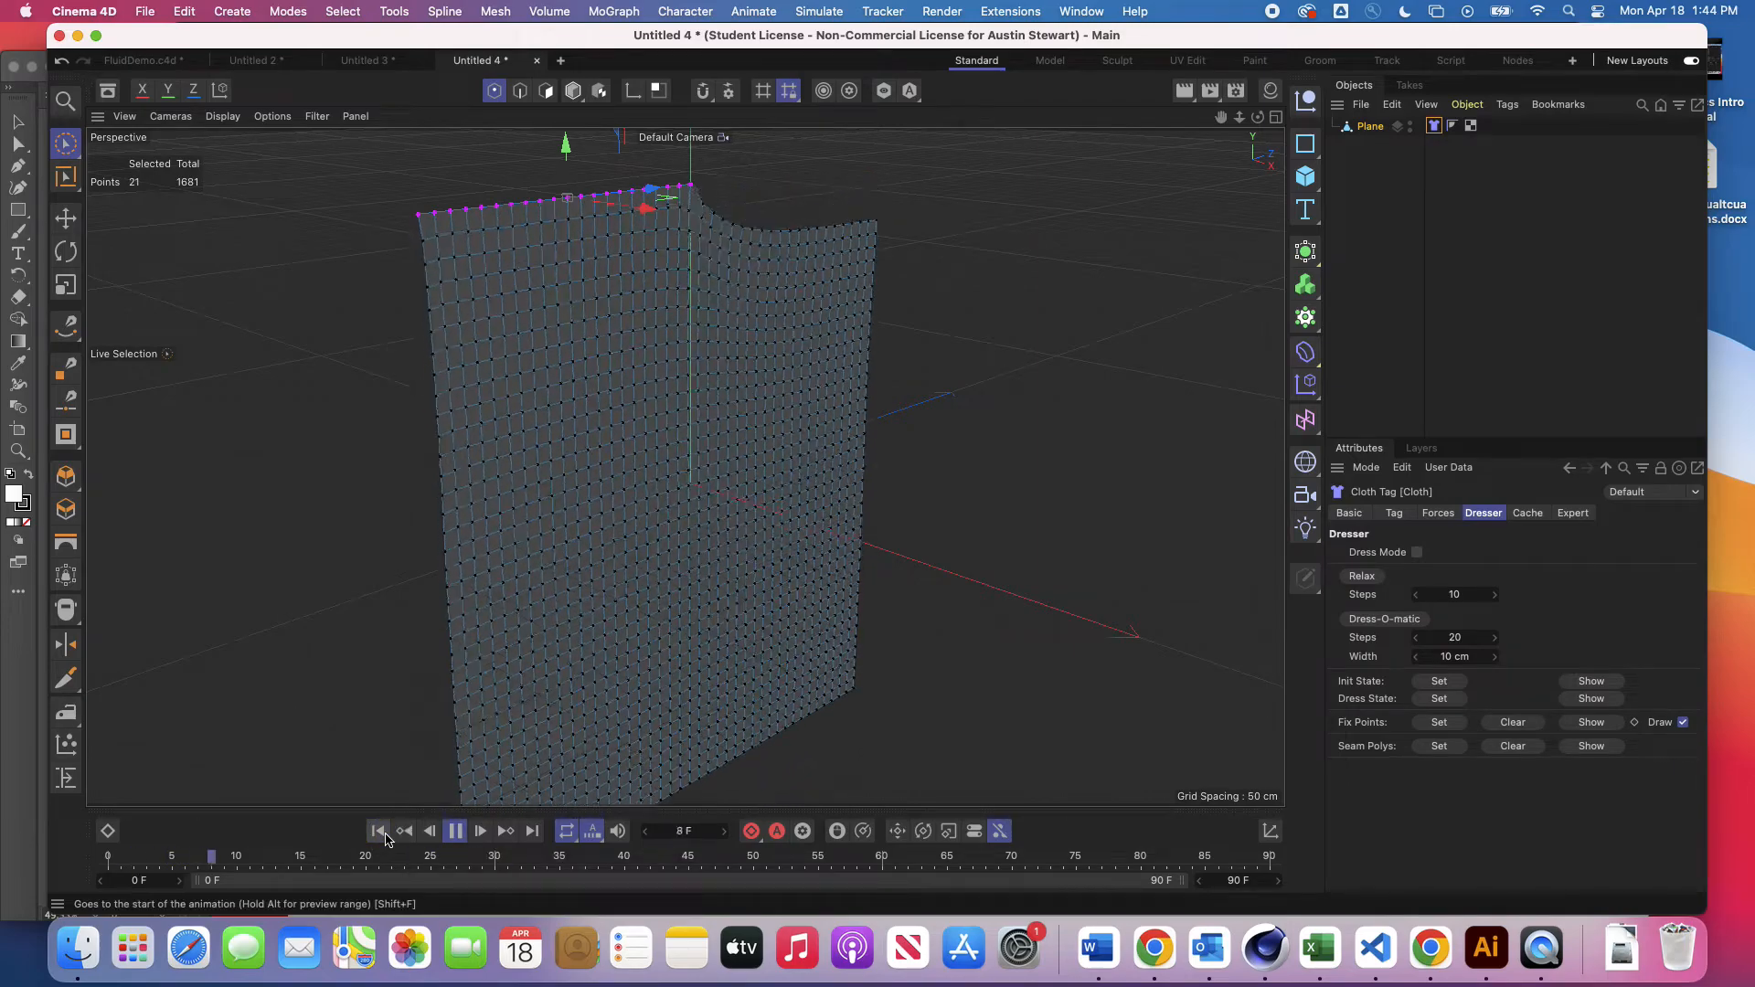
{"action": "left_click", "coordinate": [454, 833]}
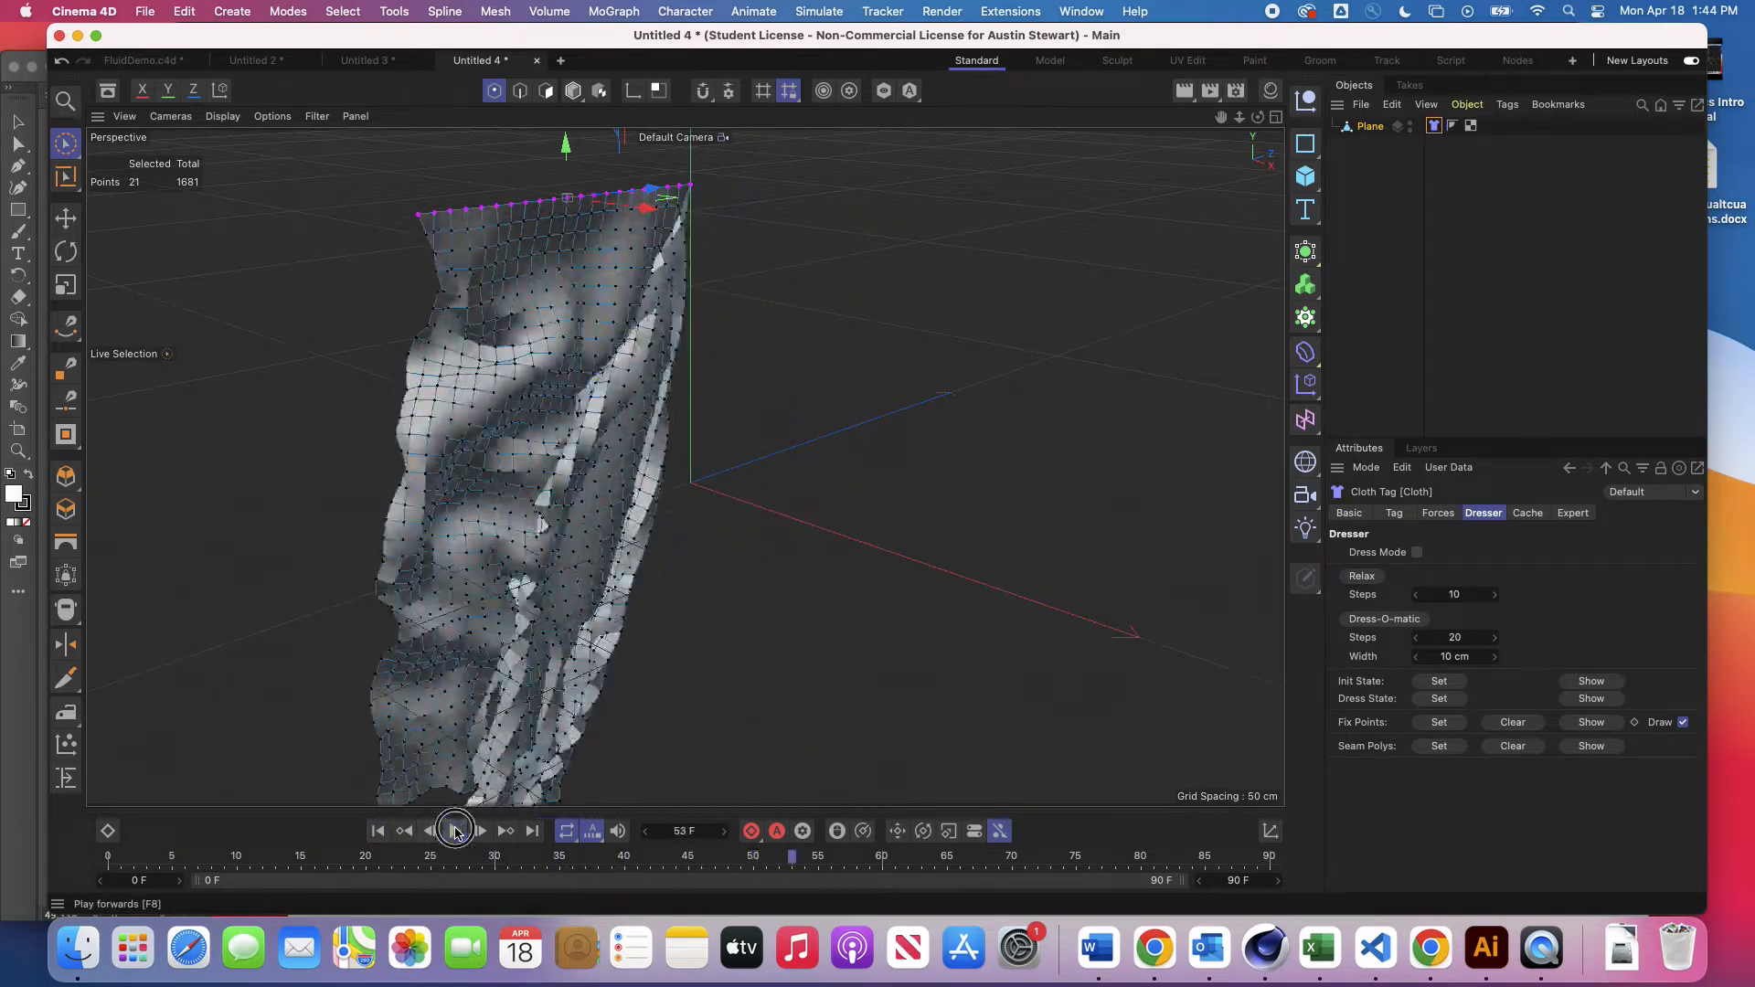
{"action": "left_click", "coordinate": [380, 833]}
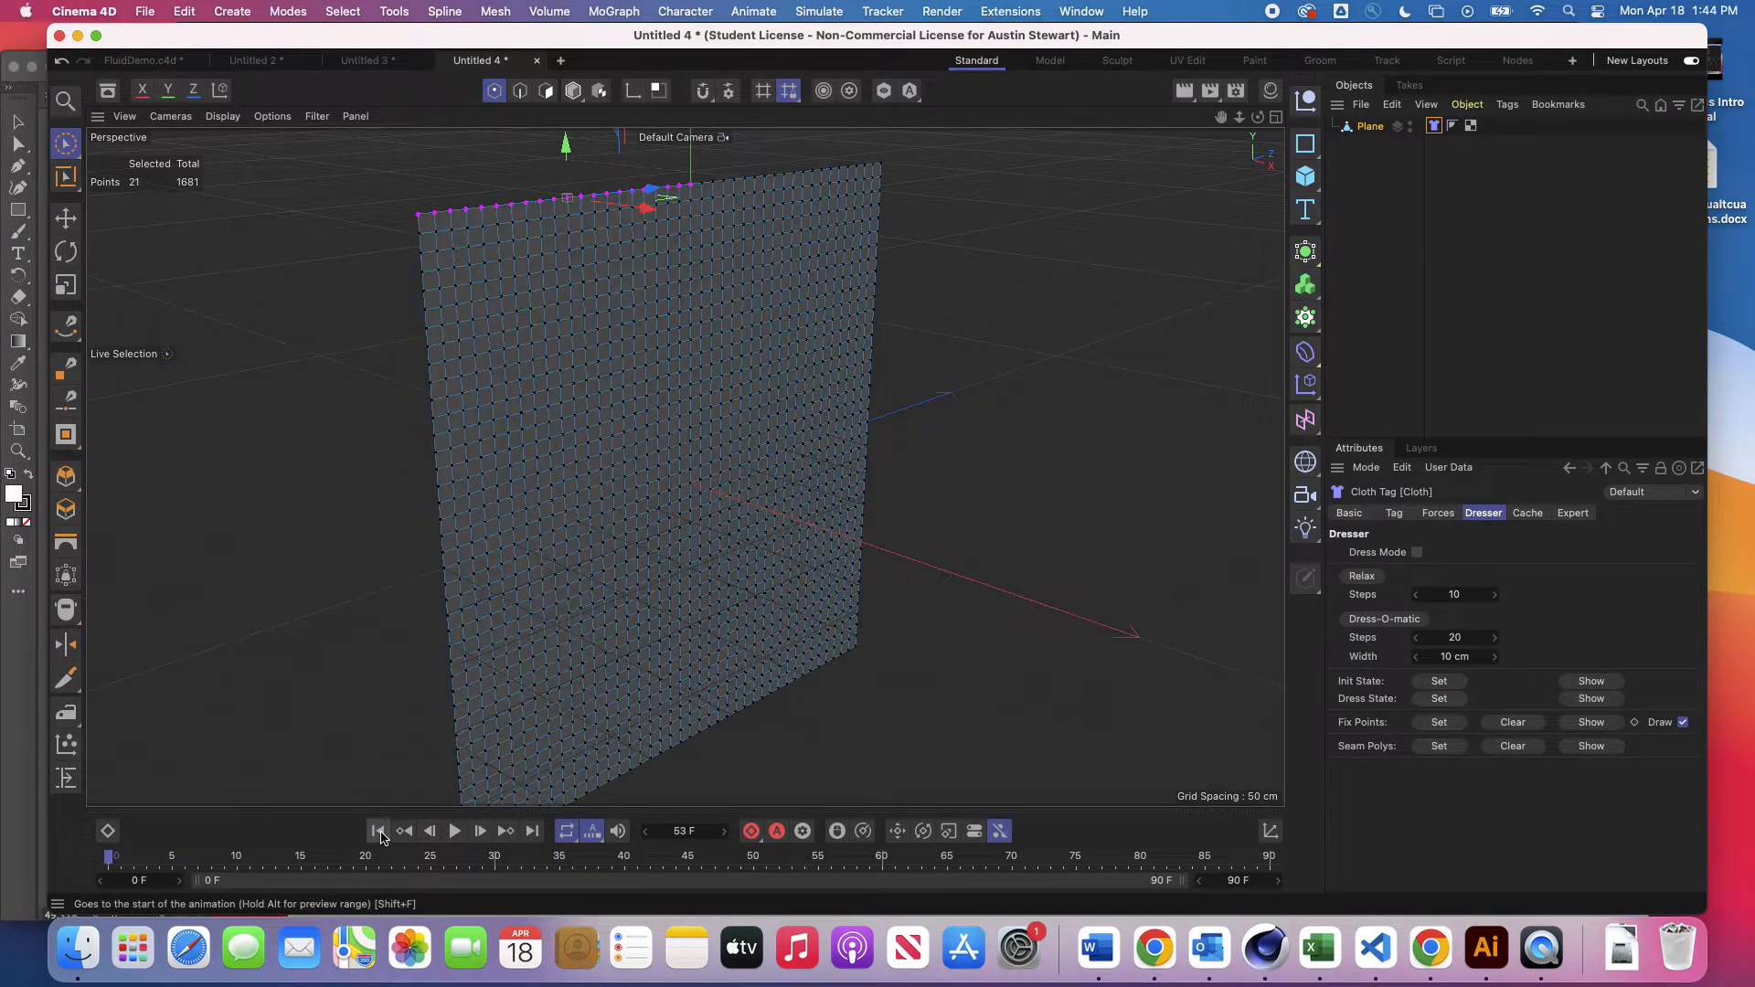
Step: Clear the cloth's fix points and live-select 7 points at one end and 8 points at the other end of the plane's upper edge
{"action": "left_click", "coordinate": [1517, 722]}
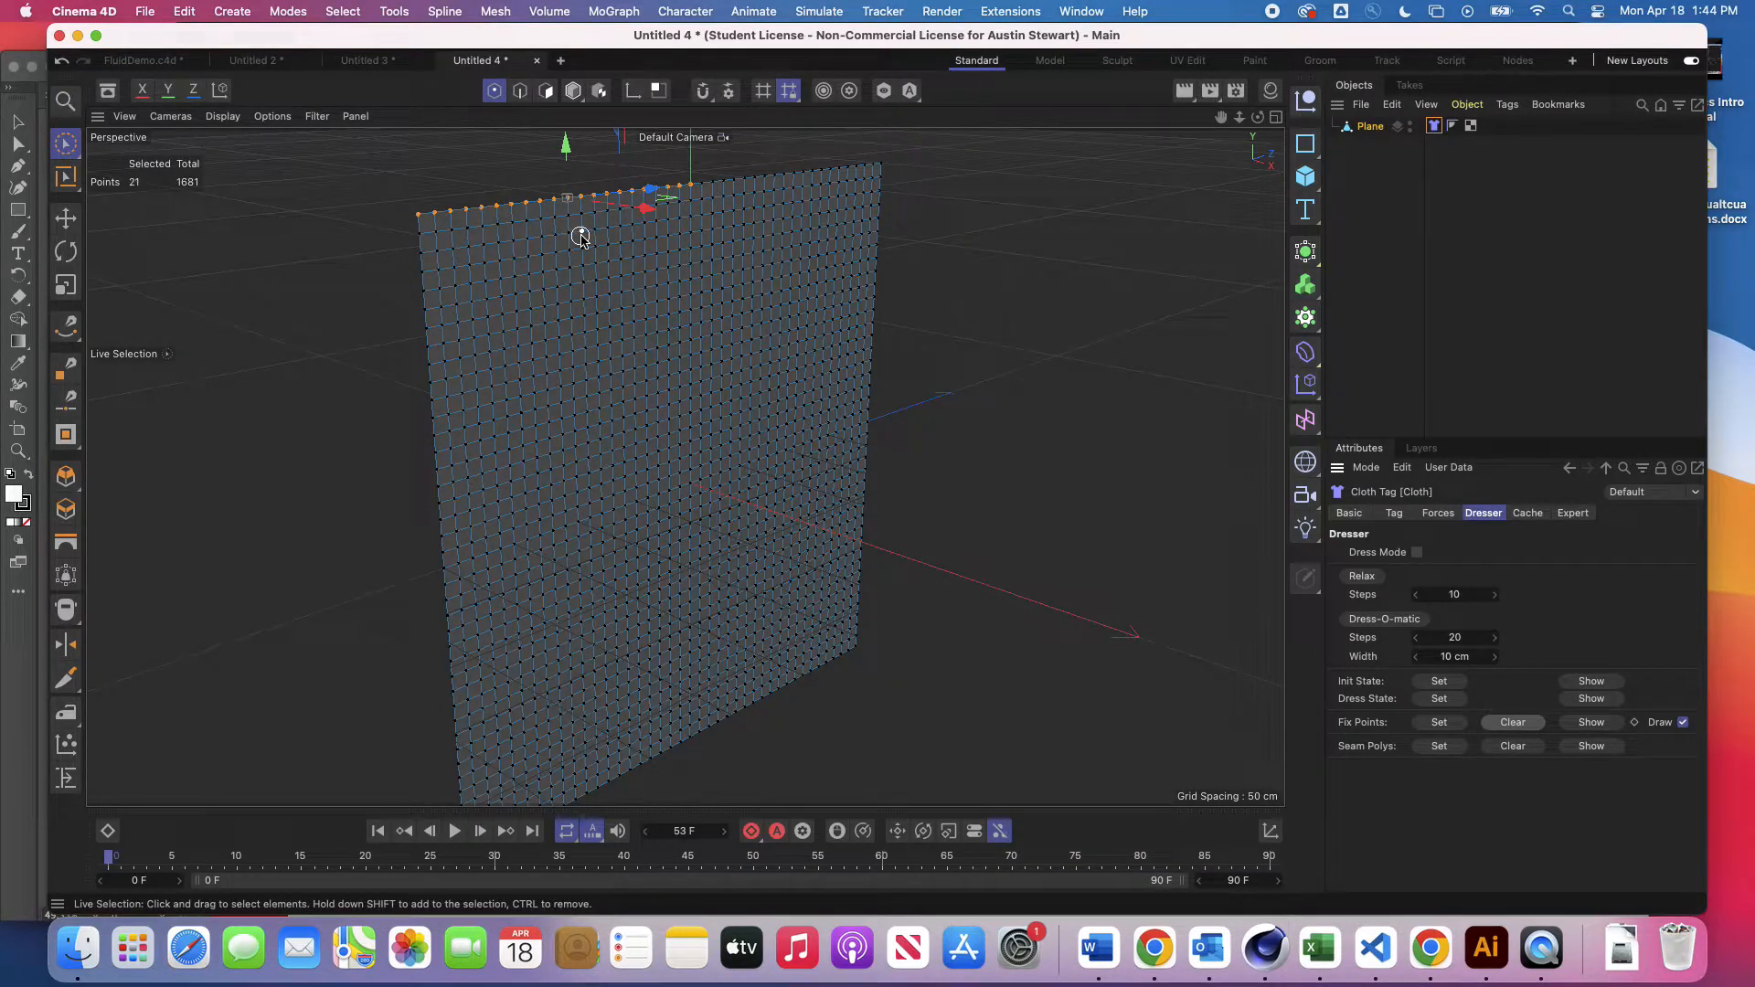
{"action": "left_click", "coordinate": [419, 174]}
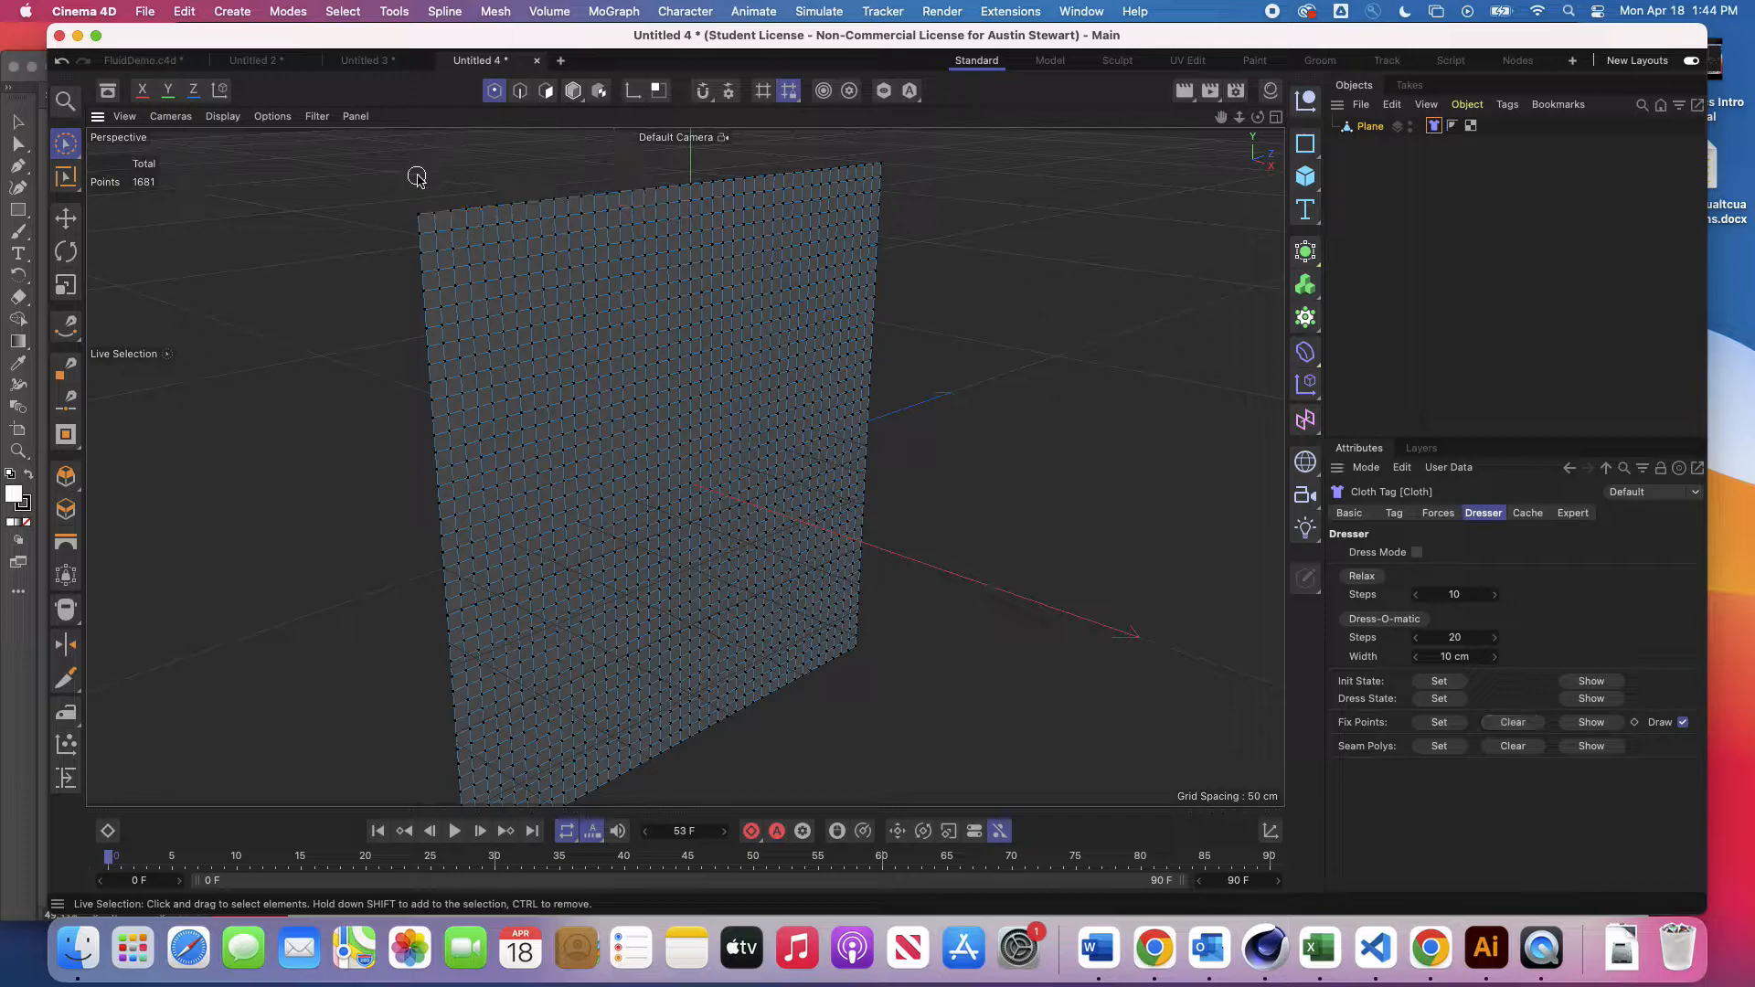
{"action": "left_click", "coordinate": [418, 214]}
{"action": "left_click_drag", "start_coordinate": [419, 215], "coordinate": [467, 212]}
{"action": "left_click_drag", "start_coordinate": [491, 207], "coordinate": [513, 203]}
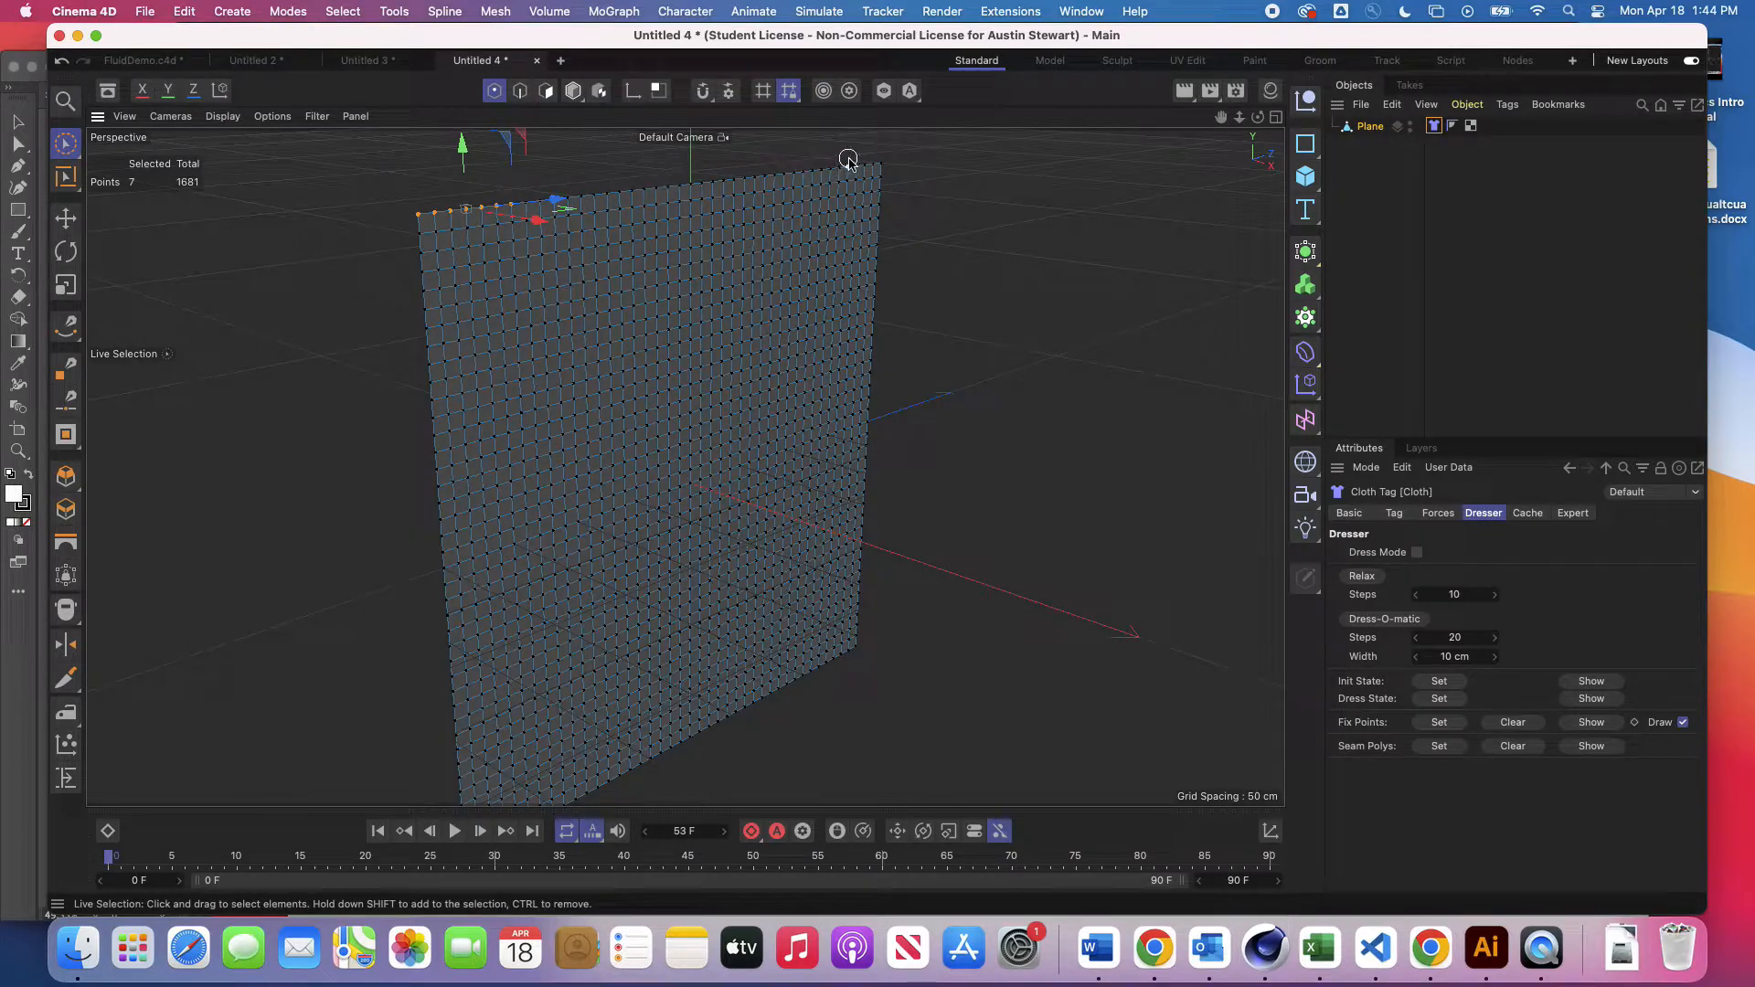
{"action": "left_click_drag", "start_coordinate": [822, 169], "coordinate": [891, 165]}
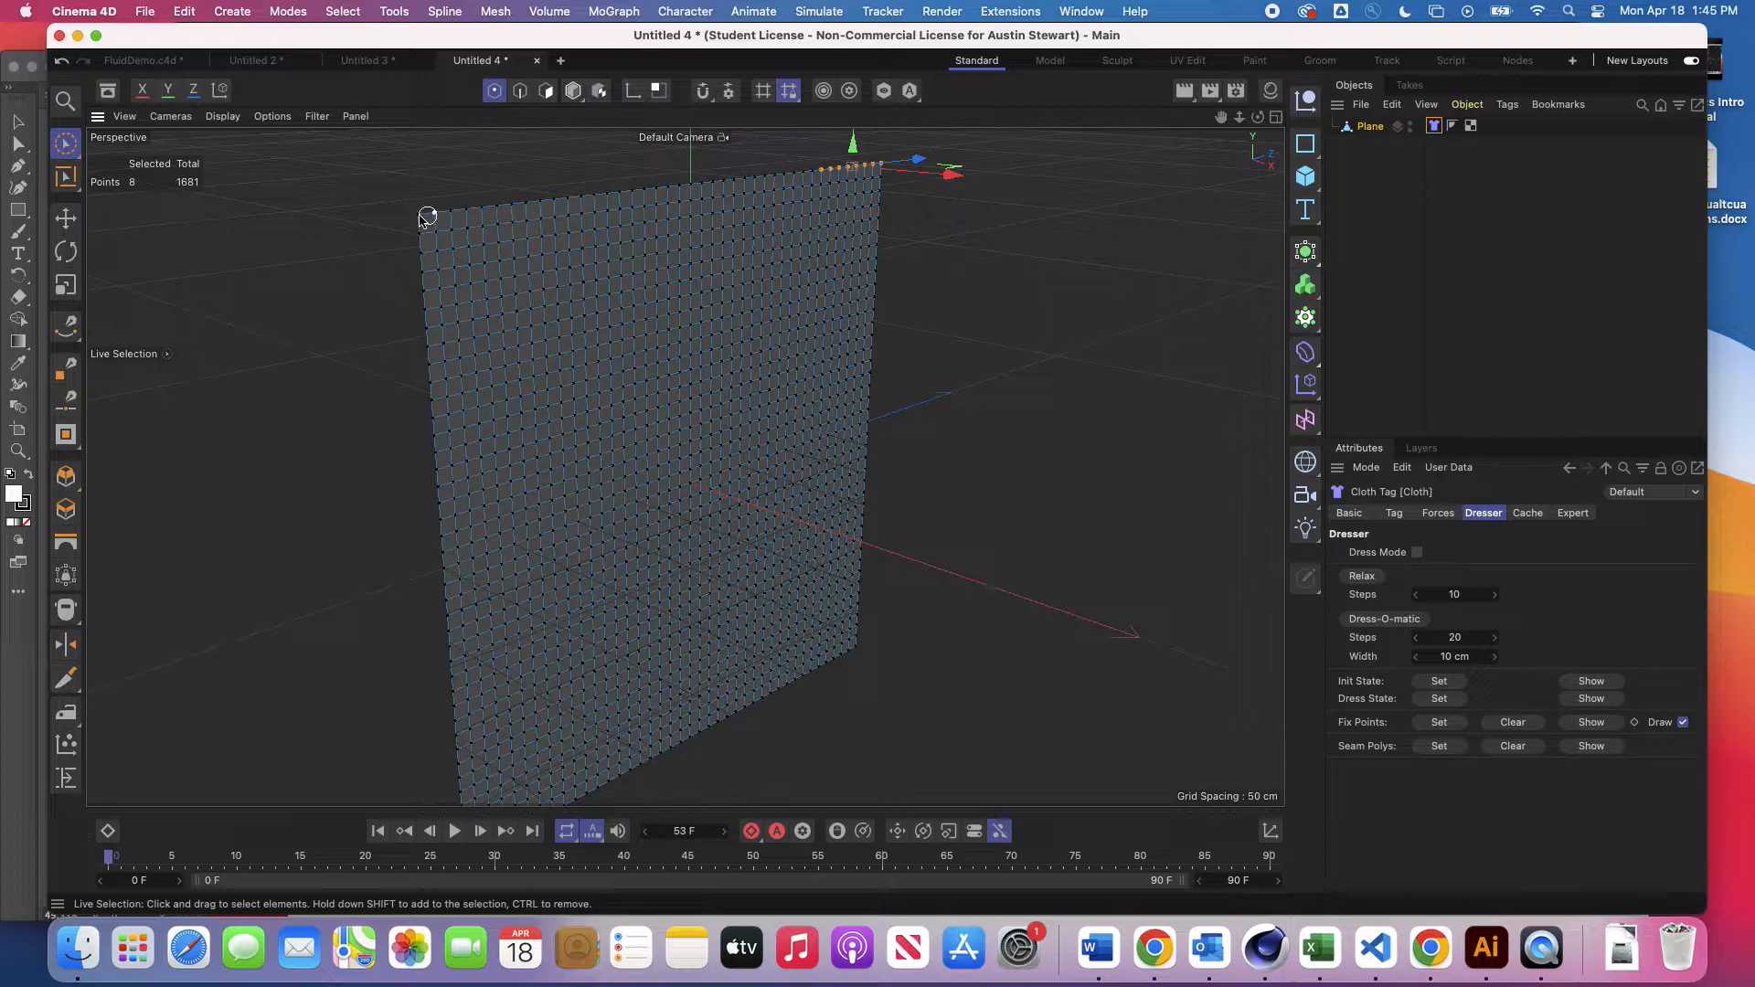
{"action": "left_click_drag", "start_coordinate": [411, 216], "coordinate": [511, 203], "text": "shift"}
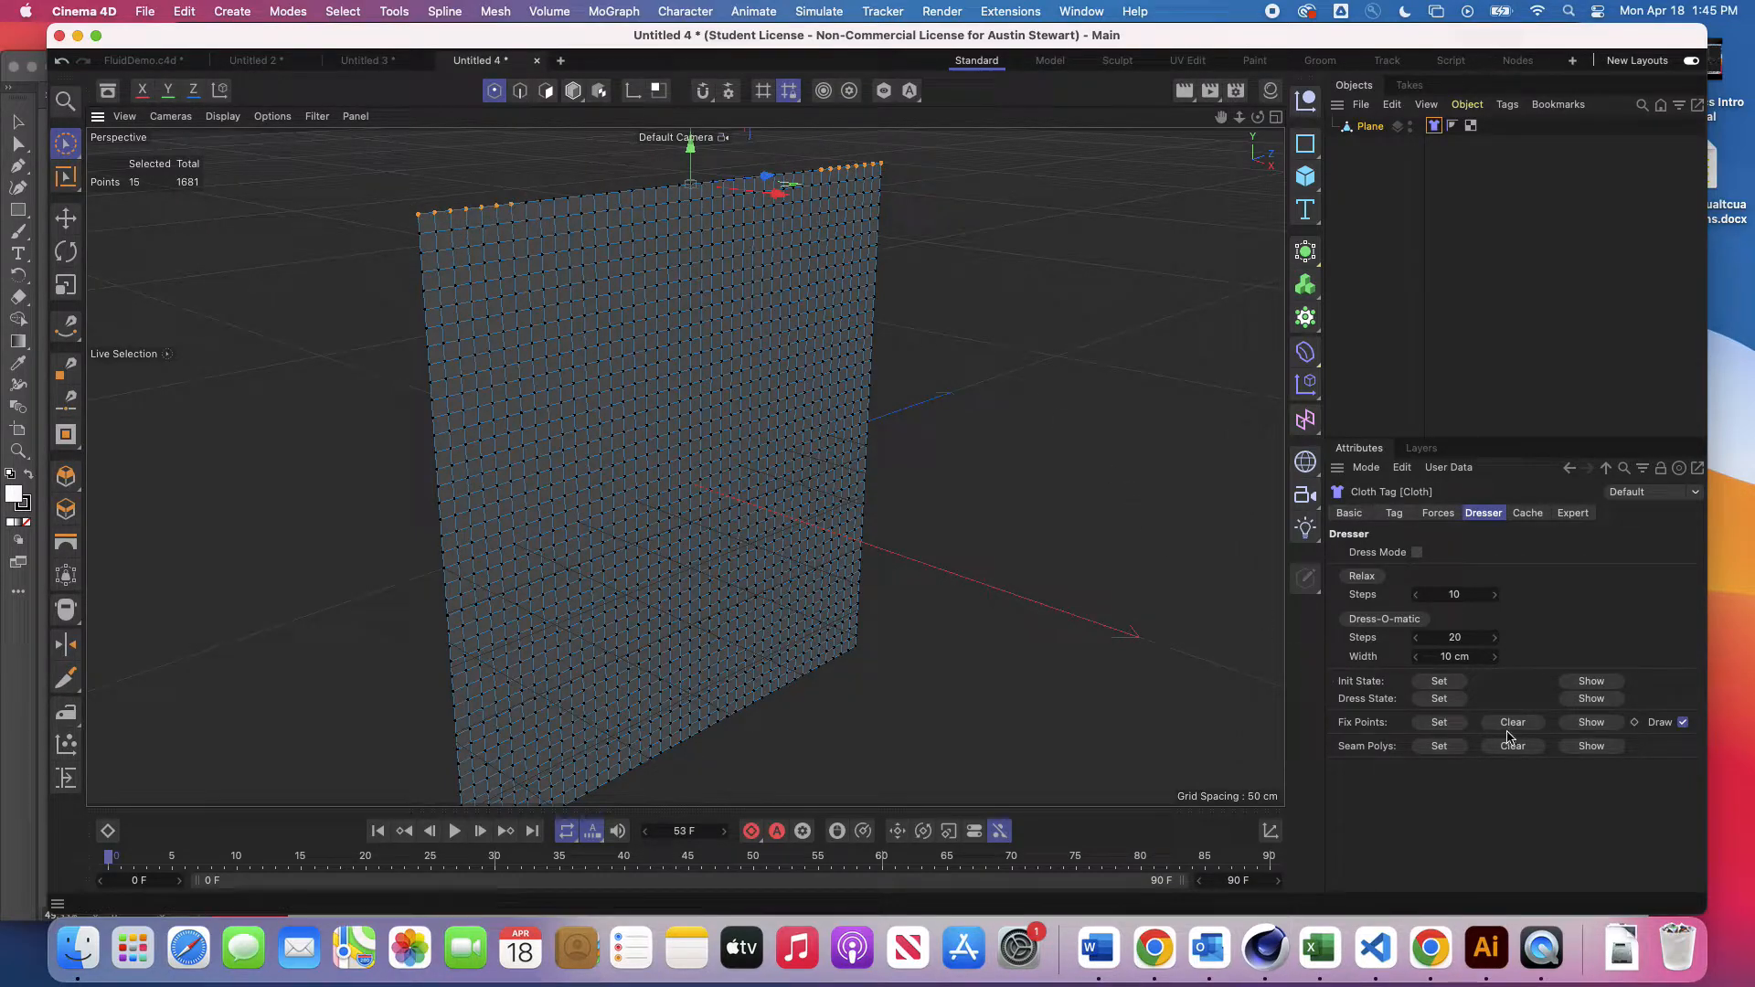
Step: Set the selected points at both upper corners as fix points, play the simulation to watch the cloth hang, and stop it
{"action": "left_click", "coordinate": [1440, 723]}
{"action": "left_click", "coordinate": [454, 834]}
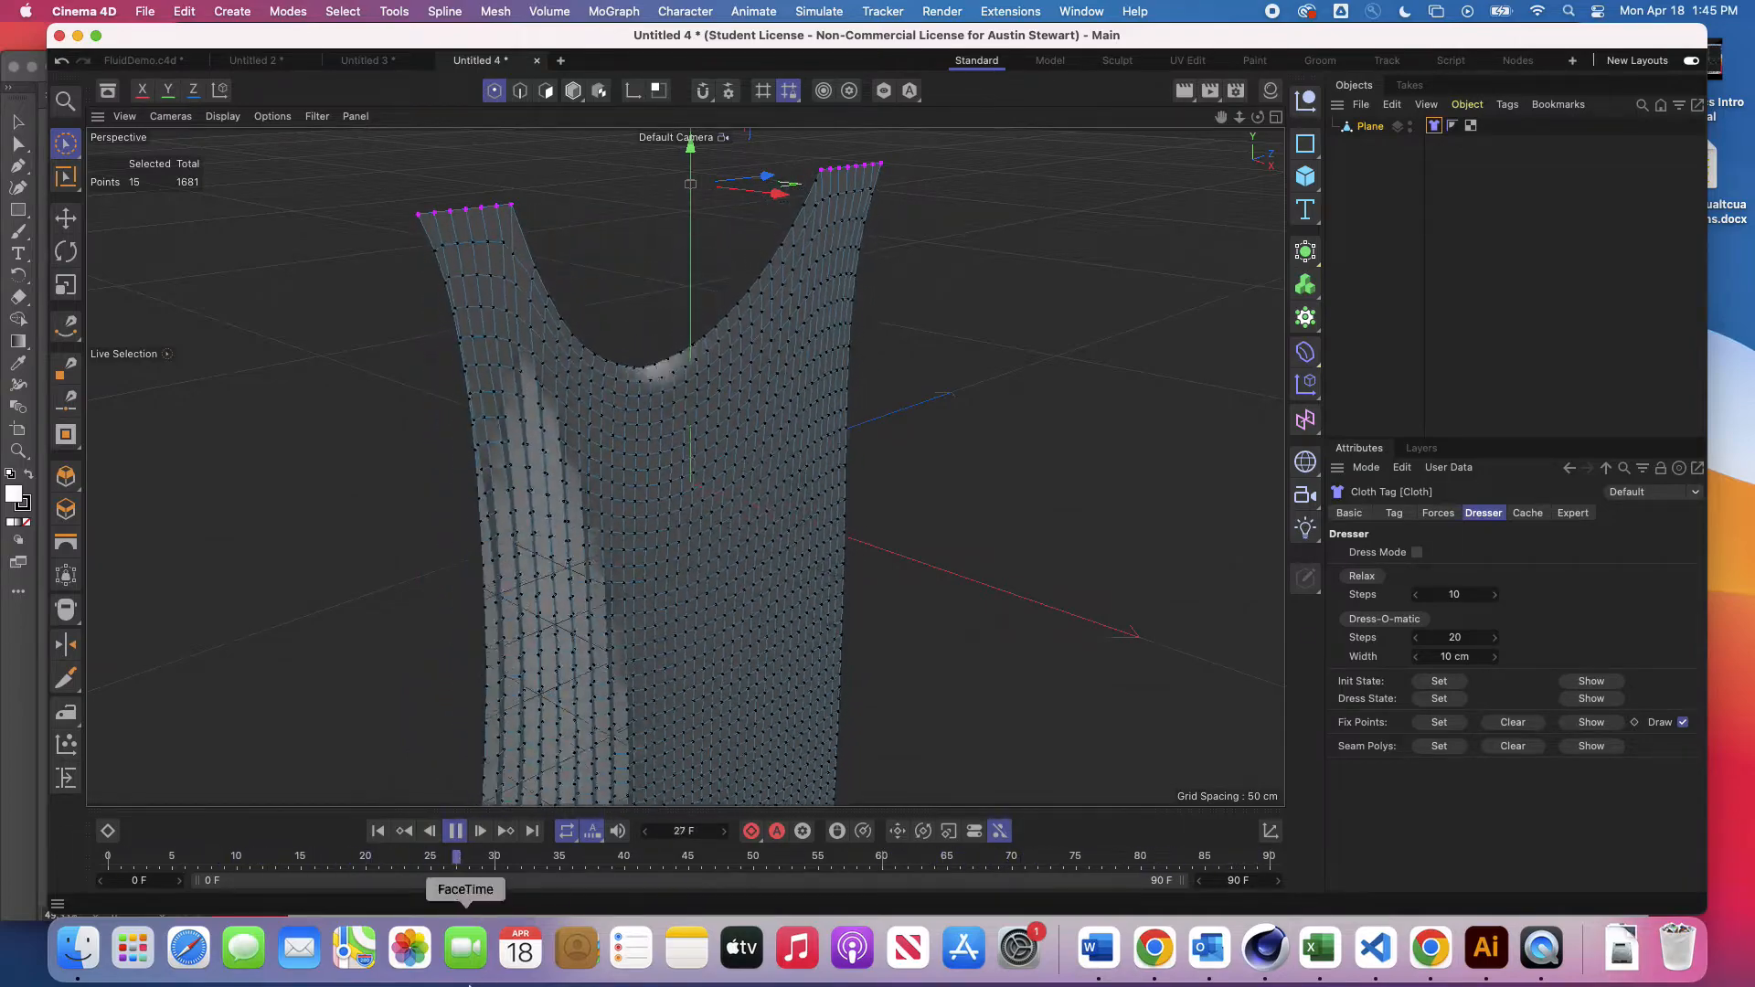
{"action": "left_click", "coordinate": [454, 831]}
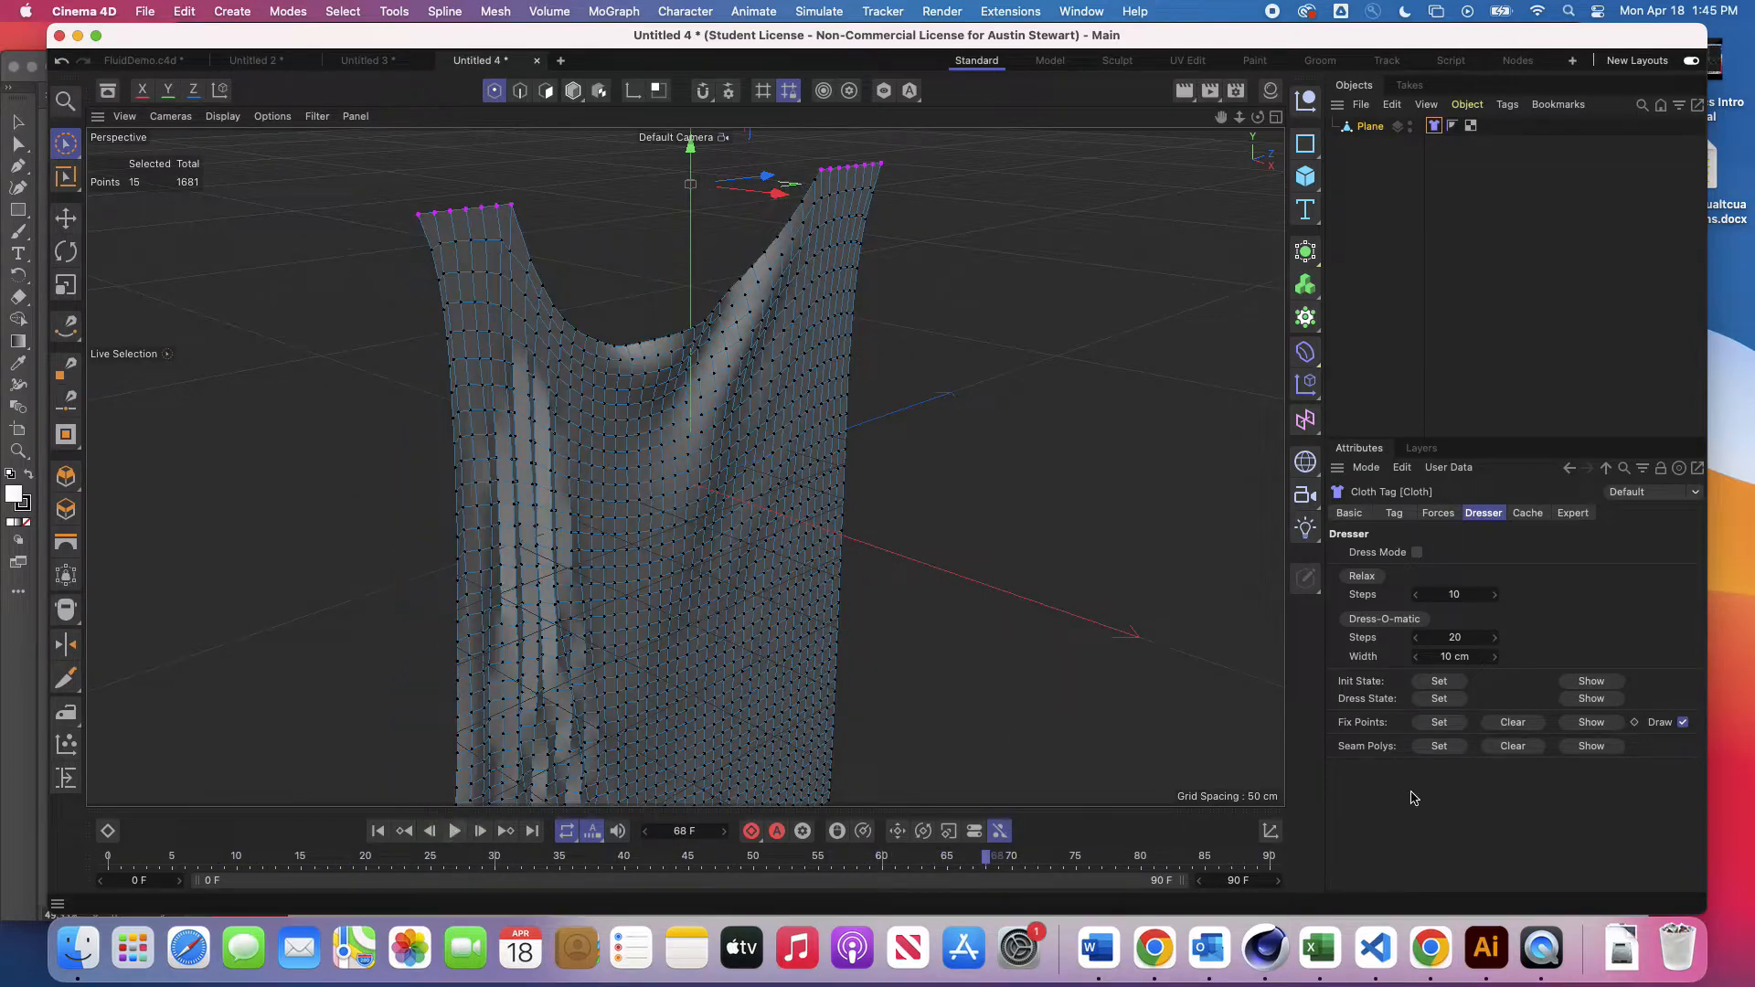
Step: Look over the Cloth tag's Forces settings and its Expert collision settings
{"action": "left_click", "coordinate": [1438, 513]}
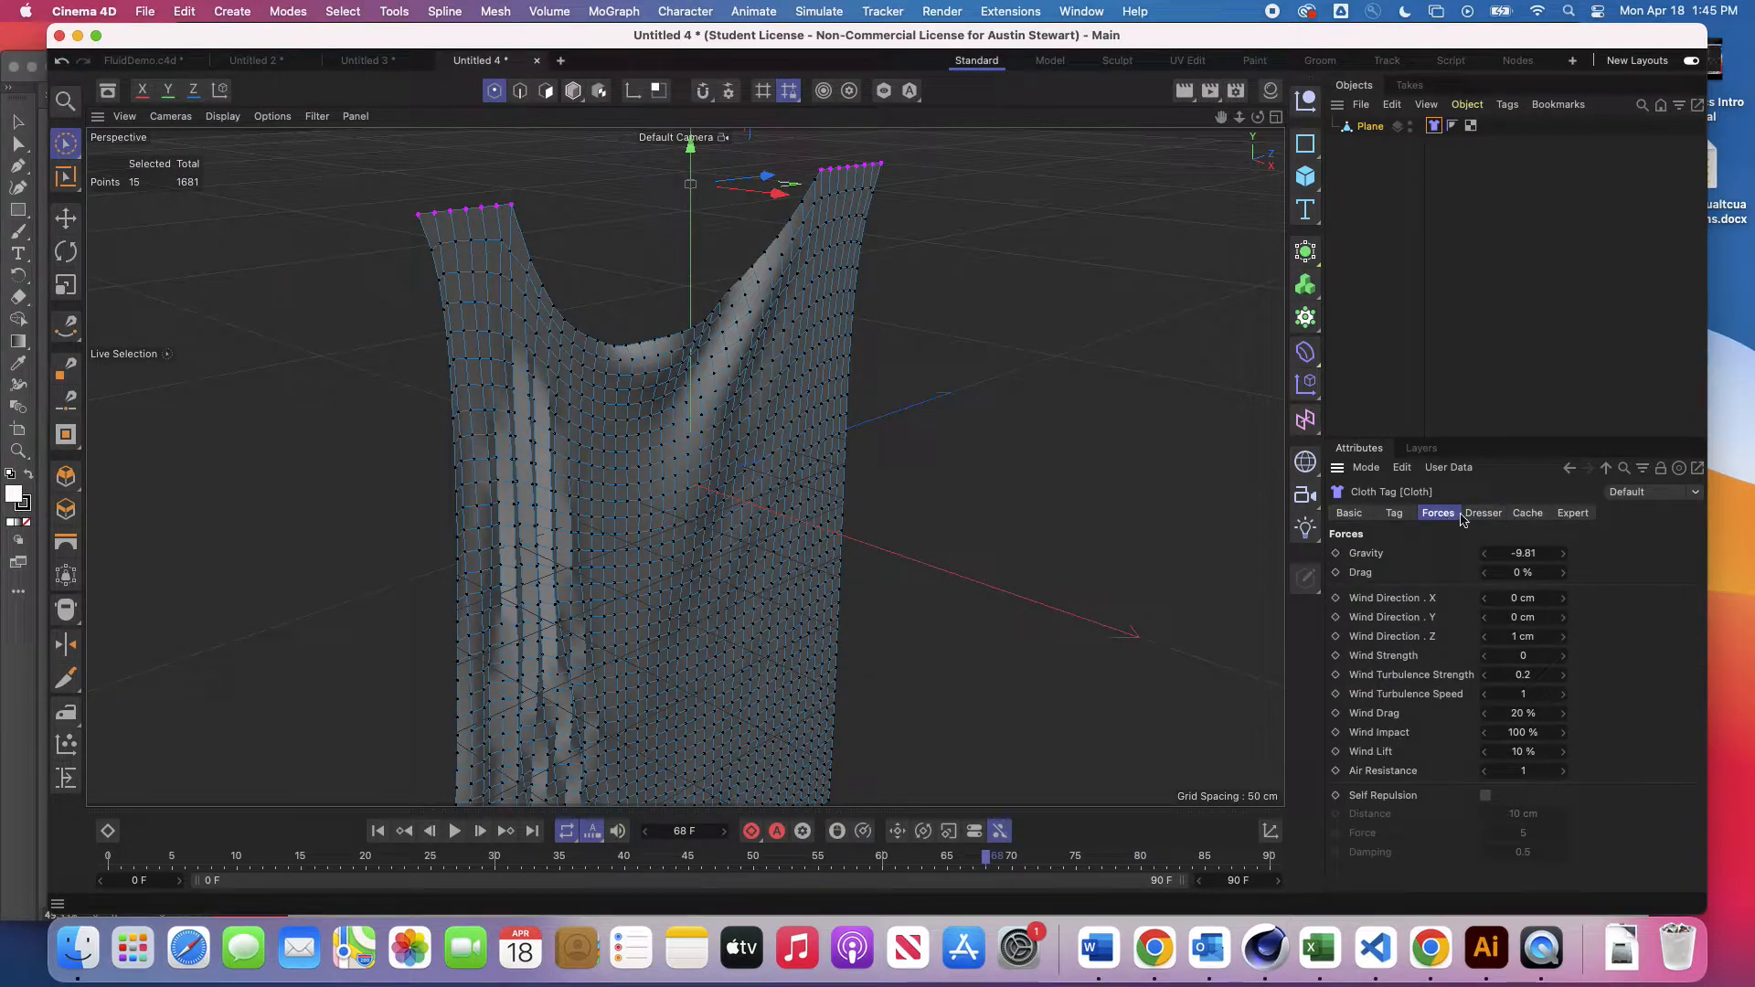
{"action": "left_click", "coordinate": [1573, 513]}
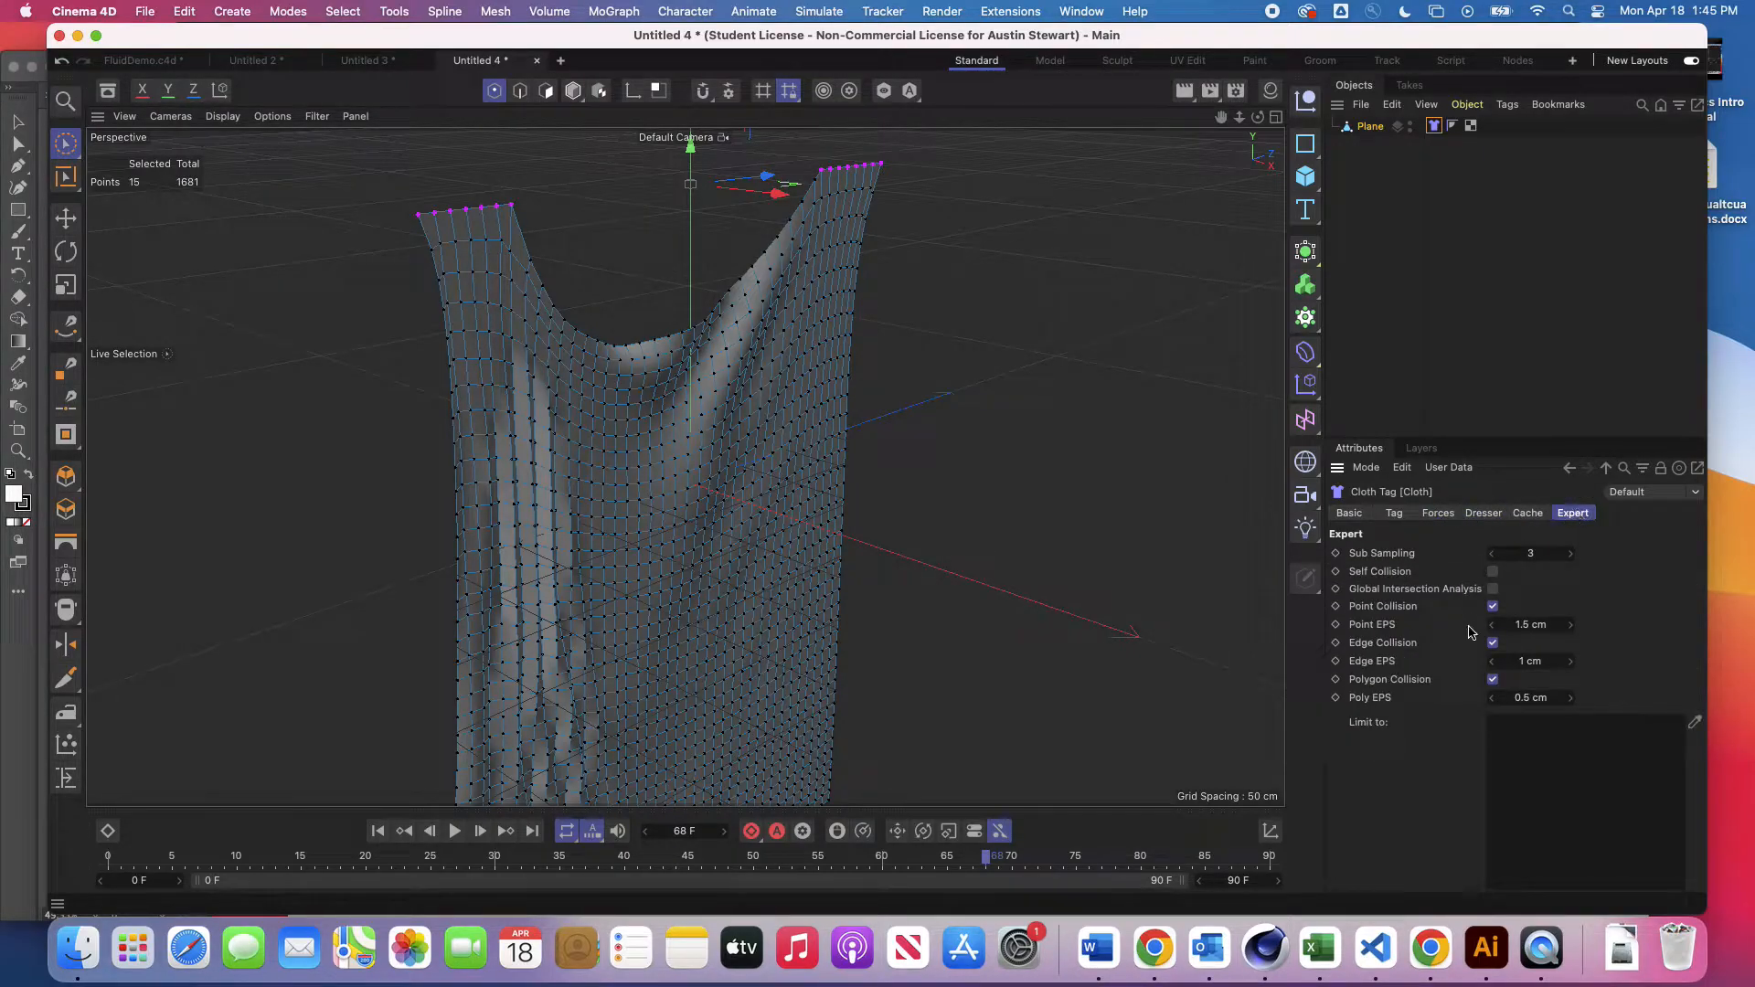
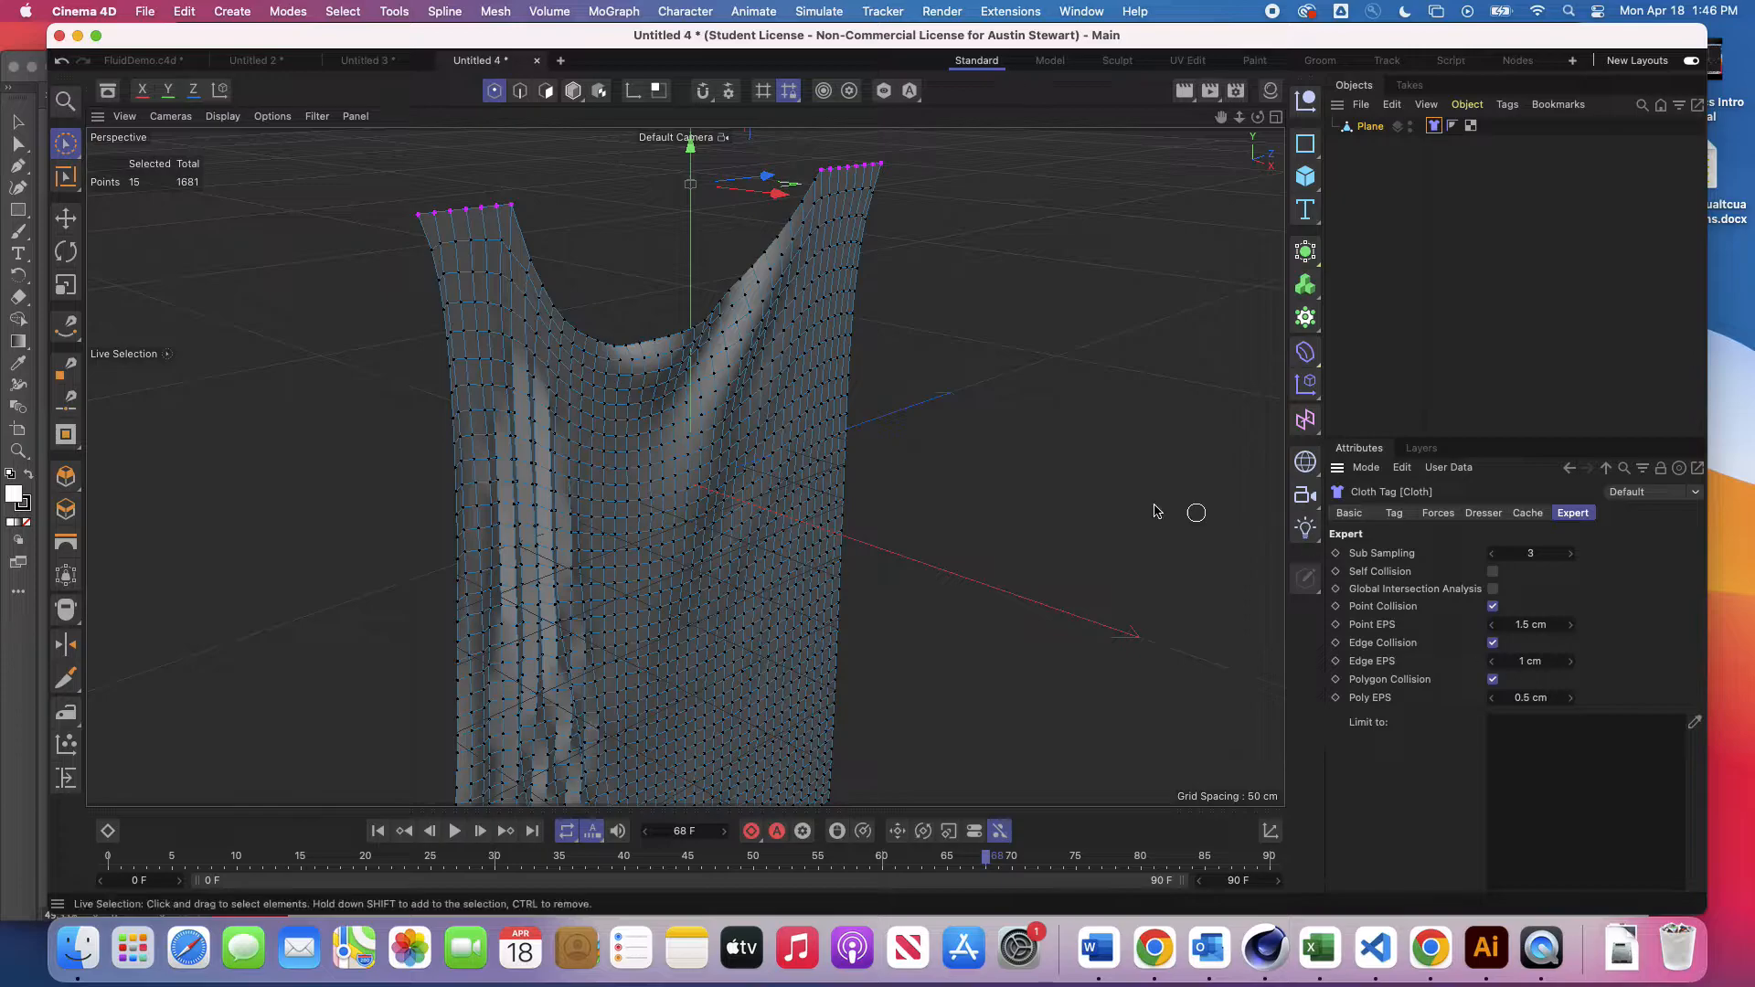
Step: Reverse the cloth's gravity by setting it to 9.81 in the Cloth tag's Forces settings
{"action": "left_click", "coordinate": [1439, 513]}
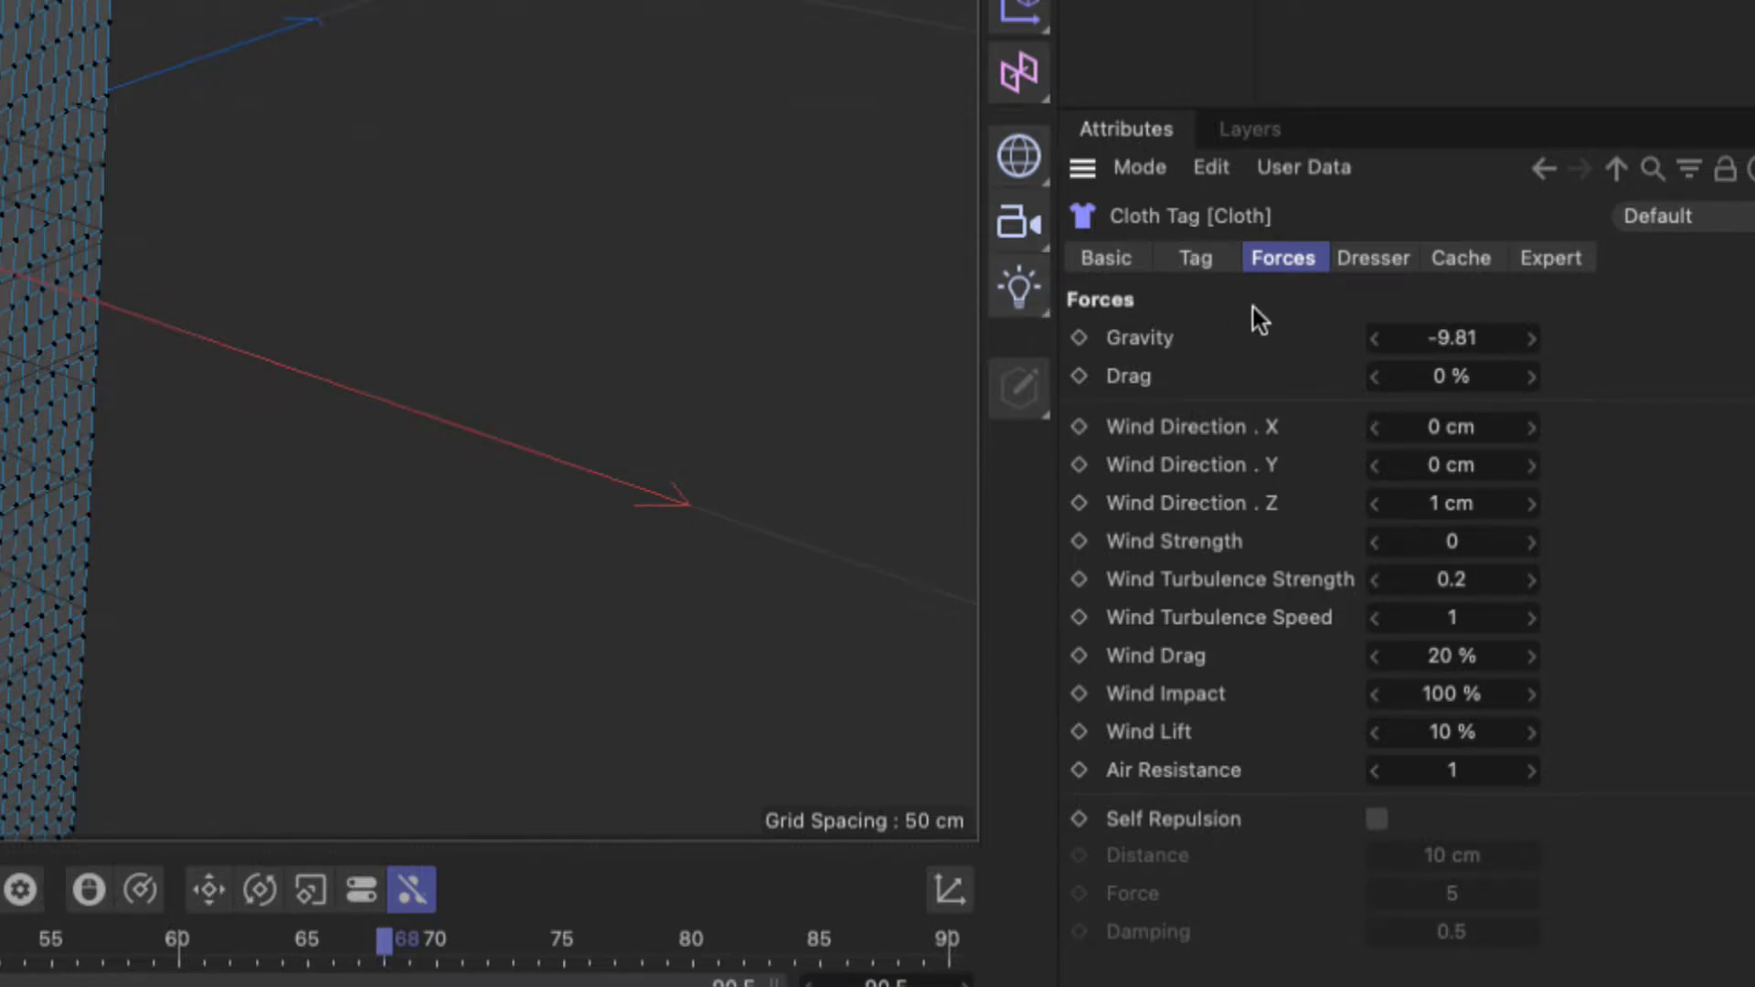
{"action": "left_click", "coordinate": [1437, 337]}
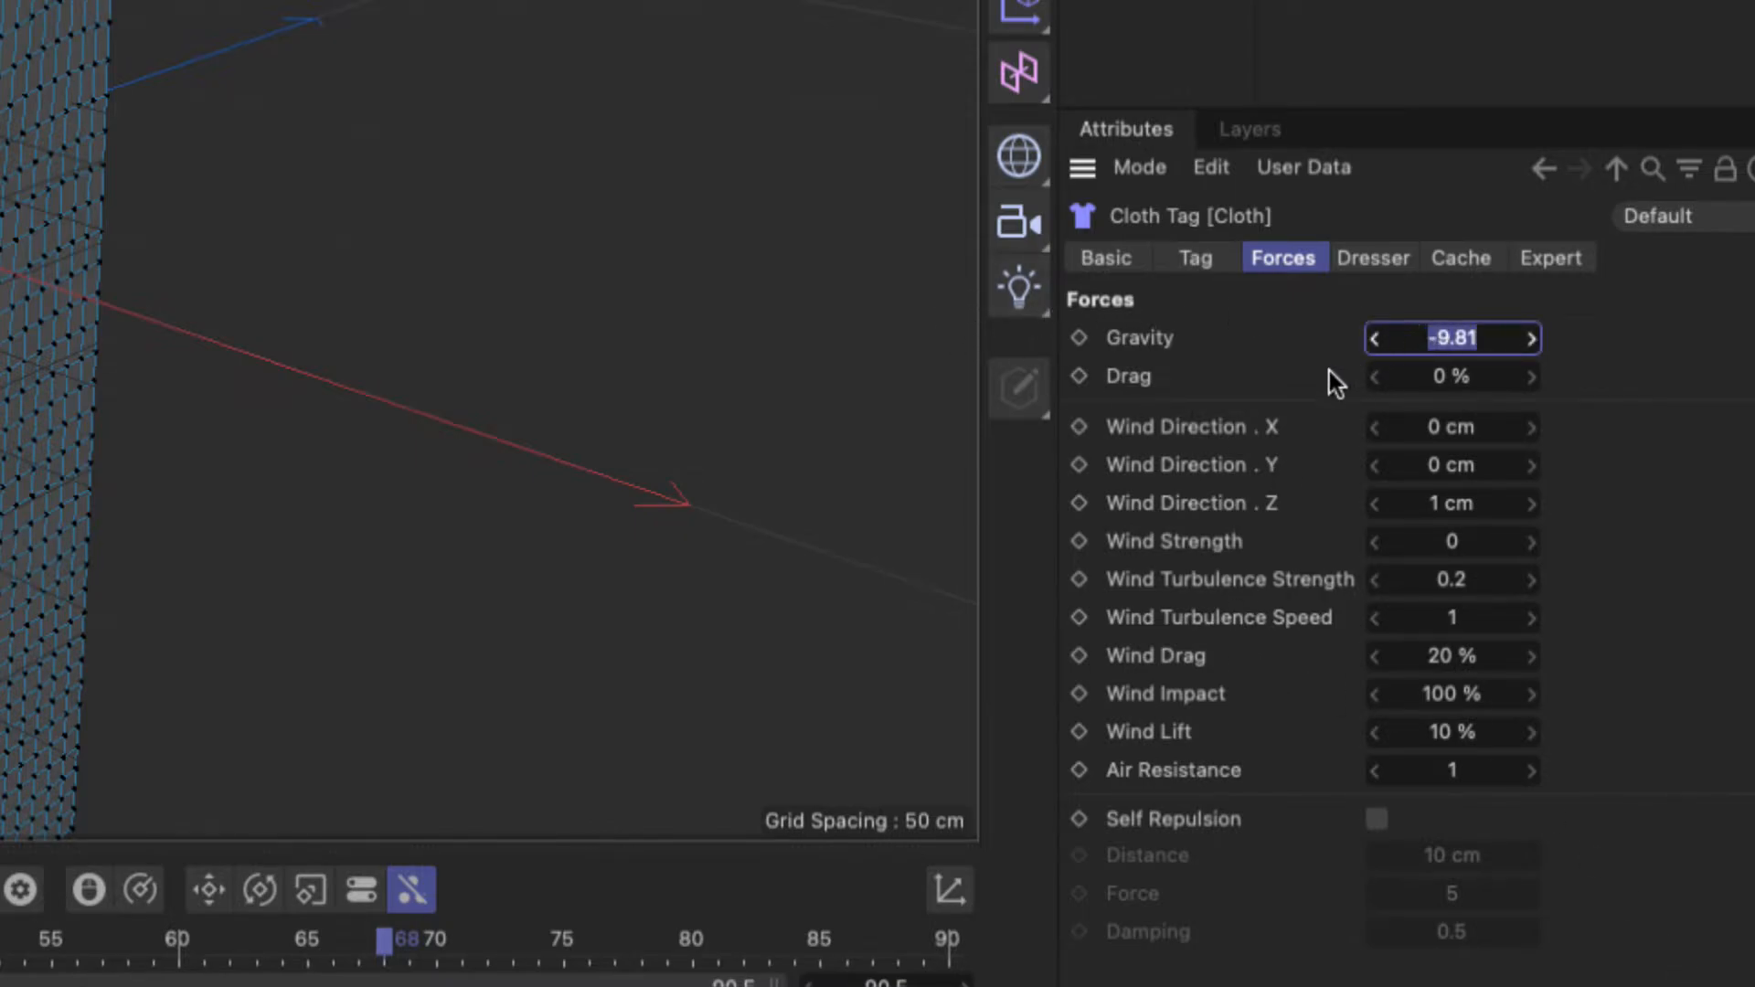
{"action": "key", "text": "Right"}
{"action": "key", "text": "Left"}
{"action": "key", "text": "Left"}
{"action": "key", "text": "Left"}
{"action": "key", "text": "Left"}
{"action": "key", "text": "BackSpace"}
{"action": "key", "text": "Return"}
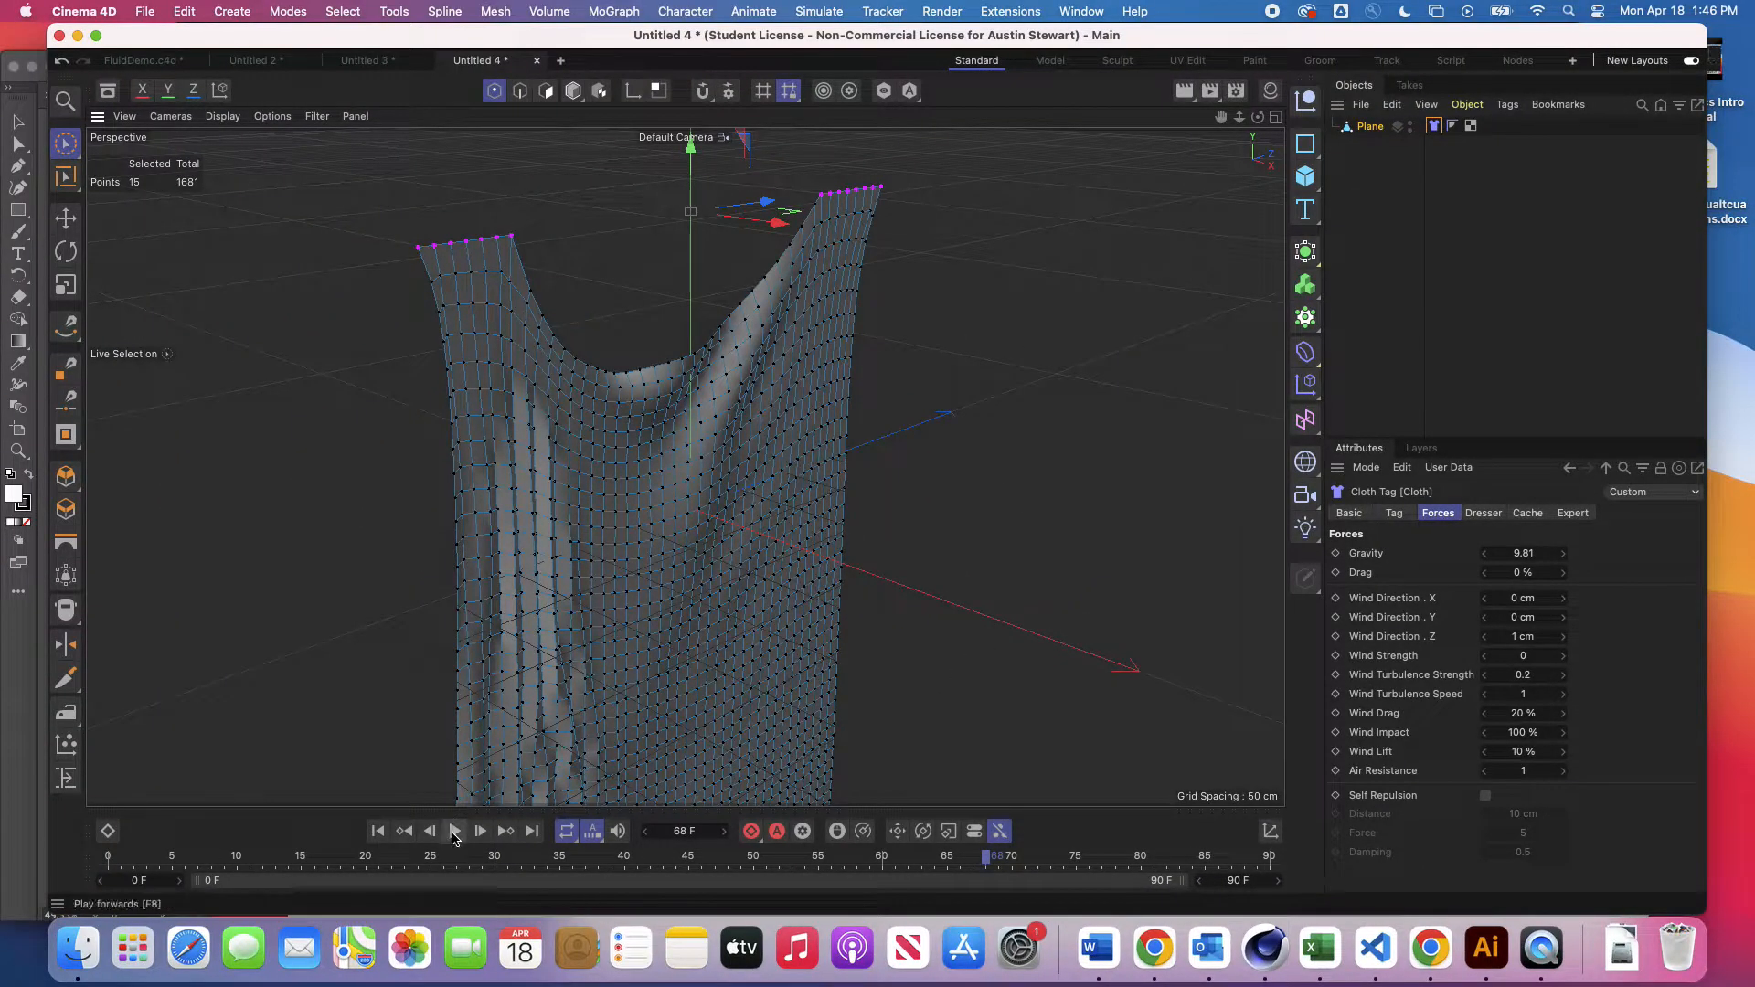
Step: Play the simulation to watch the cloth under reversed gravity, stop it, and return to frame 0
{"action": "left_click", "coordinate": [454, 831]}
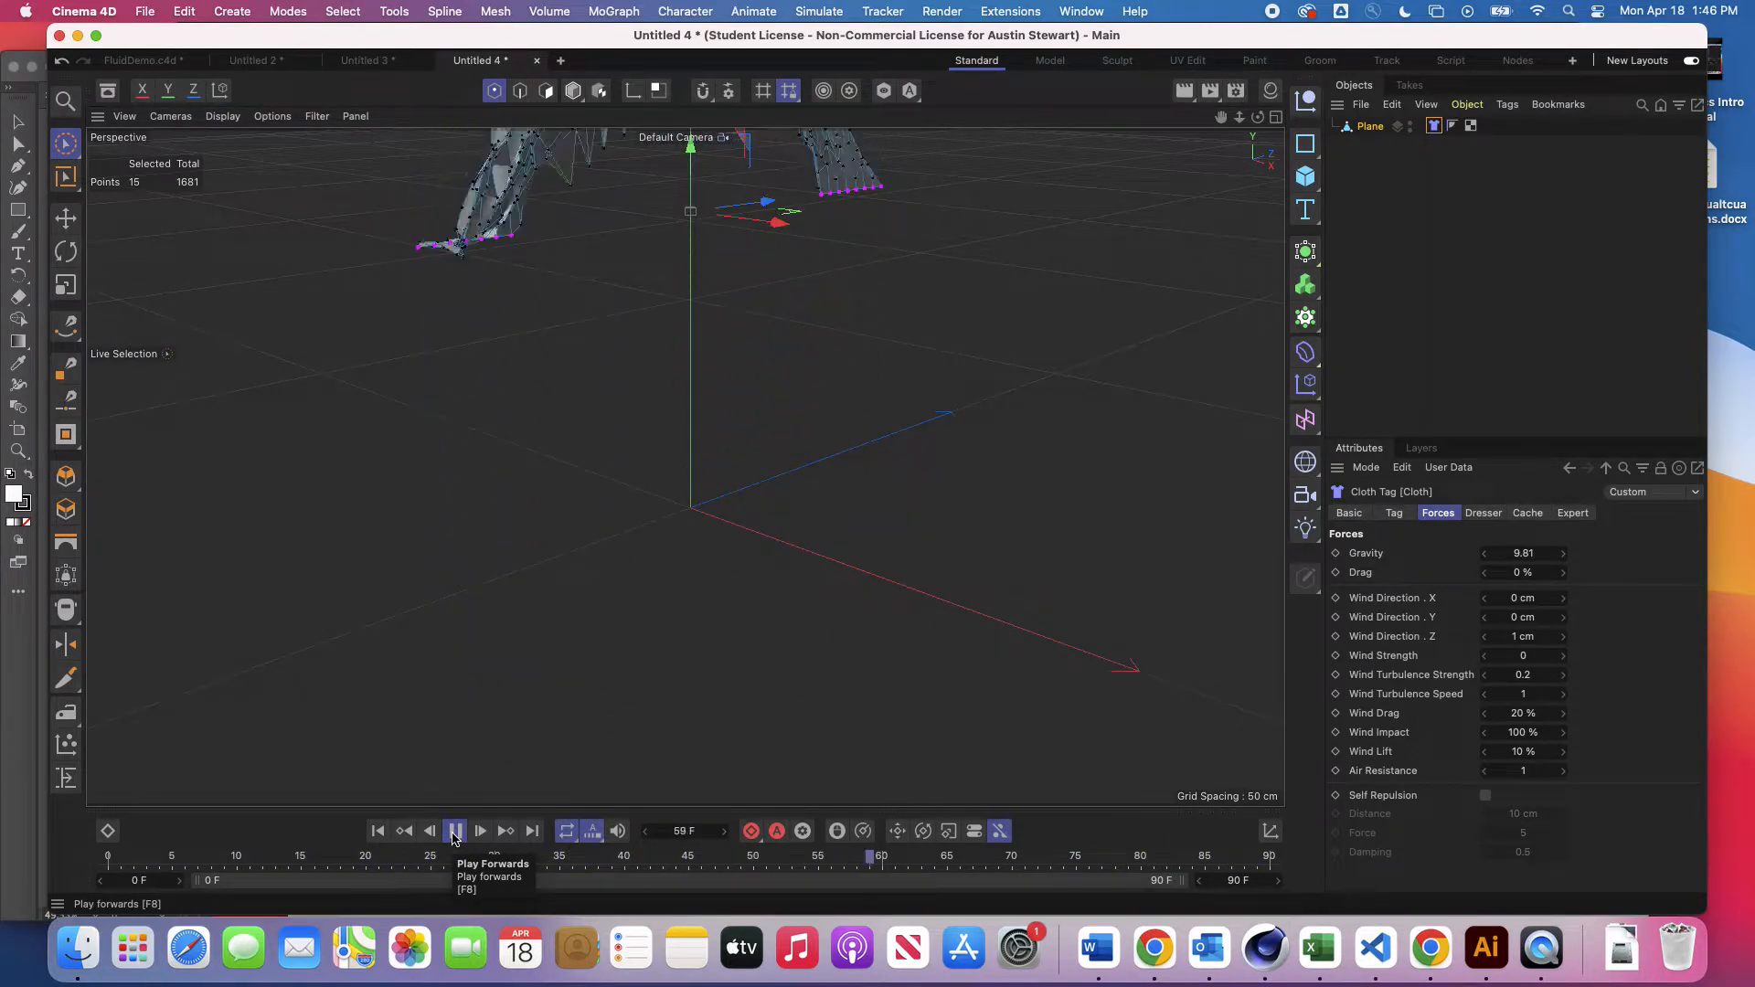
{"action": "left_click", "coordinate": [454, 831]}
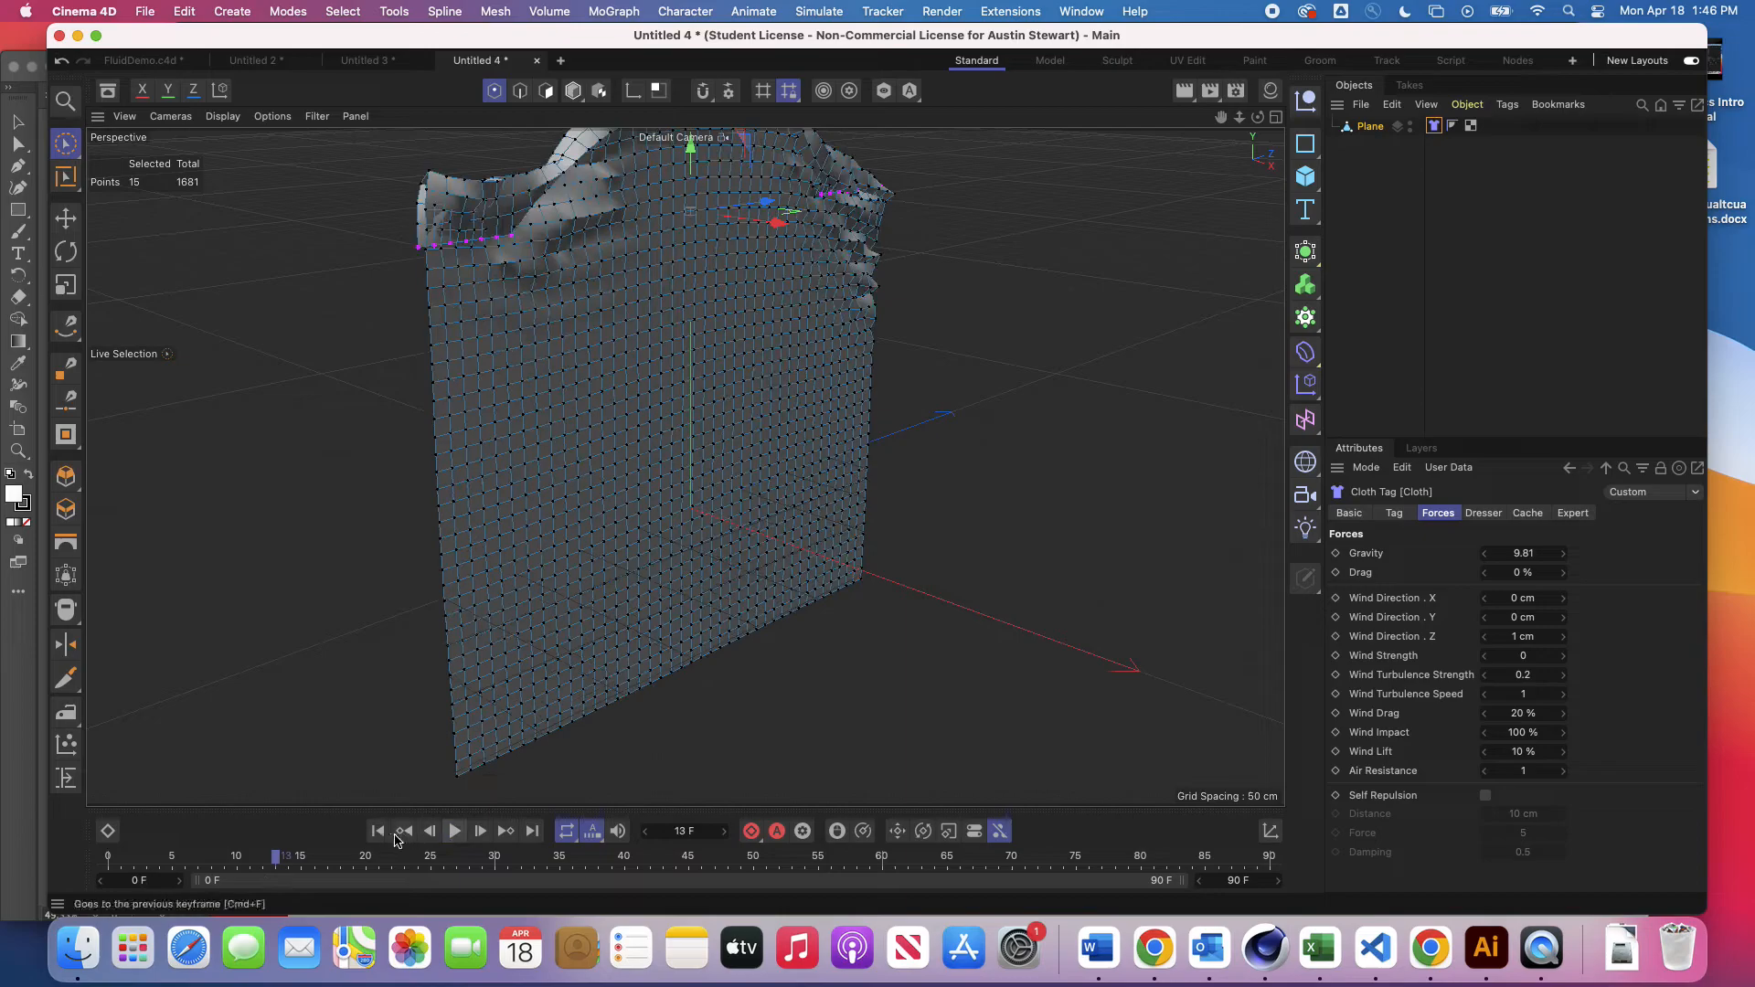
{"action": "left_click", "coordinate": [377, 831]}
Step: Set the cloth's gravity to -3.4 and start playing the simulation
{"action": "left_click", "coordinate": [1524, 551]}
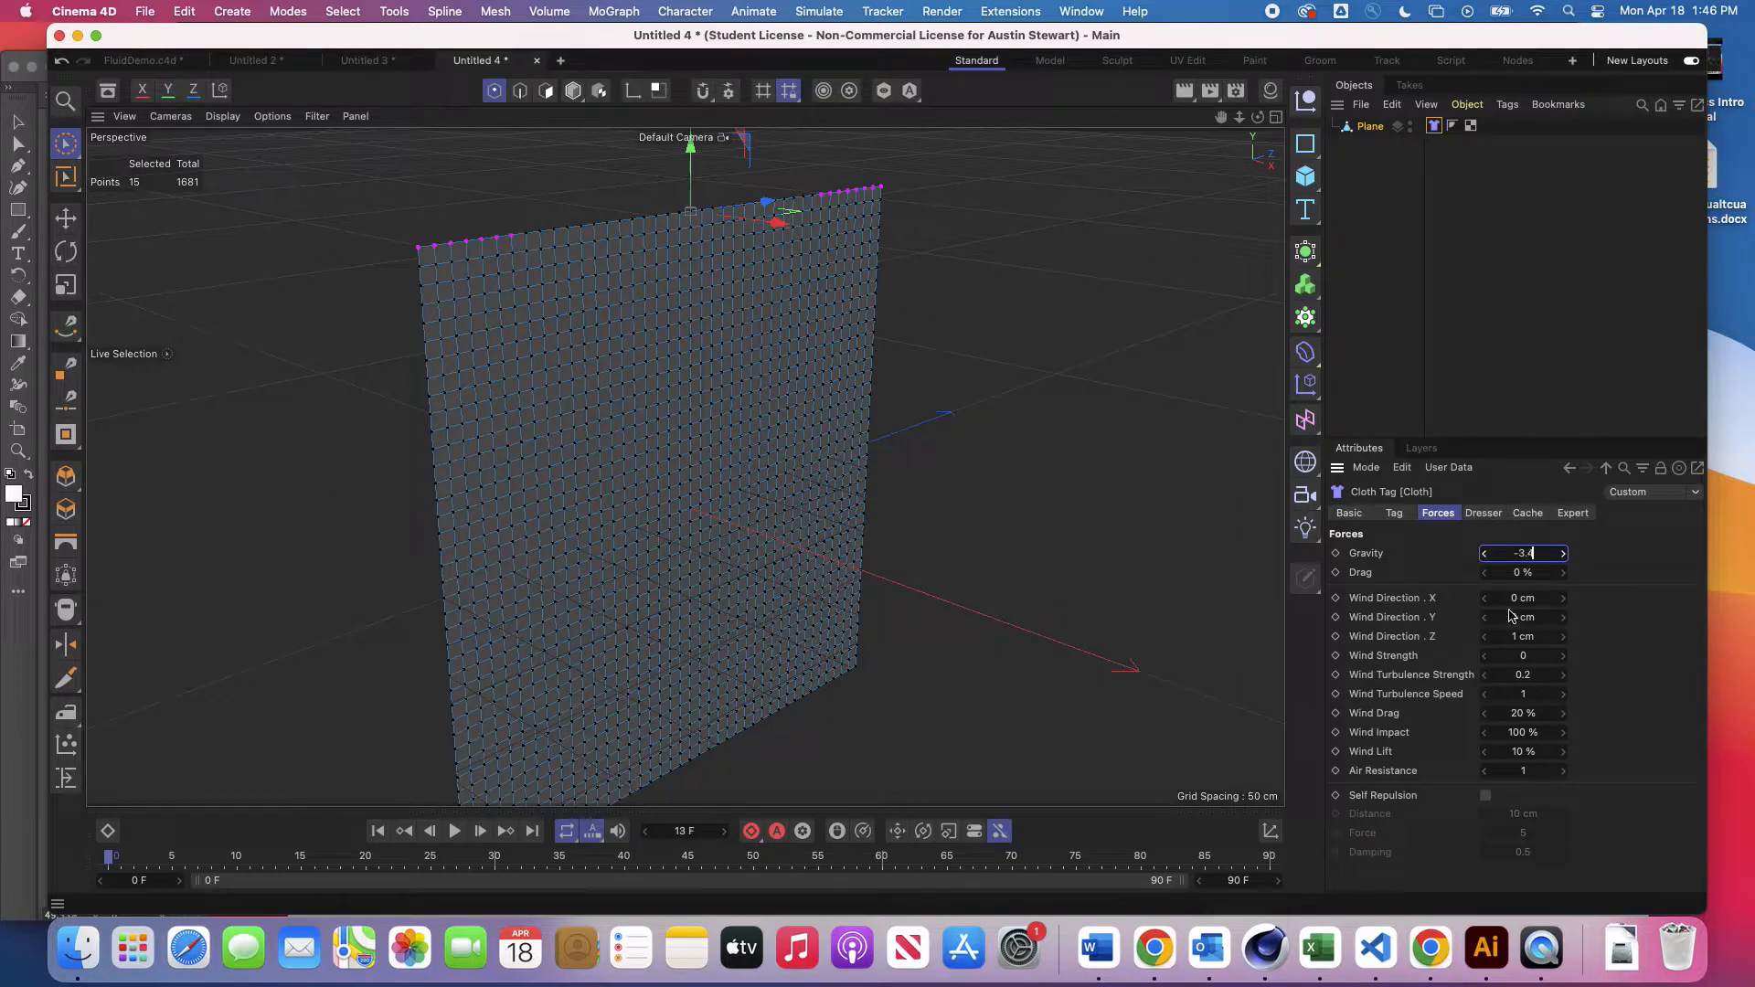
{"action": "left_click", "coordinate": [454, 831]}
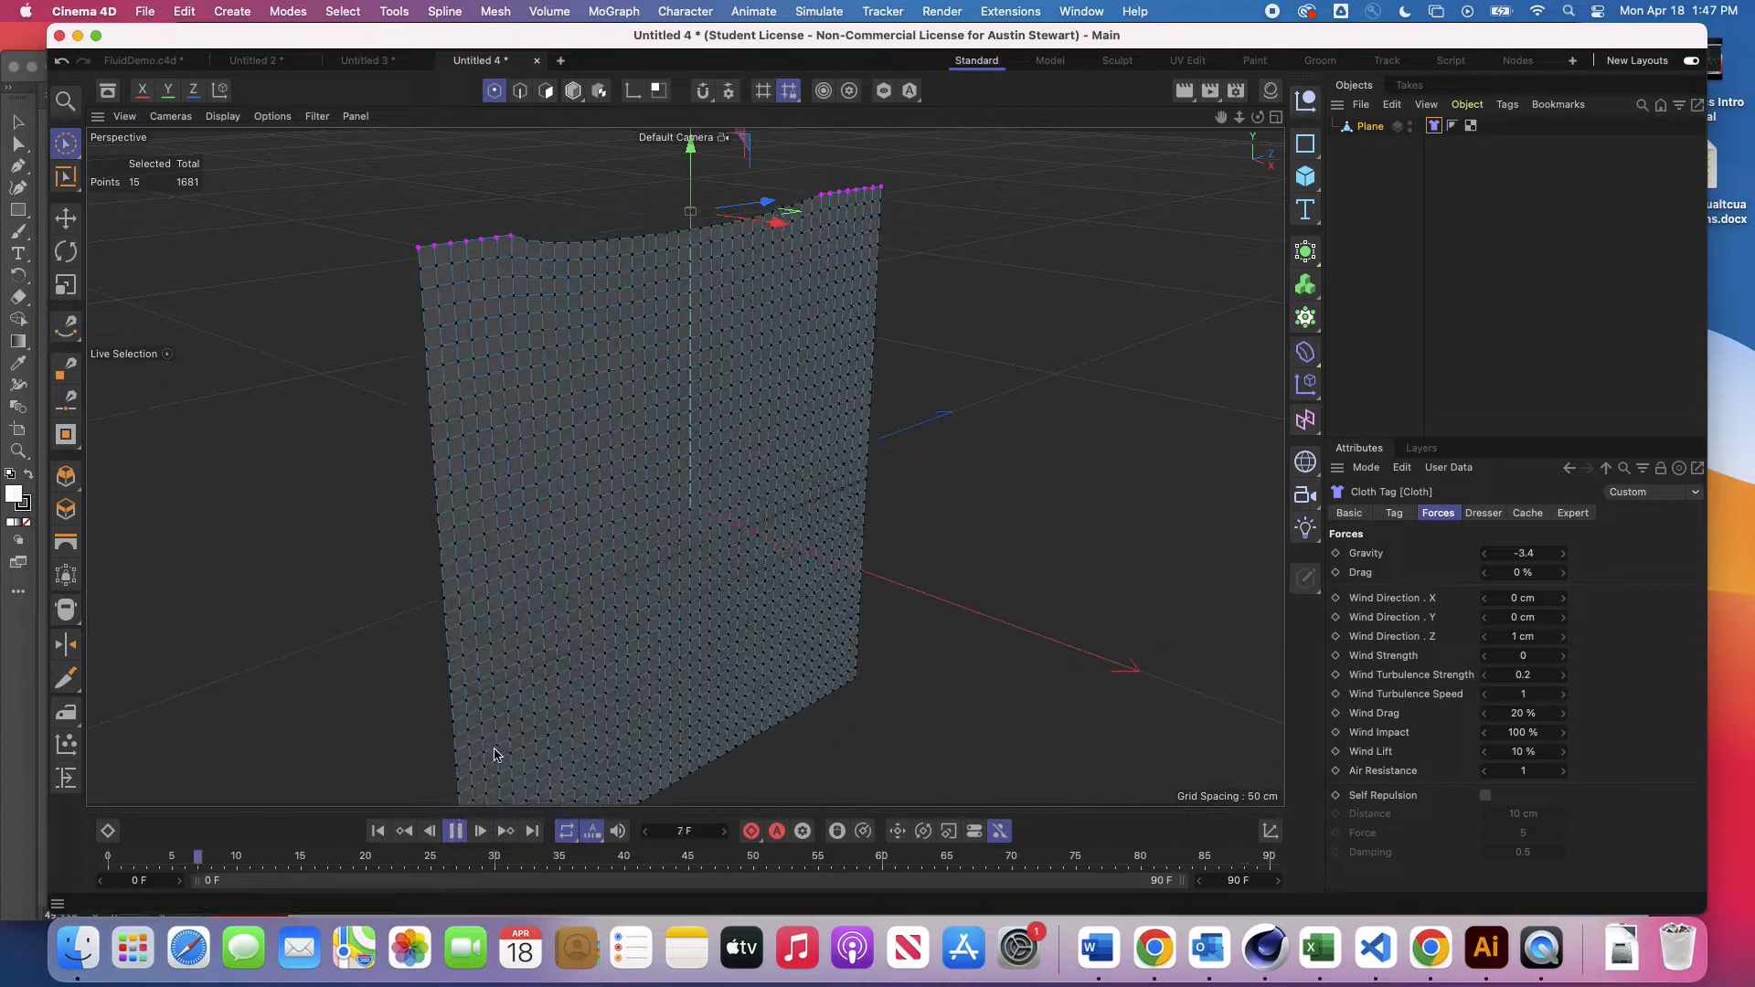
Step: Set the cloth's Wind Direction X to 3 cm and Wind Strength to 1 while the simulation plays
{"action": "left_click", "coordinate": [1517, 599]}
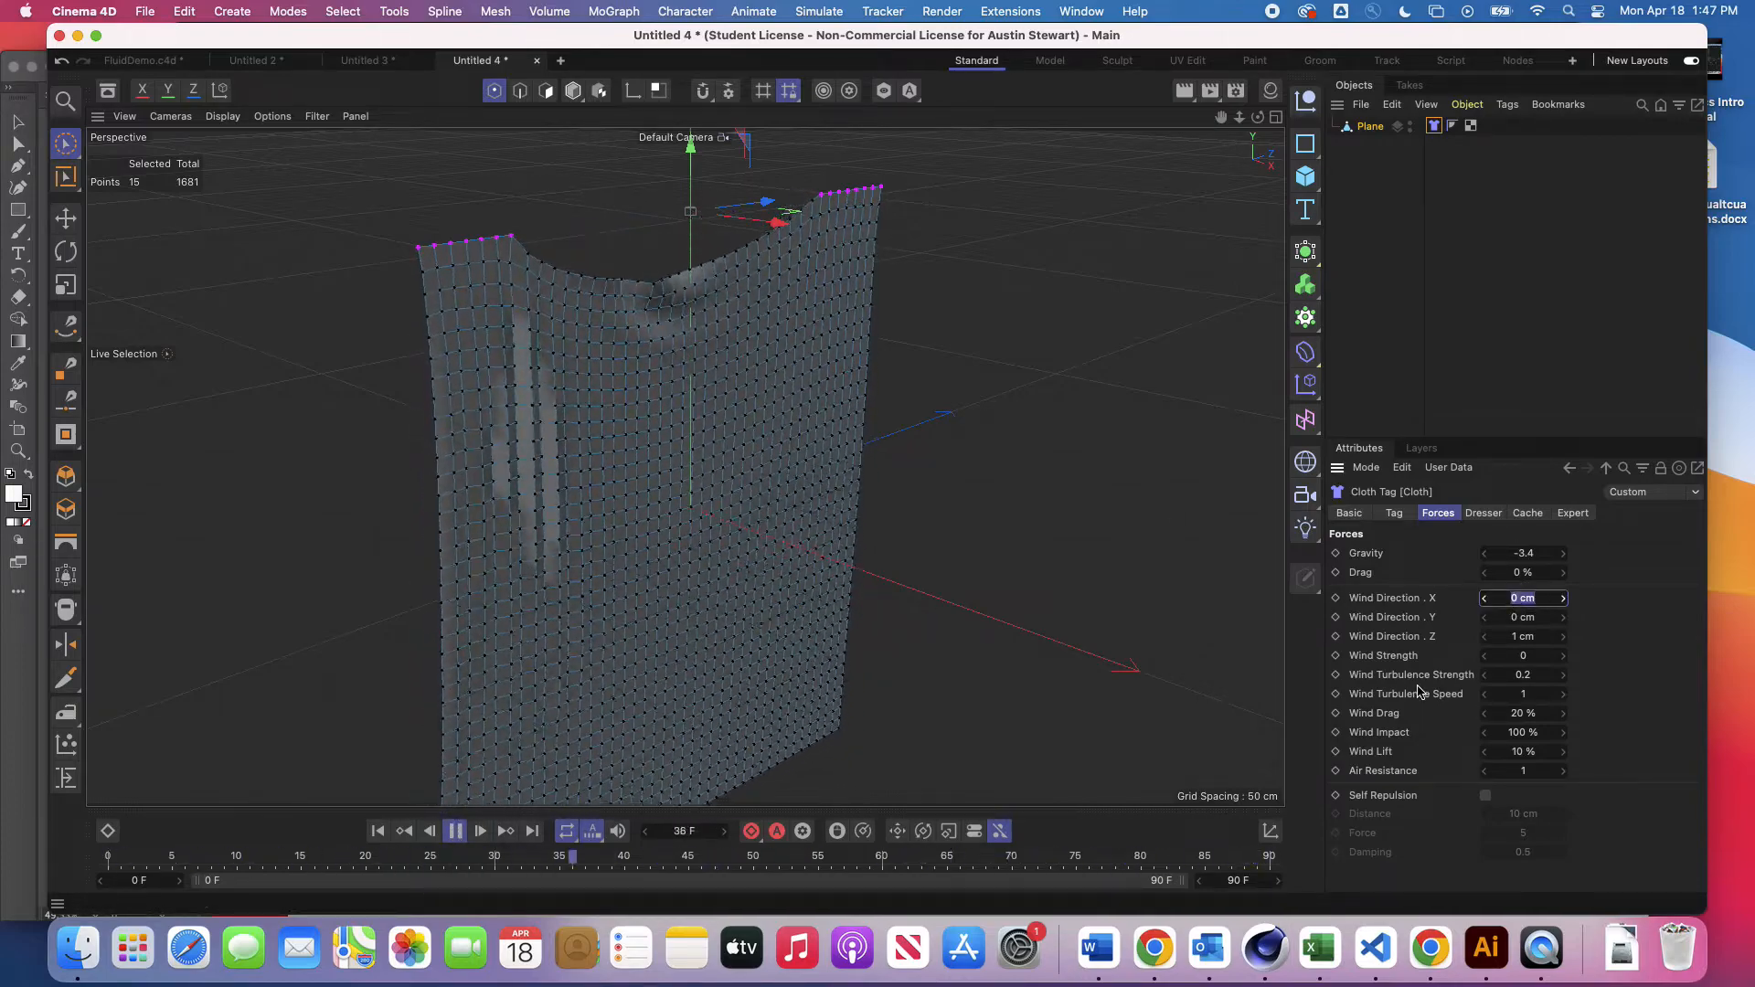
{"action": "type", "text": "3"}
{"action": "key", "text": "Return"}
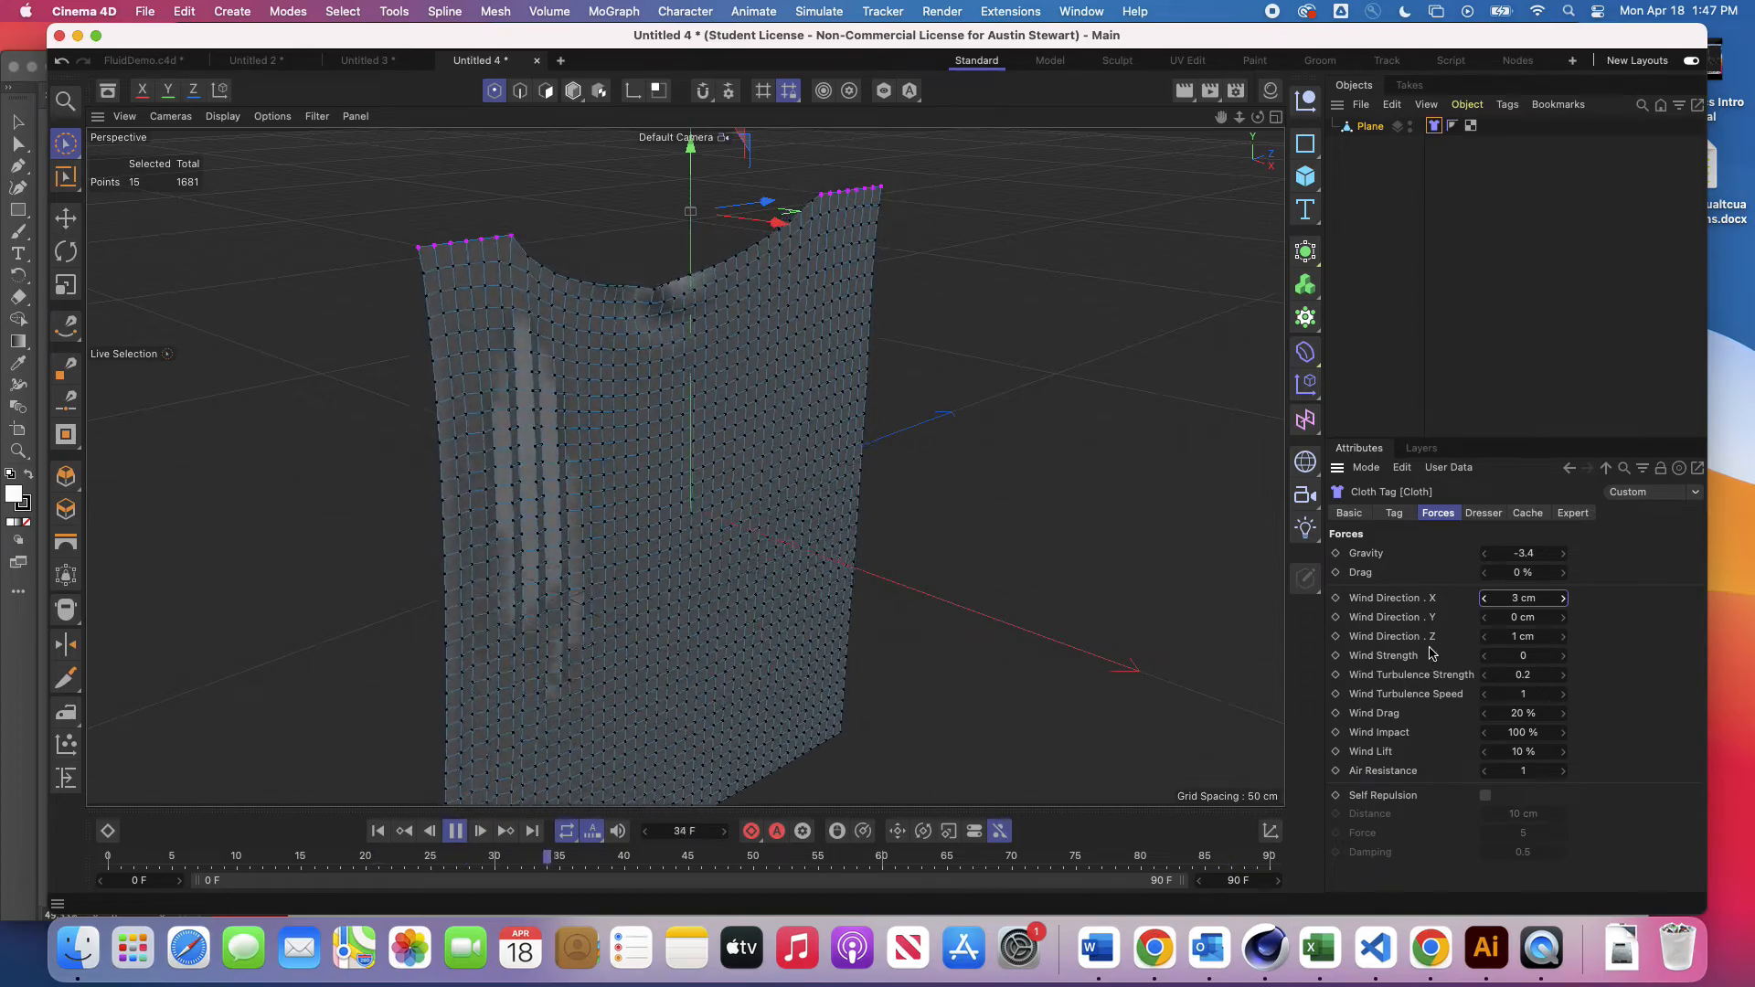
{"action": "left_click", "coordinate": [1522, 655]}
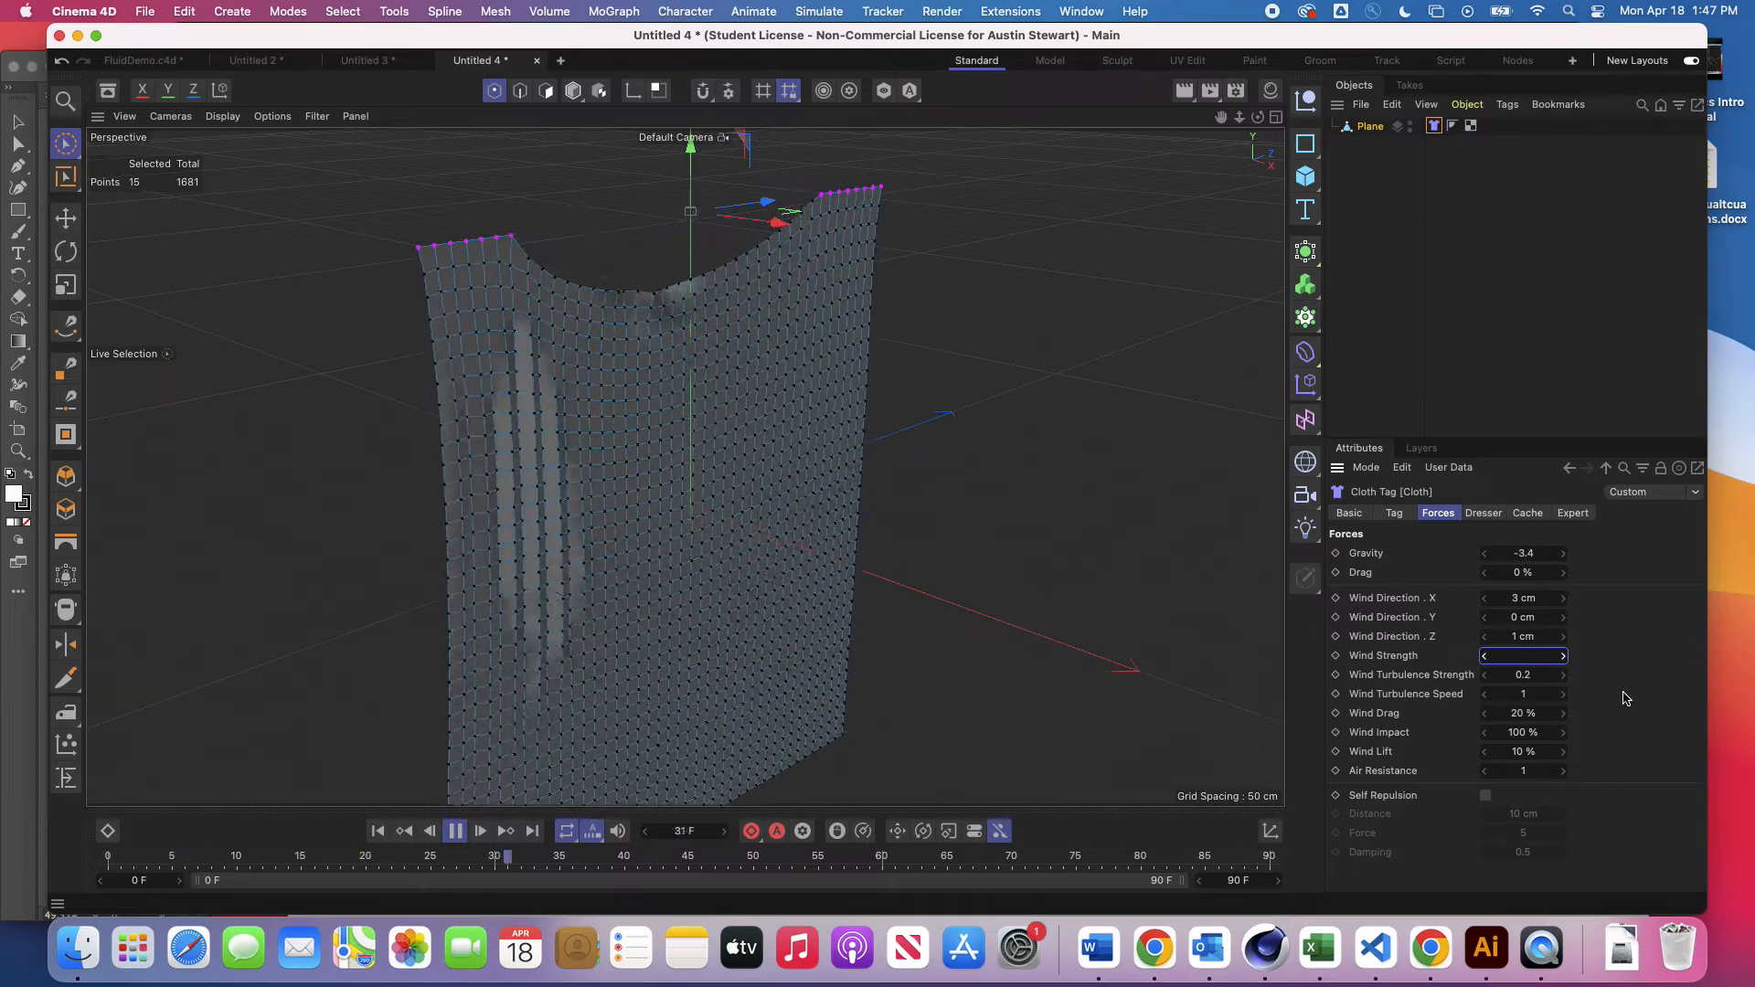
{"action": "key", "text": "Return"}
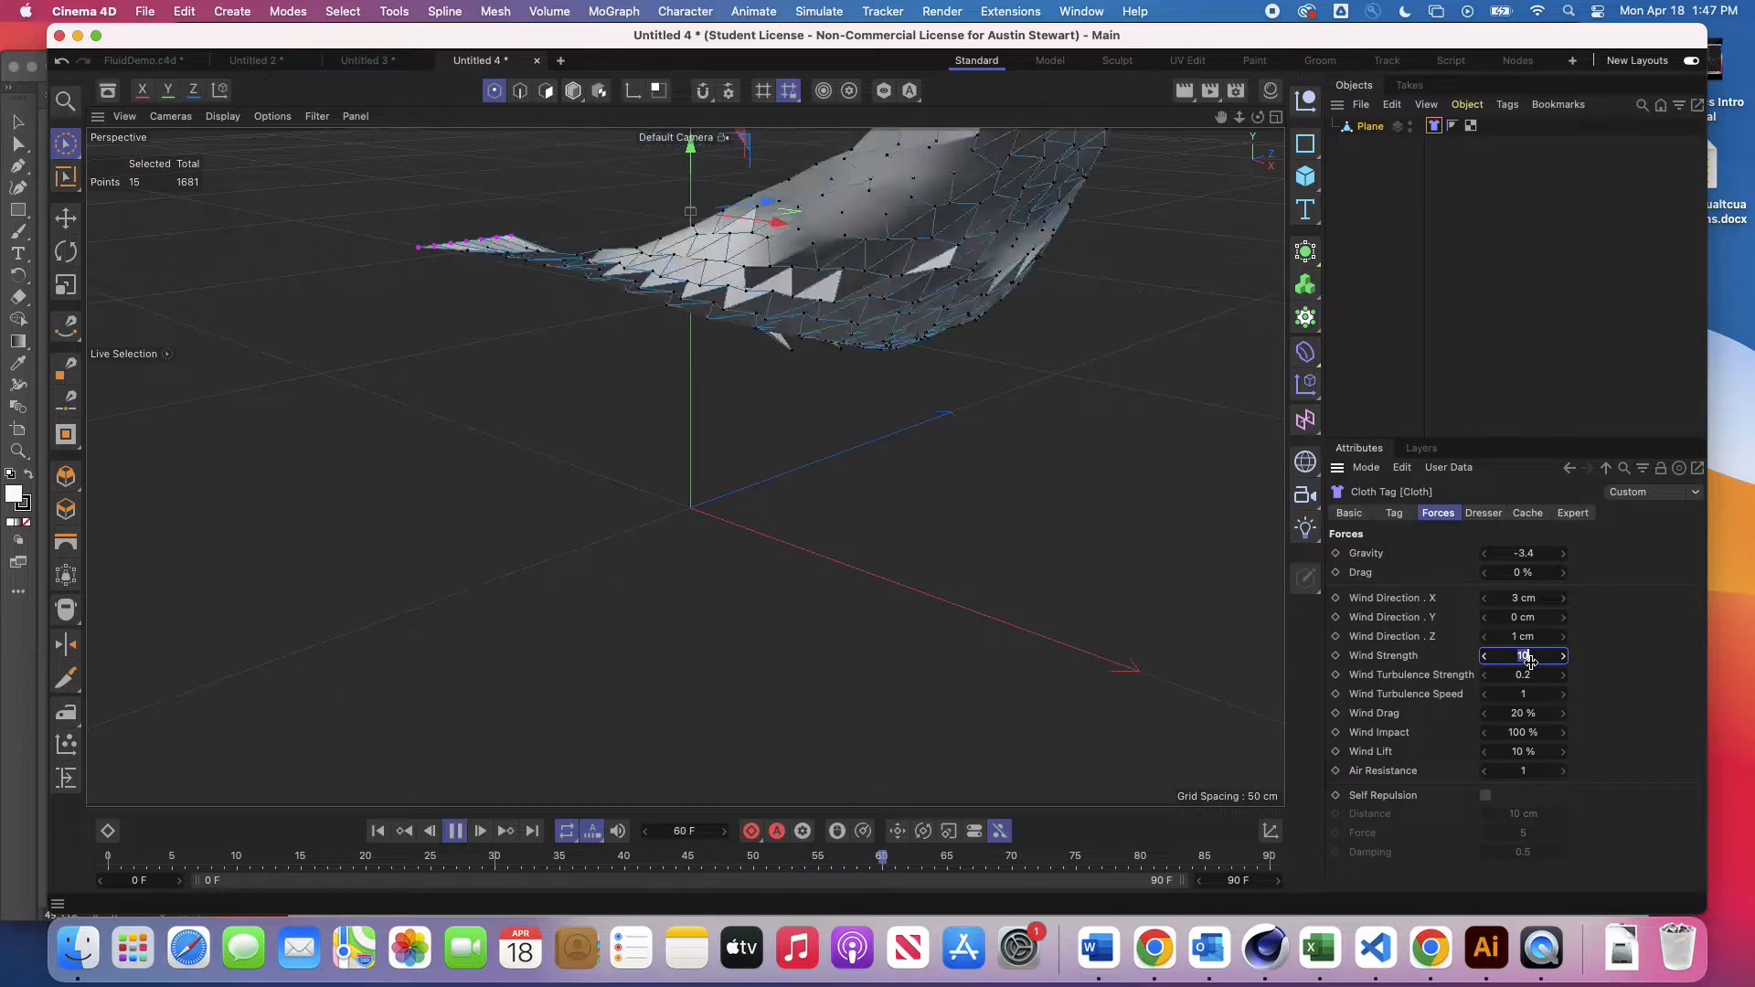
{"action": "key", "text": "Return"}
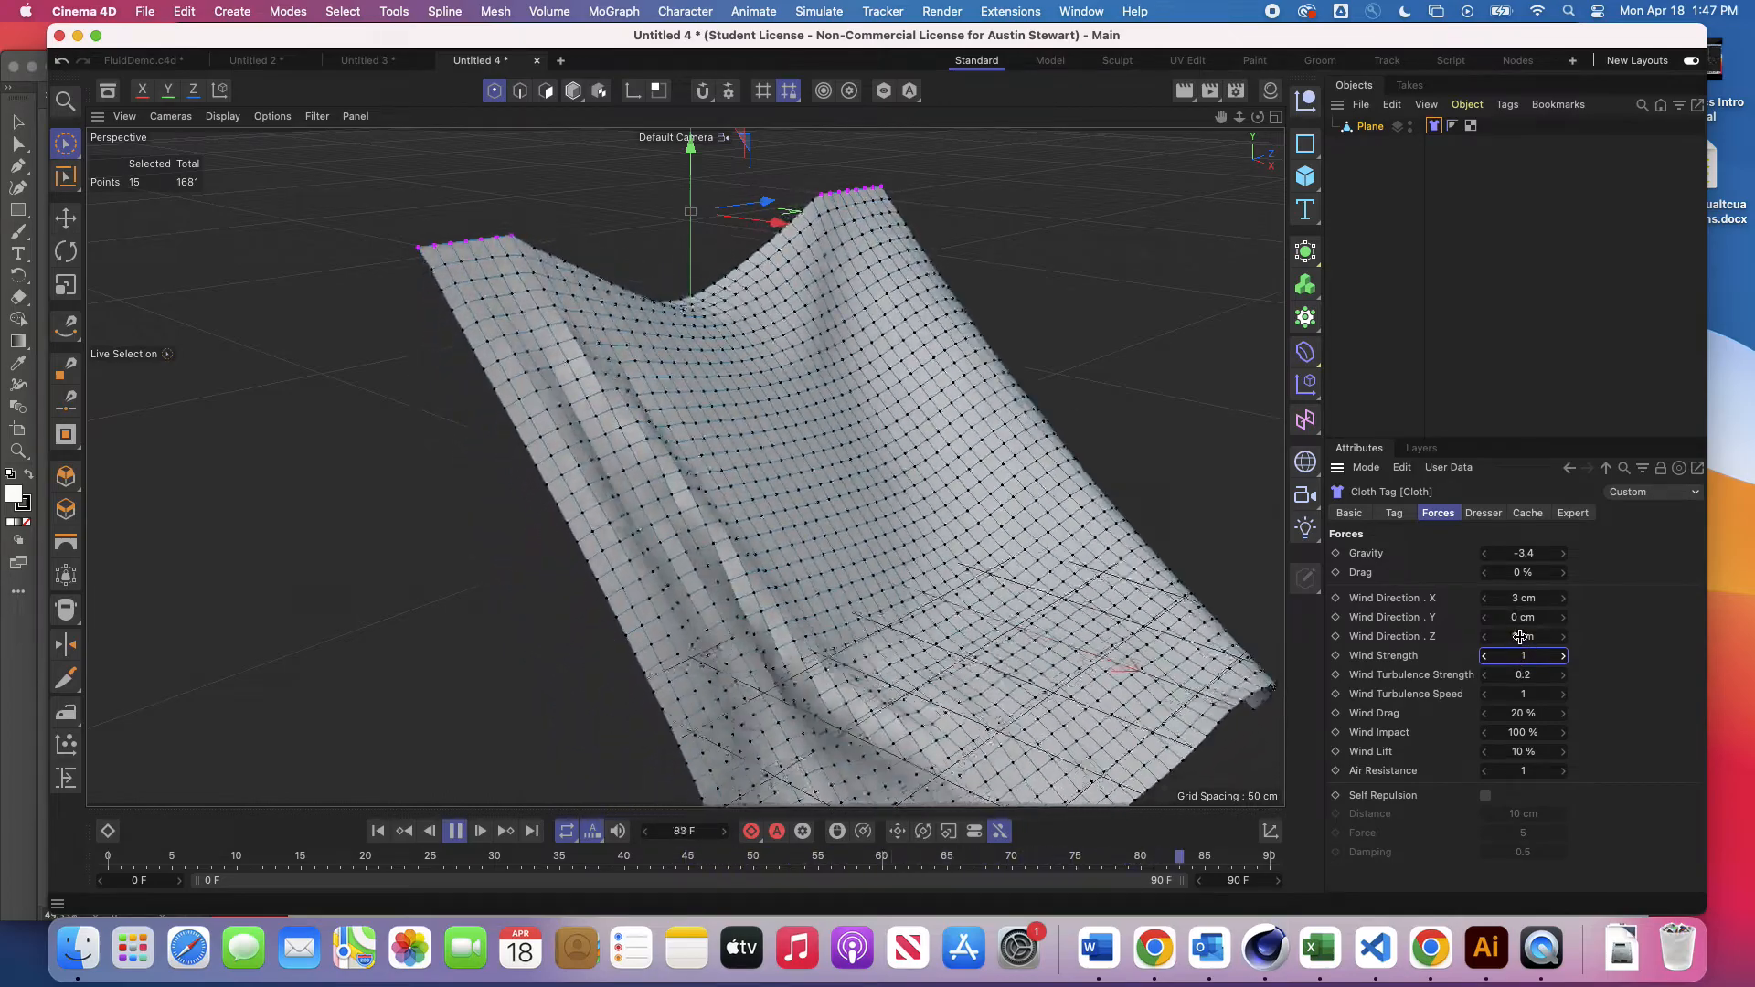
Step: Set the cloth's Wind Direction Y to 2 cm and Wind Turbulence Strength to 1
{"action": "left_click", "coordinate": [1521, 618]}
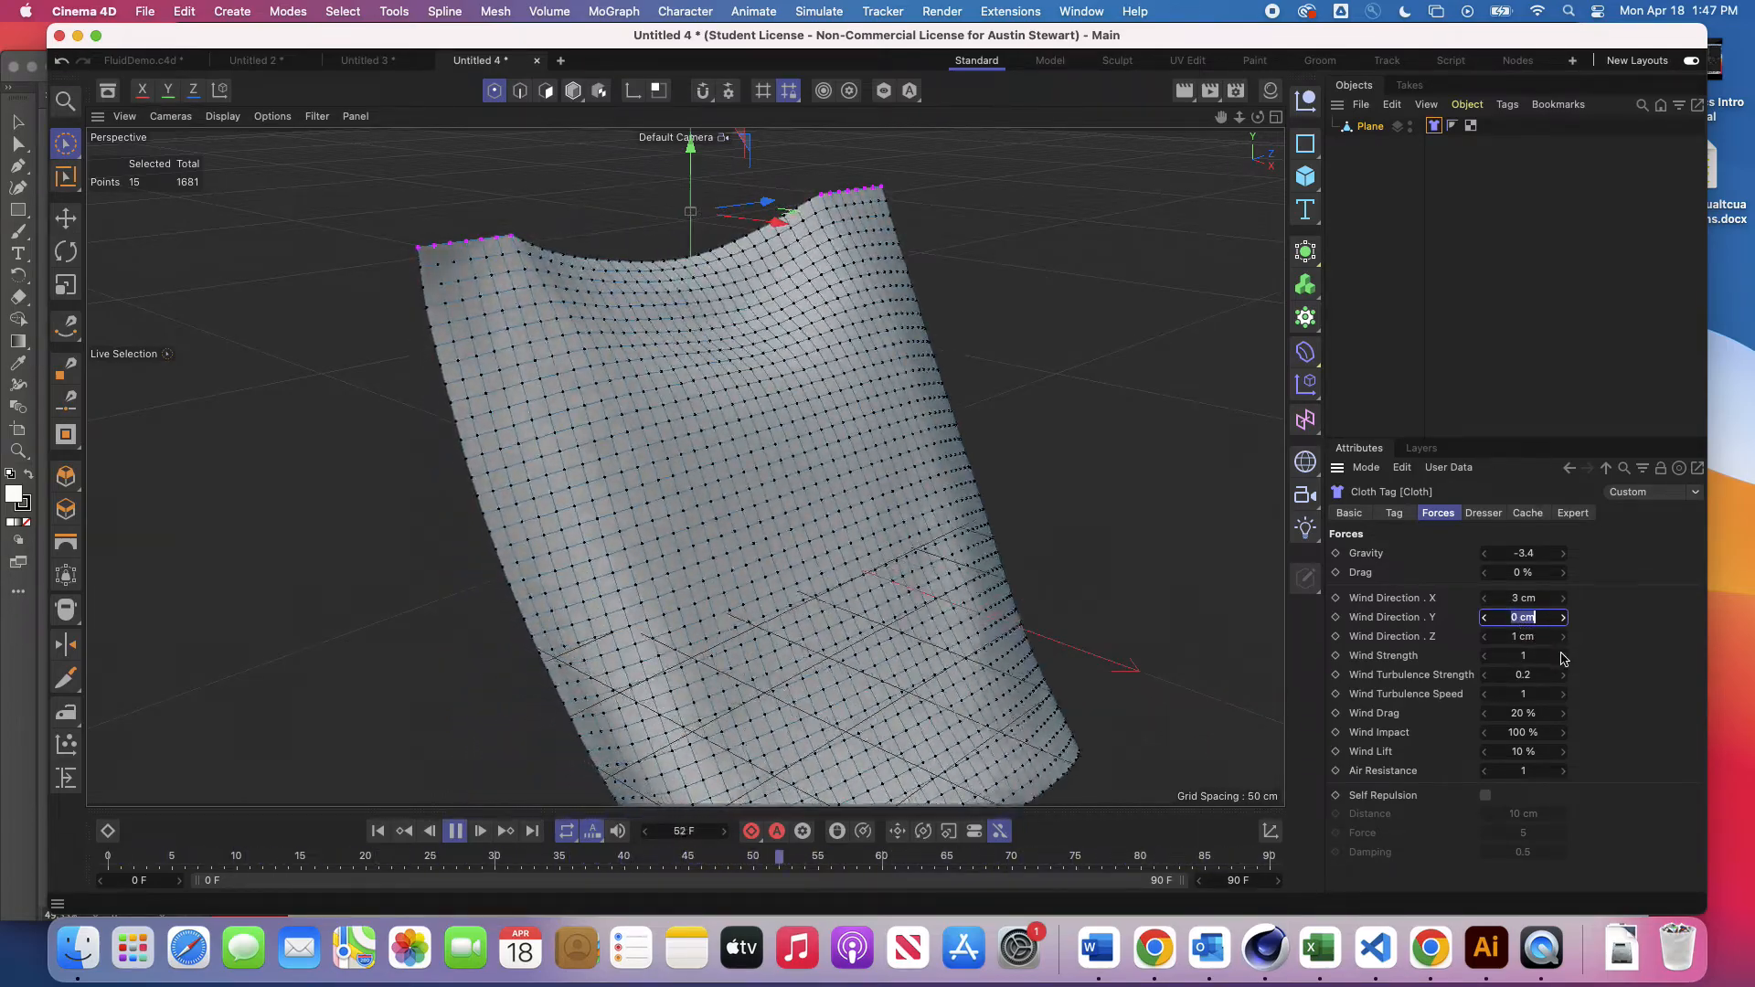
{"action": "type", "text": "2"}
{"action": "key", "text": "Return"}
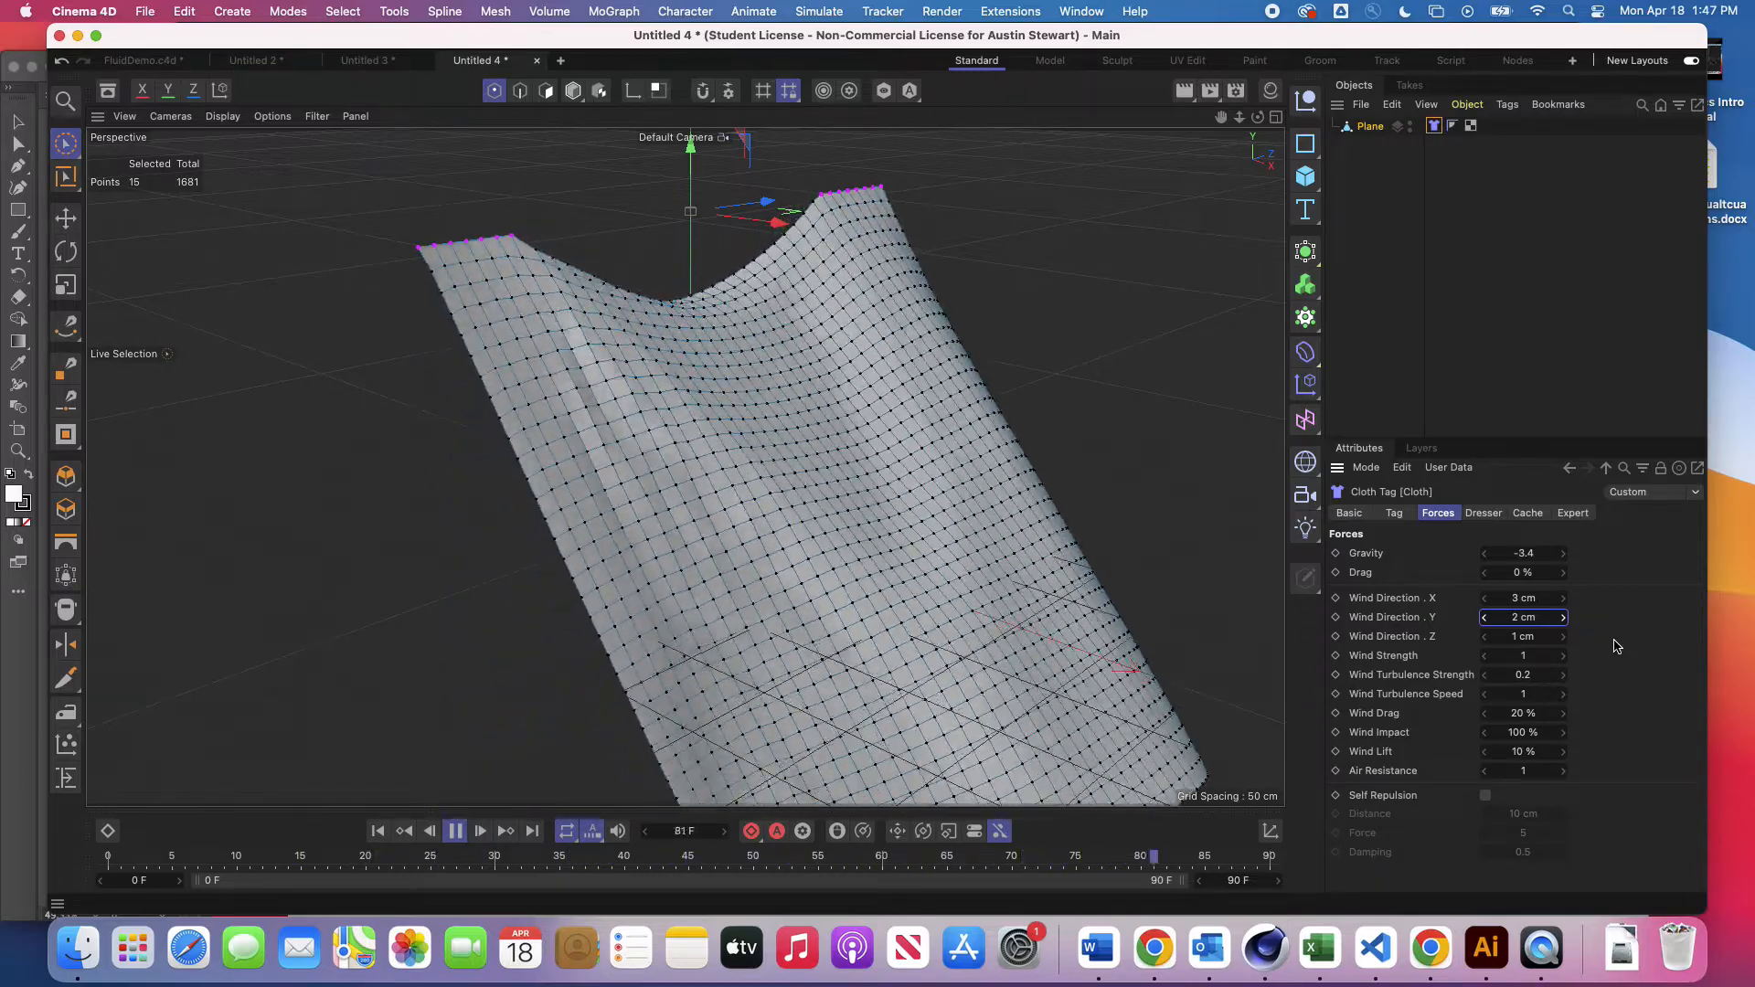
{"action": "double_click", "coordinate": [1524, 676]}
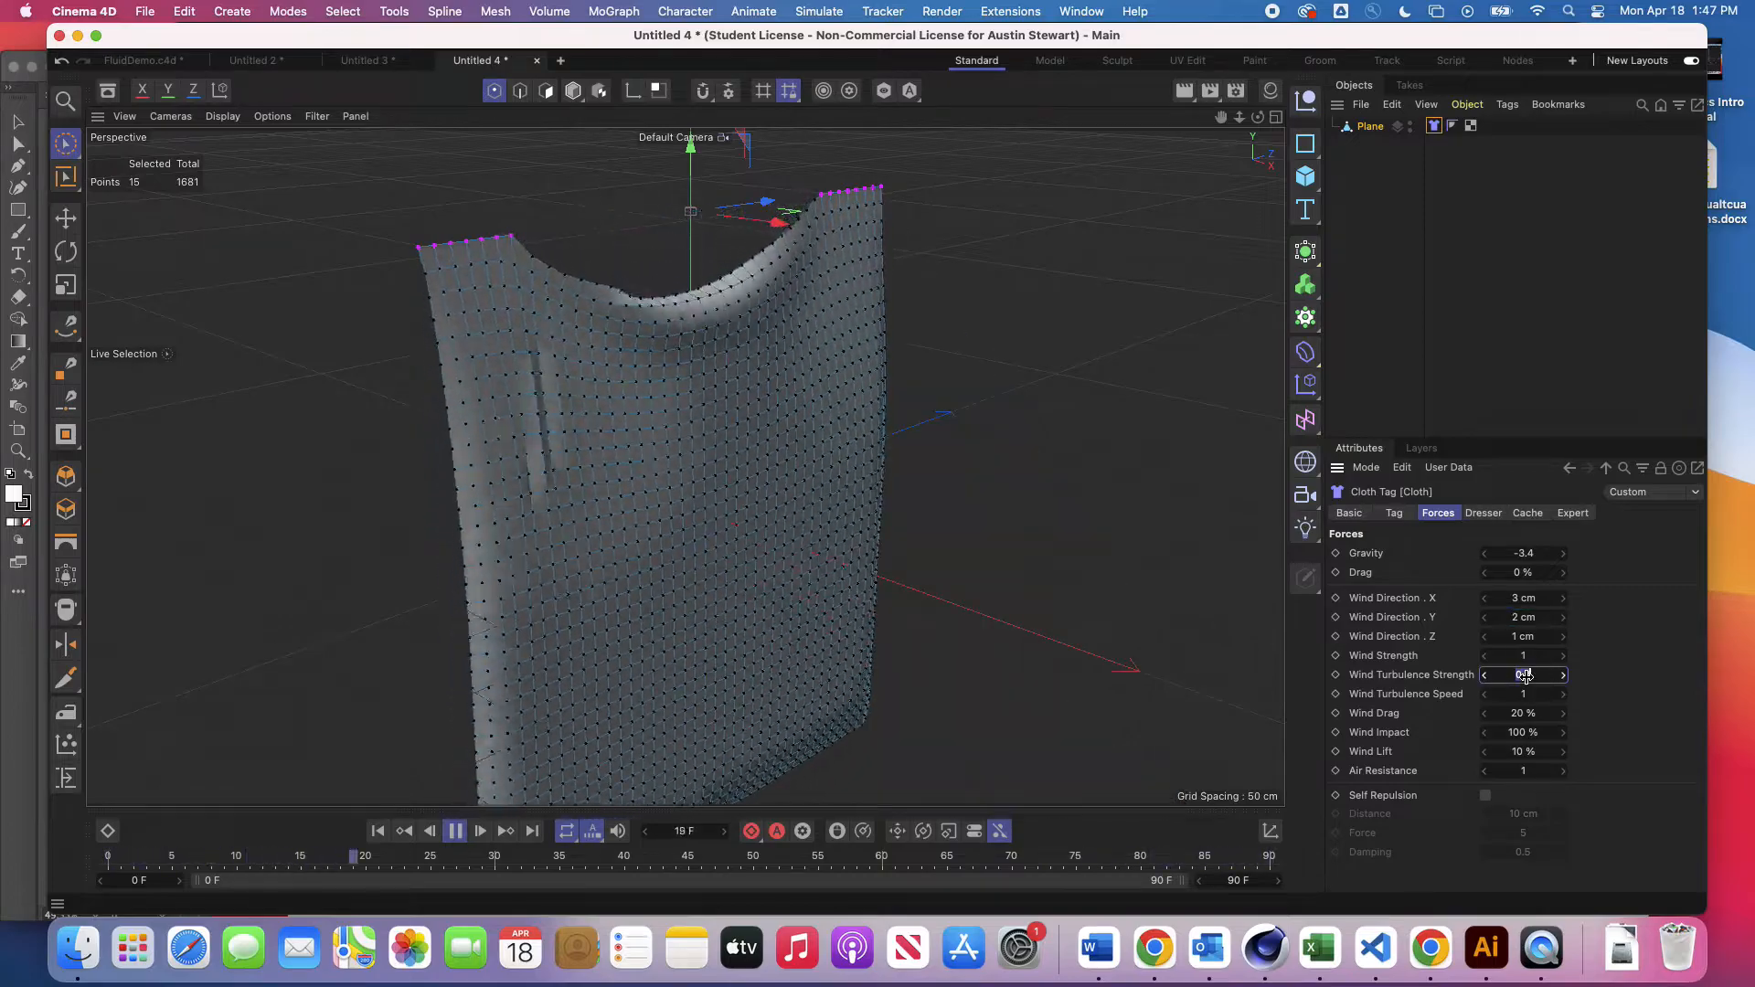
{"action": "type", "text": "1"}
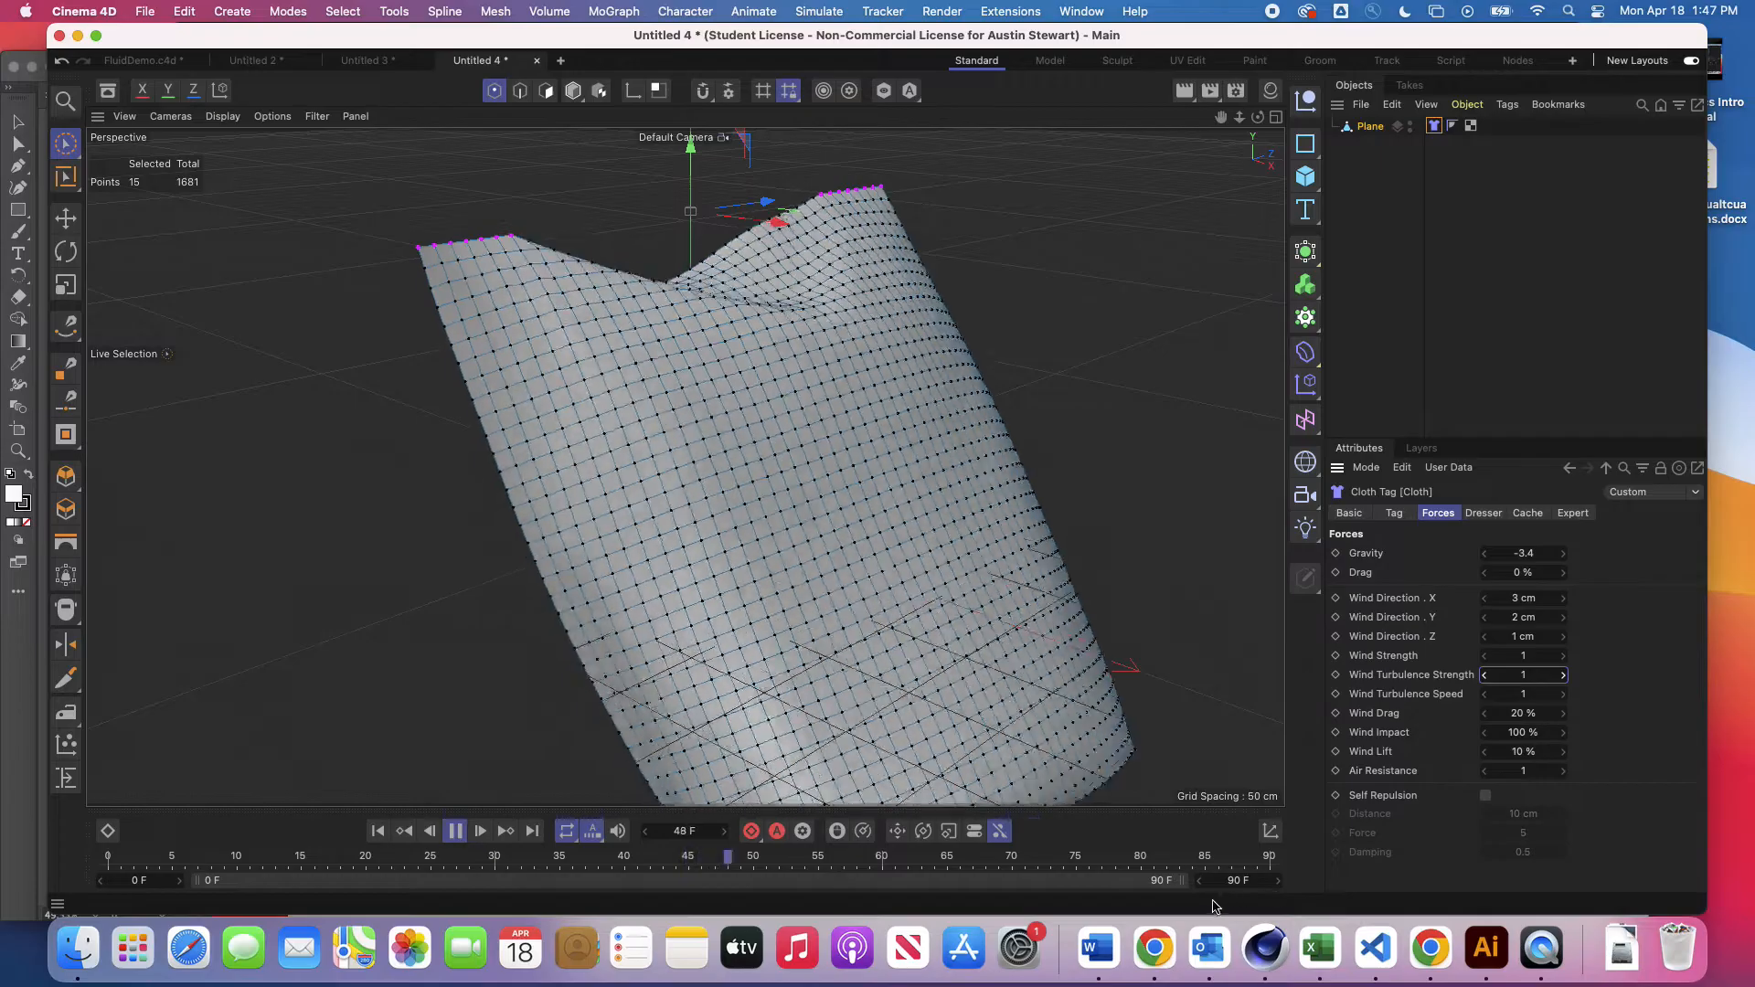
Step: Extend the animation's end frame to 200
{"action": "double_click", "coordinate": [1236, 880]}
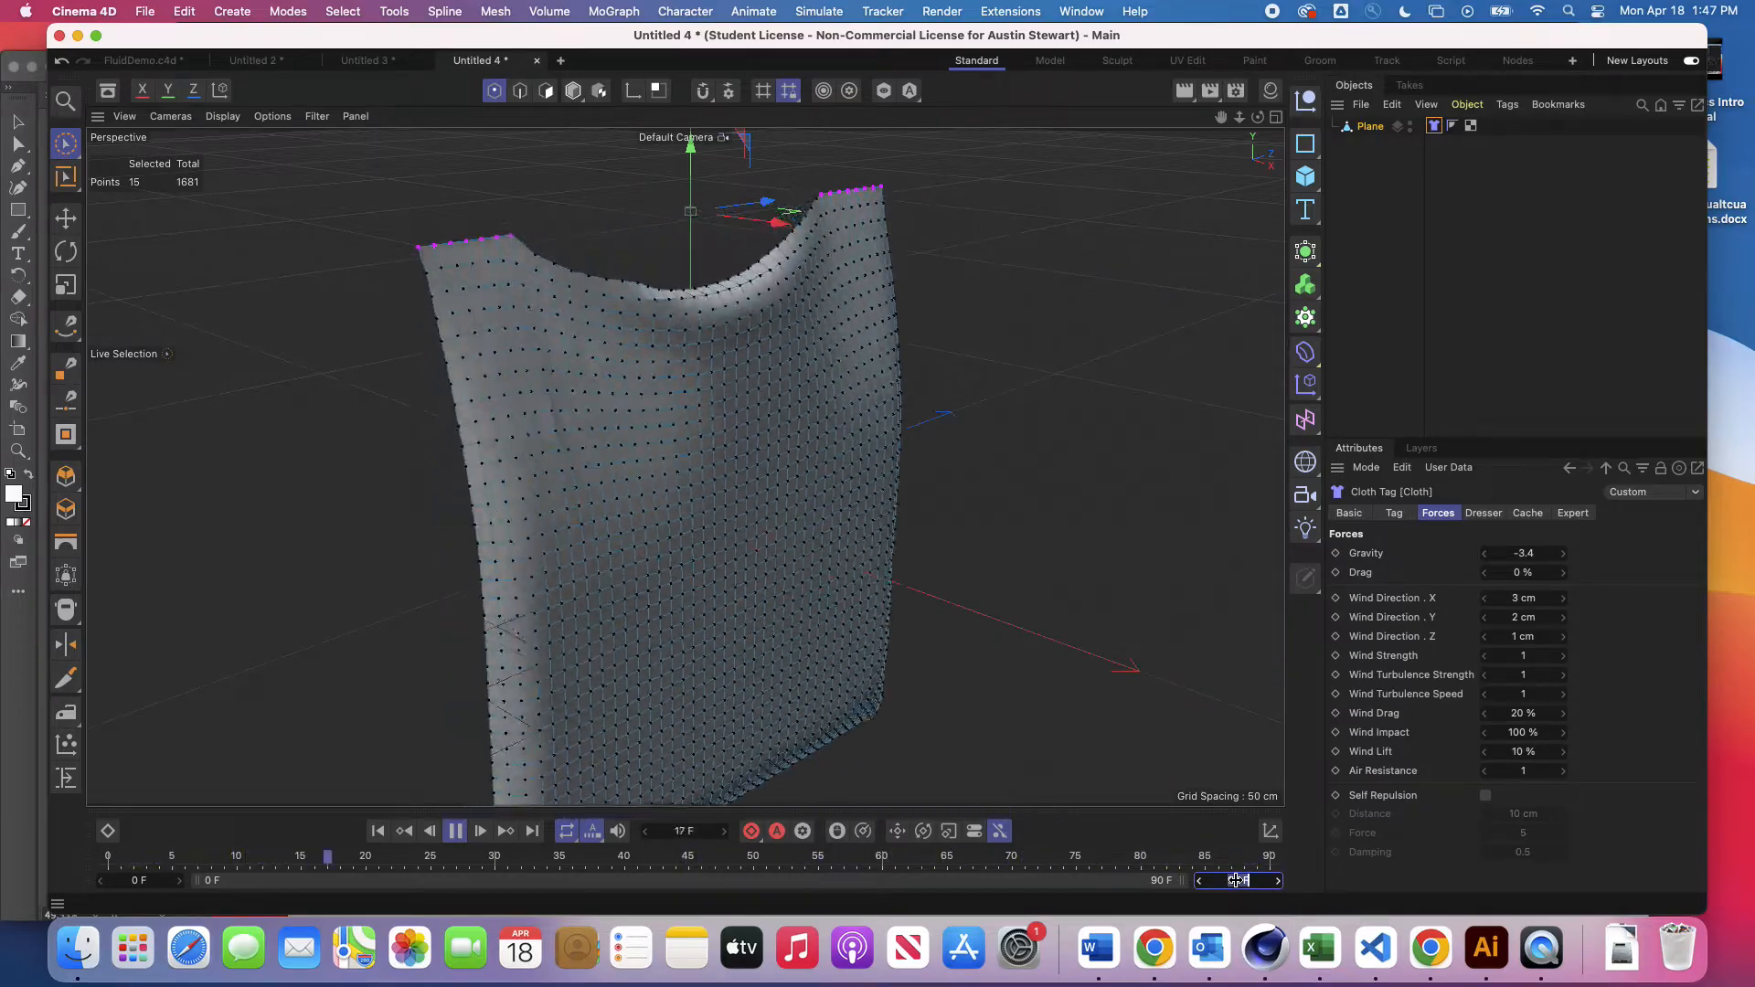
{"action": "type", "text": "200"}
{"action": "key", "text": "Return"}
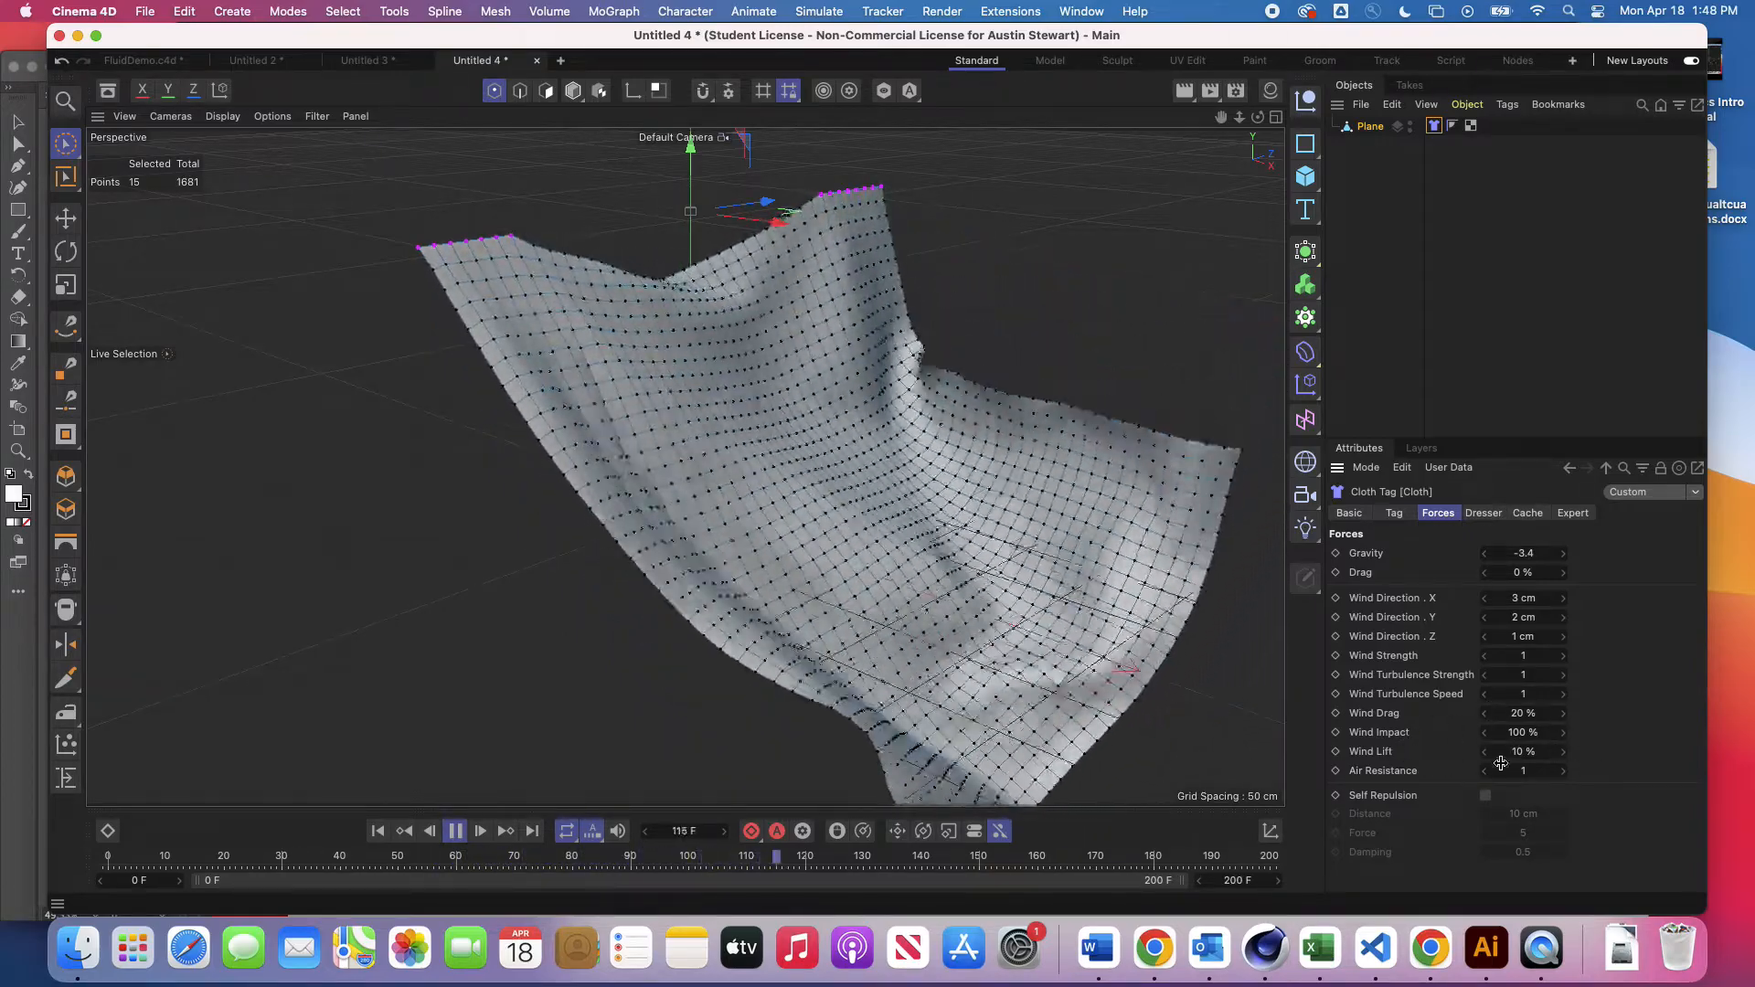
Step: Set the cloth's Wind Lift to 50 % while the simulation keeps playing
{"action": "double_click", "coordinate": [1531, 752]}
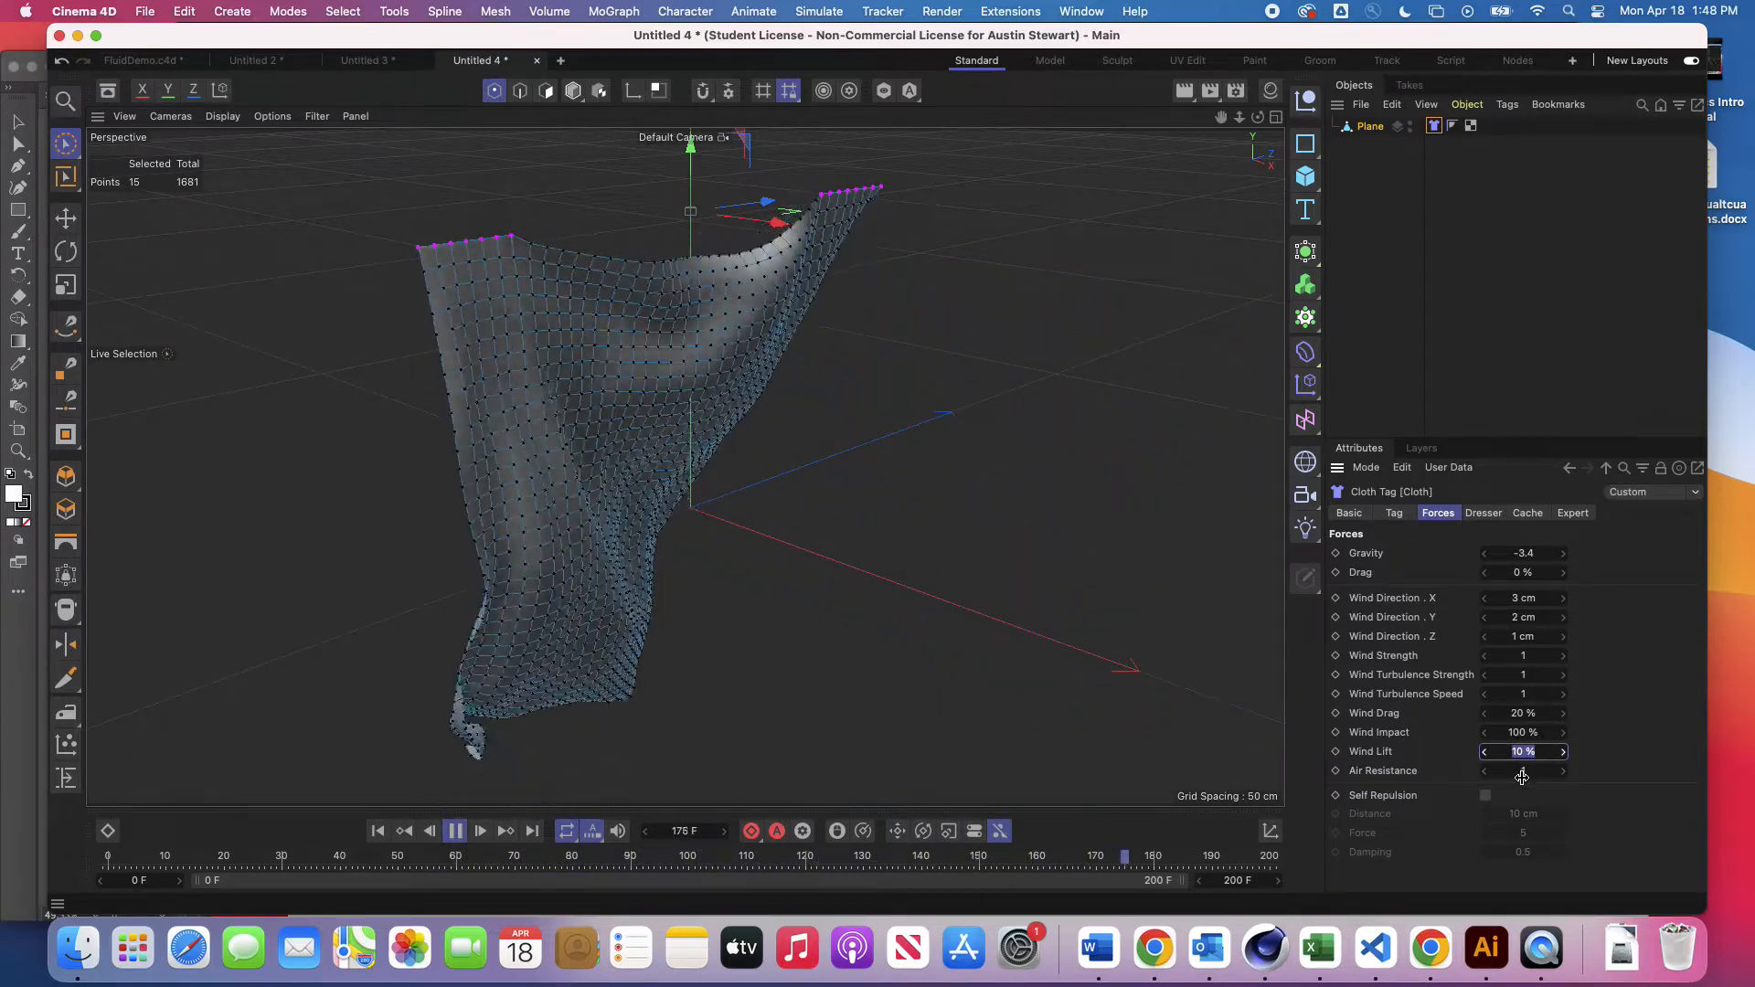
{"action": "type", "text": "50"}
{"action": "key", "text": "Return"}
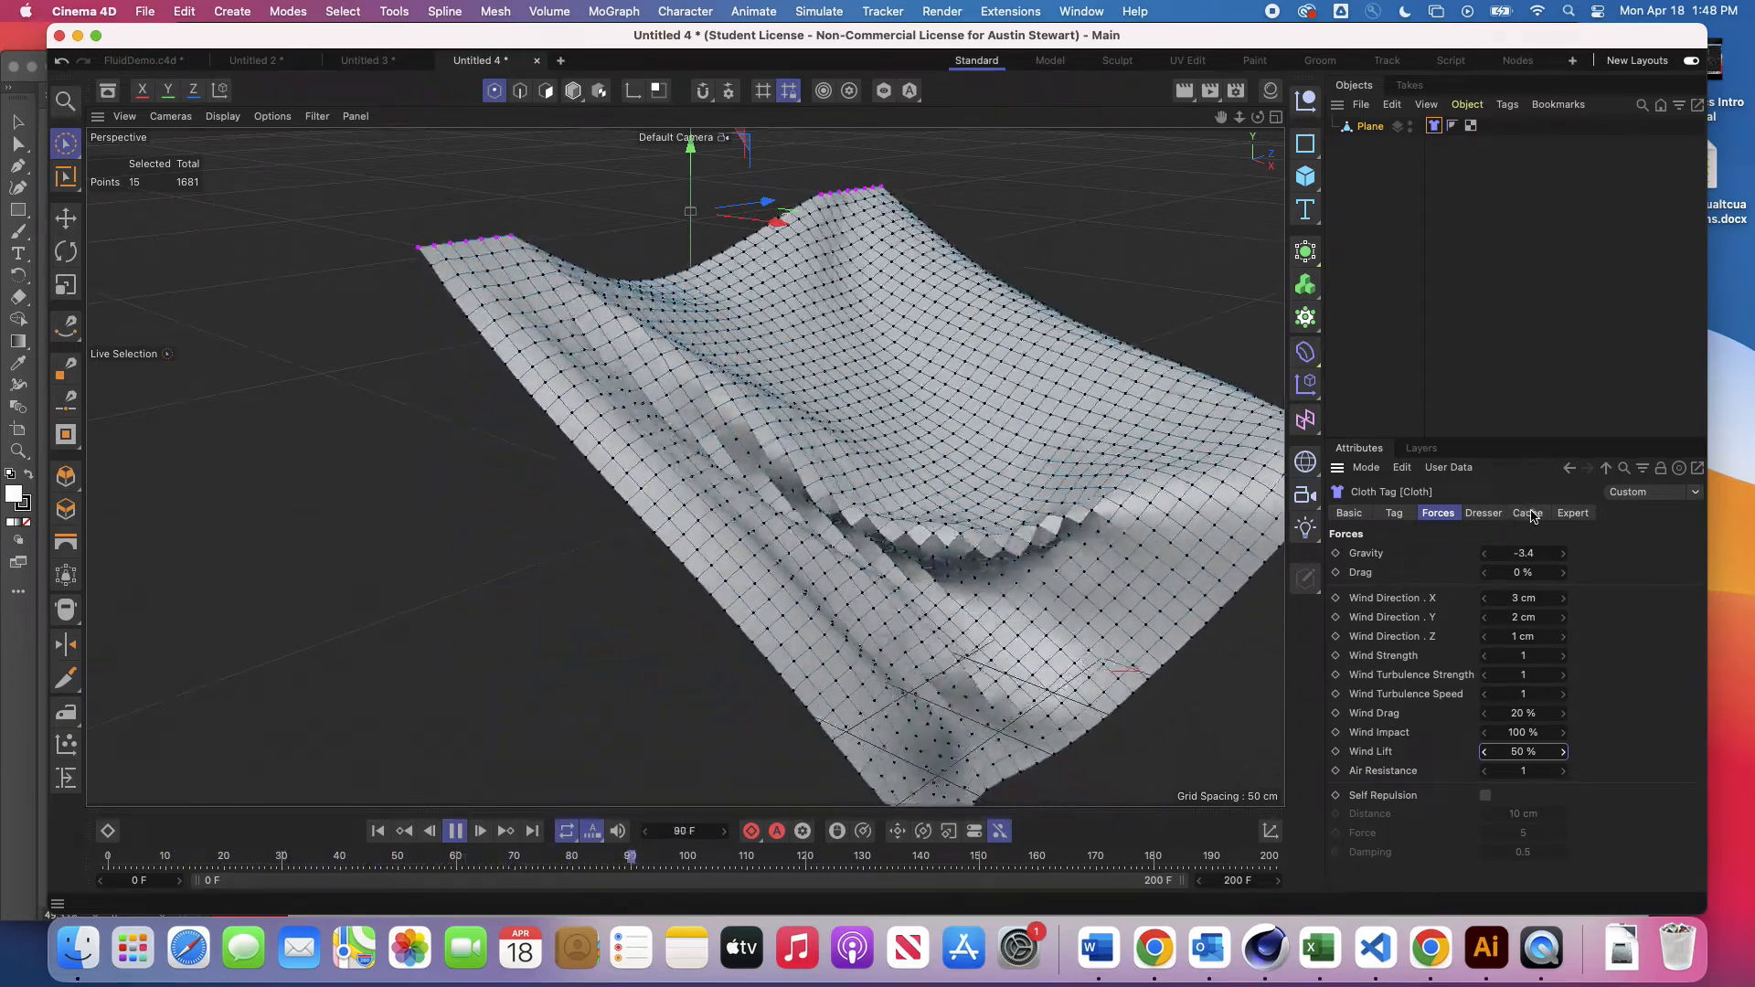
Step: Try the cloth's expert Self Collision option during playback, switching it on and off again
{"action": "left_click", "coordinate": [1572, 513]}
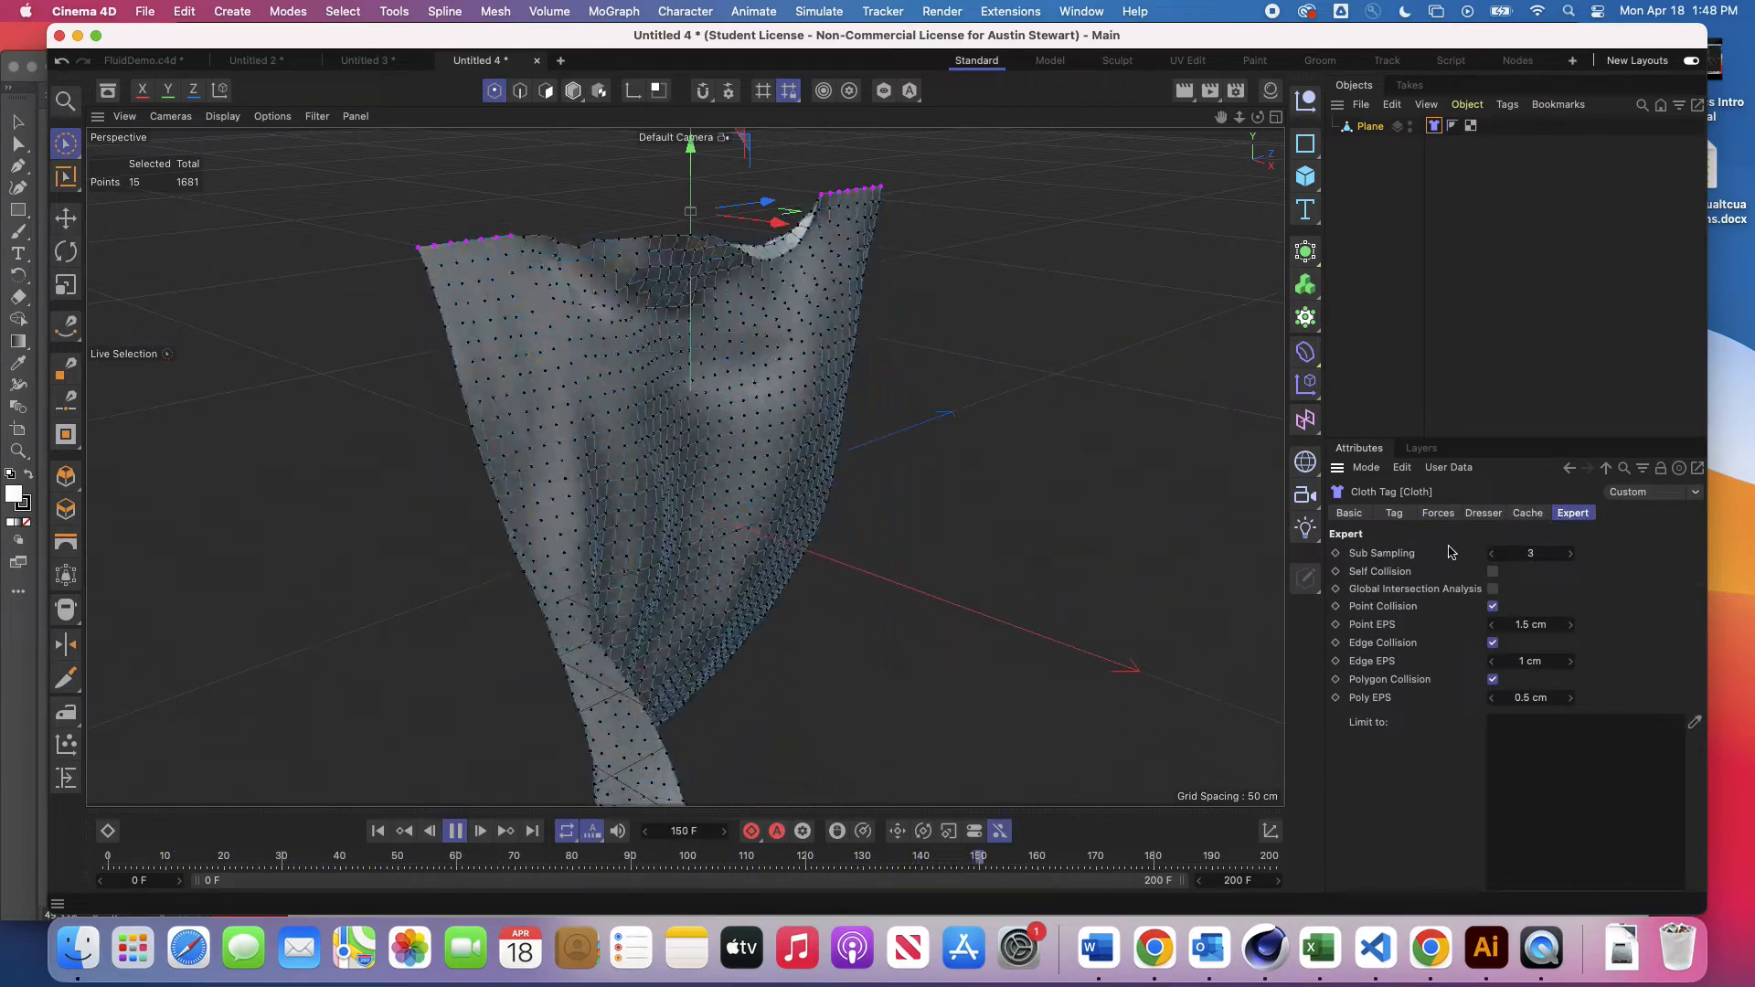
{"action": "left_click", "coordinate": [1492, 572]}
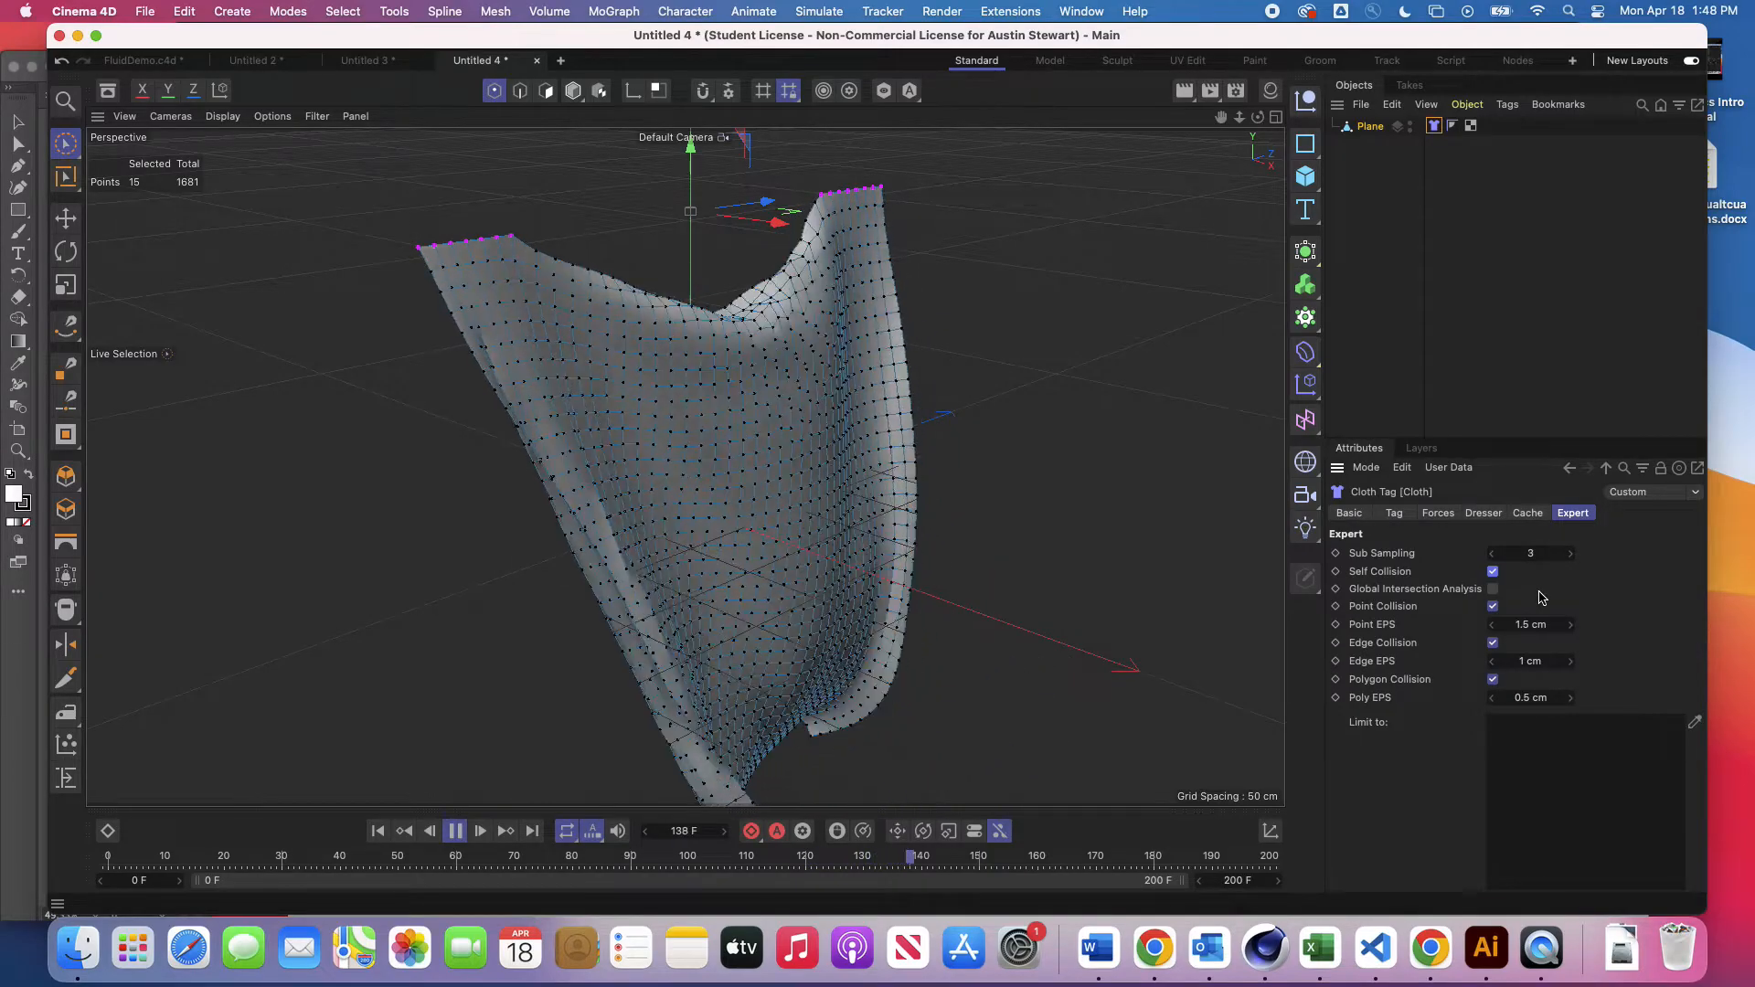
{"action": "left_click", "coordinate": [1493, 572]}
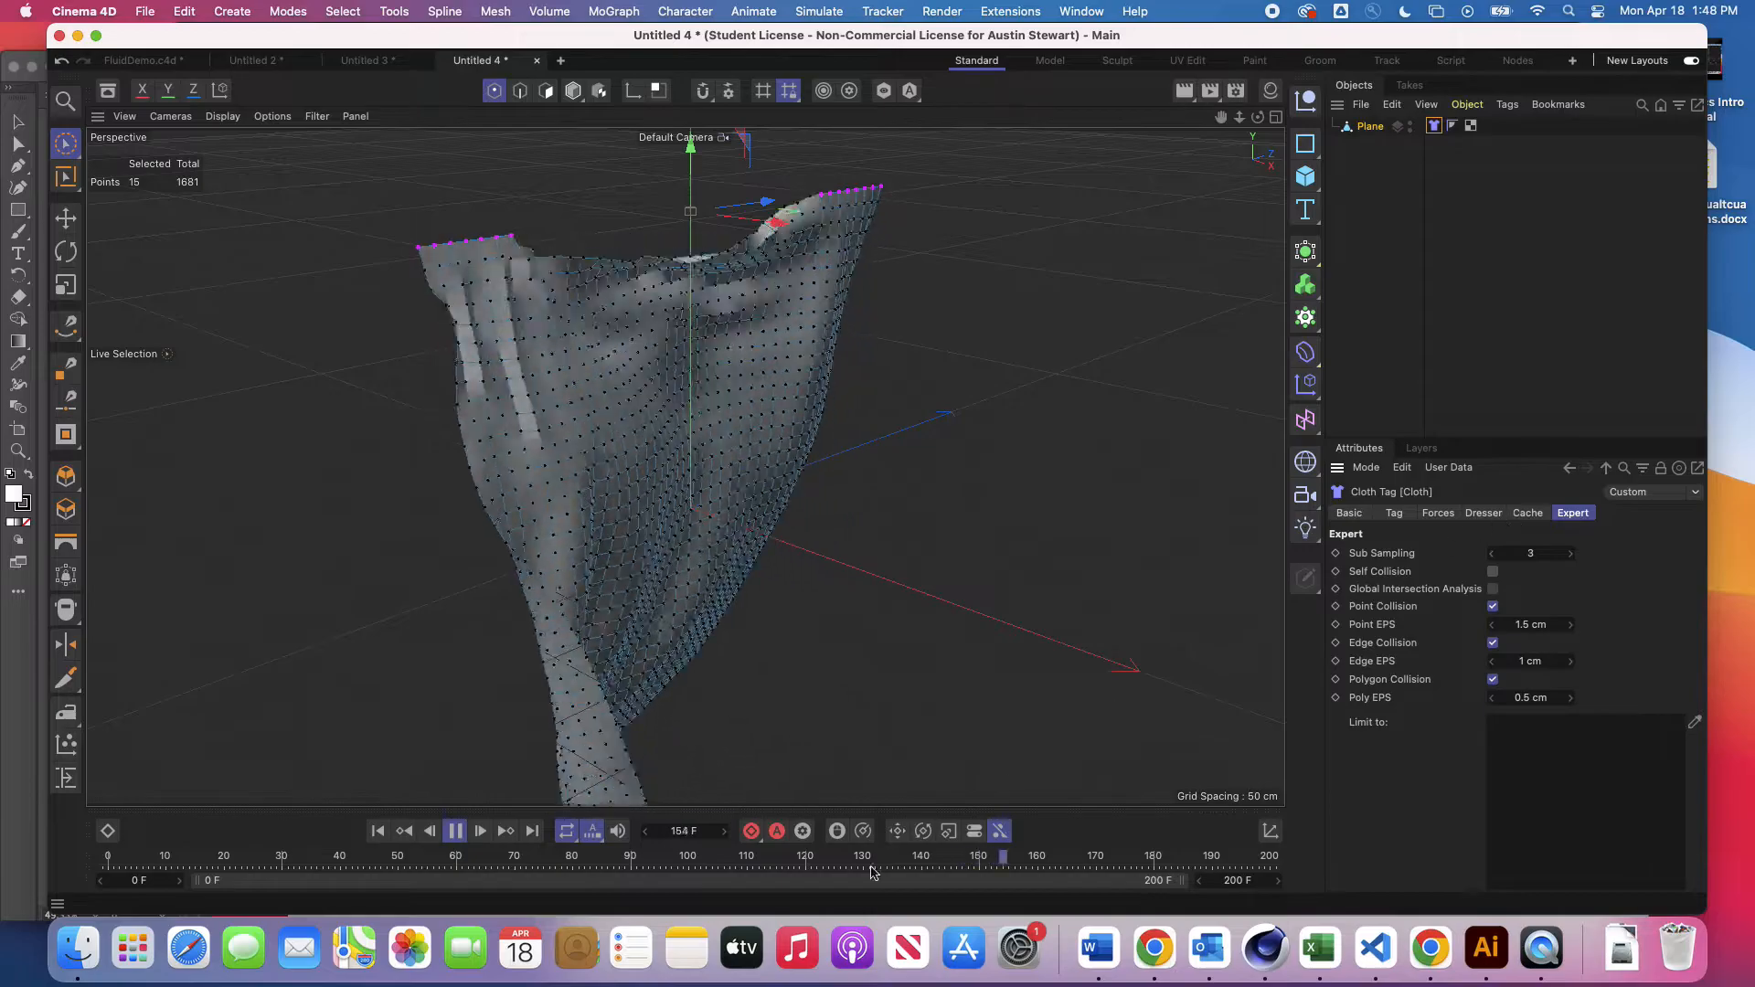
Step: Enable Self Repulsion among the cloth's forces and stop the simulation playback
{"action": "left_click", "coordinate": [1437, 512]}
{"action": "left_click", "coordinate": [1484, 795]}
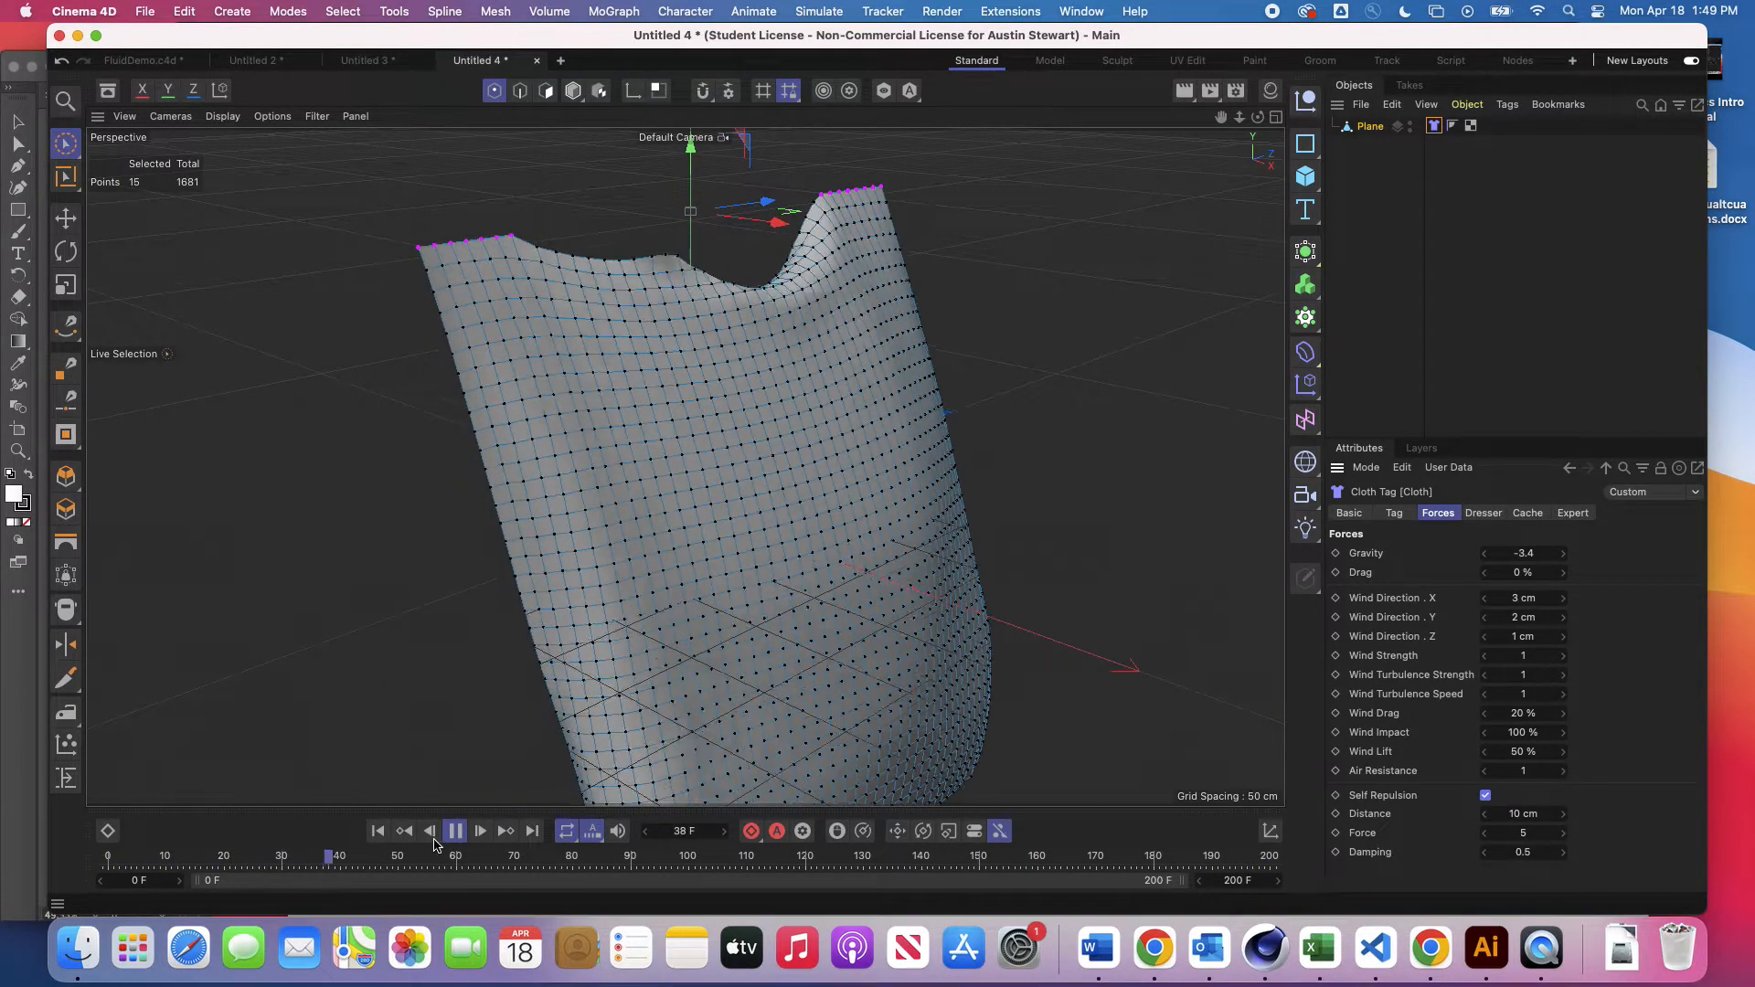
{"action": "left_click", "coordinate": [455, 832]}
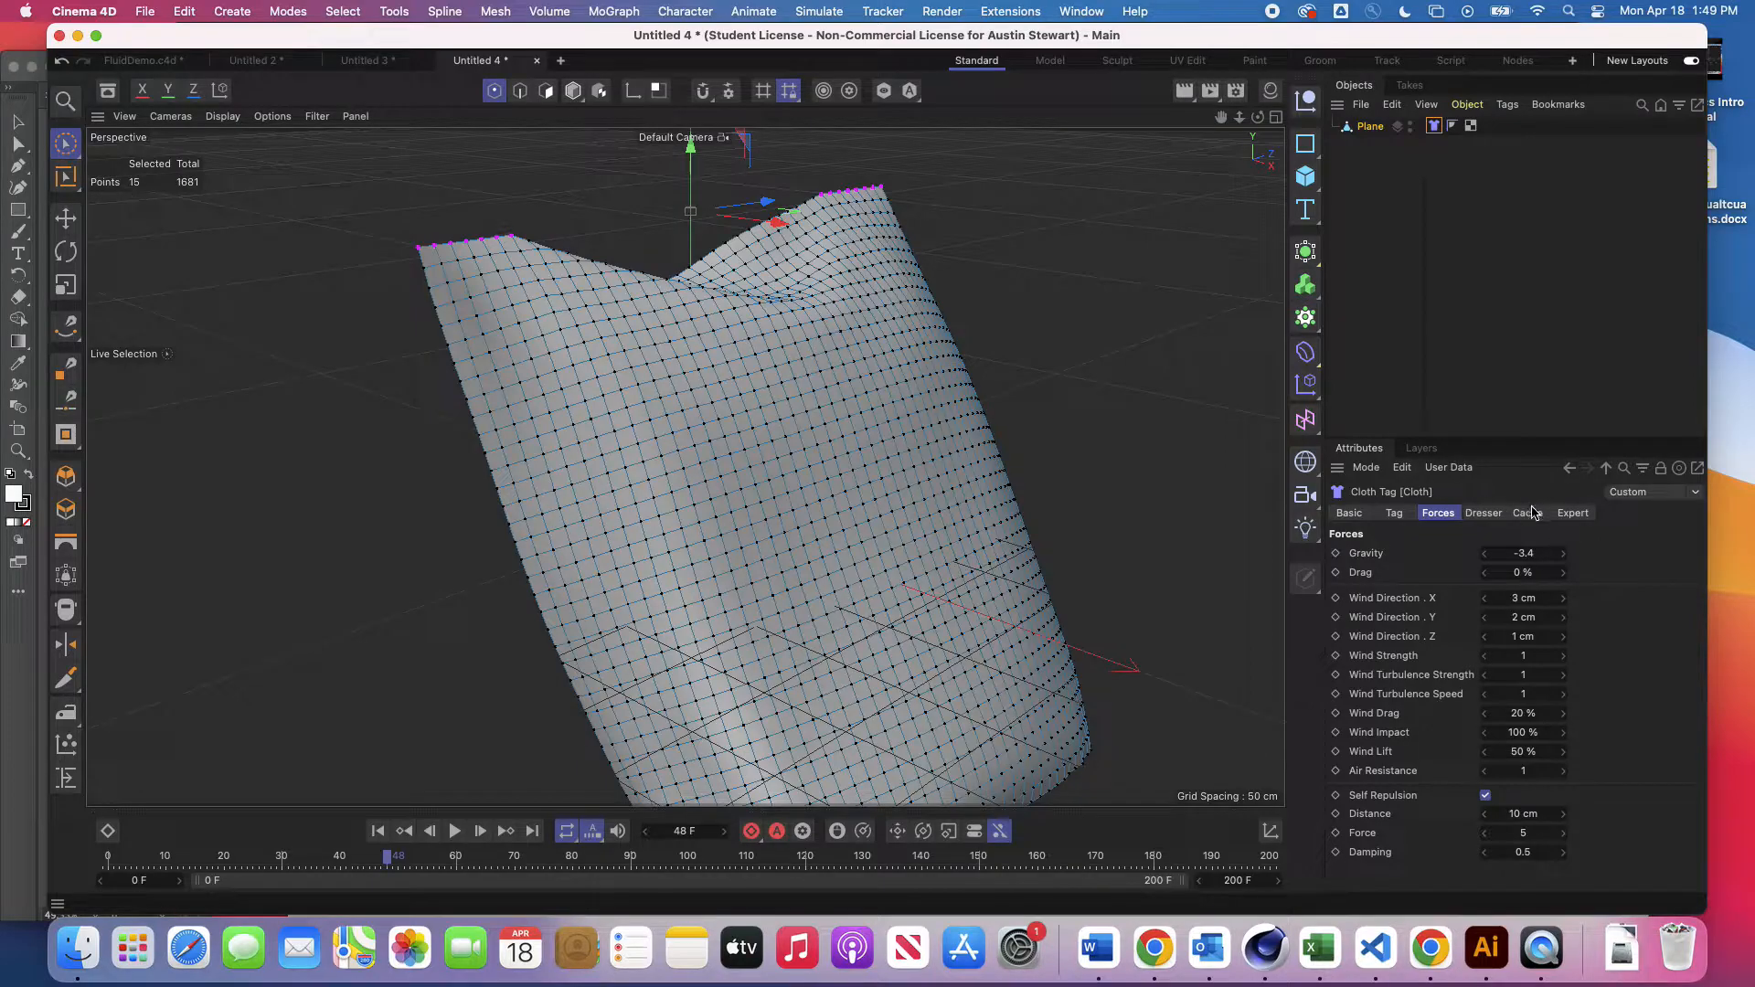
Step: Calculate the cloth simulation's cache from frame 0, play the cached animation and stop it
{"action": "left_click", "coordinate": [1528, 514]}
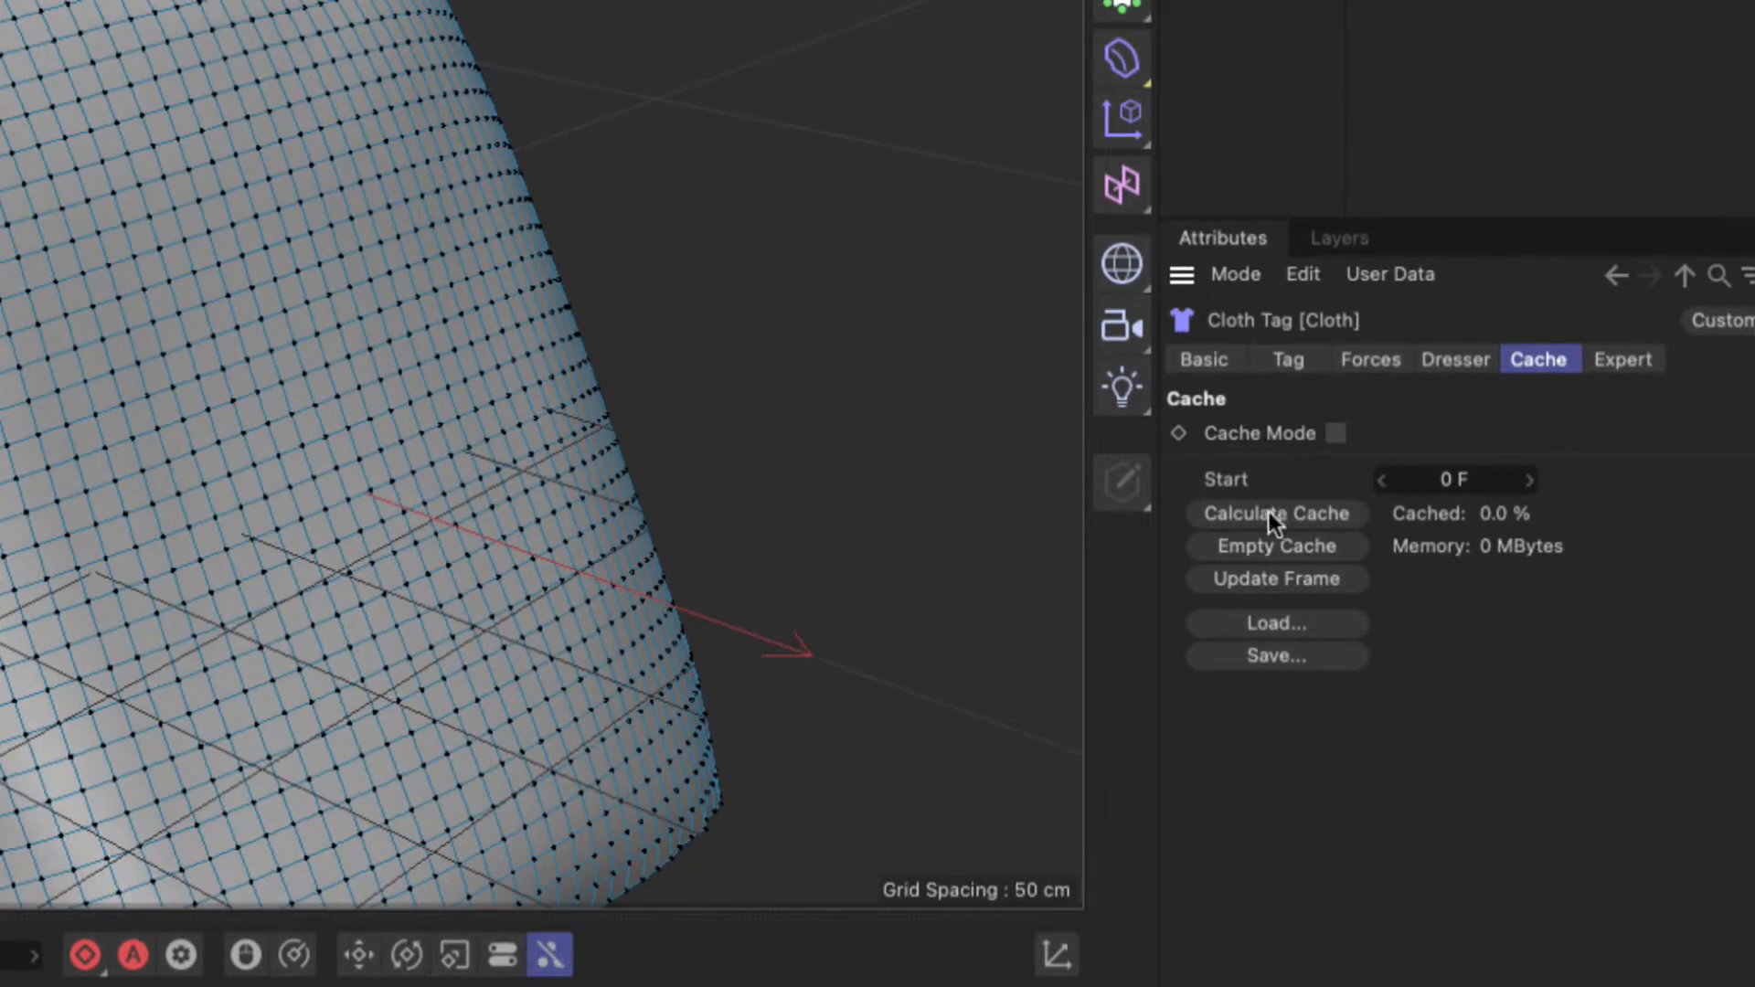
{"action": "left_click", "coordinate": [1268, 514]}
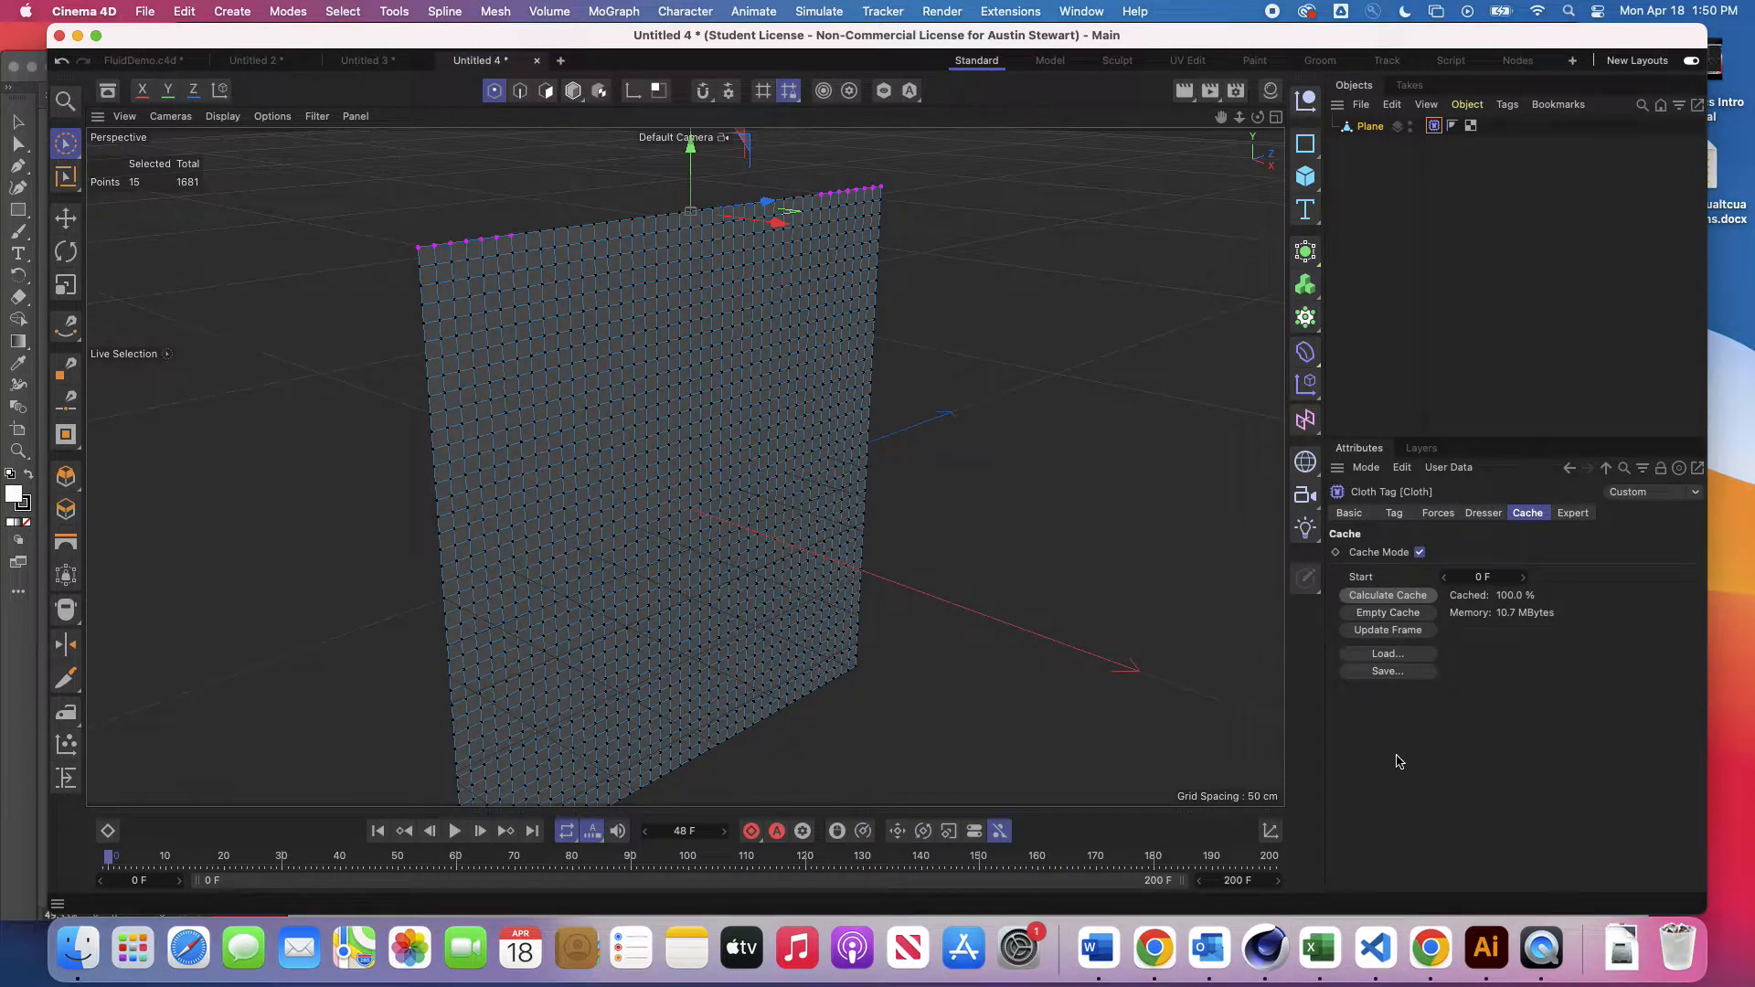
{"action": "left_click", "coordinate": [455, 830]}
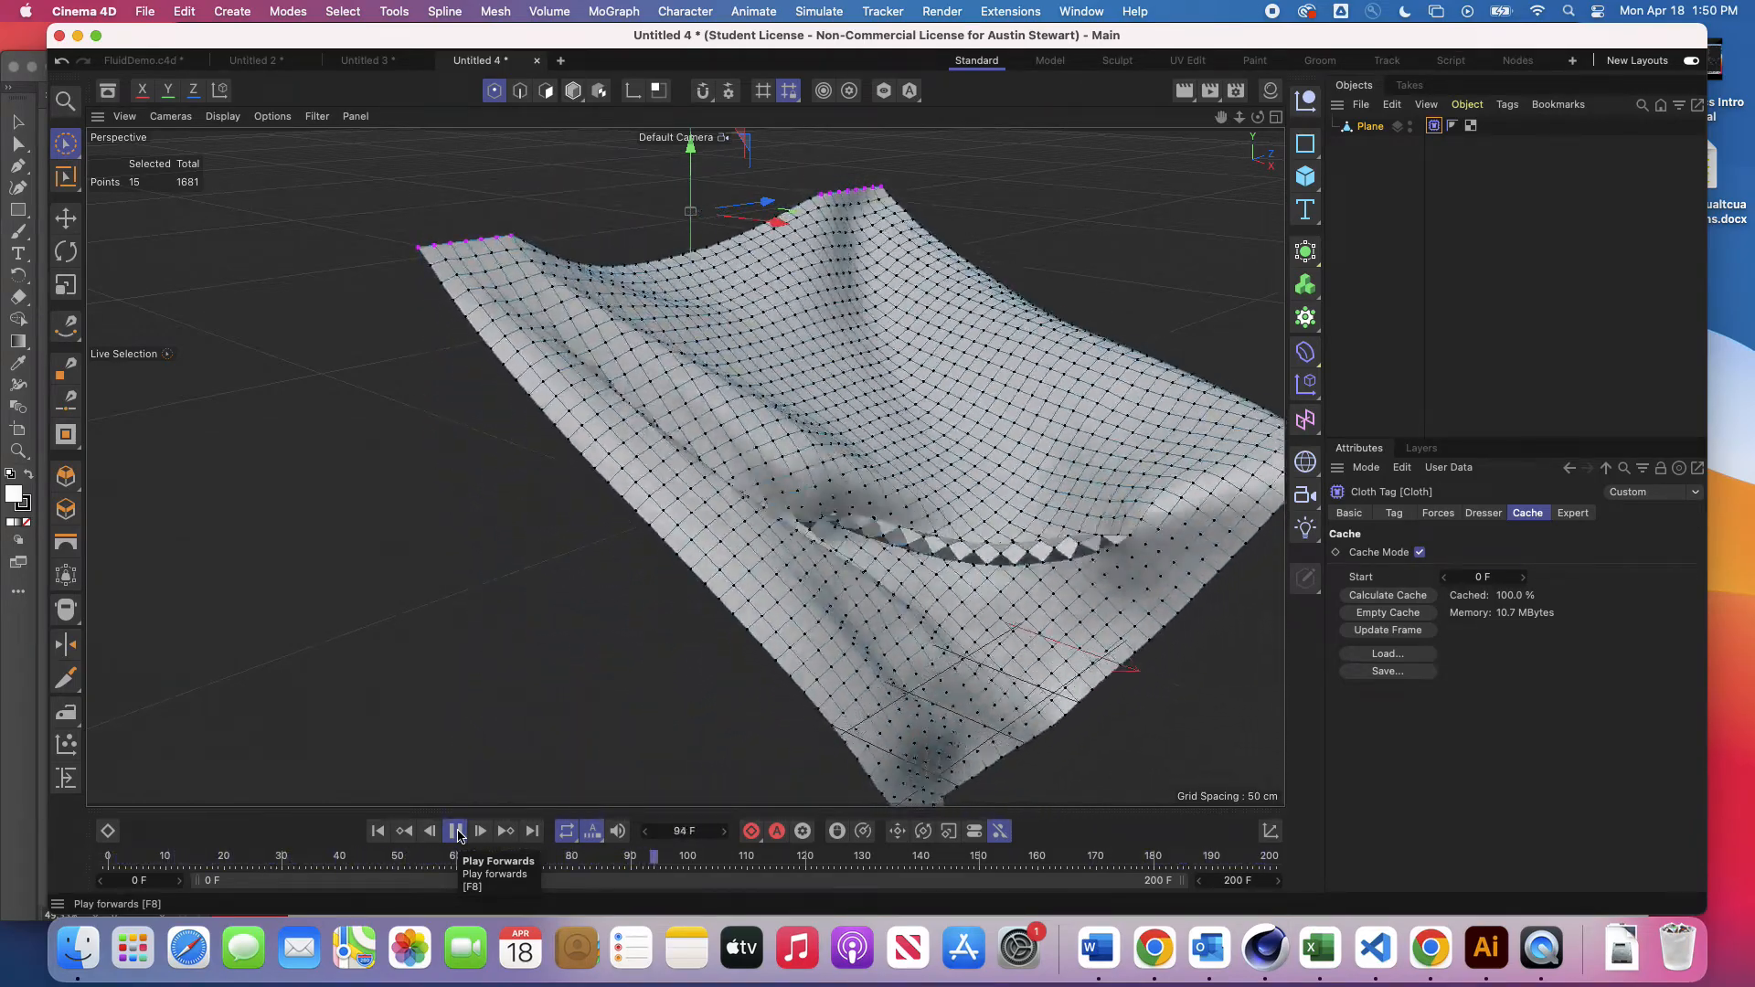
{"action": "left_click", "coordinate": [457, 833]}
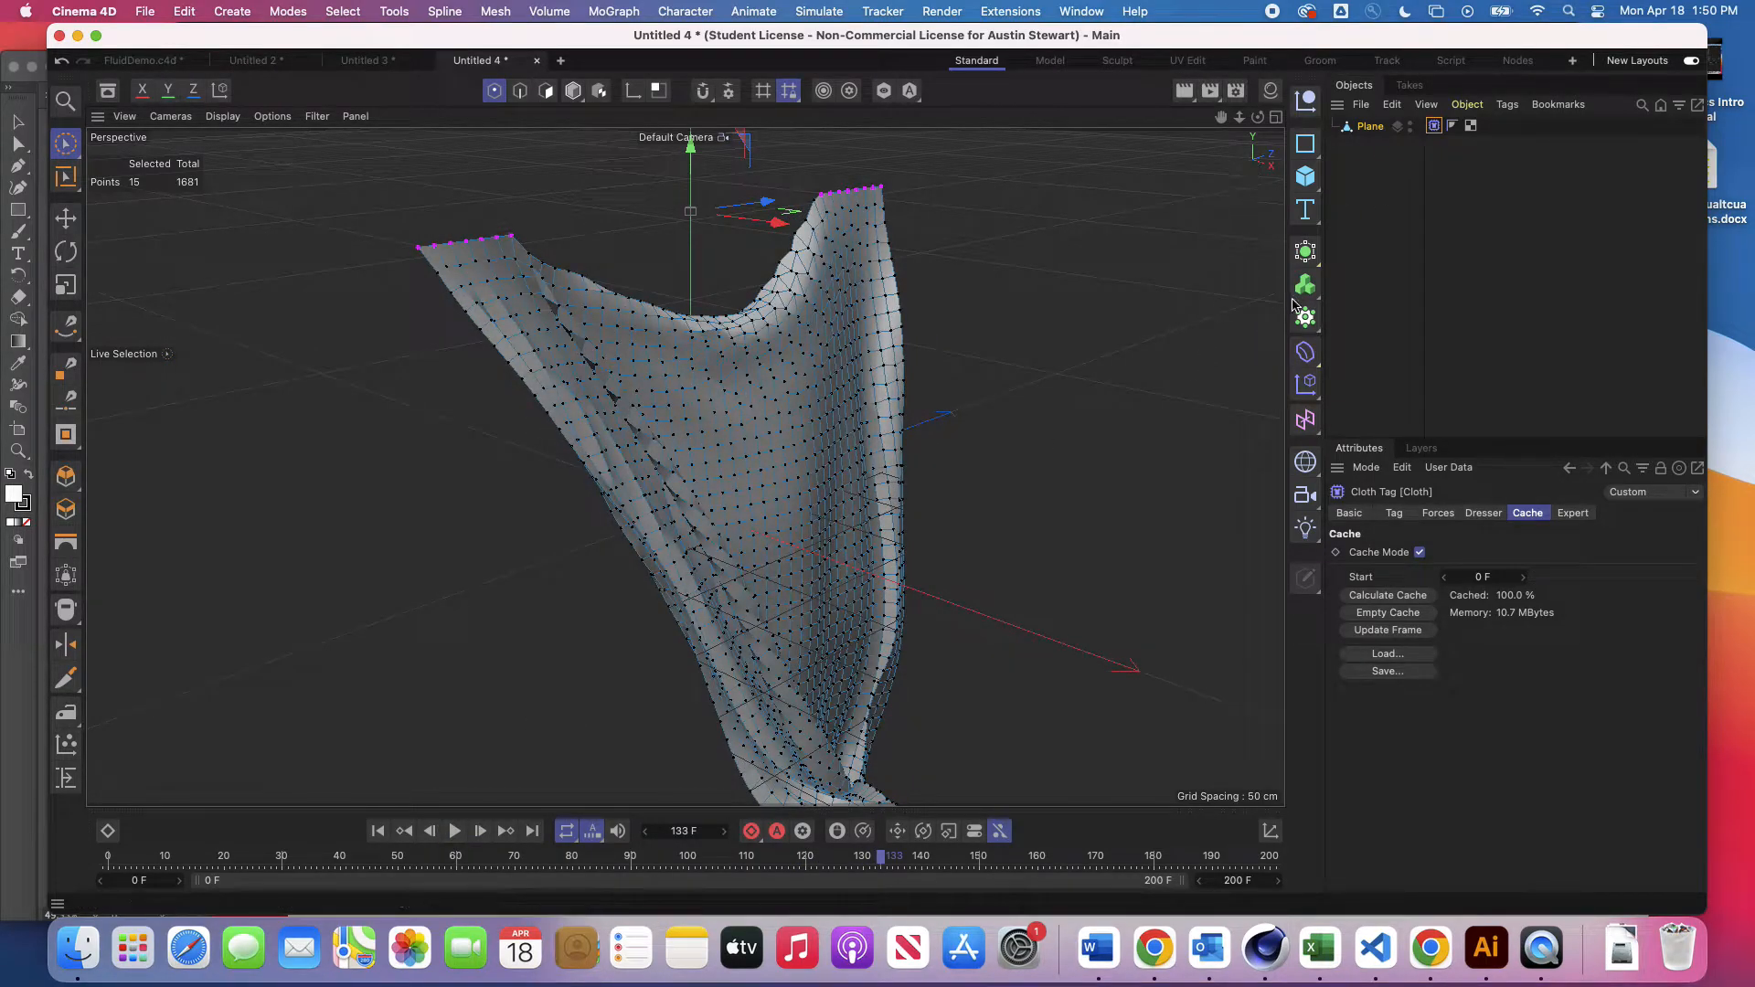
Step: Add a Cloth Surface generator with the Plane as its child and set its Subdivisions to 3
{"action": "left_click", "coordinate": [1306, 252]}
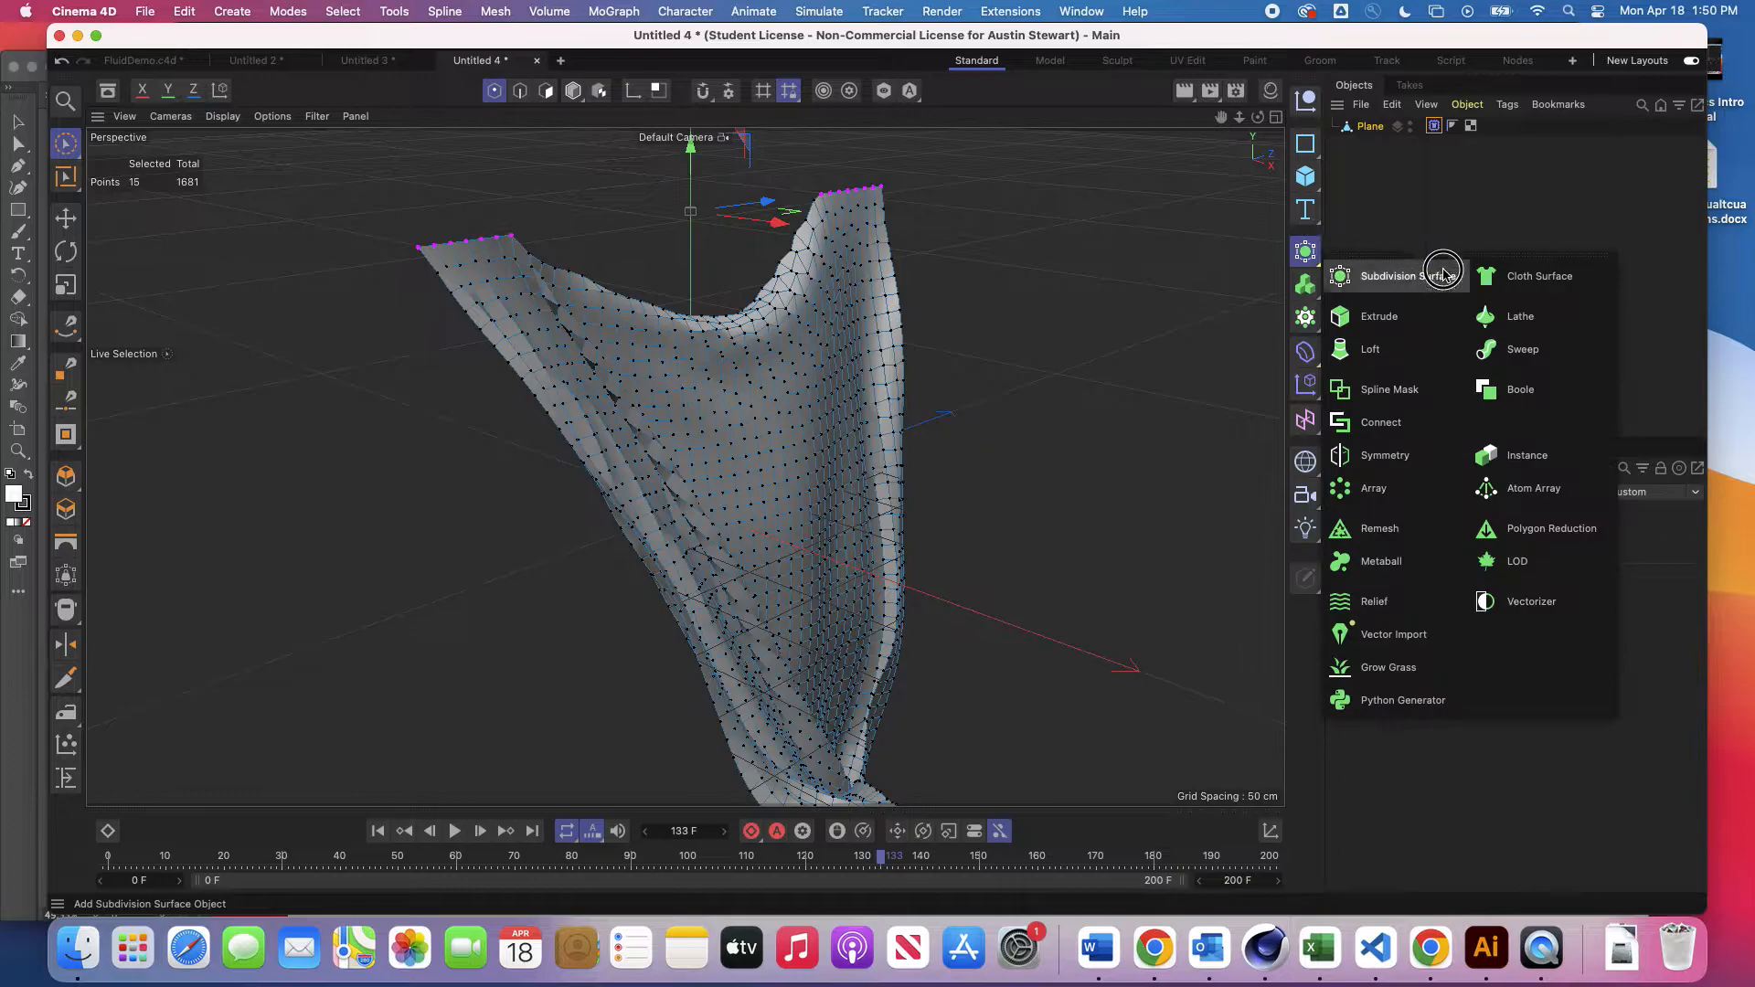
{"action": "left_click", "coordinate": [1482, 277]}
{"action": "left_click_drag", "start_coordinate": [1374, 146], "coordinate": [1403, 134]}
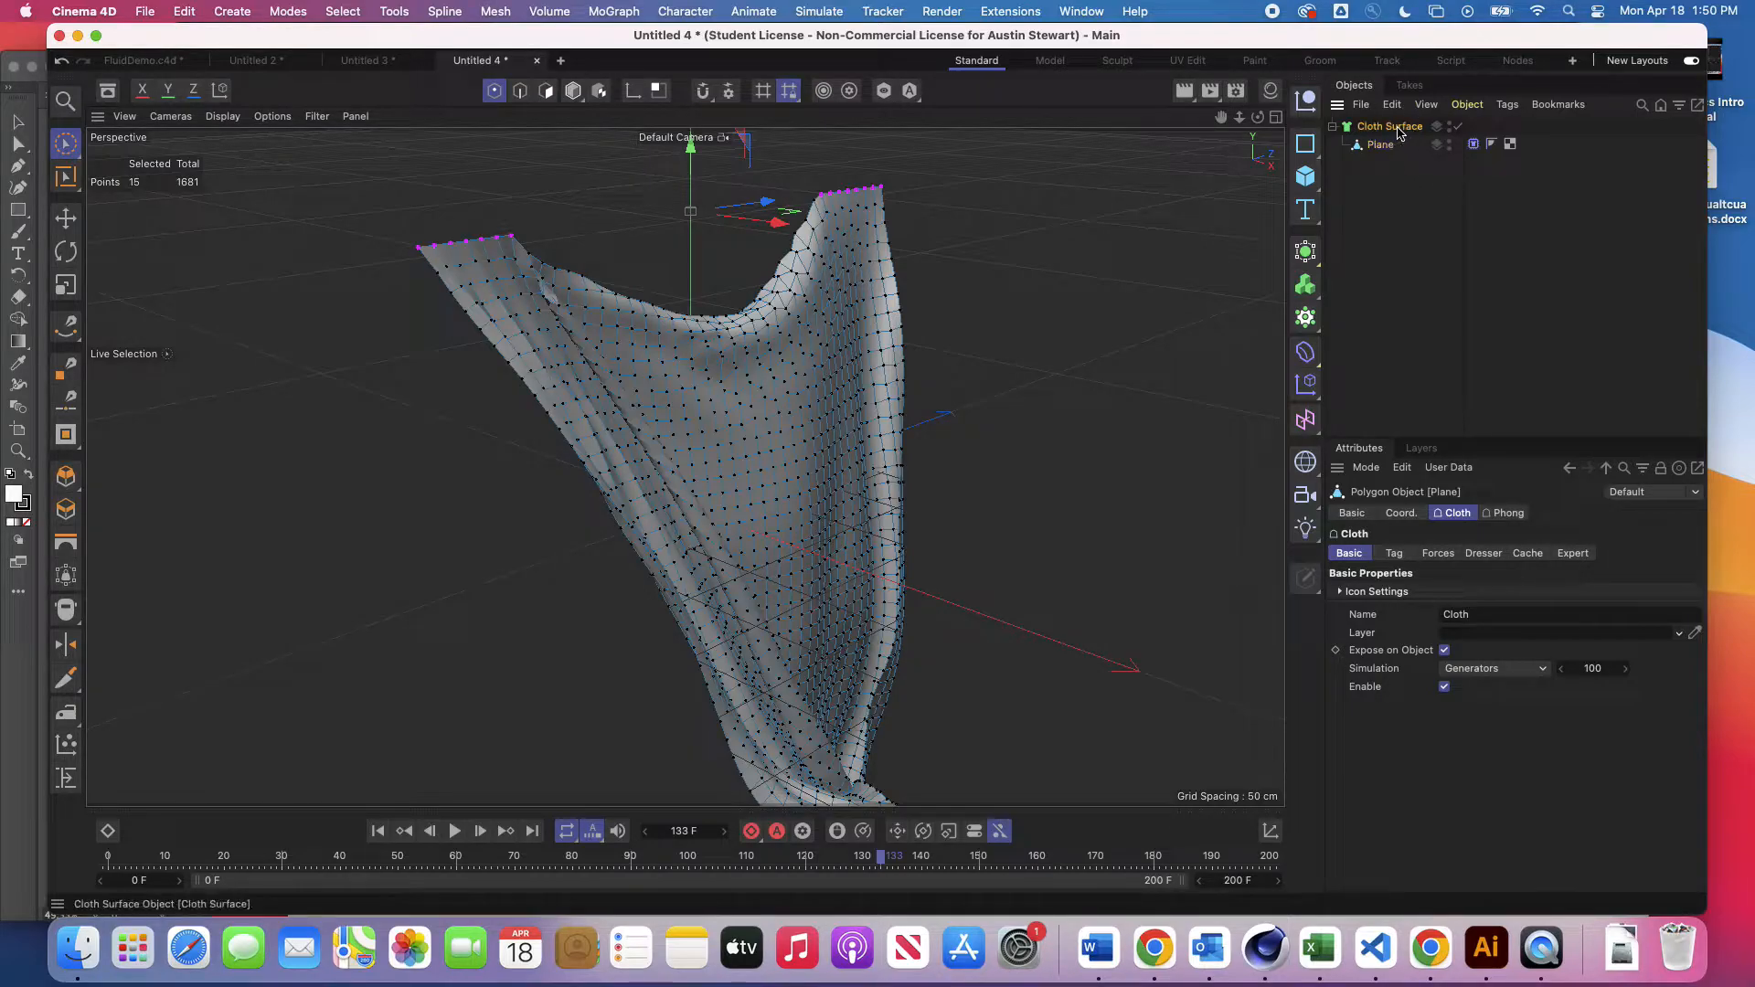
{"action": "left_click", "coordinate": [1397, 128]}
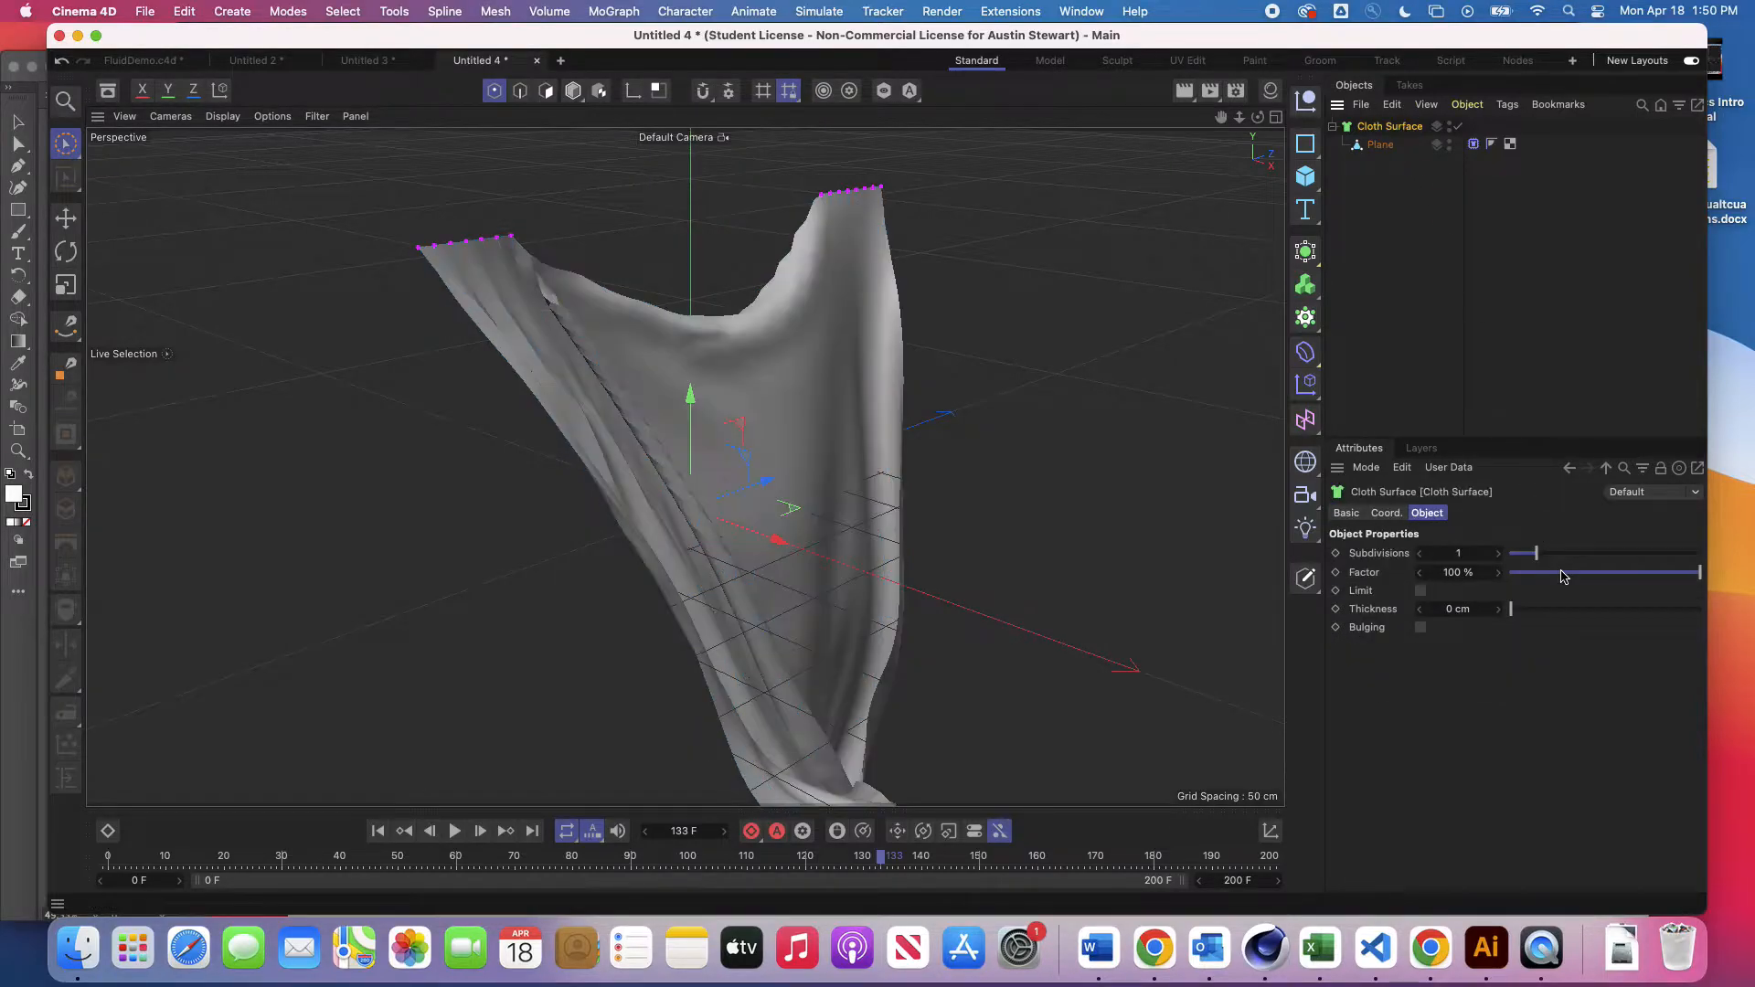
{"action": "left_click", "coordinate": [1497, 554]}
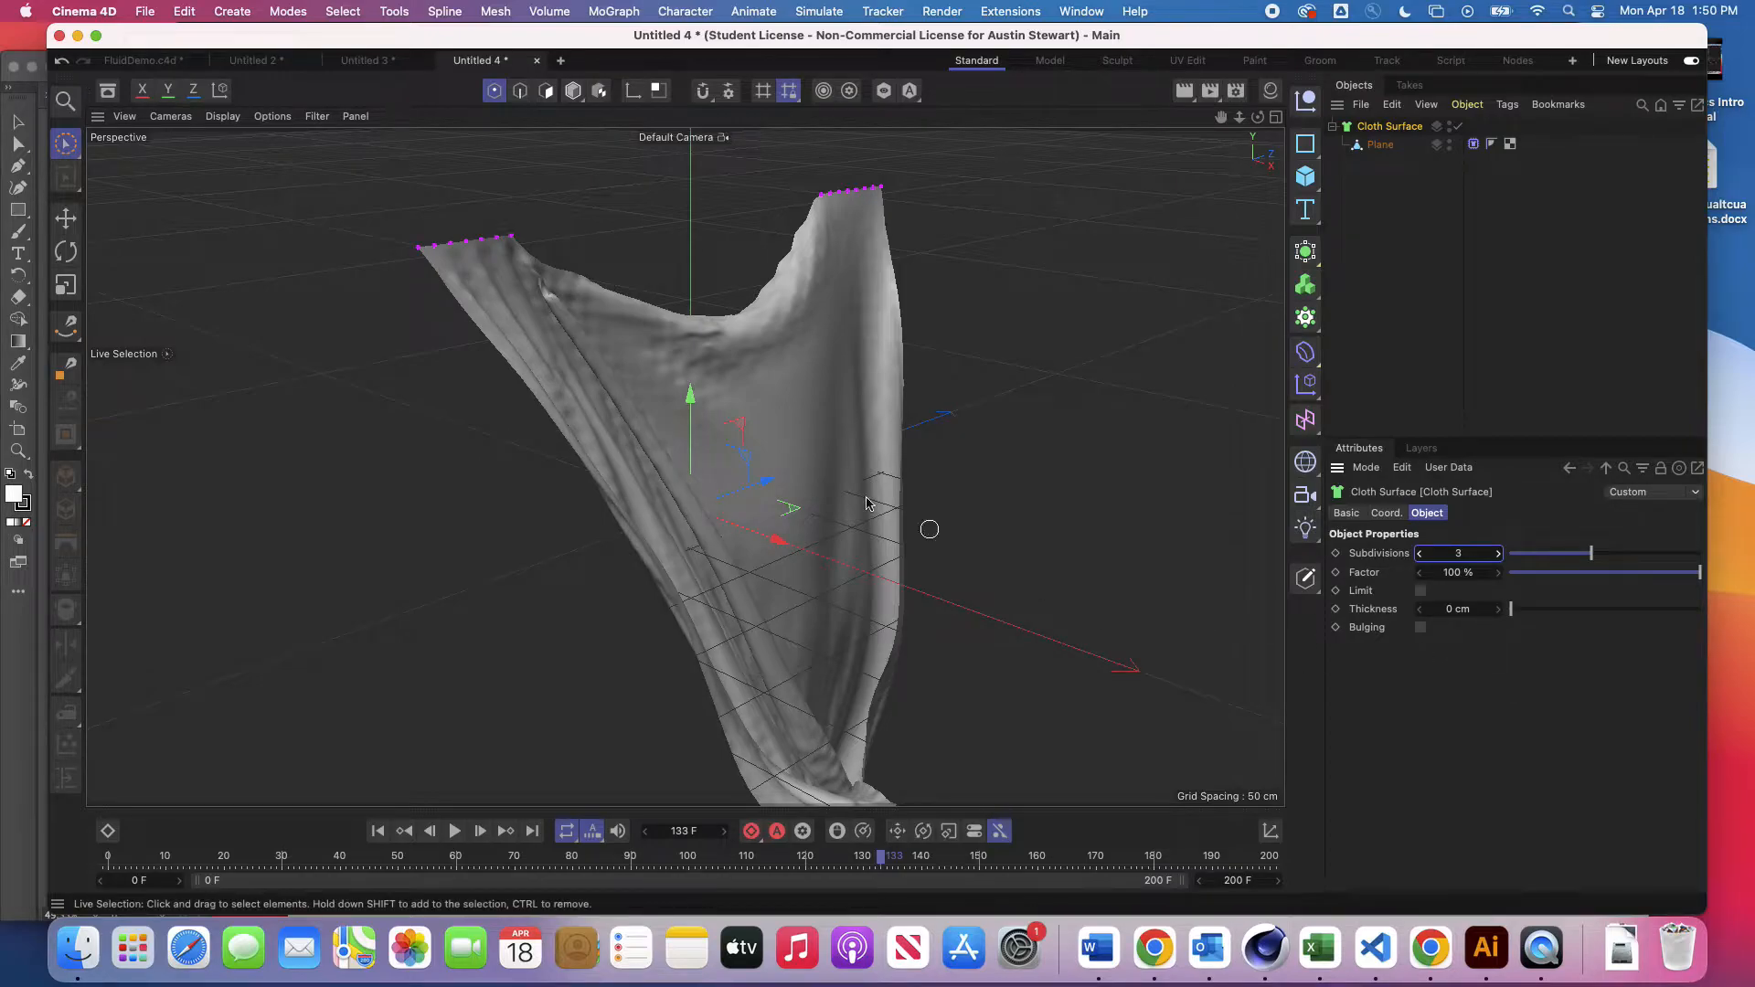
Step: Try adjusting the Cloth Surface's Factor and switching its Limit option on and off
{"action": "left_click_drag", "start_coordinate": [1700, 575], "coordinate": [1745, 585]}
{"action": "left_click", "coordinate": [1420, 591]}
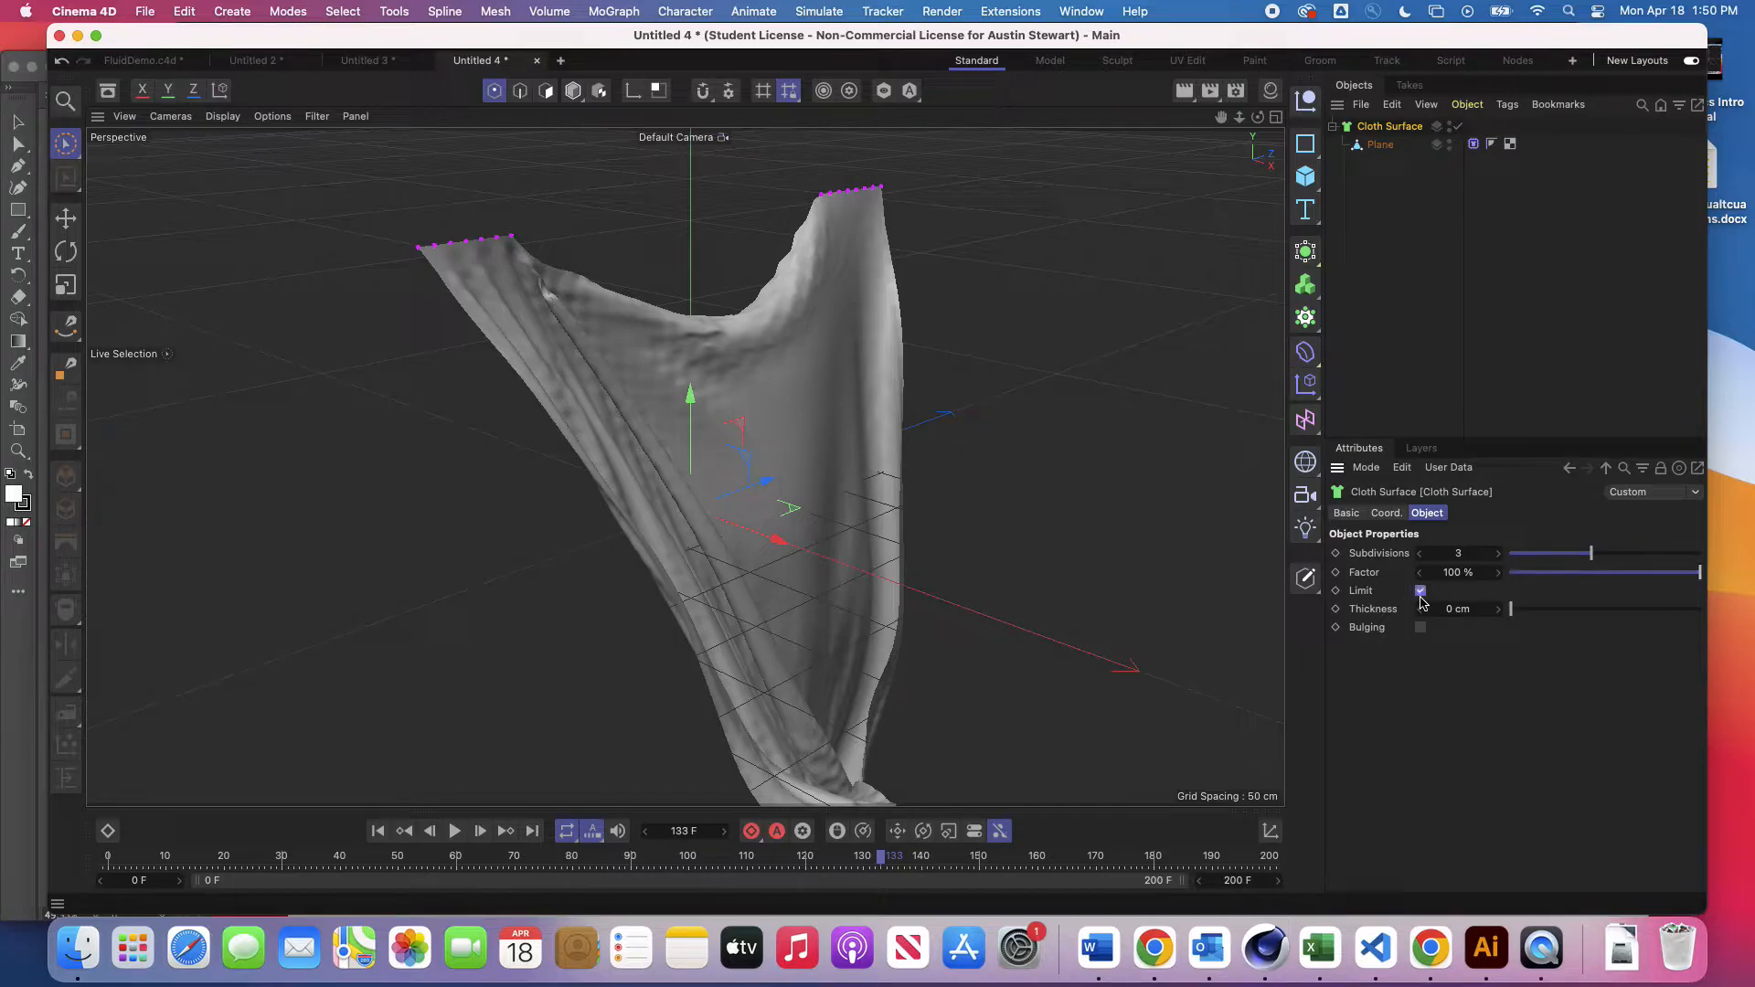
{"action": "left_click", "coordinate": [1421, 591]}
Step: Play the cached animation to examine the subdivided cloth in motion, and stop it to inspect the folds
{"action": "scroll", "coordinate": [727, 475], "scroll_direction": "up", "scroll_amount": 5}
{"action": "scroll", "coordinate": [727, 474], "scroll_direction": "down", "scroll_amount": 6}
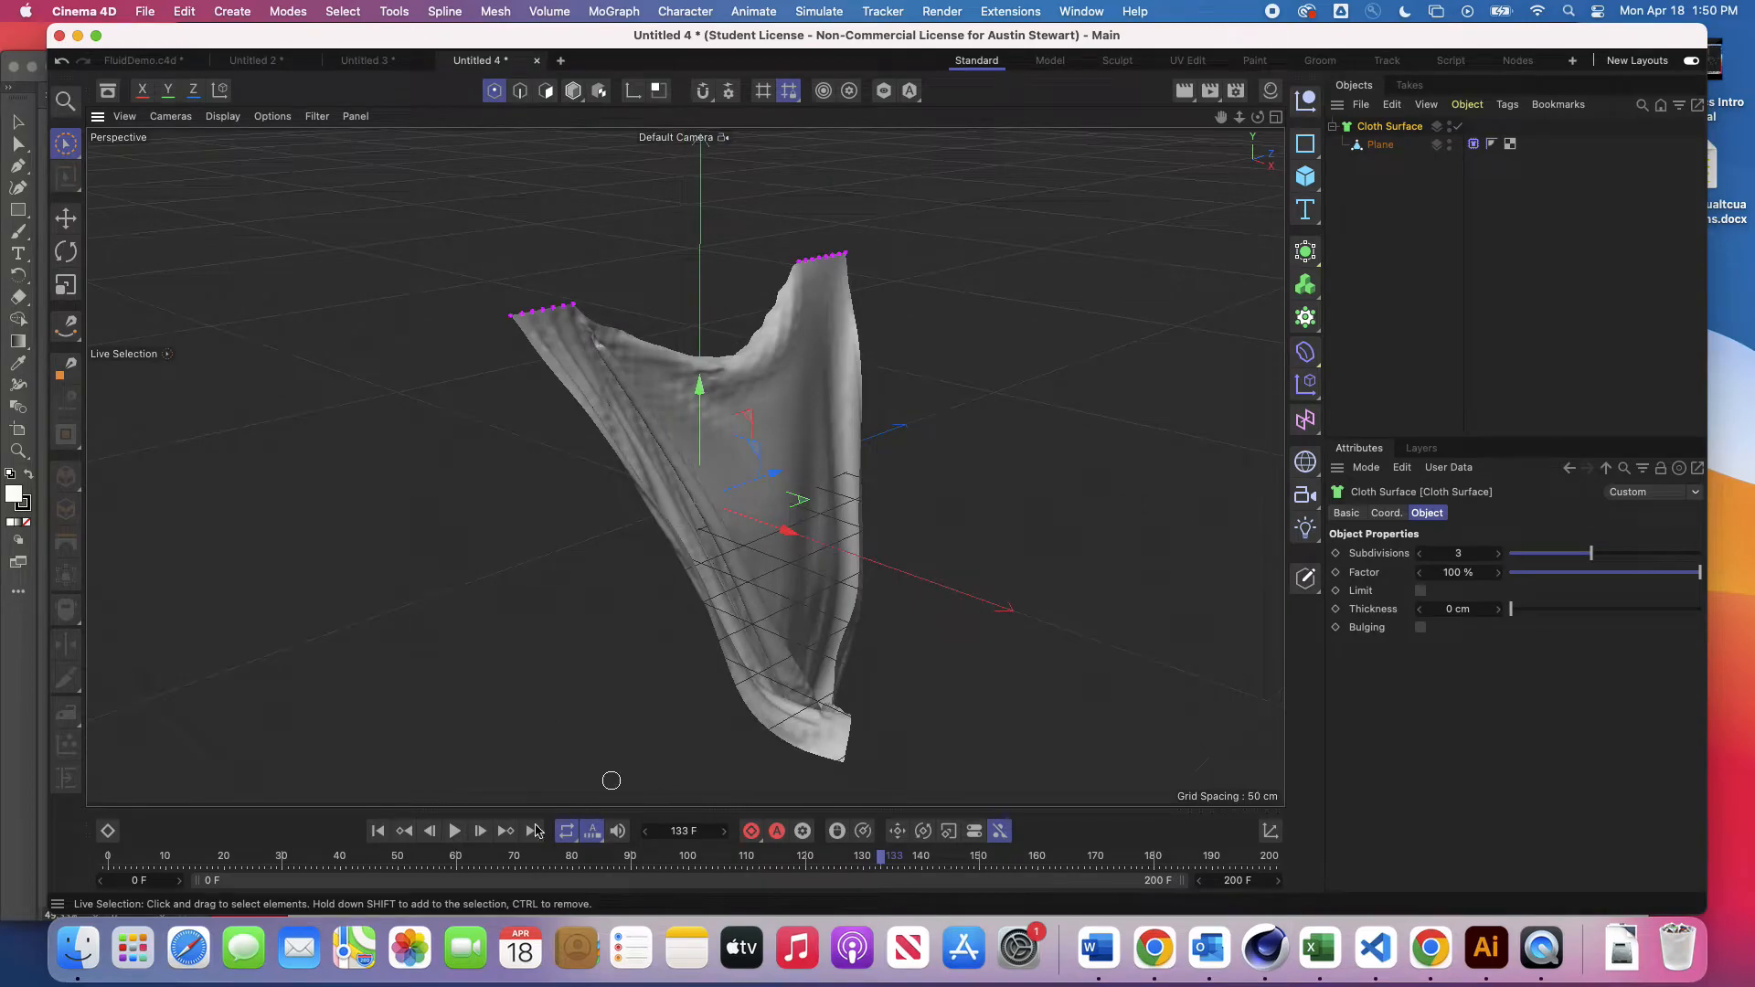
{"action": "left_click", "coordinate": [455, 831]}
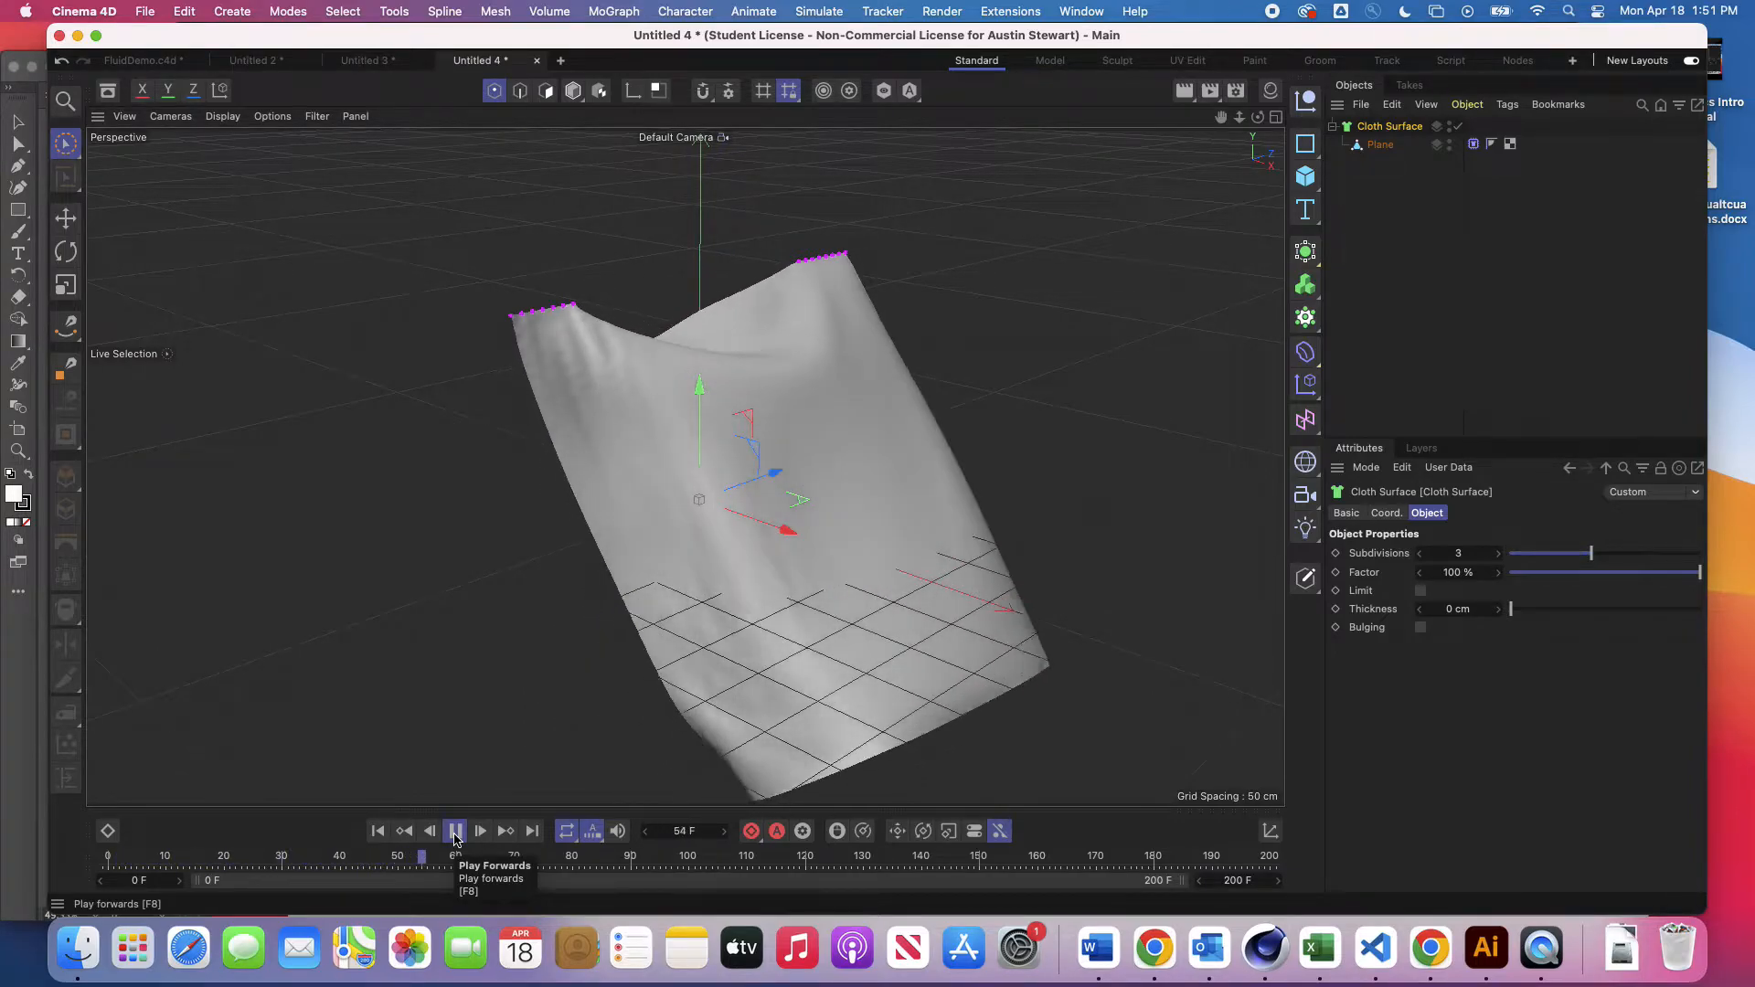
{"action": "left_click", "coordinate": [454, 836]}
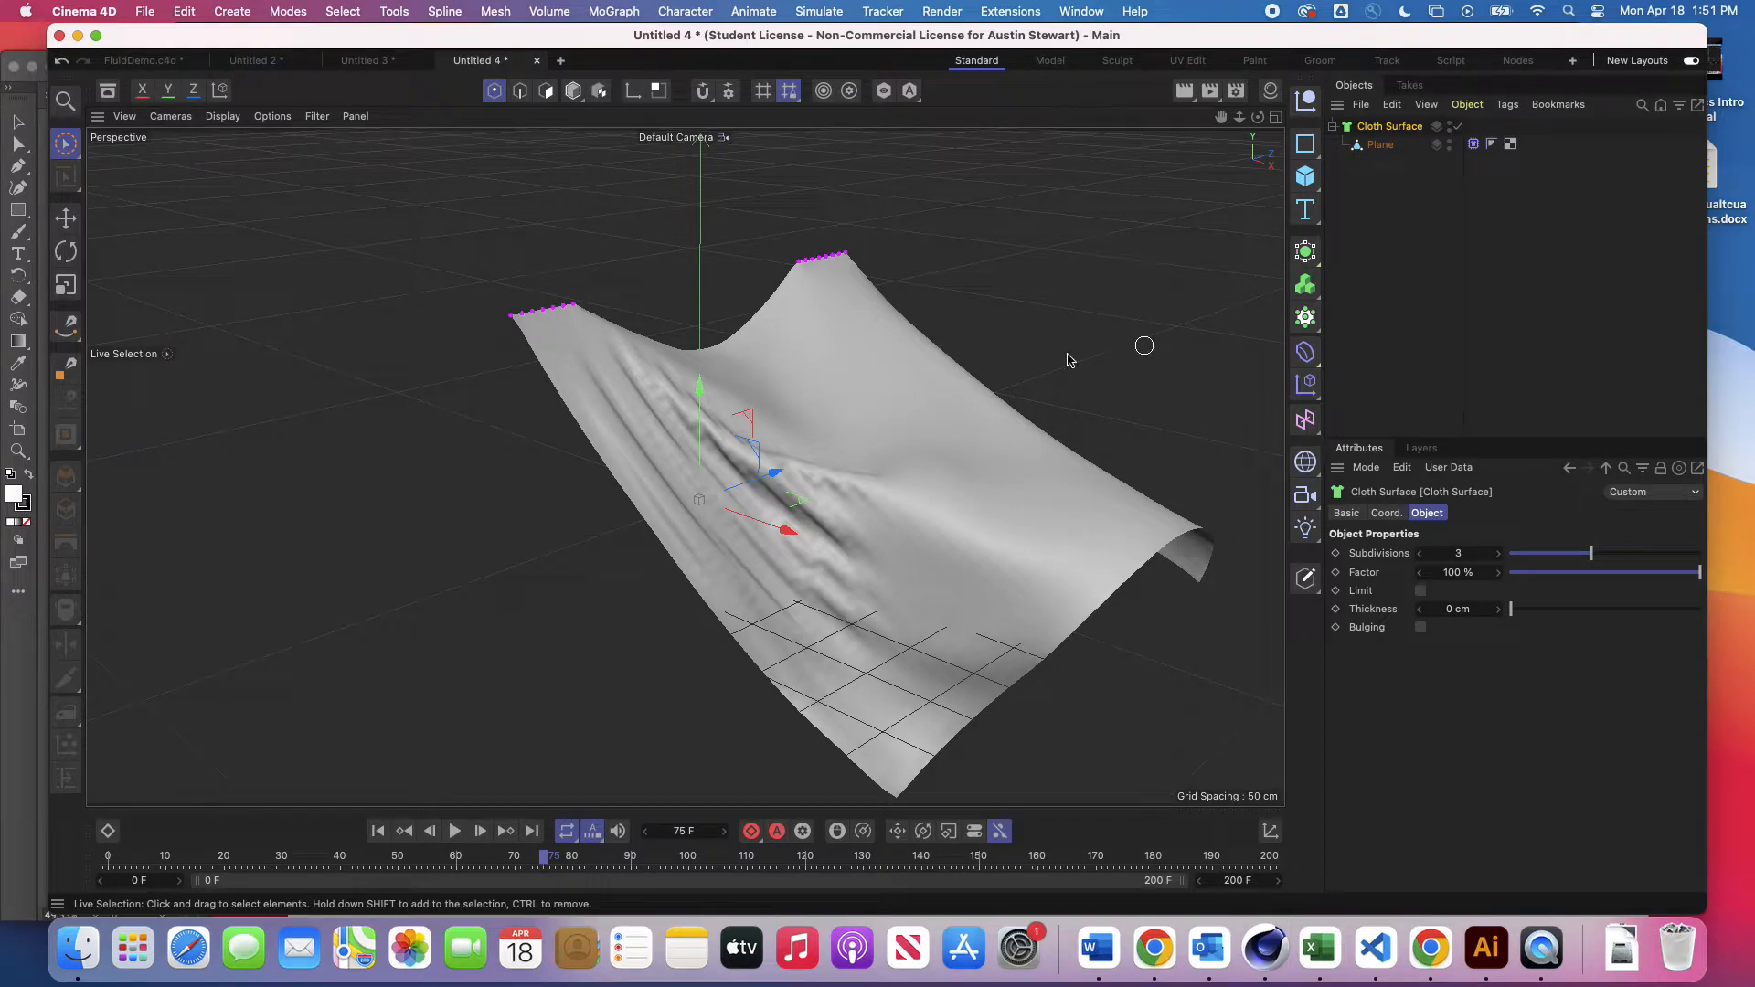
{"action": "scroll", "coordinate": [853, 611], "scroll_direction": "up", "scroll_amount": 6}
{"action": "scroll", "coordinate": [853, 610], "scroll_direction": "down", "scroll_amount": 6}
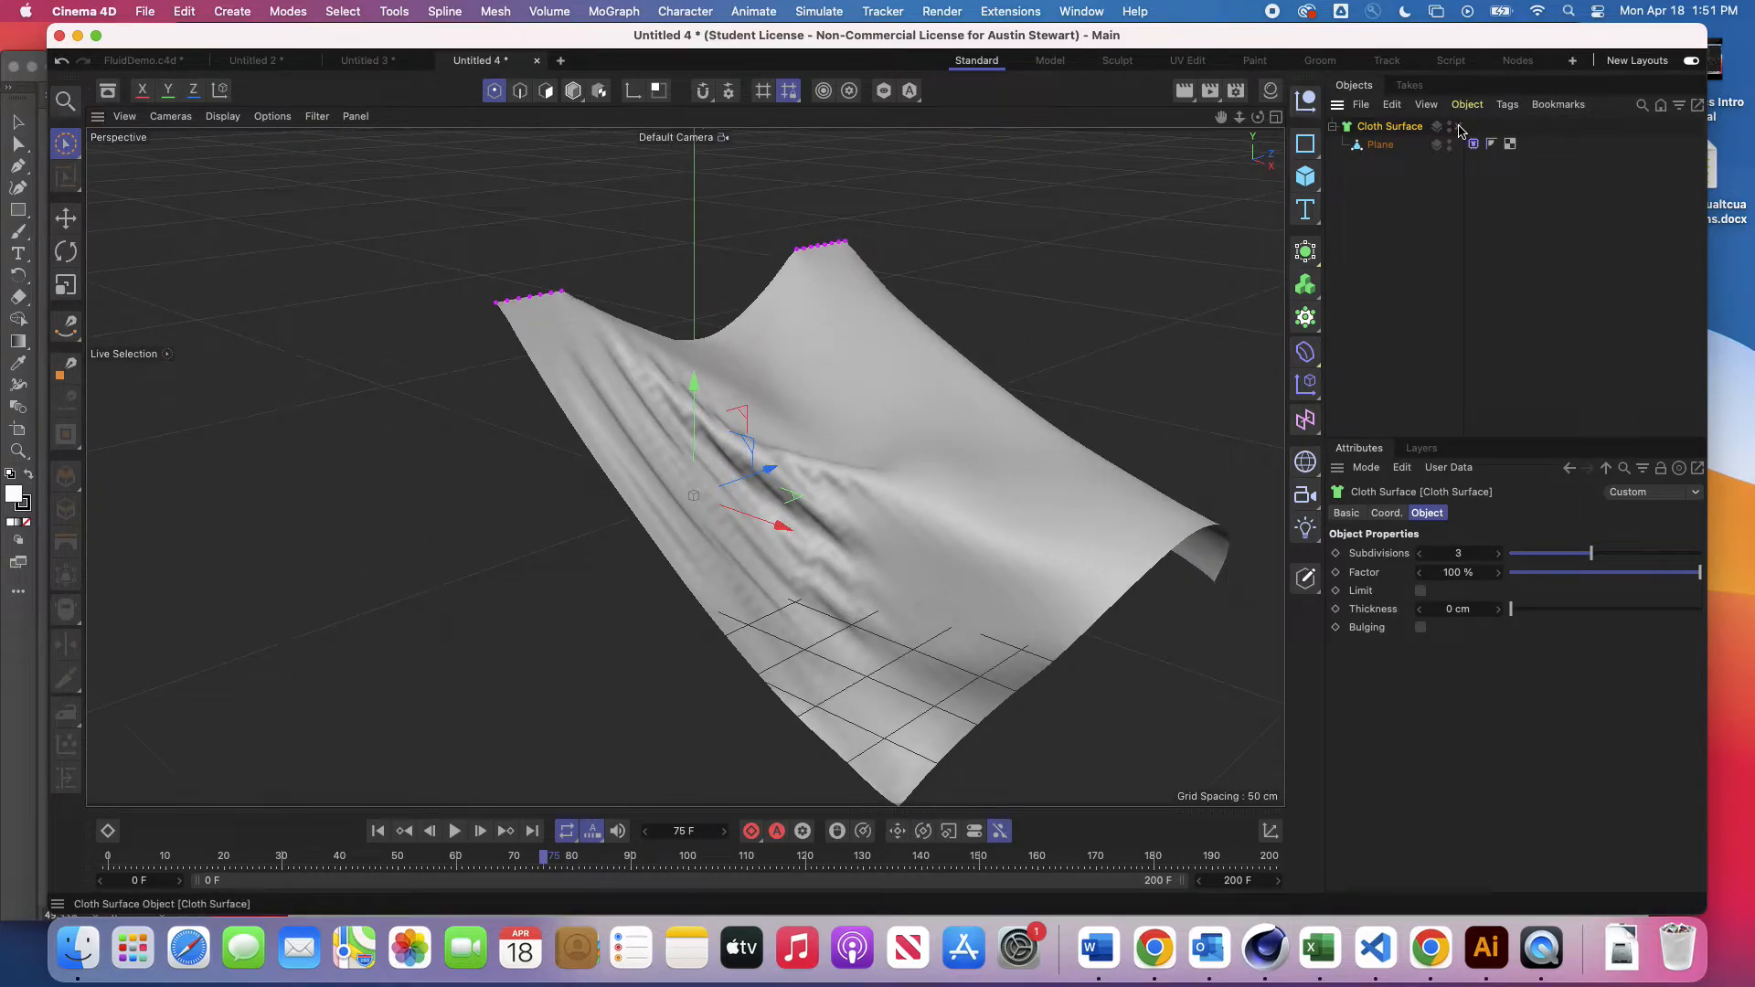
Step: Disable the Cloth Surface generator and select its child Plane to show the mesh points
{"action": "left_click", "coordinate": [1458, 127]}
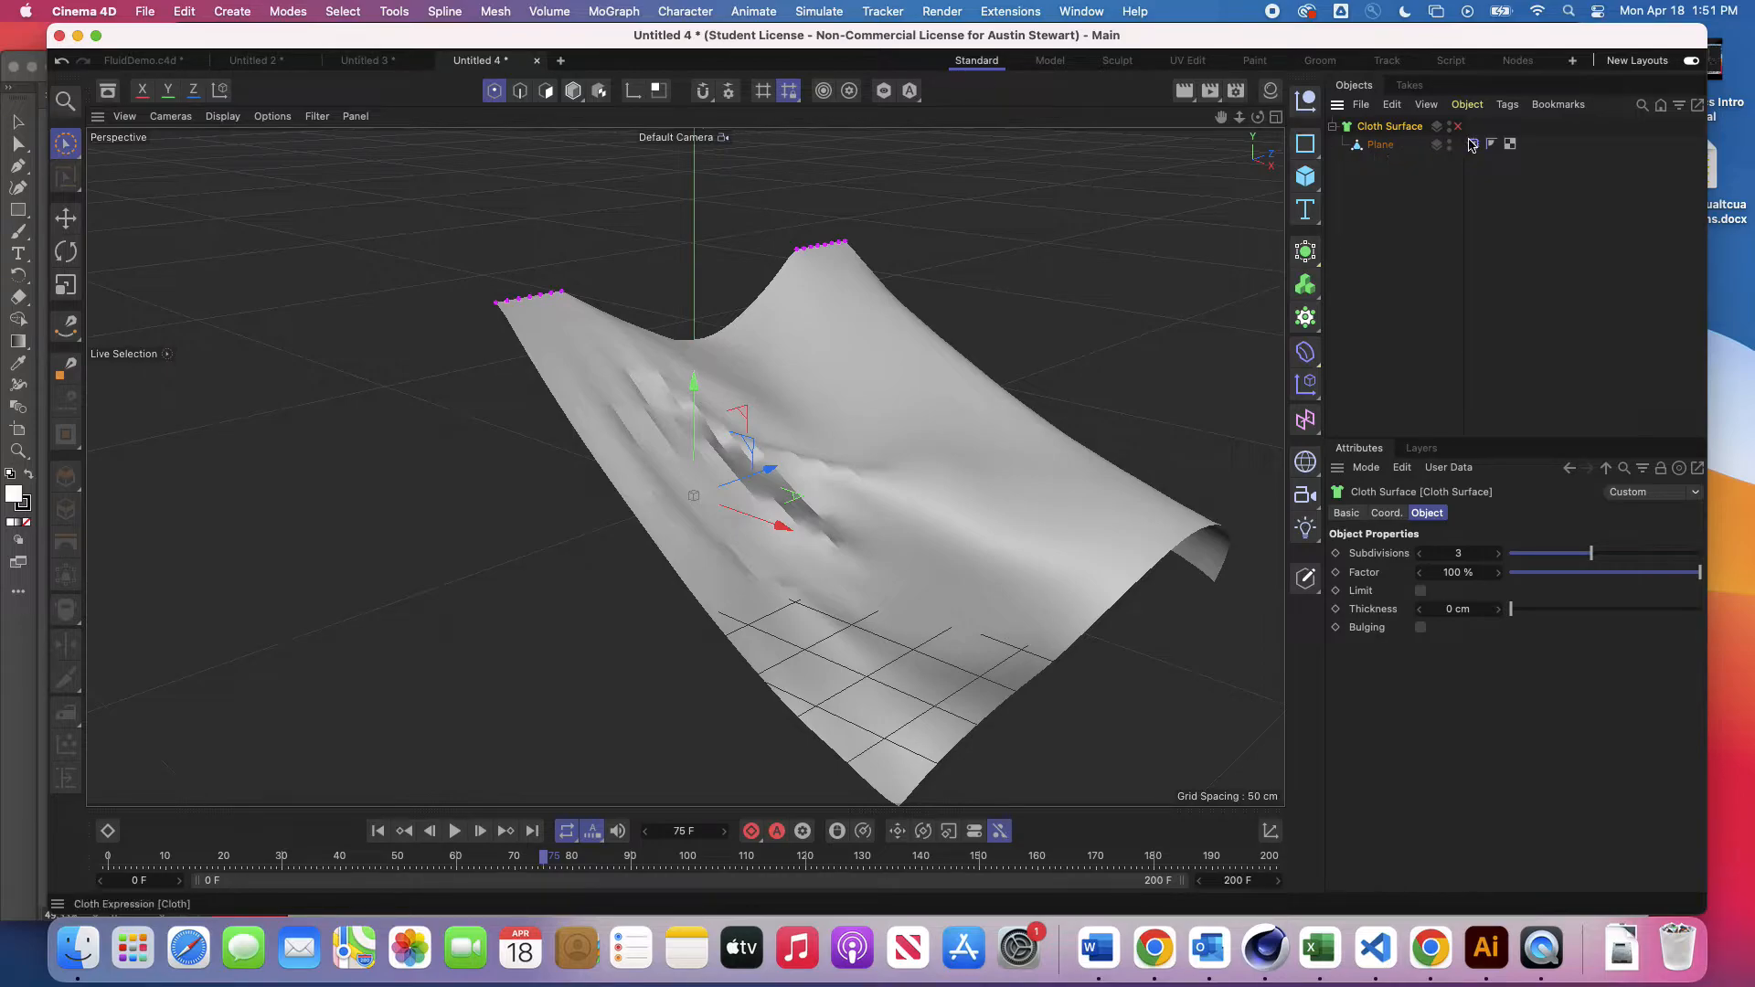
{"action": "left_click", "coordinate": [1472, 145]}
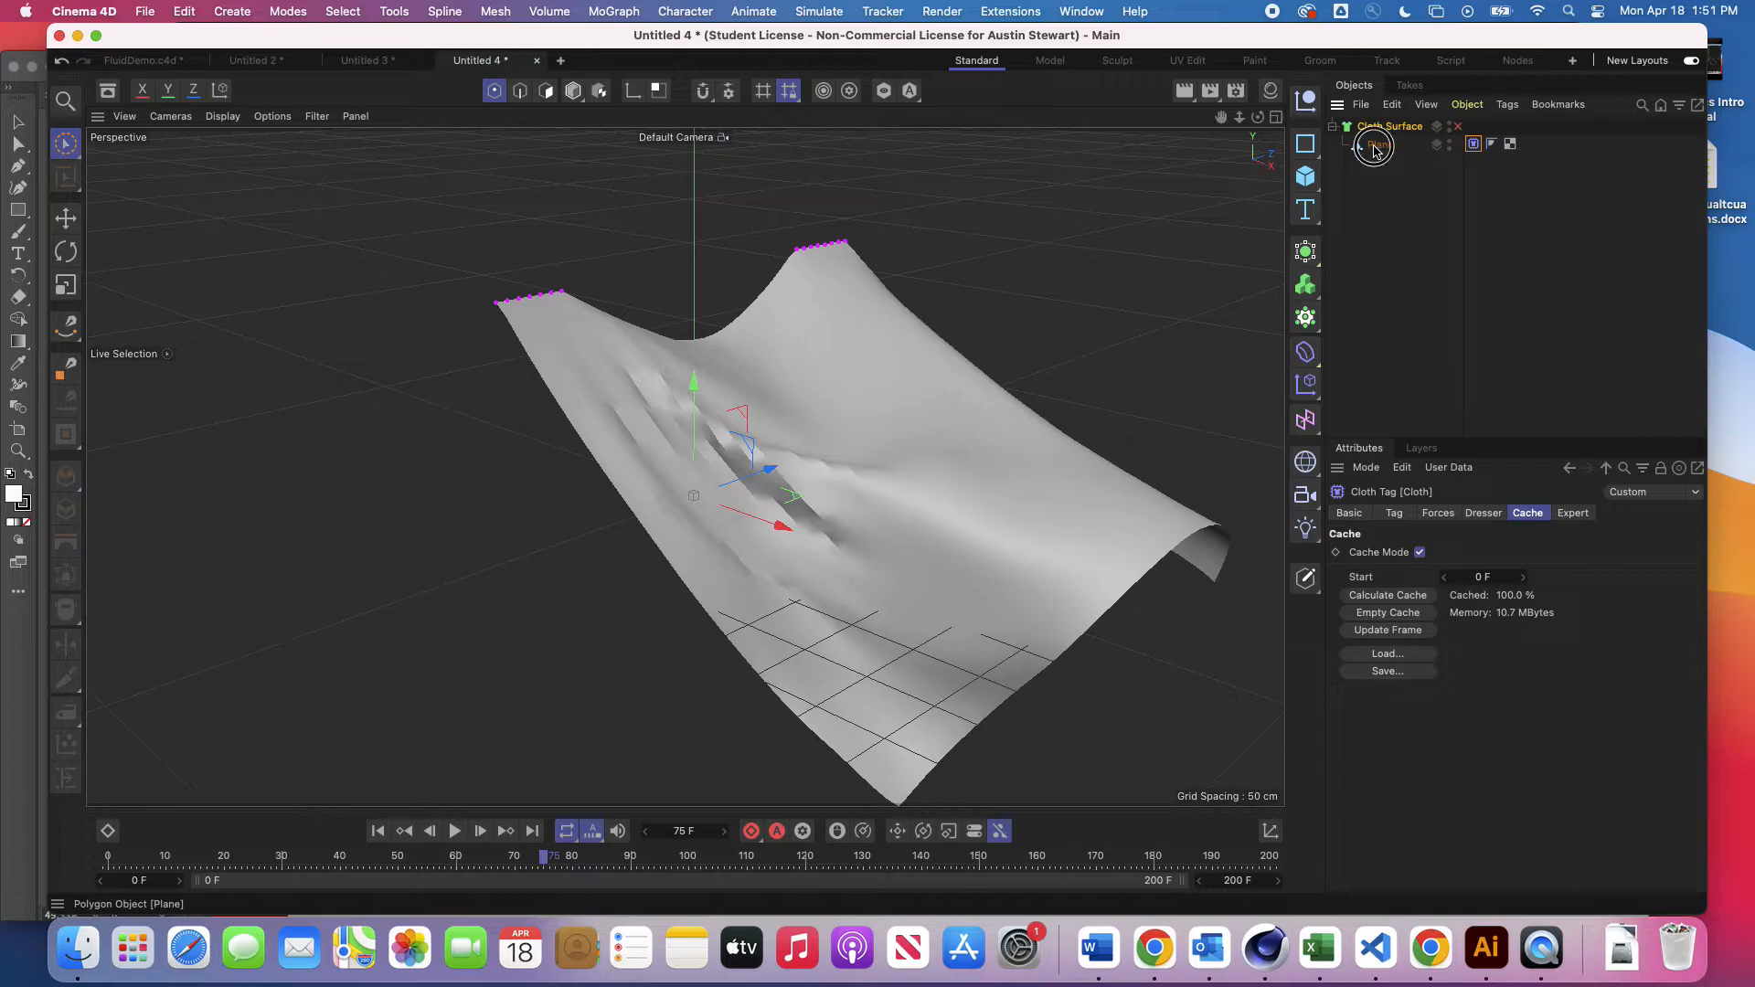
{"action": "left_click", "coordinate": [1375, 145]}
{"action": "left_click", "coordinate": [1385, 127]}
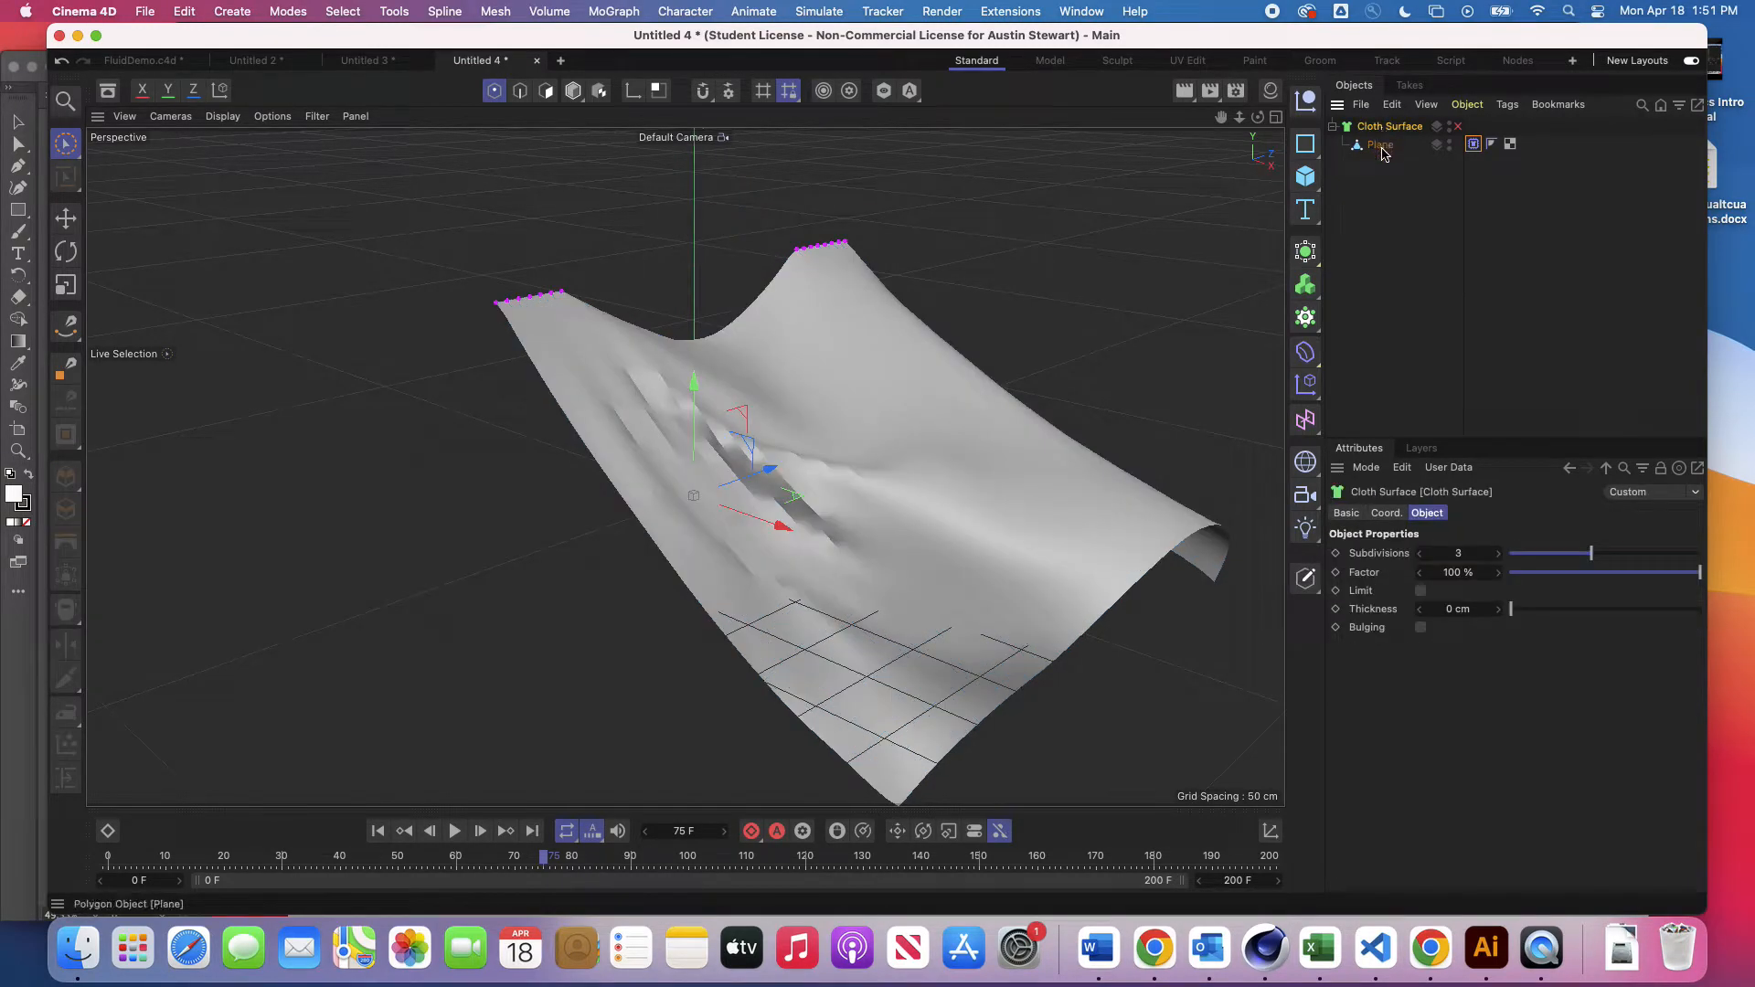
{"action": "left_click", "coordinate": [1380, 147]}
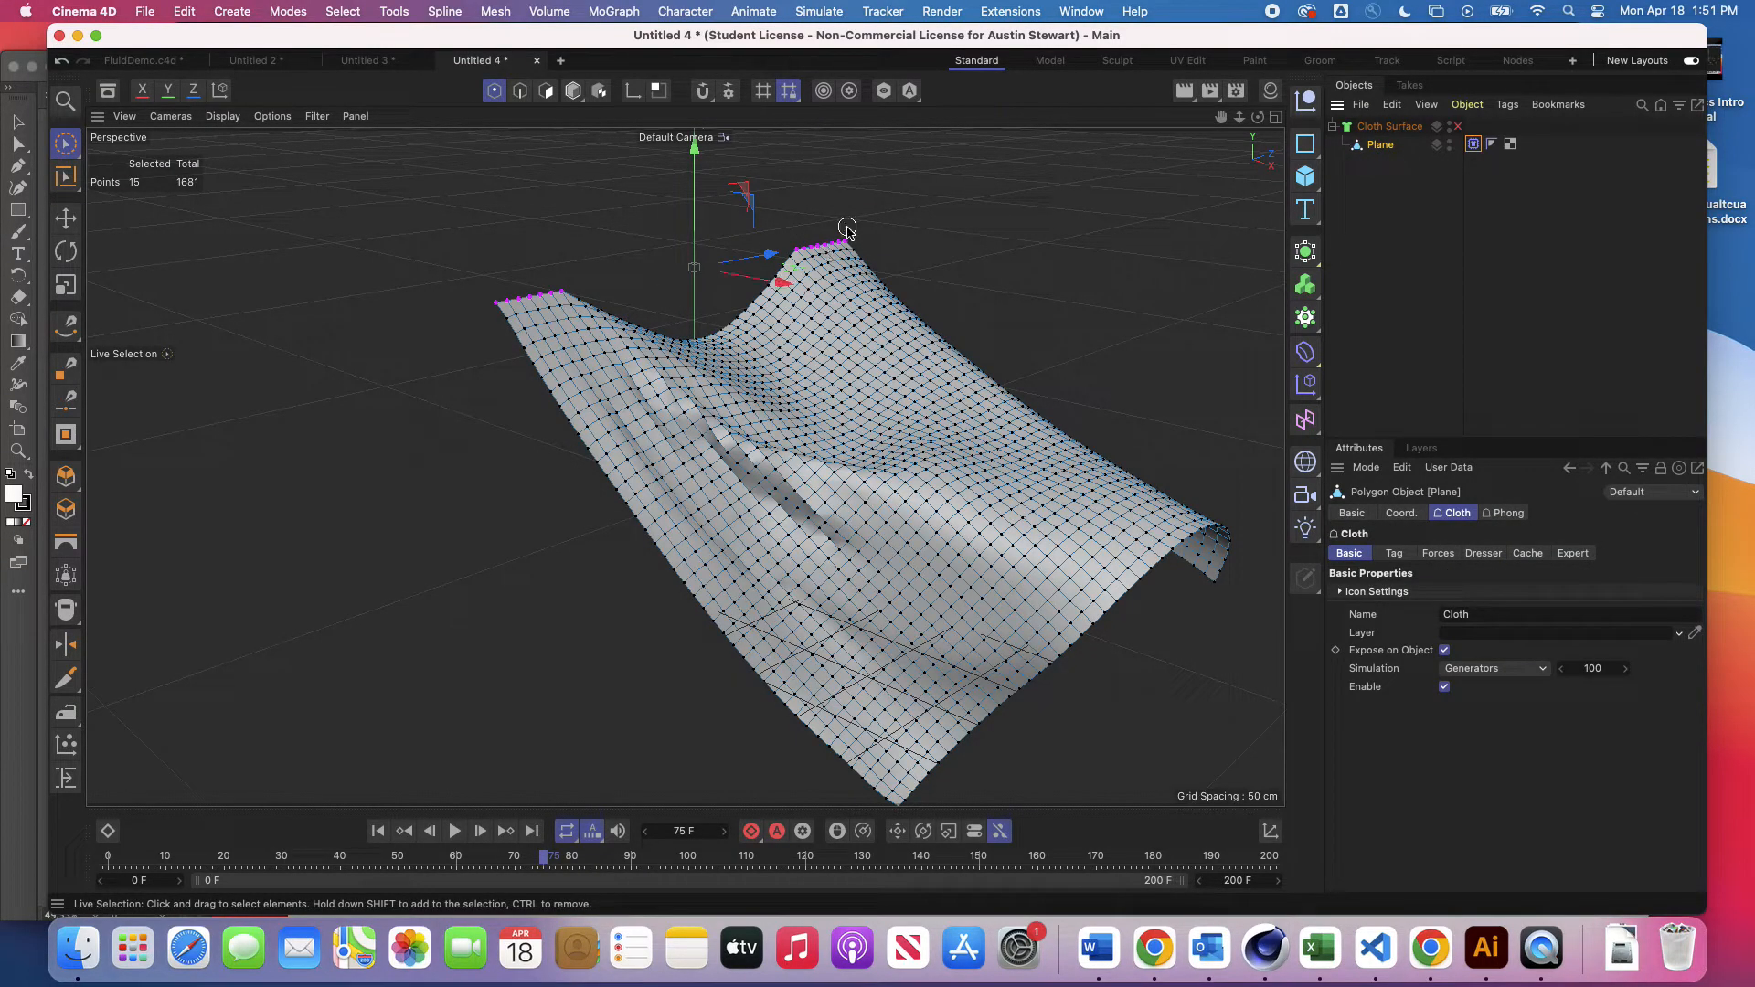